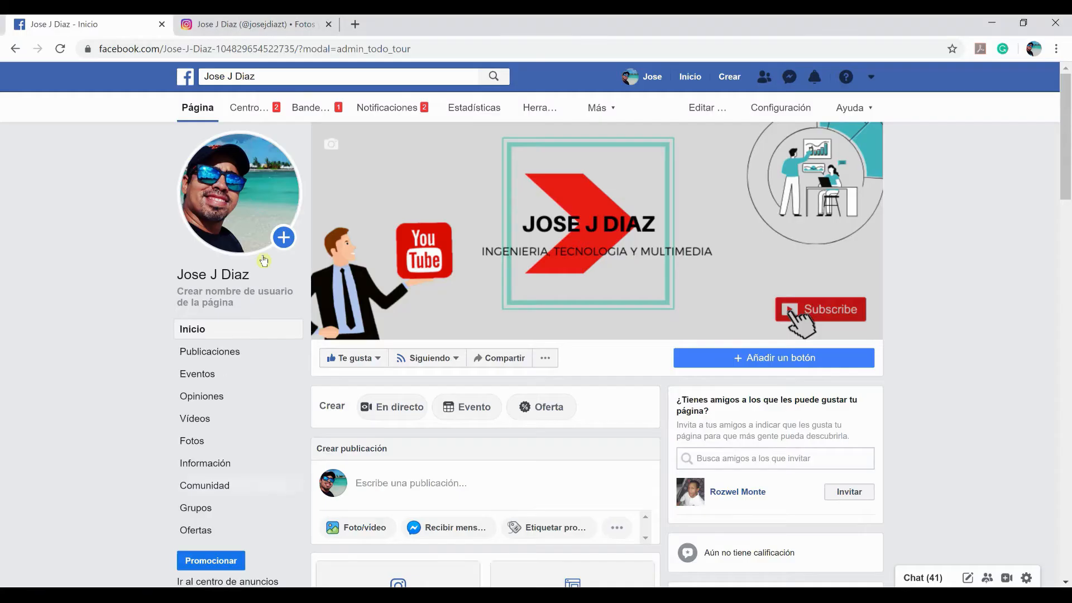
Look through the Instagram profile's posts, including the images in the Phase 01 drawing post.
click(208, 22)
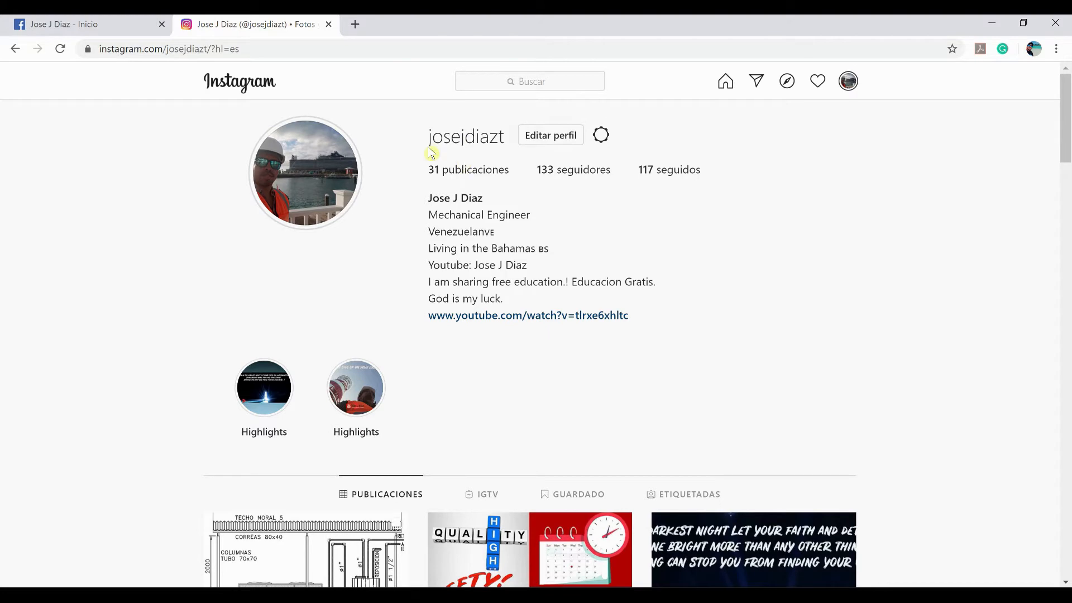
scroll(472, 223, down, 6)
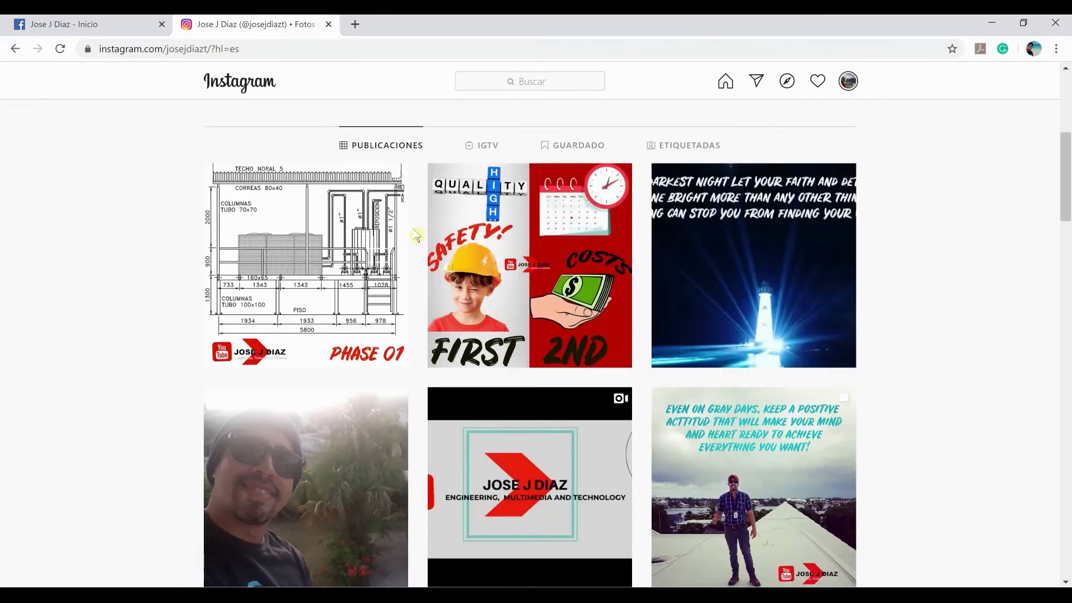
click(304, 223)
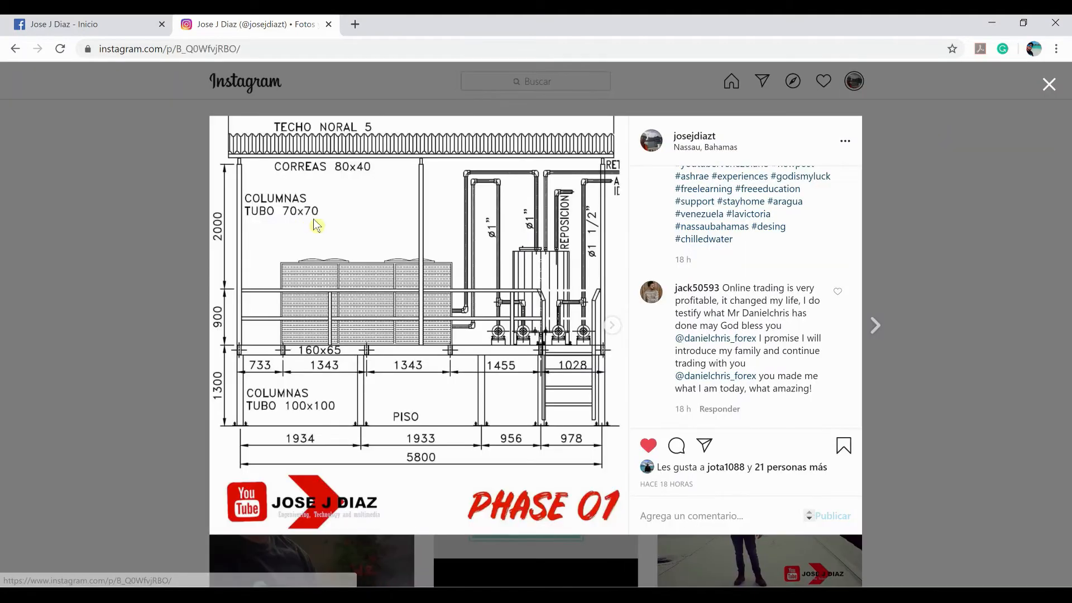
click(612, 327)
click(612, 327)
click(892, 246)
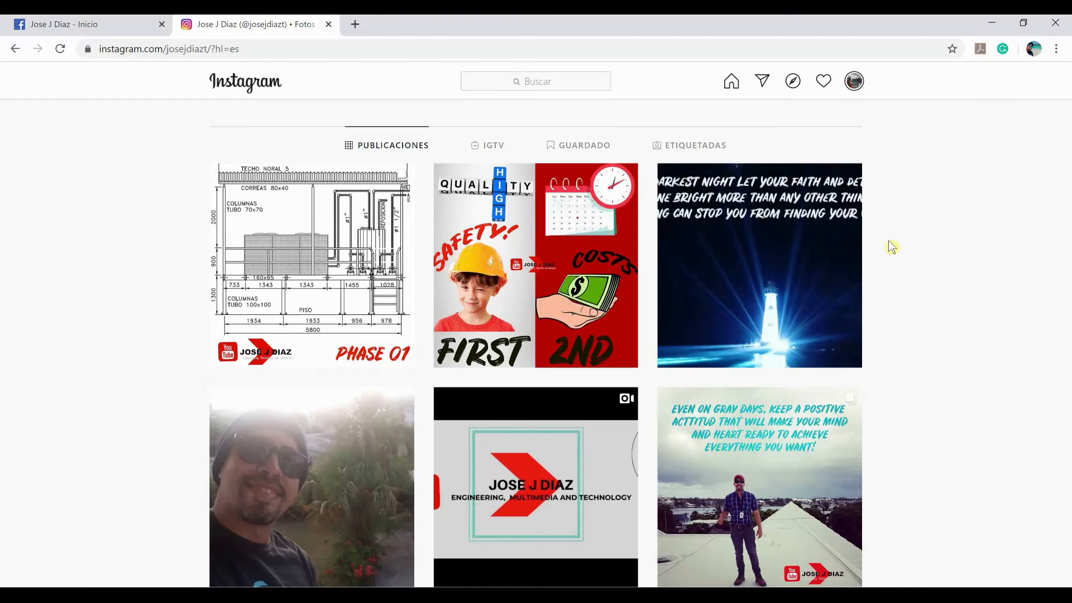
scroll(426, 354, down, 8)
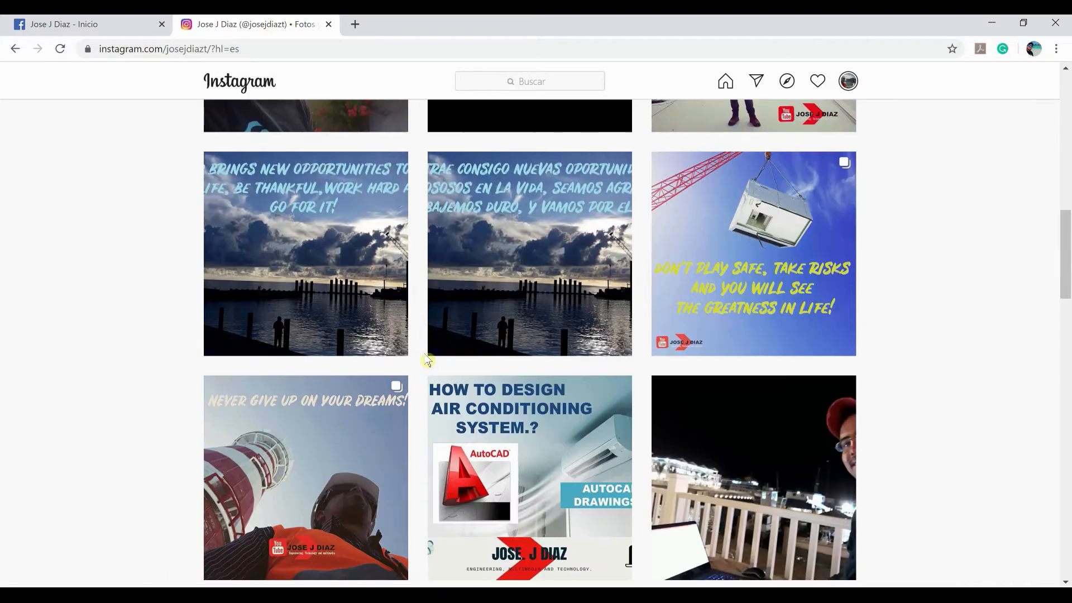
scroll(424, 363, down, 4)
scroll(336, 418, up, 1)
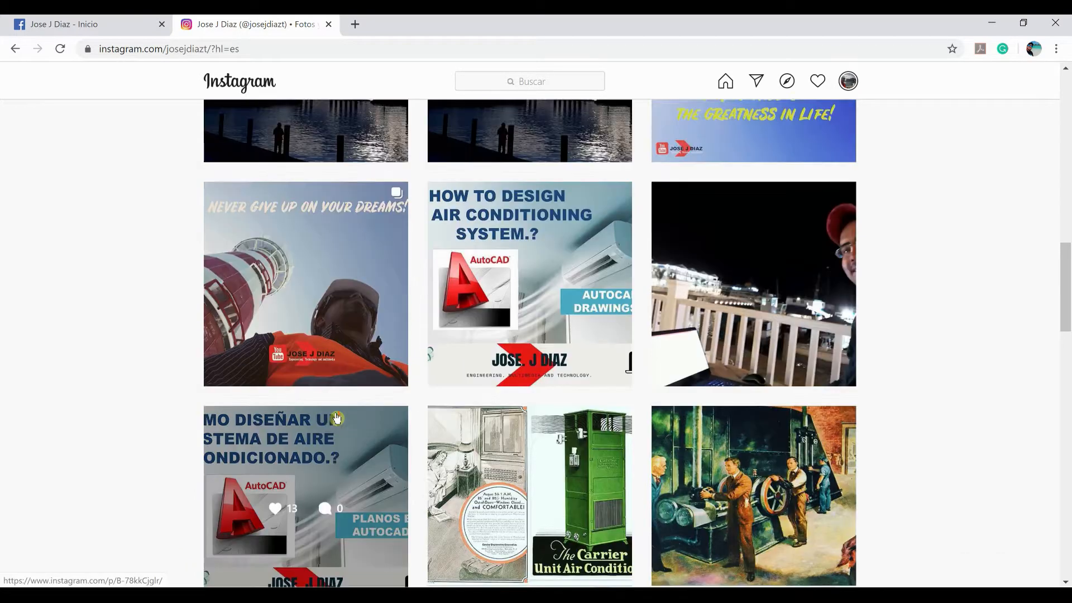
scroll(336, 417, up, 10)
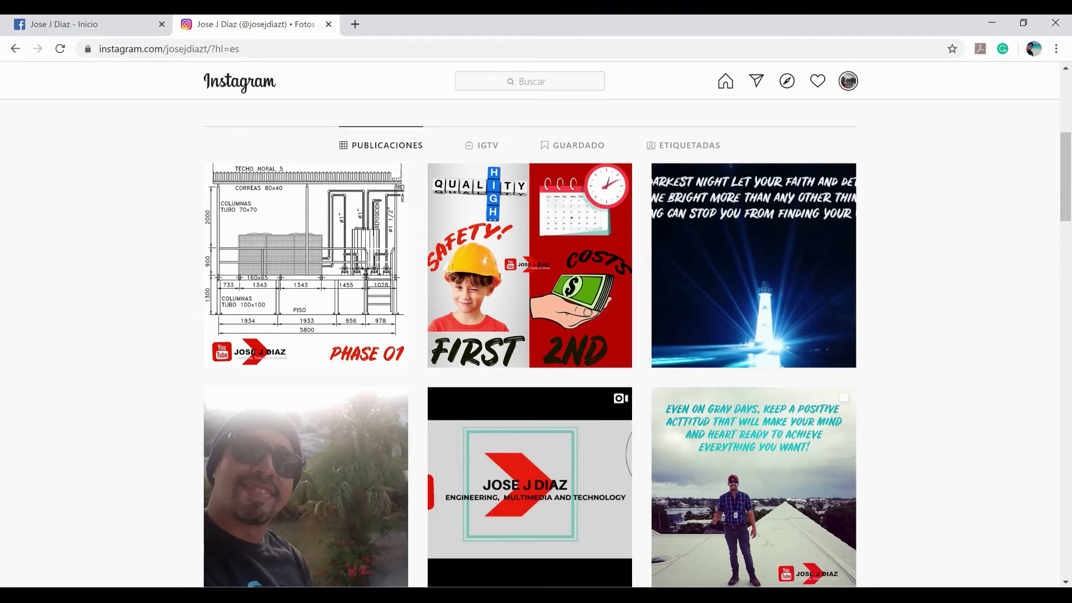
Review the DR-AR-GH-001 floor plan in AutoCAD, the HVAC required-information workbook in Excel and the project presentation in PowerPoint.
click(170, 594)
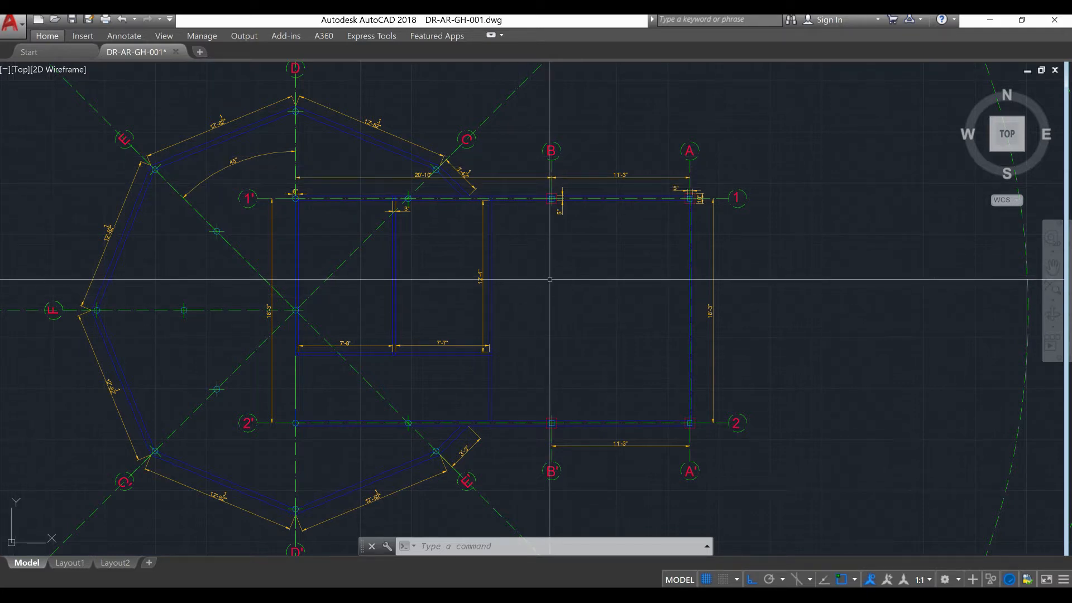
middle_drag(553, 275, 536, 292)
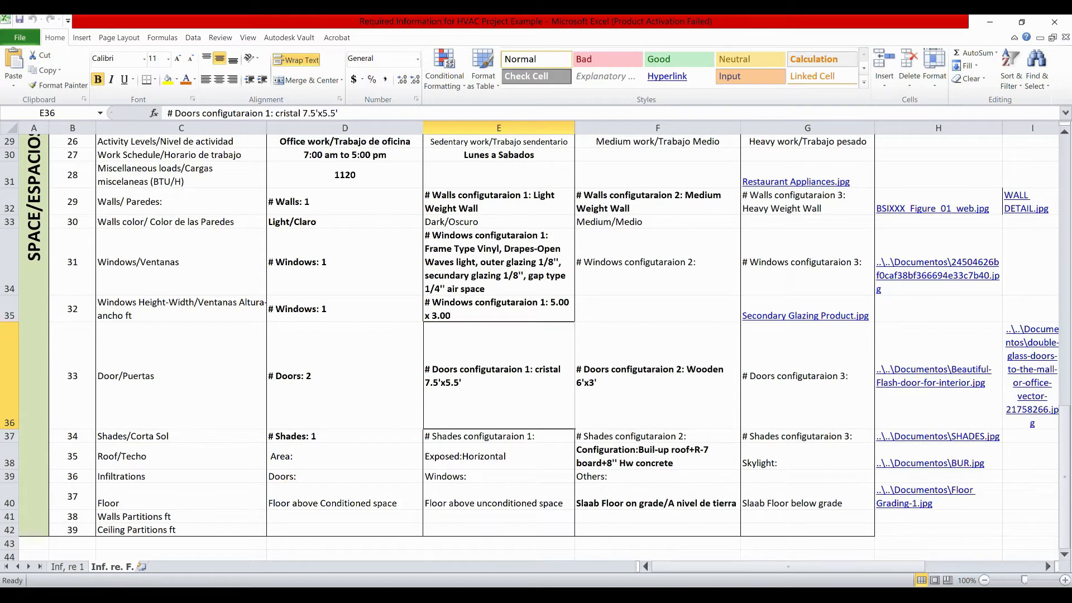
key(alt+Tab)
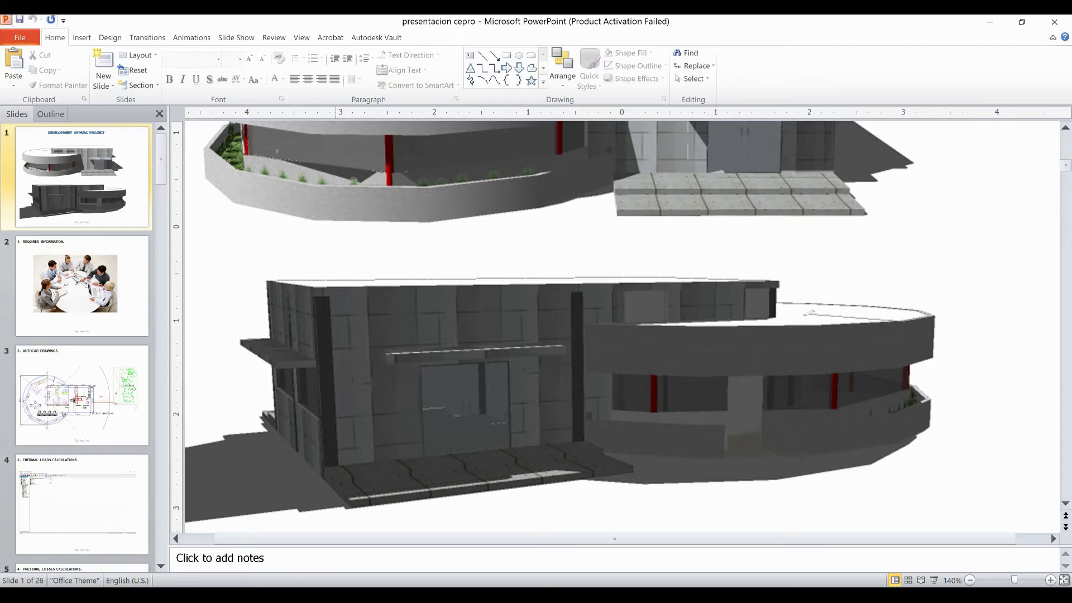
Switch to the AutoCAD floor plan and examine the wall along axis 1 between axes B and A.
click(167, 545)
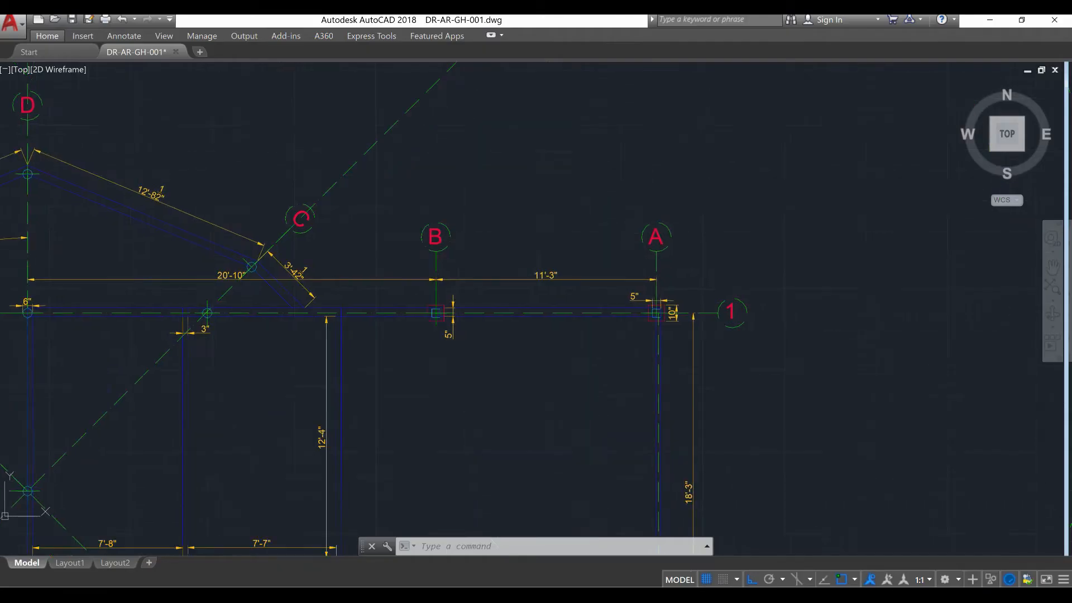
scroll(553, 329, up, 4)
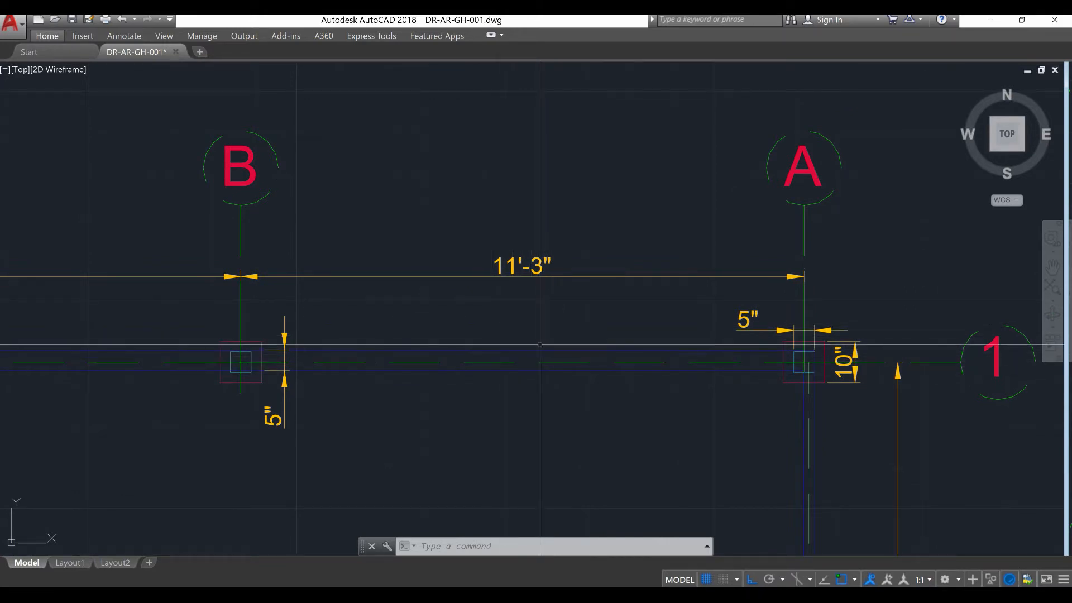
middle_drag(551, 407, 547, 293)
scroll(541, 285, down, 3)
scroll(532, 276, up, 1)
scroll(533, 277, up, 4)
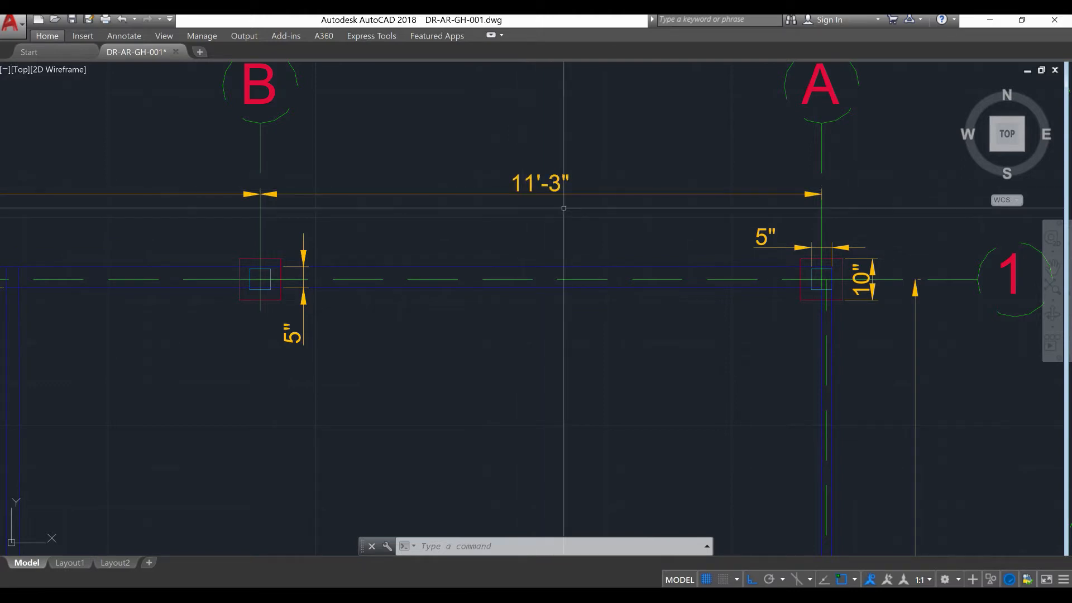
scroll(556, 267, up, 2)
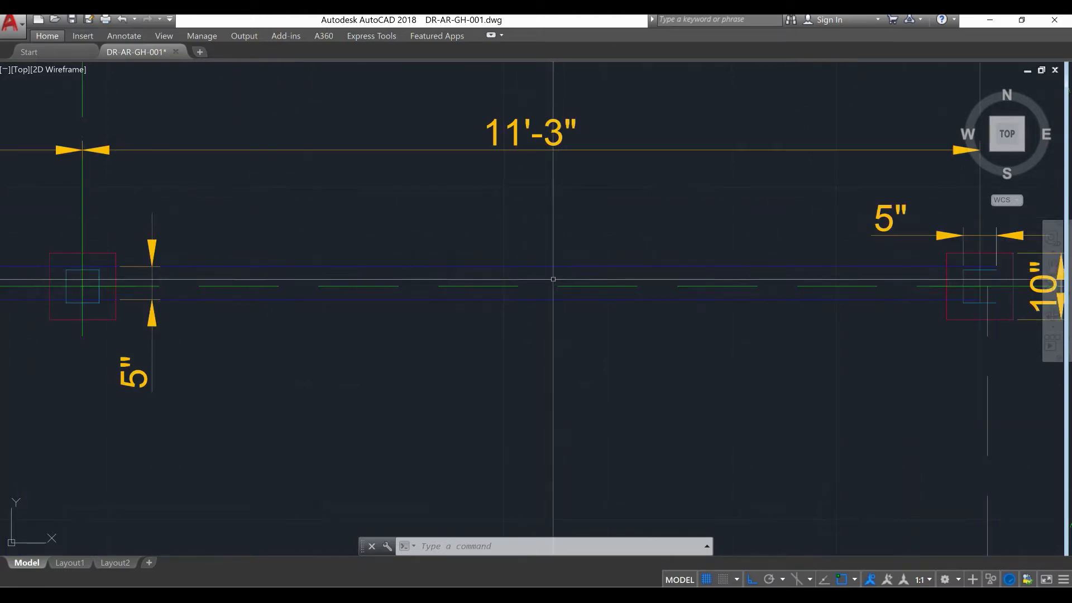
scroll(536, 152, down, 4)
middle_drag(548, 191, 548, 233)
scroll(548, 233, up, 4)
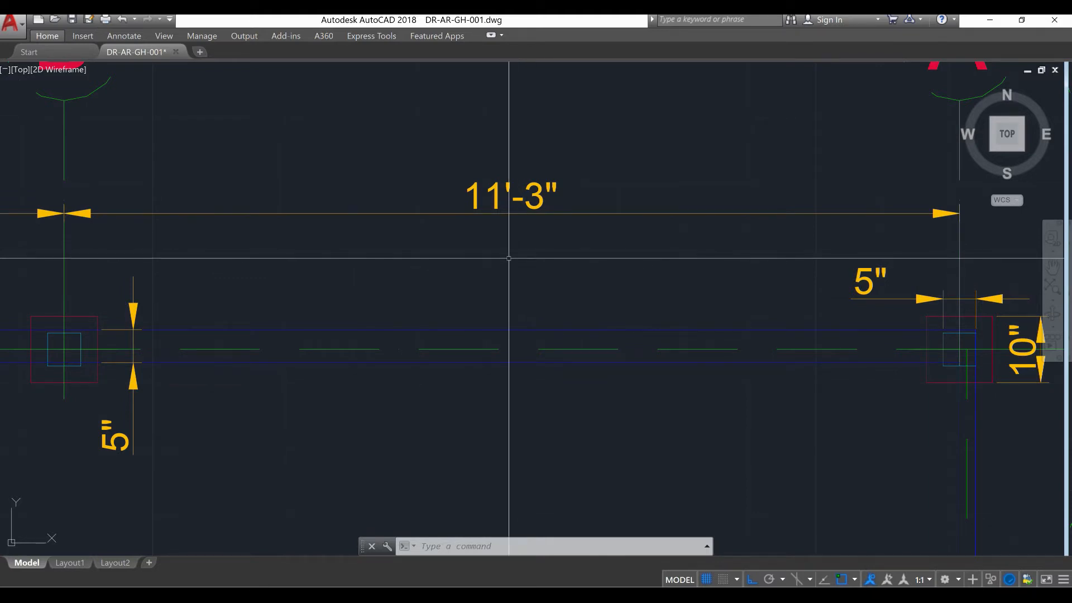
Draw a vertical 5" line between the 11'-3" dimension and the axis 1 wall, near the middle of the B–A span.
text(L)
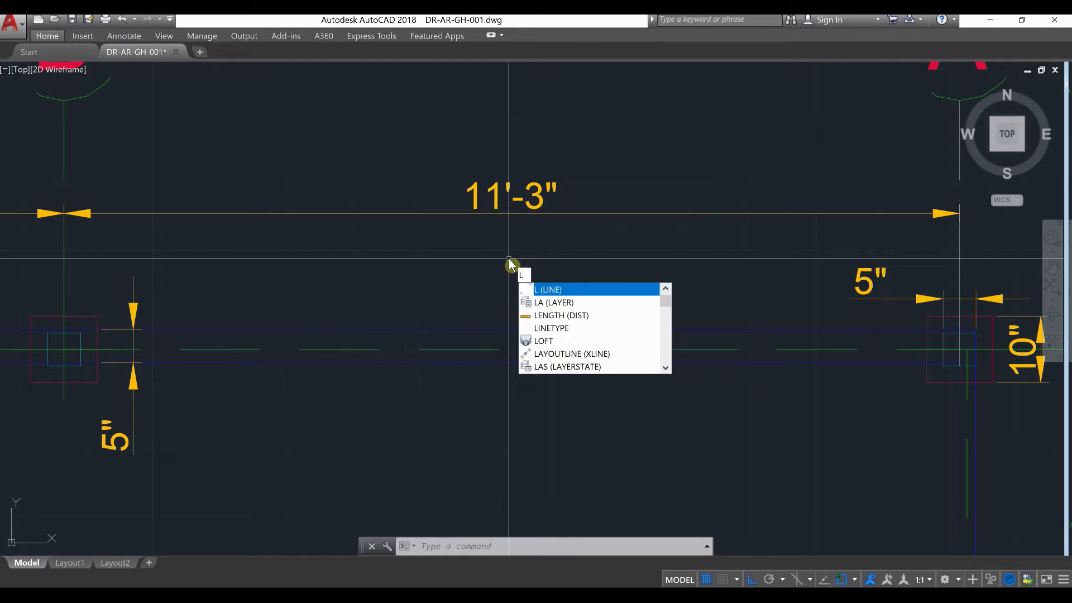
key(Return)
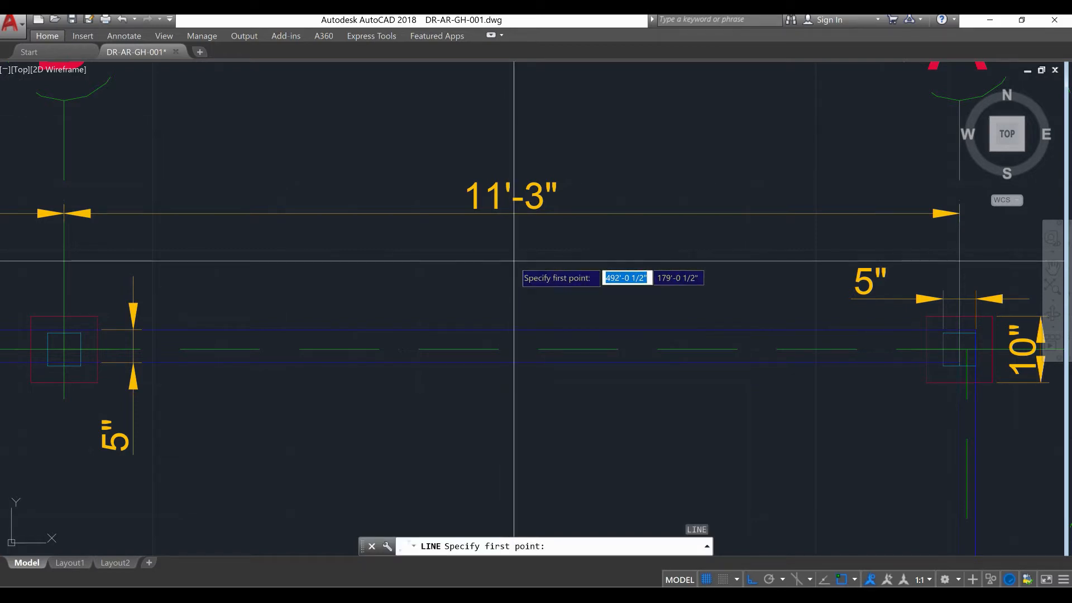
click(511, 263)
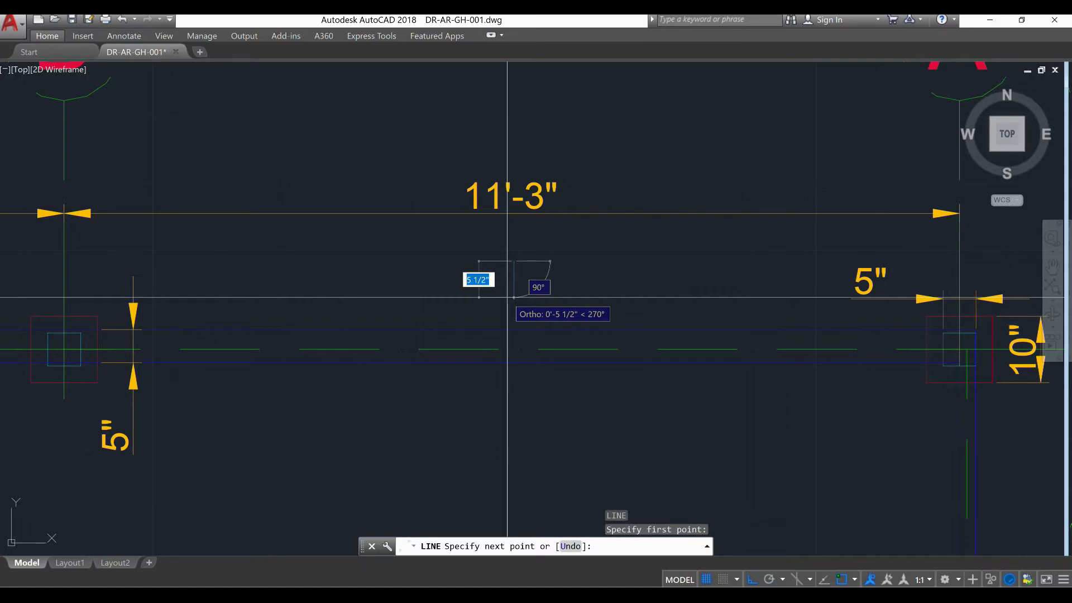
text(5)
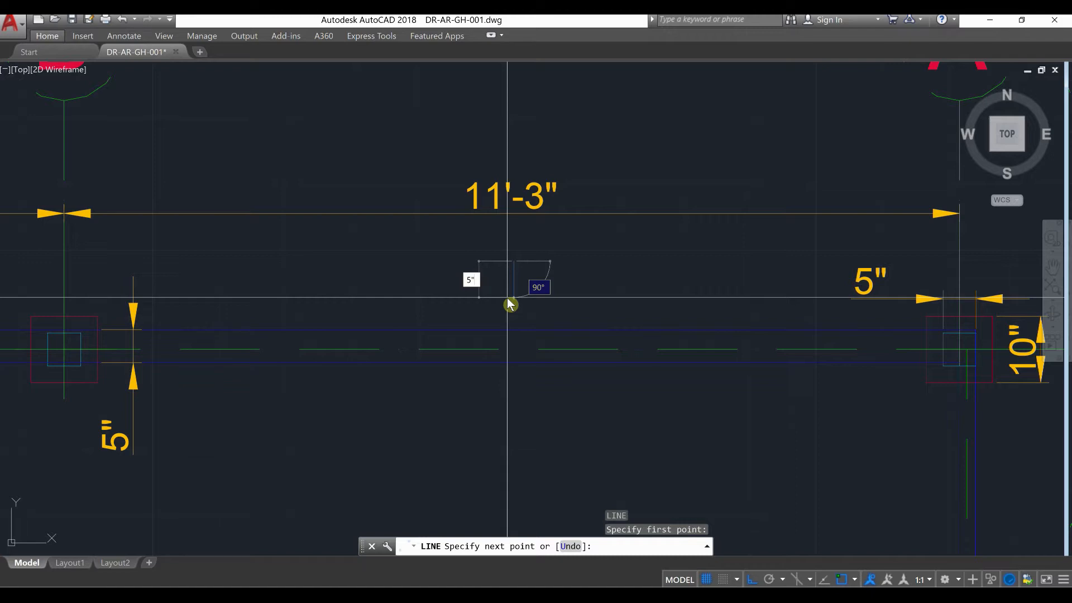
key(Return)
right_click(582, 266)
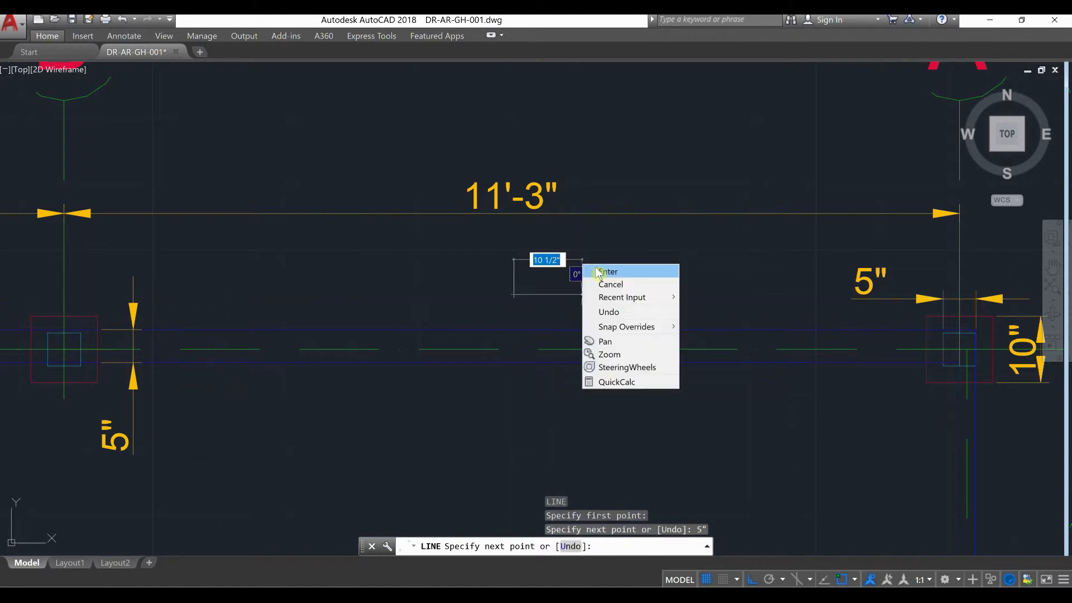
click(603, 270)
Check the drawing's layers and the current layer in the layer manager.
text(layer)
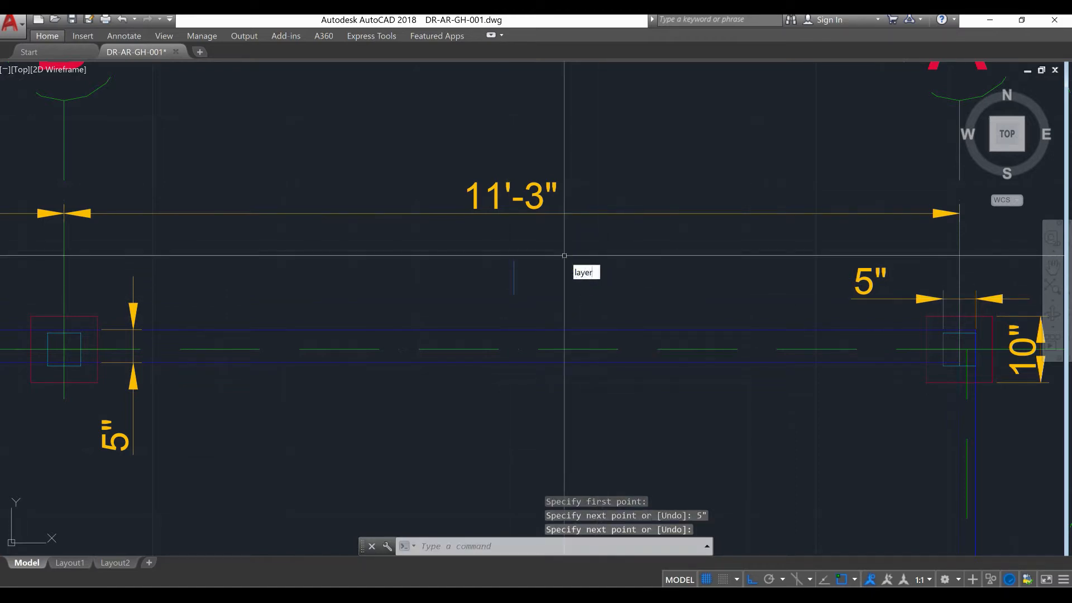
key(Return)
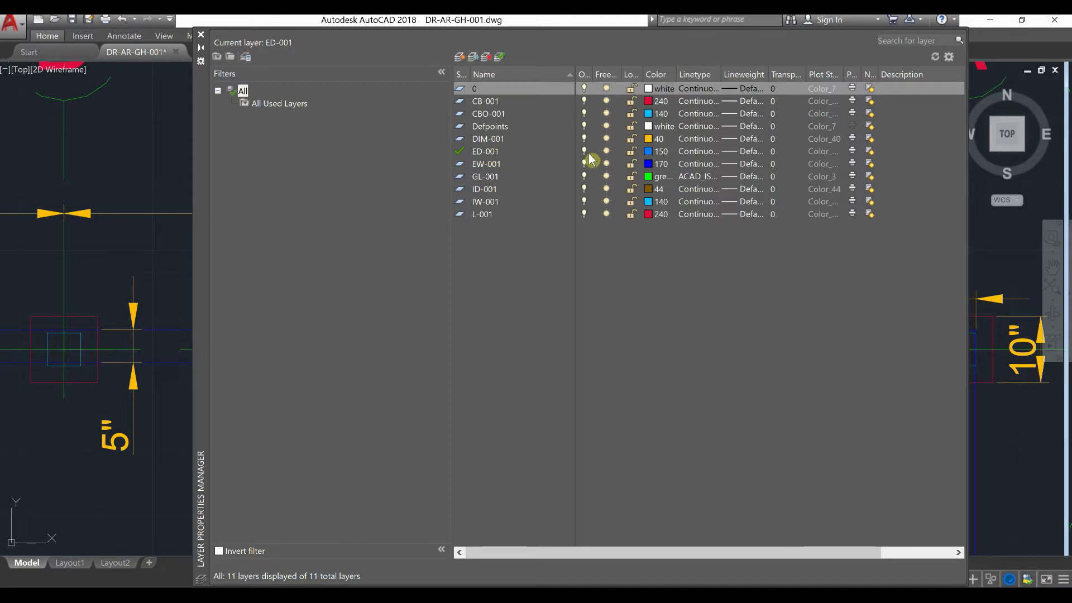
click(201, 35)
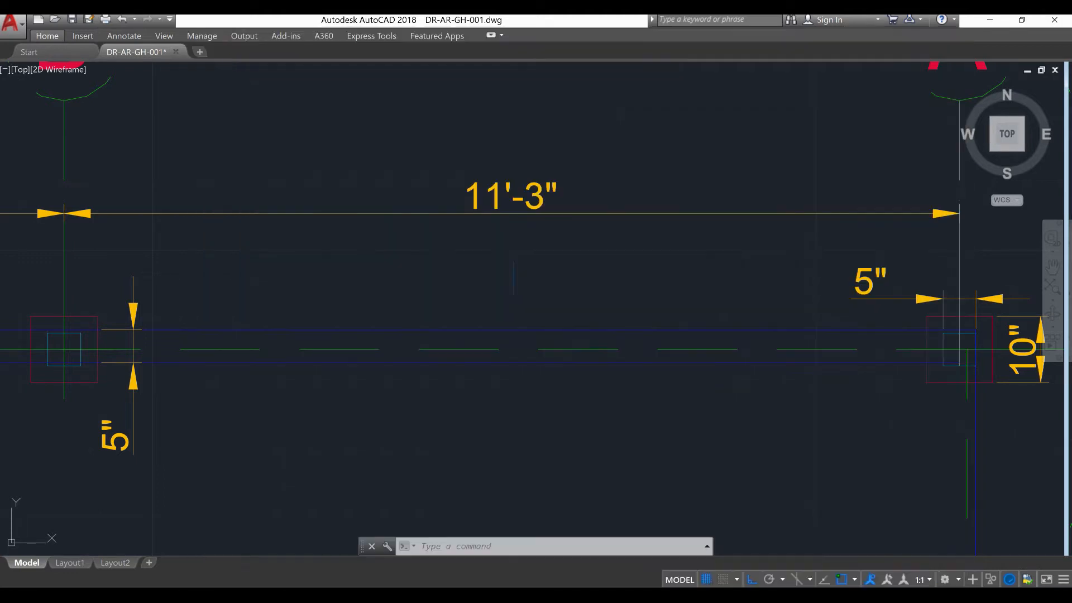
Move the 5" line by its upper endpoint to the midpoint of the 11'-3" dimension line between axes B and A.
click(534, 279)
click(494, 282)
text(m)
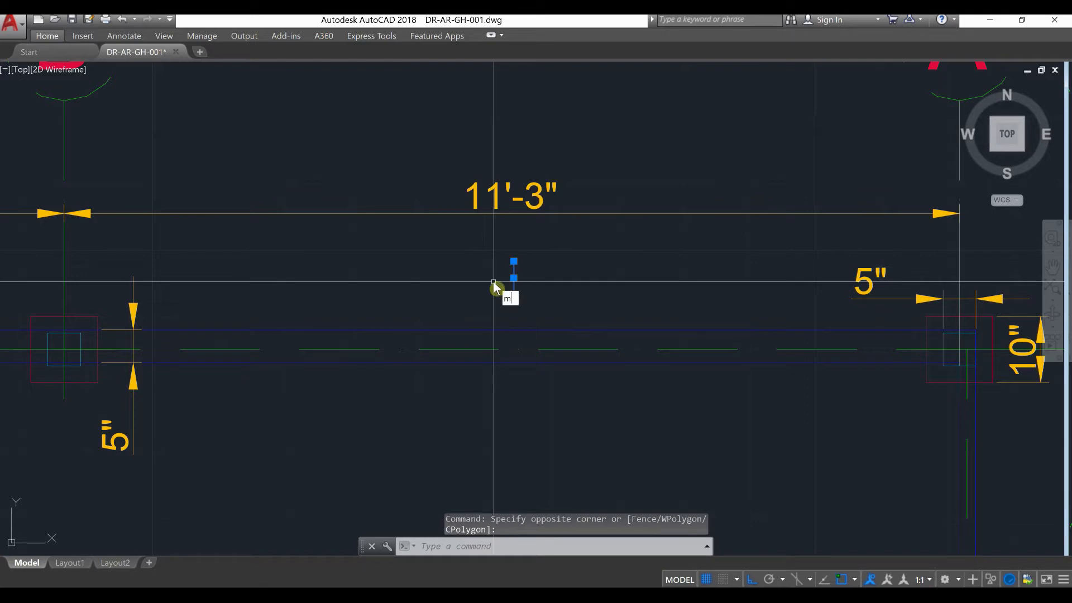
key(Return)
click(513, 261)
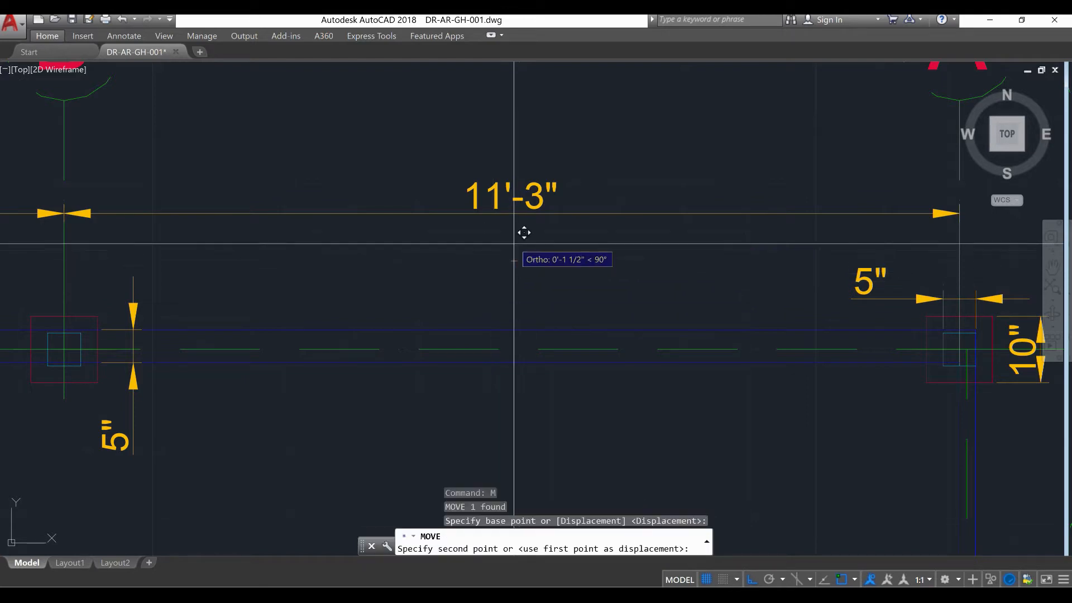
click(513, 213)
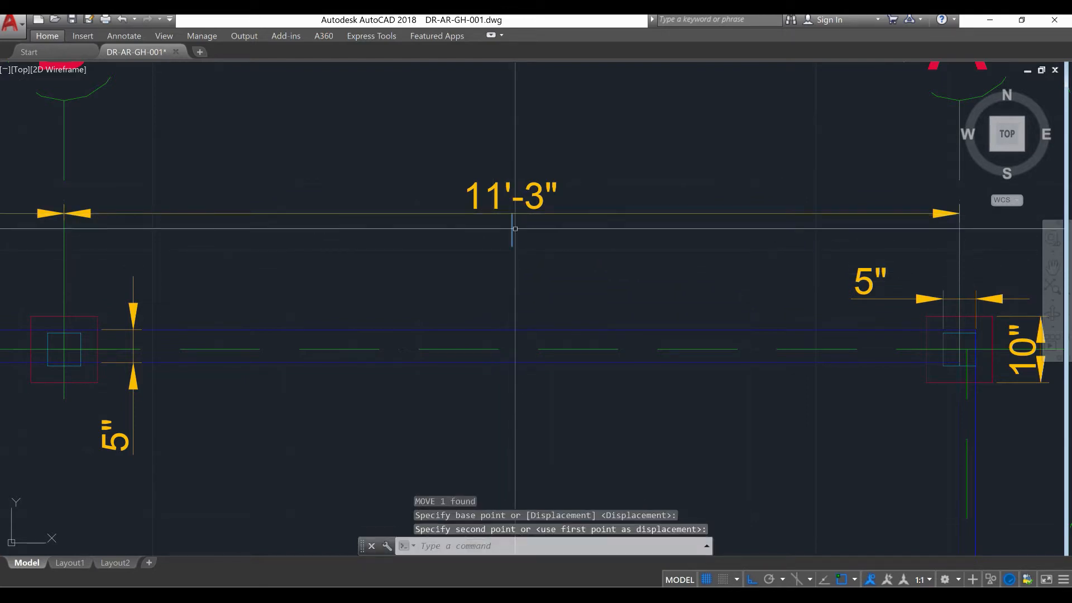
Move the 5" line straight down from the dimension line so its upper end meets the axis 1 wall's outer edge.
scroll(496, 272, down, 2)
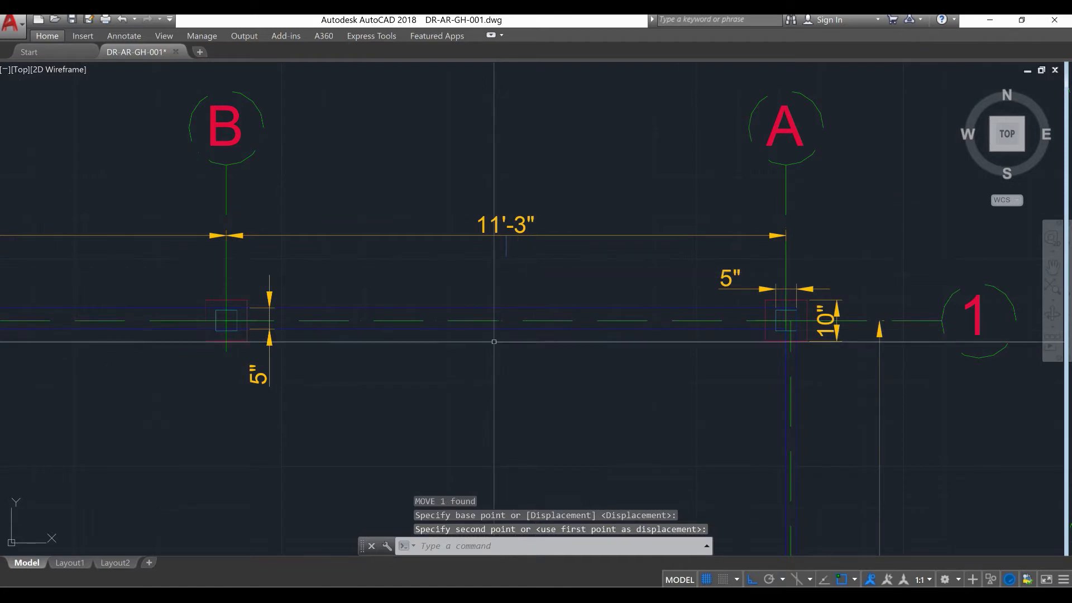
click(521, 264)
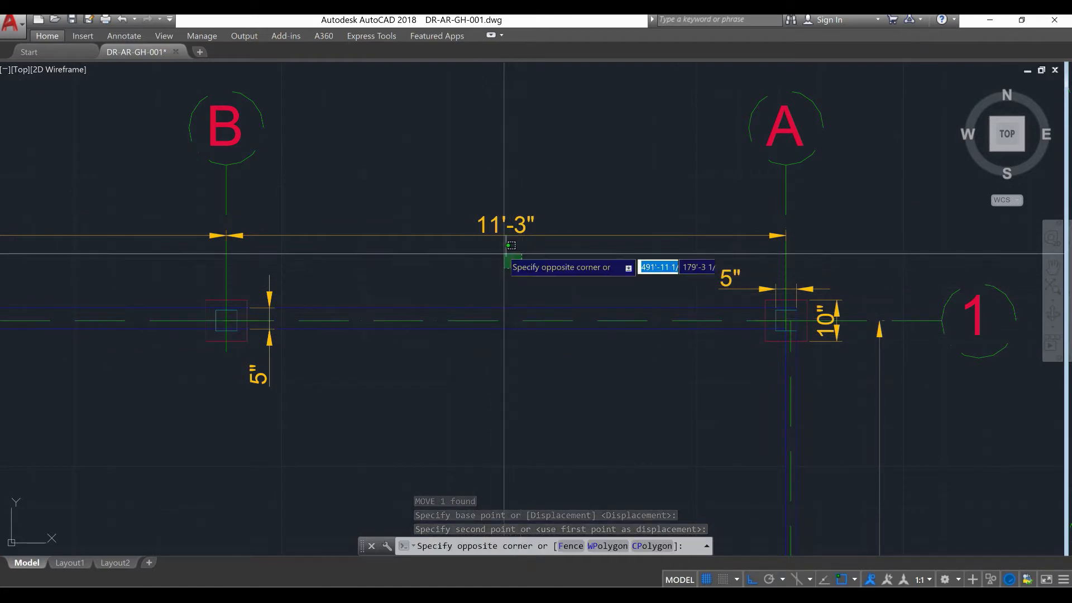
click(503, 250)
text(m)
key(Return)
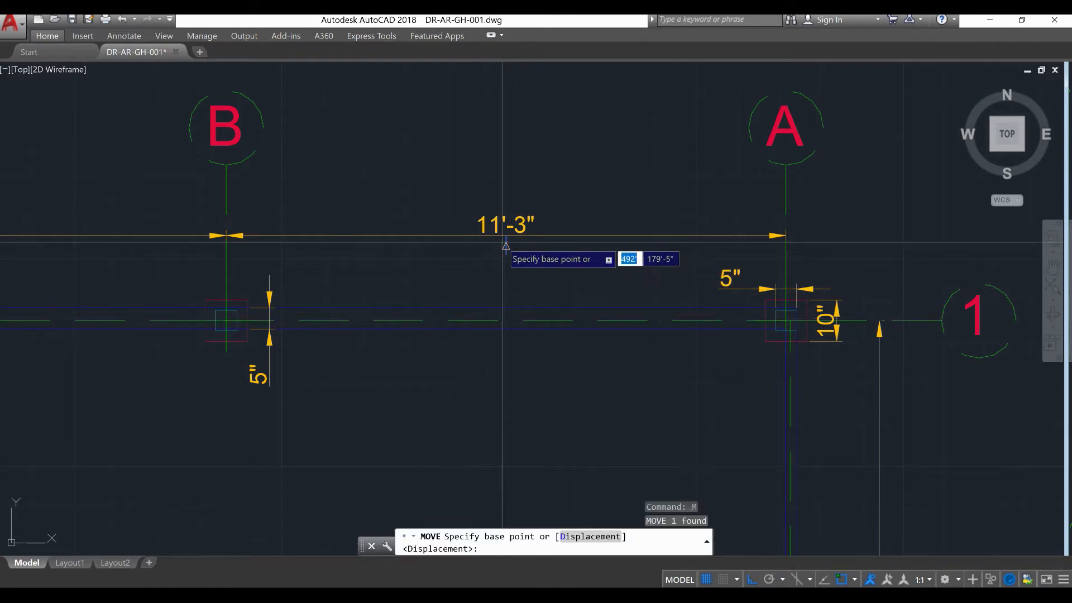
click(506, 235)
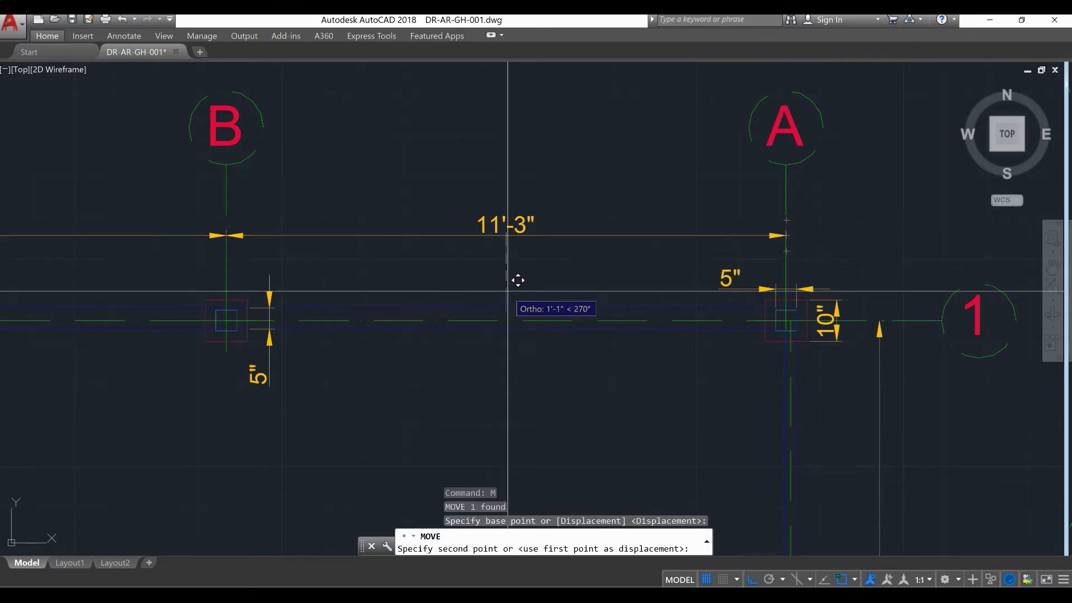
click(506, 308)
scroll(506, 307, up, 8)
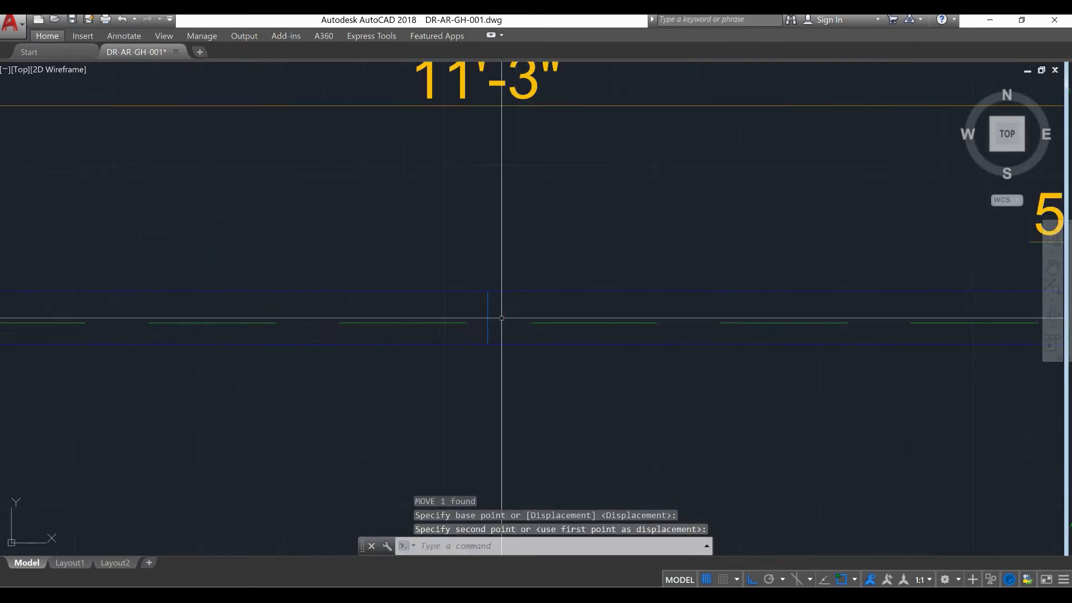
scroll(496, 301, down, 6)
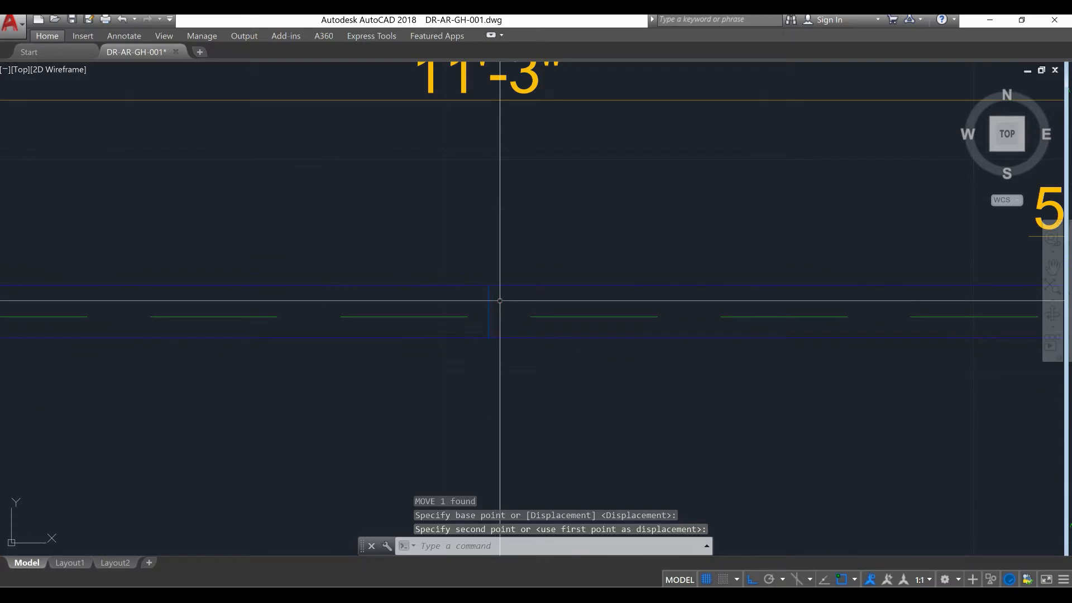
scroll(501, 296, up, 5)
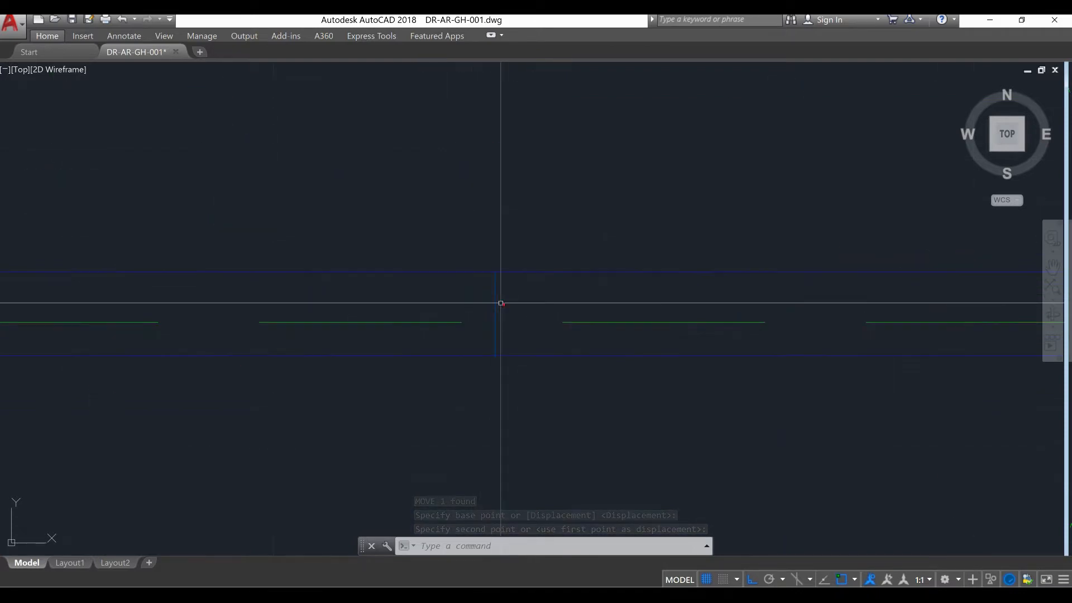
scroll(491, 305, down, 4)
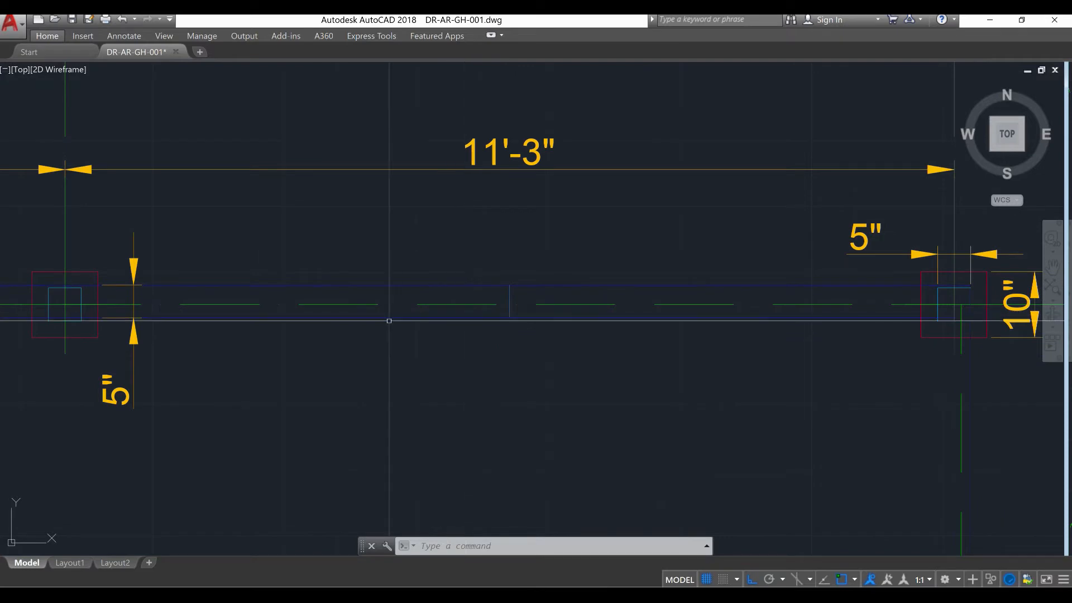
Offset the central 5" line on the axis 1 wall by 2'-8.5" to both sides.
scroll(530, 303, up, 4)
click(495, 275)
click(426, 275)
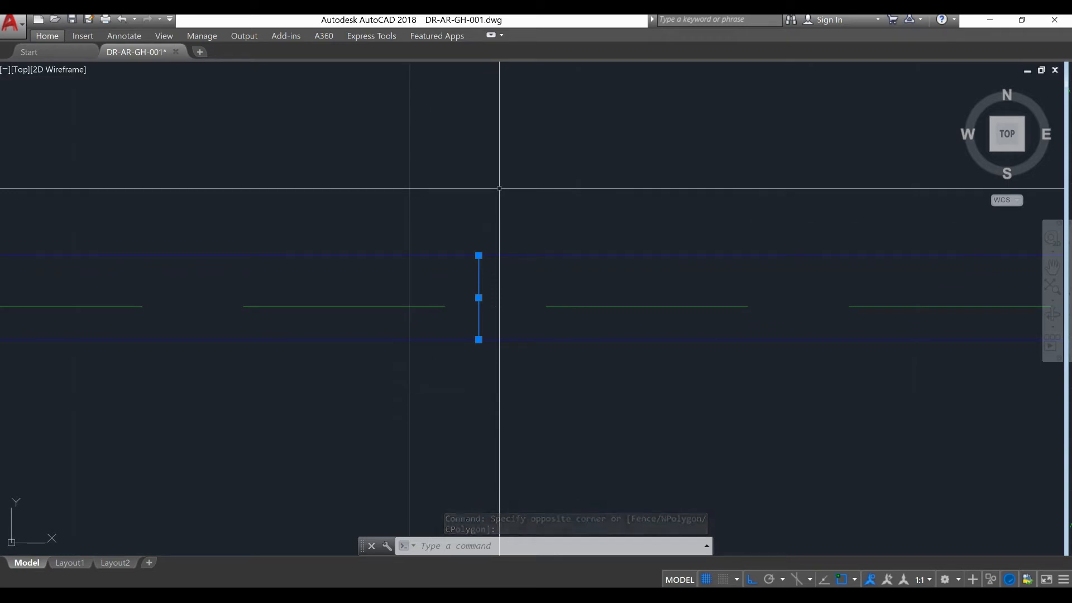
text(o)
key(Return)
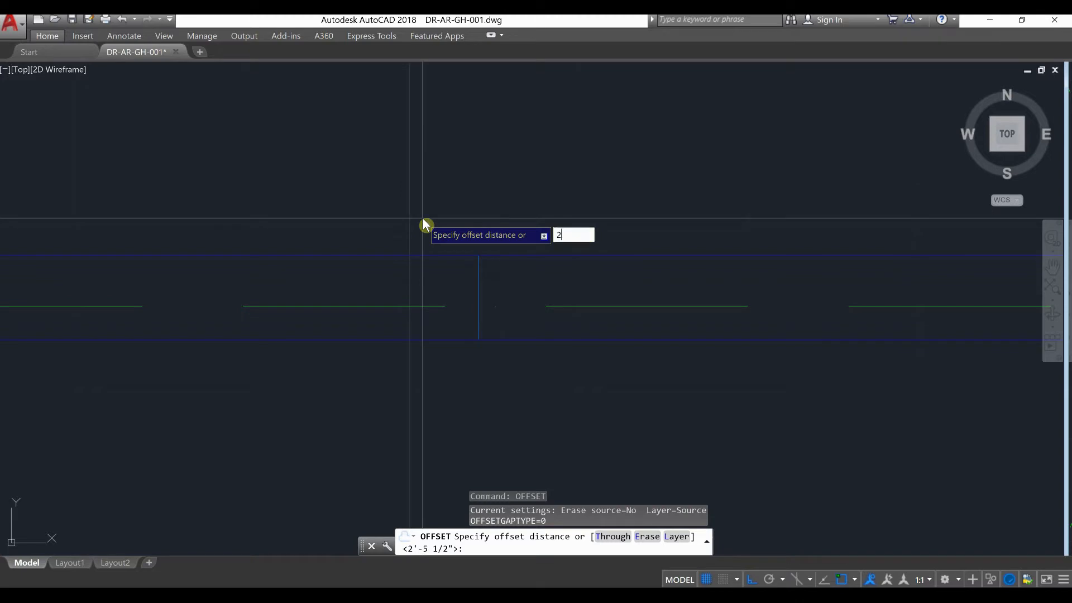
text(2'-8.5")
key(Return)
click(423, 255)
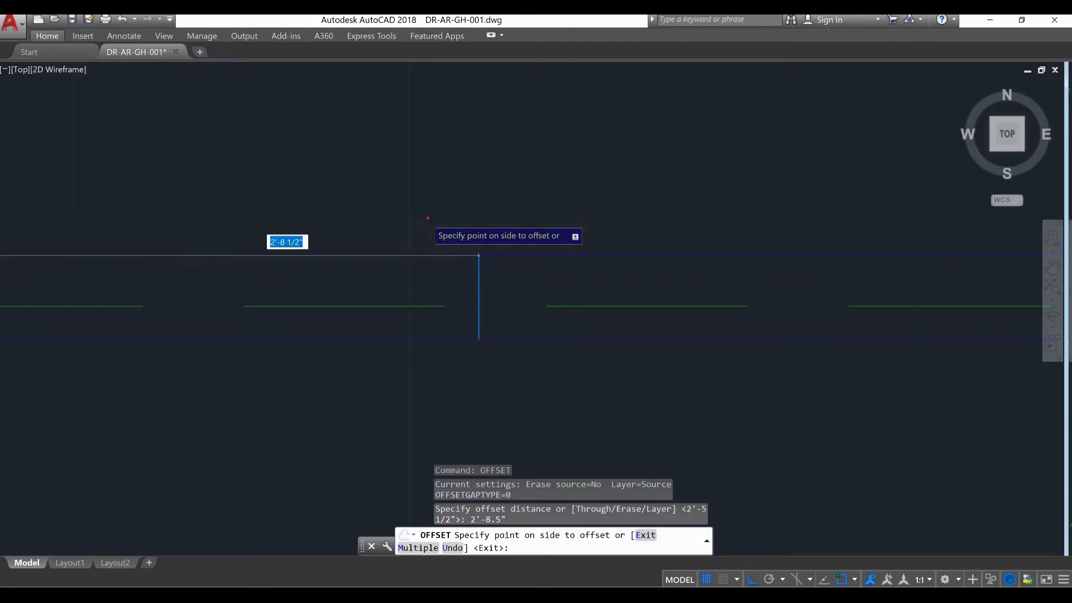
scroll(425, 257, up, 3)
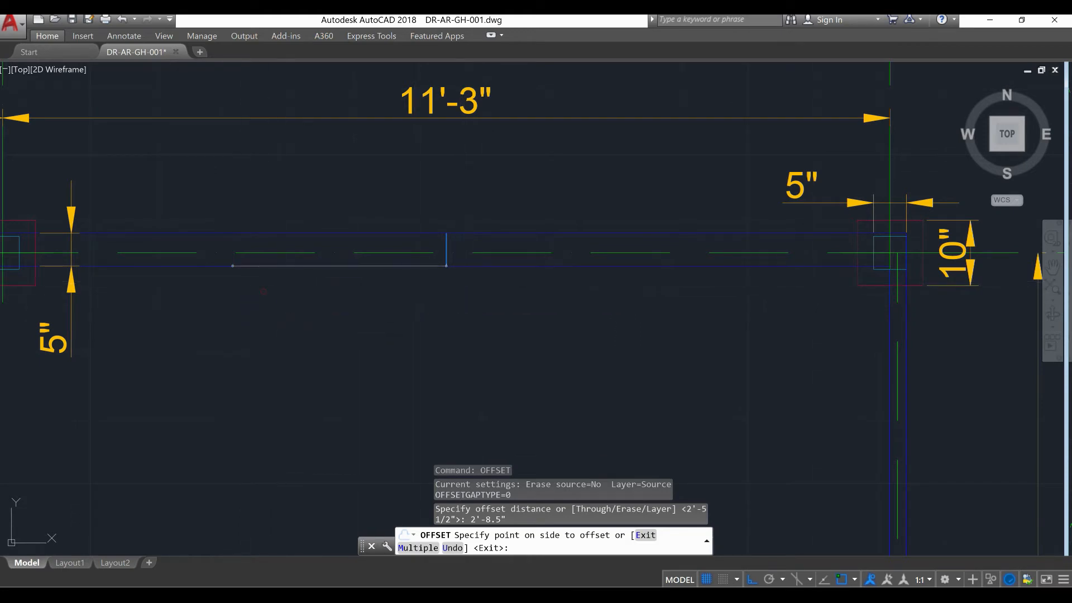
click(265, 292)
click(447, 241)
click(573, 307)
right_click(535, 200)
click(553, 204)
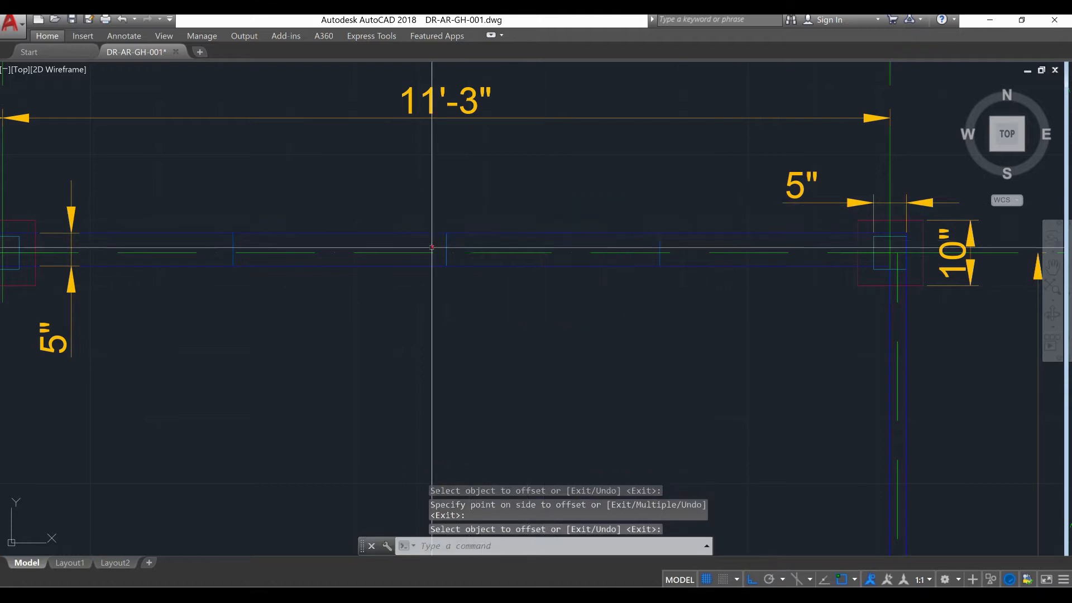
Erase the original 5" line midway between the two offset lines on the axis 1 wall.
scroll(431, 246, up, 2)
click(510, 242)
click(449, 231)
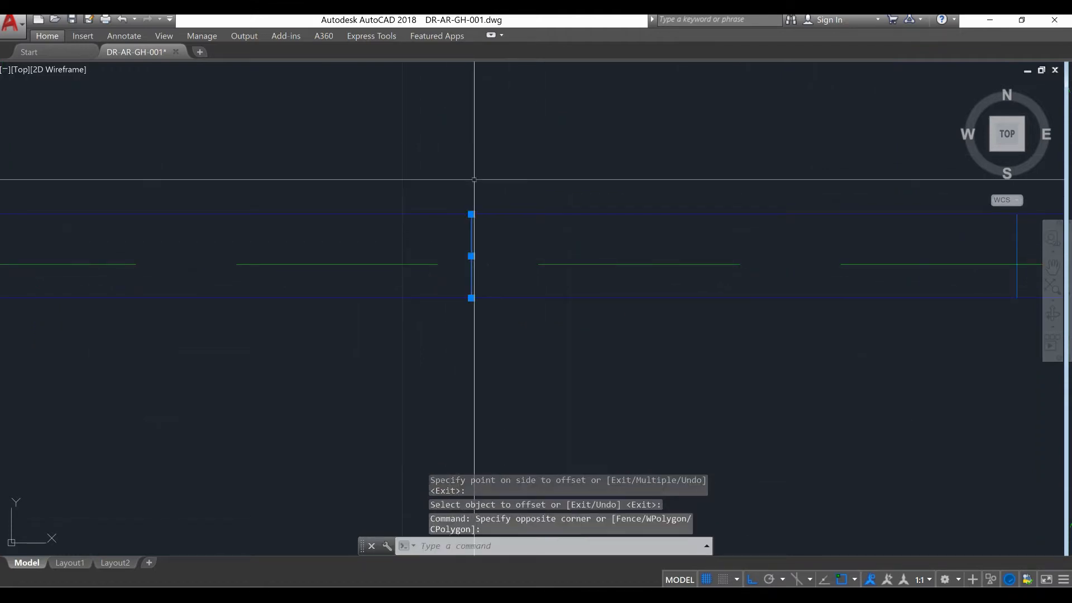
text(e)
key(Return)
scroll(482, 334, down, 3)
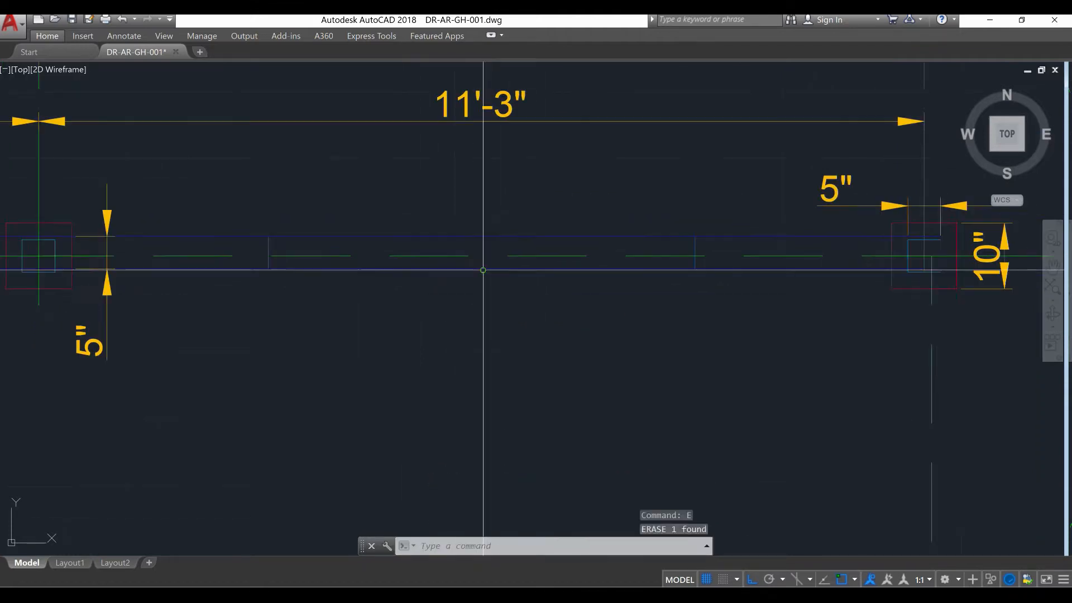
Trim both axis 1 wall lines between the two offset lines to open the wall between axes B and A.
text(tri)
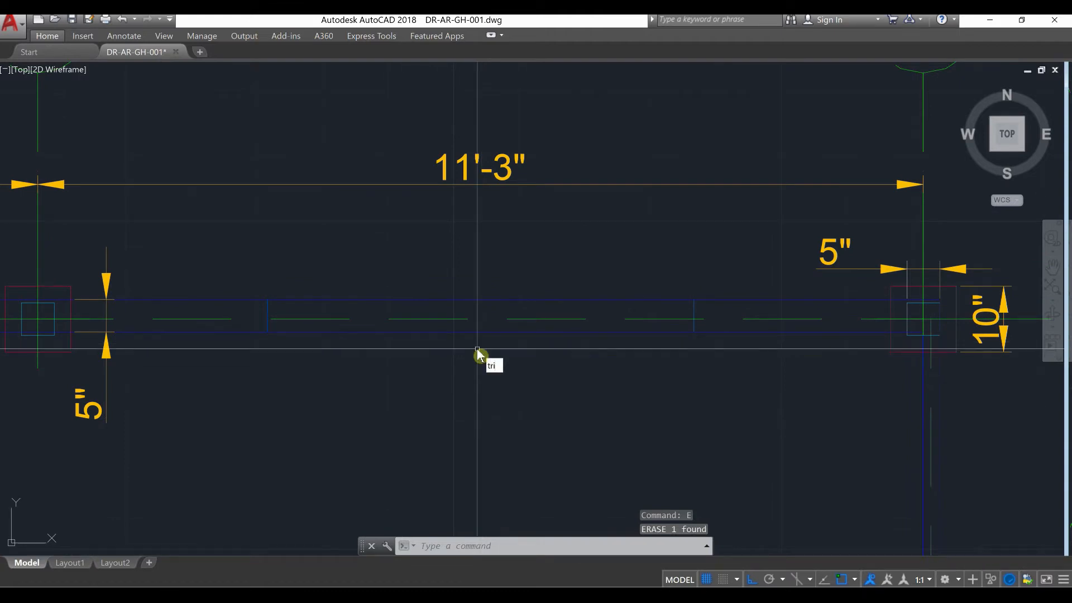
text(m)
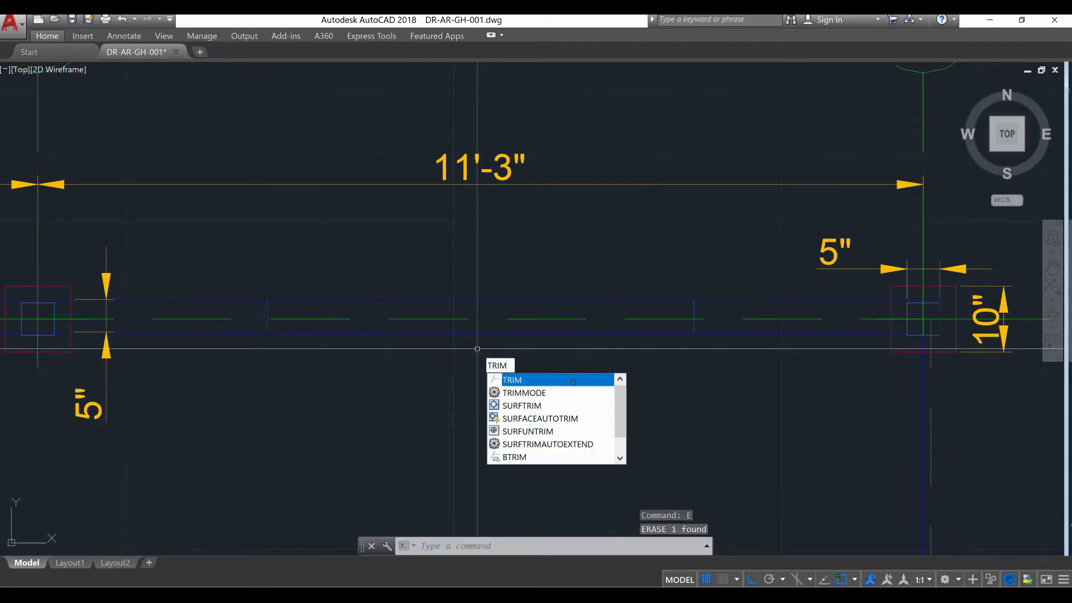
click(575, 380)
key(Return)
click(478, 333)
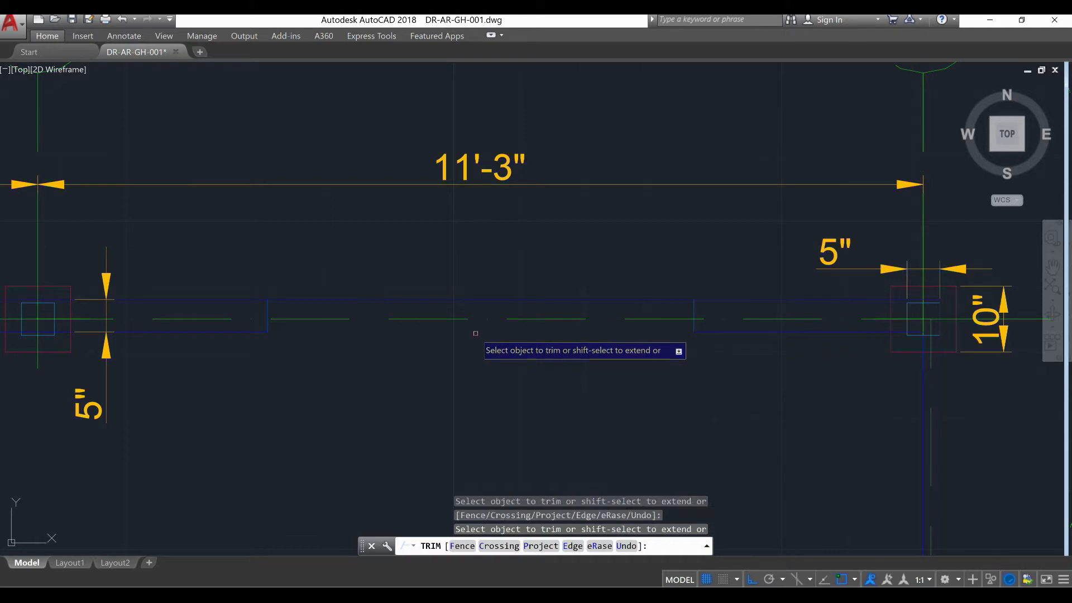
click(473, 297)
right_click(463, 279)
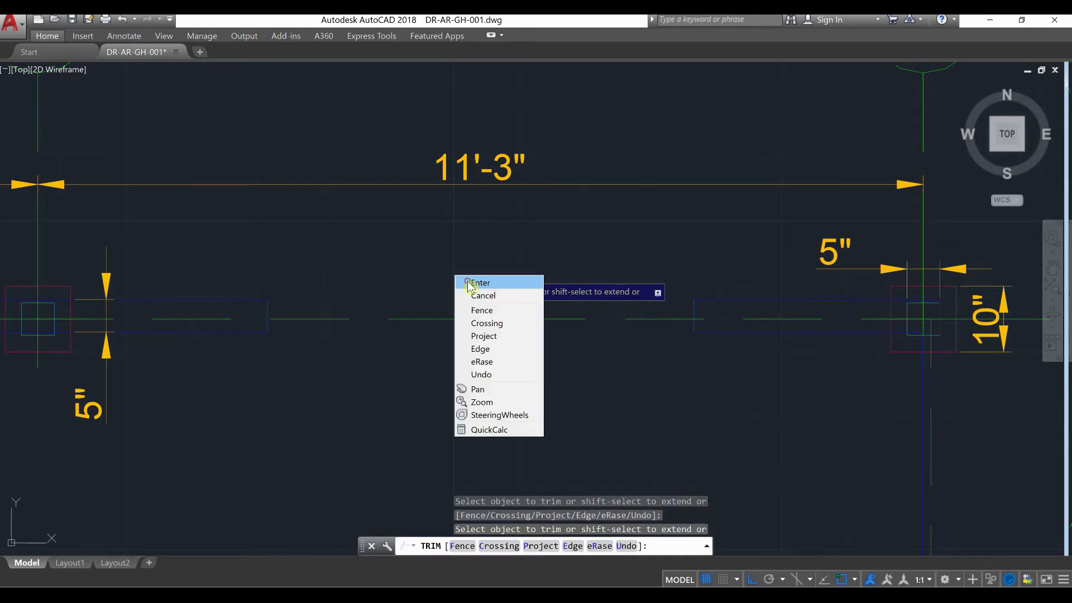
click(475, 283)
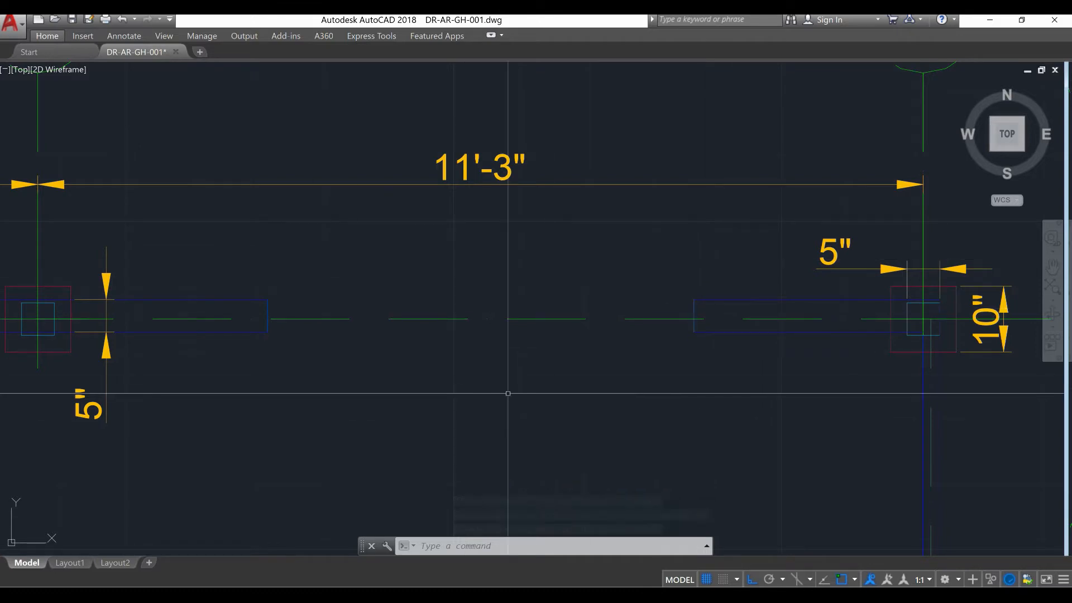
Copy the two opening edge lines straight down onto the axis 2 wall between axes B' and A'.
click(694, 312)
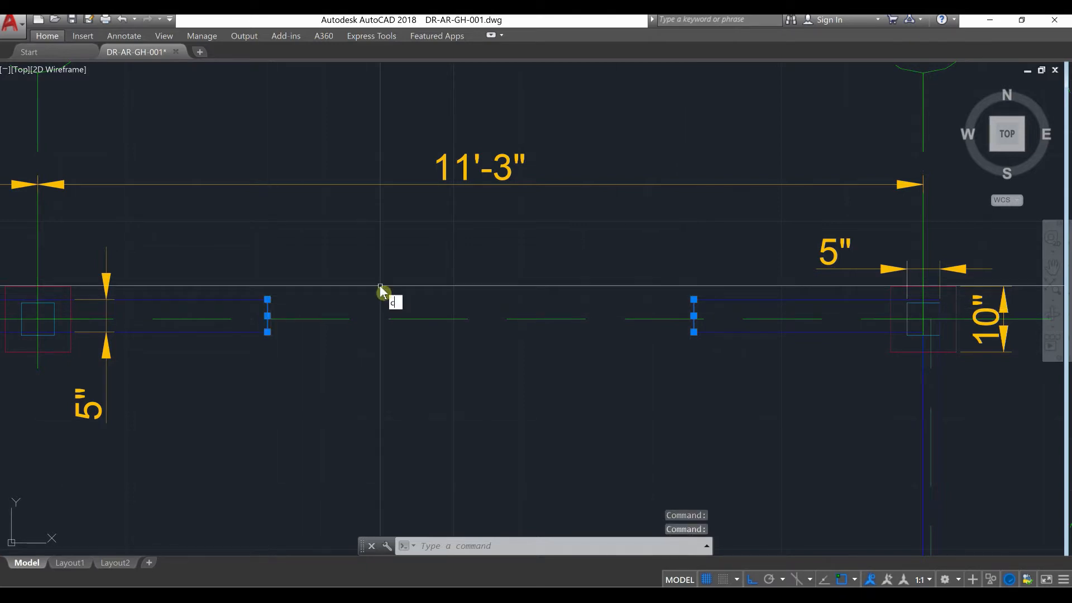
text(o)
key(Return)
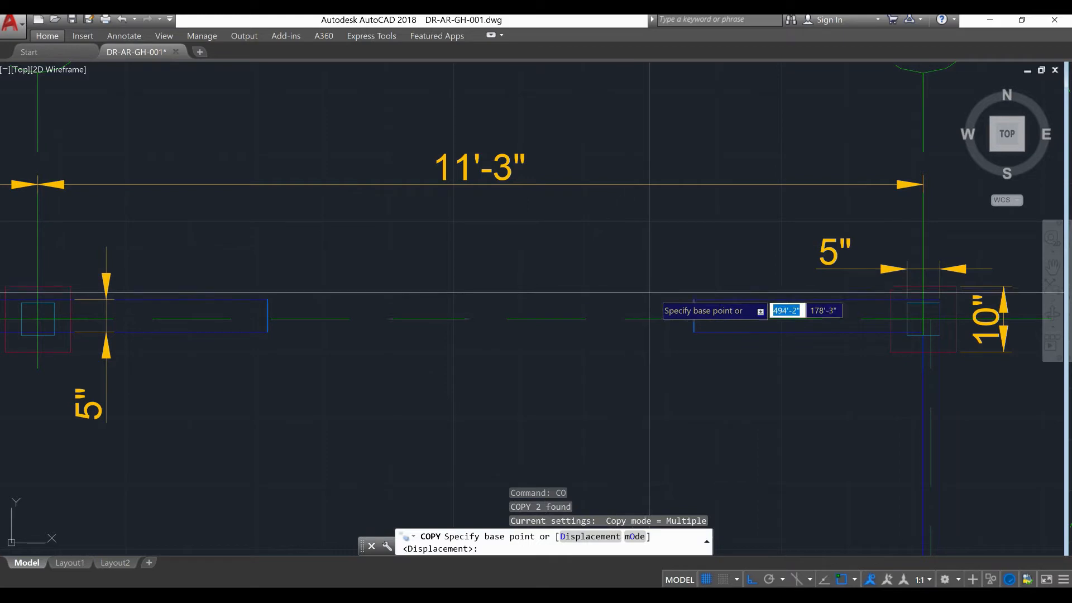
click(694, 299)
scroll(688, 298, down, 6)
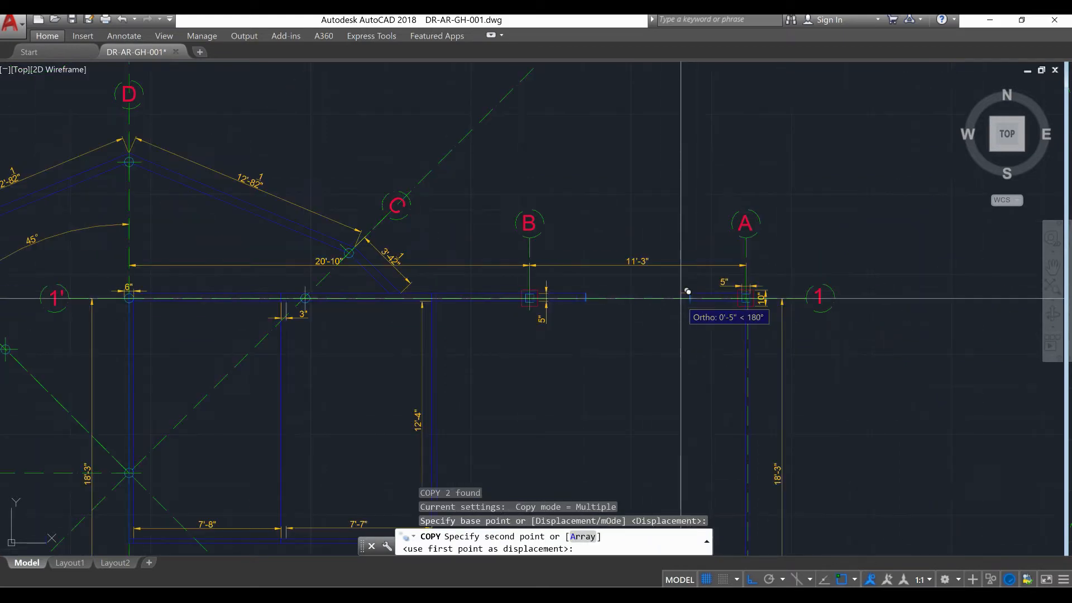
middle_drag(689, 442, 677, 216)
scroll(670, 462, up, 4)
scroll(706, 457, up, 2)
click(710, 373)
right_click(690, 333)
click(692, 334)
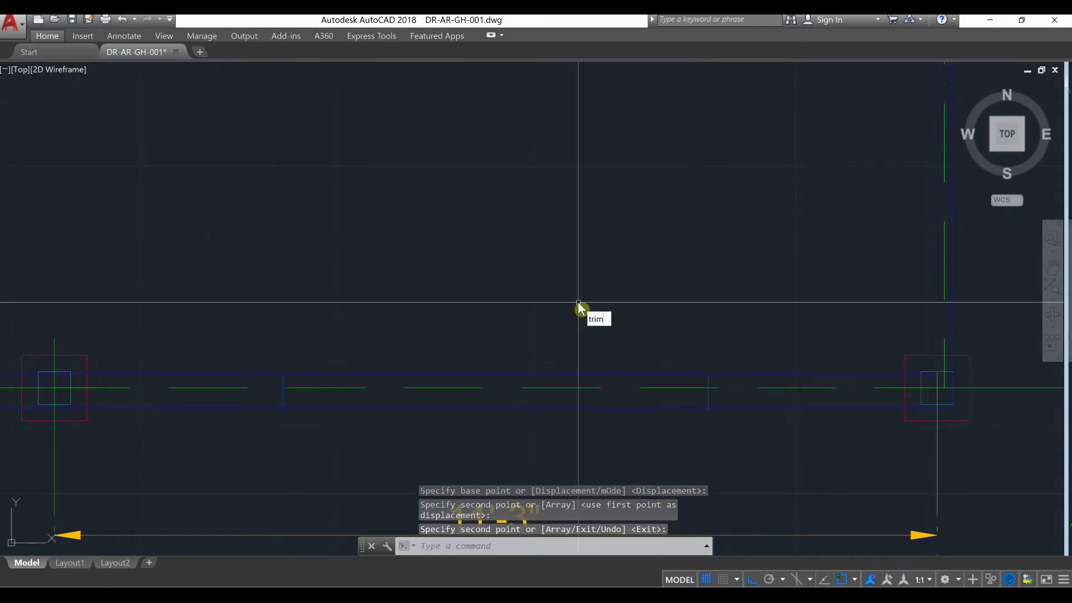
Trim both axis 2 wall lines between the copied edge lines to open the wall between B' and A'.
key(Return)
key(Return)
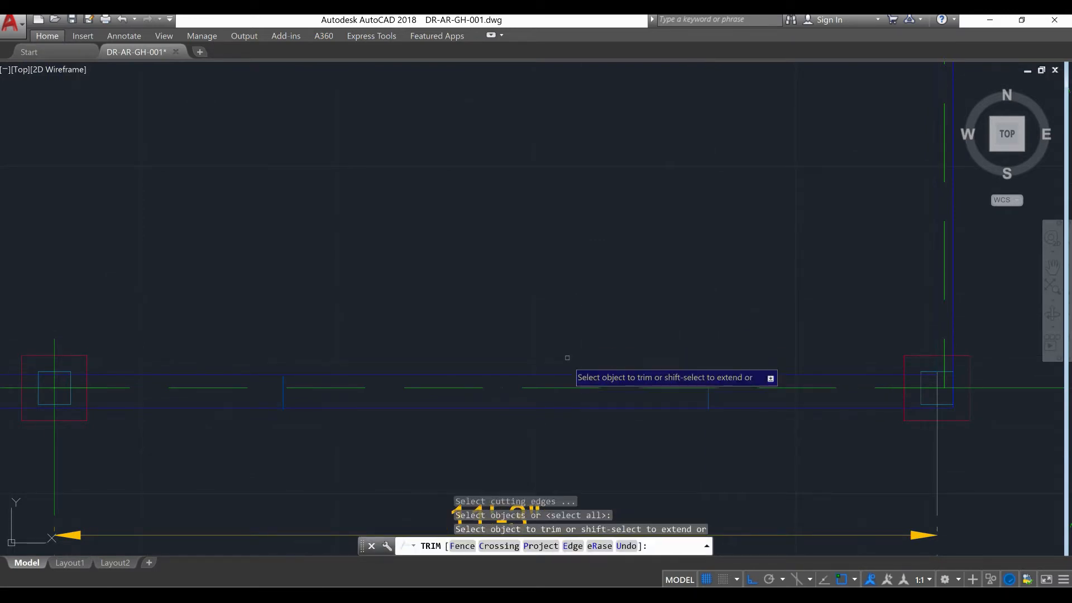
scroll(513, 335, up, 2)
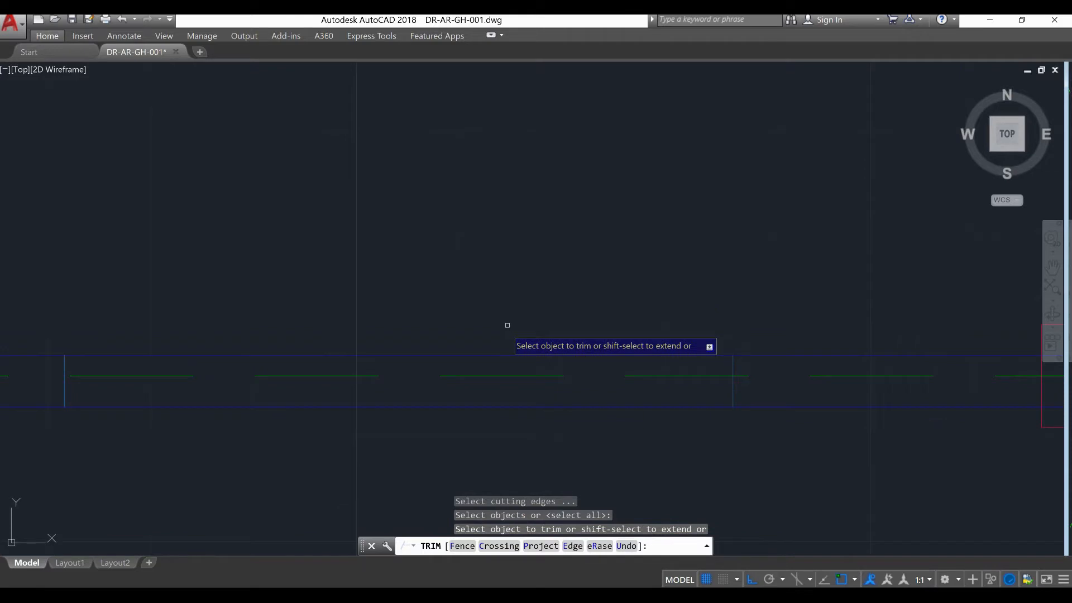
click(509, 354)
right_click(492, 294)
click(503, 302)
scroll(500, 318, down, 4)
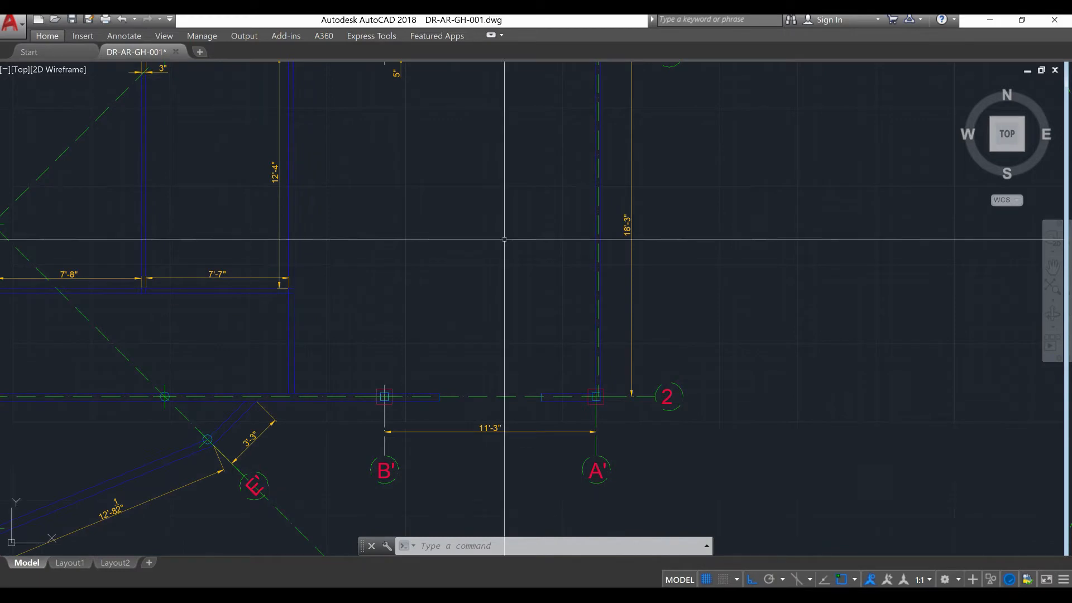
Draw a 3" by 5" rectangle inside the axis 1 opening, from the upper end of its edge nearest axis B.
scroll(468, 413, up, 5)
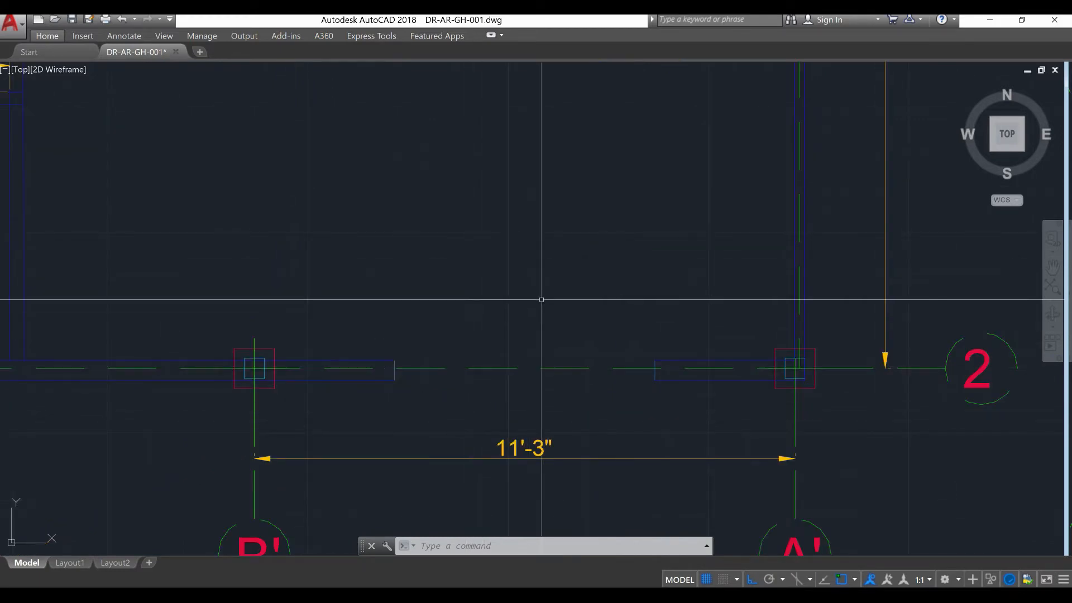
middle_drag(569, 278, 570, 412)
middle_drag(545, 207, 544, 397)
middle_drag(508, 148, 514, 415)
middle_drag(478, 212, 443, 359)
scroll(532, 227, up, 4)
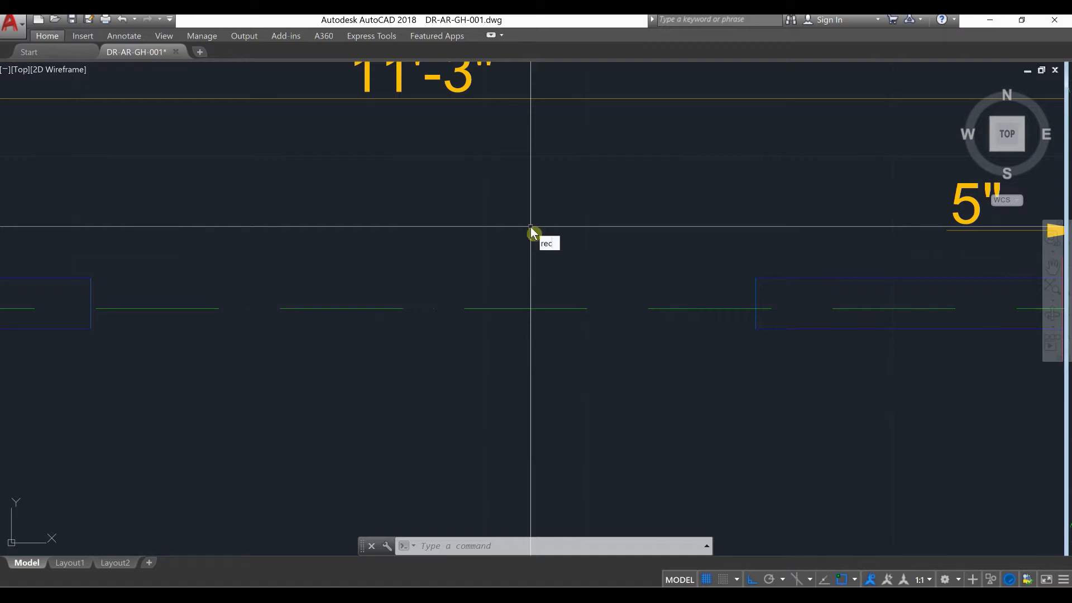
key(Return)
scroll(275, 251, up, 3)
click(266, 258)
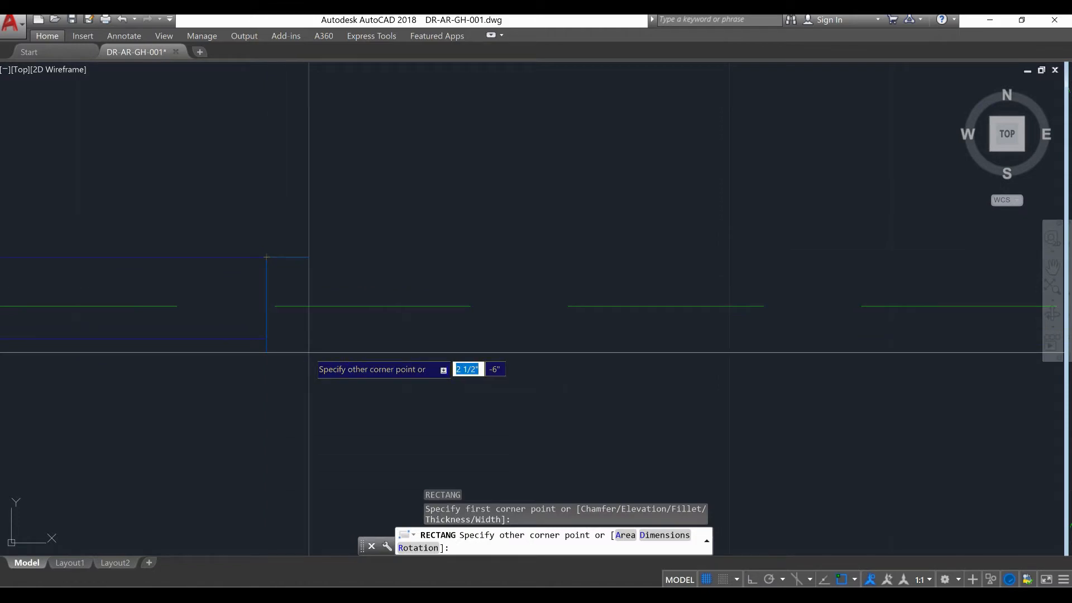
key(Tab)
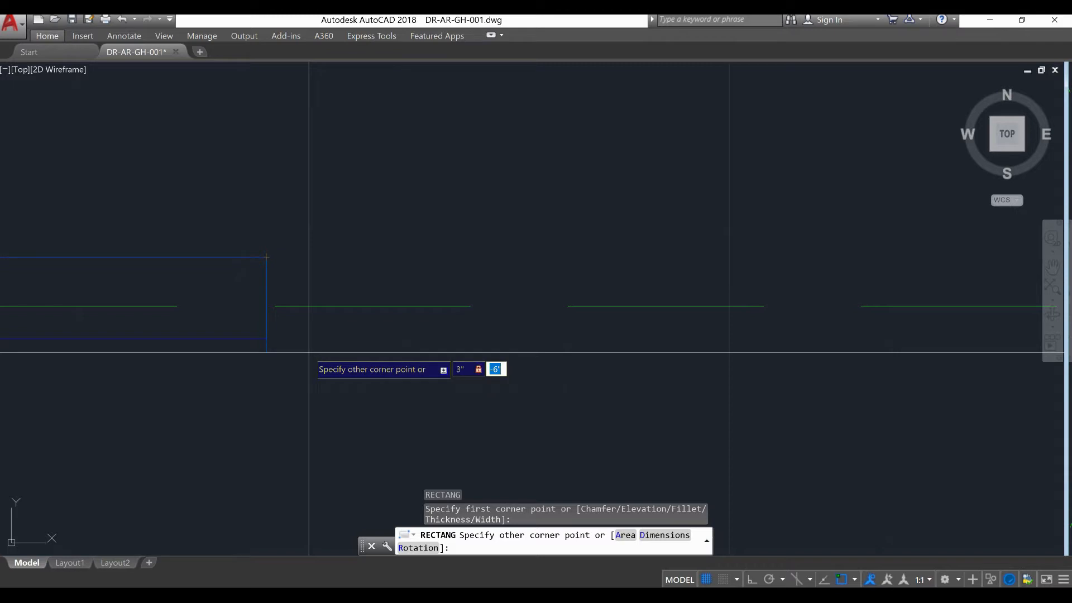
text(-5)
key(Return)
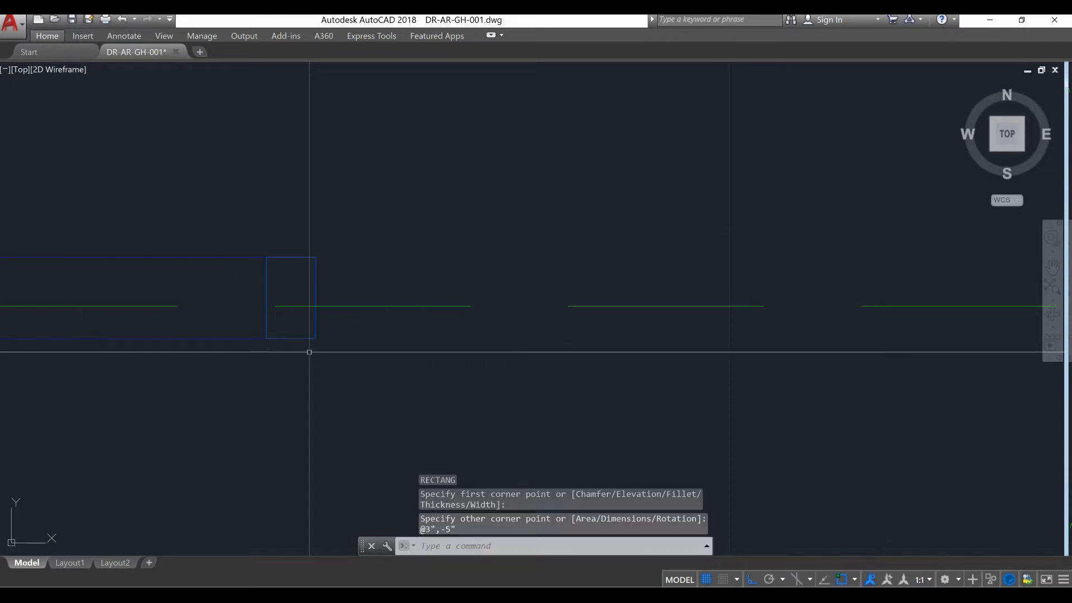
Copy the 3" by 5" rectangle by its upper right corner to the axis 1 opening's edge nearest axis A.
click(318, 288)
click(306, 259)
text(co)
key(Return)
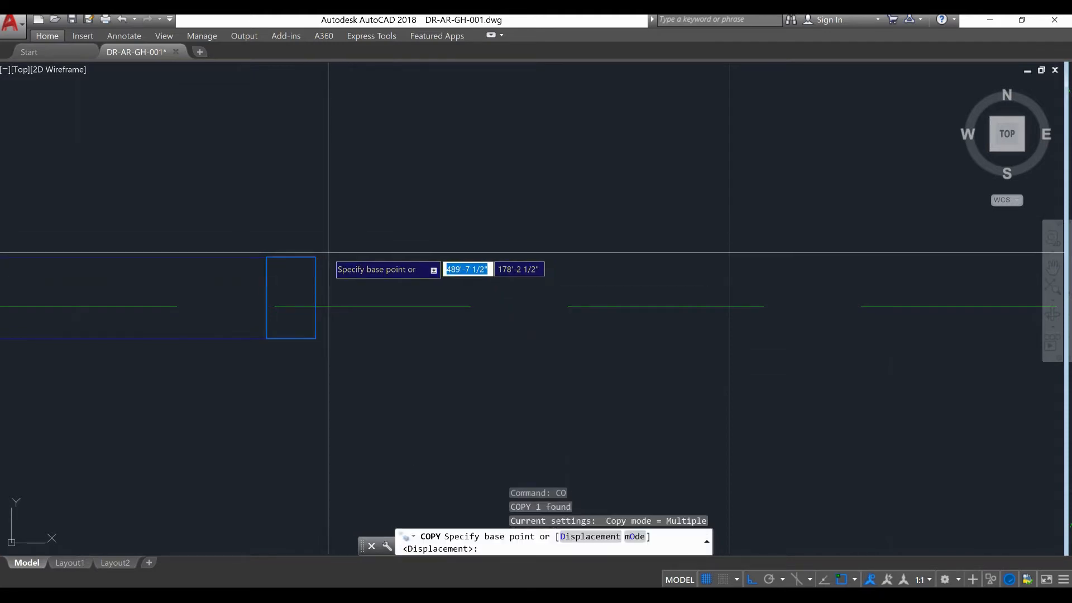
click(316, 254)
scroll(299, 254, down, 4)
scroll(472, 259, up, 5)
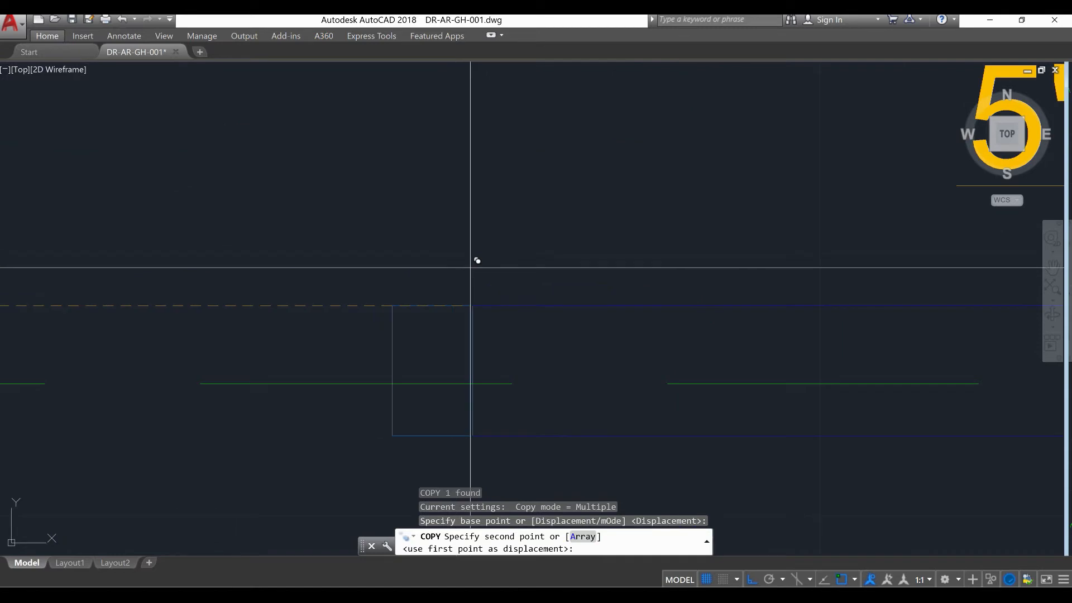
click(474, 301)
right_click(485, 250)
click(492, 254)
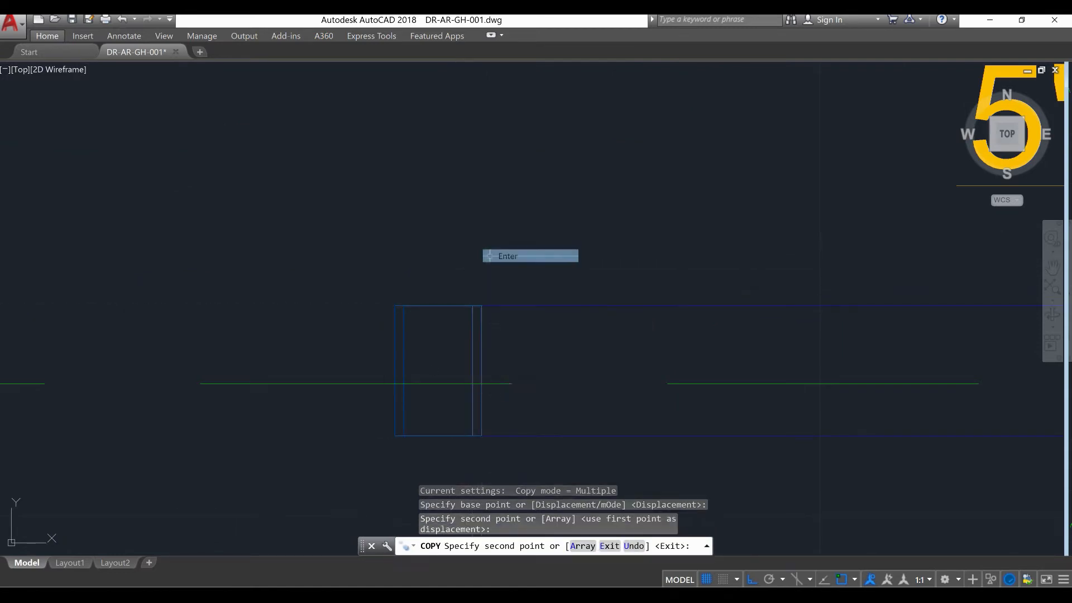
Examine the rectangles at both ends of the axis 1 opening.
scroll(575, 273, down, 3)
scroll(483, 298, down, 2)
middle_drag(450, 319, 573, 328)
scroll(400, 308, up, 2)
middle_drag(396, 307, 349, 309)
middle_drag(537, 322, 431, 328)
mouse_move(527, 326)
middle_down()
mouse_move(510, 359)
mouse_move(482, 339)
mouse_move(575, 276)
middle_up()
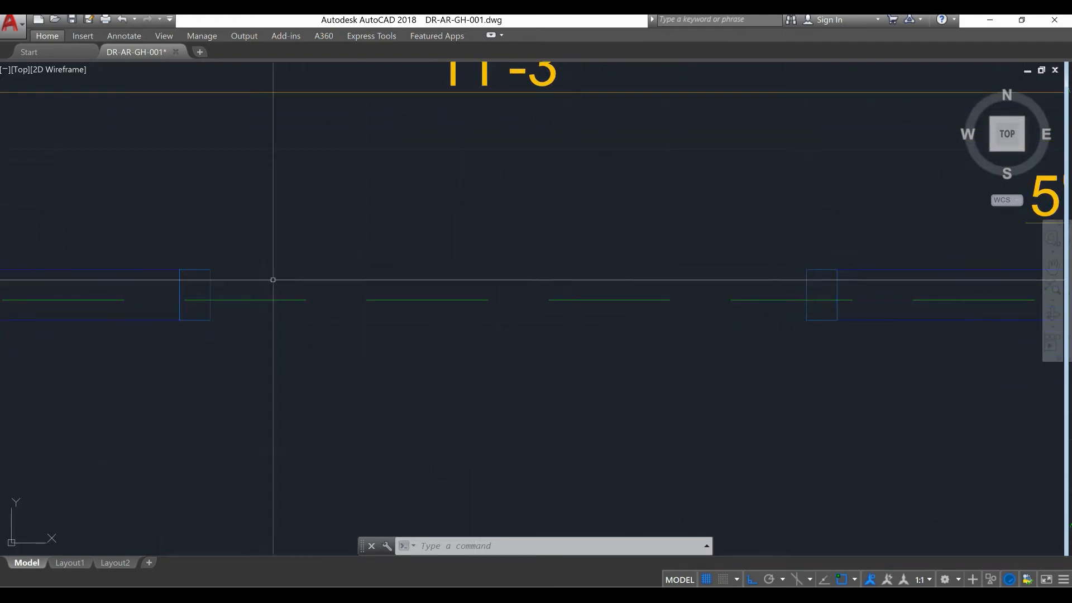
scroll(217, 302, up, 4)
scroll(211, 298, up, 2)
scroll(268, 284, down, 6)
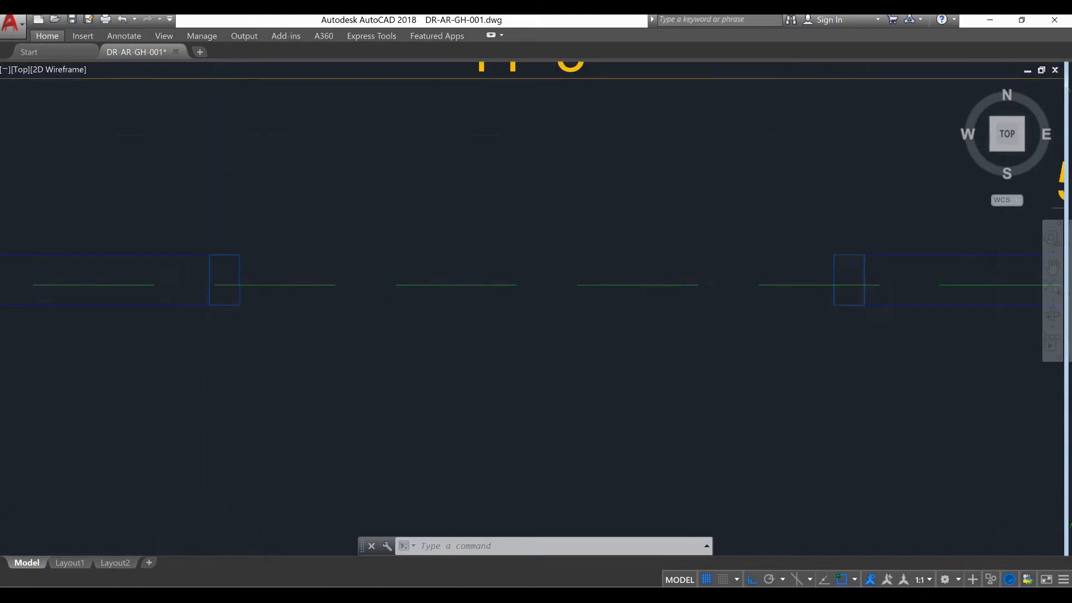
Draw a horizontal 2'-5.5" line into the axis 1 opening from the midpoint of the axis B rectangle's inner side.
scroll(256, 276, up, 4)
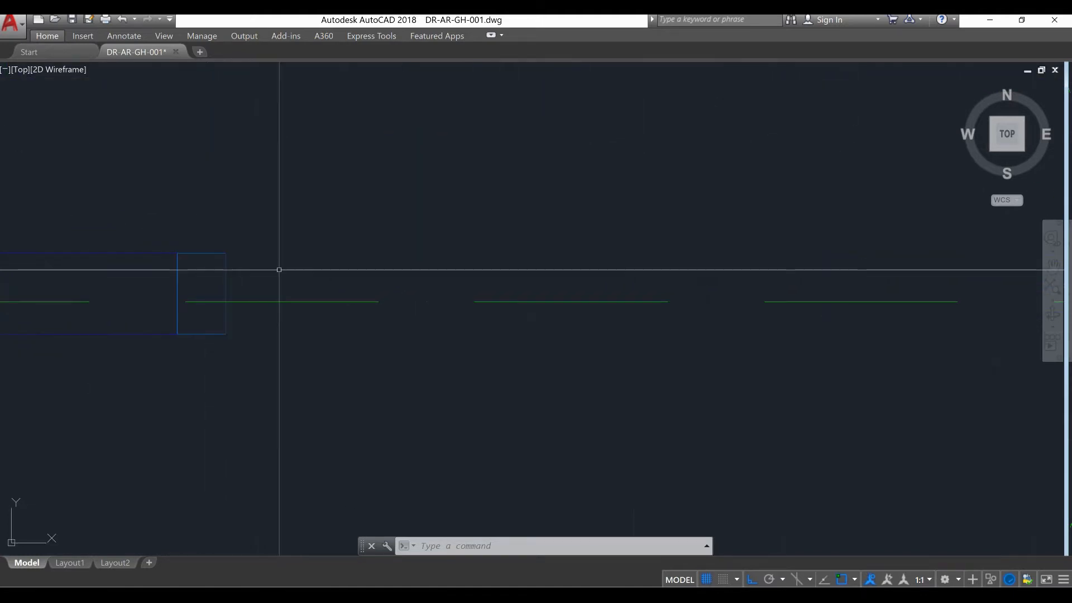
key(Return)
scroll(234, 302, up, 4)
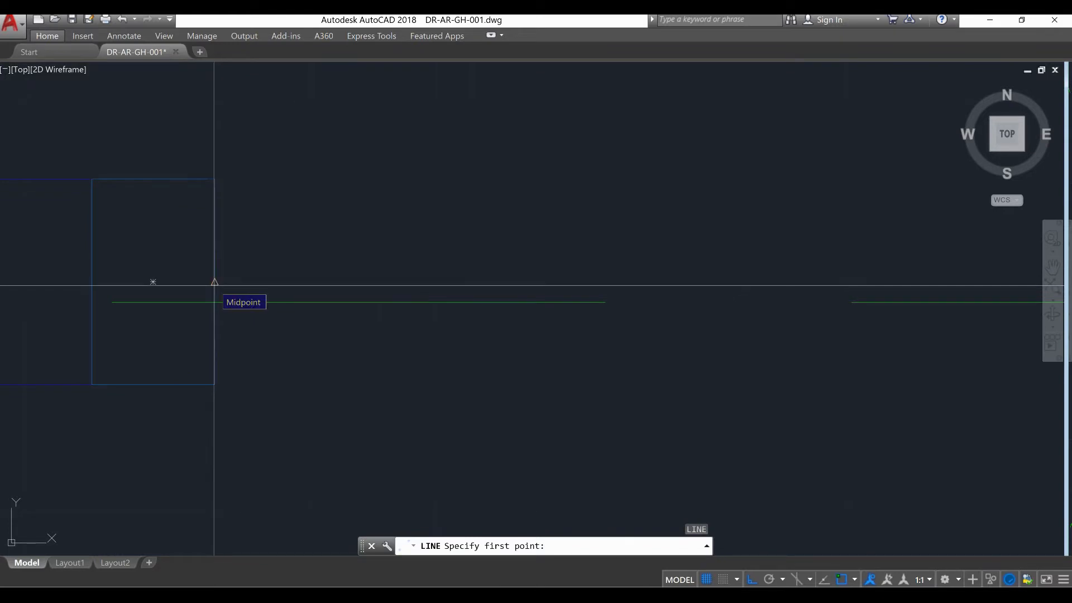
click(214, 282)
scroll(502, 251, down, 4)
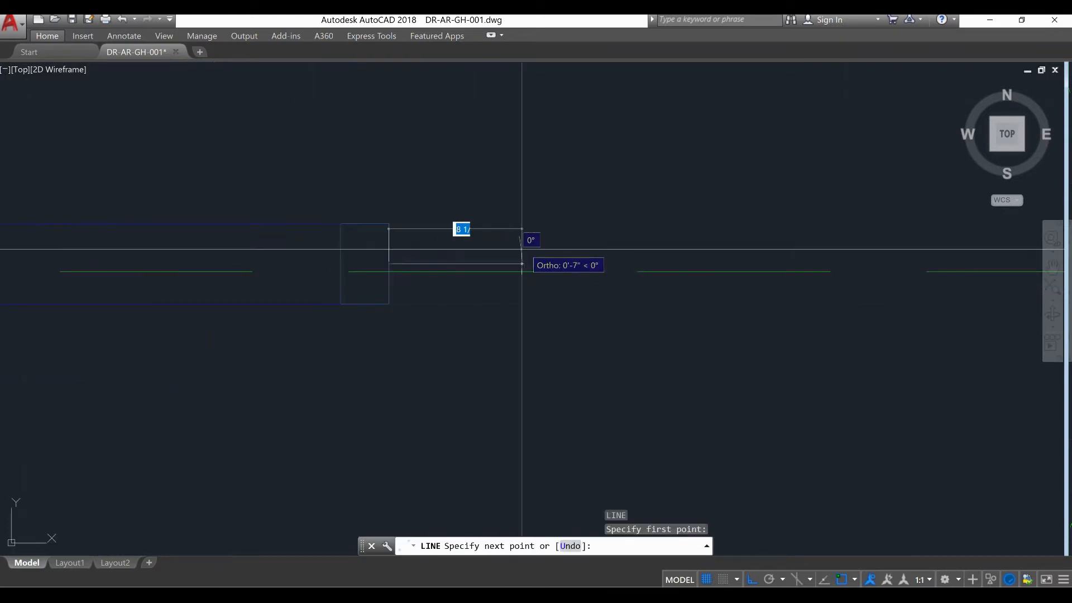
key(Return)
right_click(584, 231)
click(606, 243)
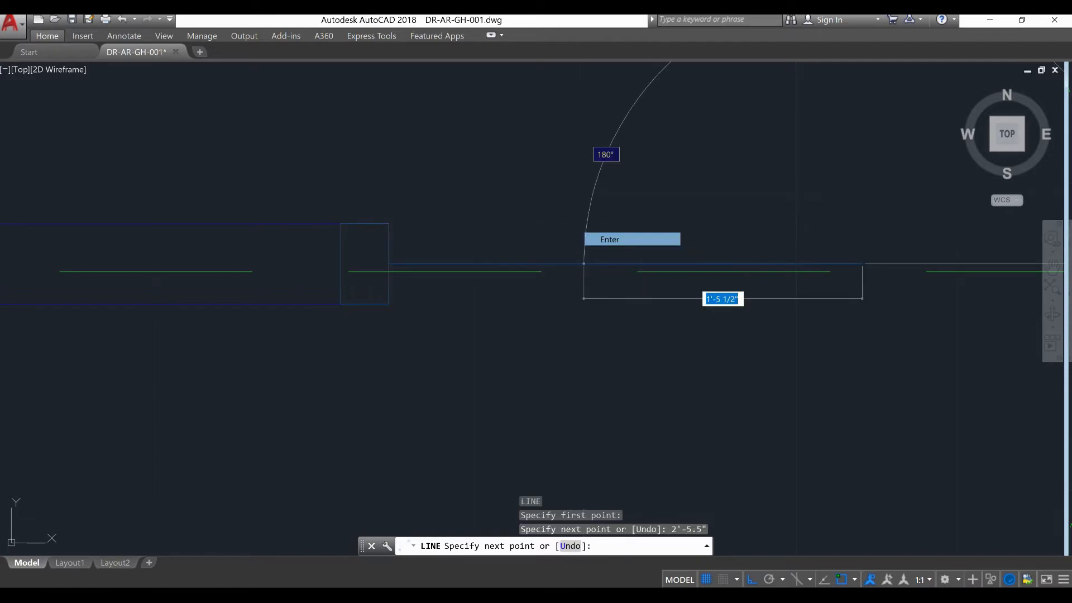
scroll(519, 255, down, 2)
middle_drag(526, 285, 416, 315)
scroll(413, 292, up, 3)
scroll(409, 292, up, 5)
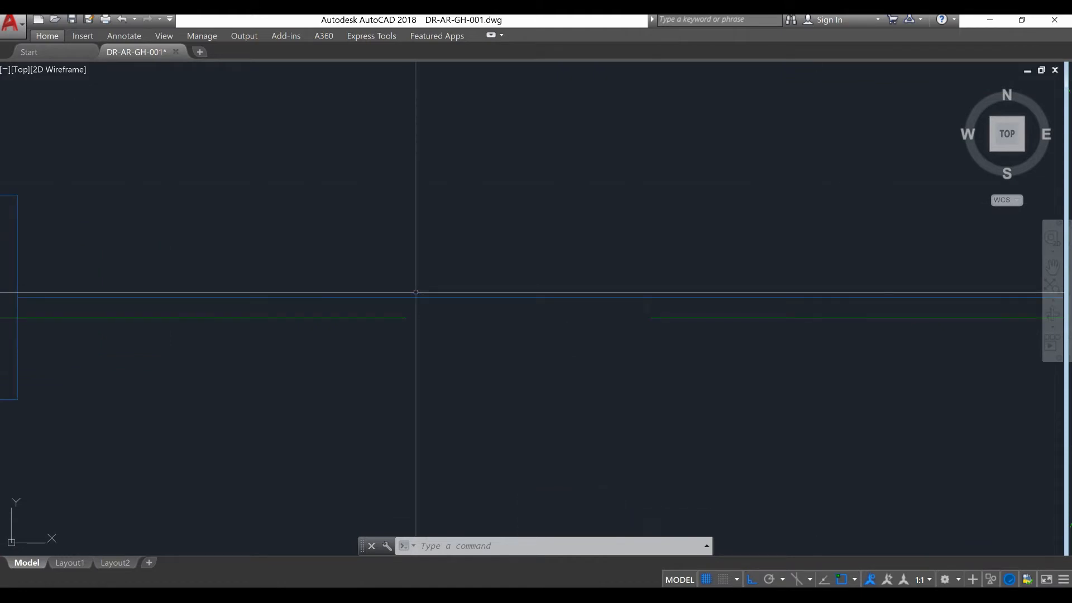
scroll(353, 427, down, 3)
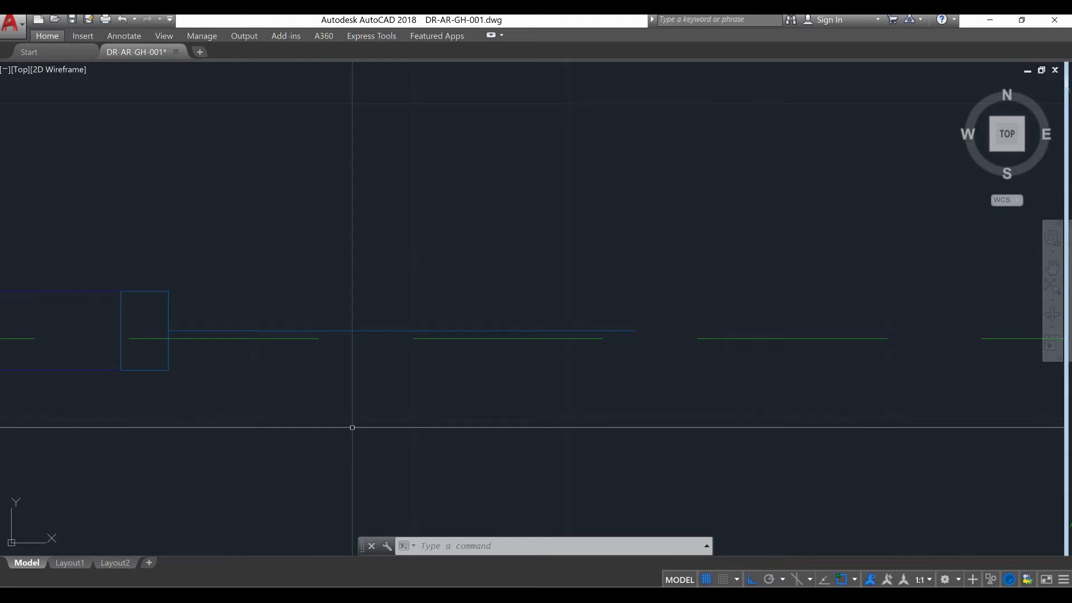
Offset the horizontal door leaf line by 1/8" to both its upper and lower side.
text(ff)
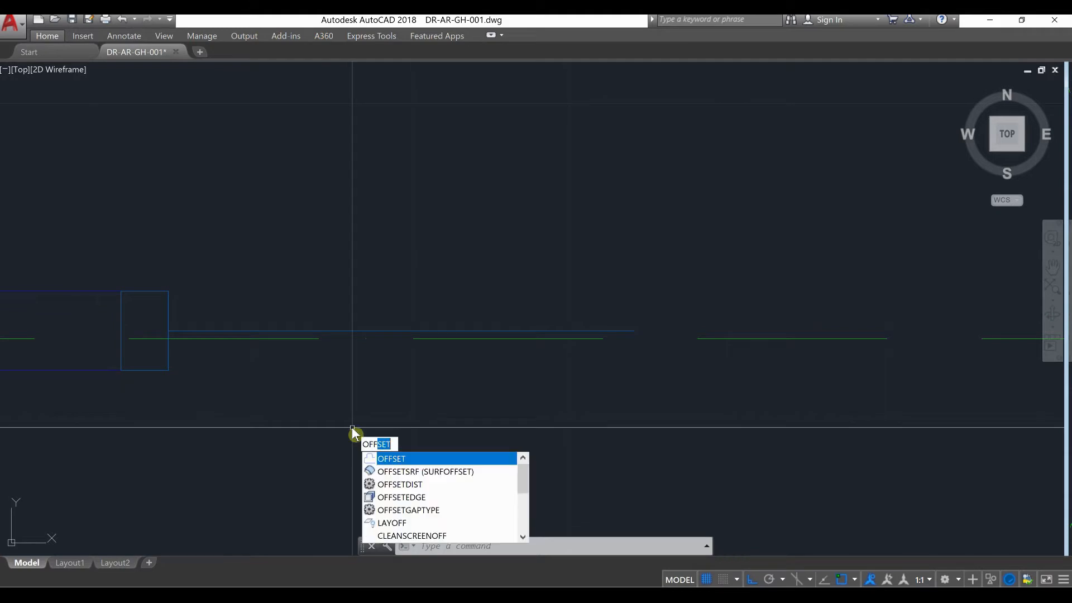
key(Return)
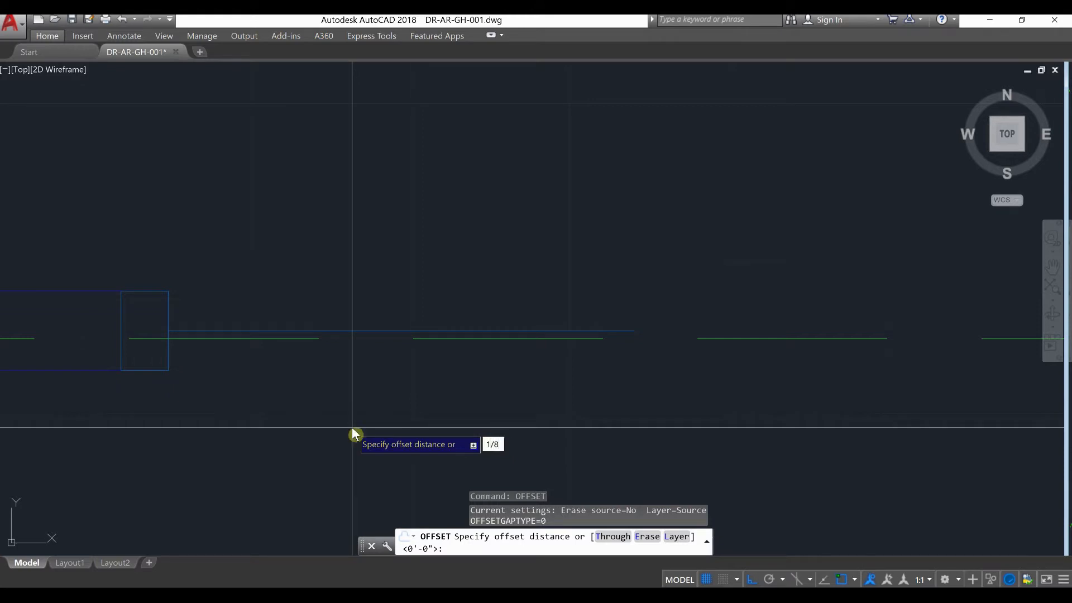
key(Return)
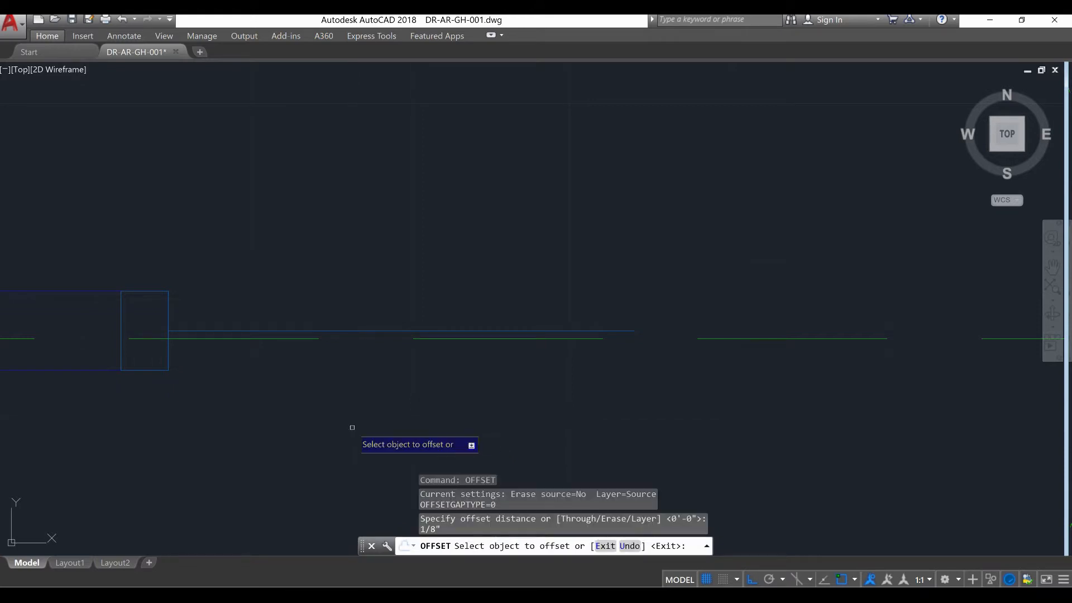
click(528, 332)
click(531, 307)
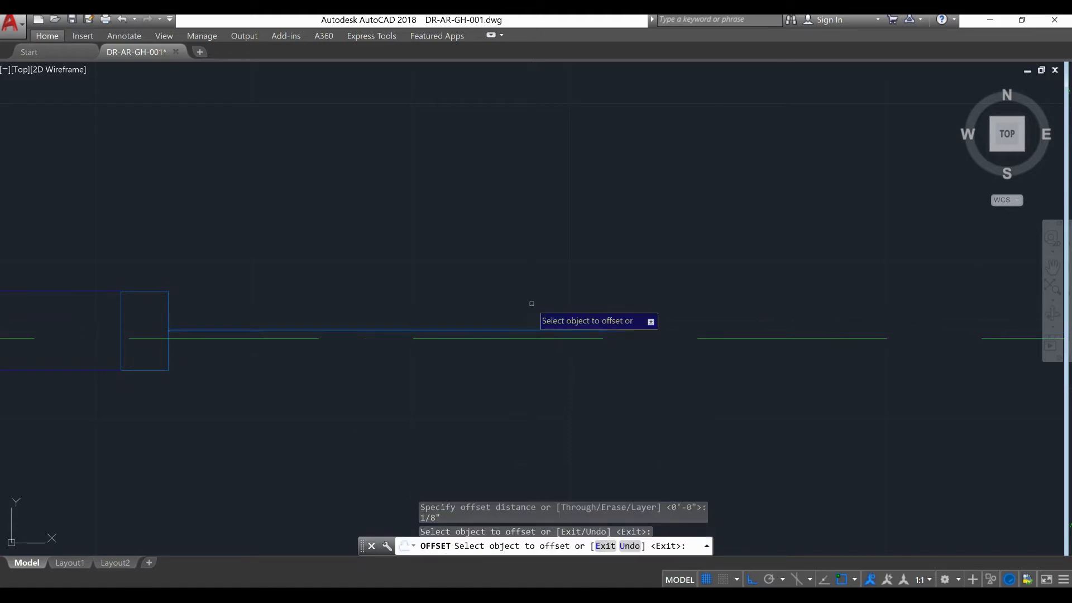
scroll(537, 333, up, 3)
click(544, 311)
click(541, 322)
scroll(543, 311, down, 3)
right_click(573, 260)
click(587, 267)
Erase the original middle line between the two offset door leaf lines.
scroll(622, 306, up, 5)
click(641, 314)
text(erase)
key(Return)
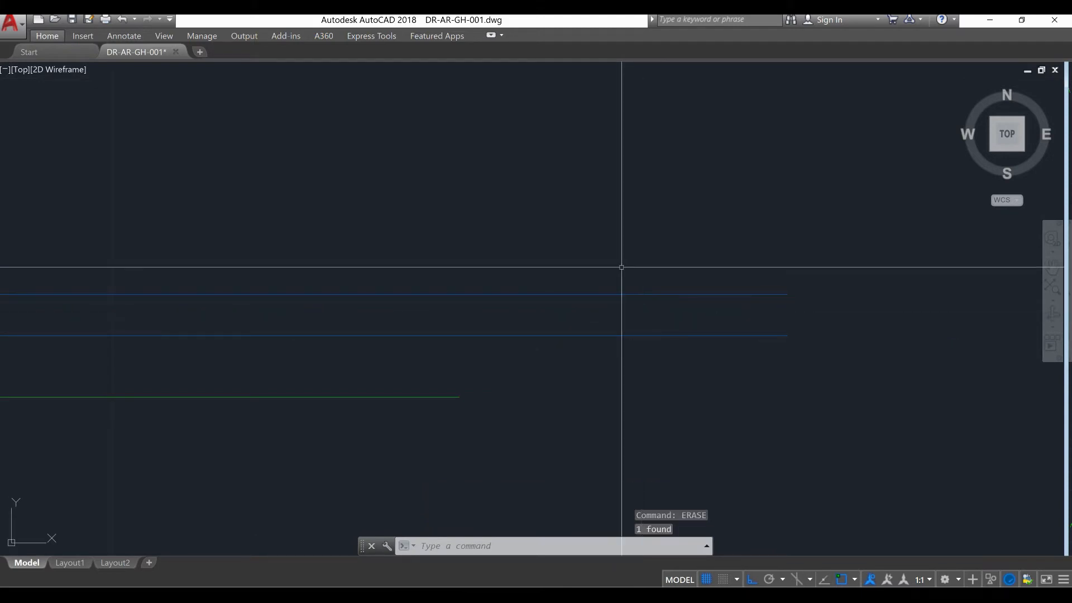
Close the free end of the door leaf with a vertical line joining the ends of the two offset lines.
text(l)
key(Return)
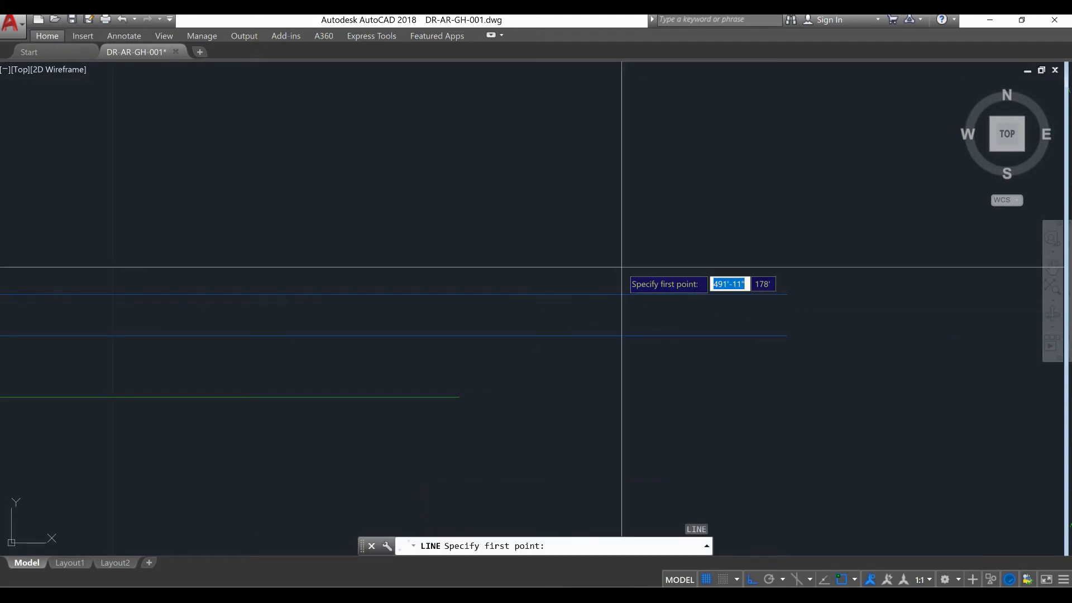
click(787, 294)
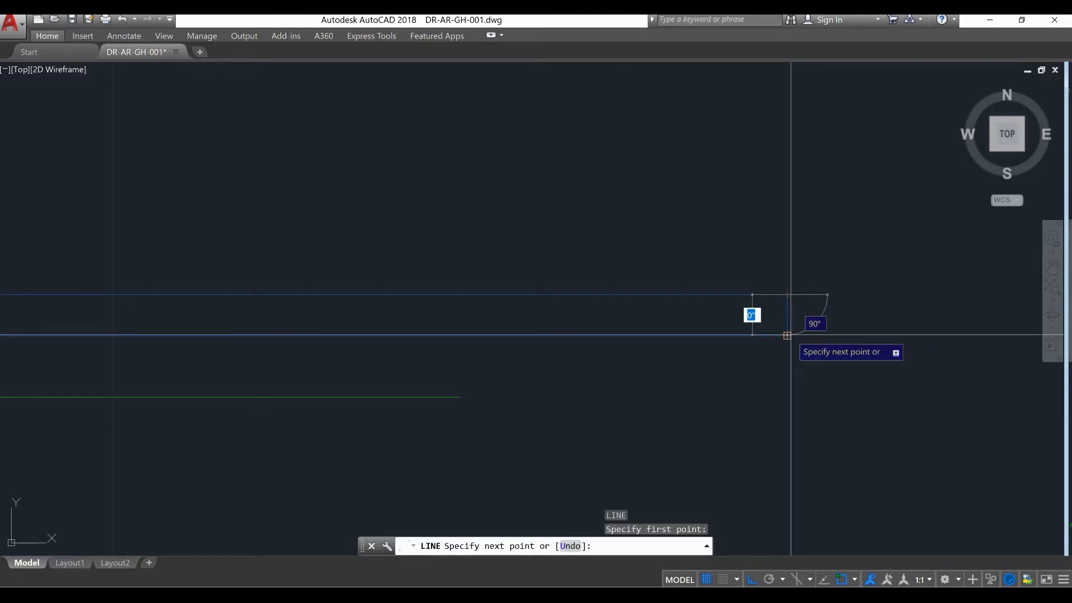
click(789, 240)
right_click(796, 240)
click(821, 246)
scroll(739, 316, down, 5)
mouse_move(726, 369)
middle_down()
mouse_move(734, 383)
mouse_move(701, 391)
middle_up()
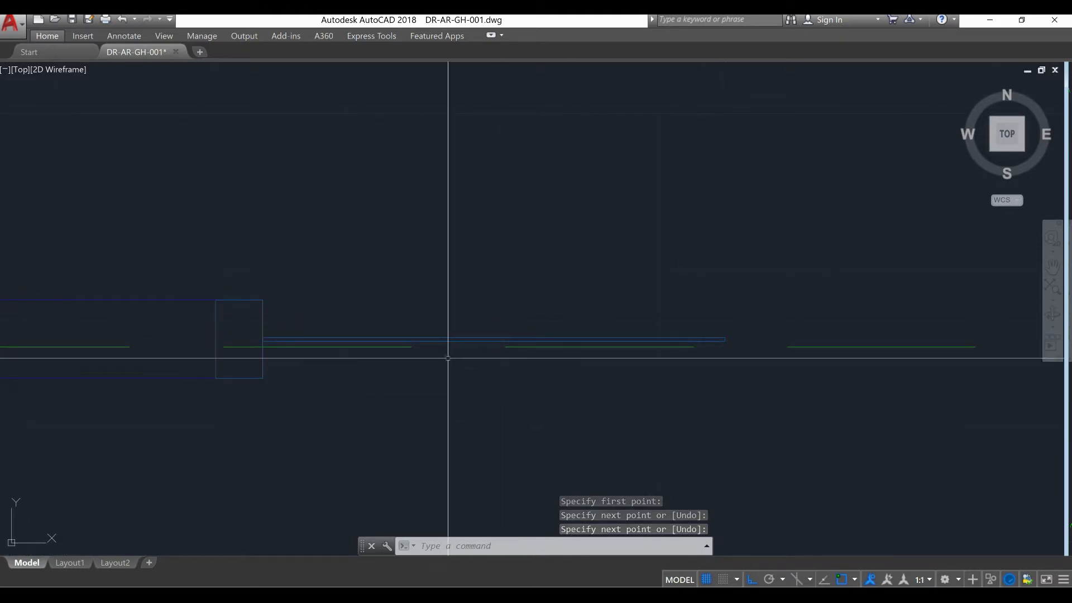
middle_drag(570, 401, 478, 400)
scroll(605, 335, up, 4)
scroll(605, 335, down, 5)
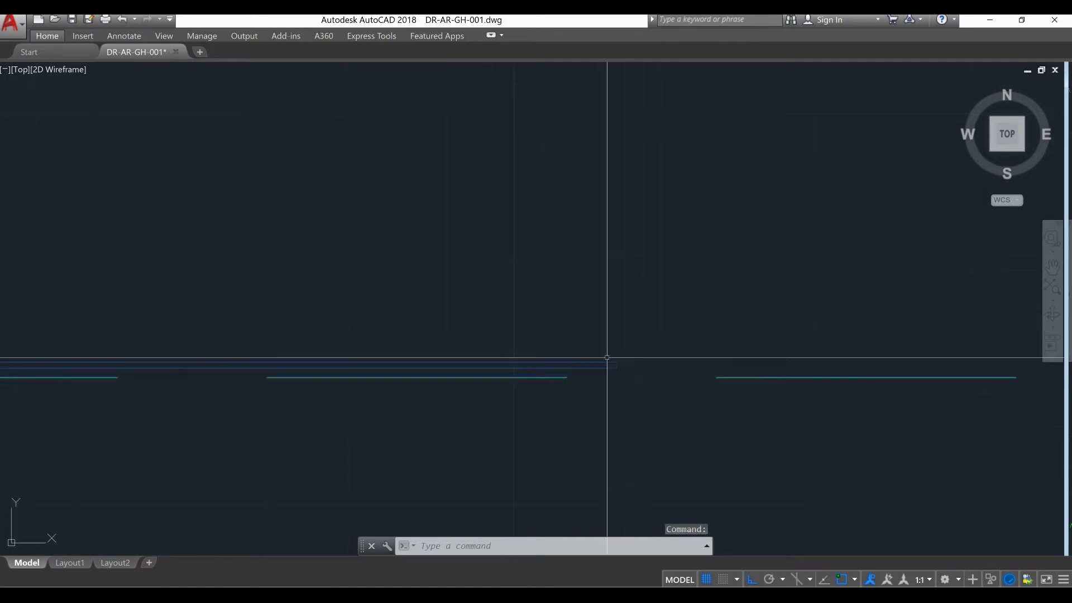
Mirror the door leaf about a vertical line through its free end, keeping the source objects.
click(607, 347)
scroll(607, 348, up, 8)
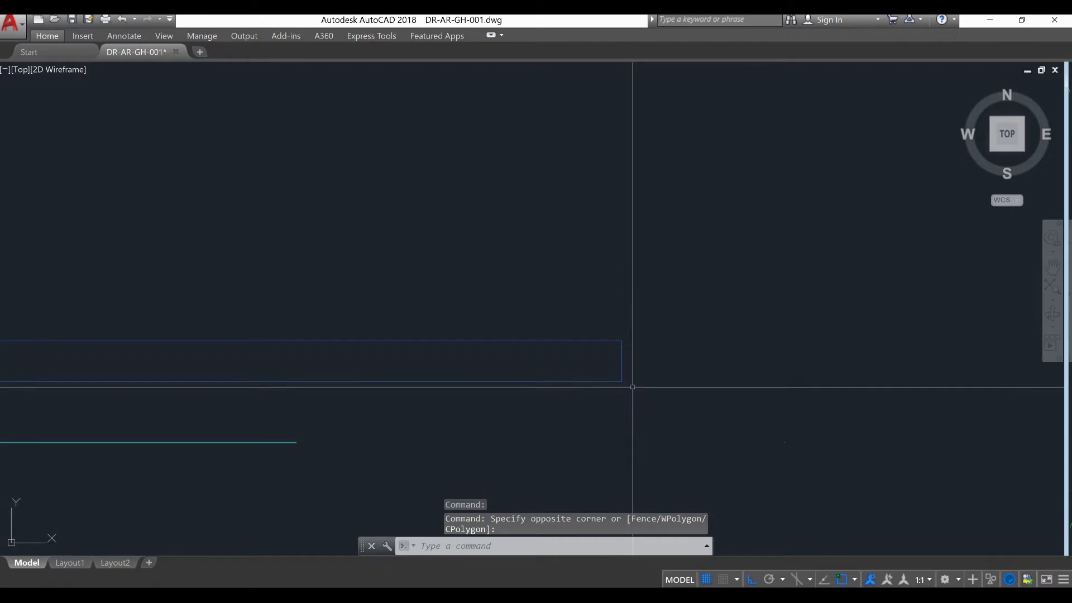
click(598, 321)
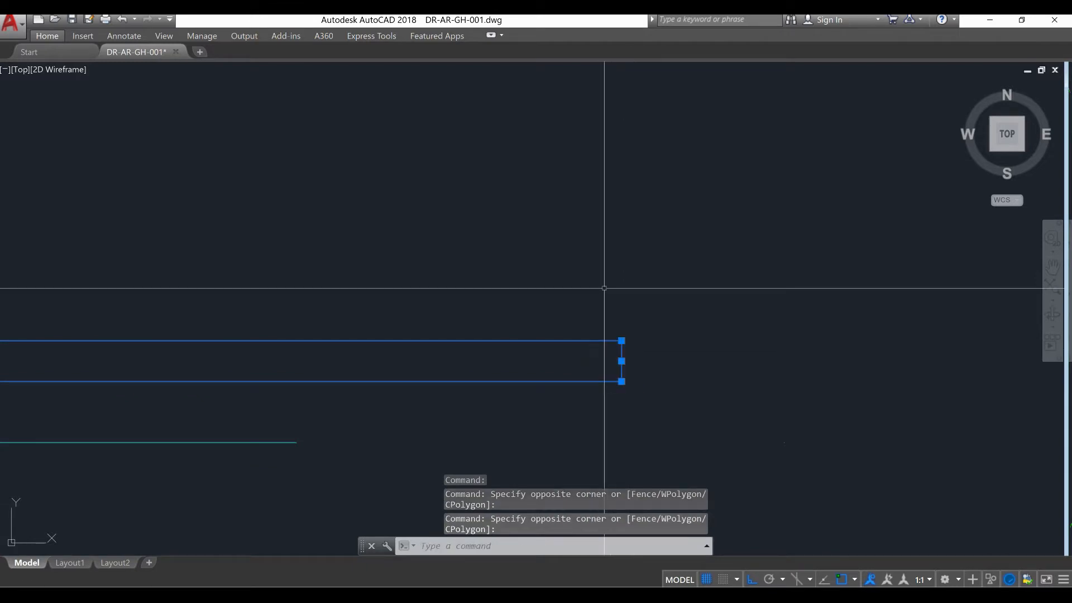
text(mirror)
key(Return)
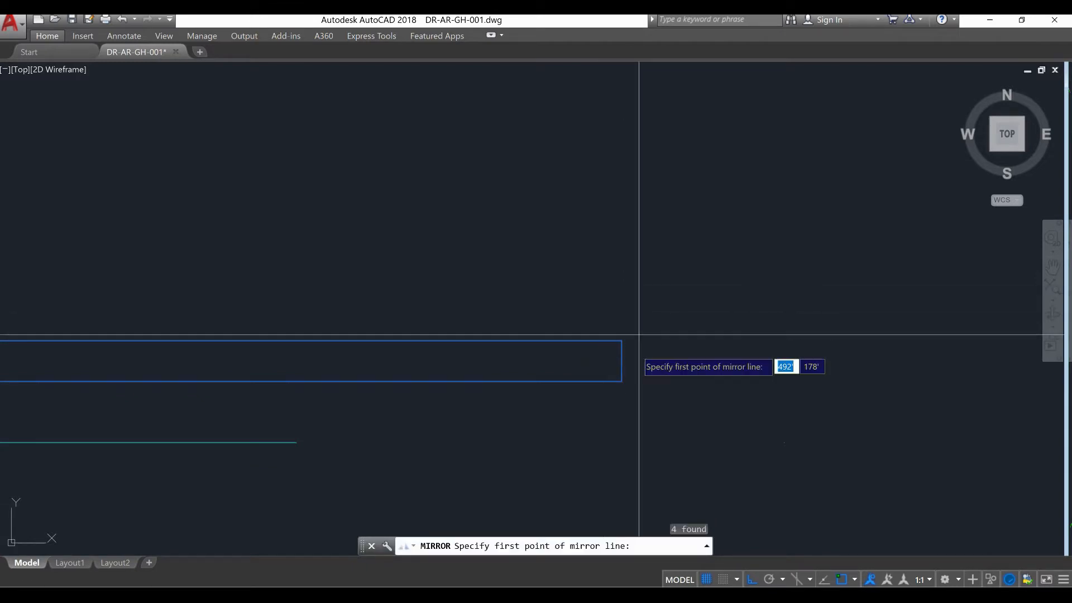
click(621, 361)
click(639, 249)
right_click(640, 249)
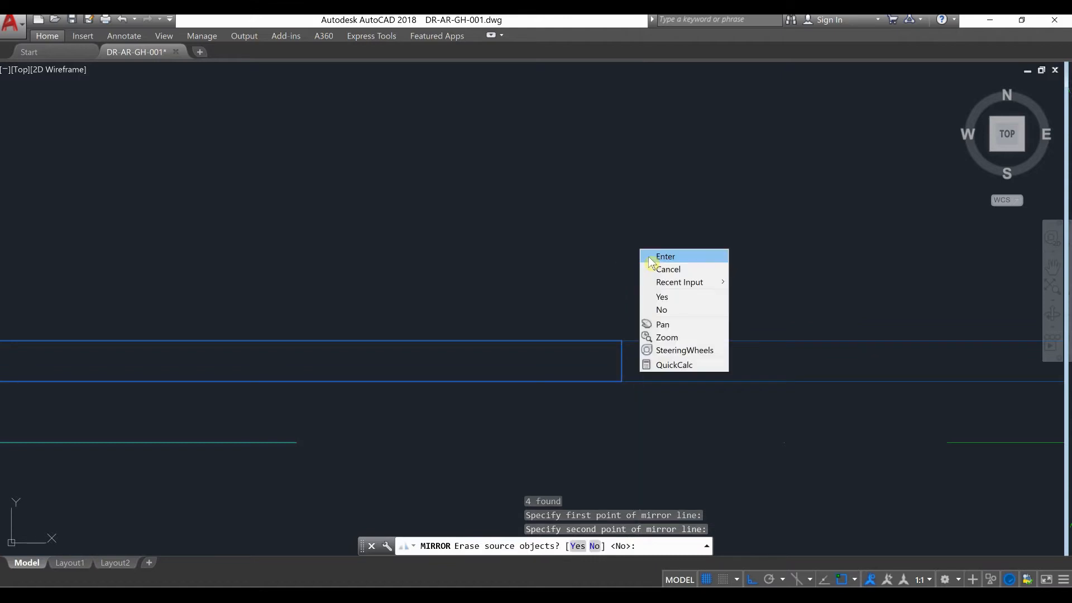
click(662, 254)
scroll(580, 290, down, 3)
middle_drag(435, 323, 523, 352)
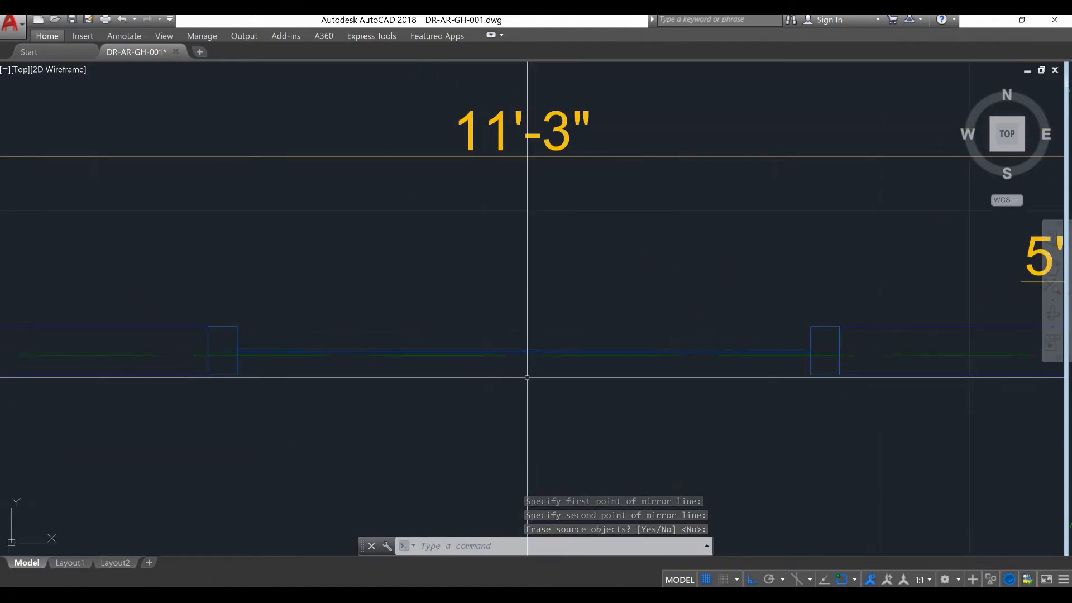
Draw a 1/2" diameter circle centred on the upper leaf line, just to the axis B side of where the two leaves meet.
scroll(502, 353, up, 6)
scroll(609, 343, up, 4)
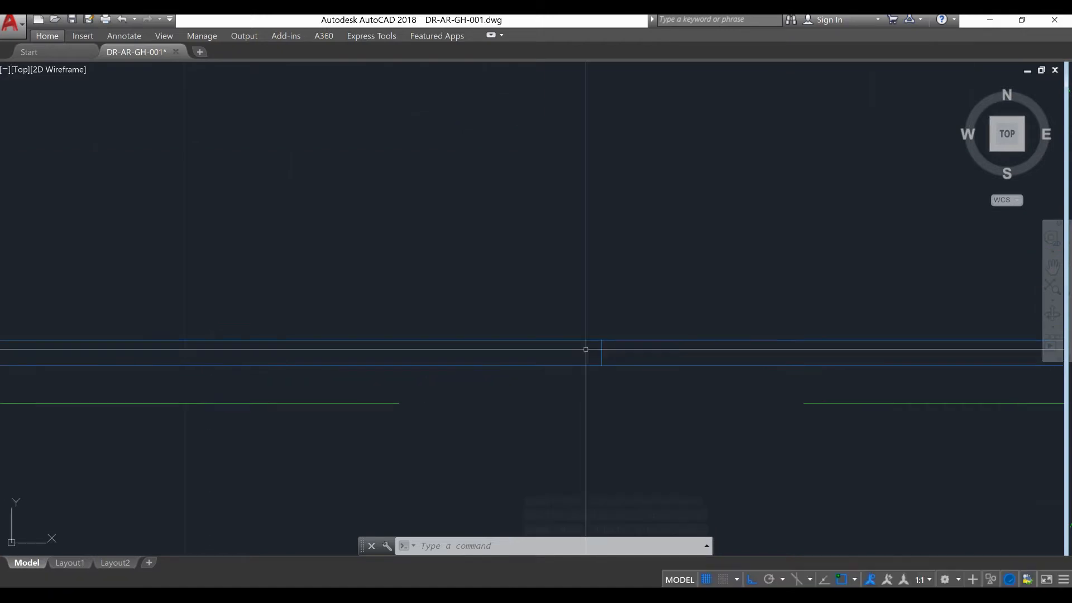
scroll(546, 338, up, 4)
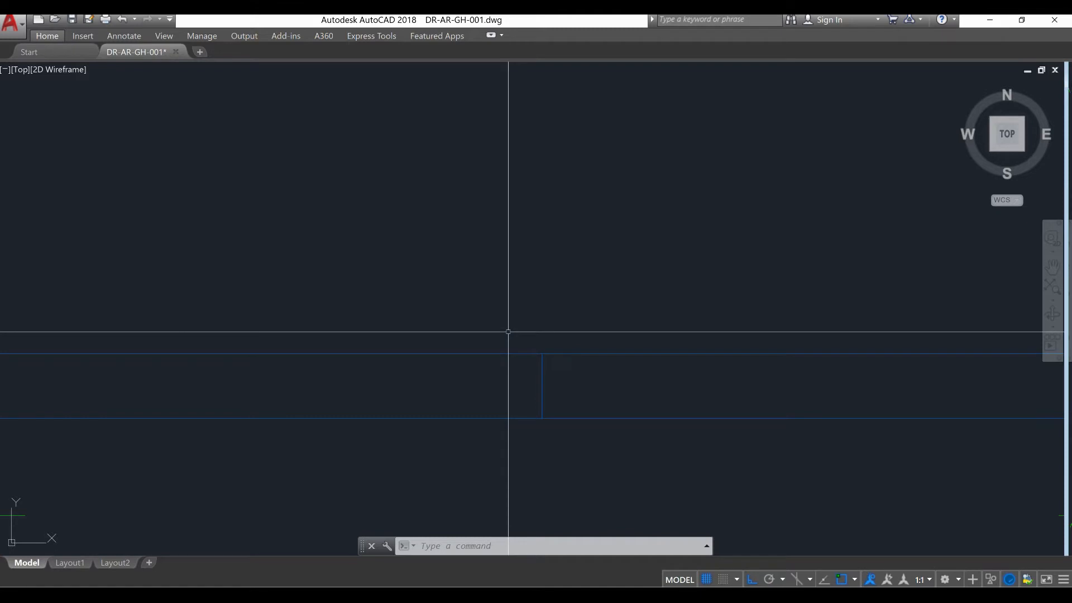
scroll(499, 325, down, 3)
scroll(492, 329, up, 3)
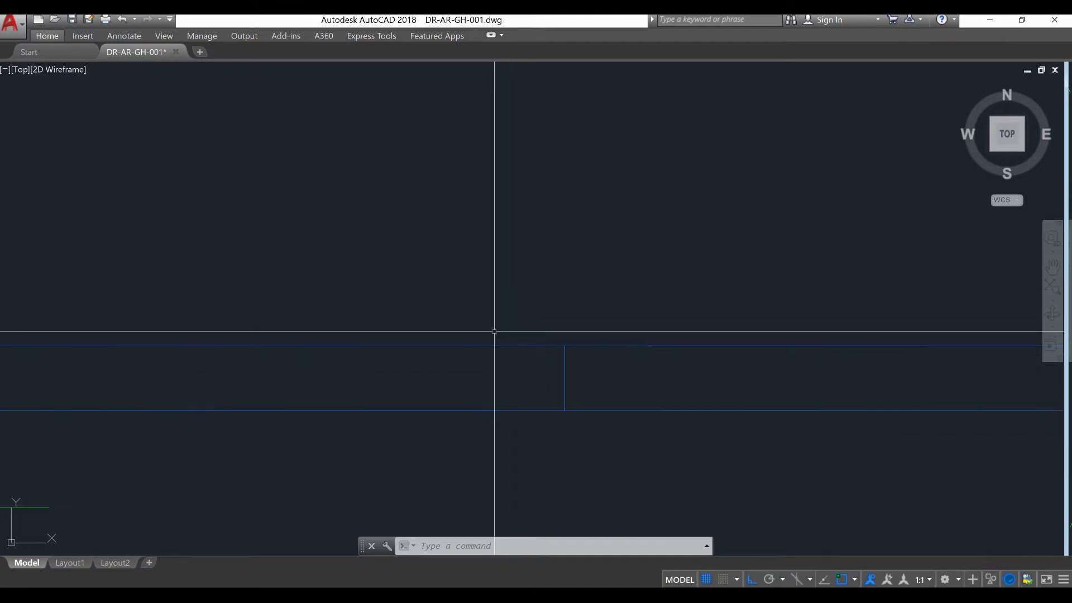
scroll(511, 331, down, 2)
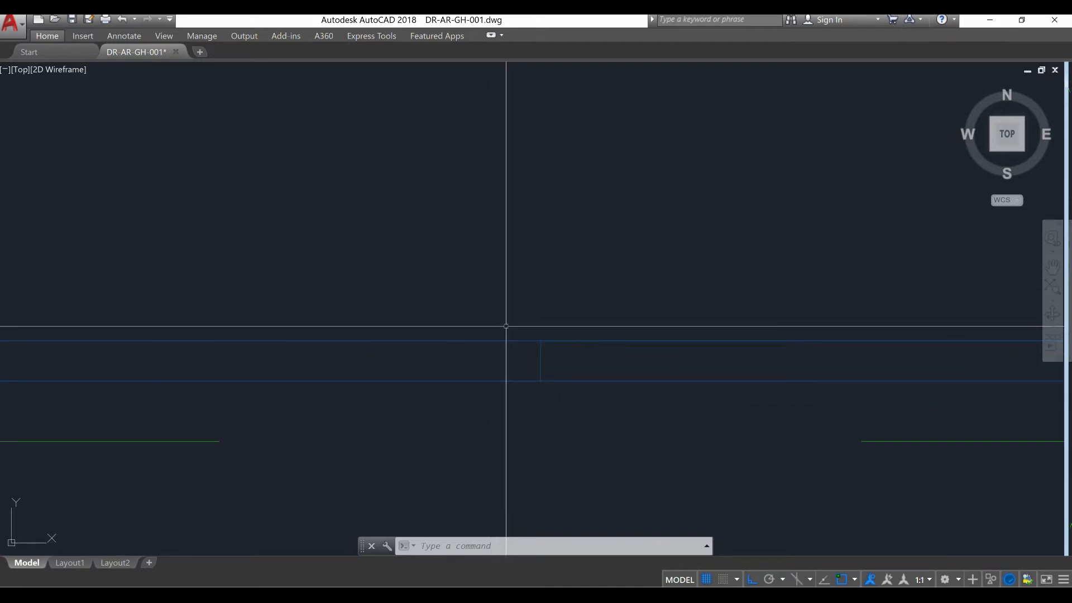
text(c)
key(Return)
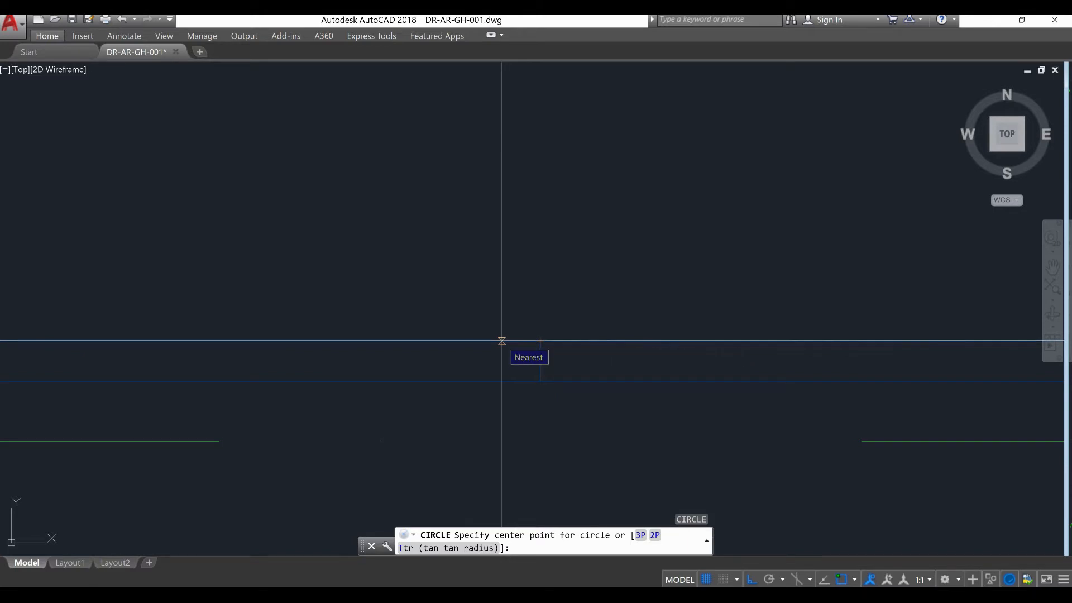
click(501, 340)
right_click(517, 316)
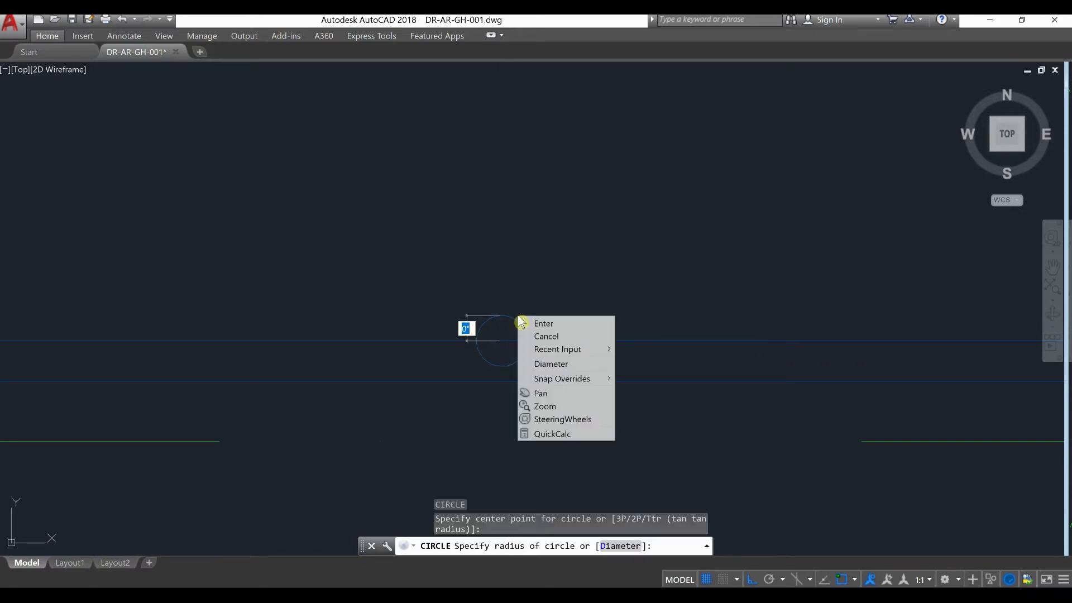
click(547, 364)
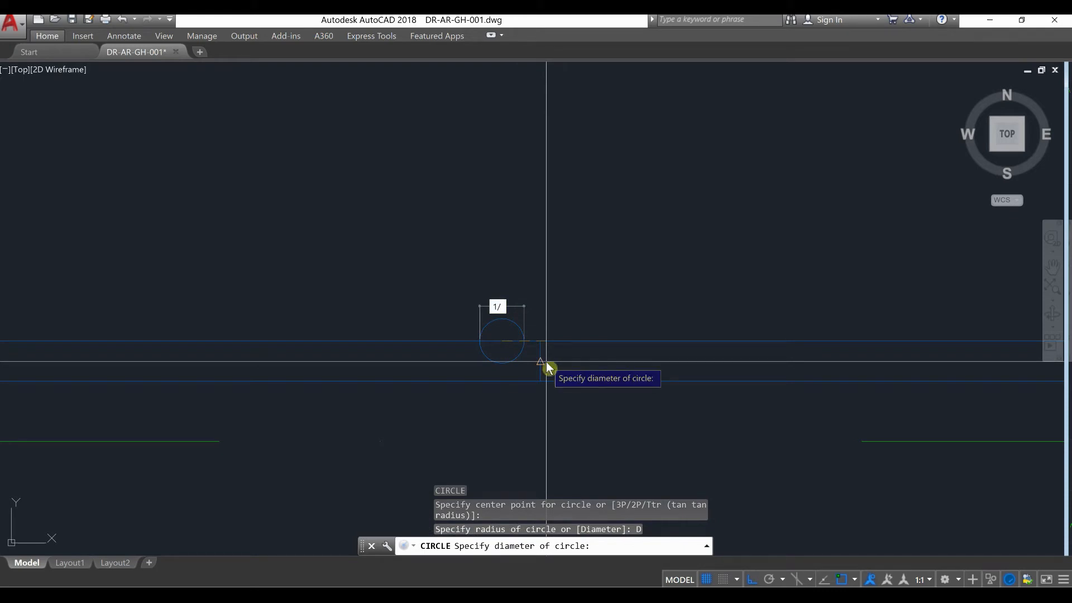
text(1/2")
key(Return)
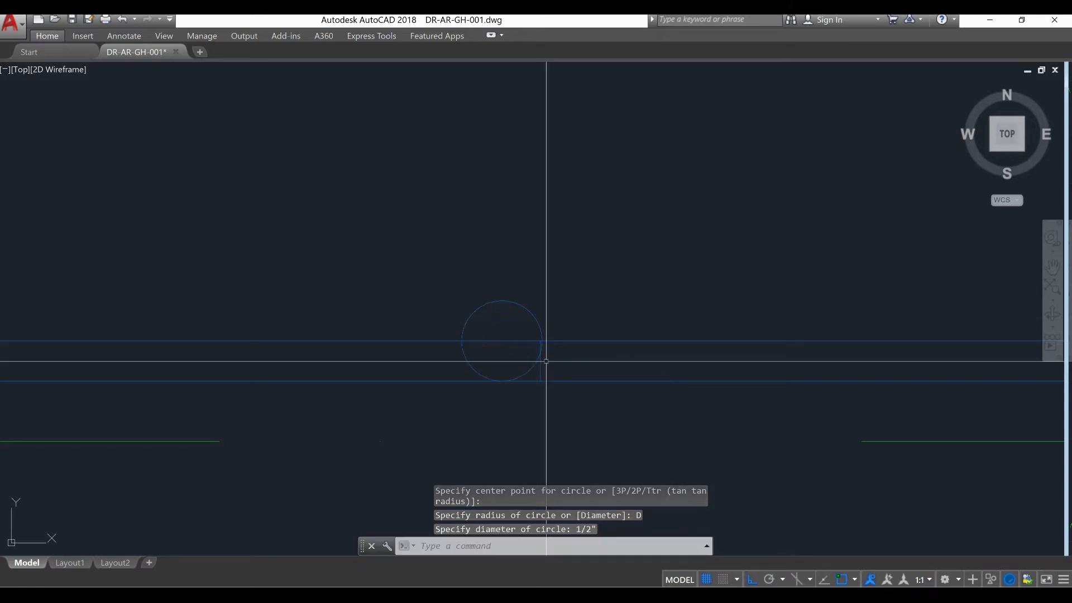
Move the circle up by its lowest point so that it rests on the upper leaf line.
click(571, 317)
click(500, 304)
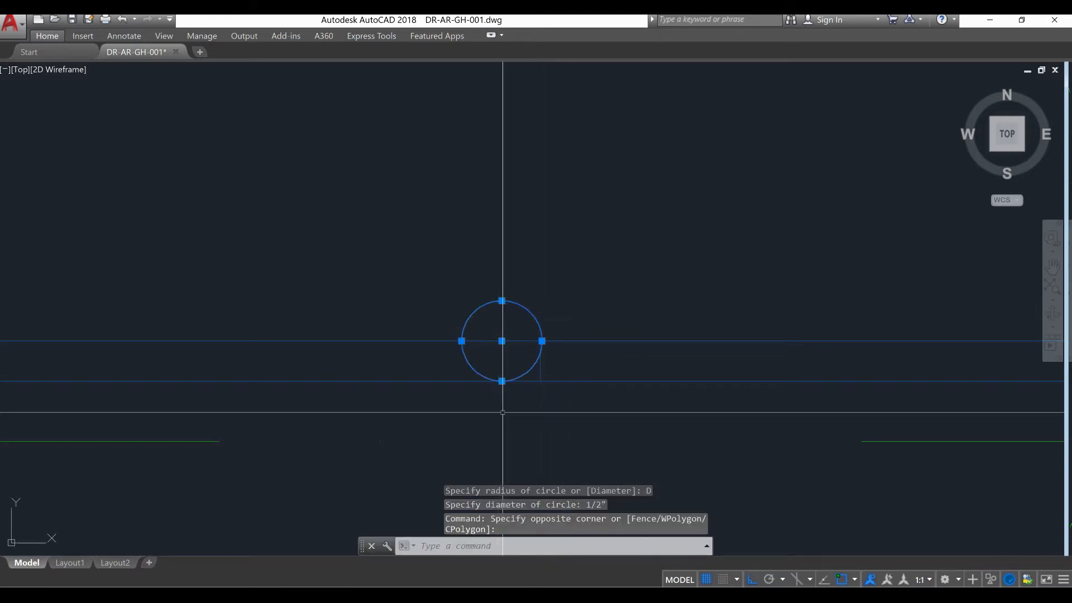
text(m)
key(Return)
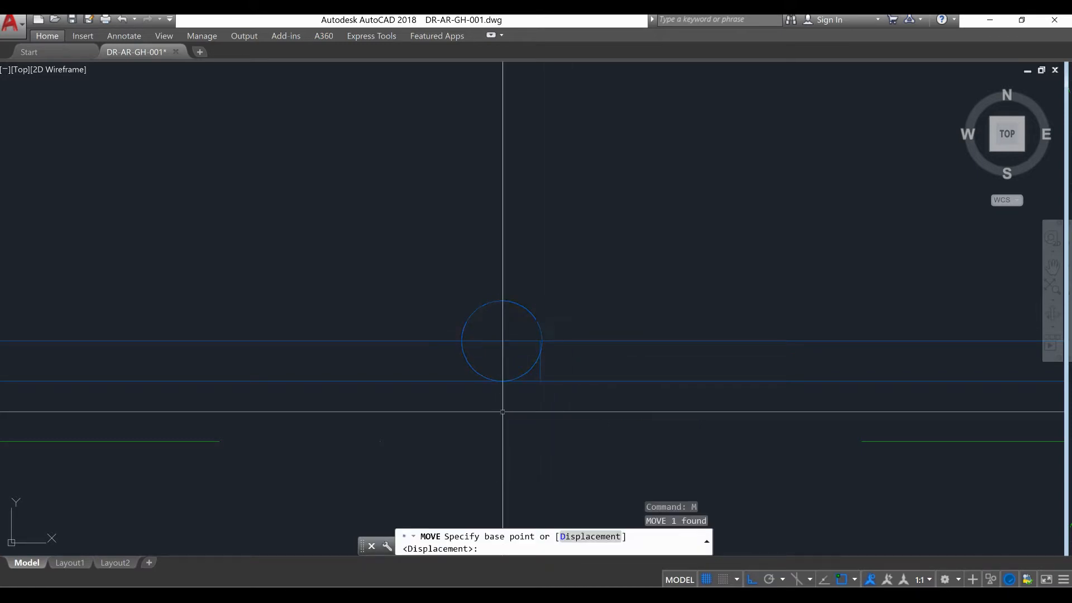
key(Escape)
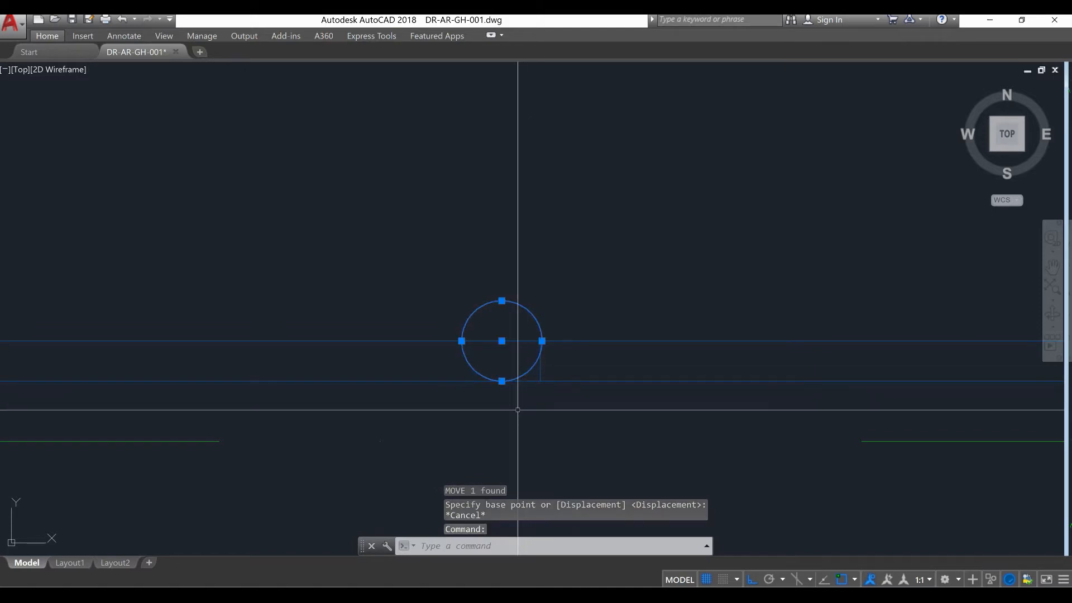
key(Return)
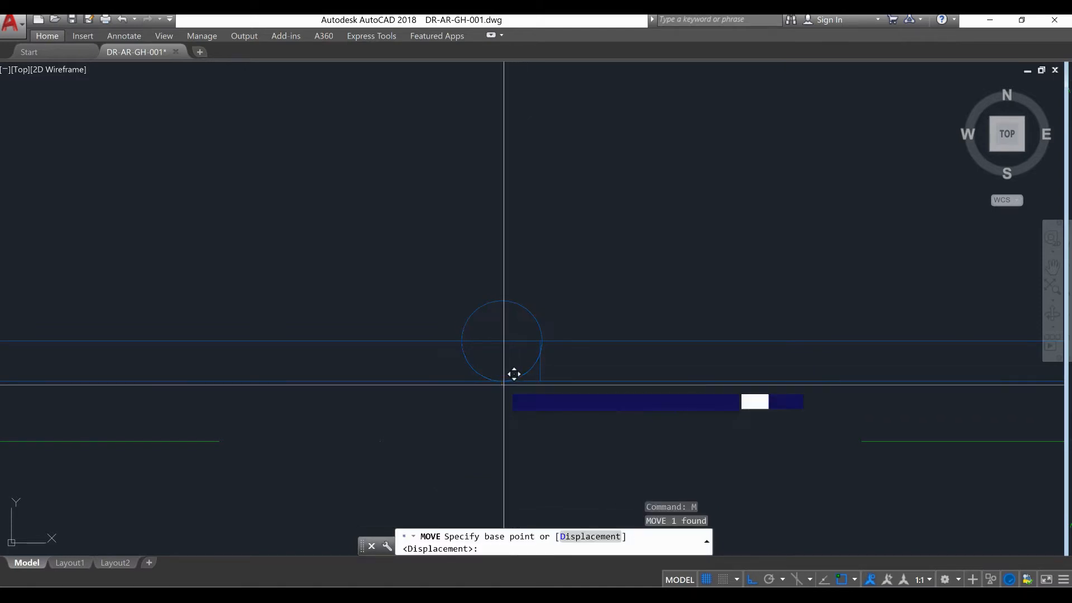
click(502, 341)
click(502, 340)
Move the circle a further 1/4" straight up, away from the door leaf.
click(550, 316)
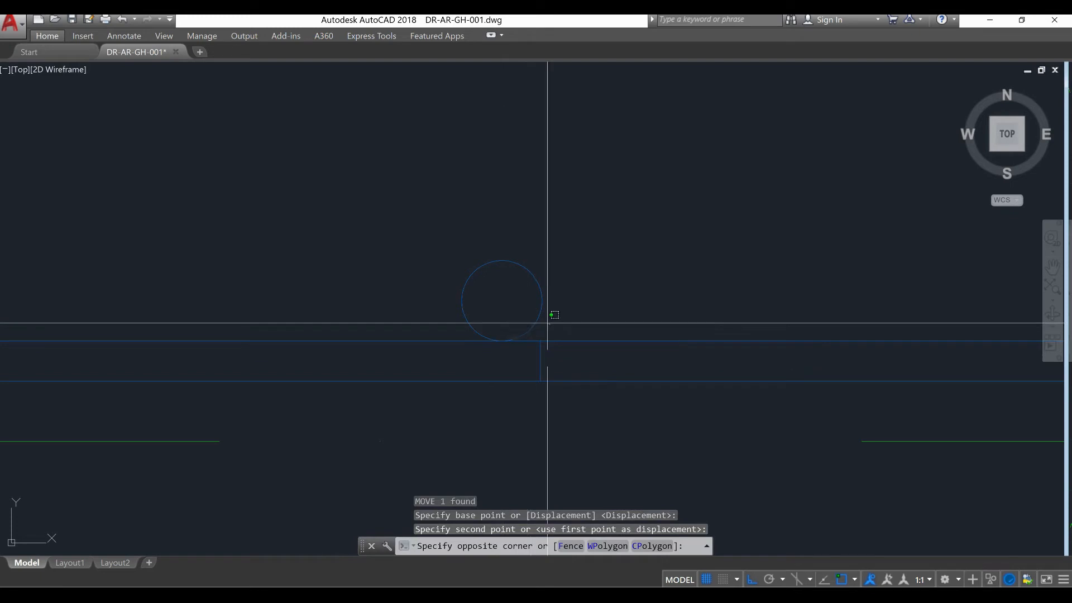
click(523, 307)
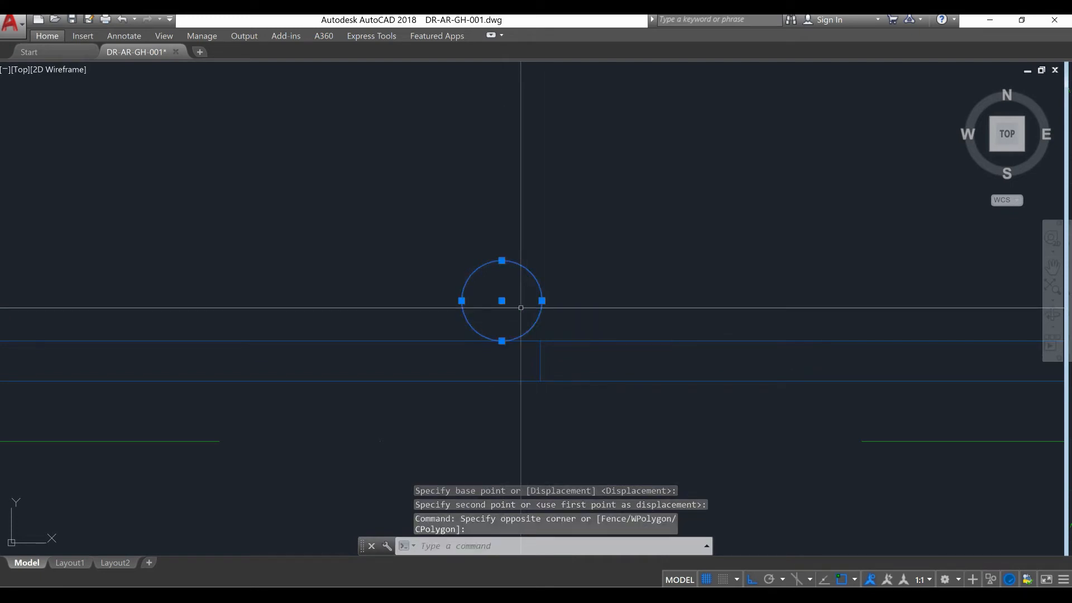
text(m)
key(Return)
click(502, 341)
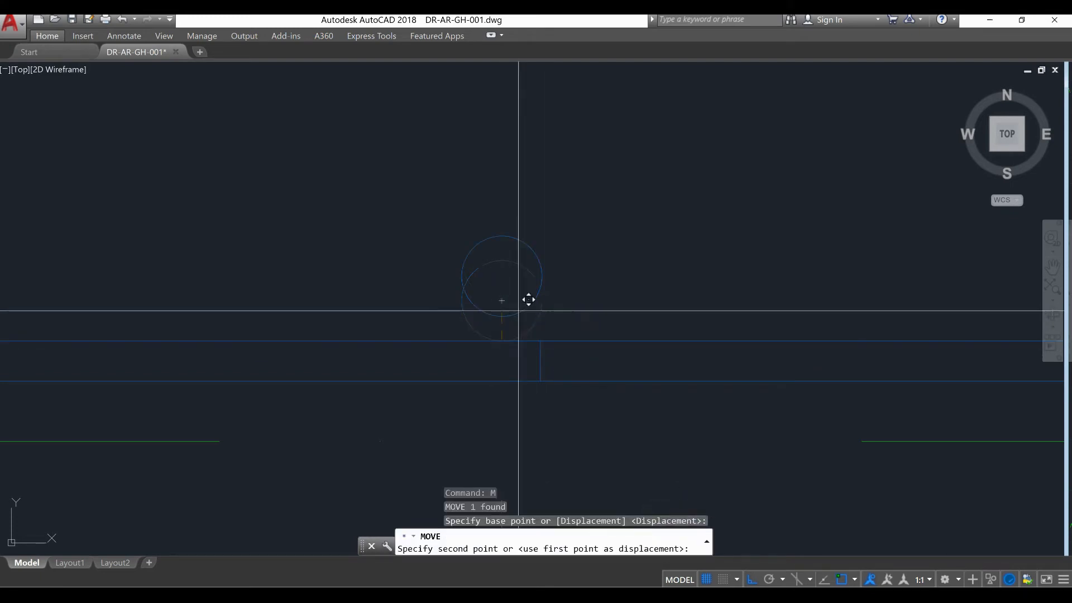
text(1)
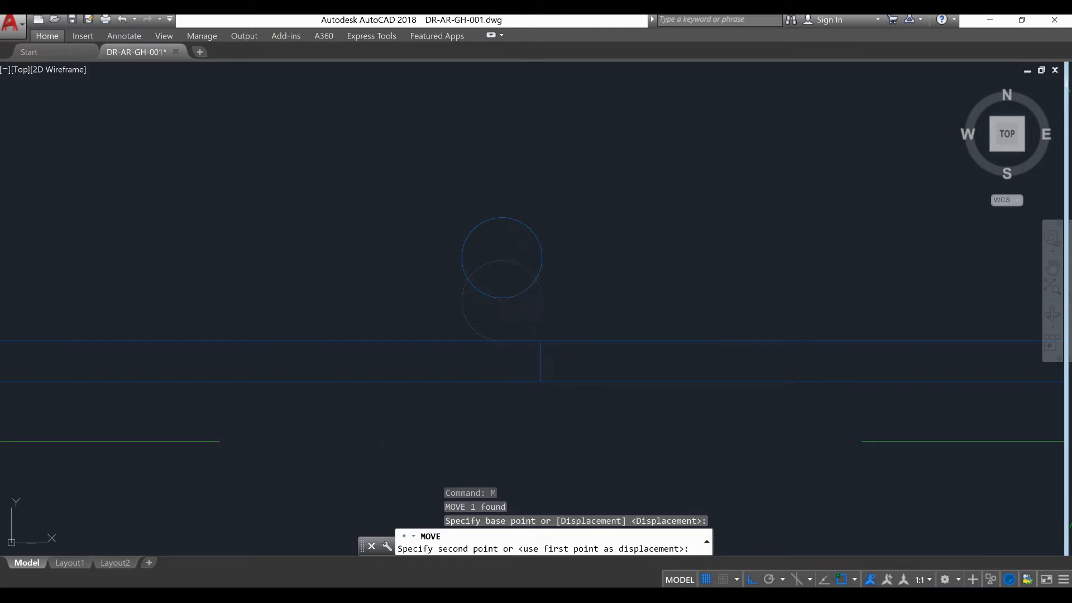
key(Return)
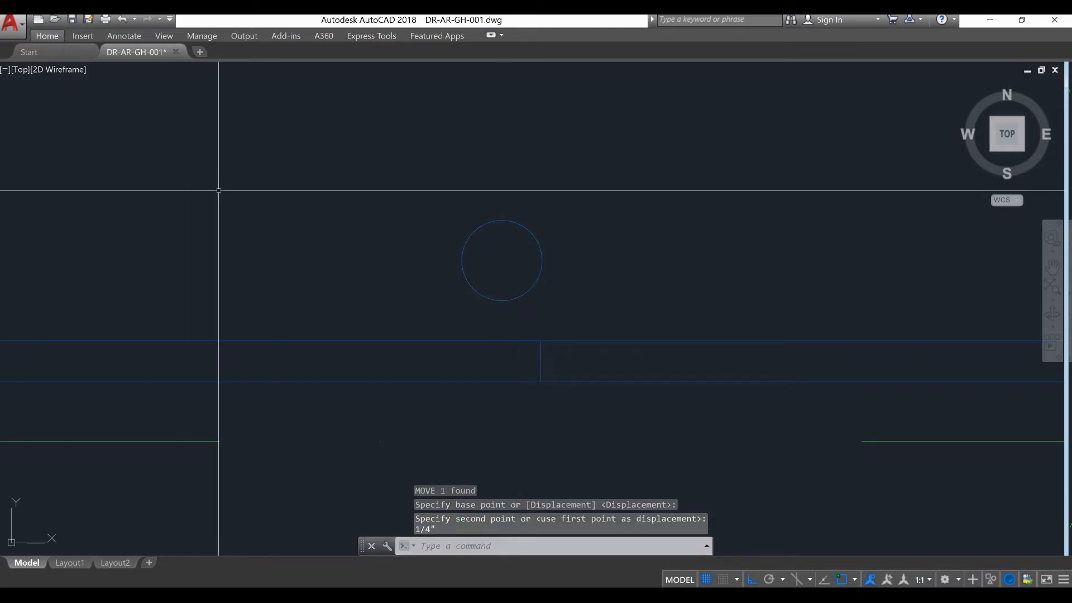
Draw a vertical line from the circle's lowest point down to the upper leaf line.
text(l)
key(Return)
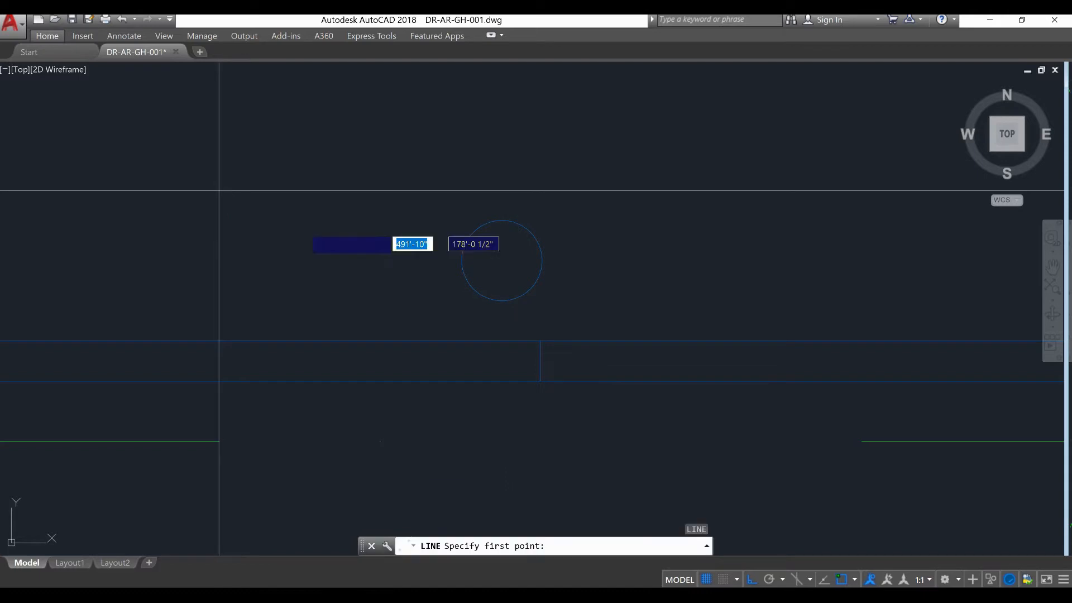
click(501, 300)
right_click(514, 306)
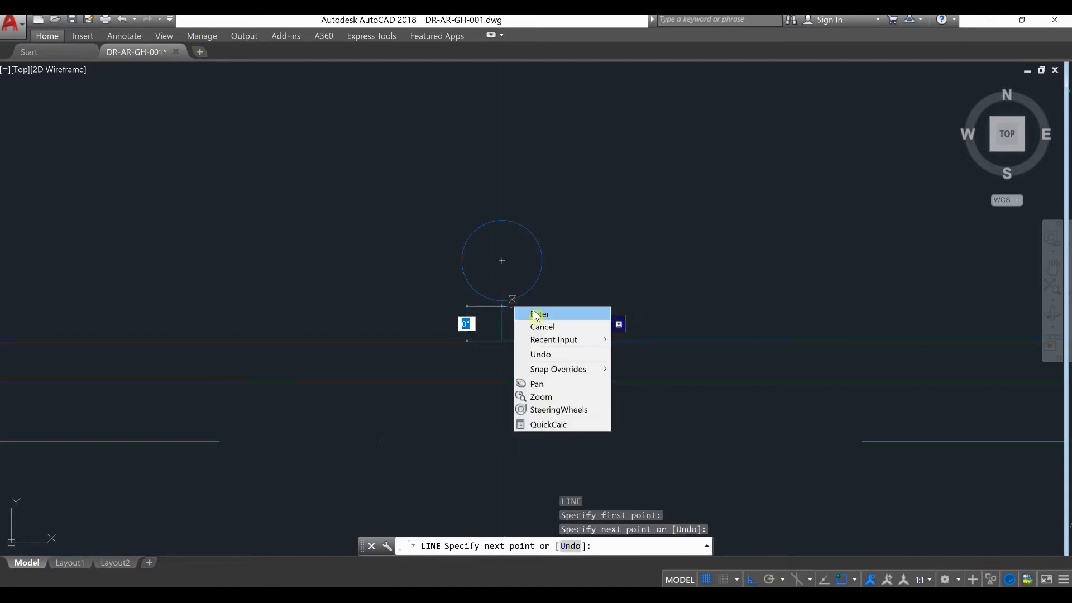
click(534, 311)
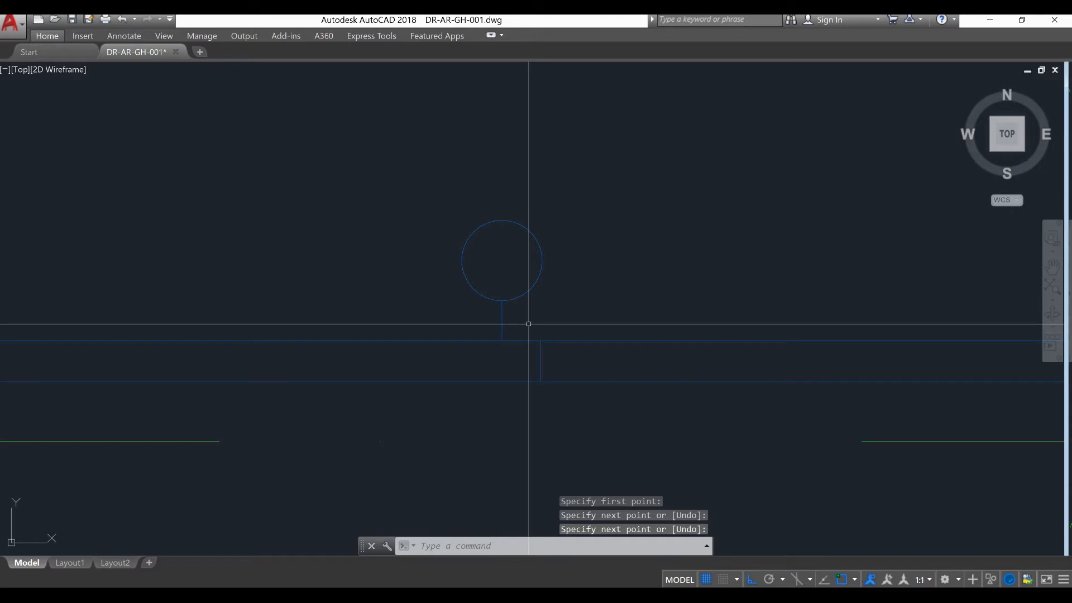
Offset the vertical line below the circle by 1/8" to both sides.
scroll(528, 323, up, 4)
text(o)
key(Return)
text(1)
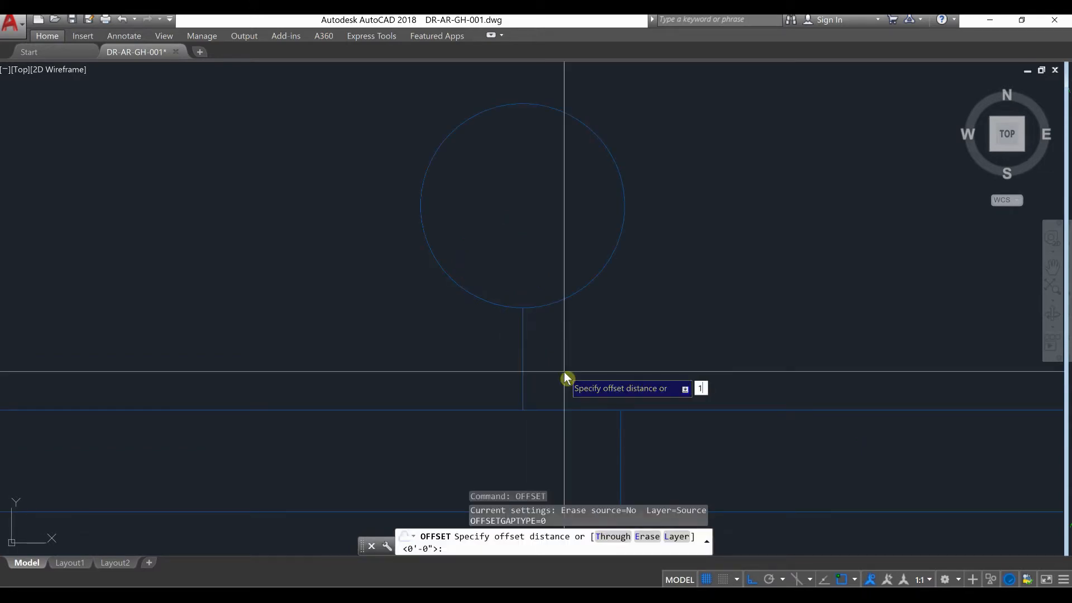
text(/8")
key(Return)
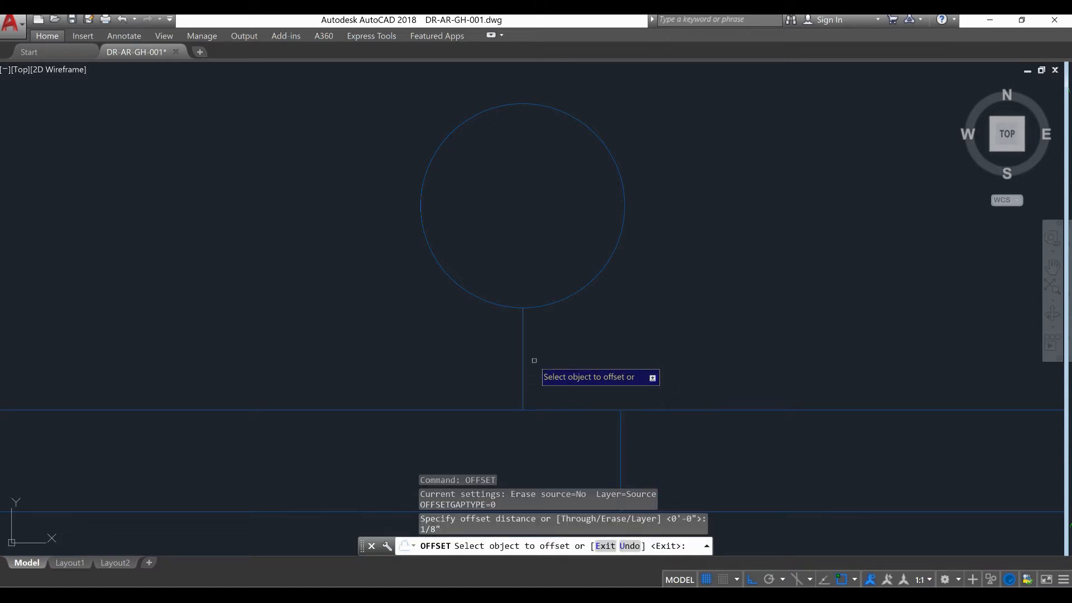
click(523, 355)
click(496, 359)
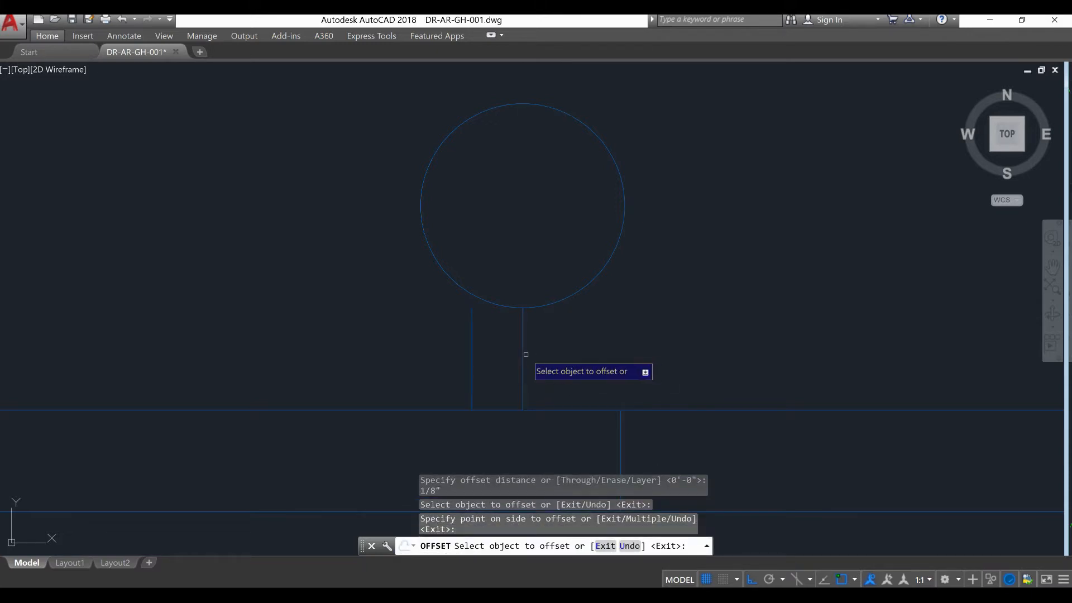
click(523, 357)
click(603, 342)
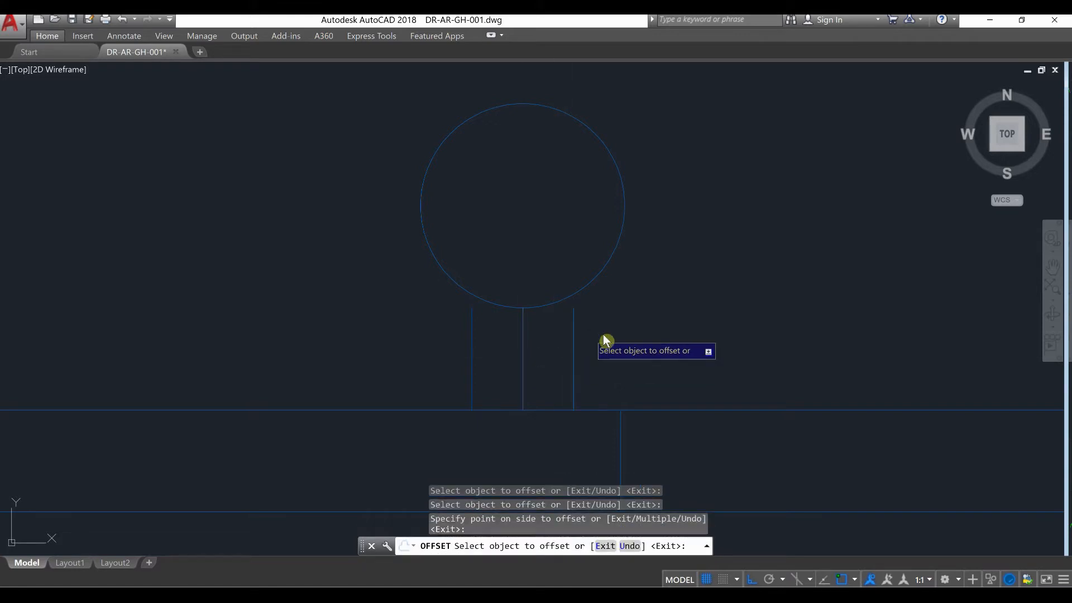
right_click(604, 333)
click(617, 340)
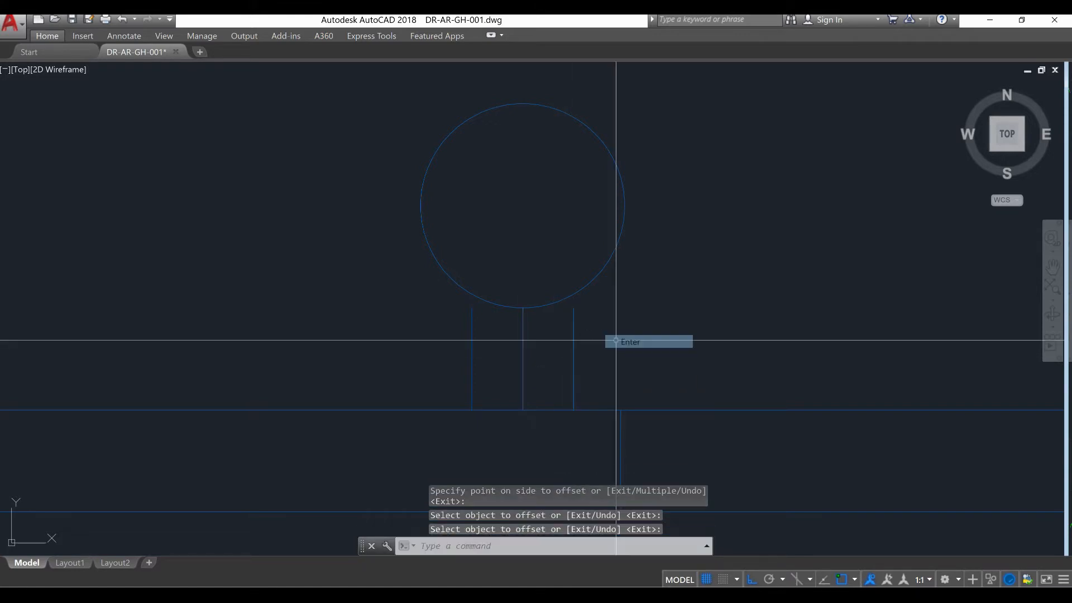
Extend the two offset lines up to the handle circle.
scroll(583, 361, down, 6)
scroll(590, 356, up, 4)
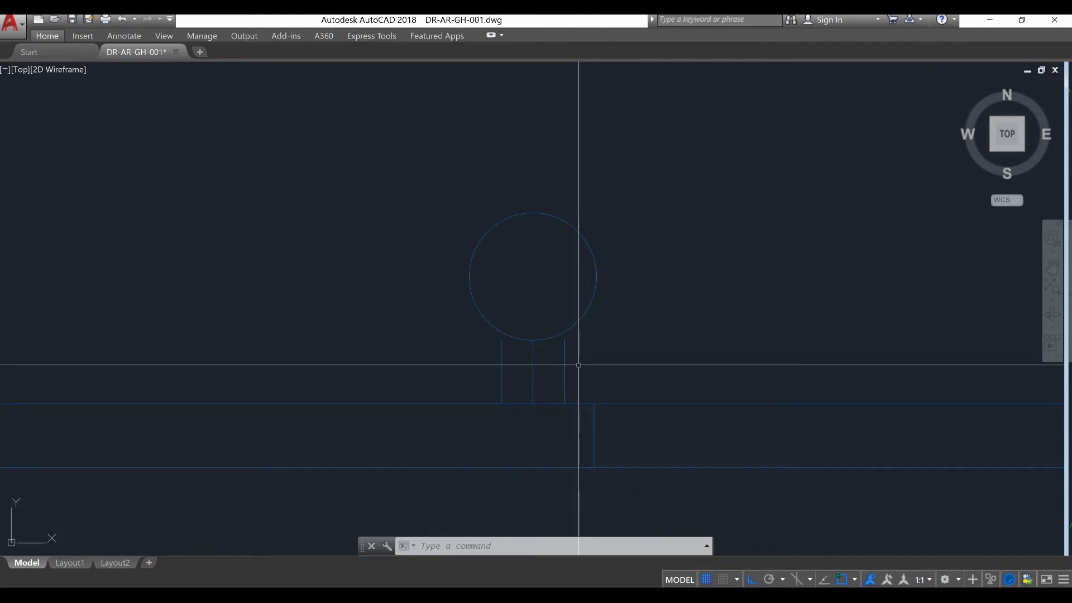
text(ext)
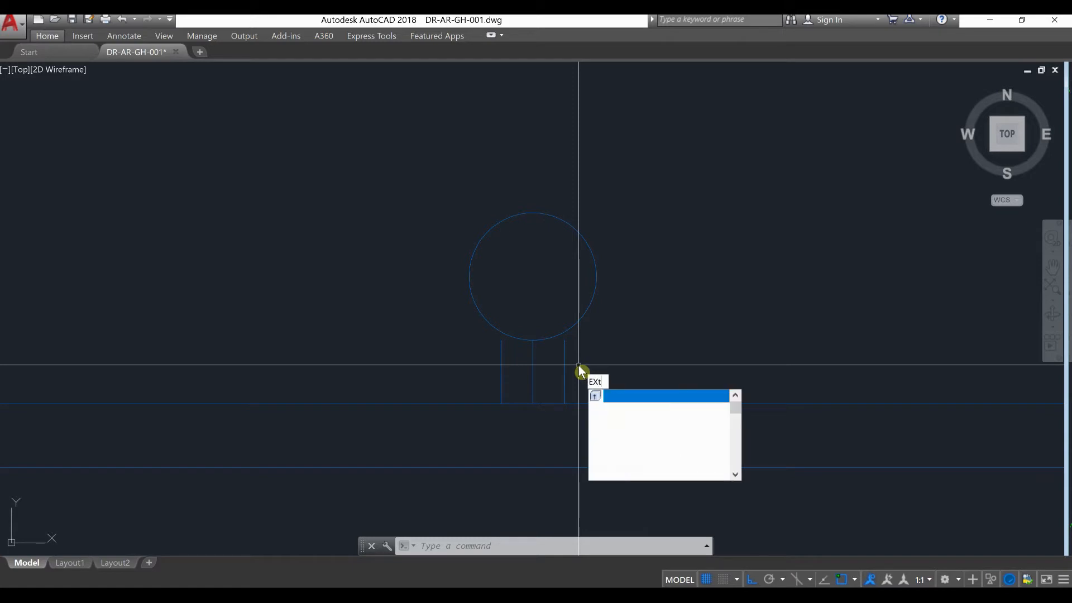
click(617, 408)
key(Return)
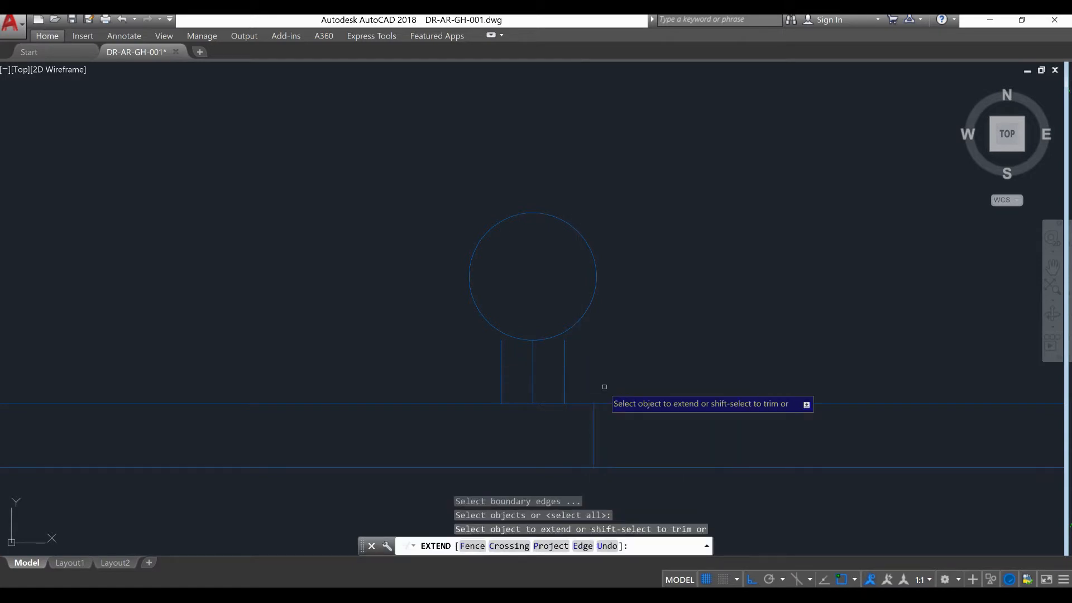
click(501, 363)
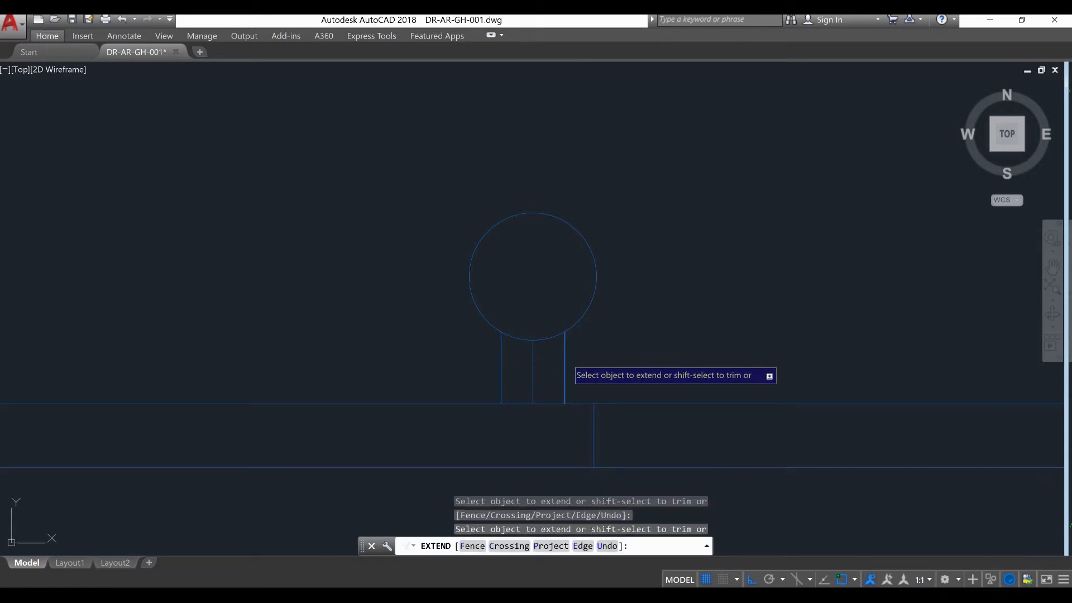
right_click(545, 358)
click(555, 365)
Erase the middle vertical line between the two handle stem lines.
click(554, 364)
click(520, 369)
text(era)
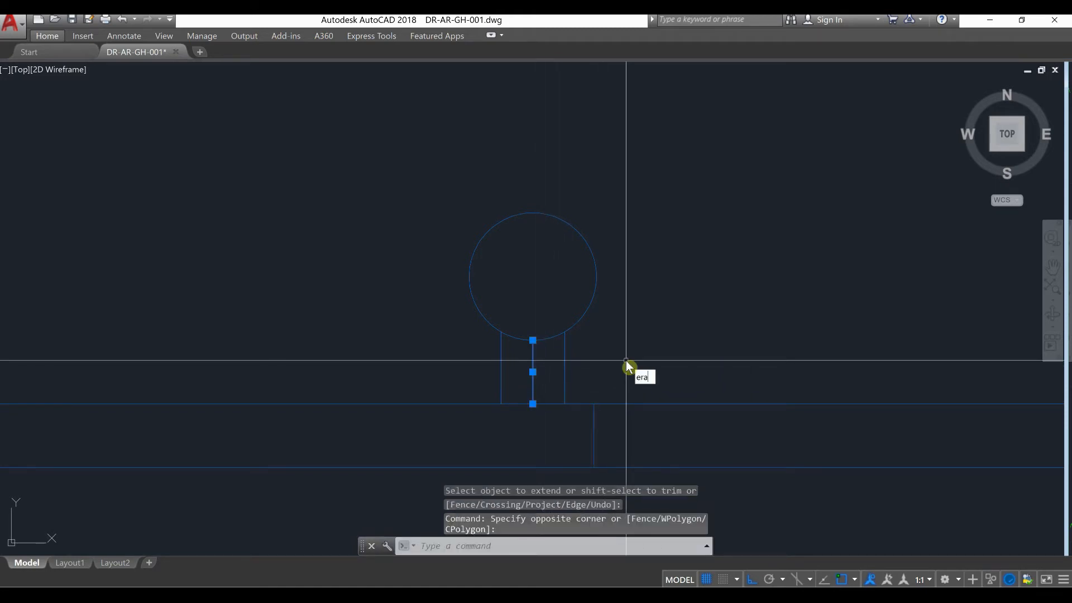
text(se)
key(Return)
Move the circle and its two stem lines slightly towards axis B, away from where the leaves meet.
click(627, 354)
click(401, 193)
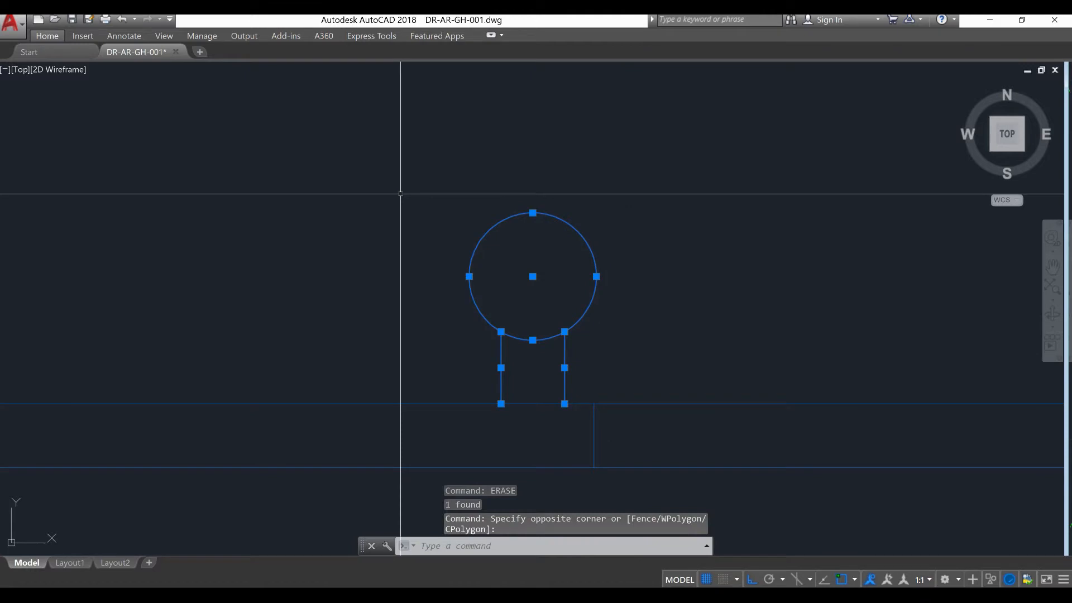
text(m)
key(Return)
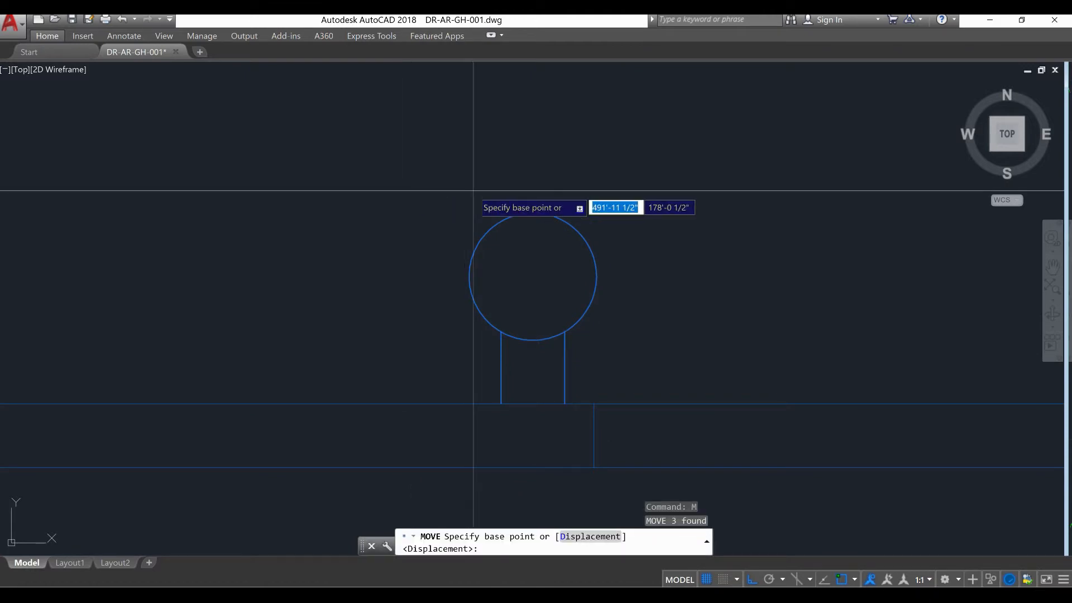
click(472, 190)
click(443, 178)
Mirror the handle about the vertical line where the two leaves meet, keeping the original.
scroll(429, 189, down, 4)
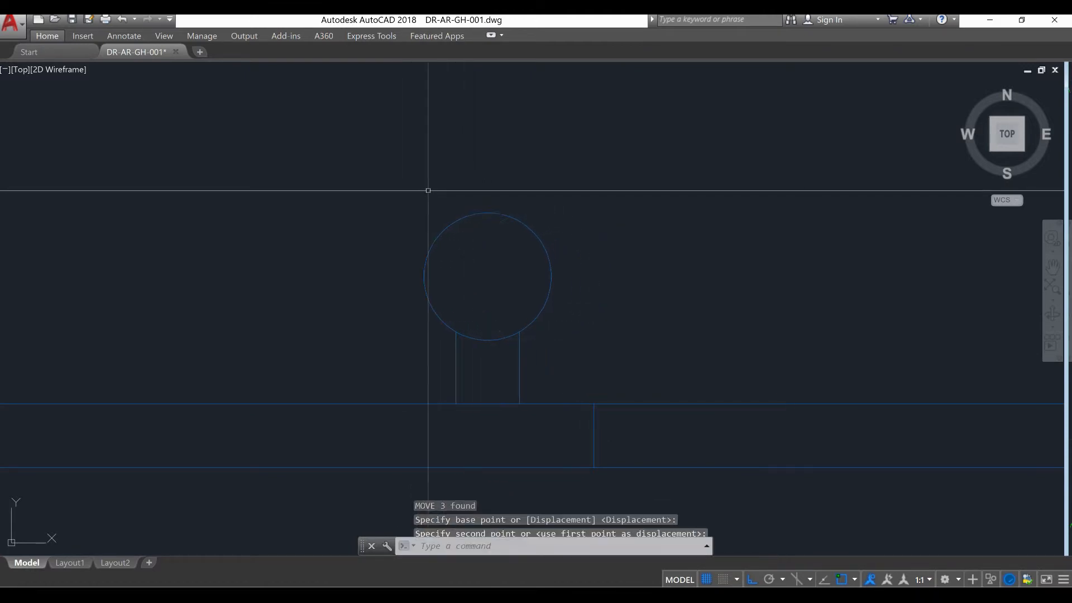
click(504, 269)
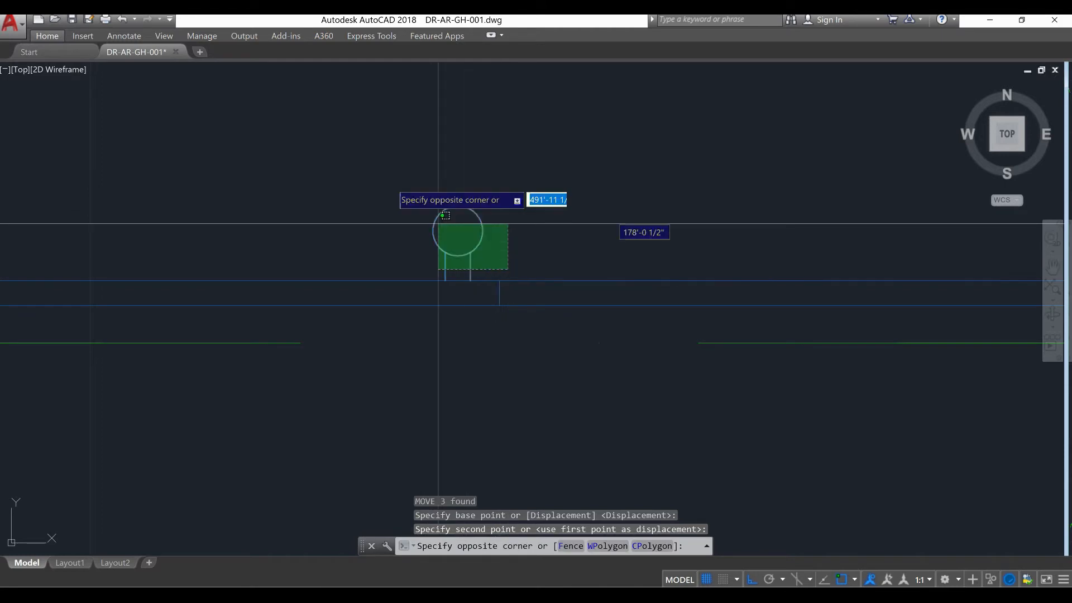
click(431, 197)
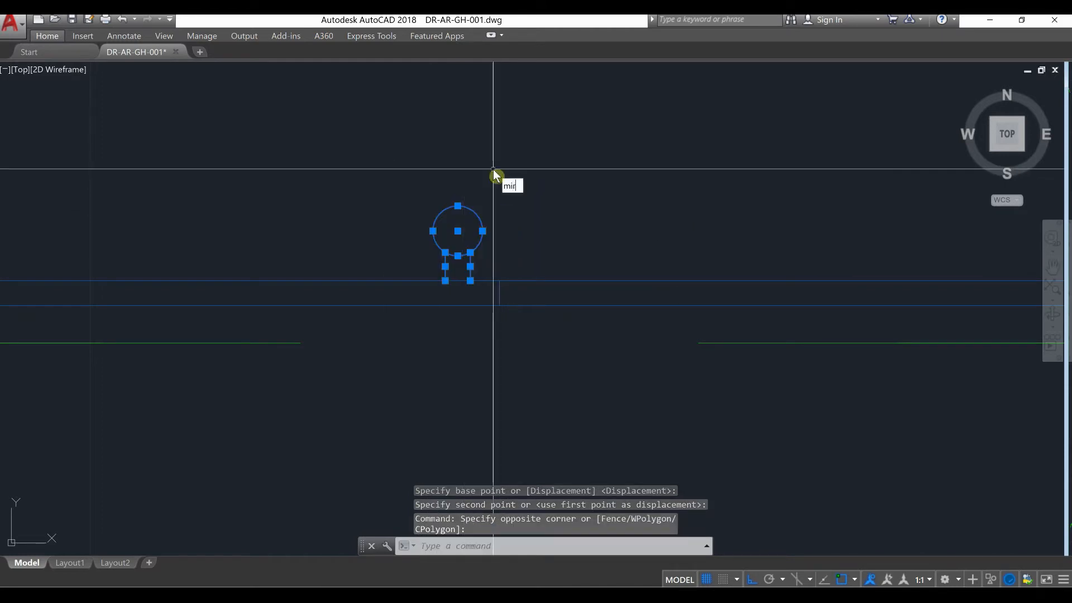
text(mir)
click(535, 201)
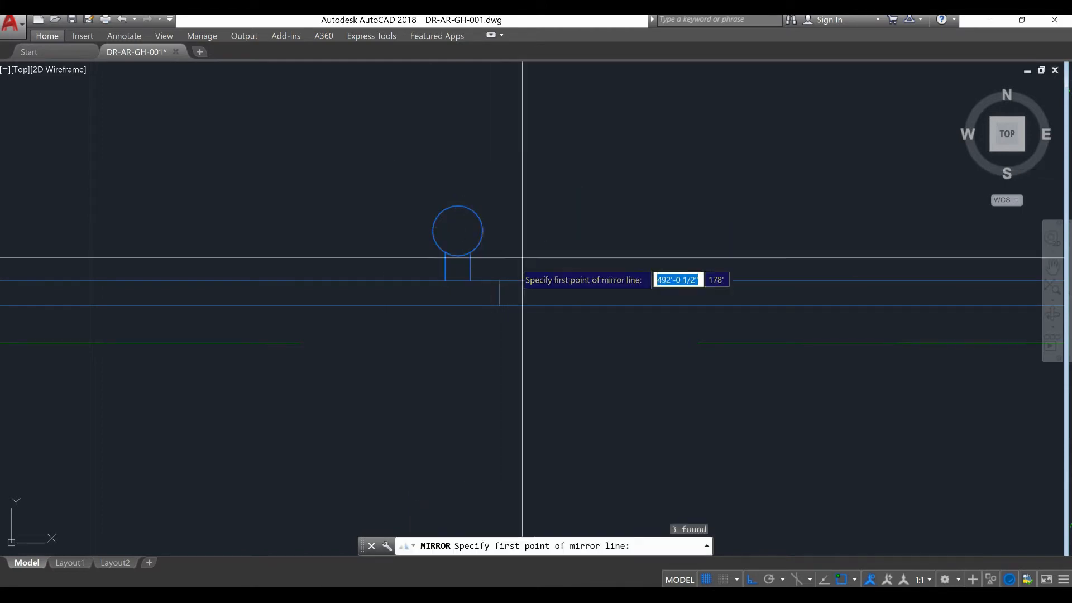
click(498, 282)
click(504, 191)
right_click(509, 196)
click(520, 203)
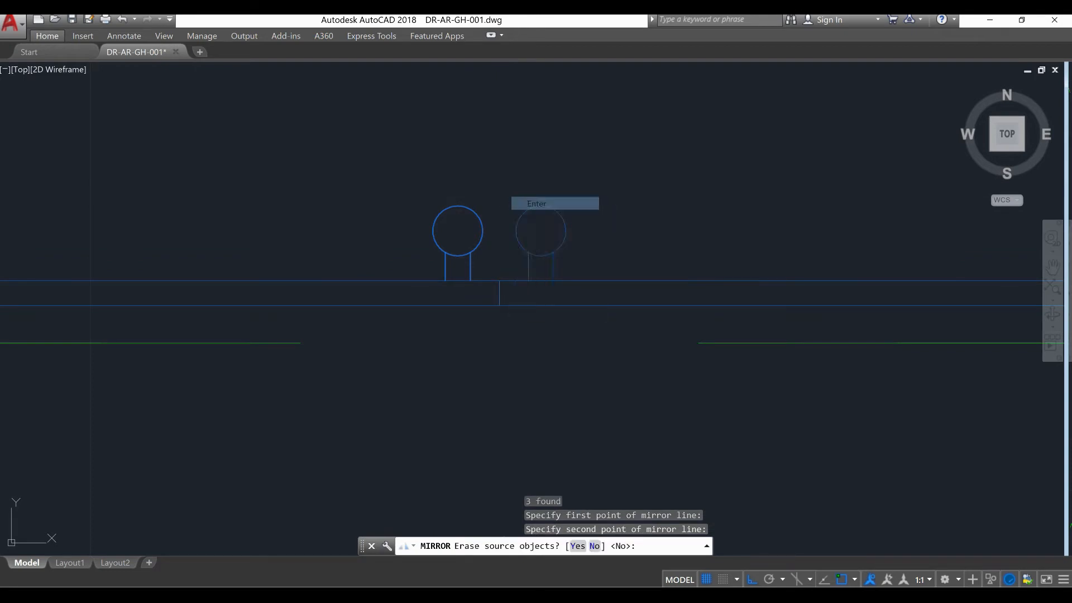
Mirror both handles to the underside of the leaves about the leaves' horizontal midline, keeping the originals.
click(593, 264)
click(384, 169)
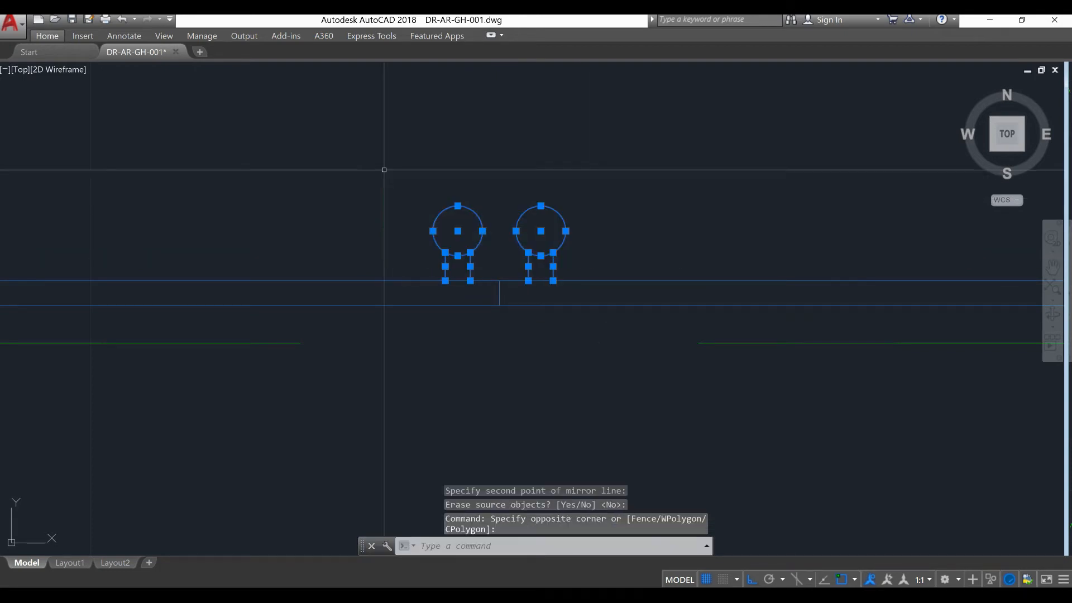
text(mi)
key(Return)
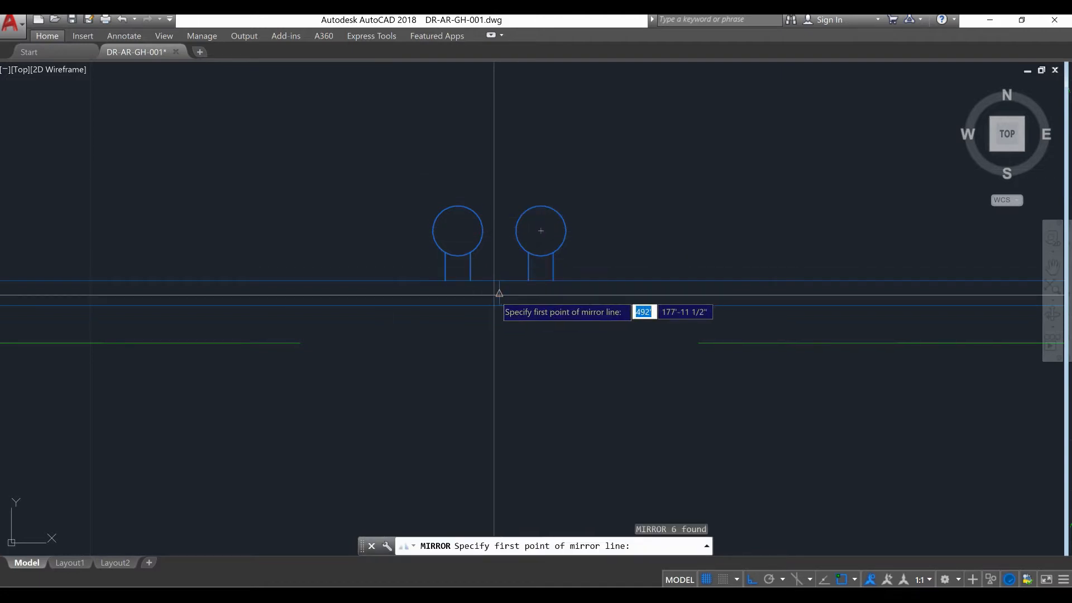
click(499, 293)
click(286, 291)
right_click(286, 292)
click(296, 297)
Examine the double door with its frames and handles in the axis 1 wall between axes A and B.
scroll(522, 293, down, 5)
scroll(527, 294, down, 1)
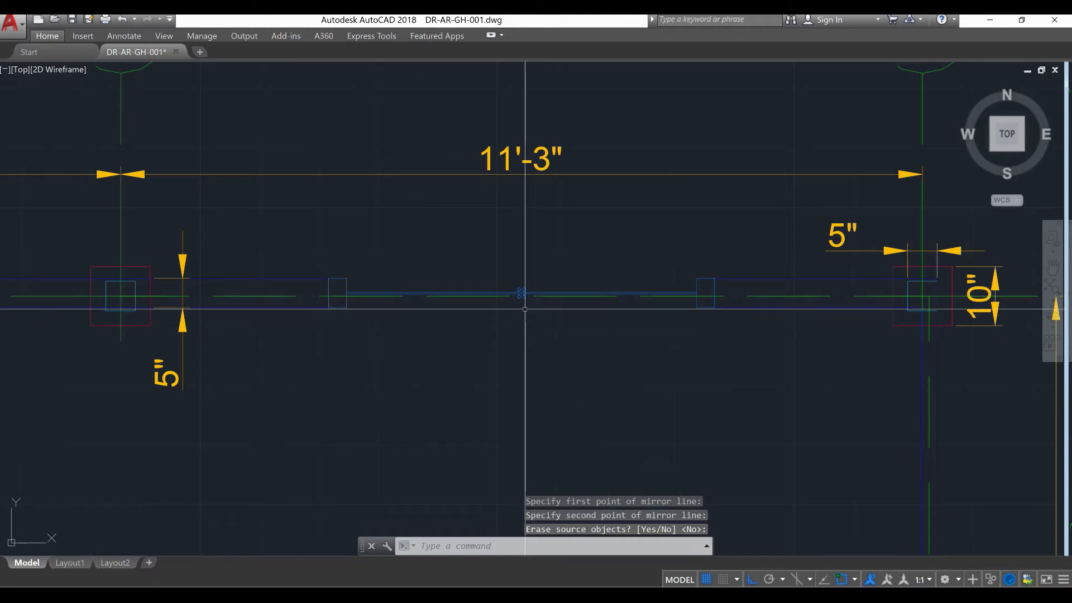
scroll(522, 271, up, 3)
scroll(498, 247, up, 1)
middle_drag(496, 246, 510, 319)
scroll(510, 319, down, 5)
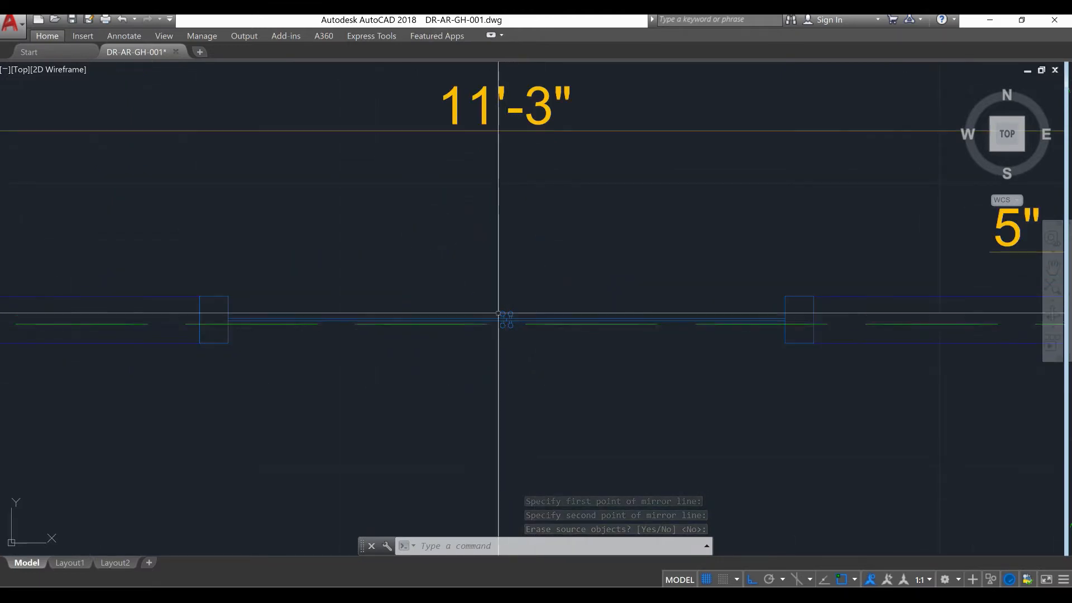
scroll(499, 311, up, 8)
scroll(499, 311, down, 4)
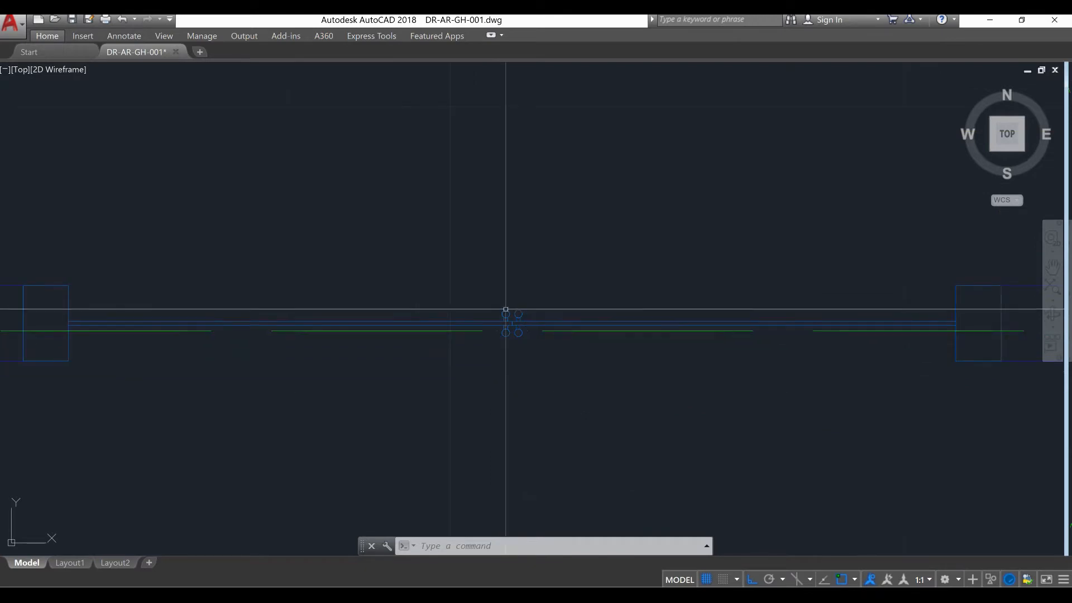
scroll(450, 324, down, 6)
scroll(290, 310, up, 3)
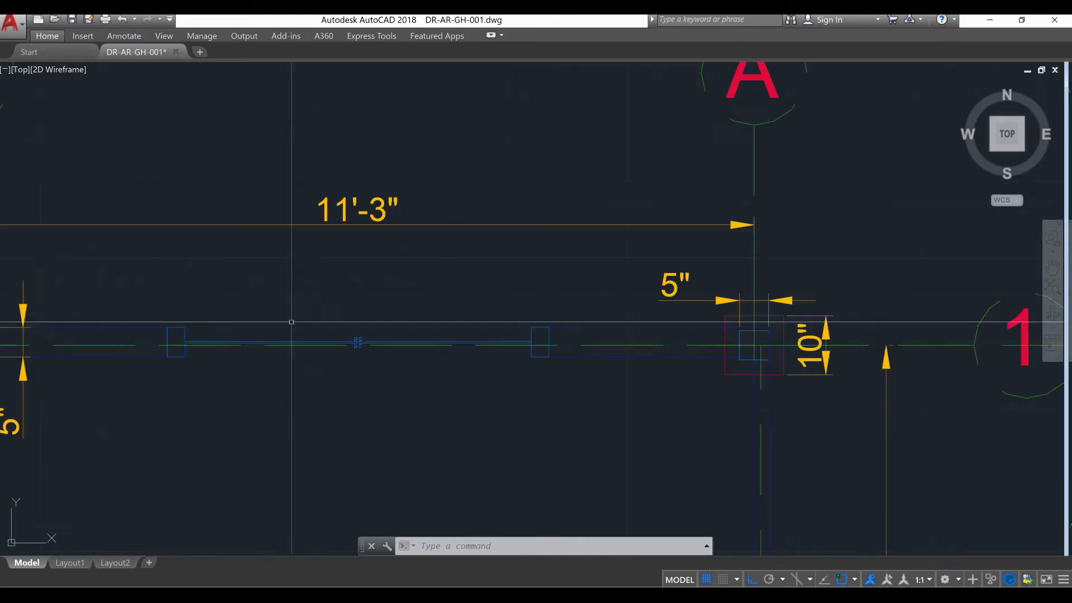
scroll(301, 342, up, 4)
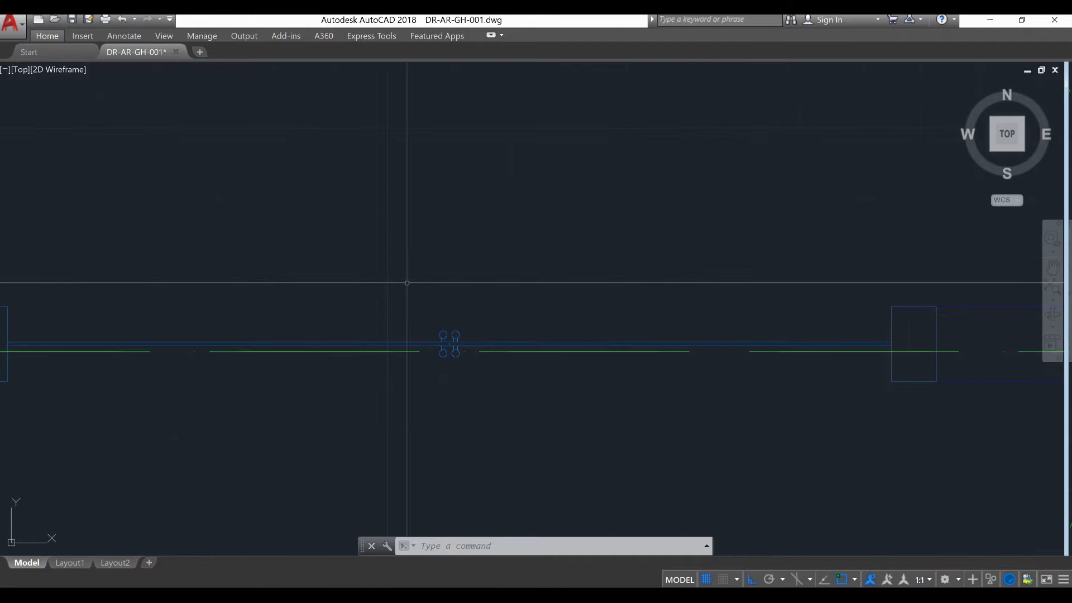
Start a block definition with its base point at the lower outer corner of the axis B side door frame.
key(Return)
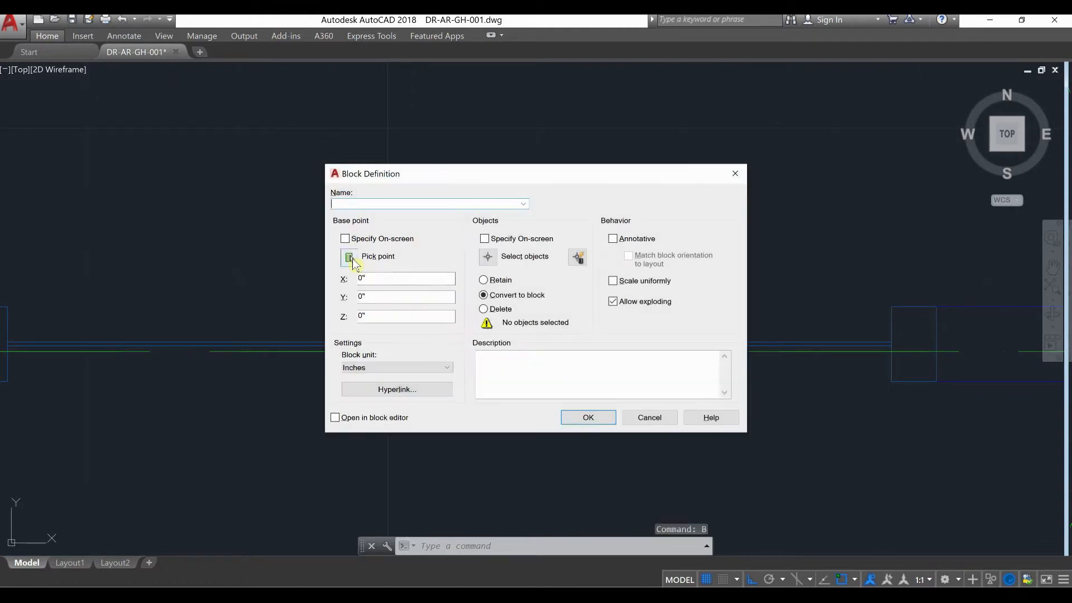
click(350, 258)
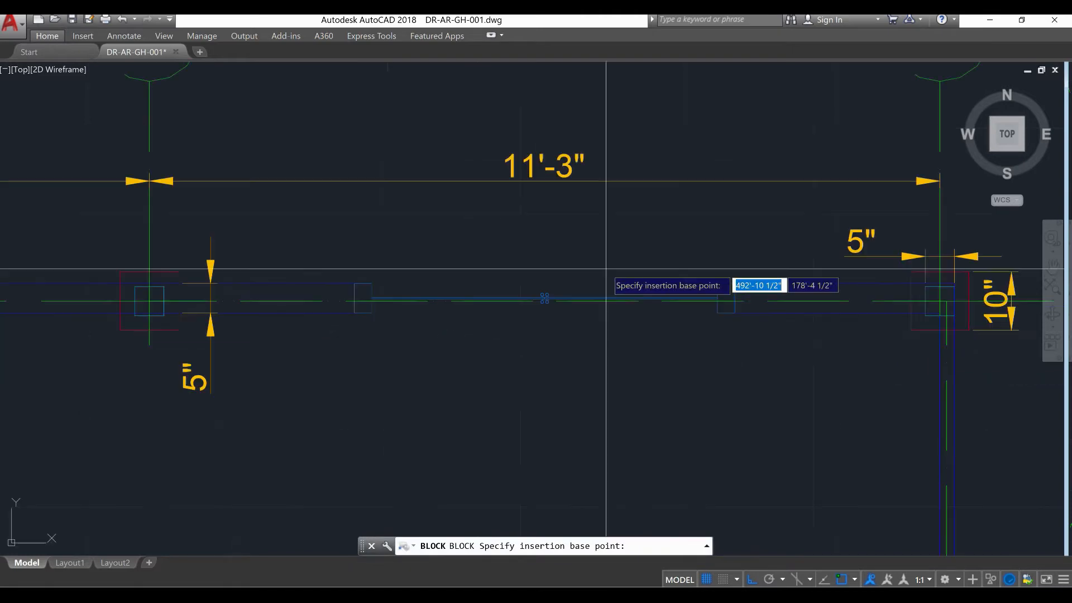
scroll(352, 303, up, 4)
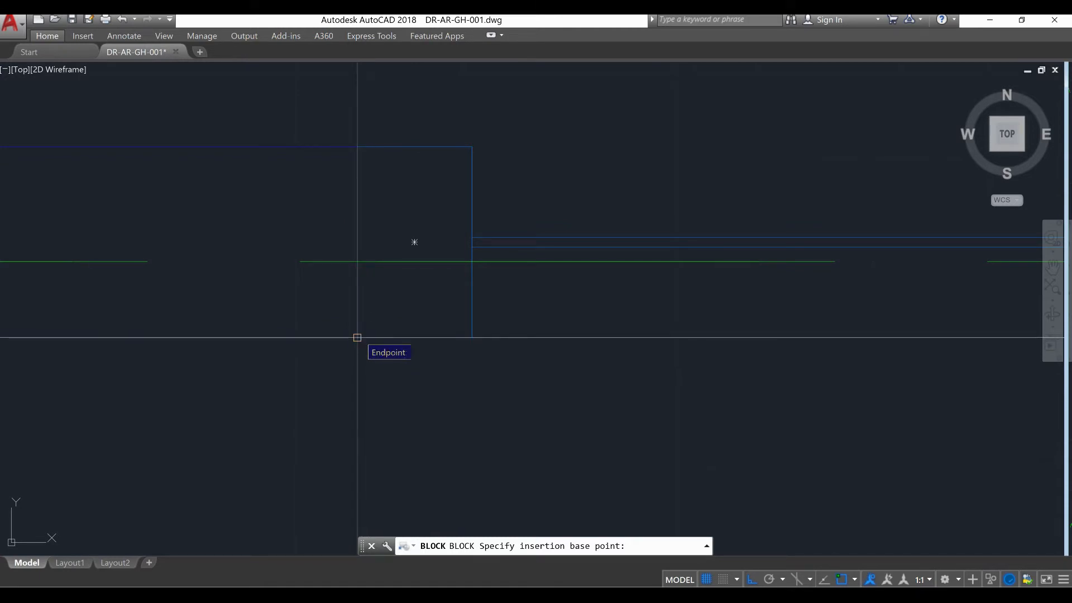
click(358, 337)
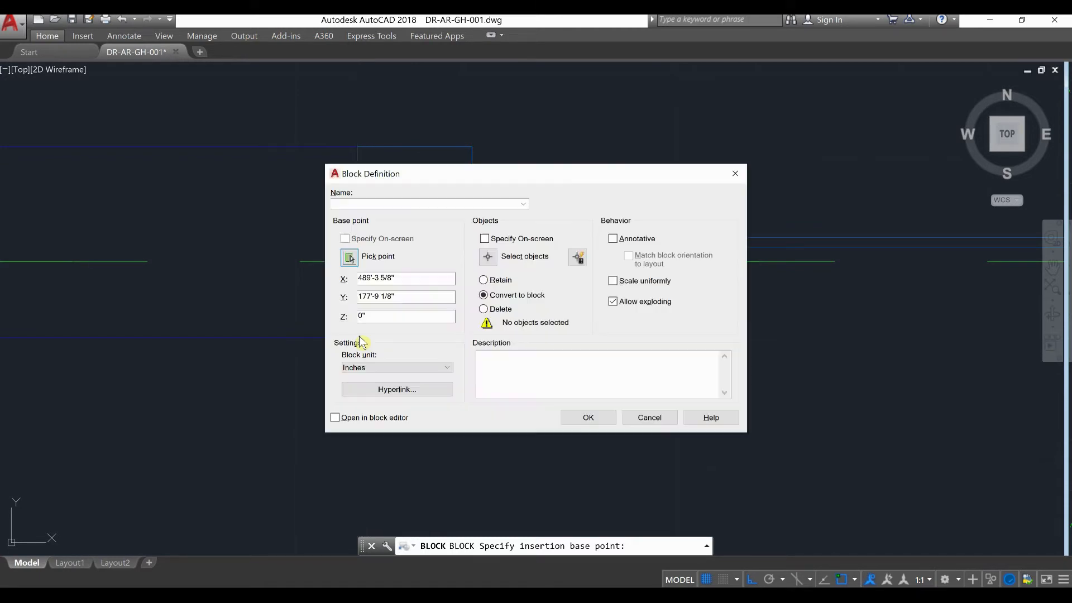
Select the four round handles with their stems and both door leaves as objects for the block.
click(495, 265)
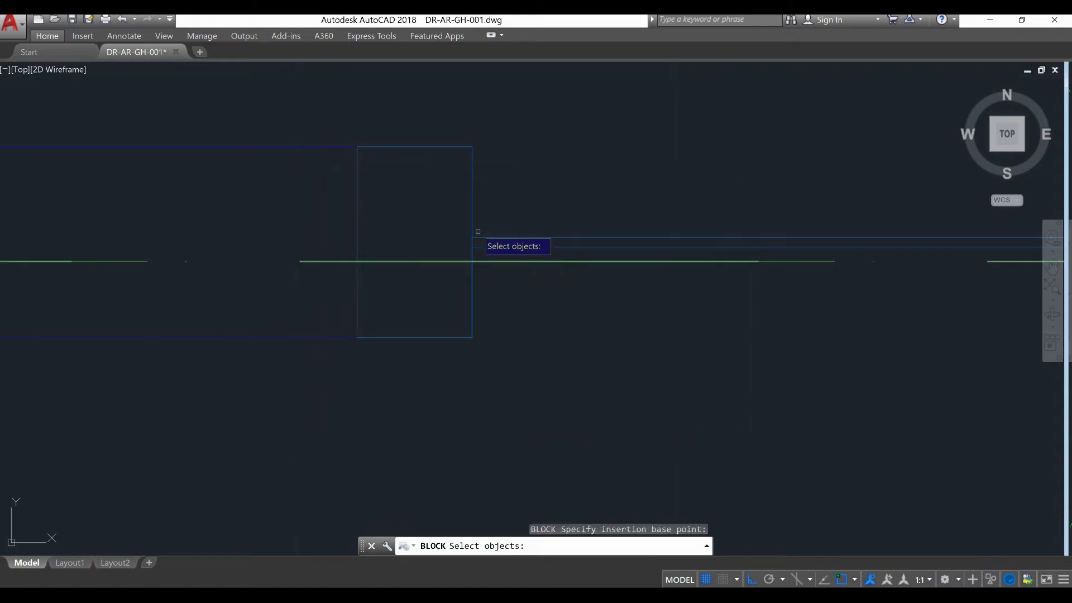
scroll(483, 237, up, 5)
click(562, 314)
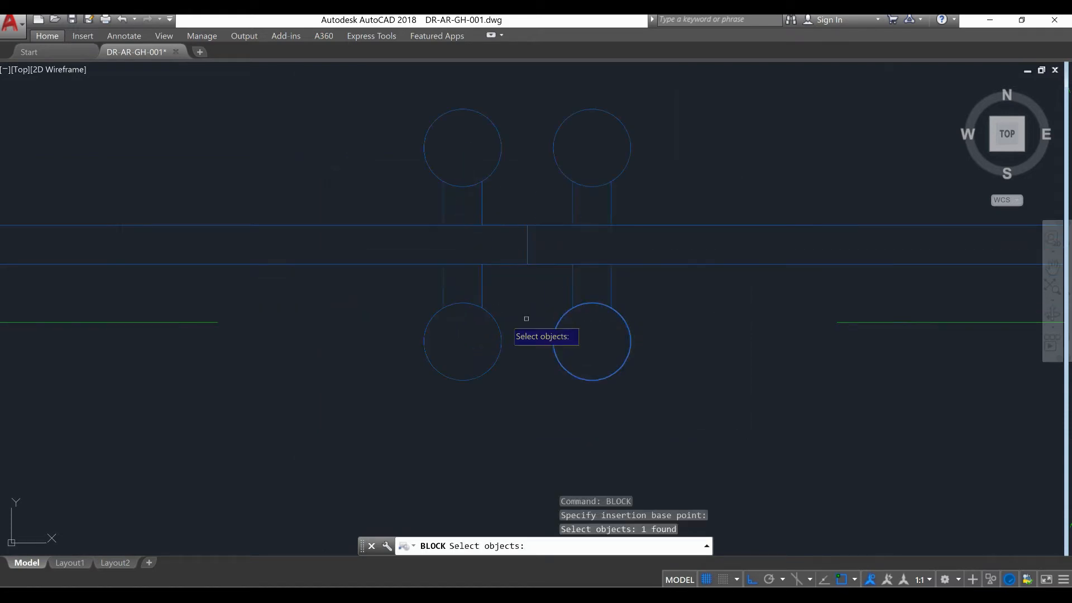
click(494, 320)
click(586, 271)
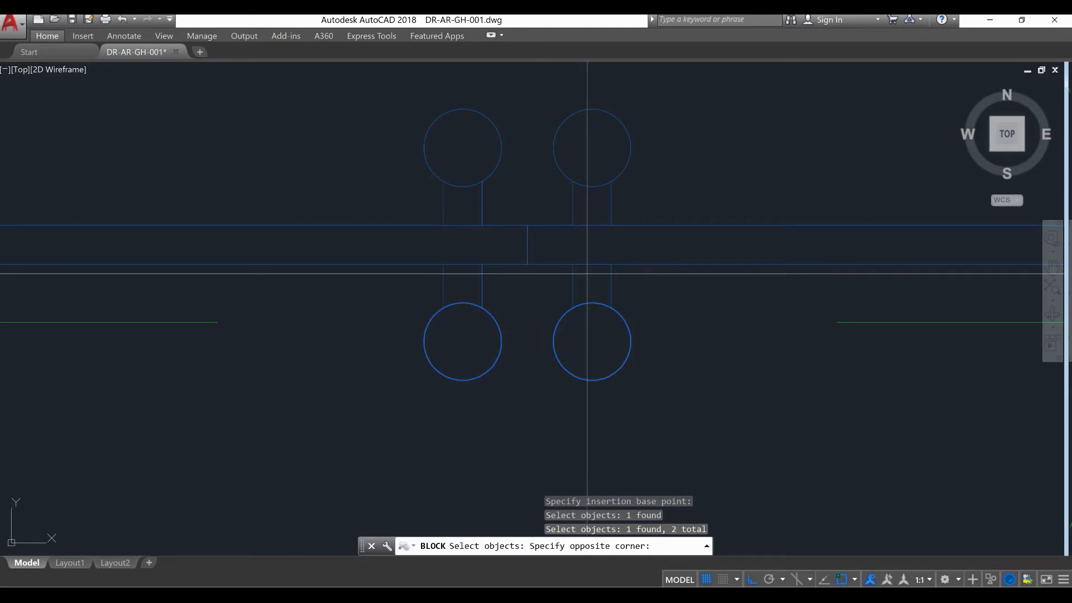
click(439, 263)
click(627, 264)
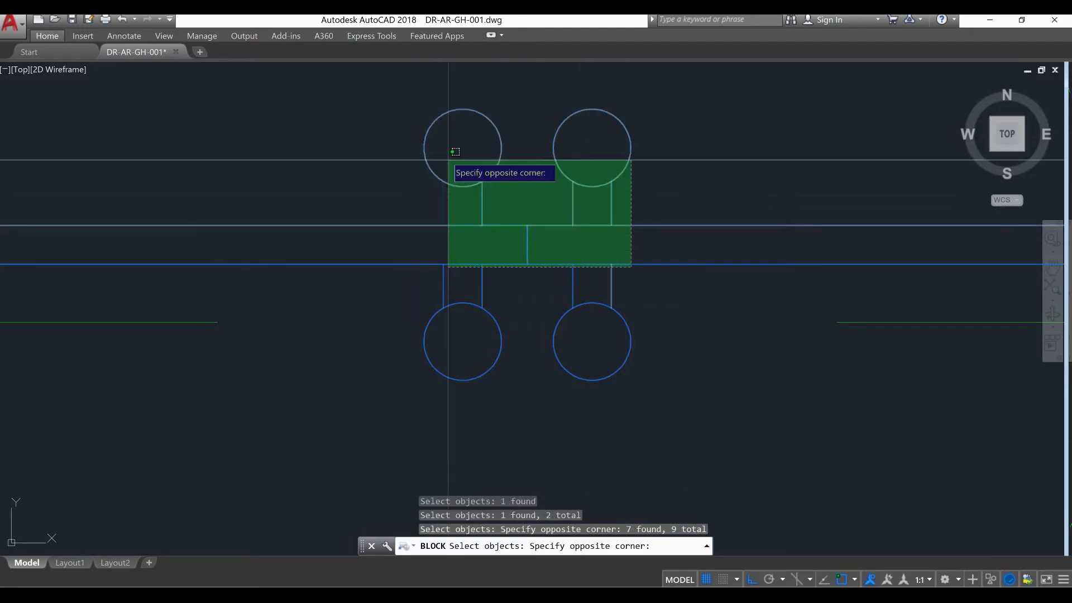
click(474, 139)
Add both door frames to the block's objects and create the block as "External Door Reception".
scroll(671, 207, down, 5)
scroll(407, 236, down, 1)
middle_drag(407, 236, 983, 329)
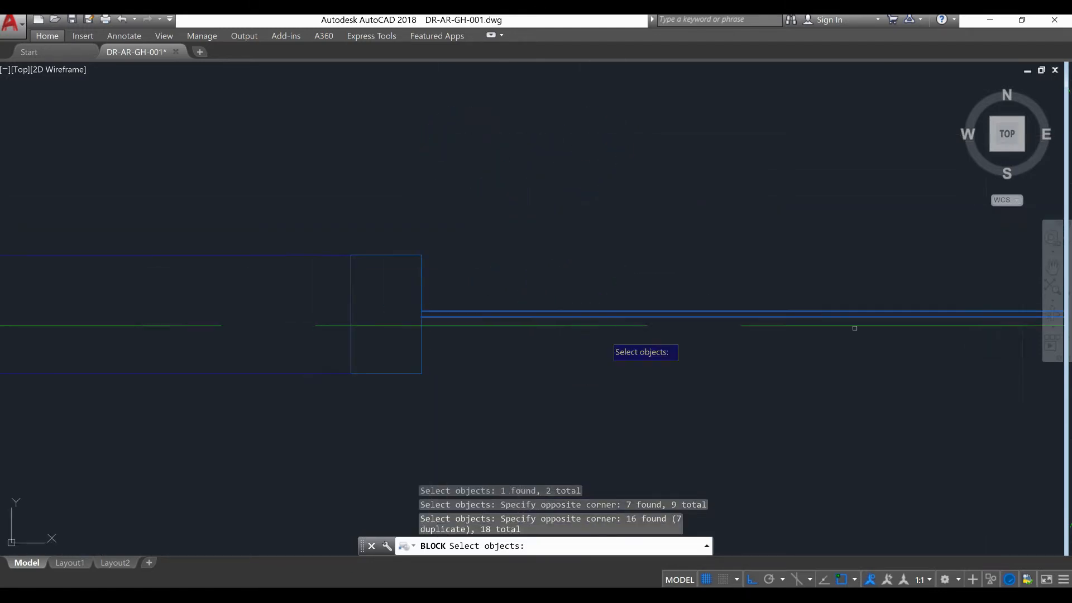
click(420, 294)
scroll(246, 275, down, 7)
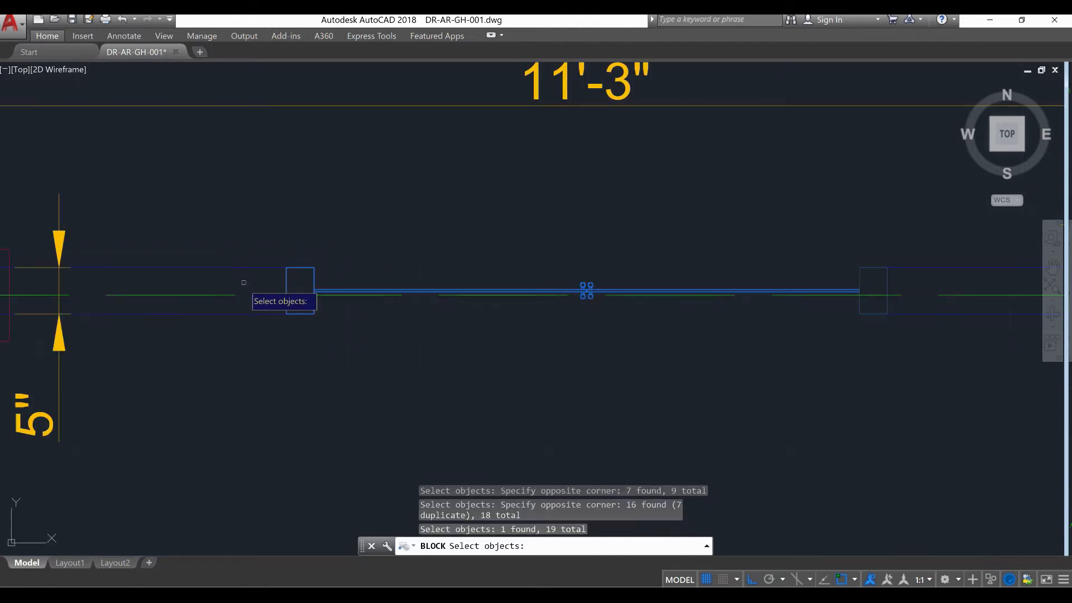
scroll(664, 279, up, 5)
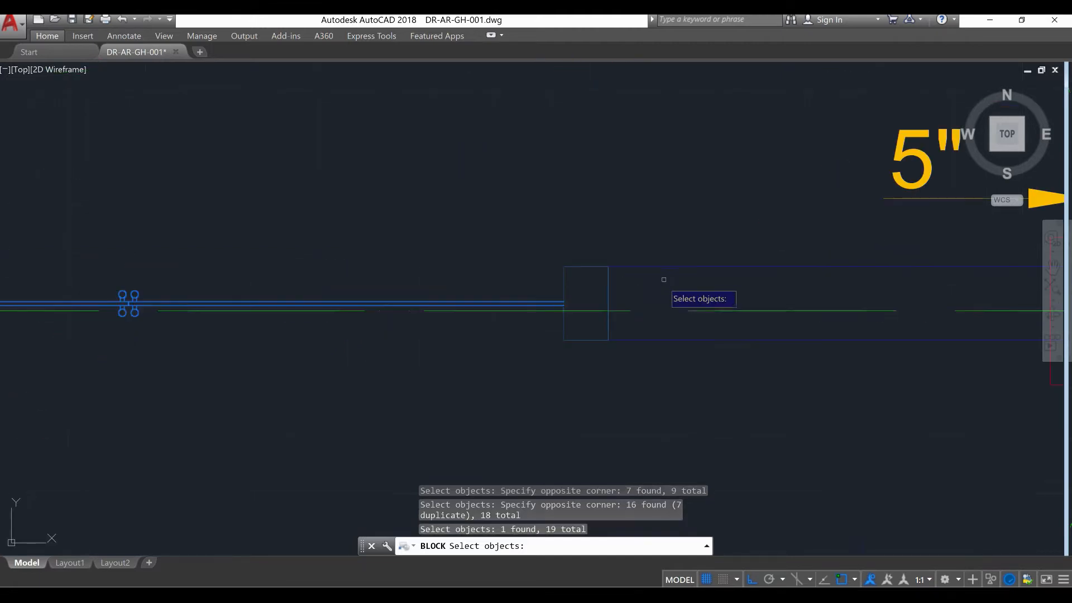
click(563, 284)
key(Return)
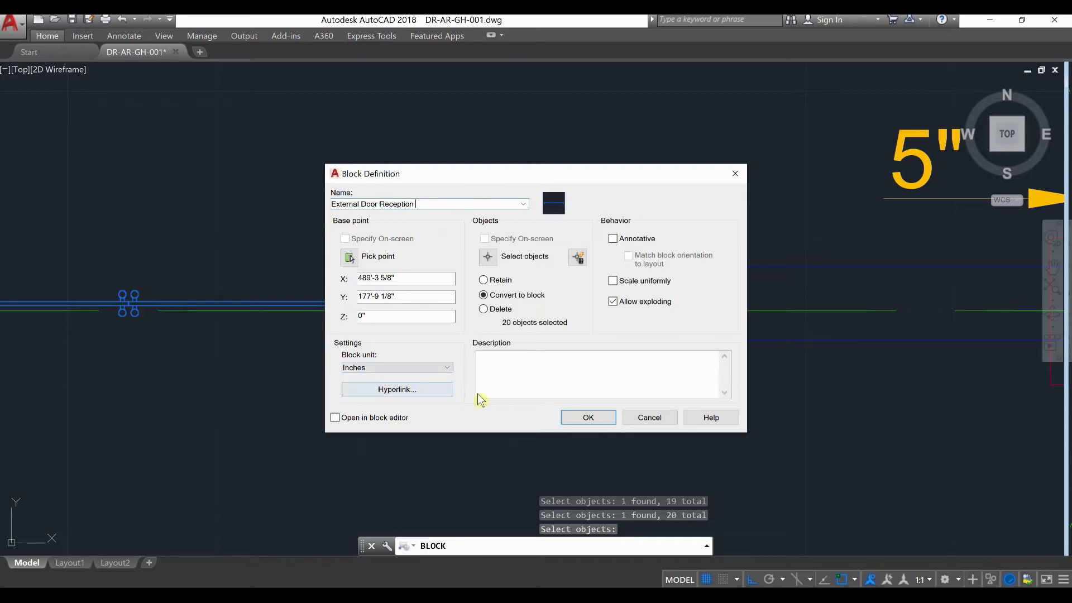
click(588, 417)
Copy the door block by its frame's upper outer corner into the axis 2 wall opening between axes B' and A'.
middle_drag(309, 411, 649, 427)
click(468, 314)
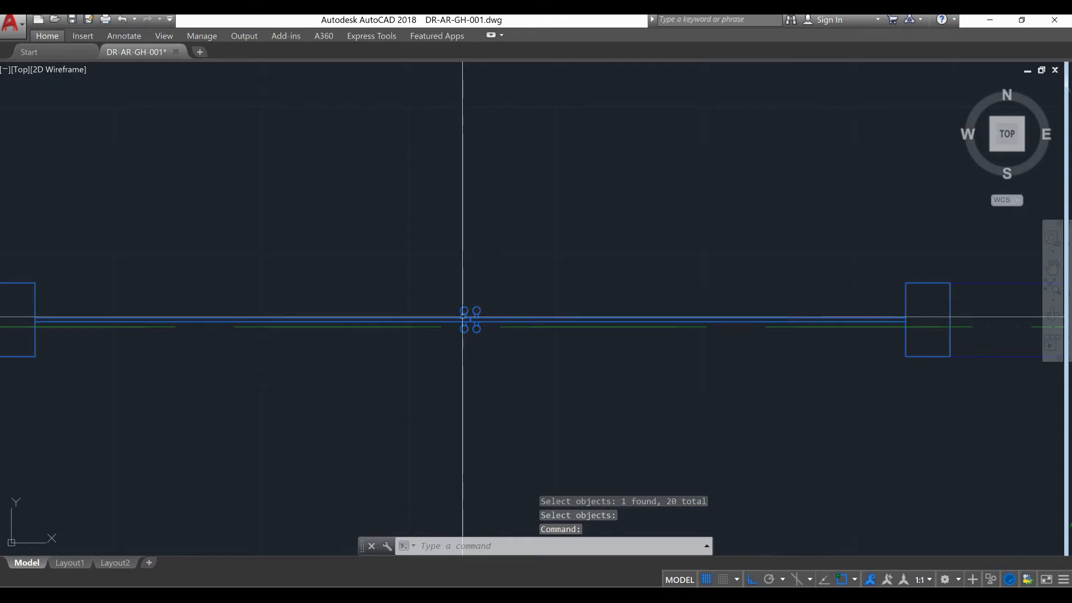
scroll(468, 314, down, 3)
scroll(487, 322, up, 6)
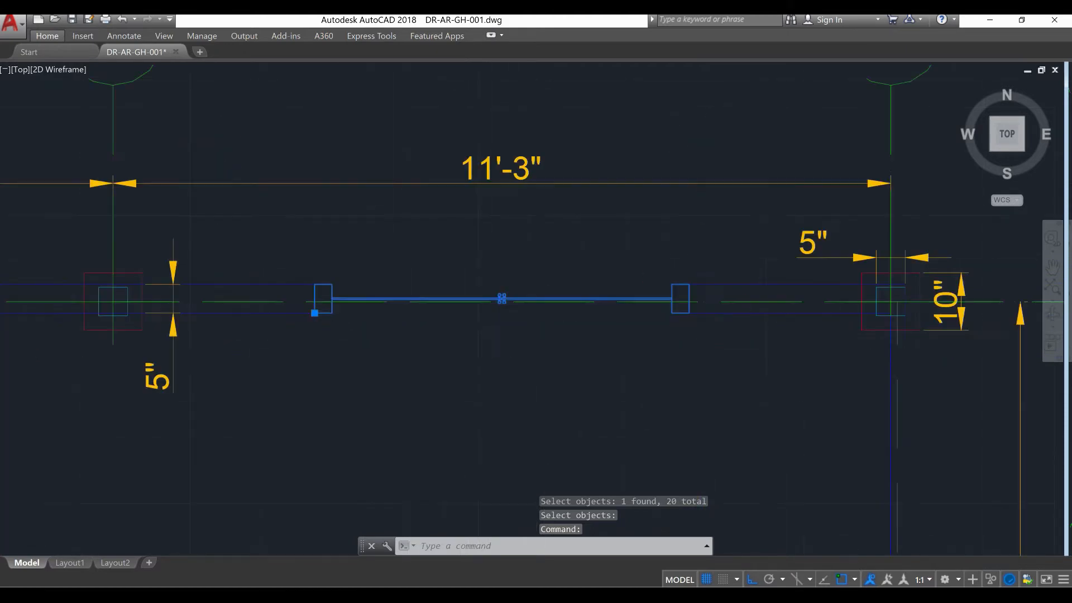
text(CO)
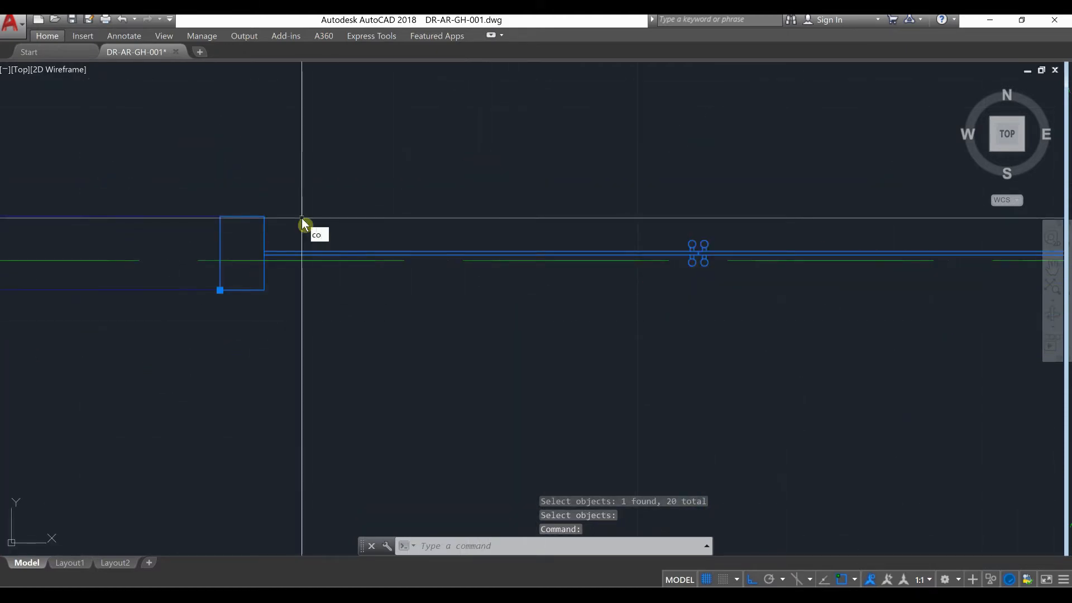
key(Return)
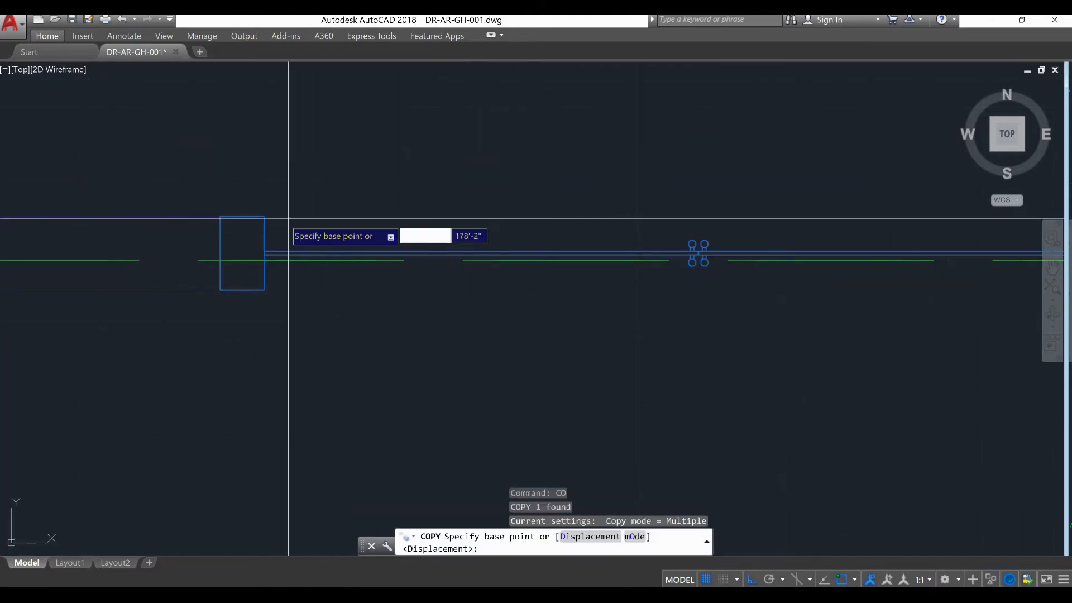
click(226, 217)
scroll(229, 215, down, 6)
scroll(238, 335, up, 10)
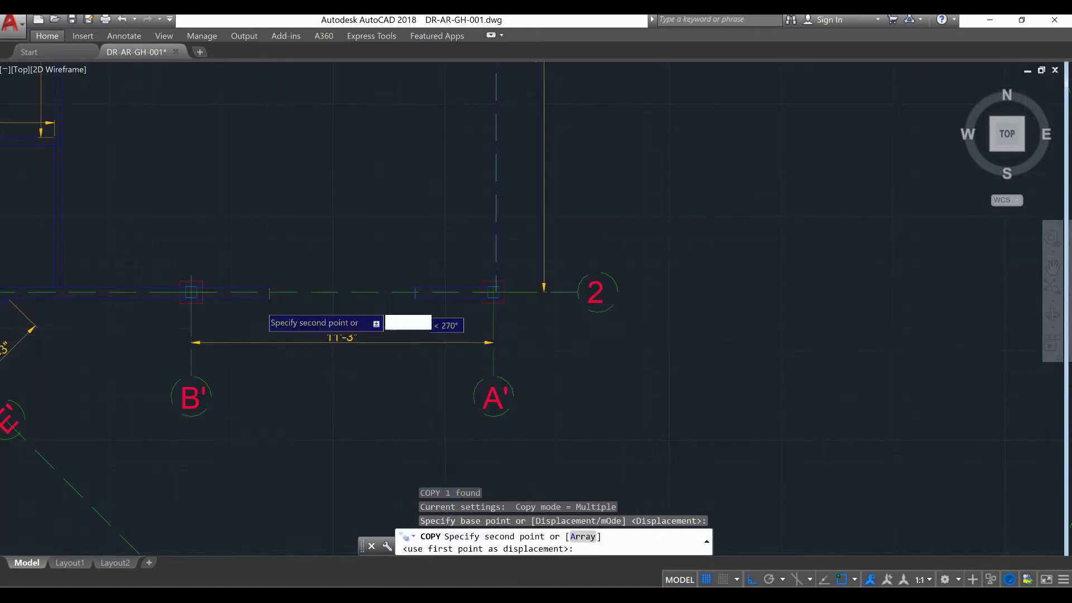
click(282, 209)
right_click(322, 179)
click(335, 187)
Examine the plan with both doors and the reference plan's restroom area, down to the wall beside the 6" column on axis 1'.
scroll(377, 340, down, 8)
mouse_move(426, 364)
middle_down()
mouse_move(507, 404)
mouse_move(519, 428)
mouse_move(513, 401)
mouse_move(514, 430)
middle_up()
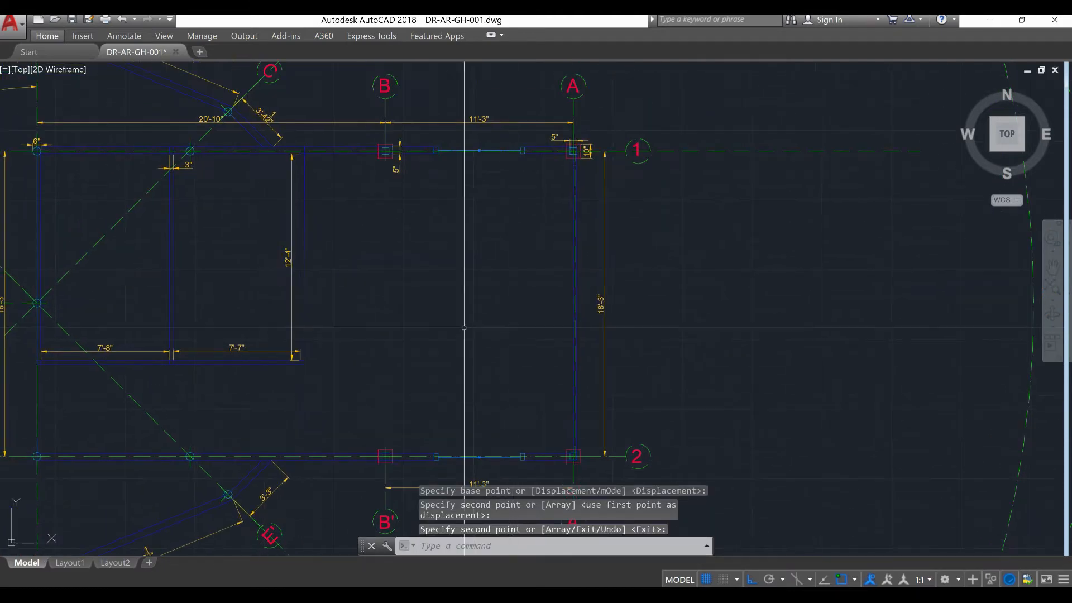
middle_drag(462, 311, 467, 361)
middle_drag(478, 261, 575, 301)
middle_drag(265, 302, 335, 315)
scroll(288, 226, up, 8)
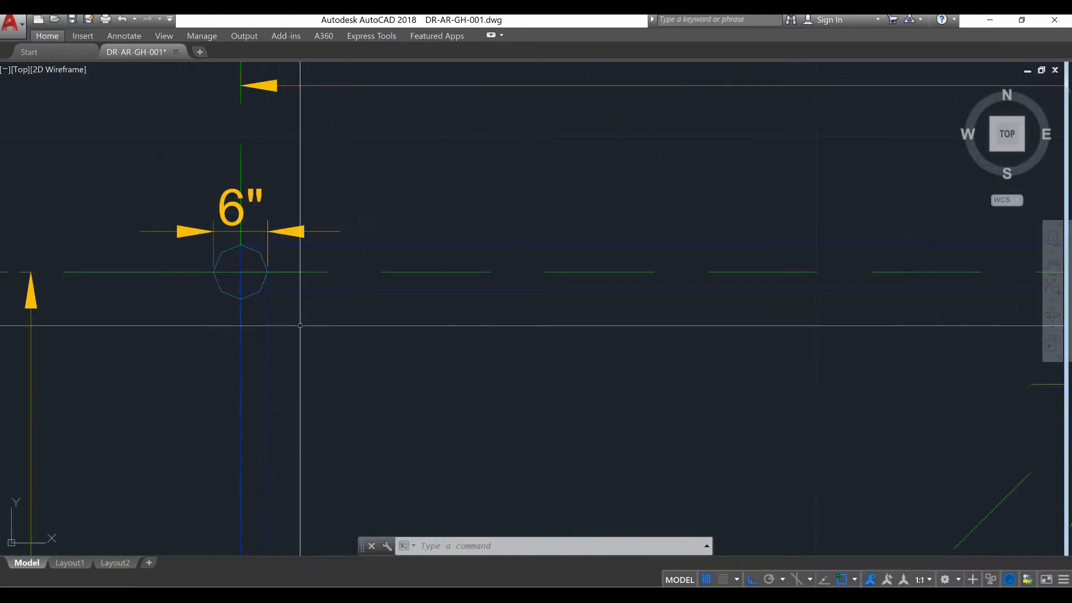
scroll(305, 325, down, 8)
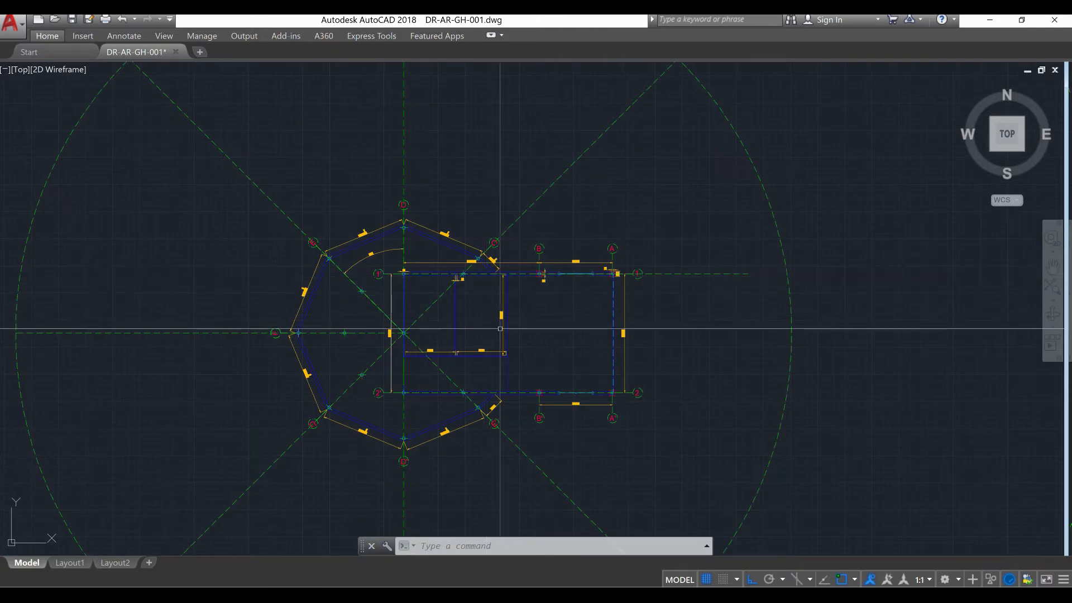
scroll(446, 322, up, 4)
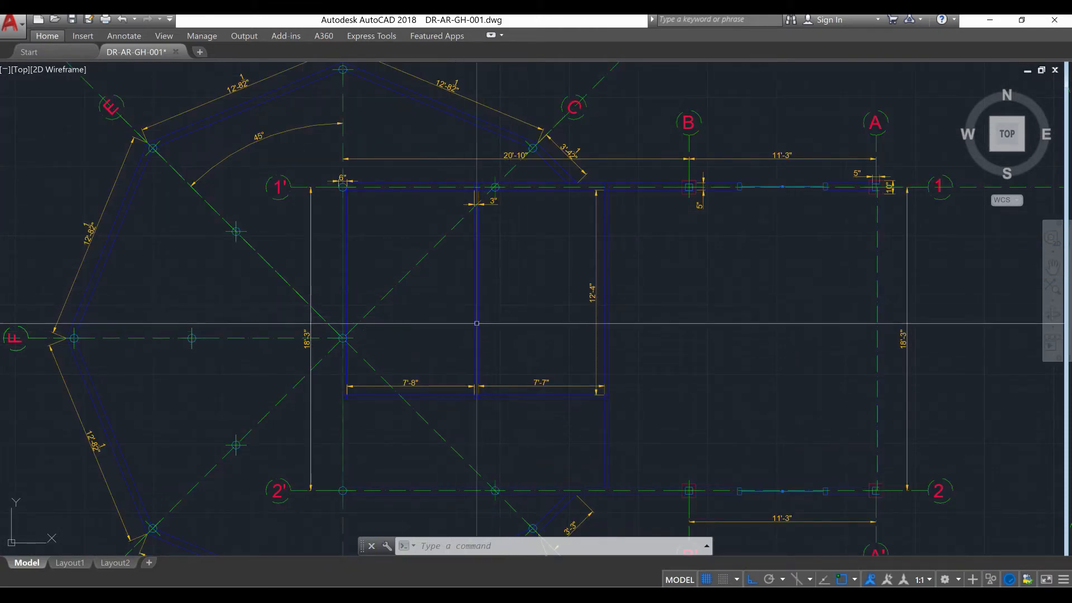
scroll(494, 306, down, 8)
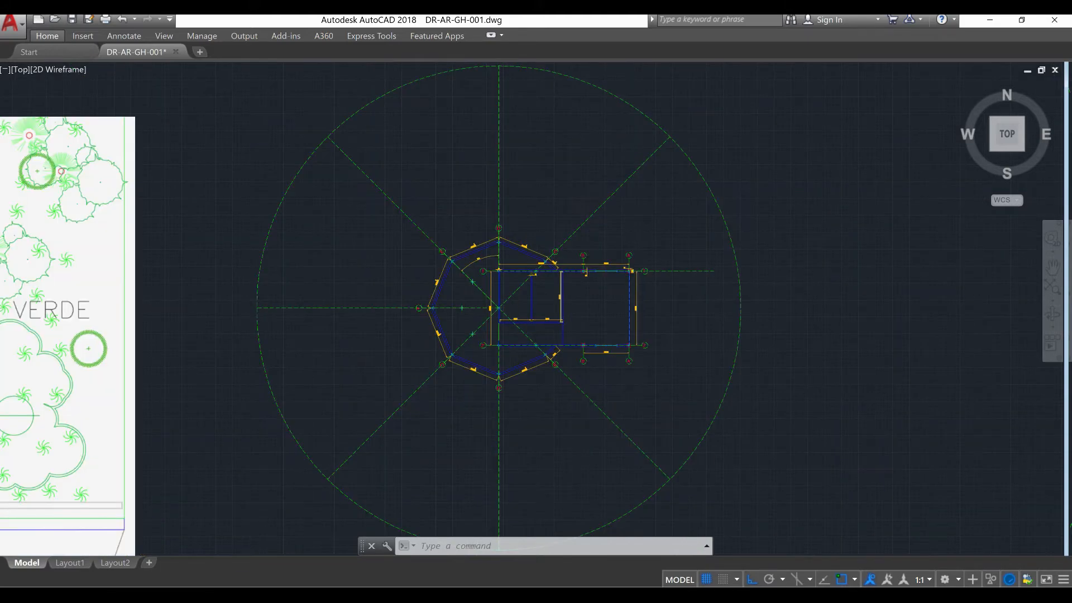
scroll(180, 311, up, 2)
scroll(201, 331, up, 6)
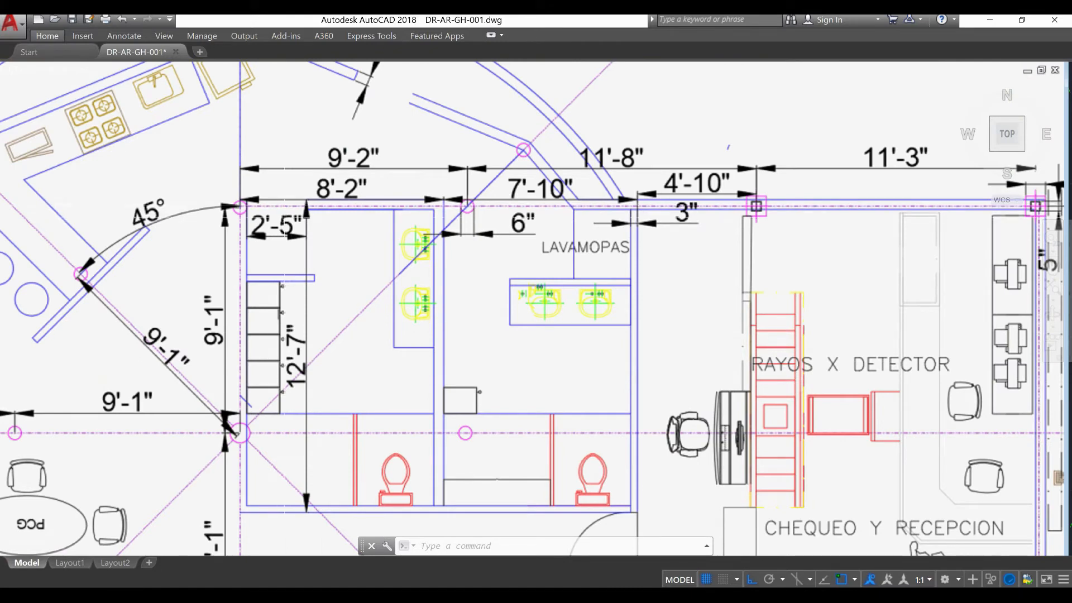
scroll(273, 293, down, 5)
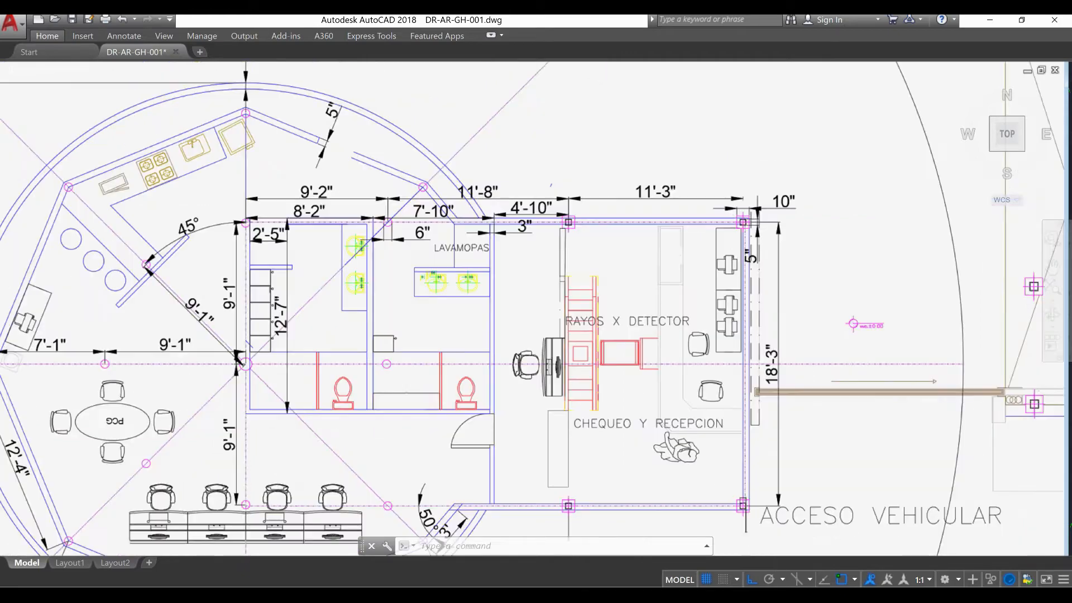
scroll(840, 232, up, 5)
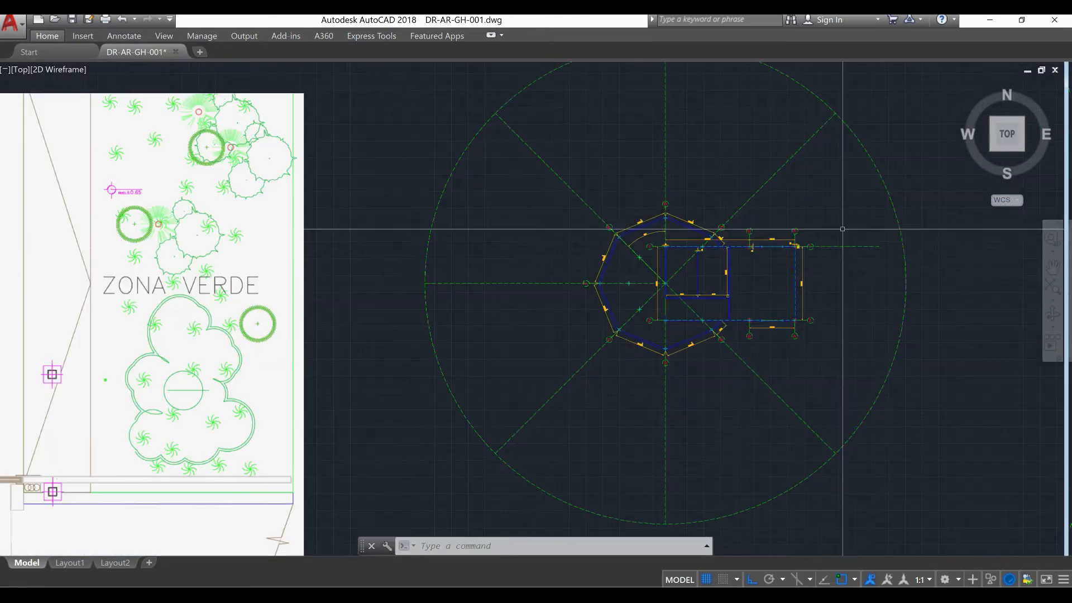
scroll(677, 229, up, 10)
scroll(678, 229, up, 2)
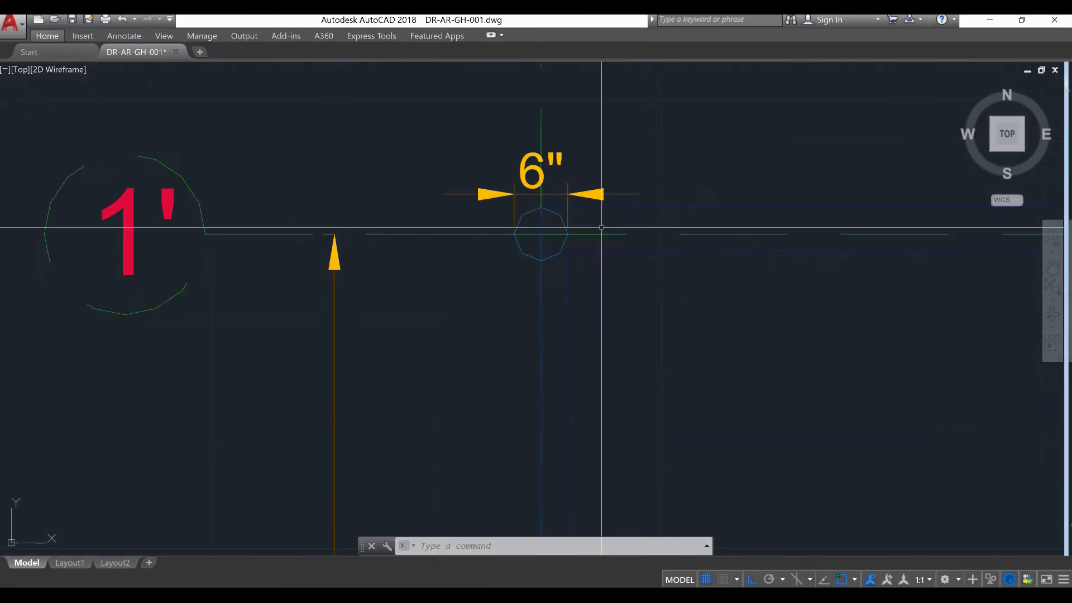
middle_drag(660, 212, 563, 219)
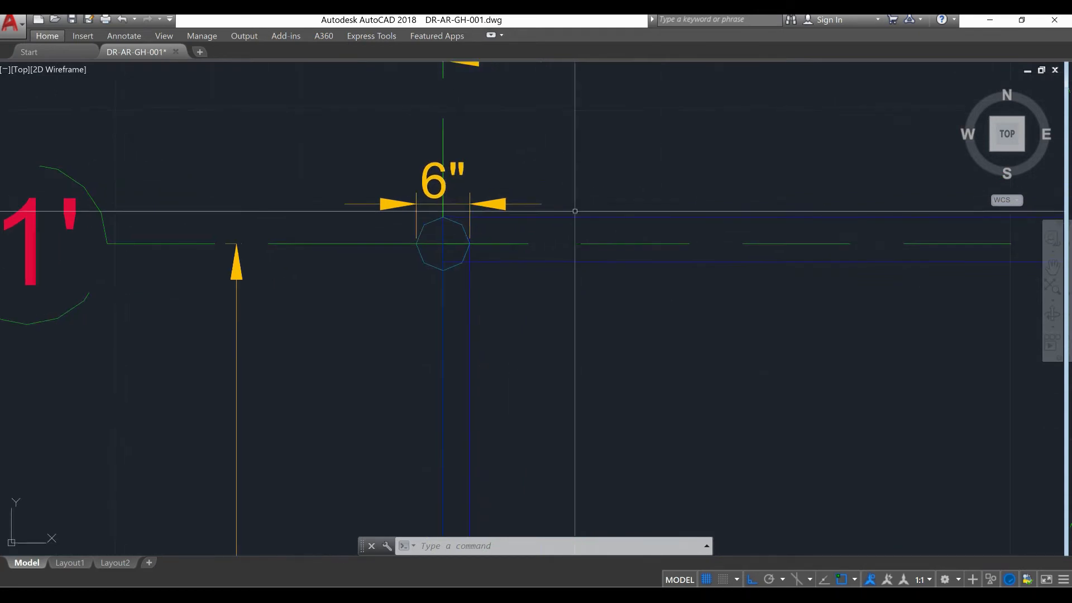
text(l)
key(Return)
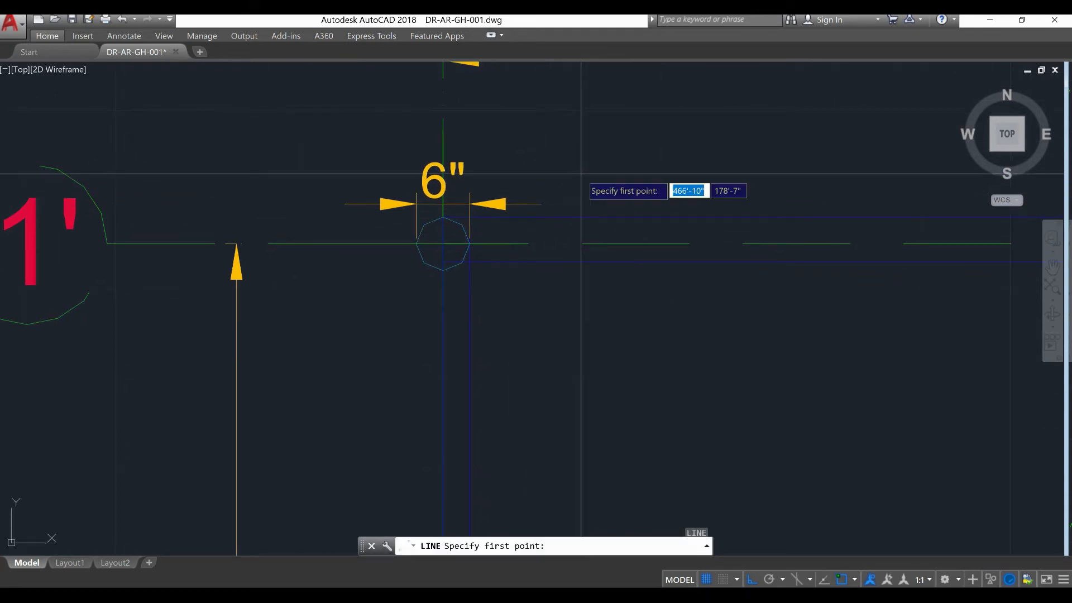
click(564, 218)
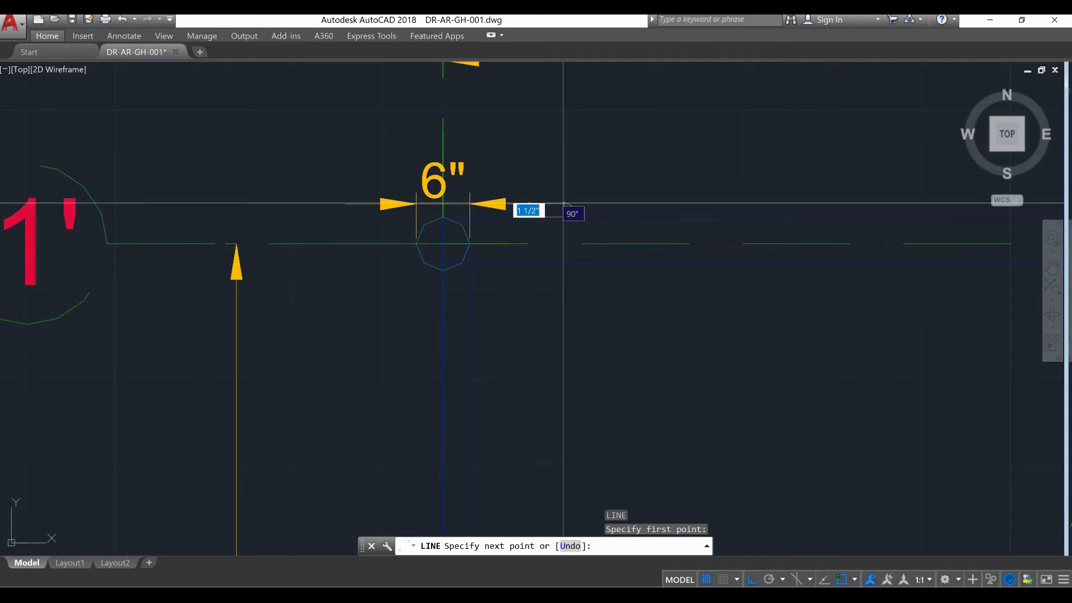
key(Escape)
Draw a vertical line across the axis 1' wall from its lower to its upper edge, at the inner side of the 6" column.
right_click(563, 171)
click(581, 180)
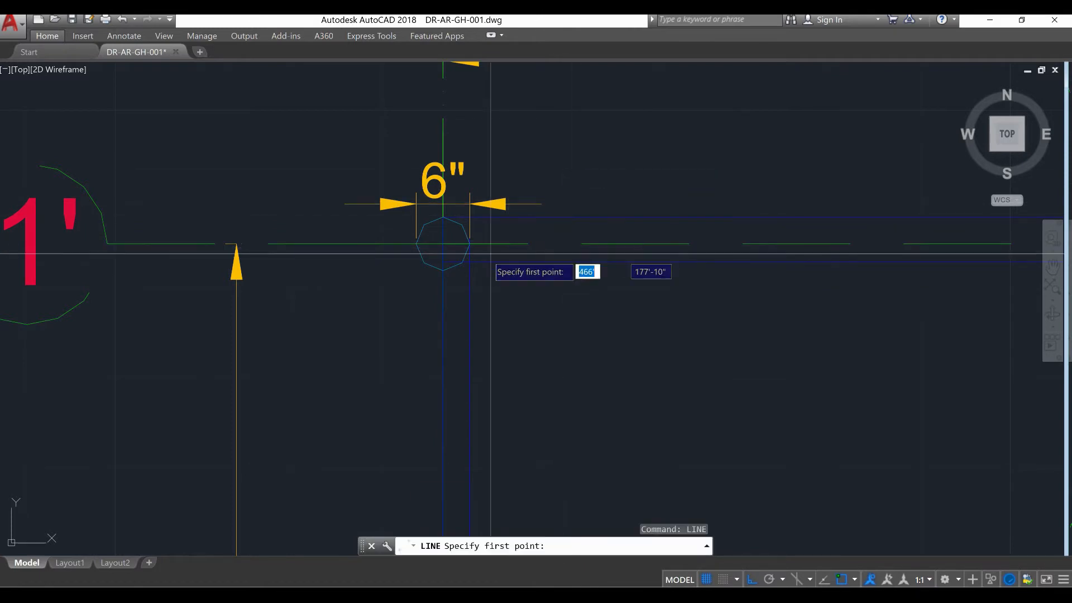
click(469, 260)
scroll(469, 262, up, 4)
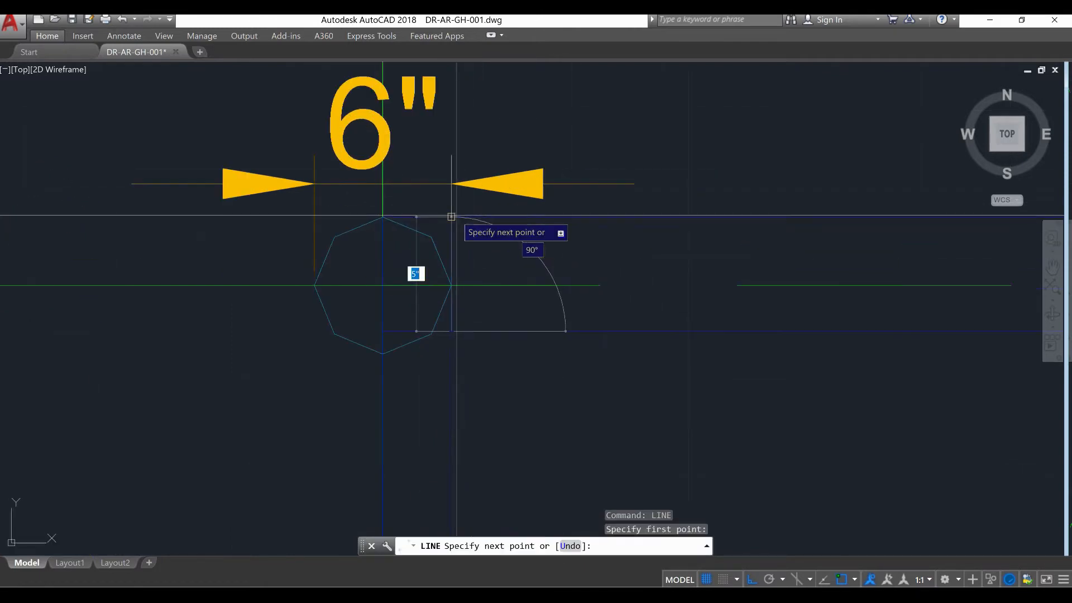
right_click(470, 220)
click(470, 218)
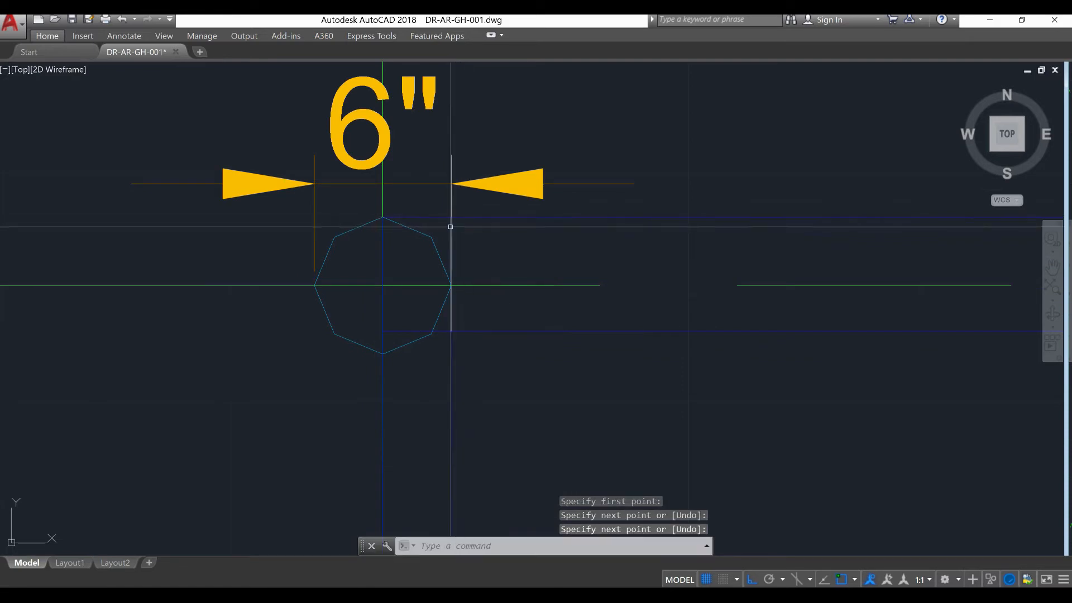
Move the vertical line 2'-5" along the axis 1' wall, away from the column.
scroll(451, 228, down, 3)
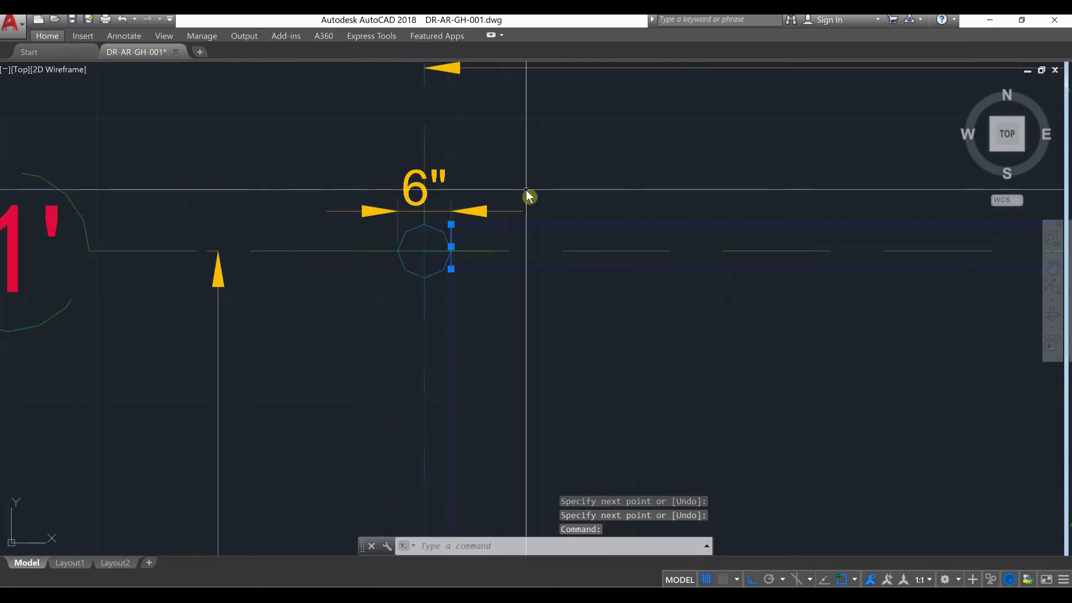
text(m)
key(Return)
click(451, 224)
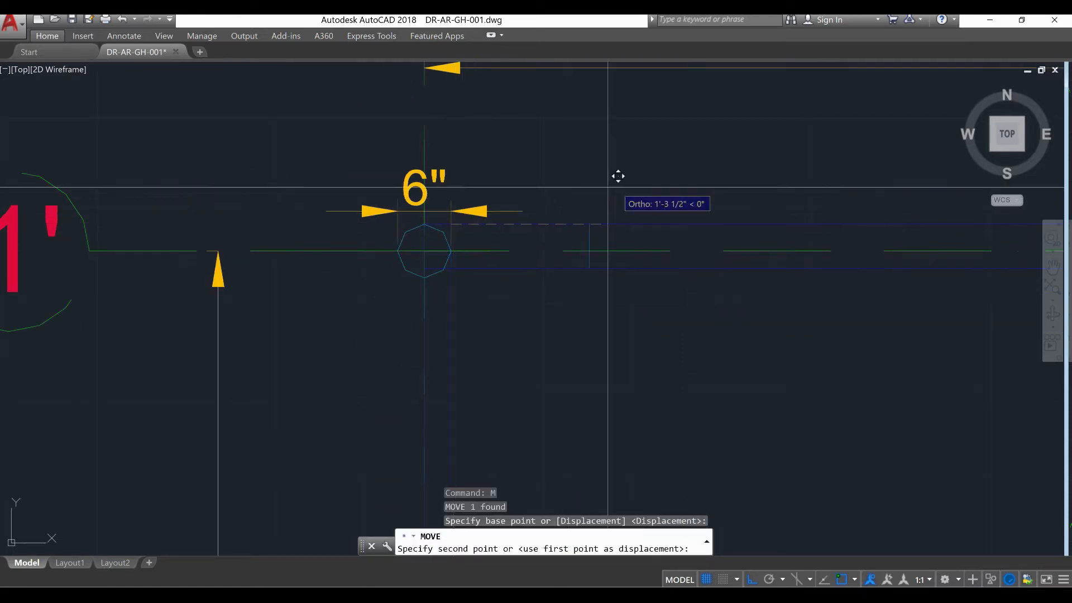
text(2'-5")
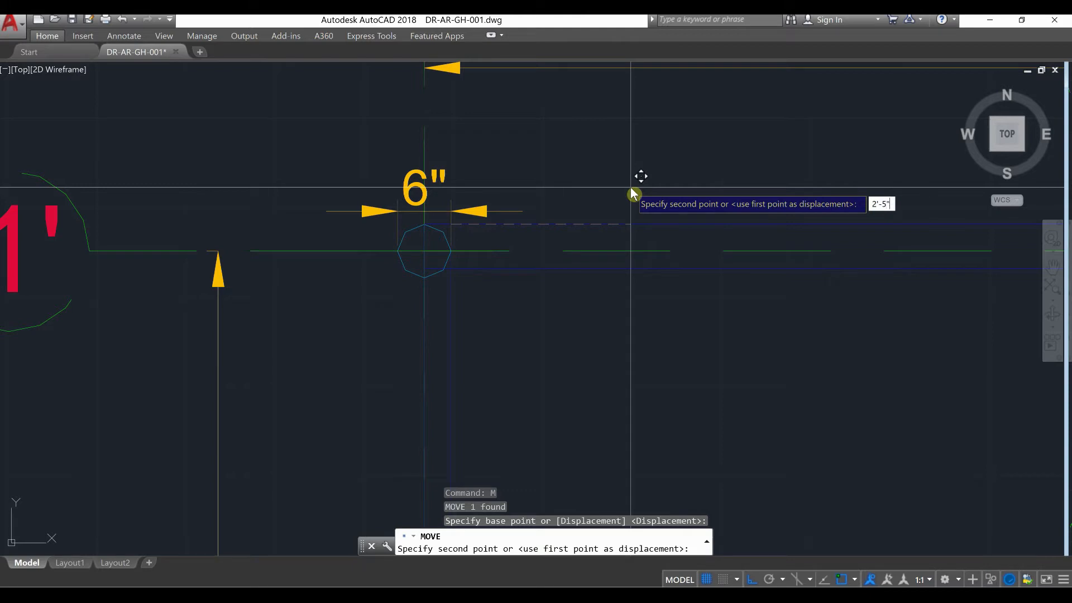
key(Return)
Trim both axis 1' wall lines between the 6" column and the vertical line to open the wall.
text(tri)
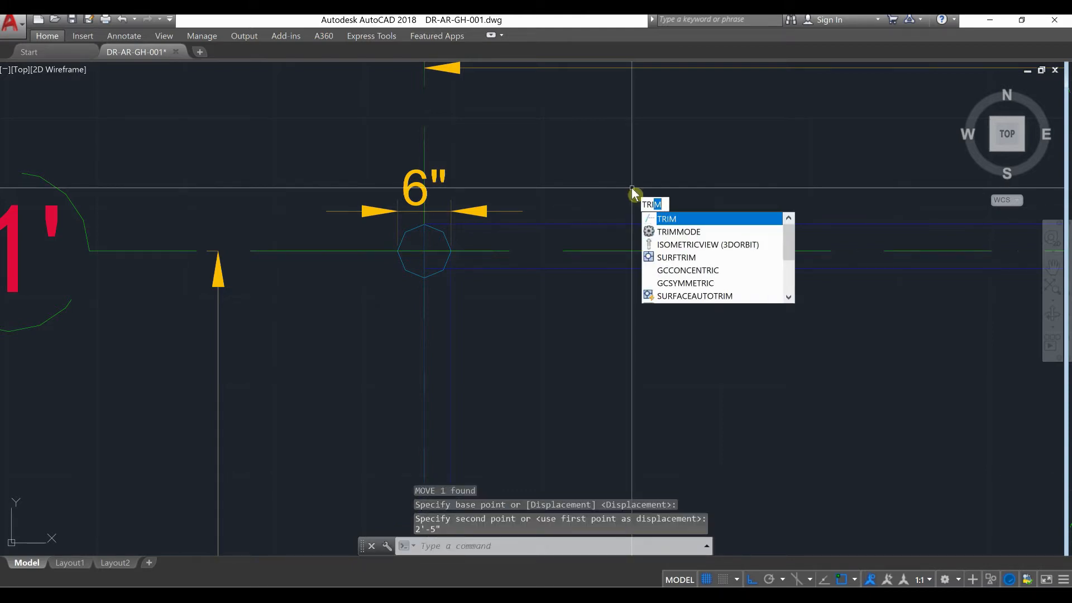
key(Return)
key(Return)
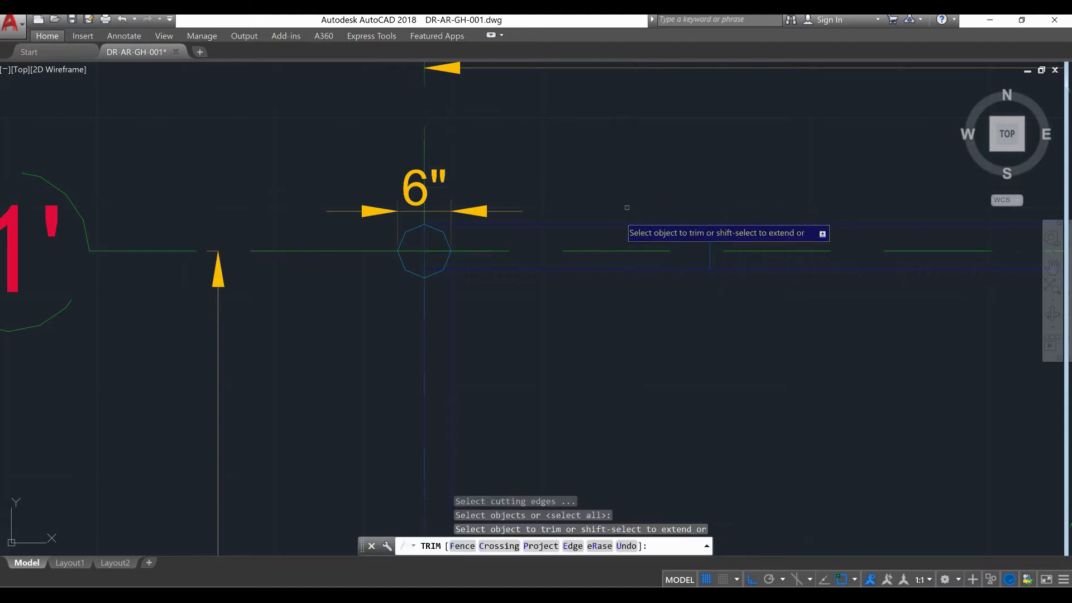
click(615, 225)
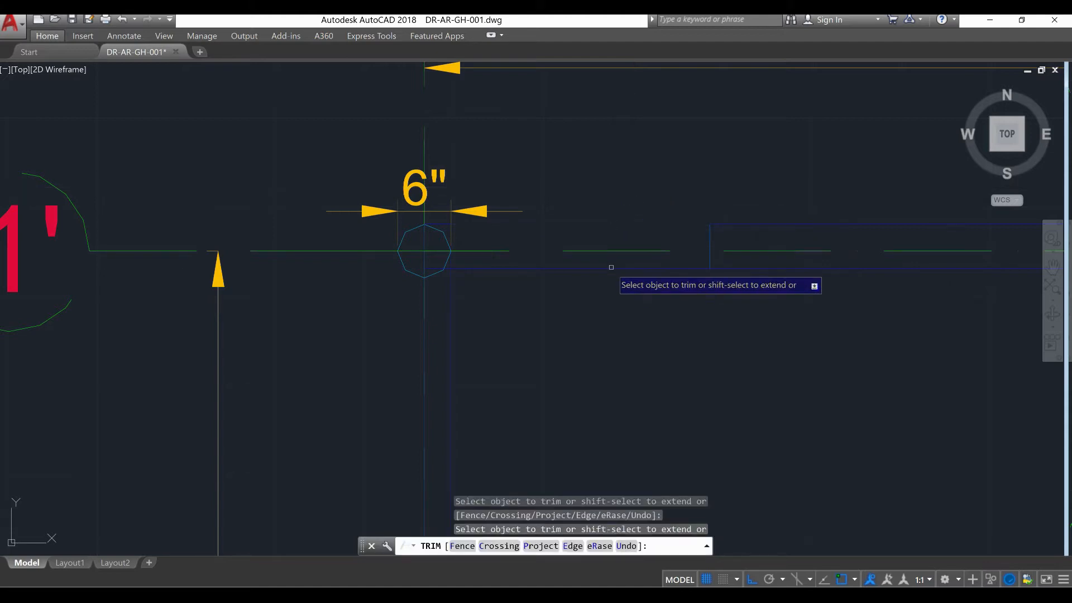
right_click(617, 212)
click(637, 218)
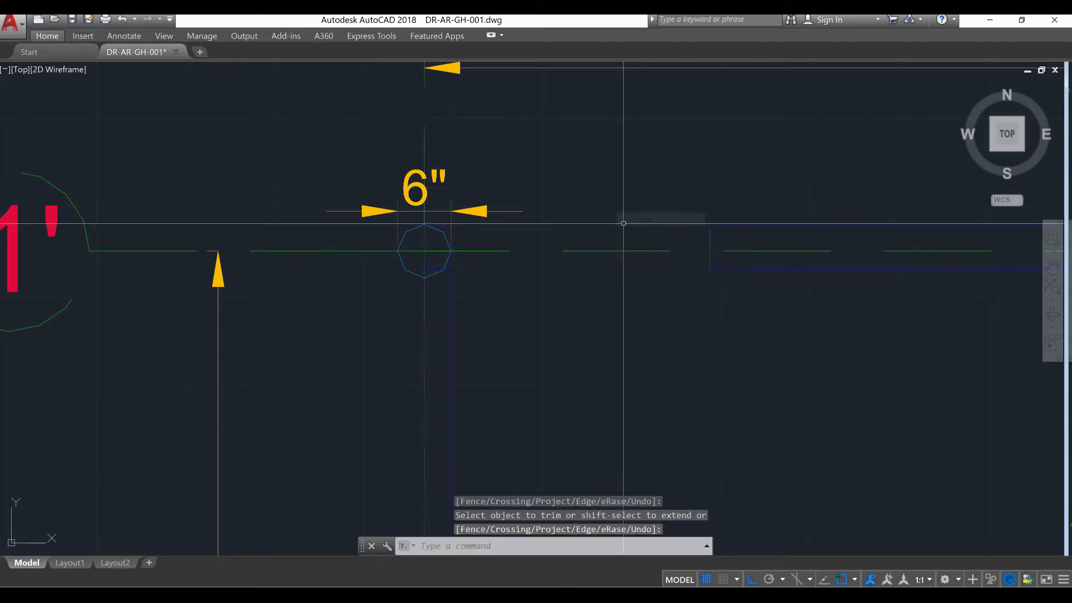
Examine the new opening on axis 1', then the reference plan's restroom wall between the 3" partition and the LAVAMOPAS room.
scroll(609, 255, down, 8)
scroll(646, 230, down, 4)
scroll(646, 229, up, 7)
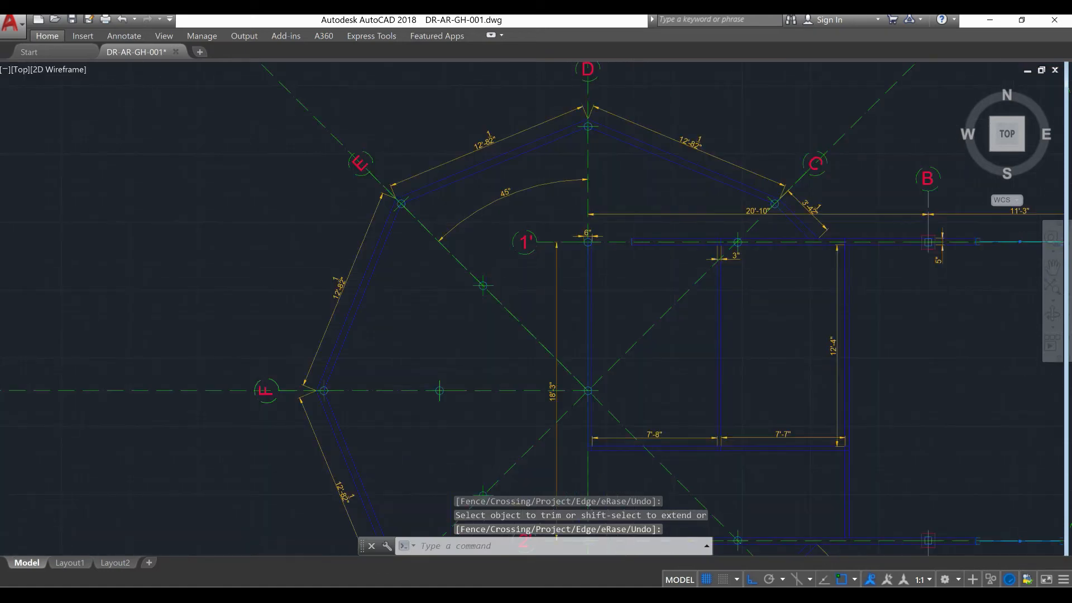
middle_drag(646, 230, 591, 277)
scroll(590, 277, up, 4)
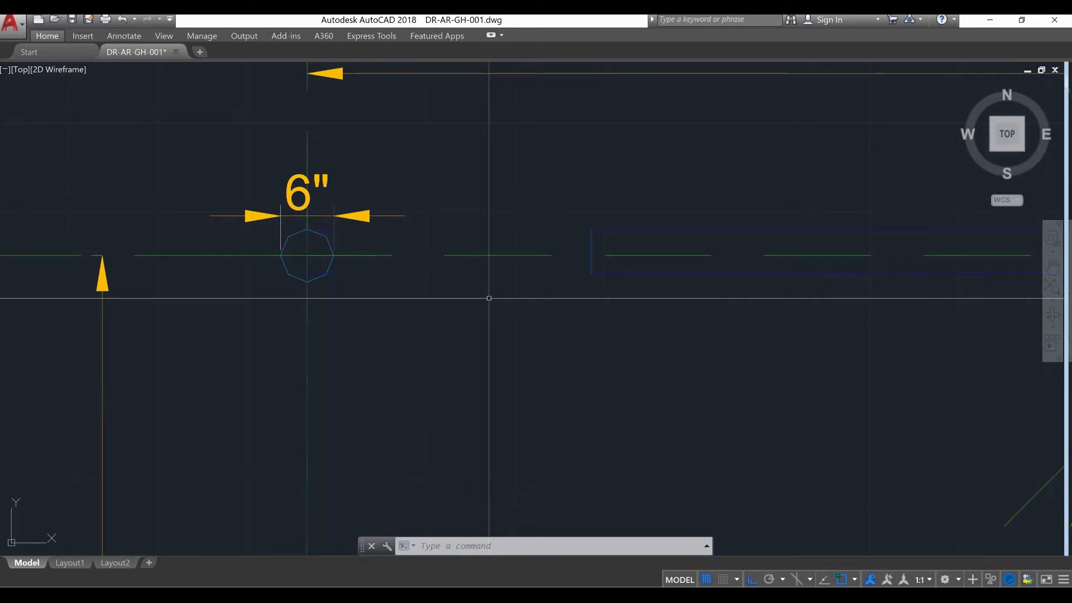
key(BackSpace)
key(Escape)
key(Escape)
scroll(730, 307, down, 8)
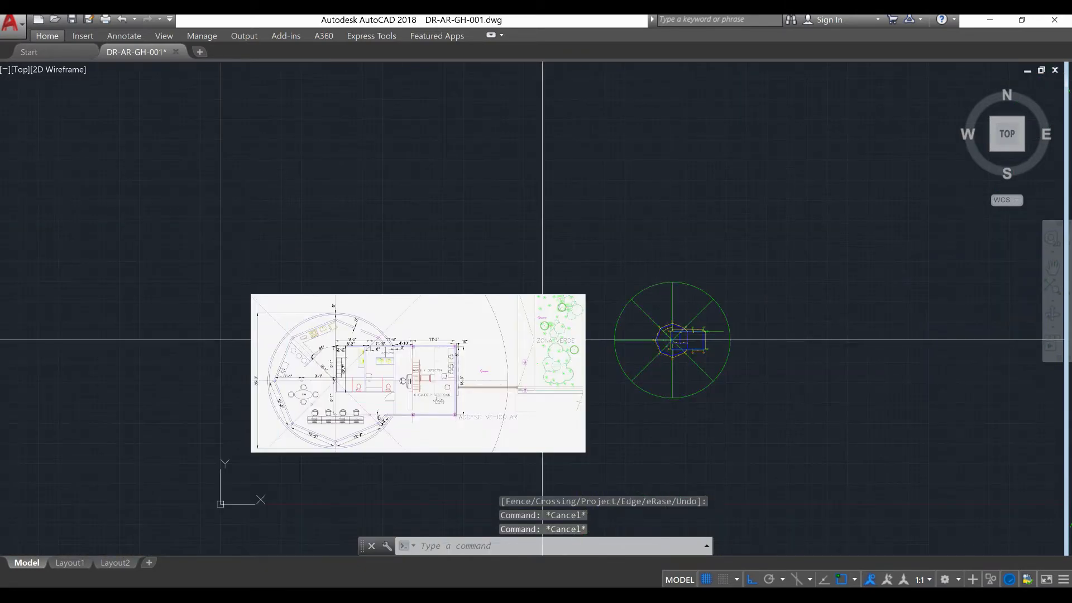
scroll(354, 366, up, 6)
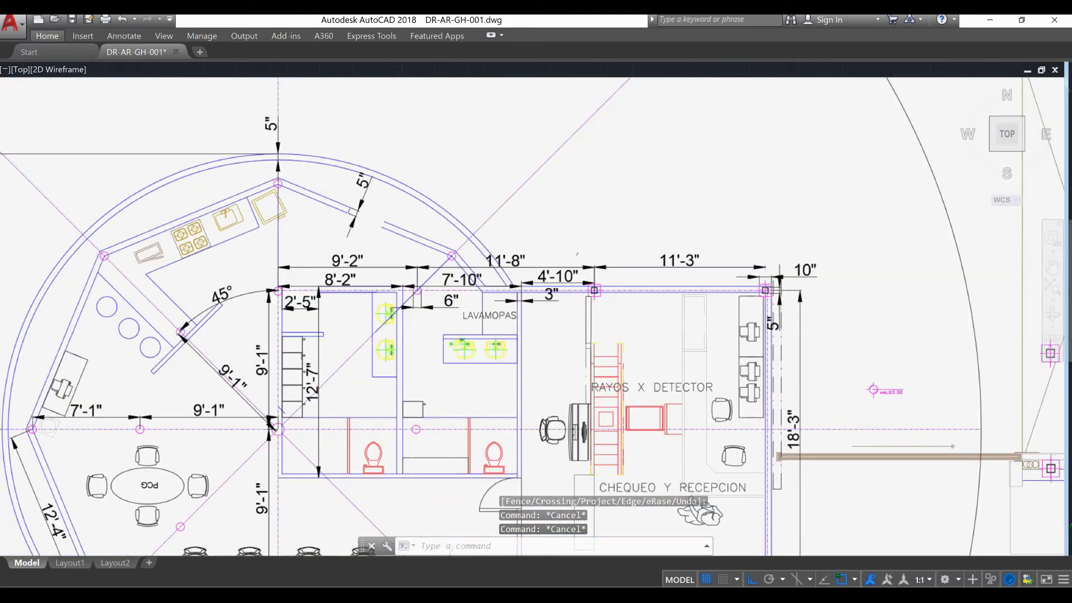
scroll(422, 333, up, 6)
middle_drag(459, 278, 459, 280)
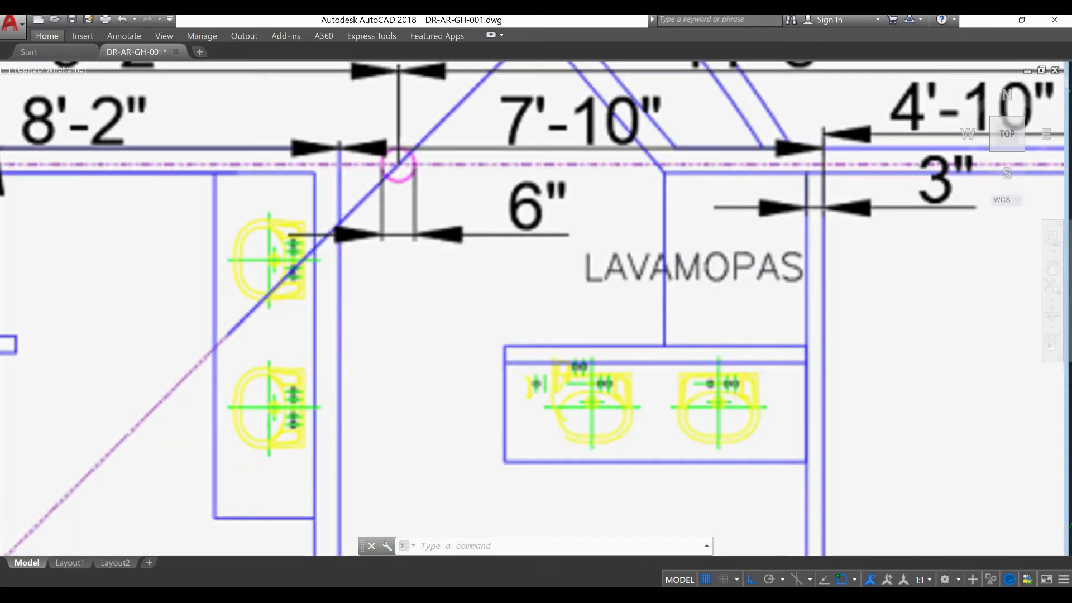
scroll(459, 273, down, 4)
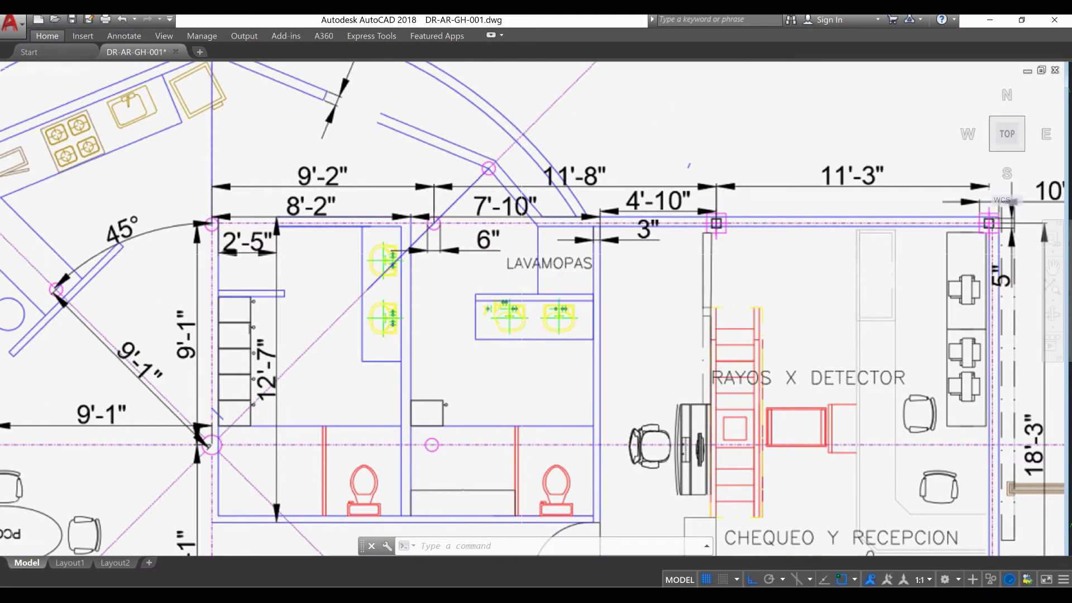
scroll(522, 255, up, 2)
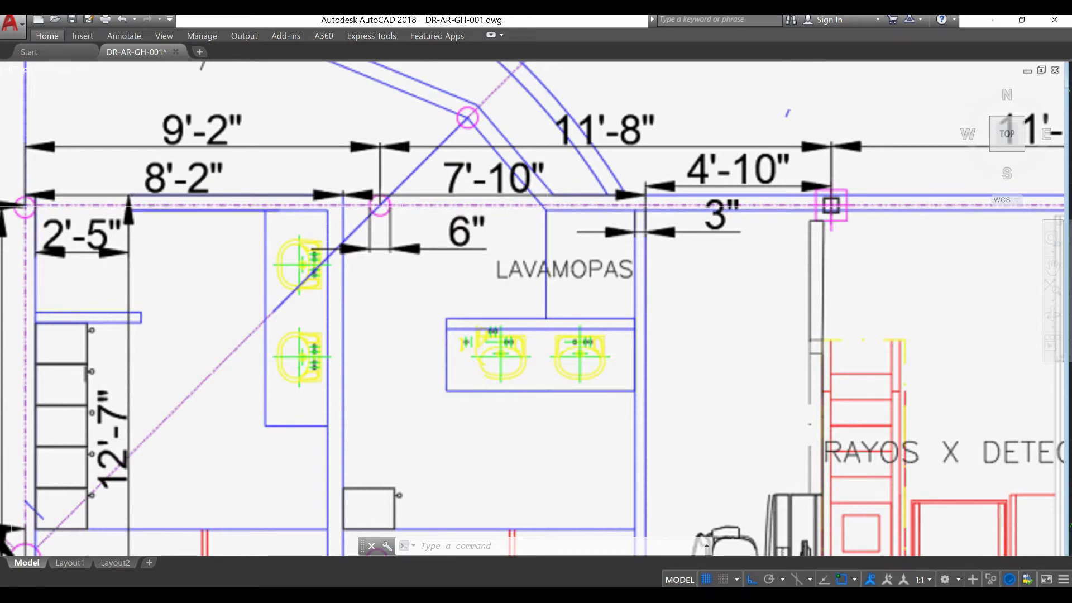
scroll(257, 236, down, 10)
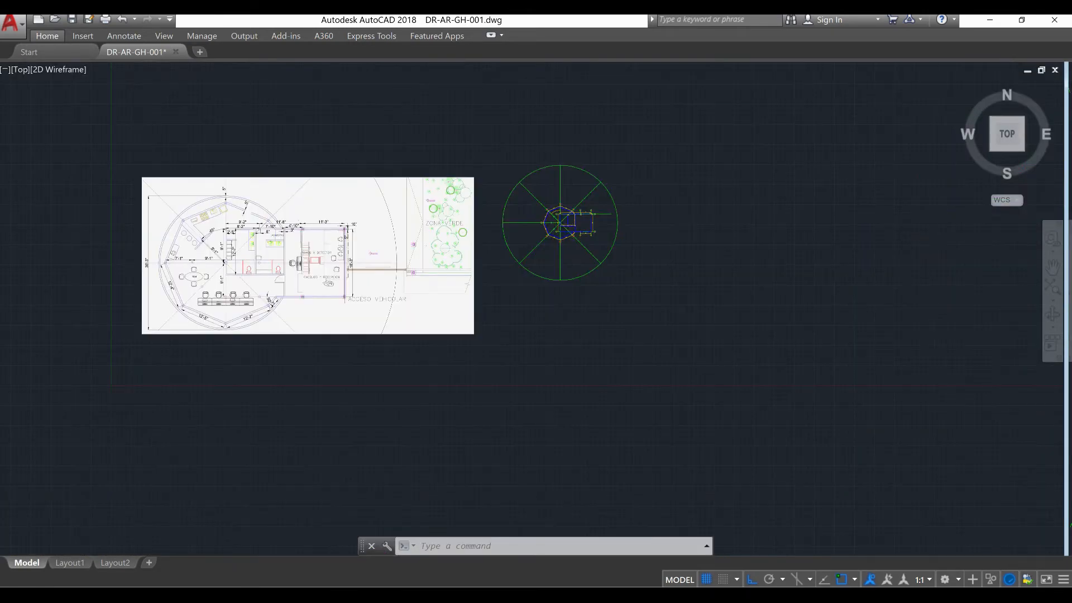
Draw a vertical line across the axis 1' wall where the inner line of the diagonal wall meets it.
scroll(368, 228, down, 1)
scroll(429, 227, up, 12)
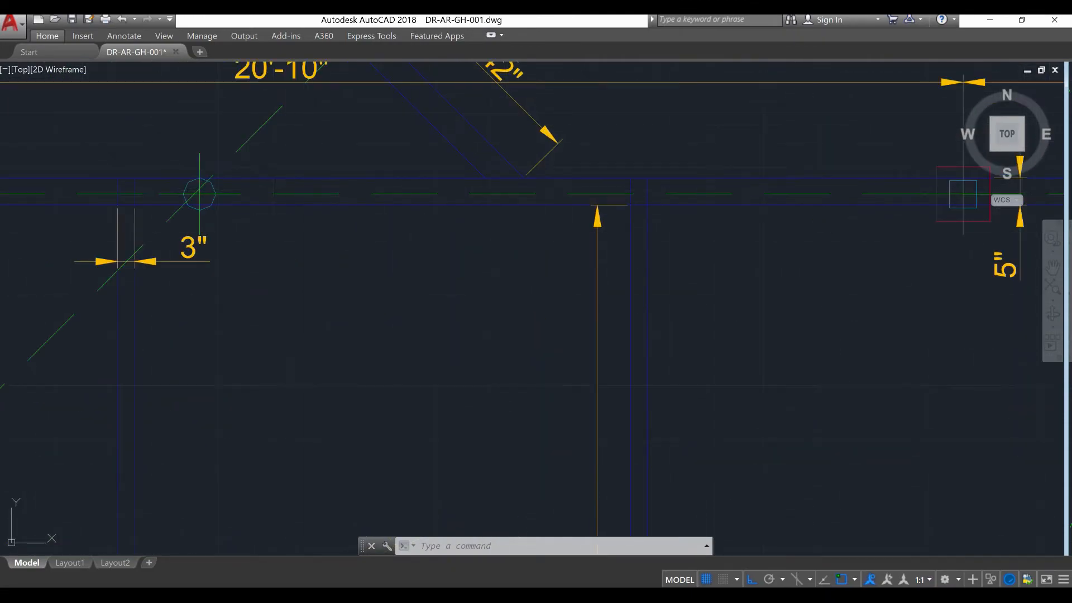
scroll(448, 134, up, 2)
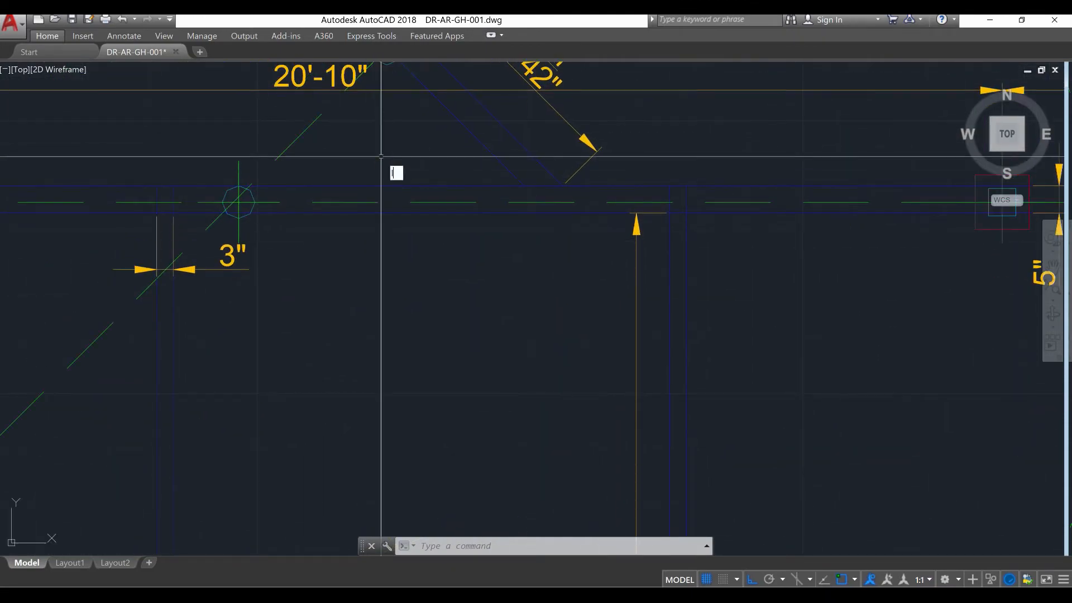
key(Return)
click(547, 186)
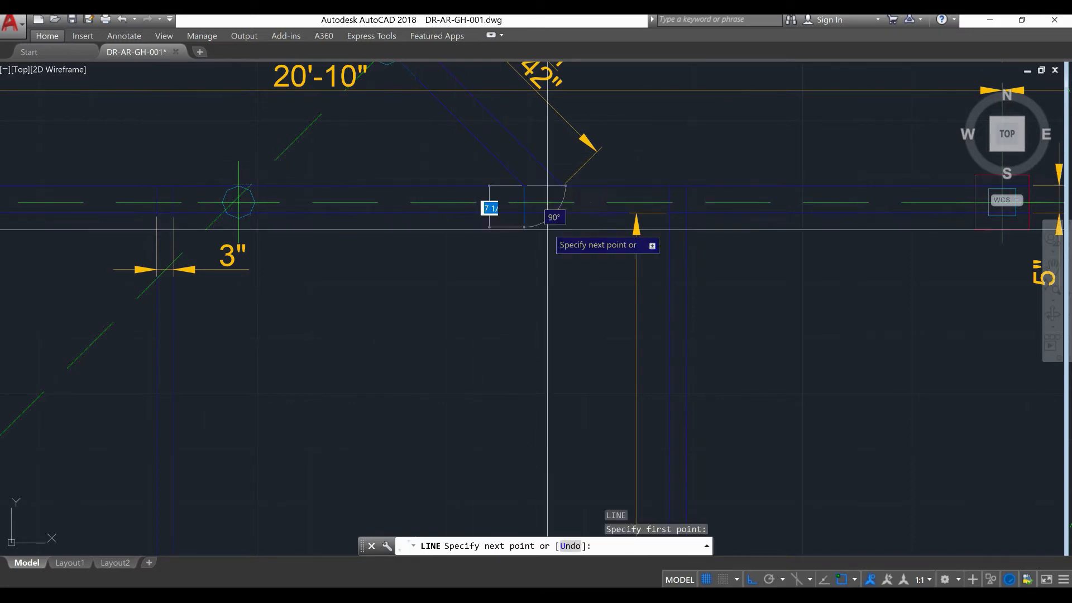
right_click(547, 195)
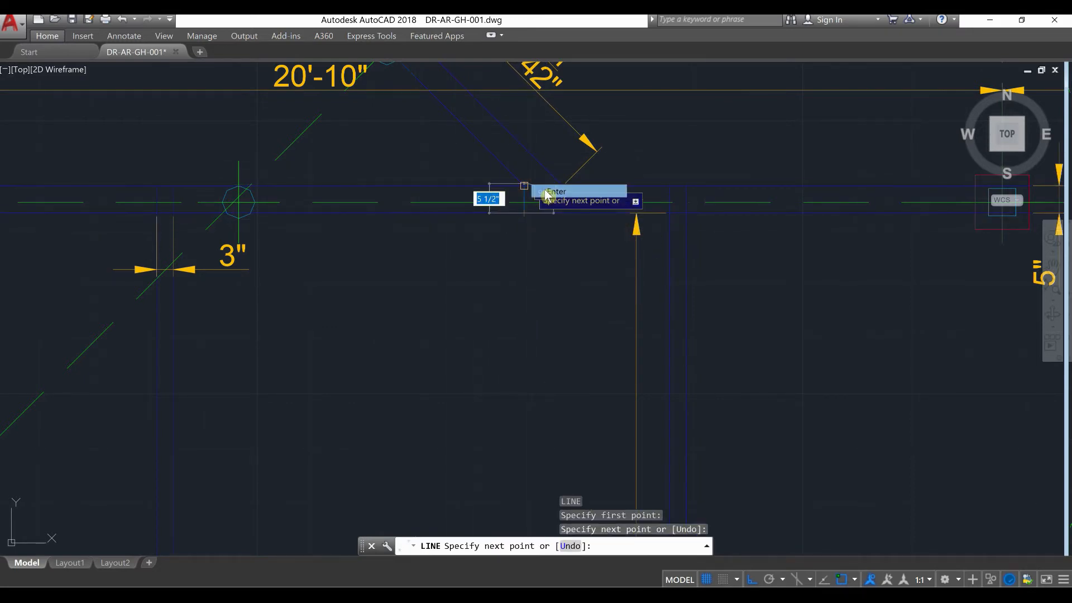
click(556, 191)
Trim both axis 1' wall lines between the 3" partition and the new vertical line, including the pieces at the round column.
scroll(244, 235, up, 6)
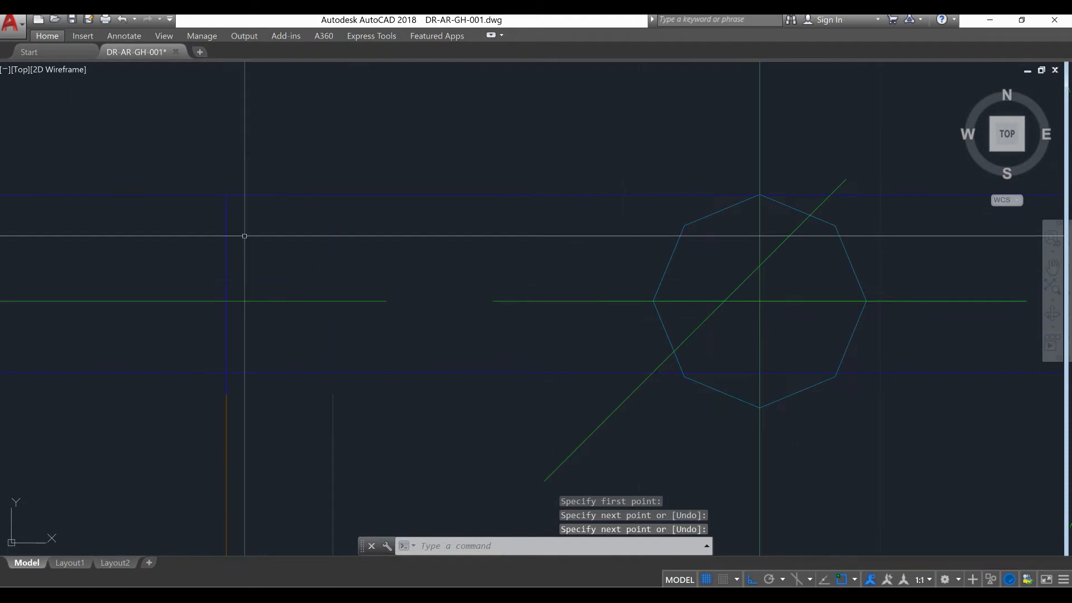
scroll(237, 235, down, 8)
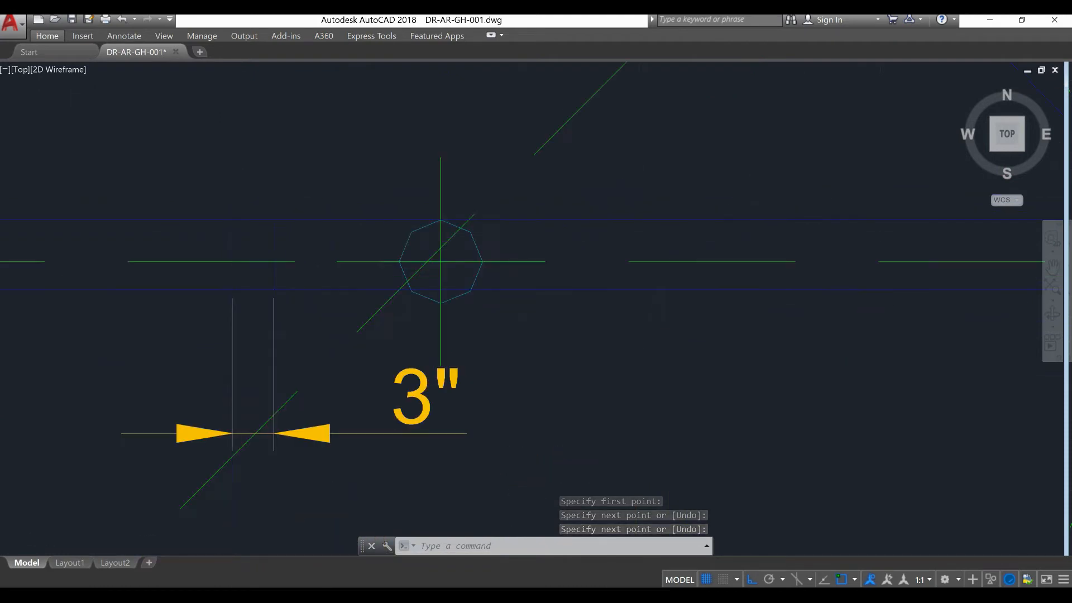
text(tr)
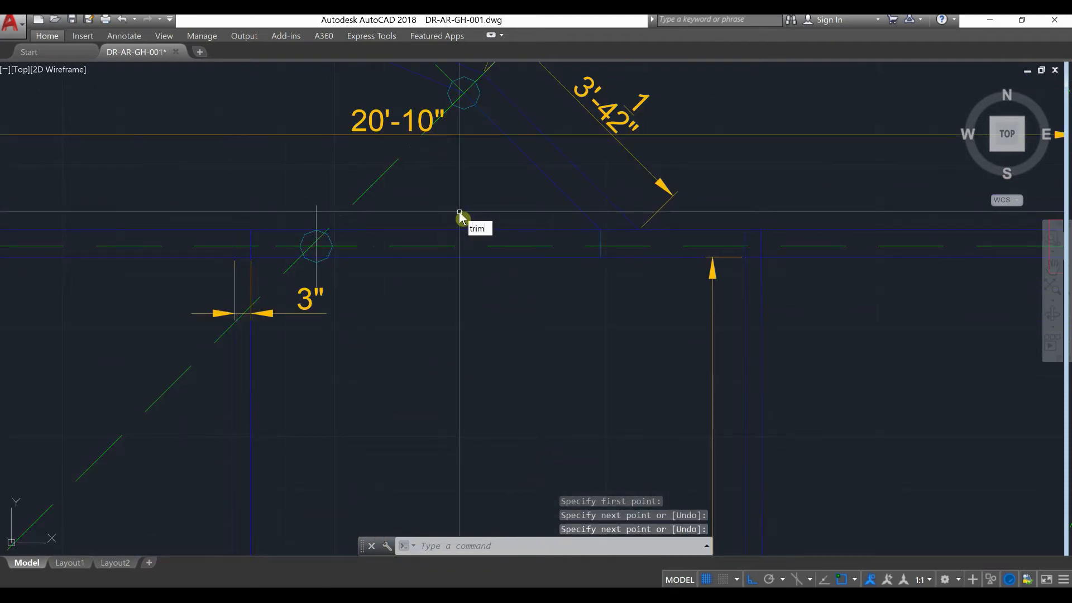
text(im)
key(Return)
key(Return)
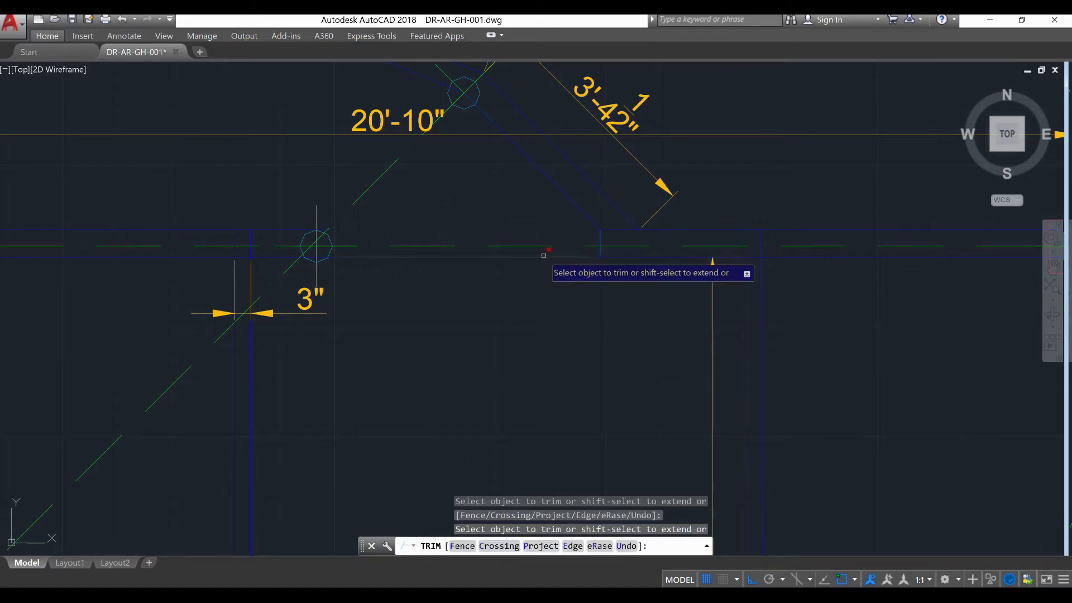
scroll(304, 267, up, 4)
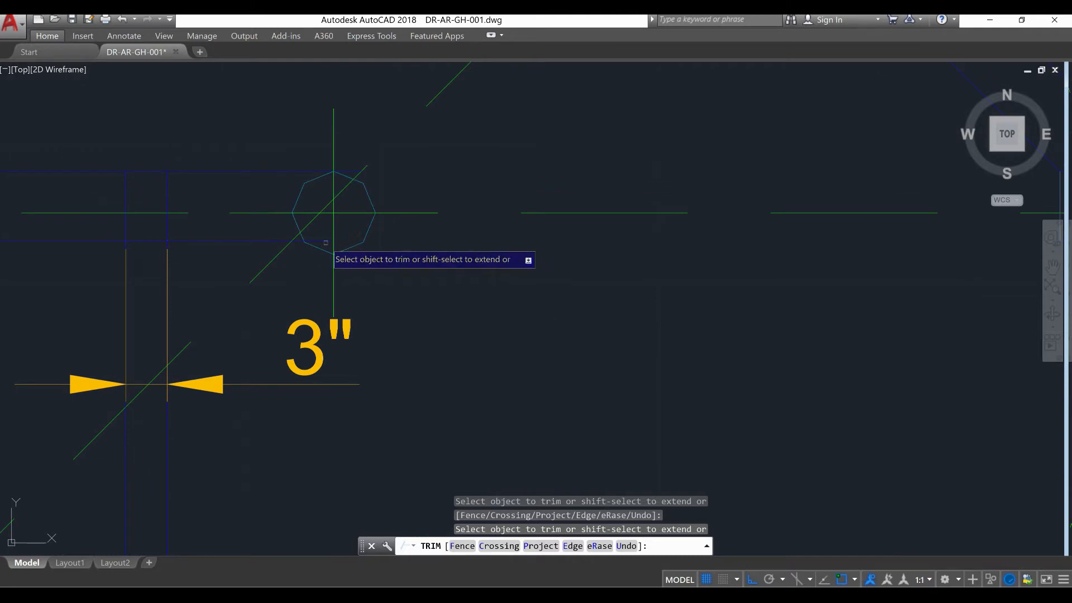
scroll(299, 240, up, 2)
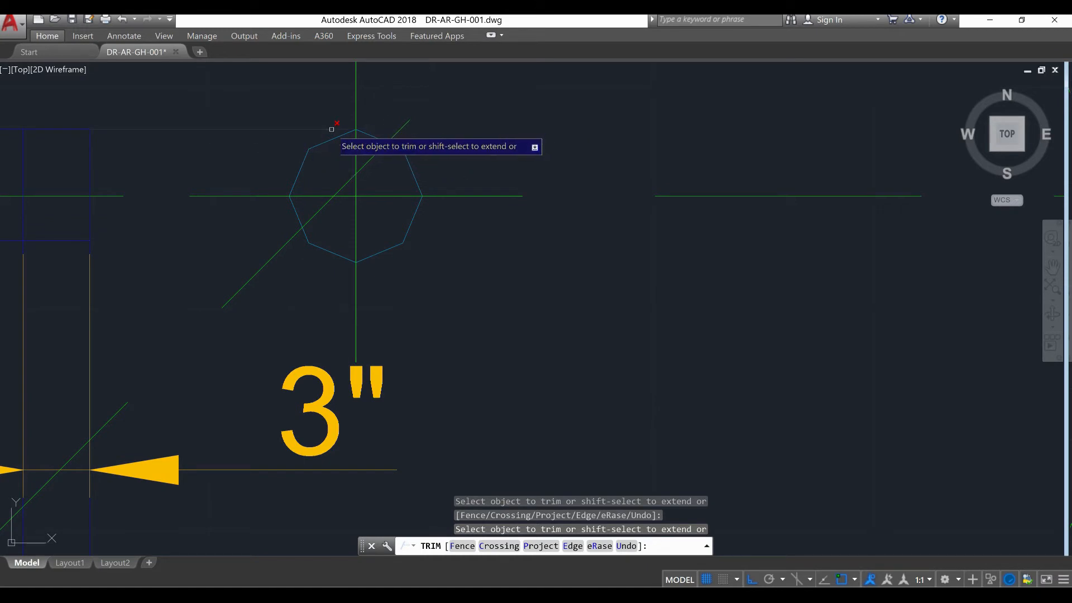
right_click(300, 116)
click(313, 122)
scroll(458, 203, down, 5)
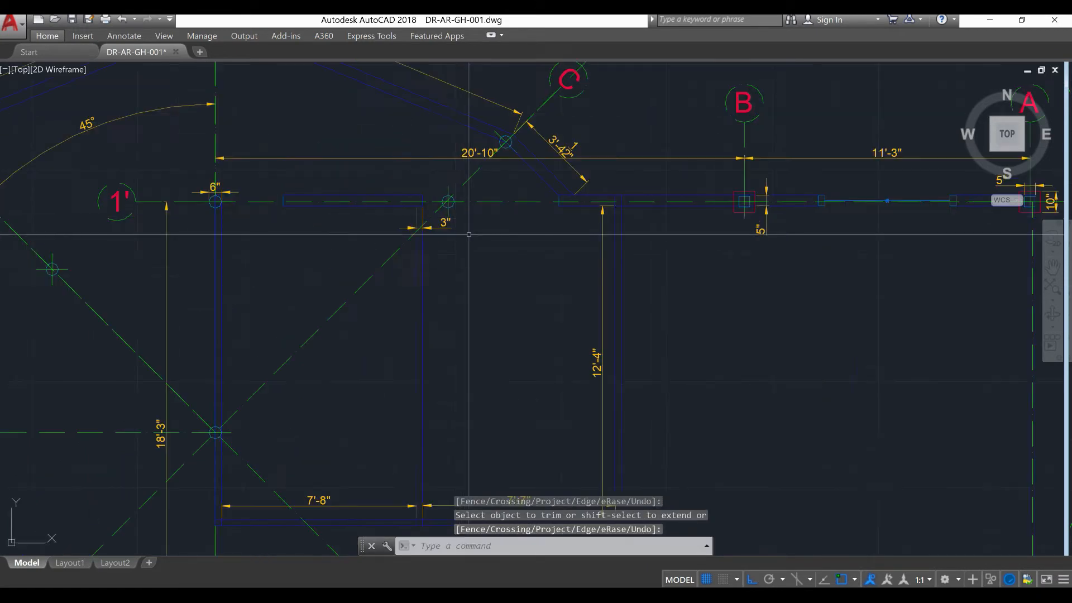
Assign the vertical line closing the axis 1' wall at the diagonal wall to layer EW-001.
middle_drag(502, 265, 525, 271)
scroll(561, 225, up, 10)
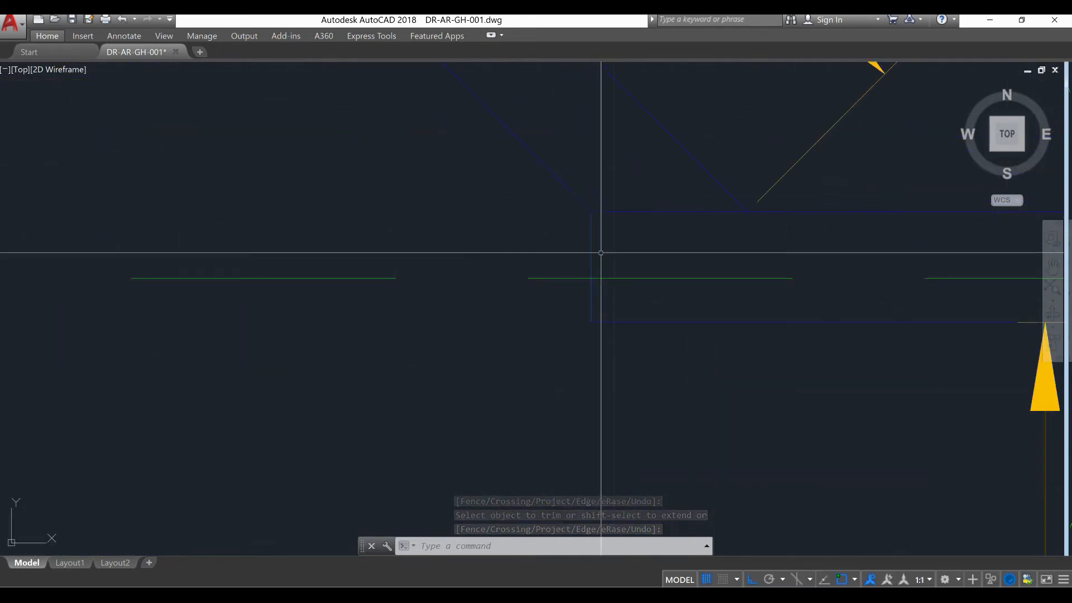
click(605, 239)
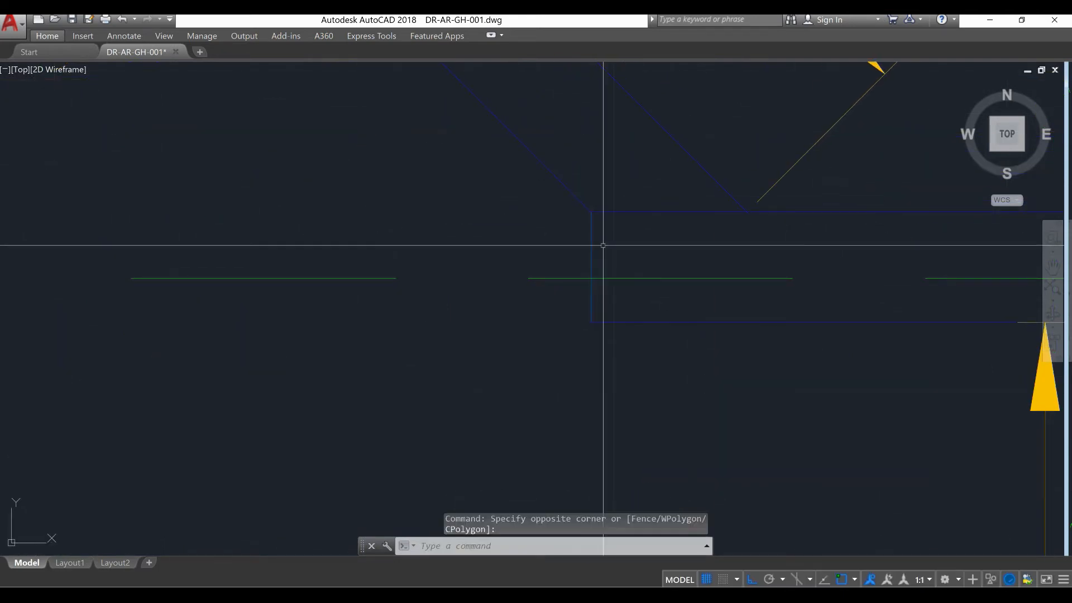
scroll(600, 246, down, 4)
scroll(327, 243, up, 4)
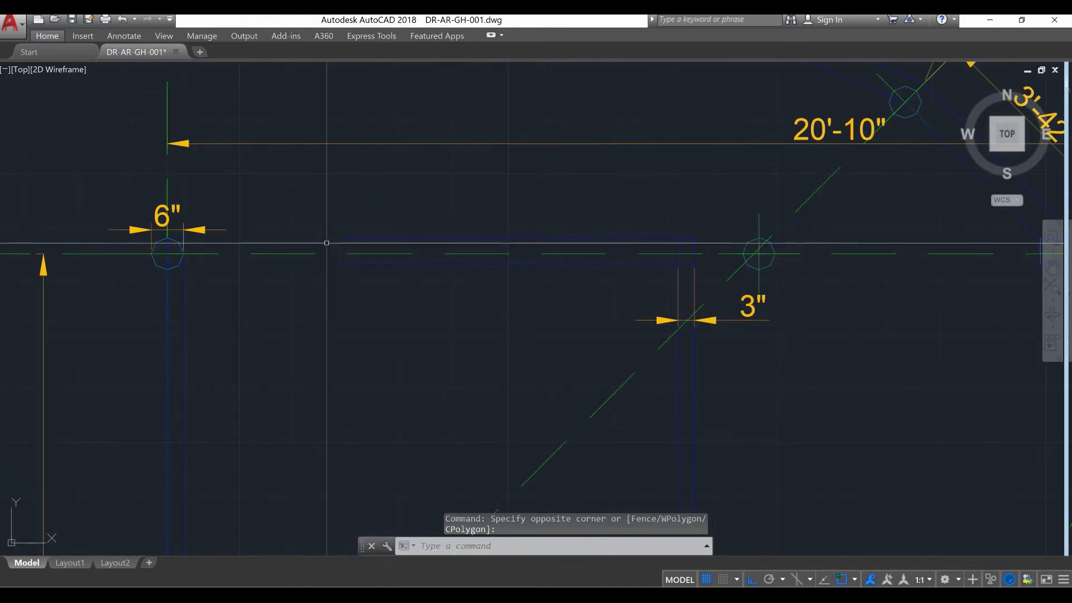
click(491, 36)
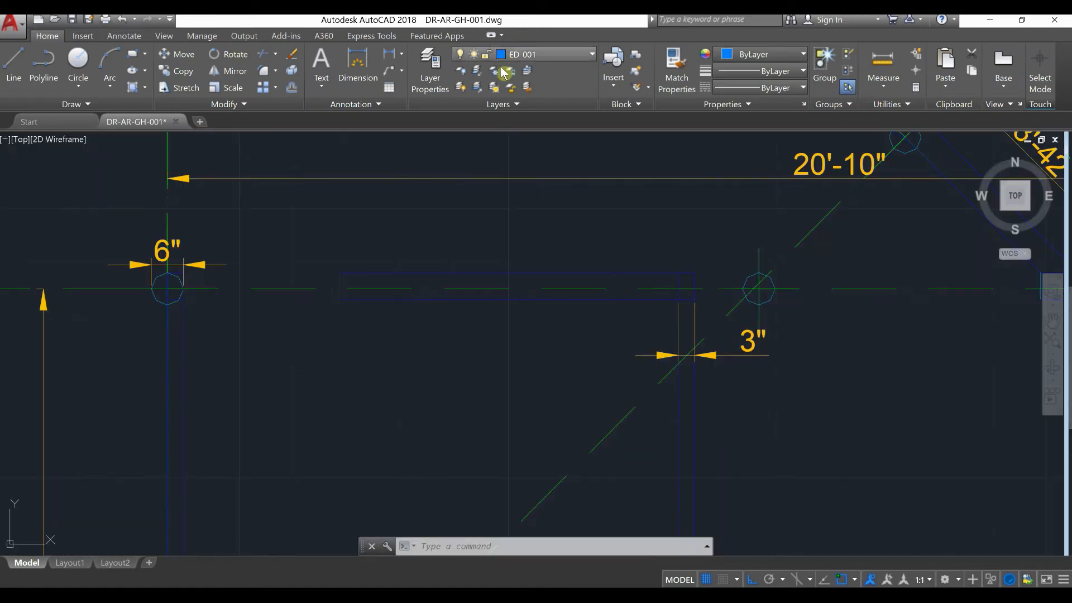
scroll(328, 284, up, 6)
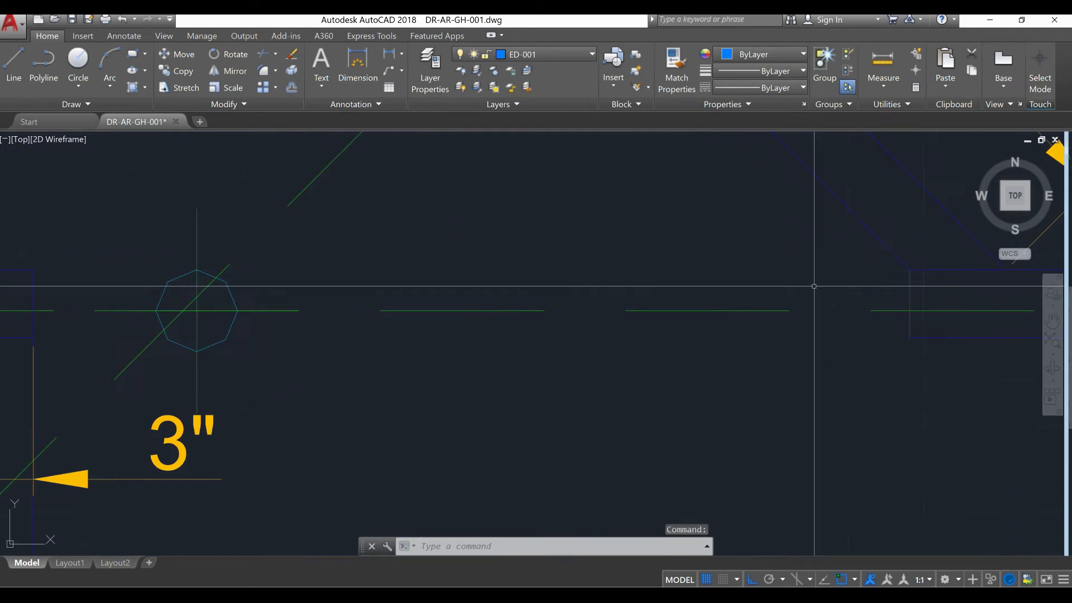
click(909, 287)
click(522, 54)
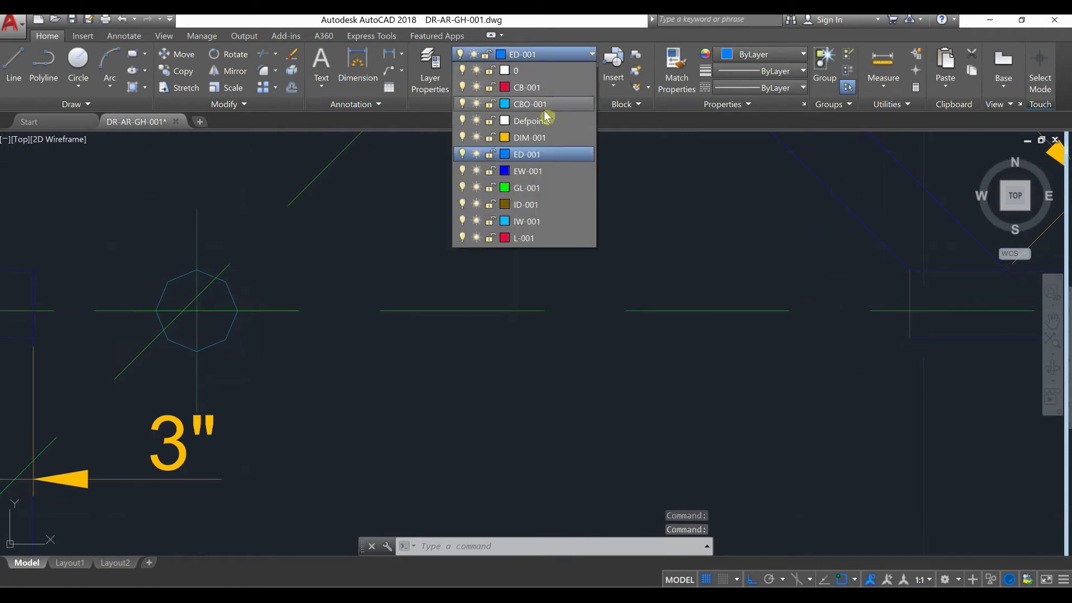
click(553, 177)
key(Escape)
scroll(632, 256, down, 2)
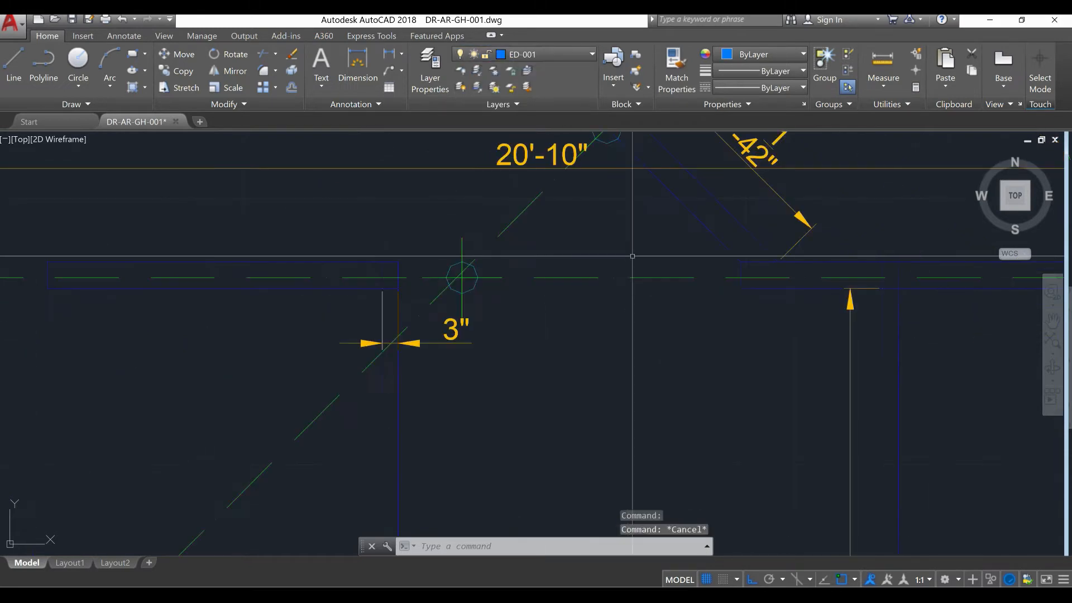
Examine both openings in the axis 1' wall and the surrounding restroom walls.
scroll(710, 273, down, 3)
scroll(584, 279, up, 3)
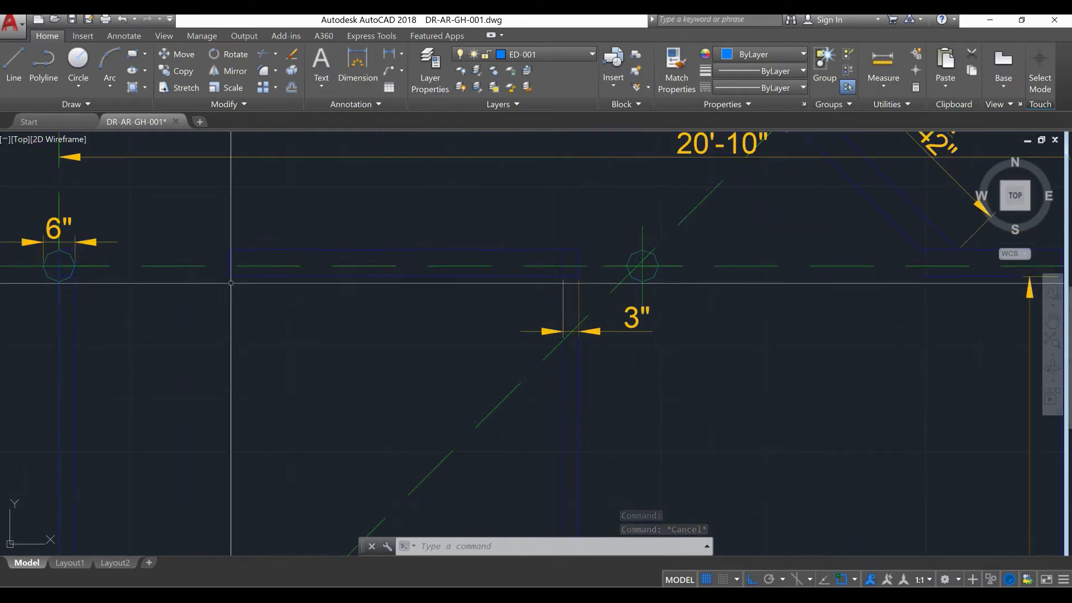
scroll(391, 276, down, 4)
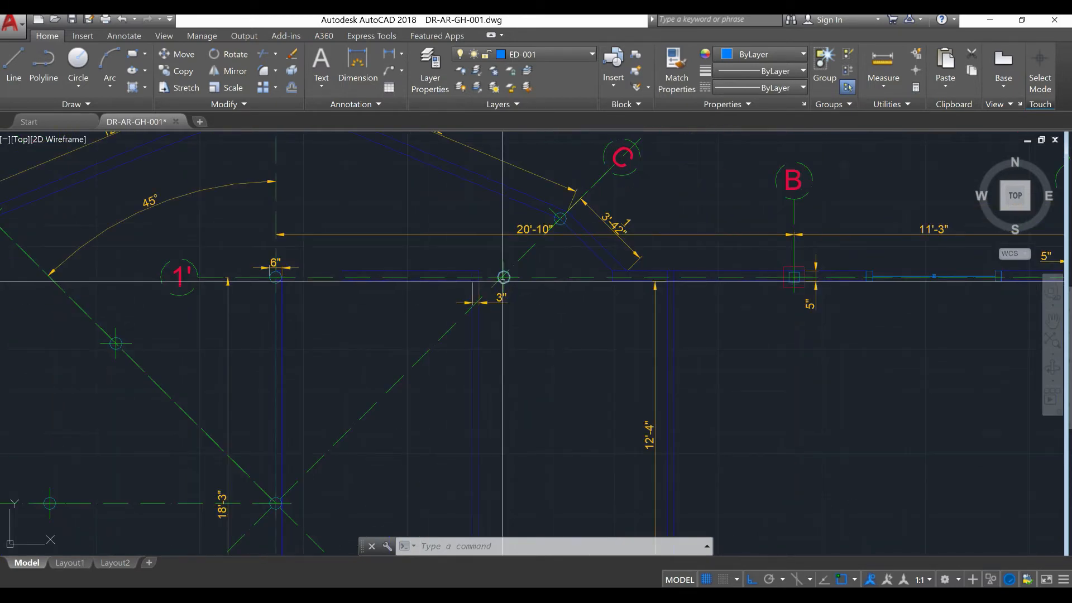
scroll(507, 319, down, 2)
middle_drag(508, 319, 469, 255)
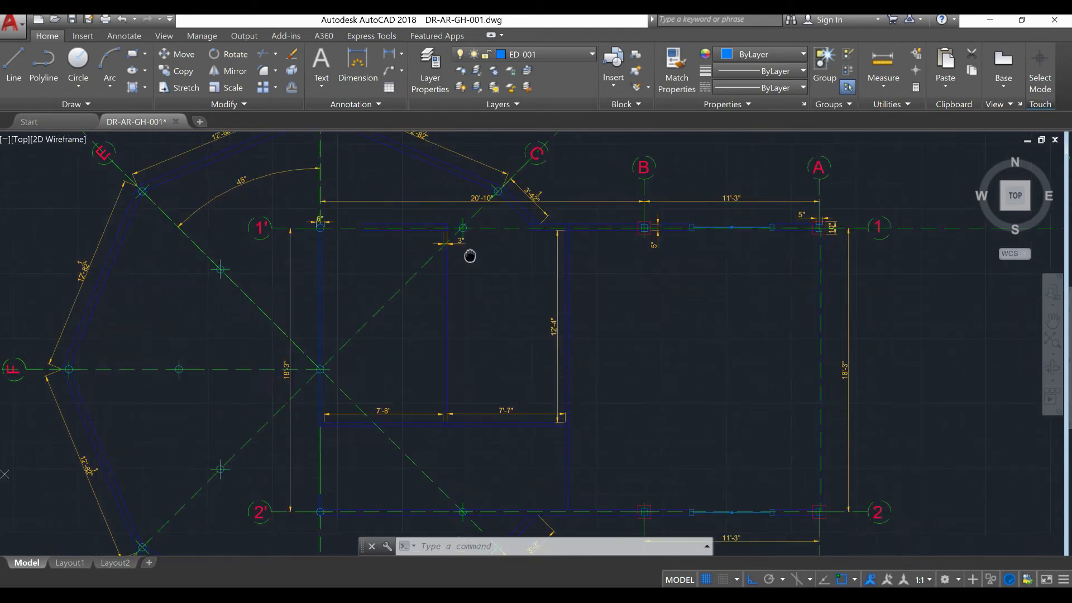
scroll(372, 215, up, 5)
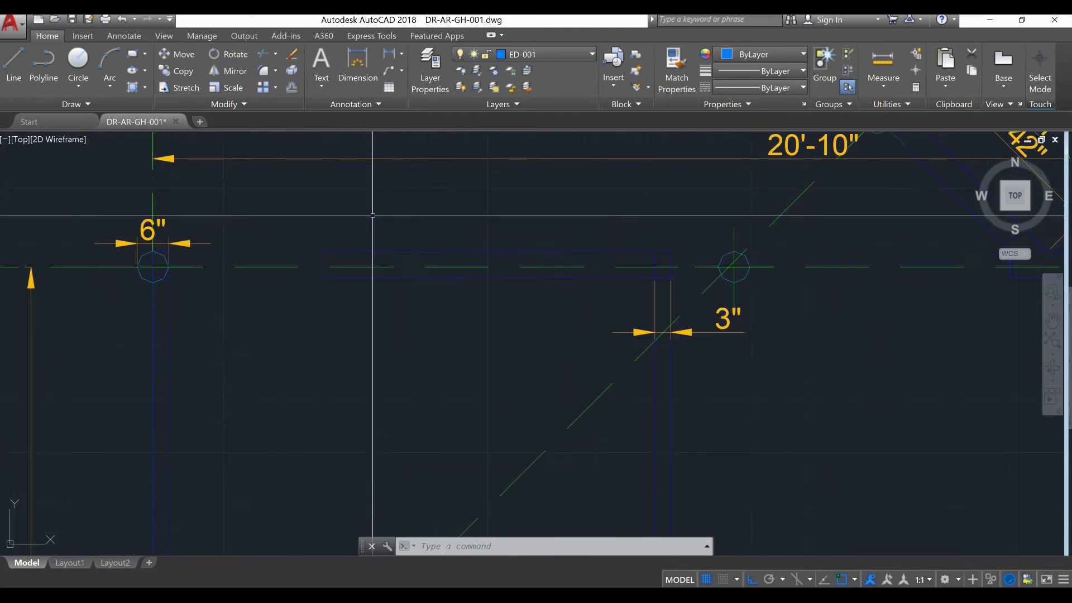
scroll(386, 212, down, 4)
middle_drag(510, 301, 506, 335)
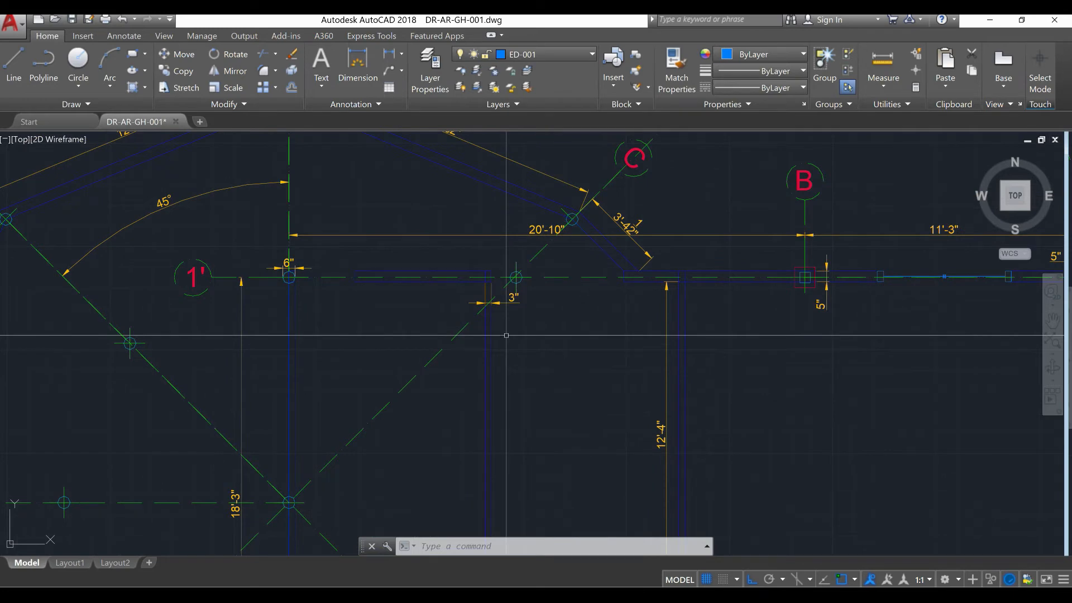
Make DIM-001 the current layer and dimension the axis 1' opening from the round column's edge to the start of the wall.
click(565, 65)
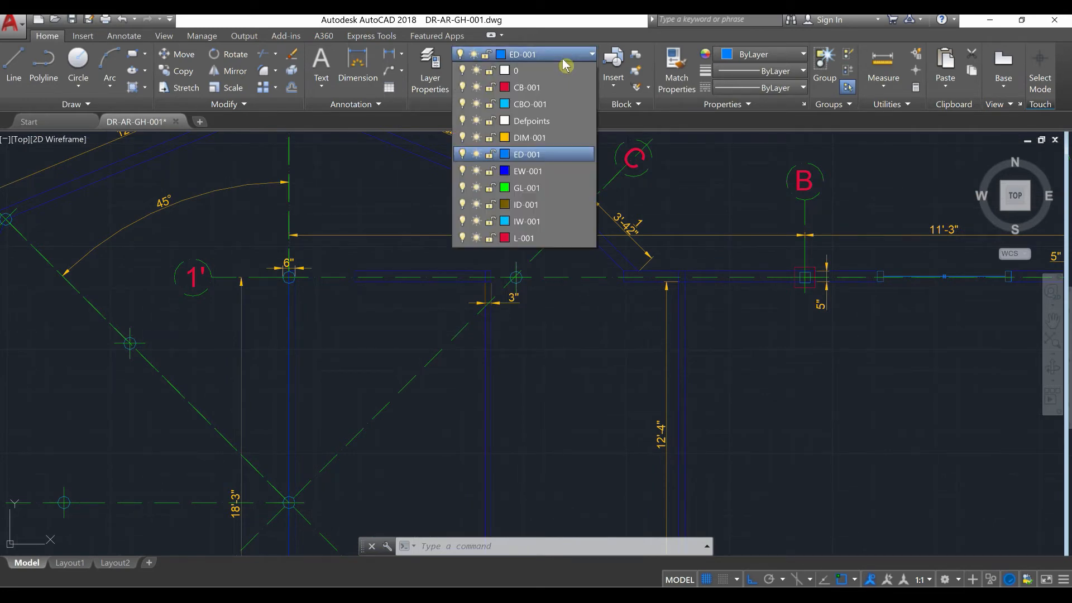
click(556, 138)
scroll(304, 293, up, 4)
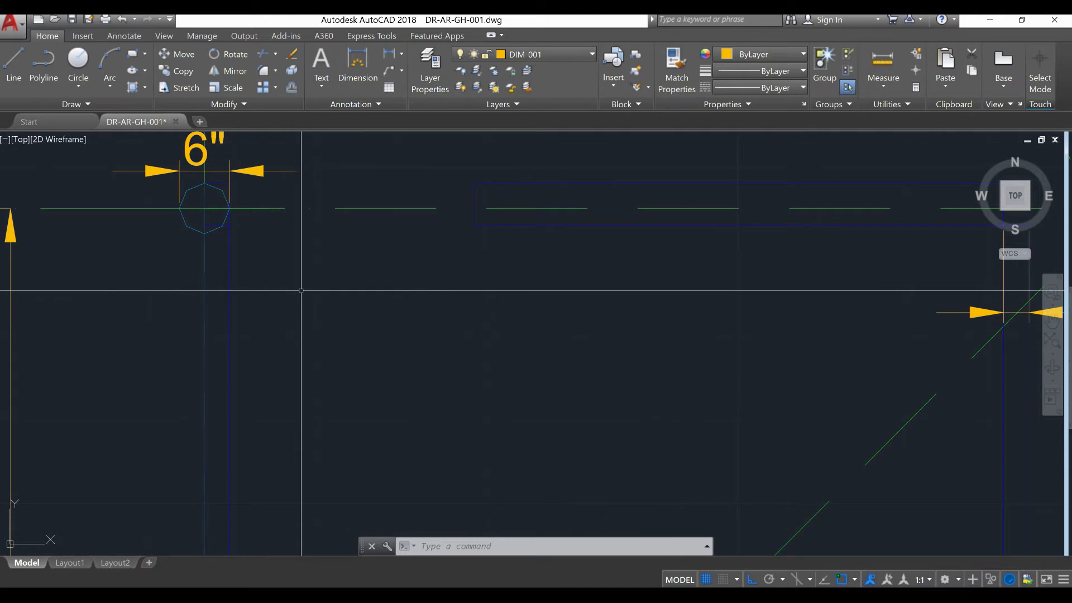
text(dim)
key(Return)
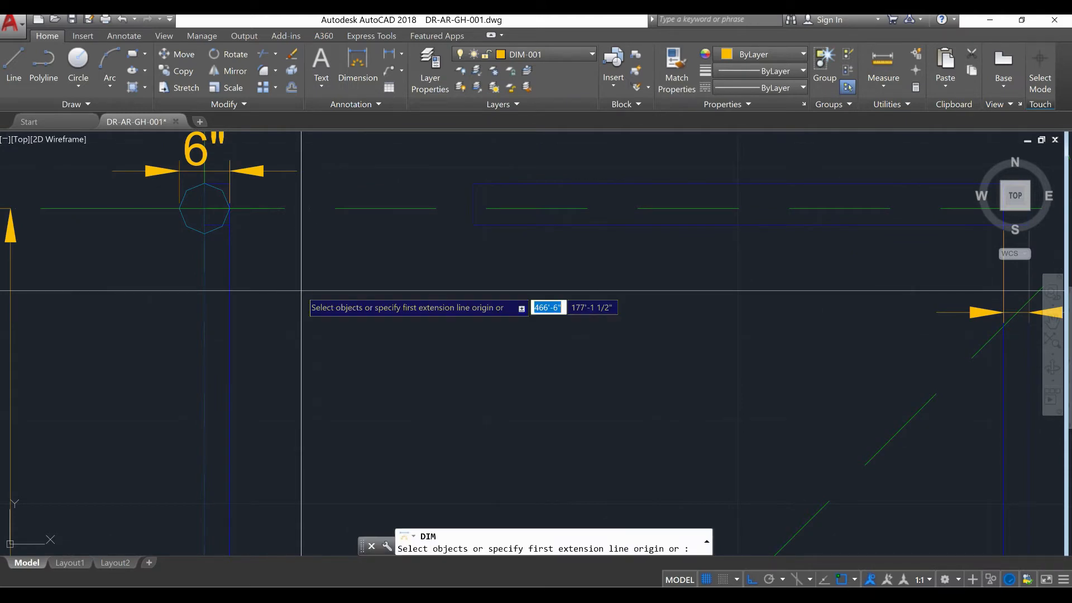
click(229, 209)
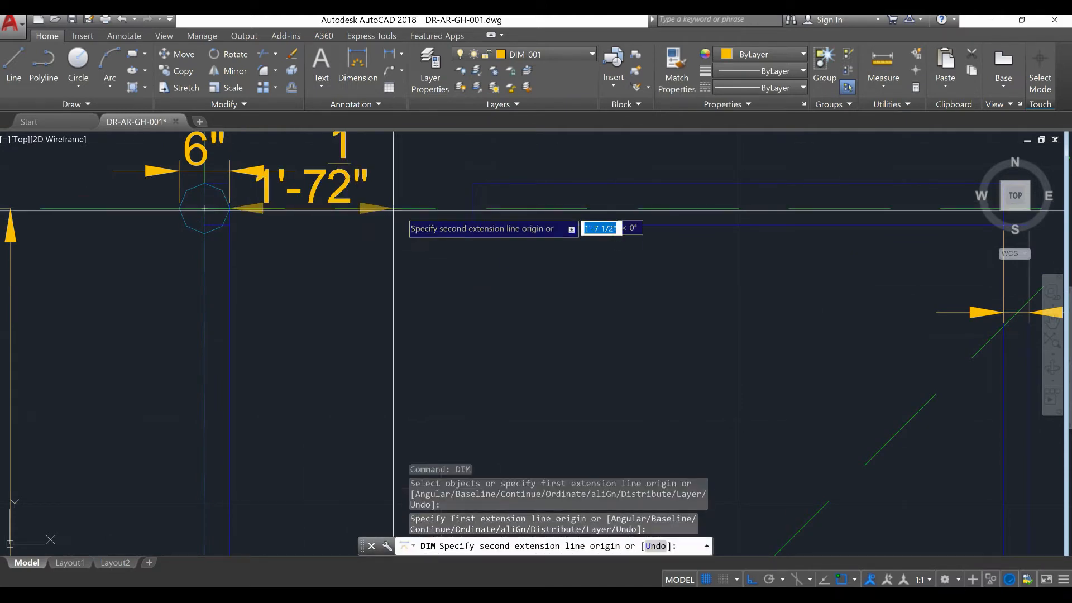
click(469, 210)
click(469, 210)
Dimension the second axis 1' opening from the 3" partition to the line closing the wall at the diagonal wall.
scroll(382, 279, down, 6)
scroll(508, 276, up, 8)
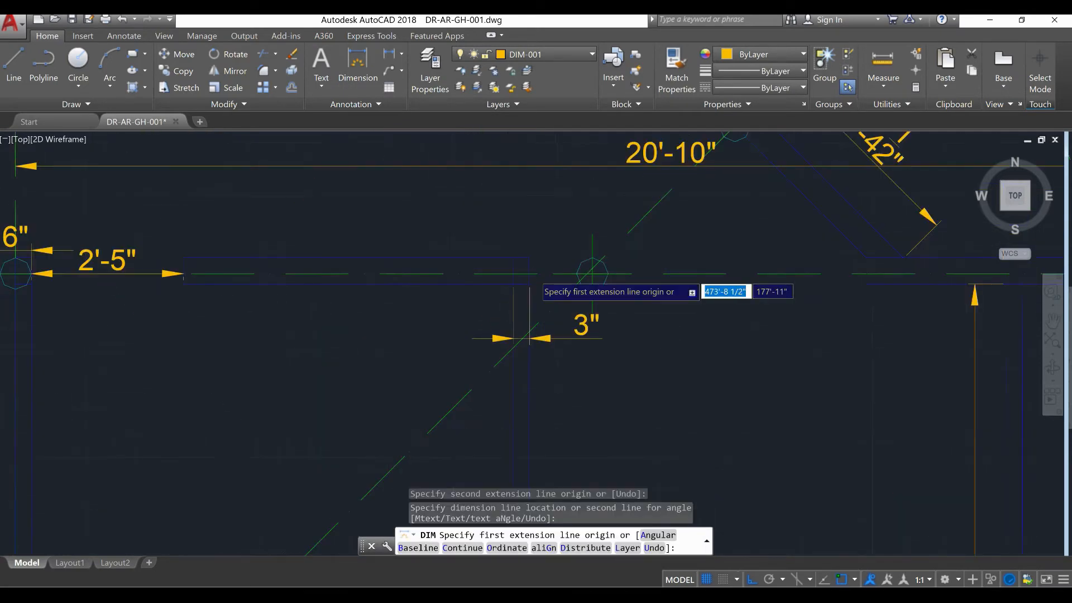
click(525, 275)
scroll(522, 278, down, 6)
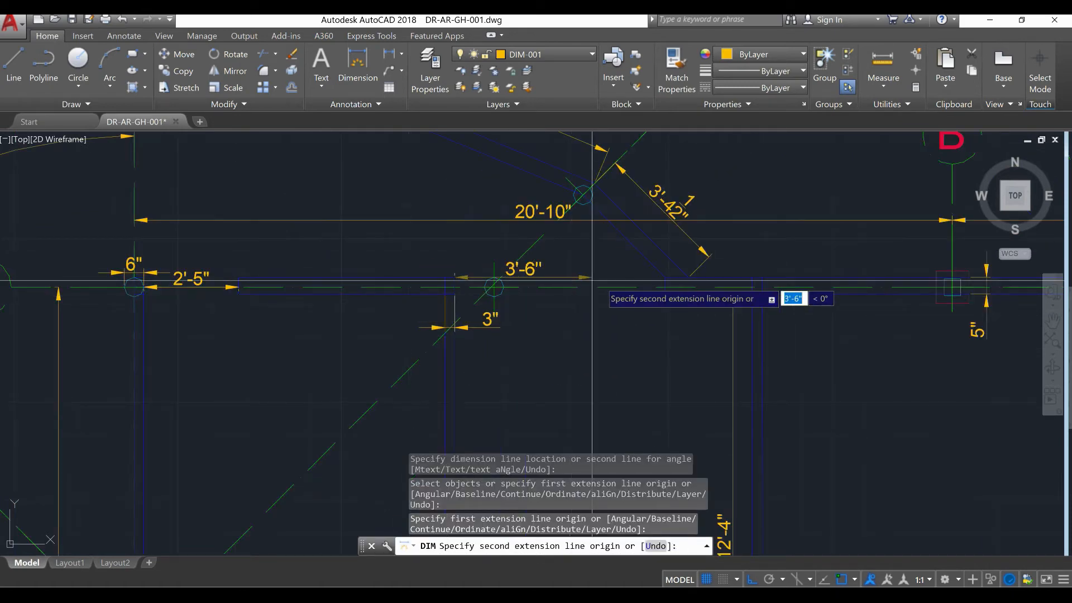
scroll(637, 286, up, 4)
click(699, 263)
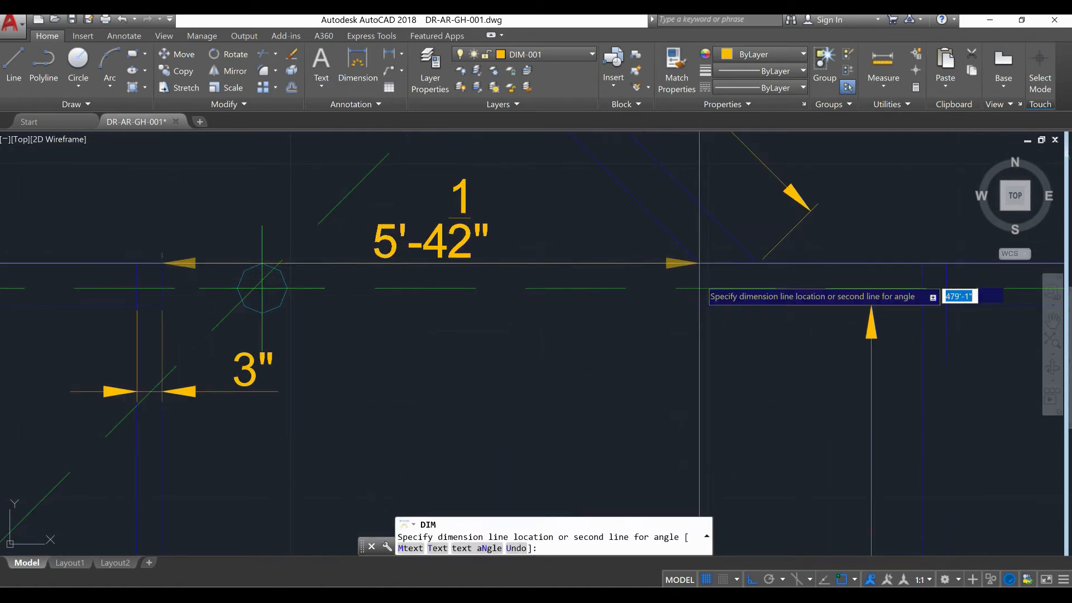
click(664, 283)
right_click(666, 282)
click(680, 285)
scroll(537, 329, down, 5)
Examine the overall floor plan and the axis A wall between axes 1 and 2.
middle_drag(537, 366, 430, 270)
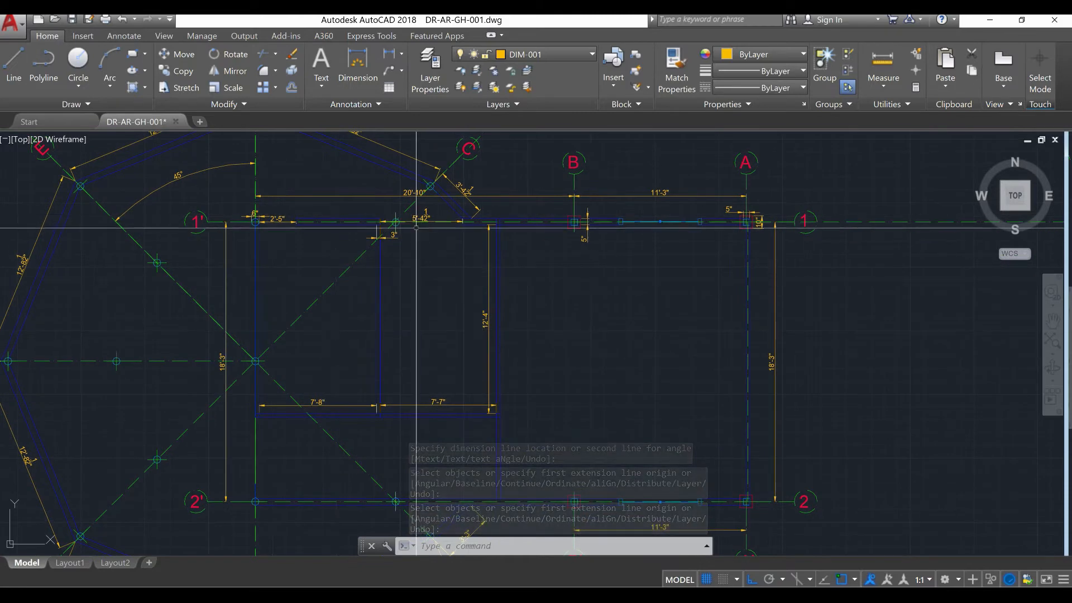
scroll(447, 245, up, 2)
middle_drag(446, 311, 437, 268)
scroll(437, 268, down, 4)
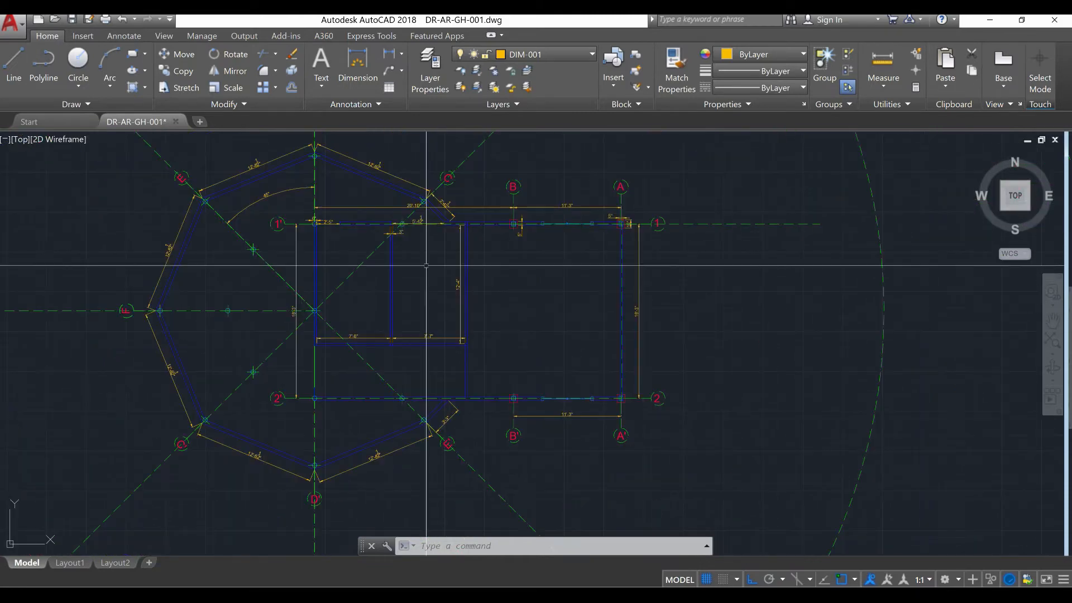
scroll(617, 268, up, 4)
mouse_move(617, 268)
middle_down()
mouse_move(611, 299)
mouse_move(579, 274)
mouse_move(577, 303)
middle_up()
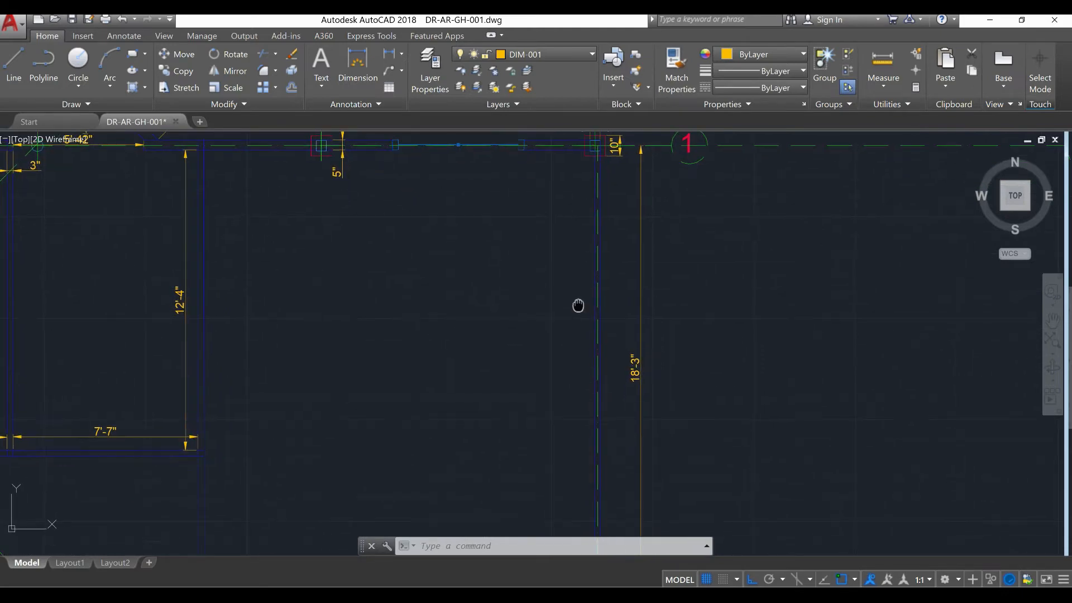
scroll(518, 296, down, 2)
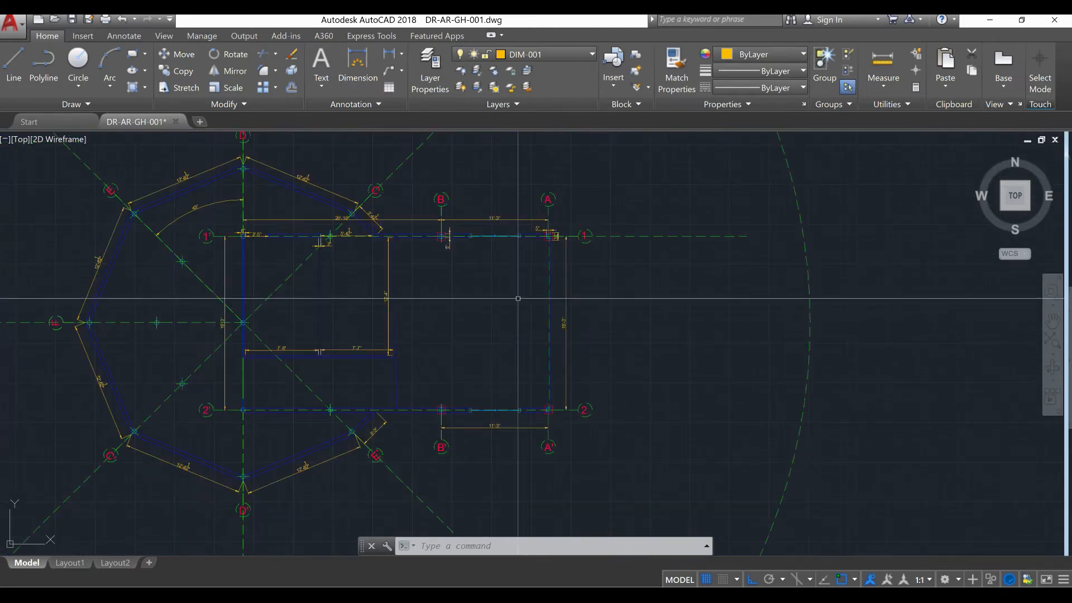
middle_drag(559, 307, 670, 308)
scroll(670, 309, up, 3)
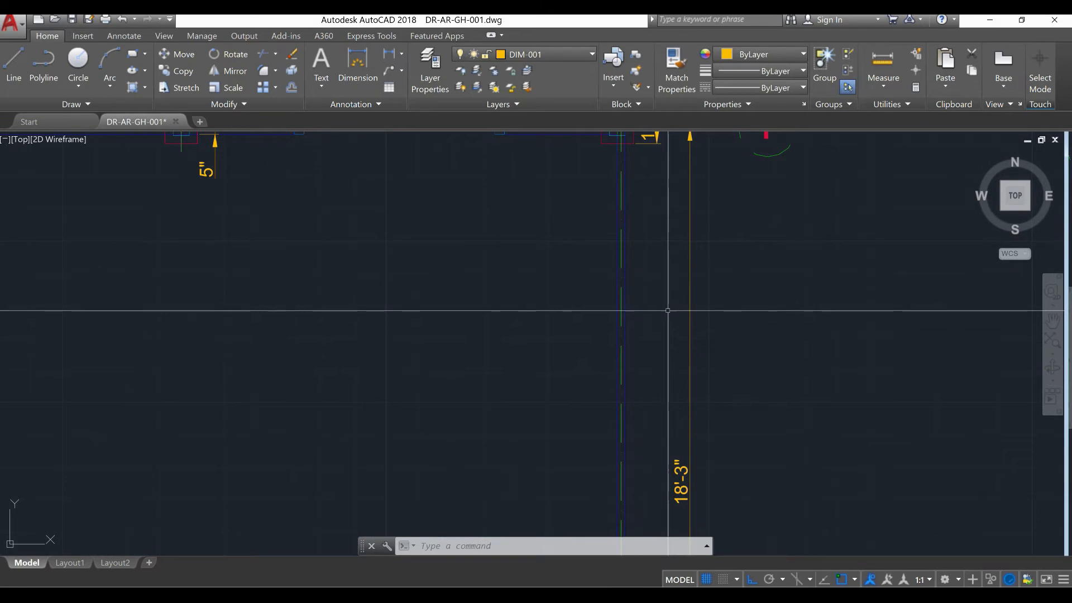
scroll(670, 309, down, 3)
middle_drag(670, 359, 673, 329)
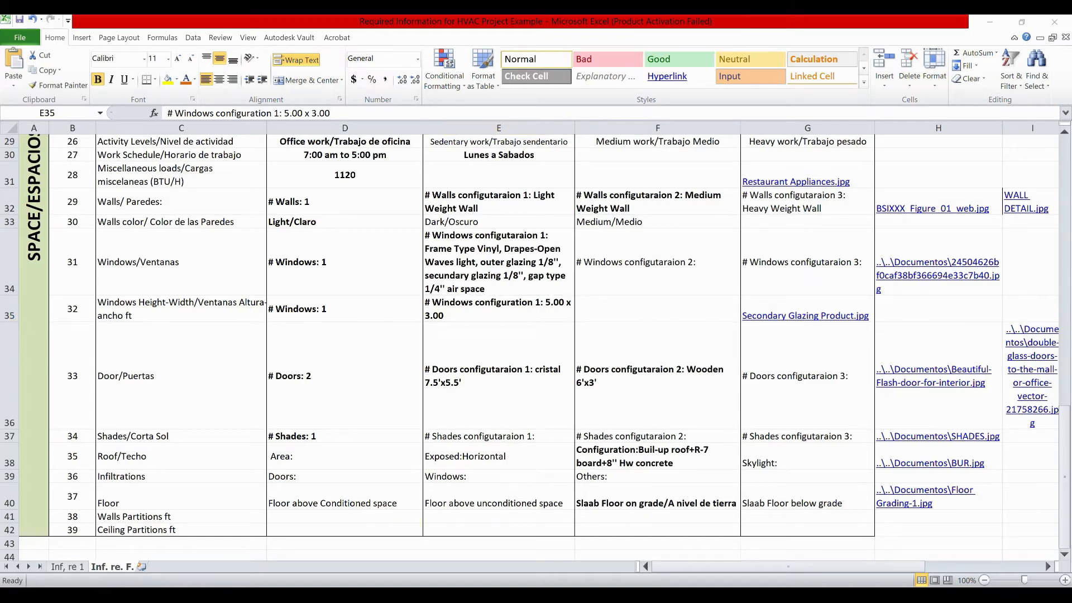
Check the window data in the Excel requirements workbook and the building renderings in PowerPoint, and return to the AutoCAD drawing.
key(alt+Tab)
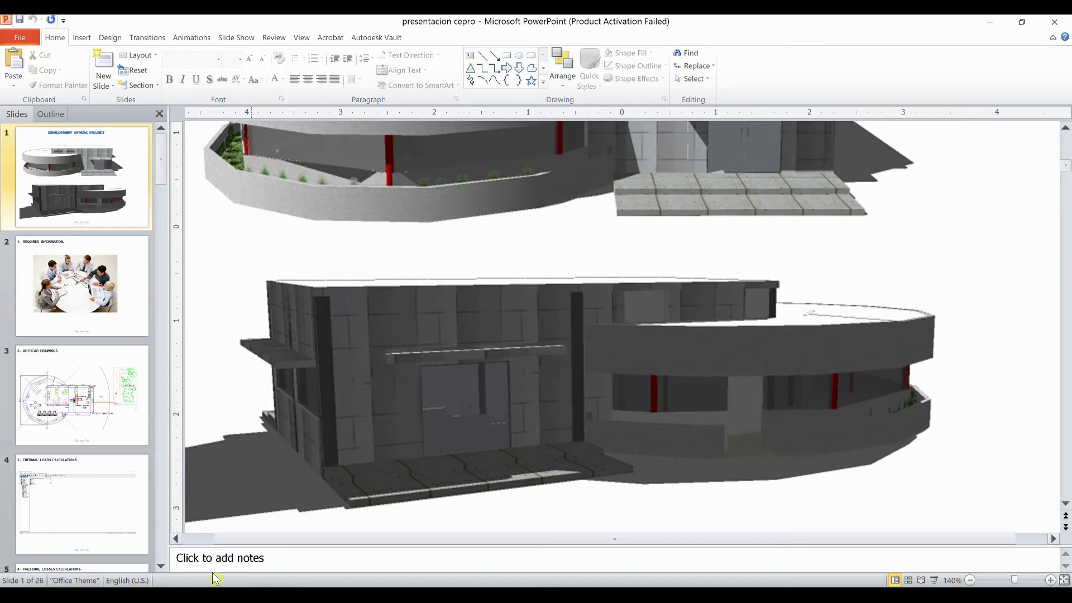
key(alt+Tab)
Examine the axis A wall and its corner column at axis 1 where a window fits.
scroll(517, 368, down, 2)
scroll(561, 342, up, 1)
scroll(565, 345, up, 2)
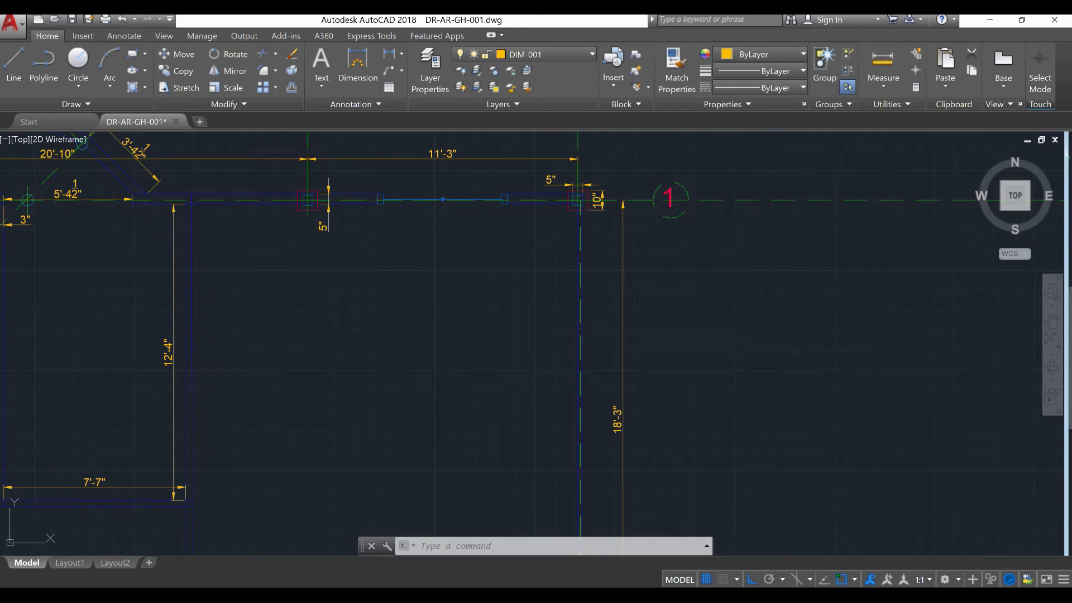
scroll(556, 385, down, 3)
scroll(549, 393, up, 3)
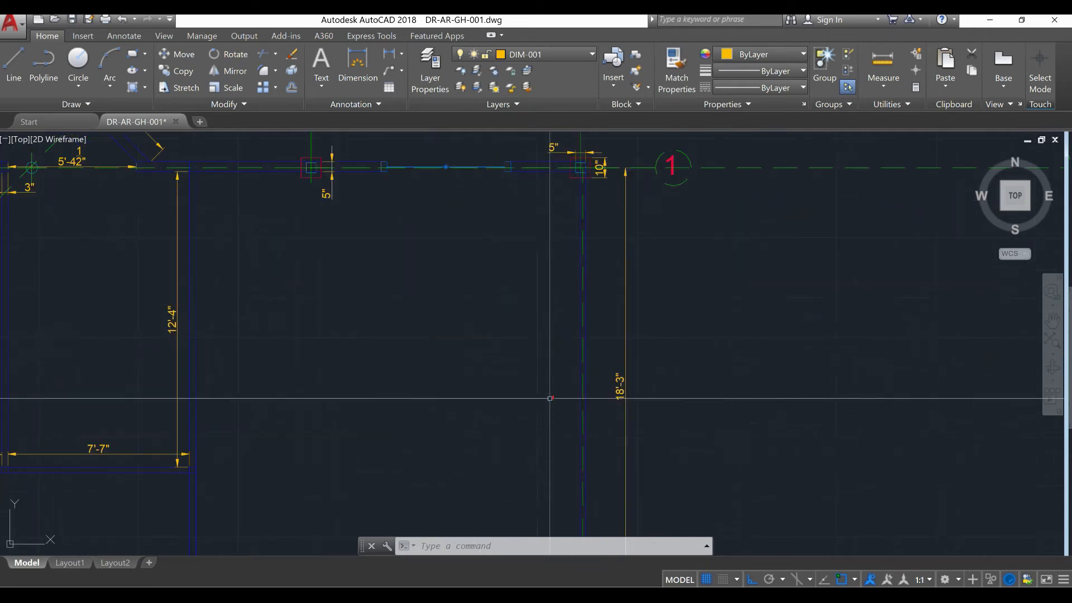
middle_drag(546, 379, 544, 408)
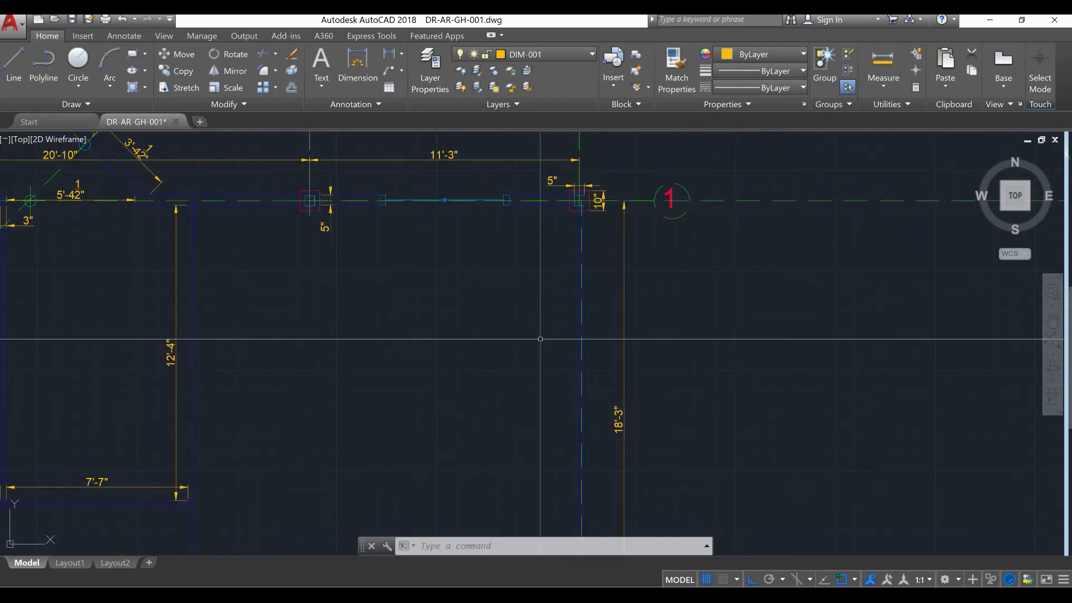
middle_drag(537, 333, 545, 278)
scroll(545, 278, down, 2)
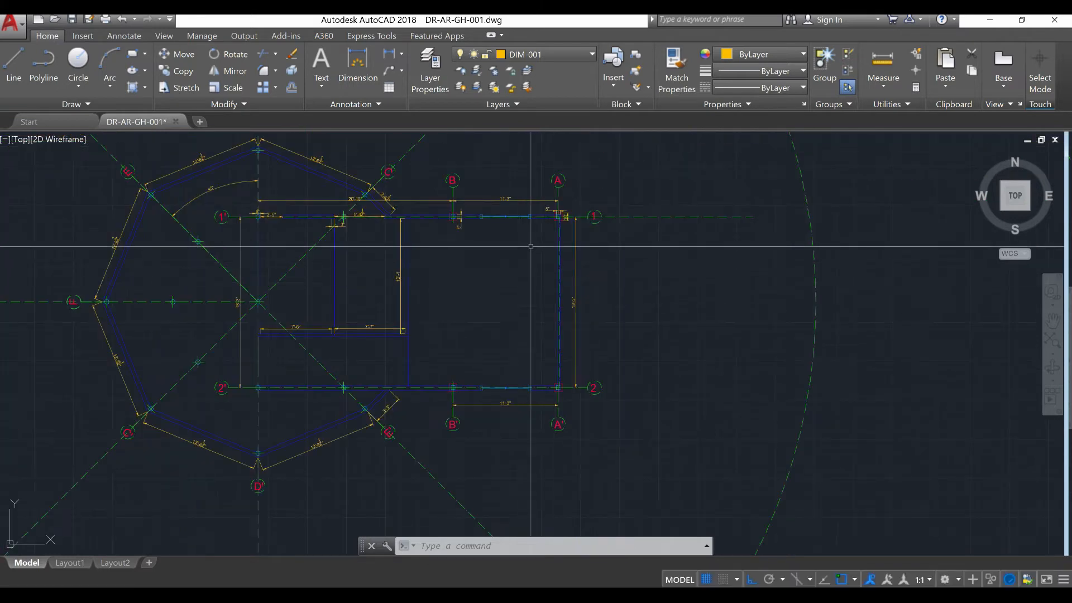
scroll(569, 299, up, 2)
mouse_move(569, 299)
middle_down()
mouse_move(570, 323)
mouse_move(539, 342)
middle_up()
scroll(570, 324, up, 2)
middle_drag(524, 270, 526, 333)
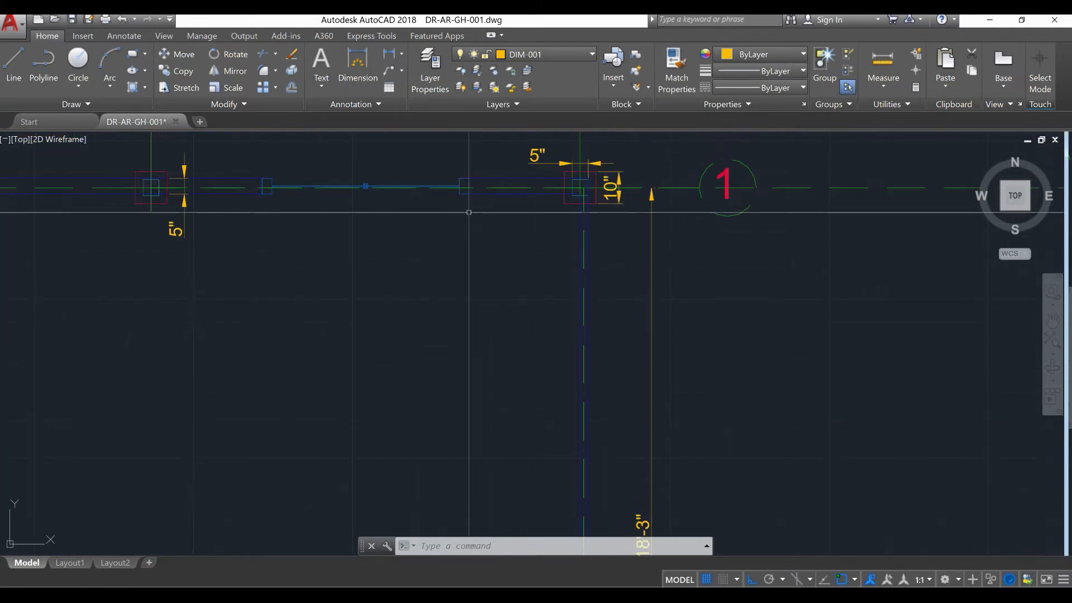
scroll(526, 249, up, 3)
middle_drag(527, 249, 524, 304)
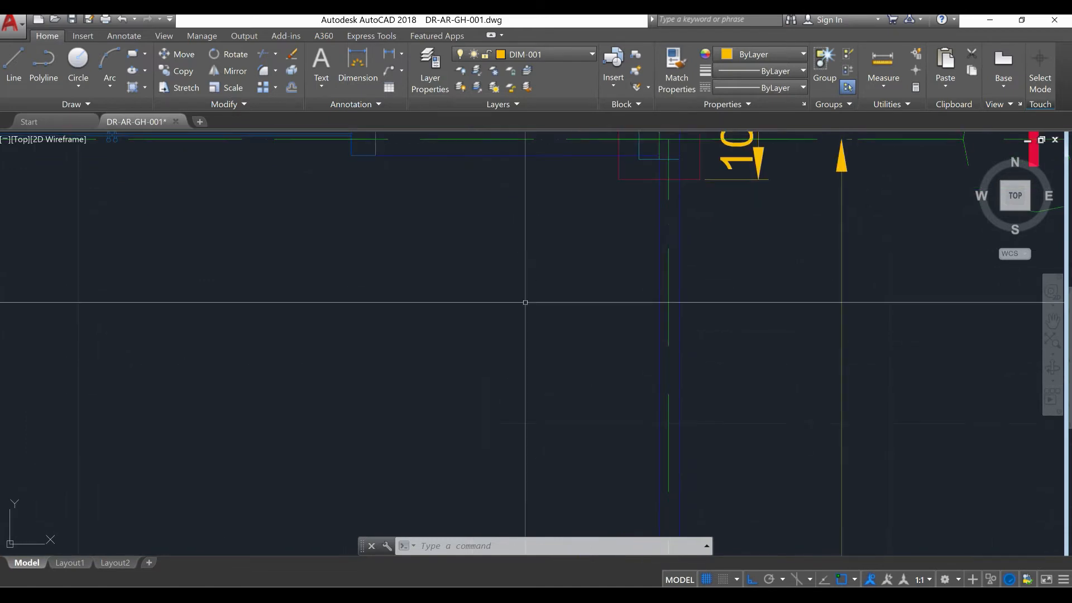
Create a new layer named RECWIN-001.
click(530, 54)
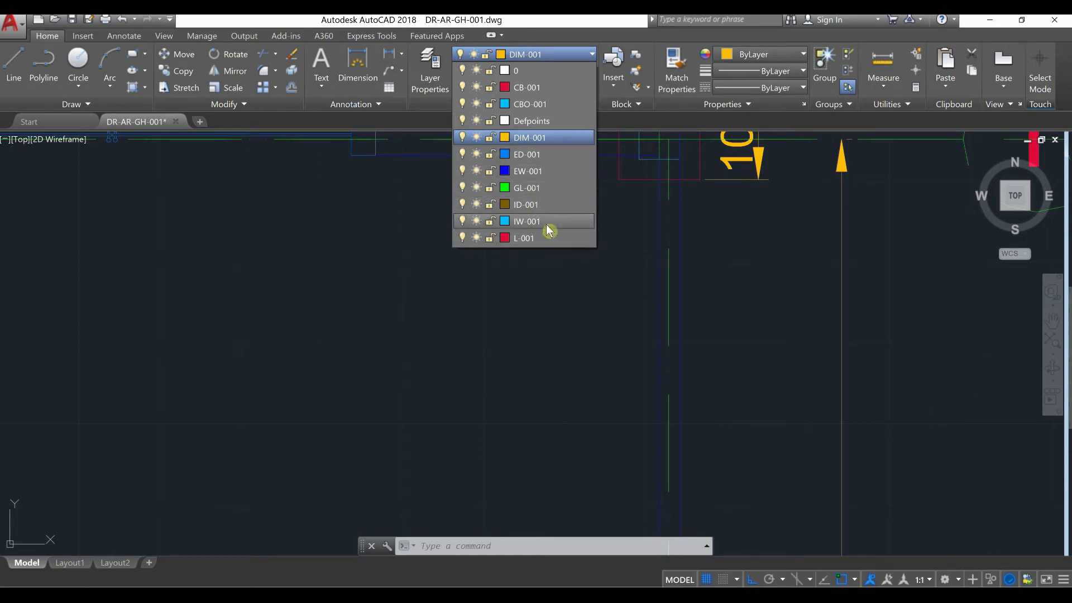
click(550, 277)
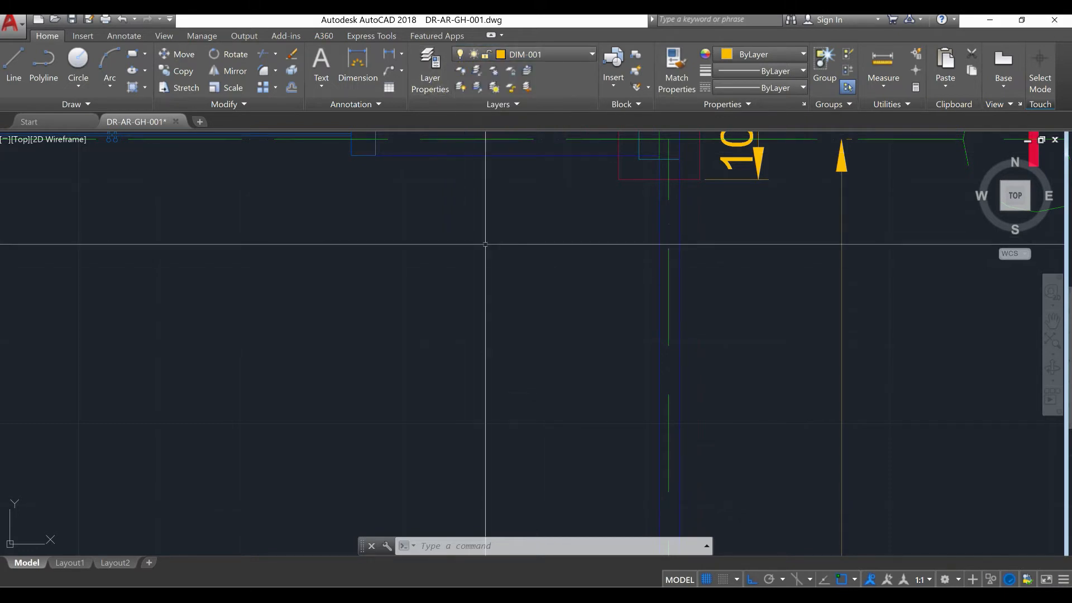
text(layer)
key(Return)
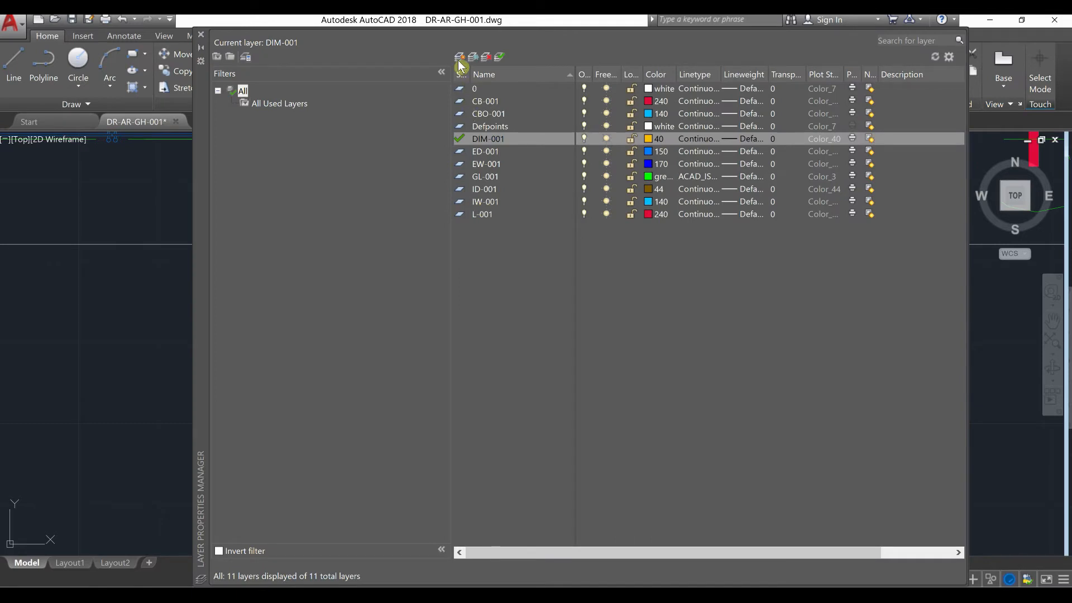
click(460, 57)
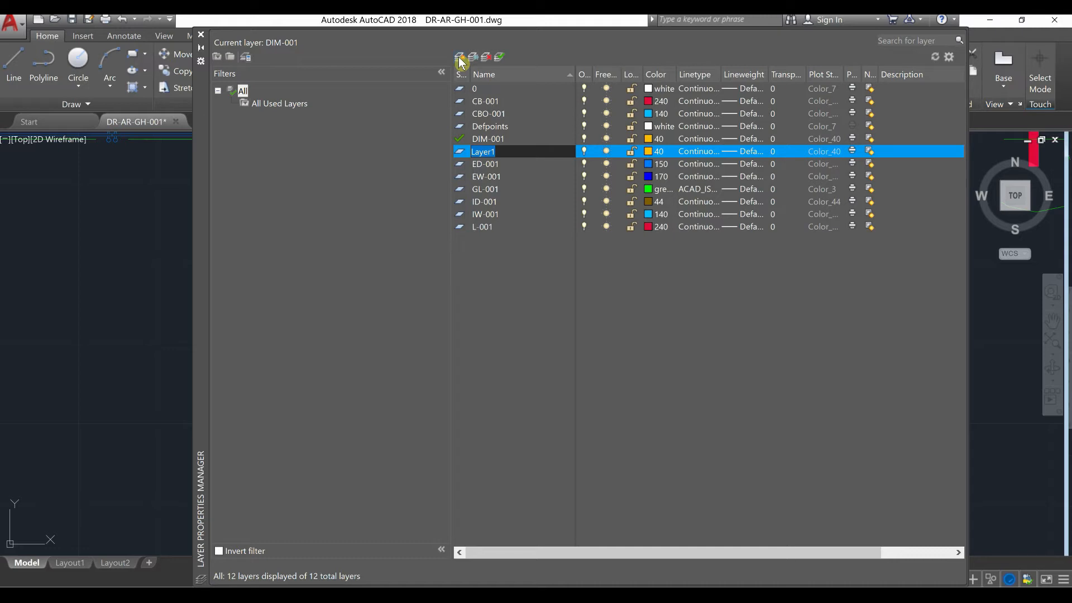
text(r)
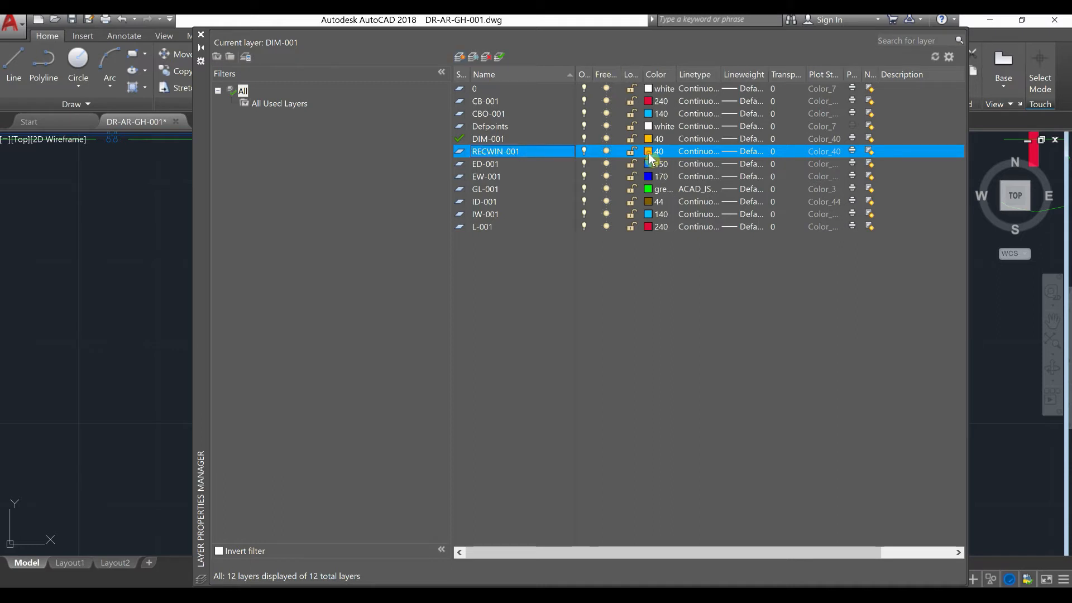
Set the RECWIN-001 layer's color to index 240.
click(649, 155)
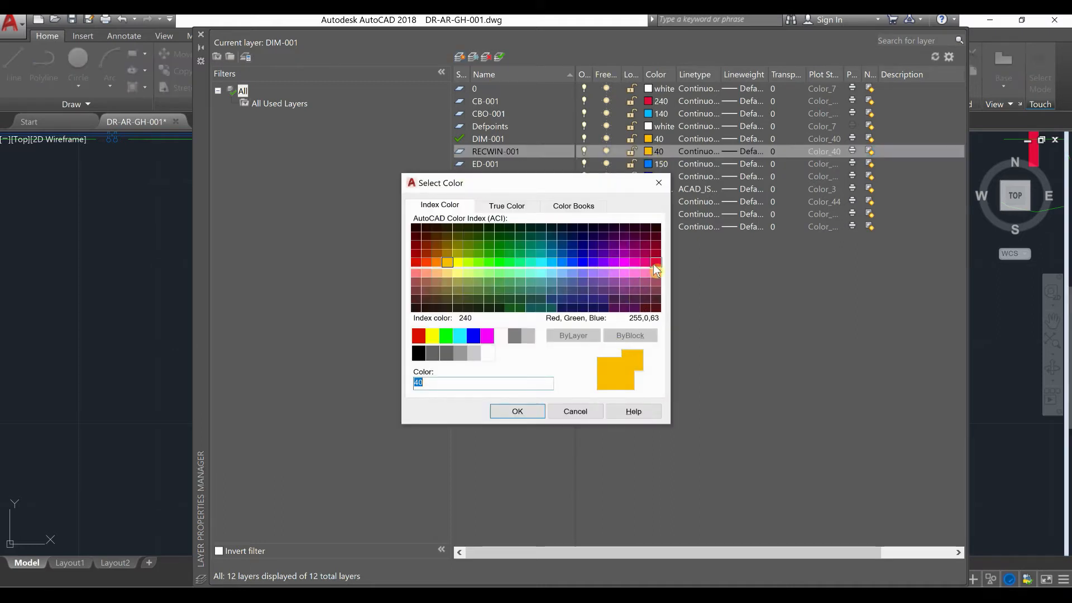
click(655, 262)
click(519, 411)
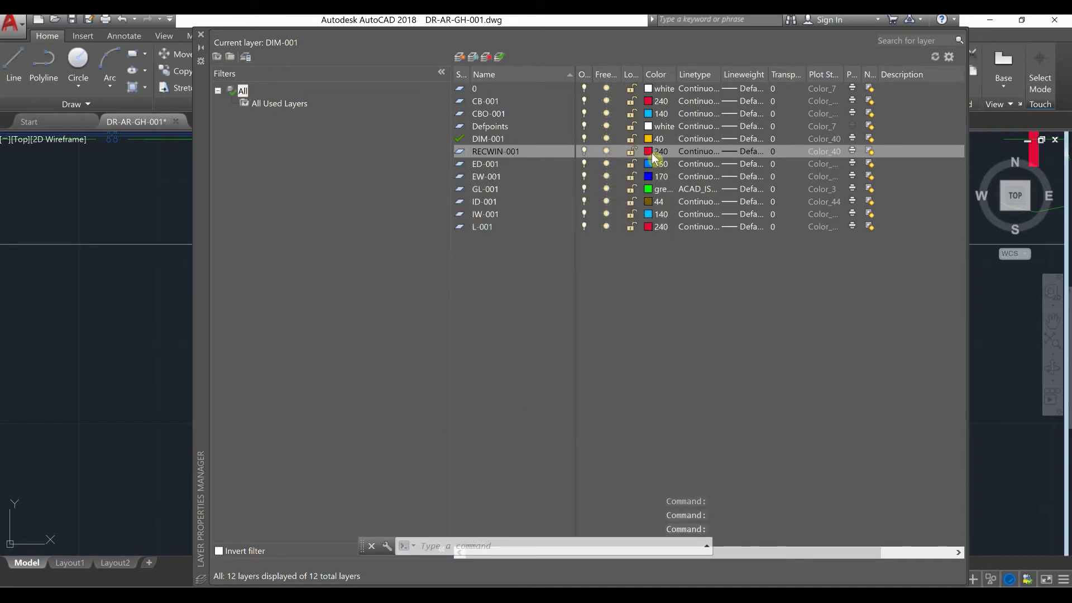
Set the RECWIN-001 layer's color to index 120 and make it the current layer.
click(651, 153)
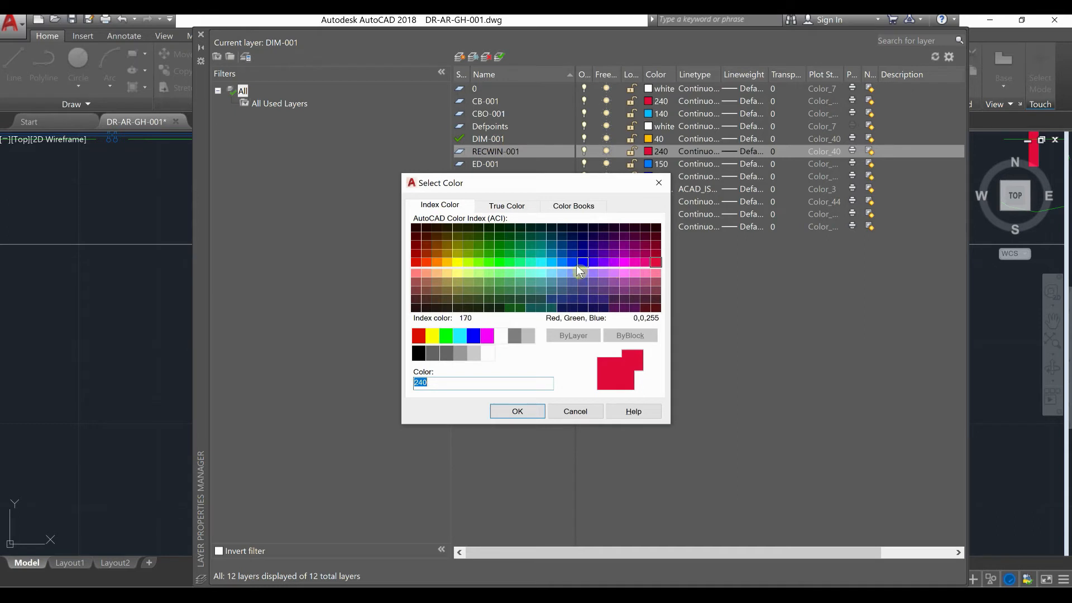
click(530, 263)
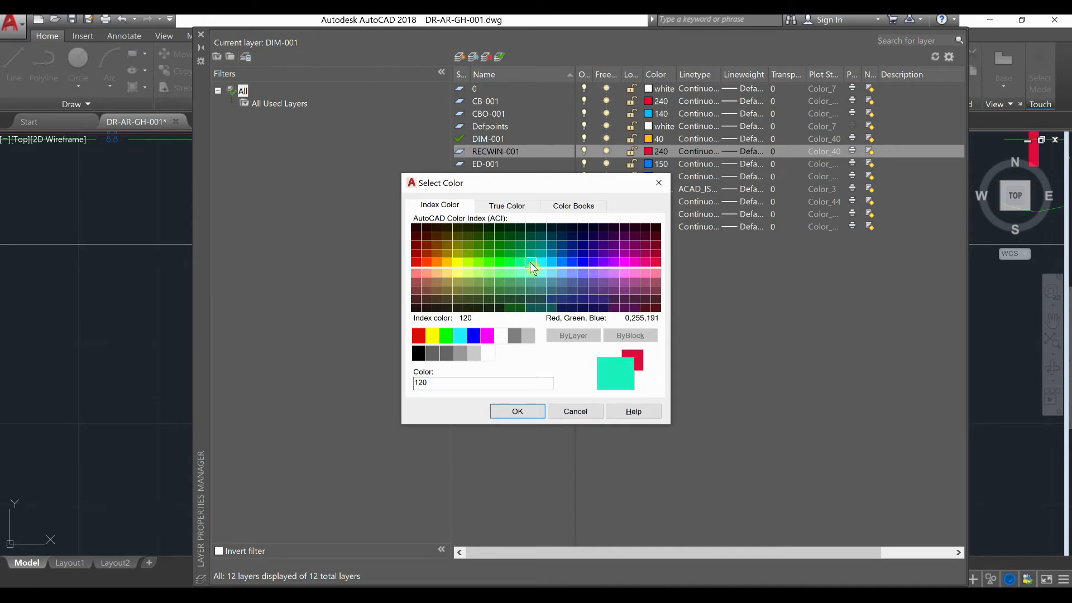
click(528, 414)
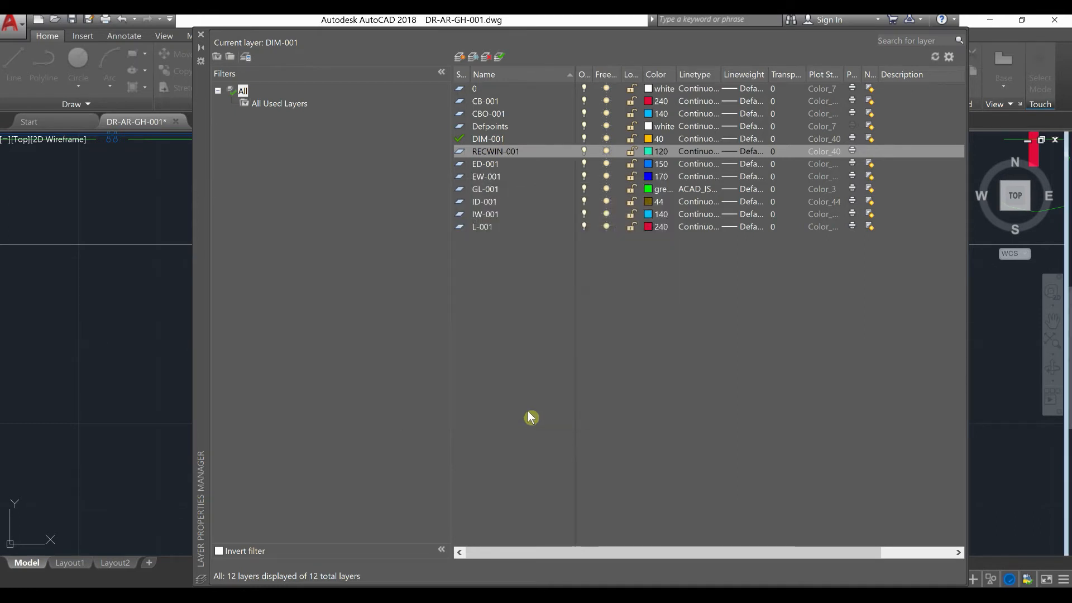
click(501, 57)
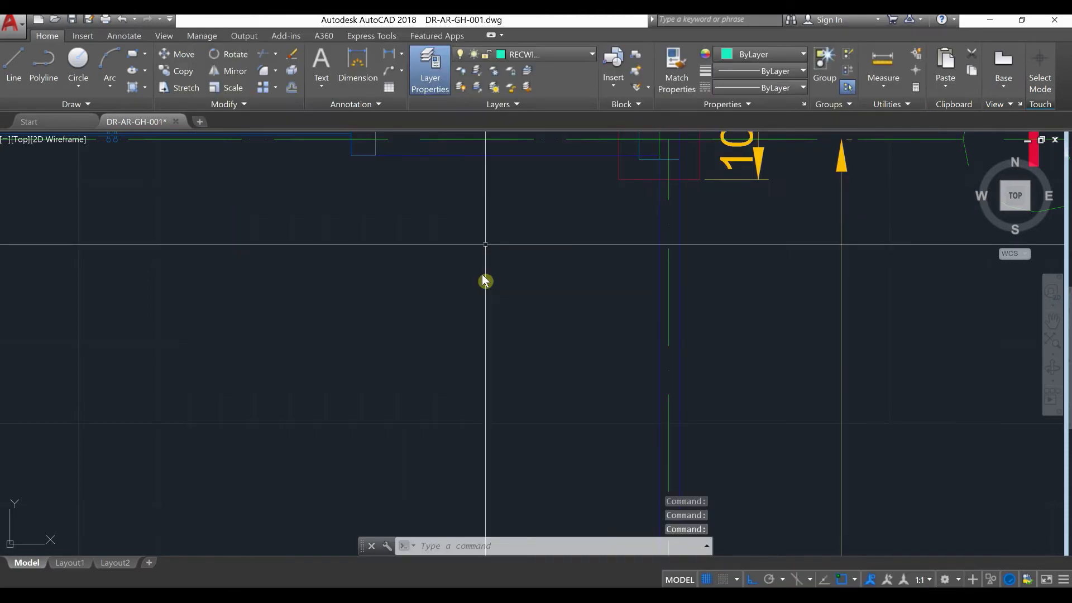
Examine the wall and column corner at axes A and 1 in the drawing and in the reference plan.
scroll(640, 312, up, 3)
scroll(630, 279, down, 4)
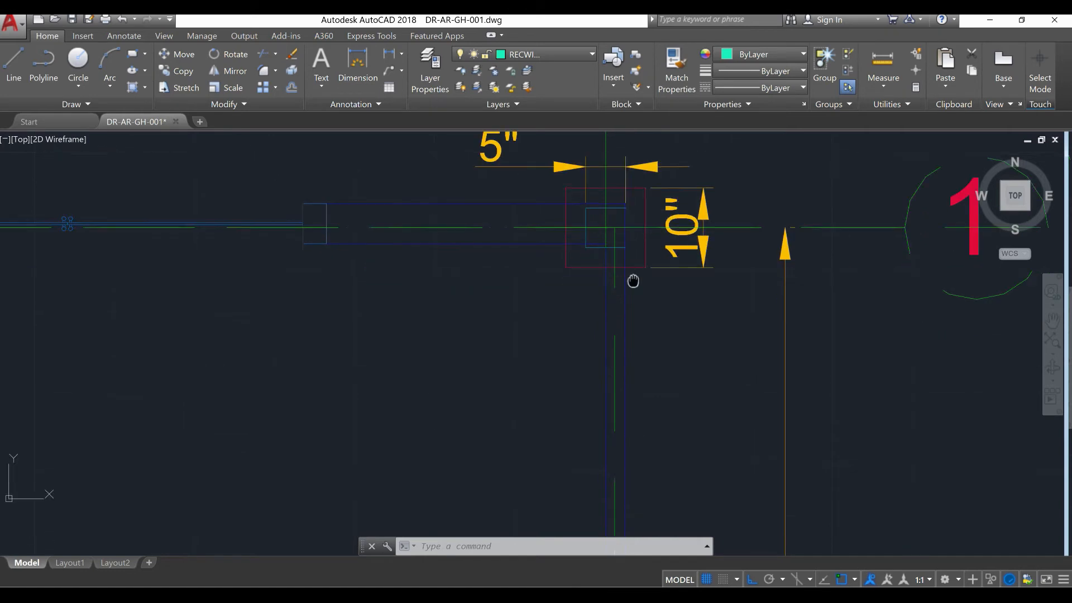
scroll(674, 344, down, 5)
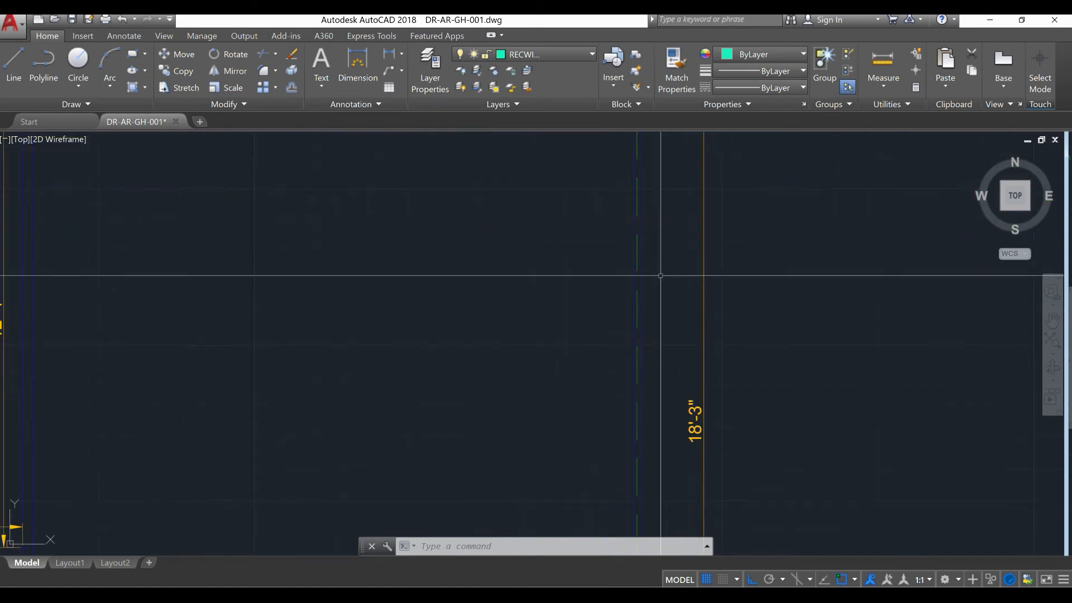
scroll(646, 228, up, 6)
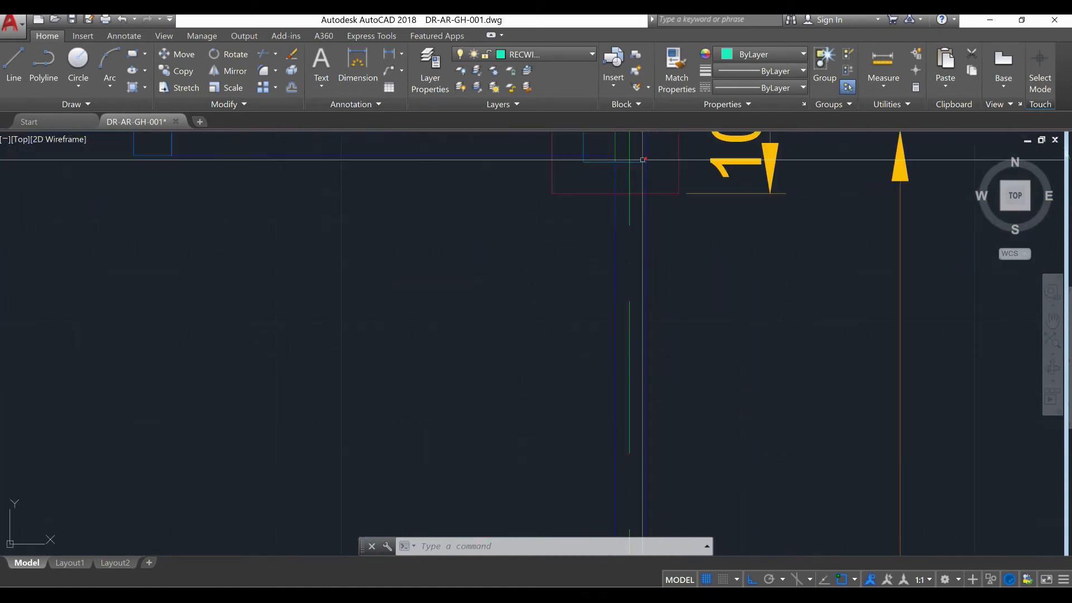
middle_drag(686, 219, 655, 319)
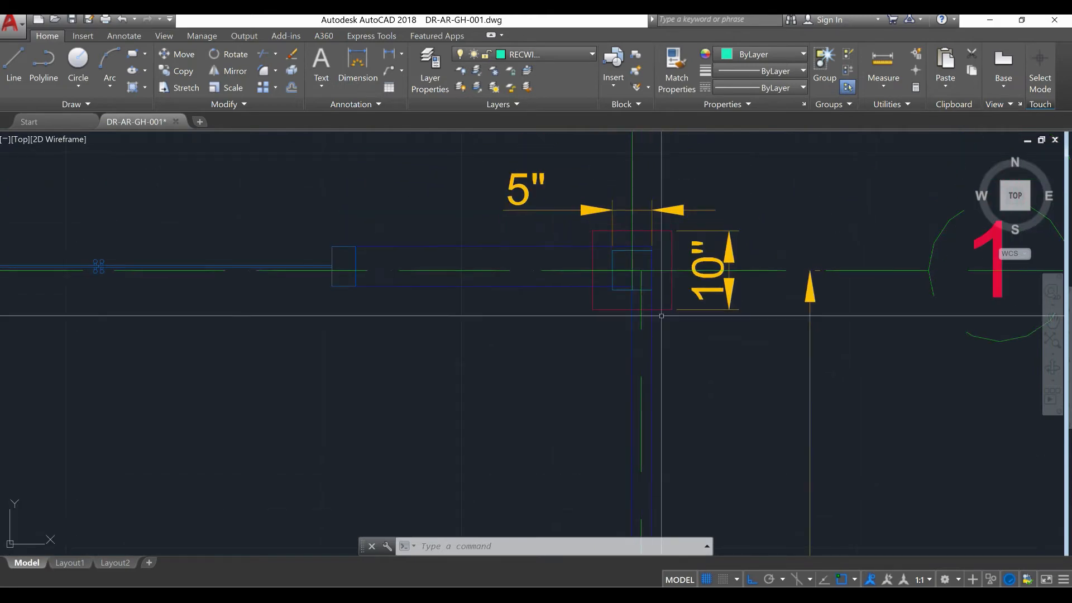
scroll(655, 319, down, 10)
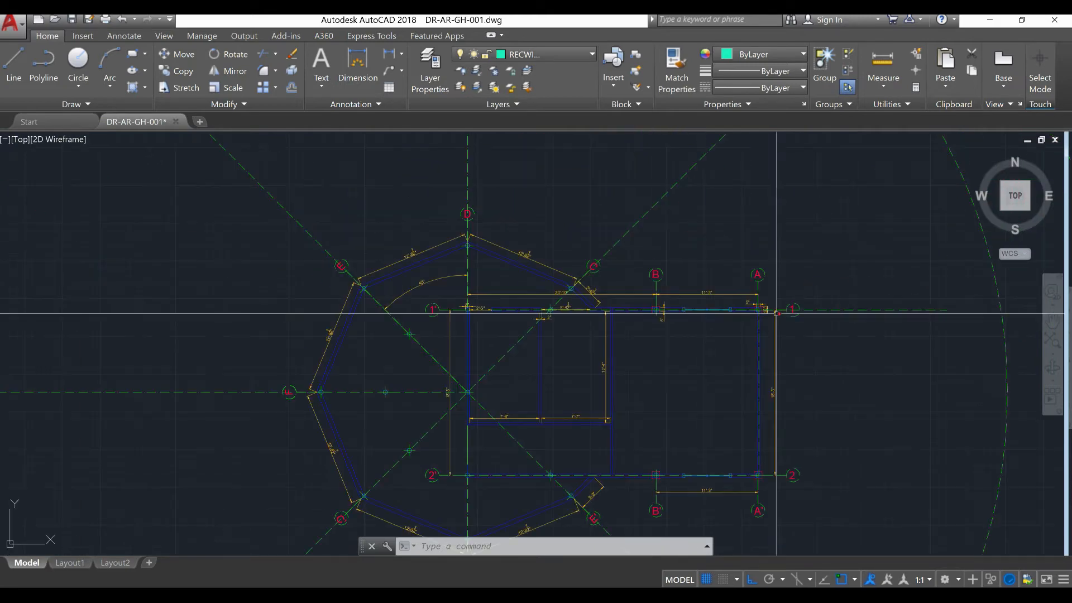
mouse_move(564, 323)
middle_down()
mouse_move(538, 344)
mouse_move(1011, 339)
middle_up()
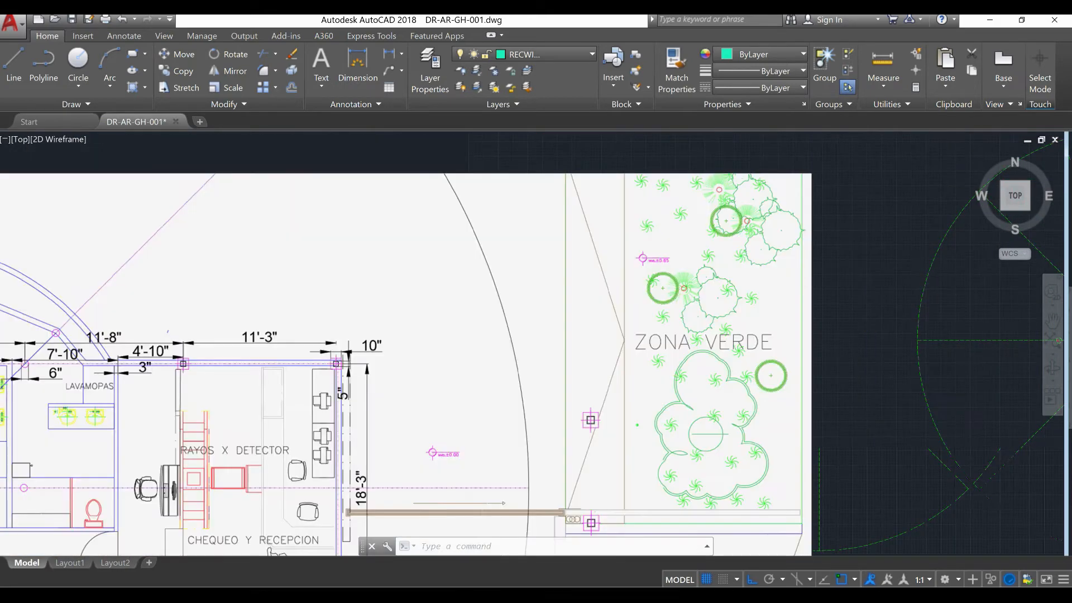
scroll(338, 371, up, 4)
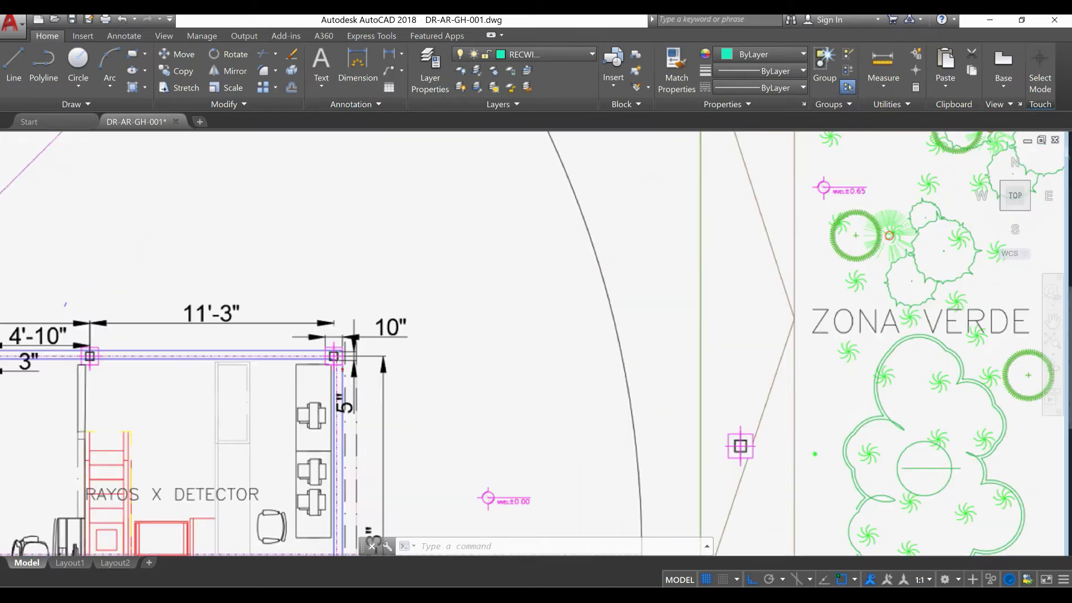
scroll(343, 364, up, 1)
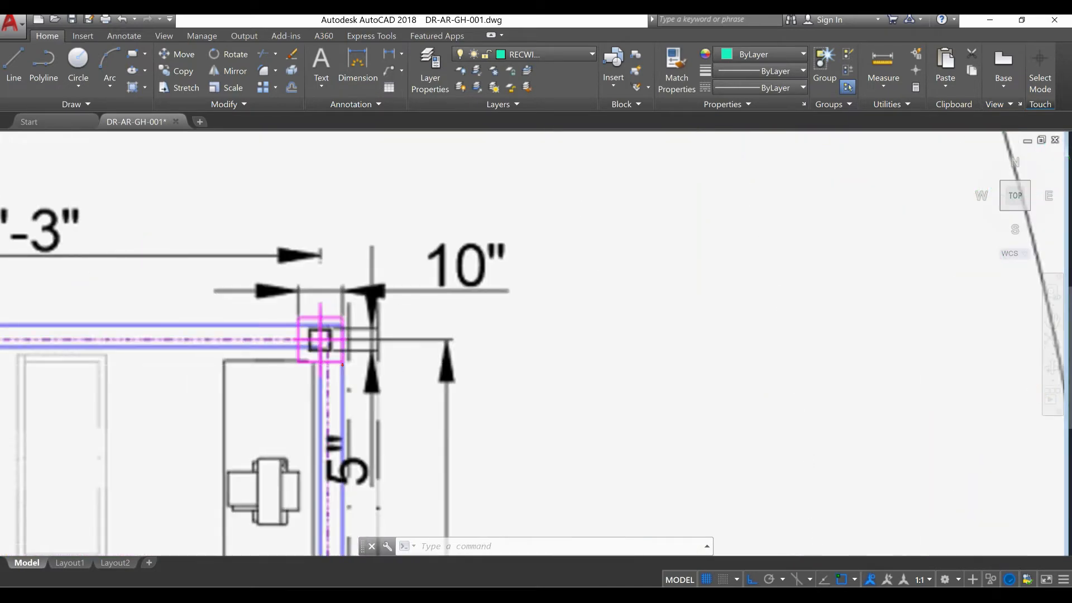
scroll(338, 364, down, 1)
scroll(325, 364, down, 3)
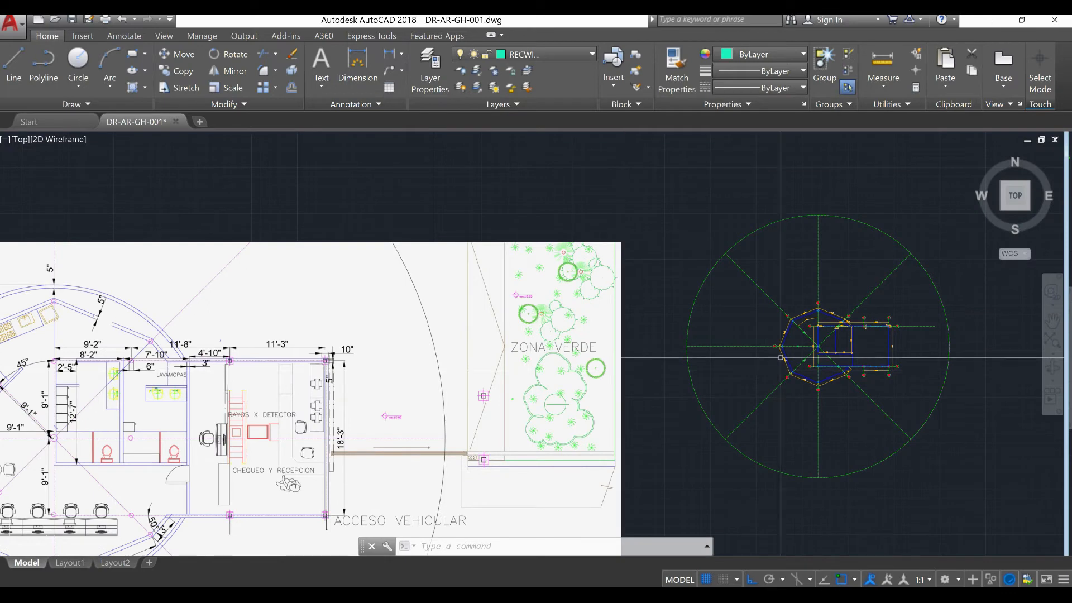
scroll(958, 336, up, 4)
scroll(437, 338, up, 8)
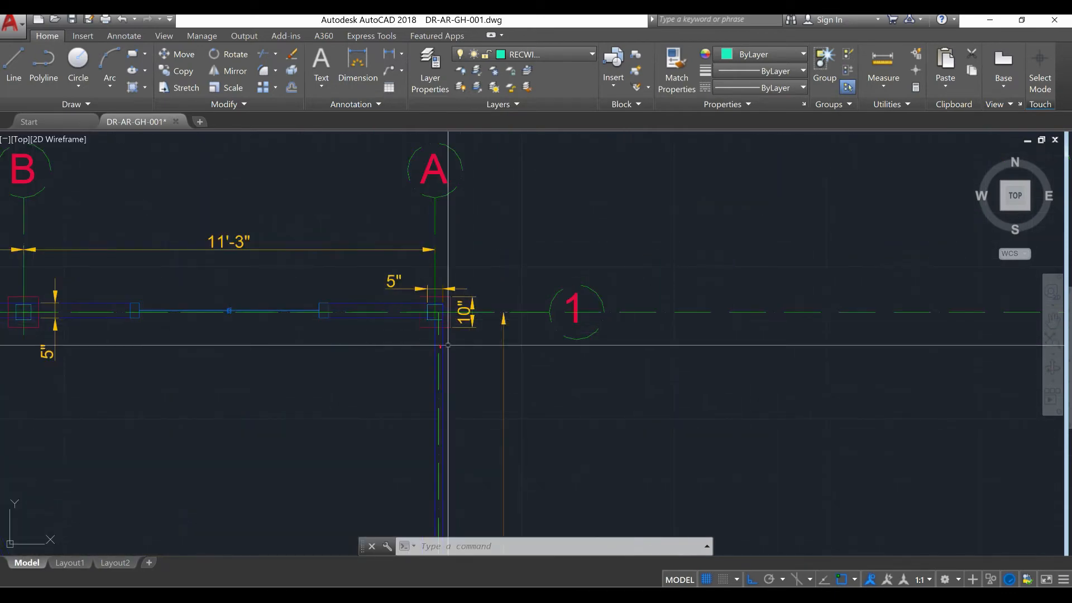
Move the outer line of the axis A wall onto the outer face of the 10" column outline.
scroll(436, 340, up, 2)
click(445, 331)
text(m)
key(Return)
click(456, 301)
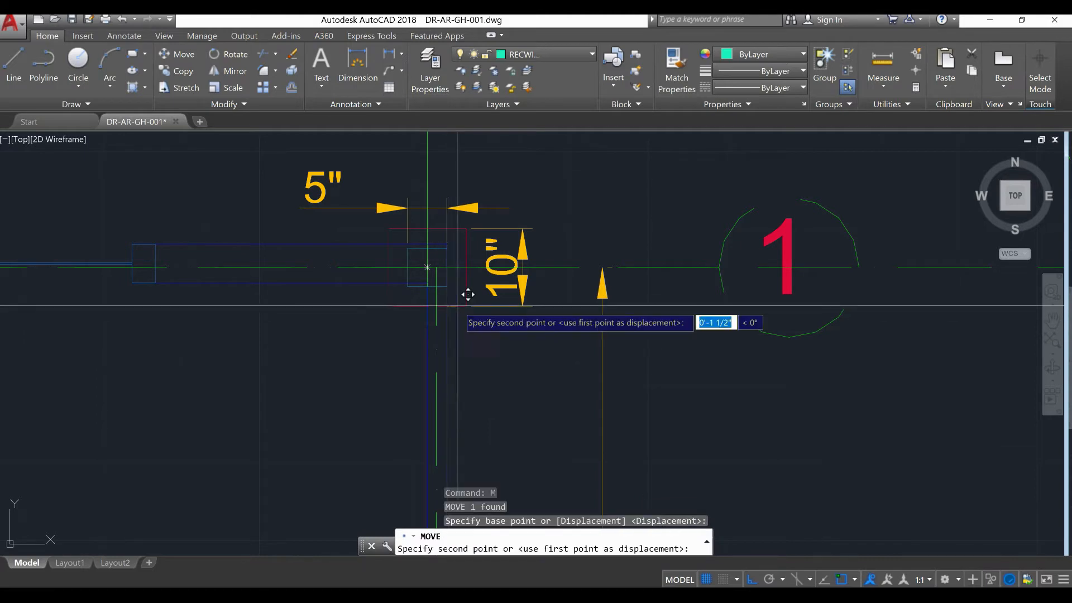
click(467, 295)
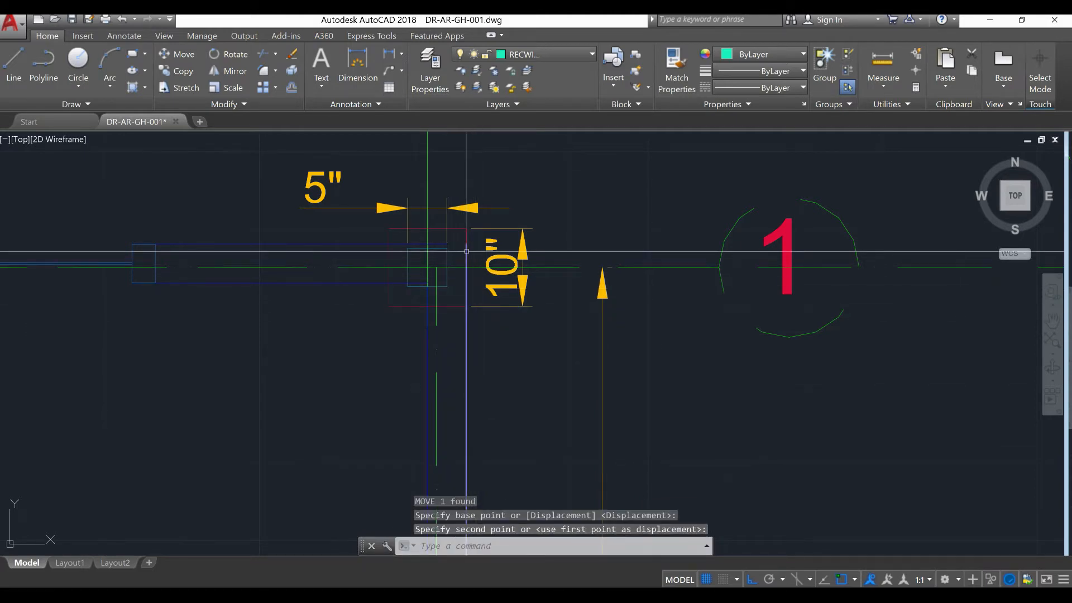
Stretch the outer line of the axis 1 wall to meet the outer line of the axis A wall.
click(444, 244)
click(447, 244)
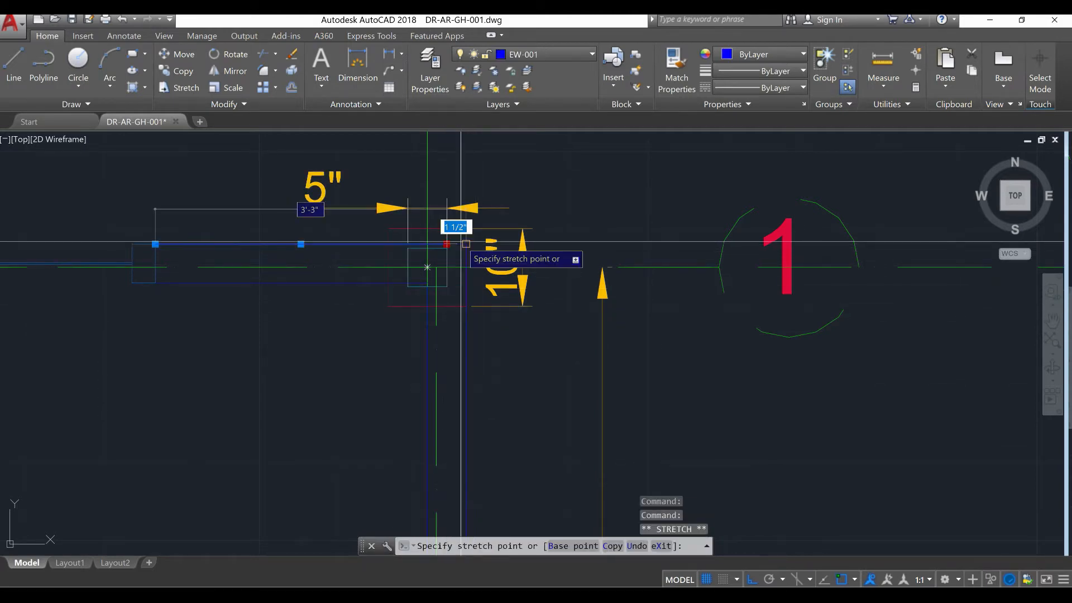
key(Escape)
key(Escape)
Stretch the outer line of the axis 2 wall to meet the outer line of the axis A wall.
scroll(479, 262, down, 5)
scroll(479, 262, down, 5)
scroll(463, 384, up, 8)
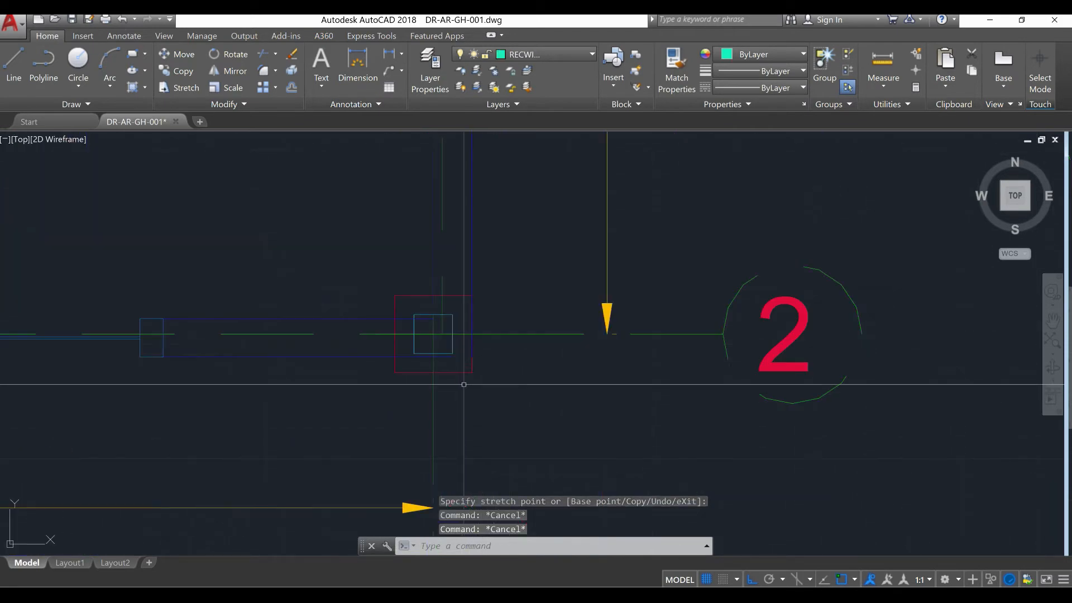
scroll(453, 371, up, 4)
click(453, 372)
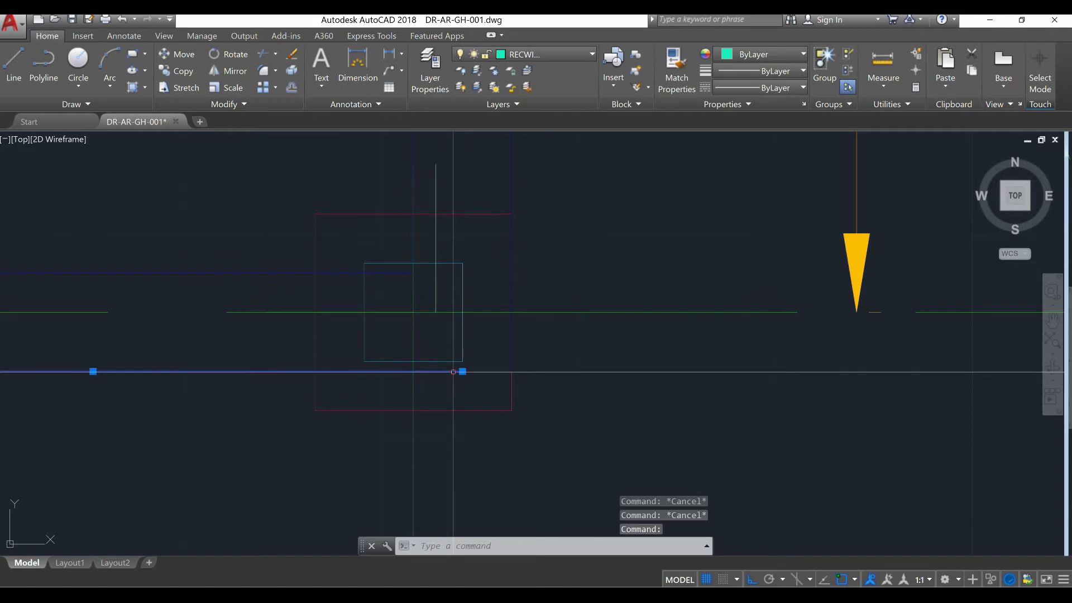
click(462, 371)
click(512, 371)
key(Escape)
key(Escape)
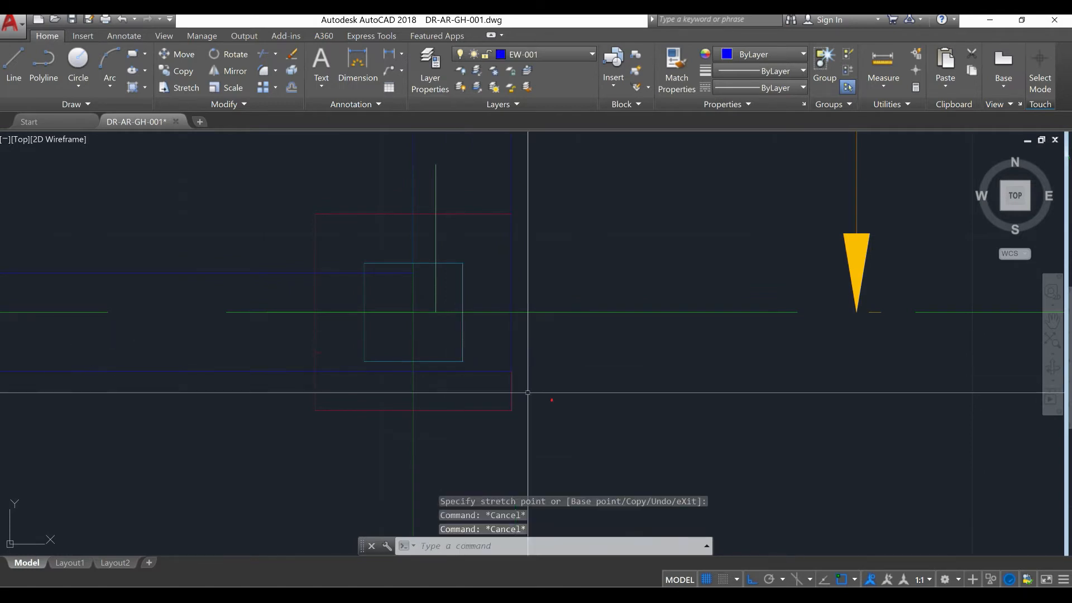
Draw a rectangle 5" wide and 3" high inside the room near the corner of axes A and 1.
scroll(527, 393, down, 8)
middle_drag(561, 344, 545, 446)
scroll(546, 346, up, 5)
middle_drag(548, 361, 543, 380)
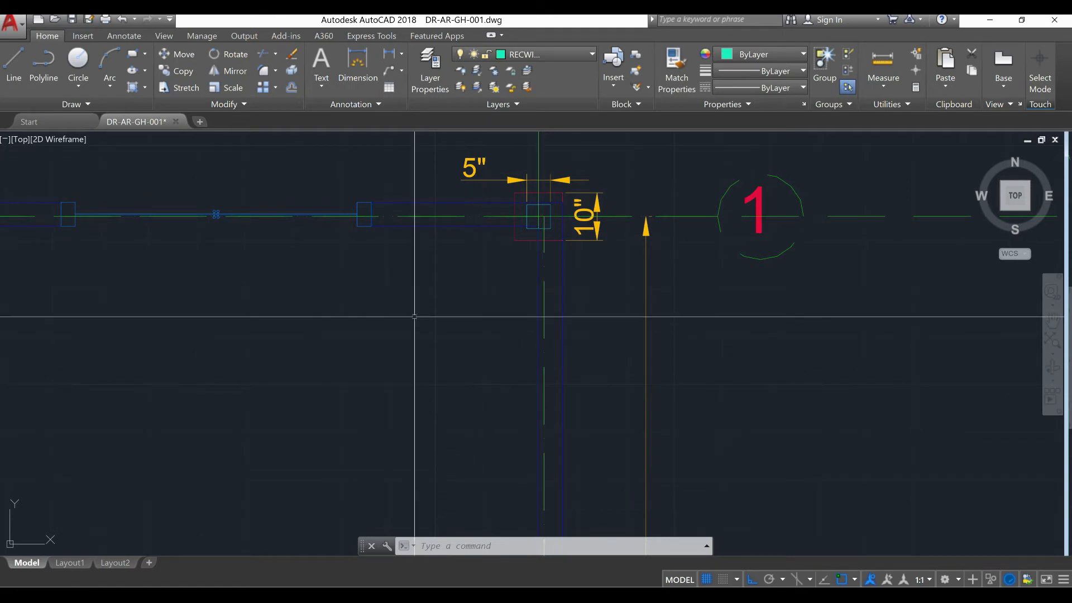
text(REC)
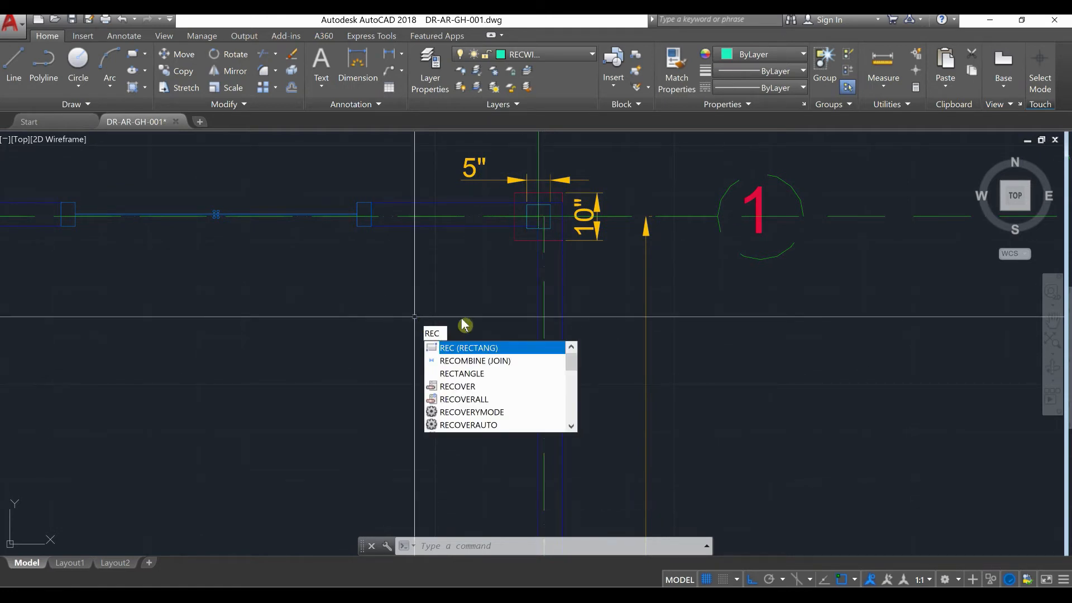
click(468, 347)
scroll(431, 290, up, 3)
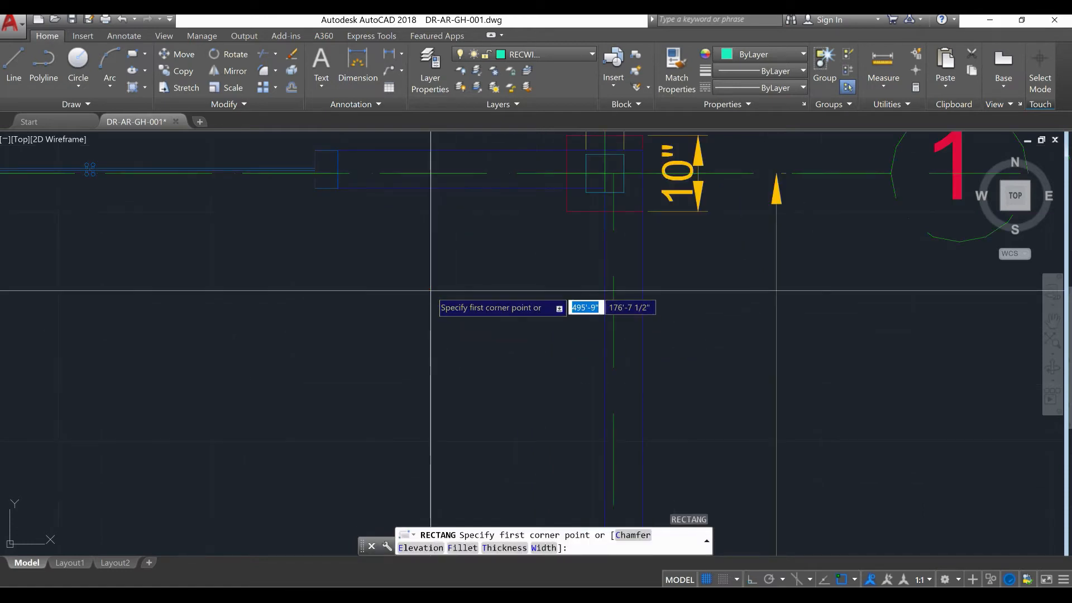
click(431, 288)
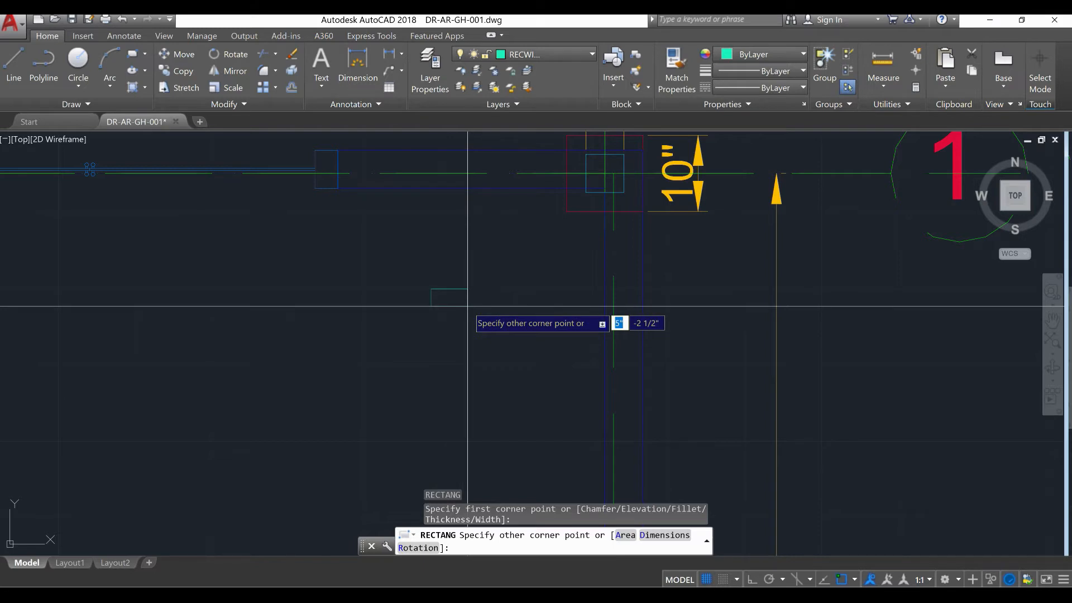
key(BackSpace)
text(5)
key(Tab)
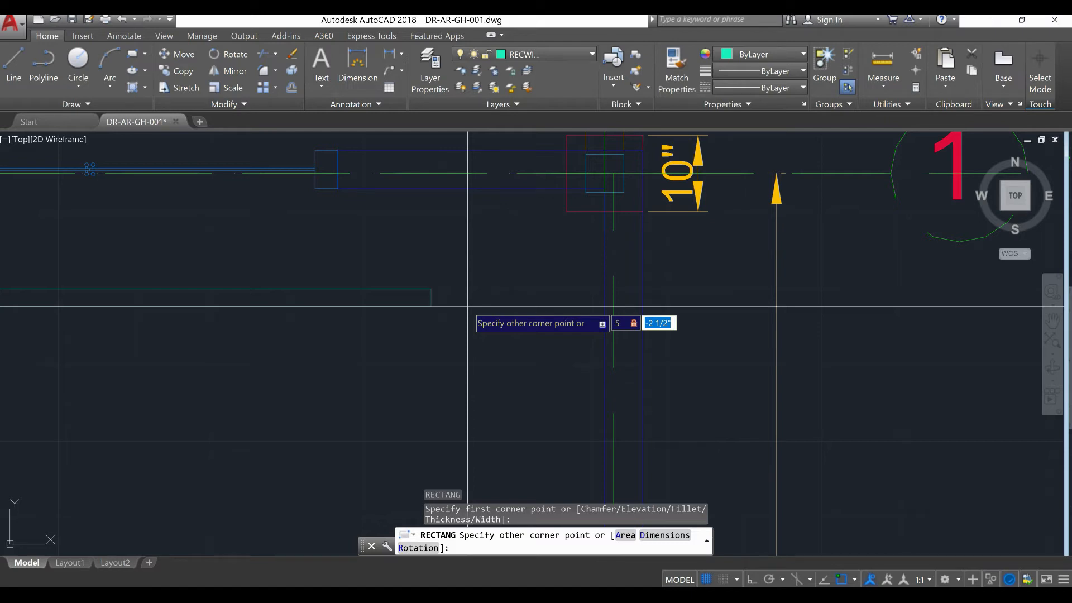
text(3)
key(Return)
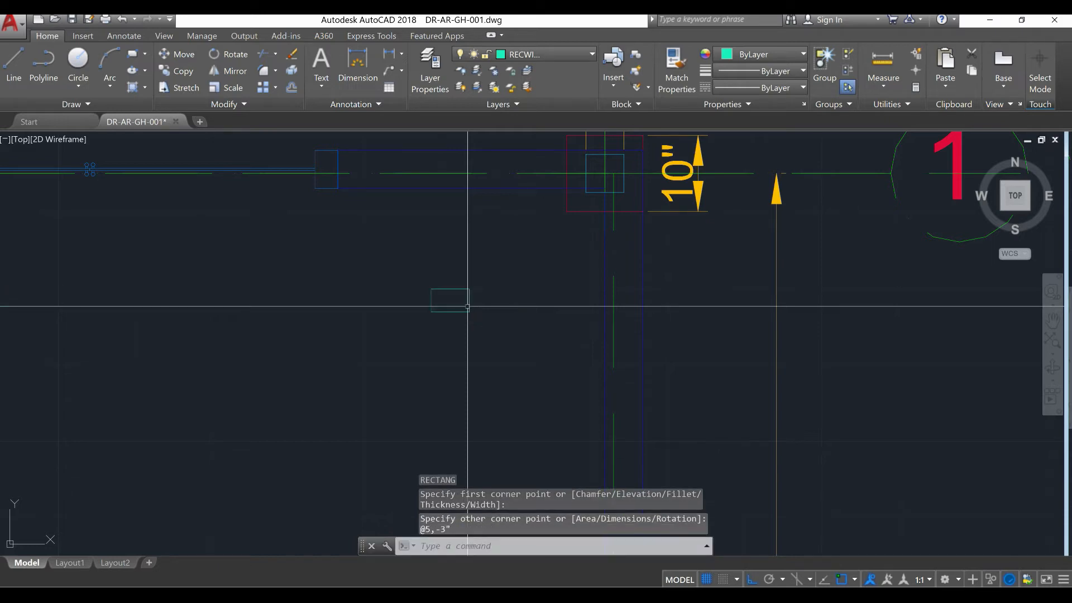
Examine the small rectangle's size and location relative to the axis A wall and its corner column.
middle_drag(467, 316, 486, 277)
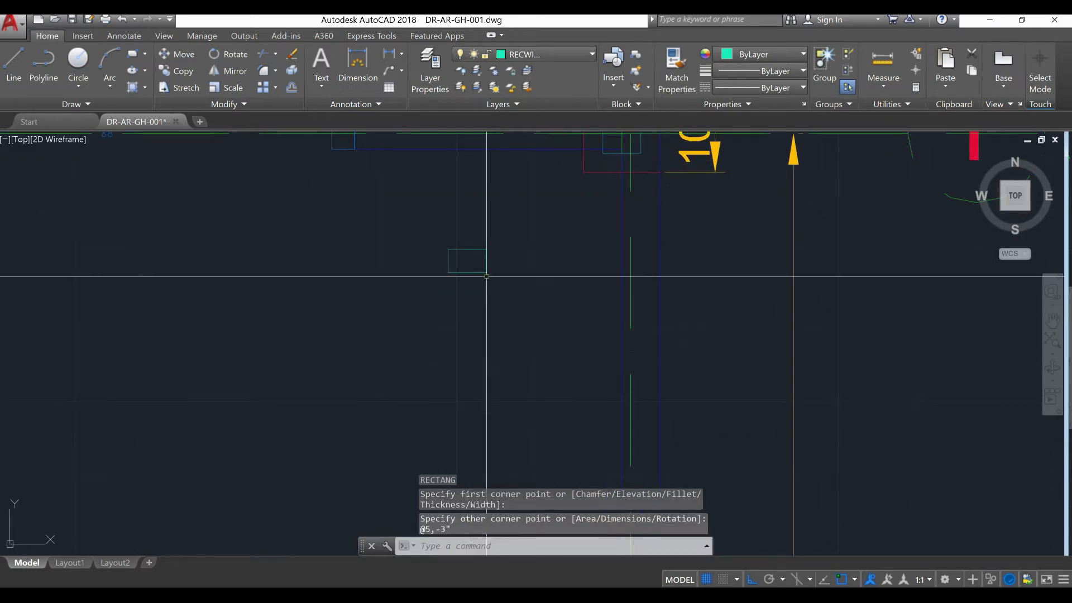
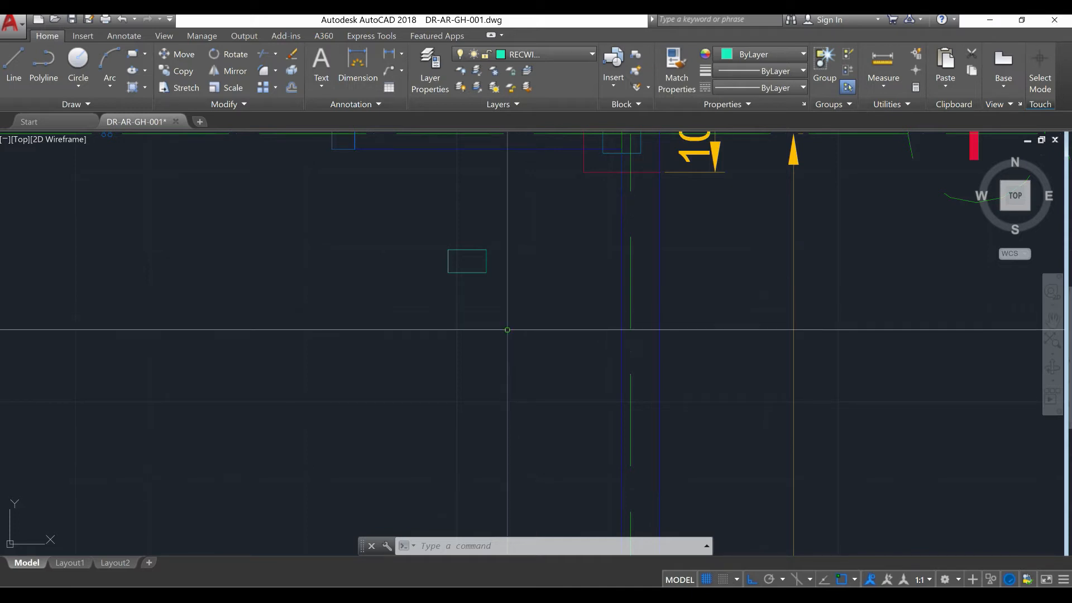
middle_drag(508, 329, 508, 356)
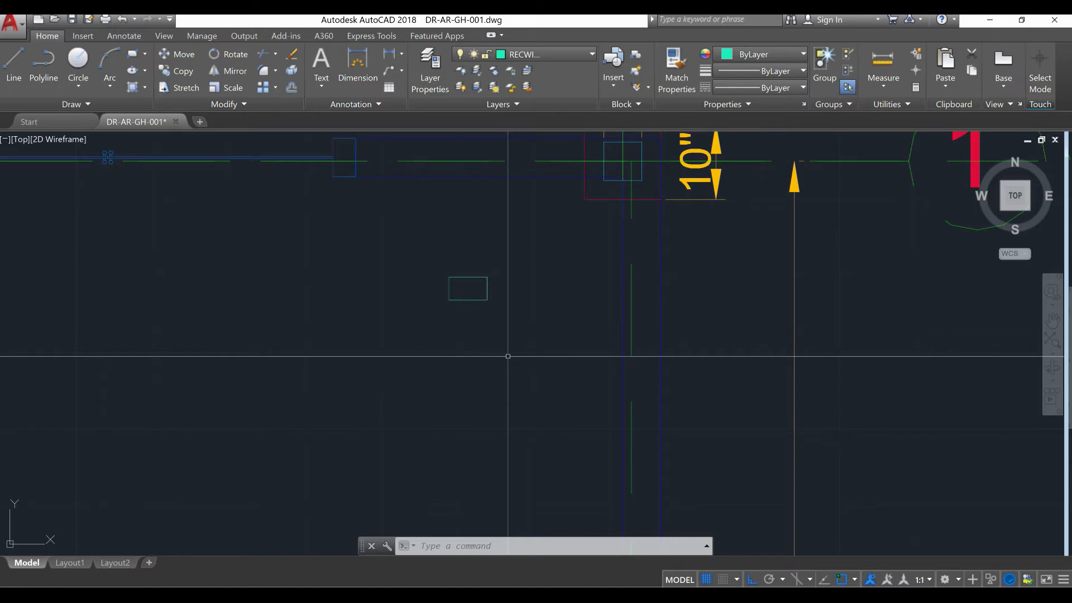
scroll(508, 356, down, 6)
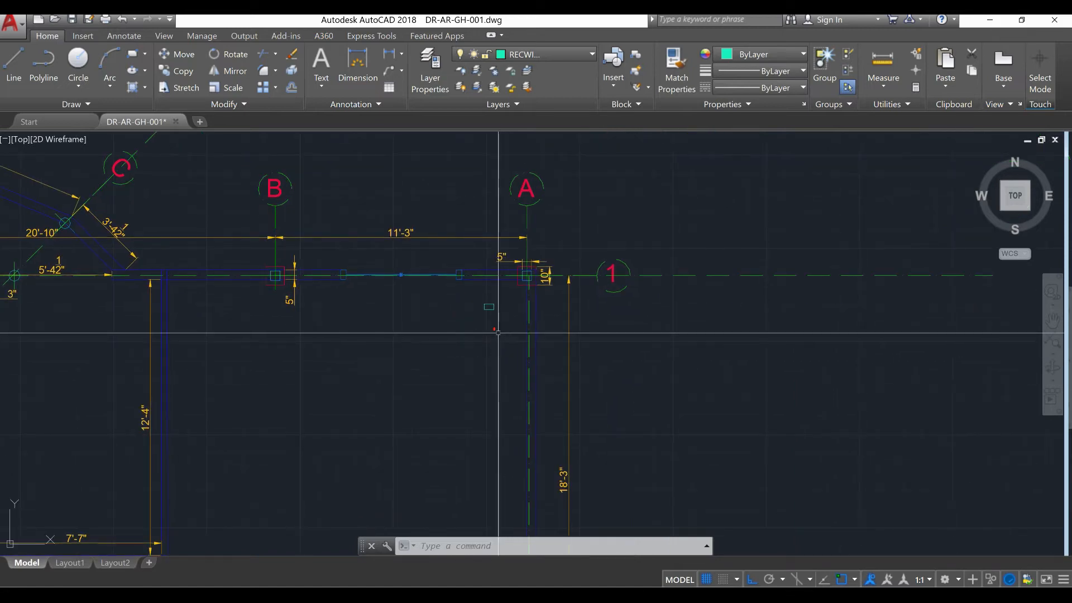
scroll(498, 332, up, 8)
middle_drag(488, 297, 483, 333)
scroll(483, 334, down, 6)
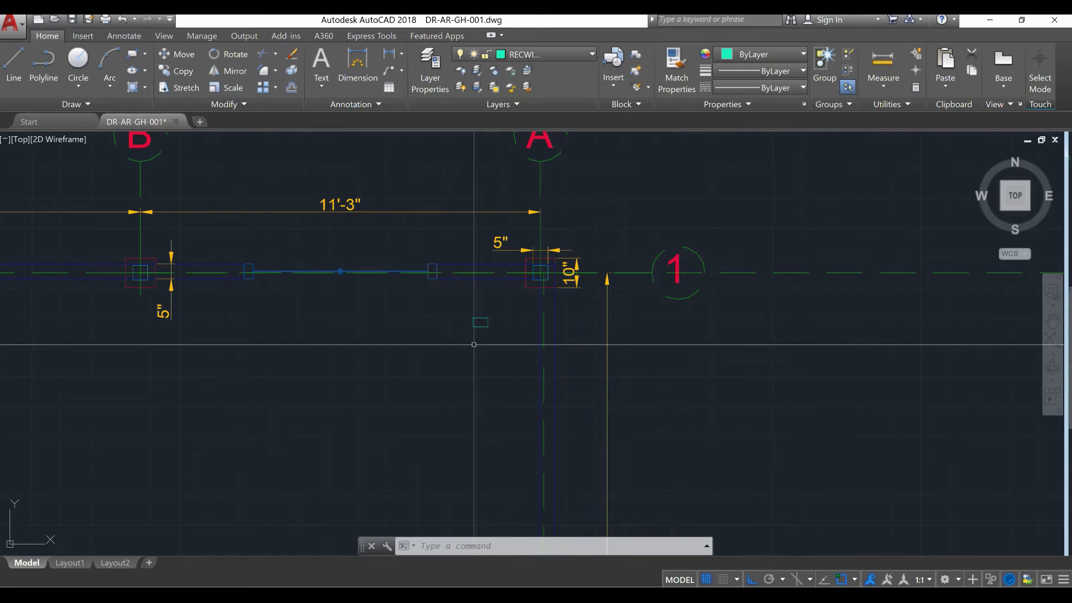
scroll(474, 344, up, 4)
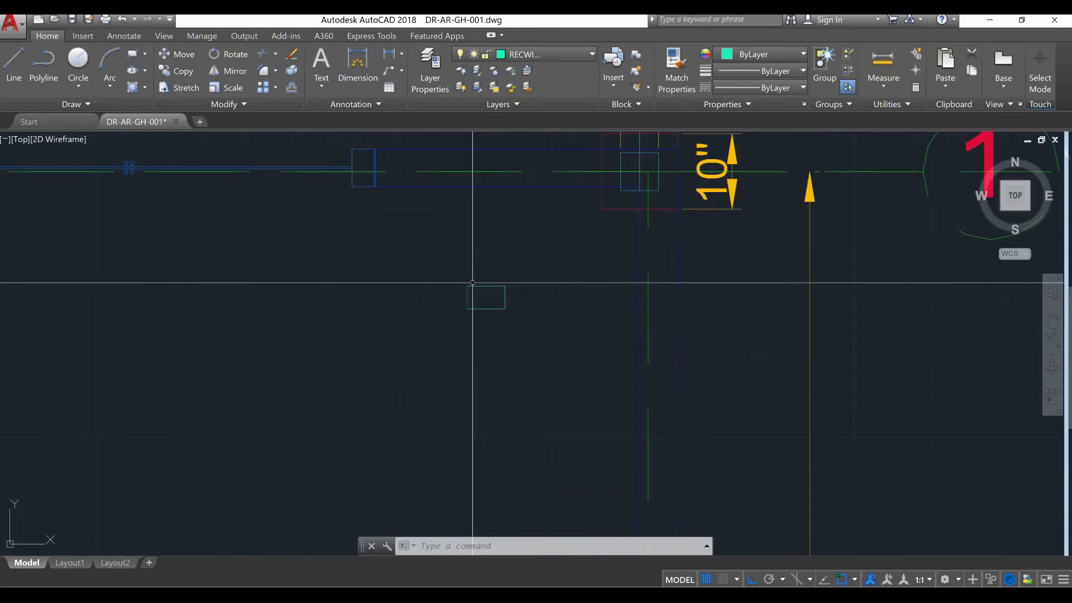
middle_drag(540, 327, 486, 250)
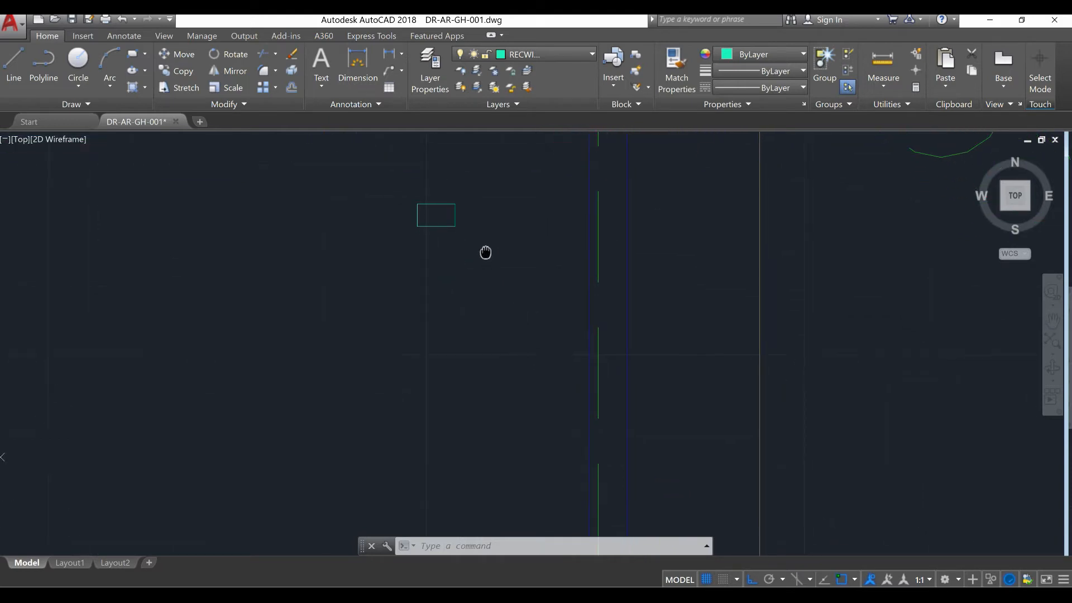
scroll(432, 233, down, 2)
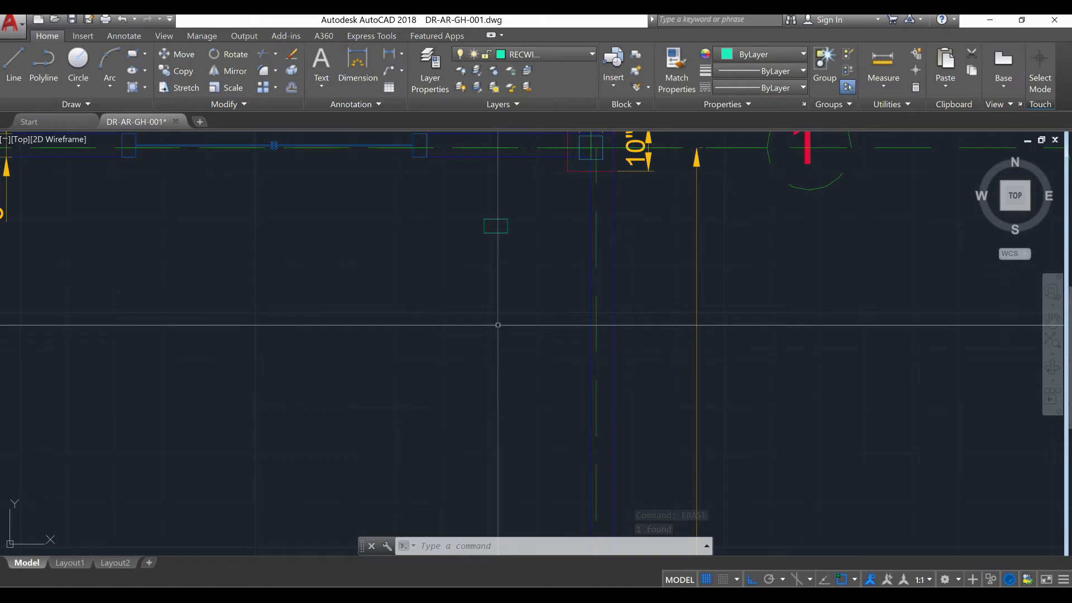
scroll(523, 267, up, 4)
scroll(522, 267, down, 3)
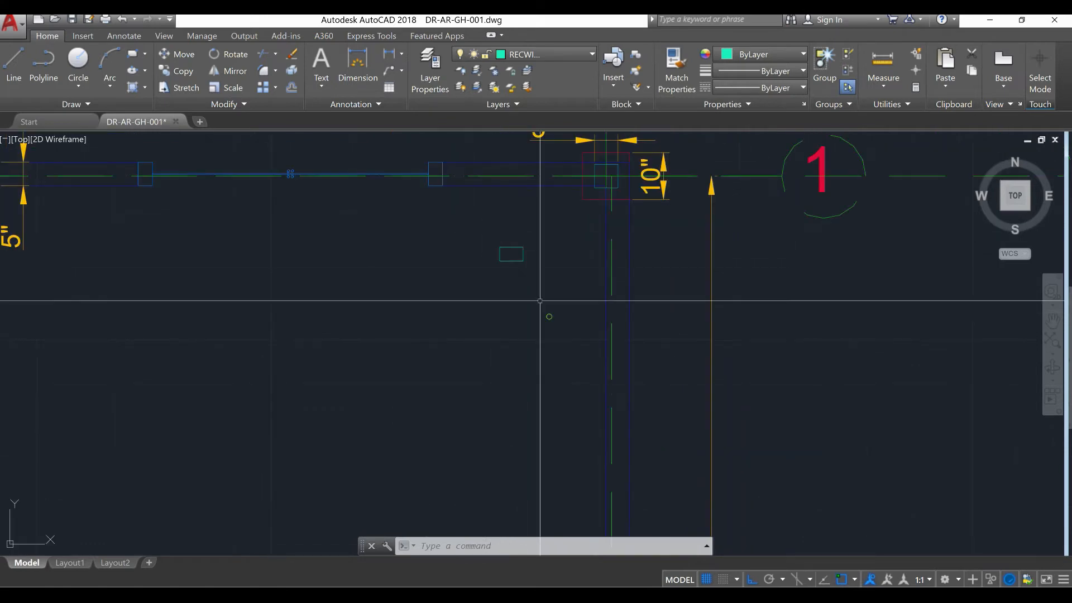
Draw a 3' line straight down from the upper-right corner of the small rectangle.
text(l)
key(Return)
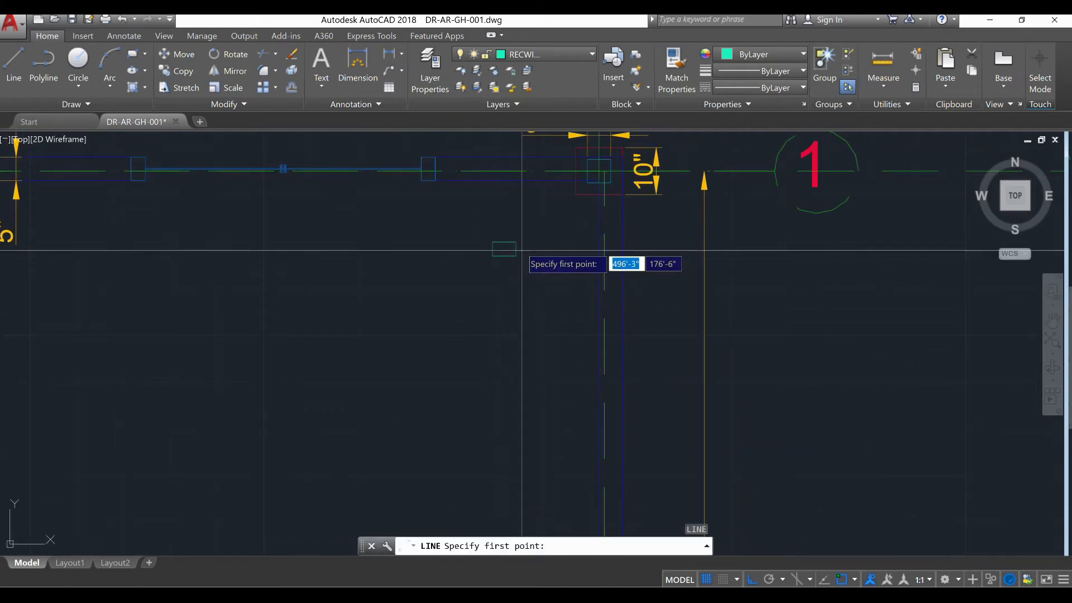
click(514, 241)
text(3)
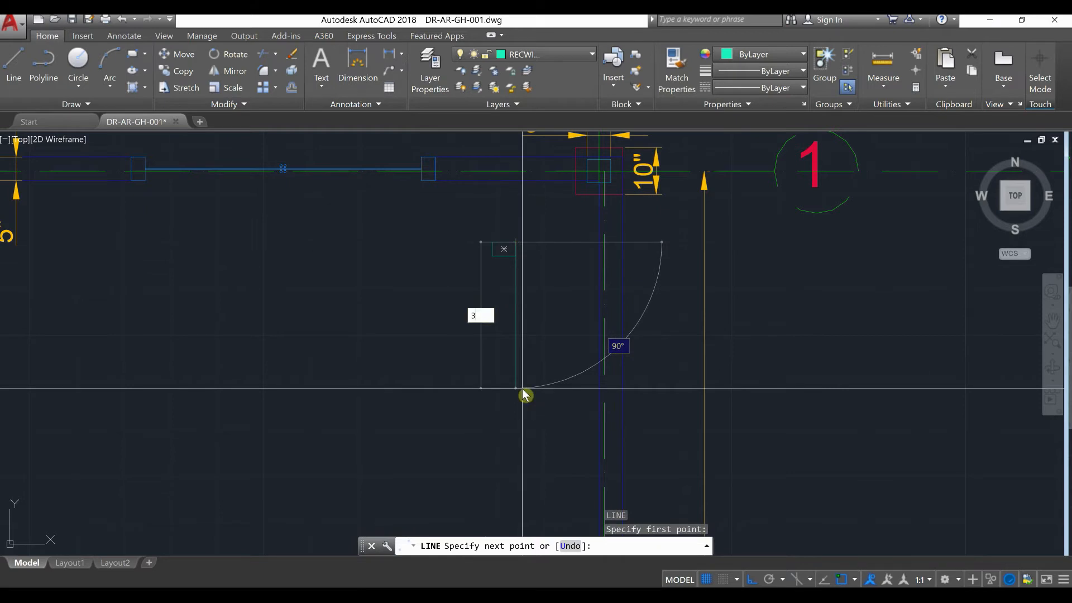
key(Return)
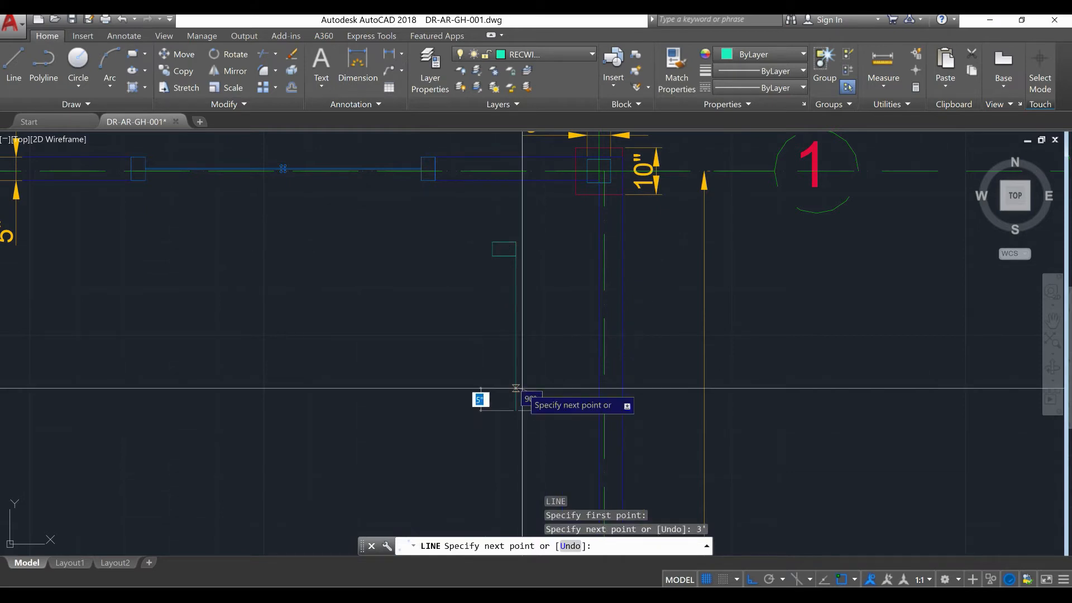
right_click(523, 391)
click(541, 397)
click(537, 283)
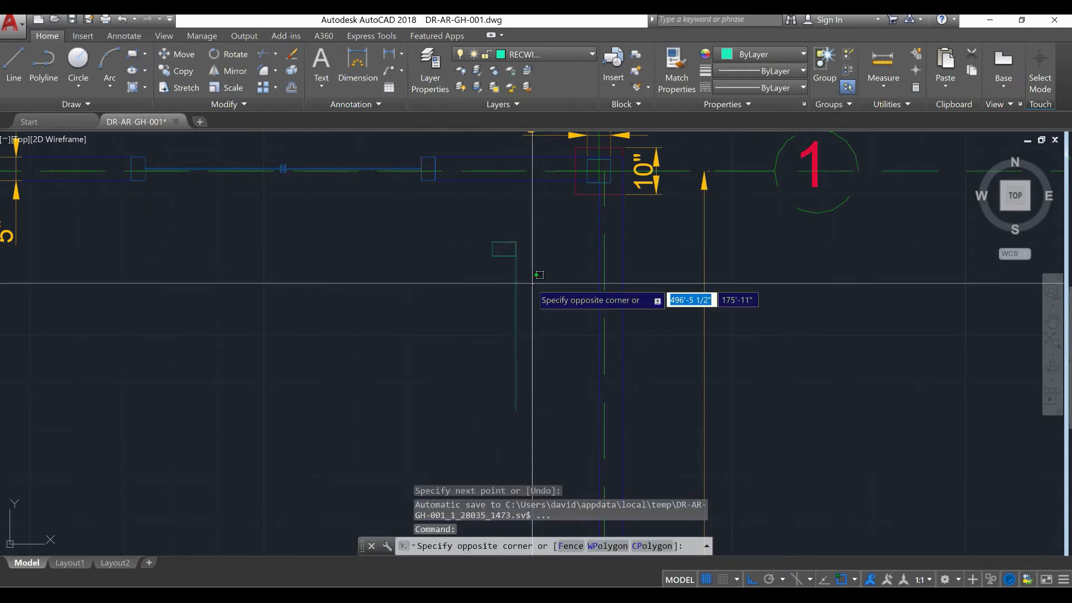
Copy the 3' vertical line from the small rectangle's upper-right corner to its upper-left corner.
click(499, 282)
text(co)
key(Return)
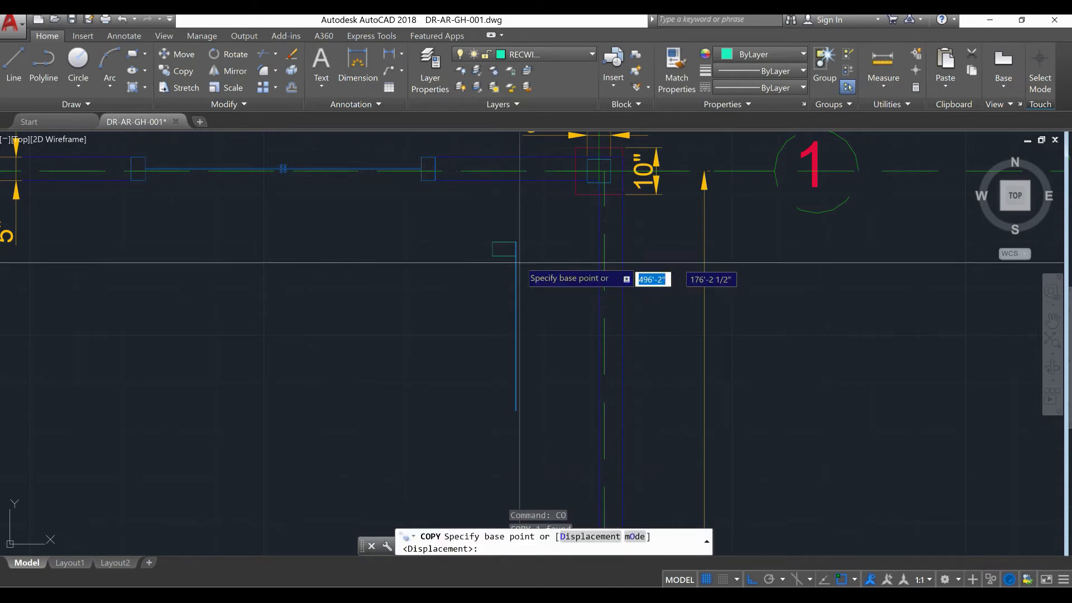
click(504, 247)
click(494, 245)
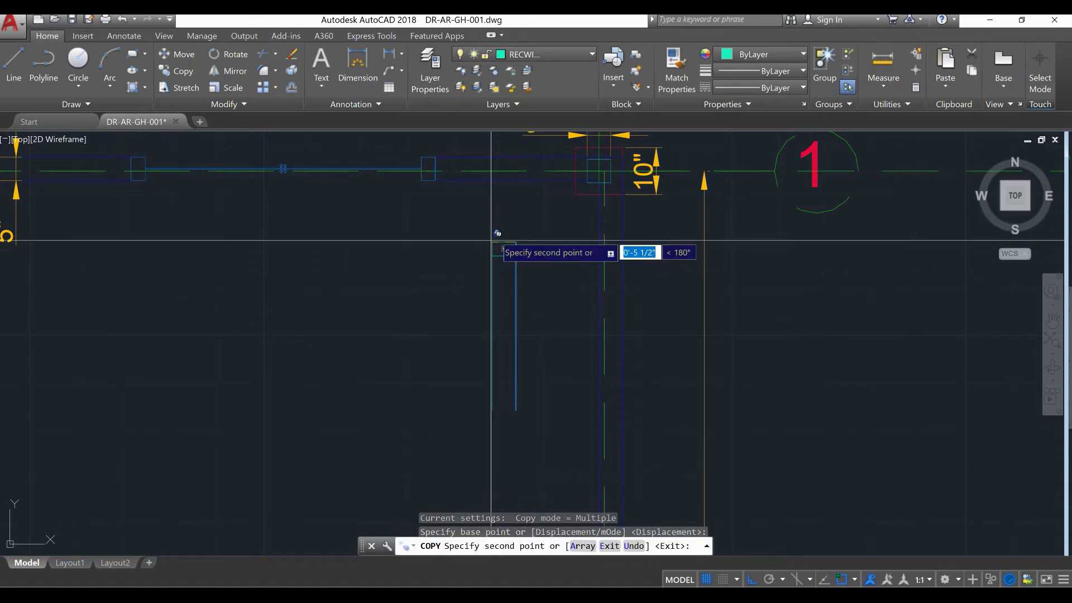
right_click(496, 235)
click(506, 258)
Mirror the small rectangle about a horizontal line through the 3' lines' midpoint, keeping the original.
click(506, 258)
click(523, 214)
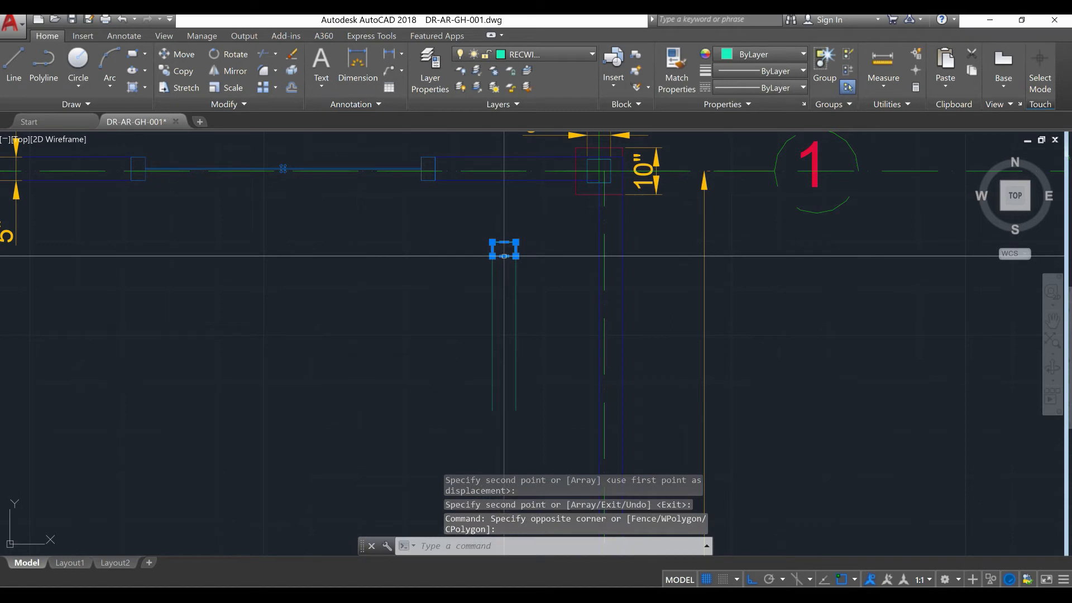
text(c)
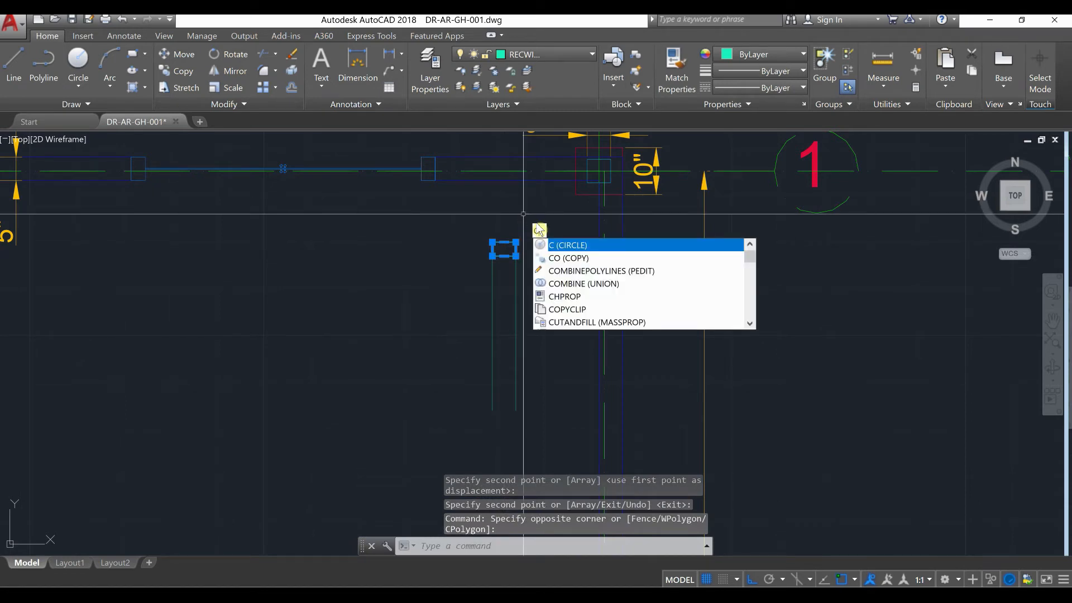
key(BackSpace)
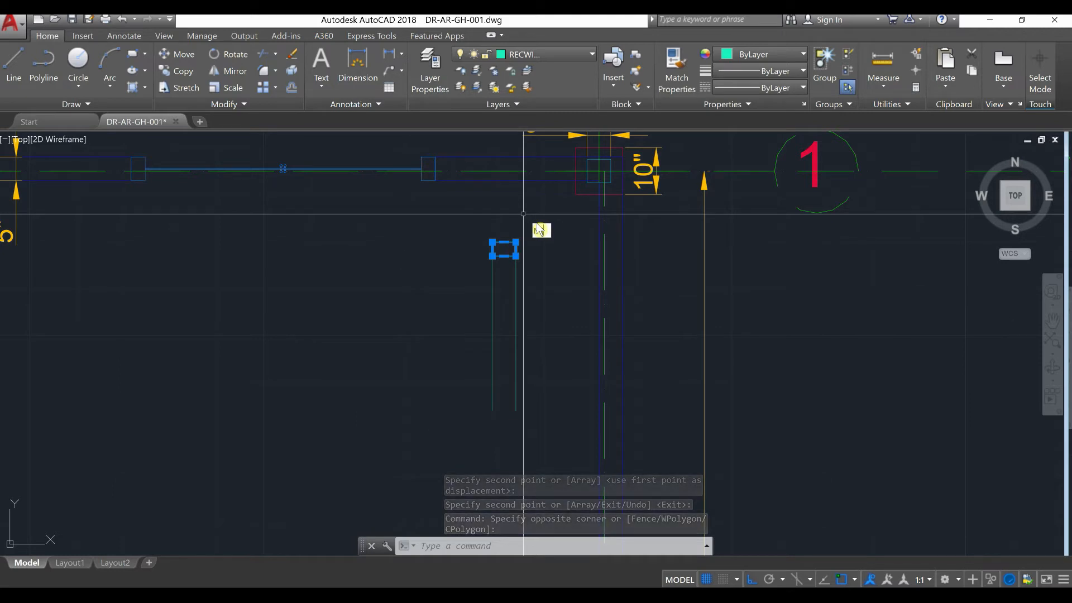
text(mi)
key(Return)
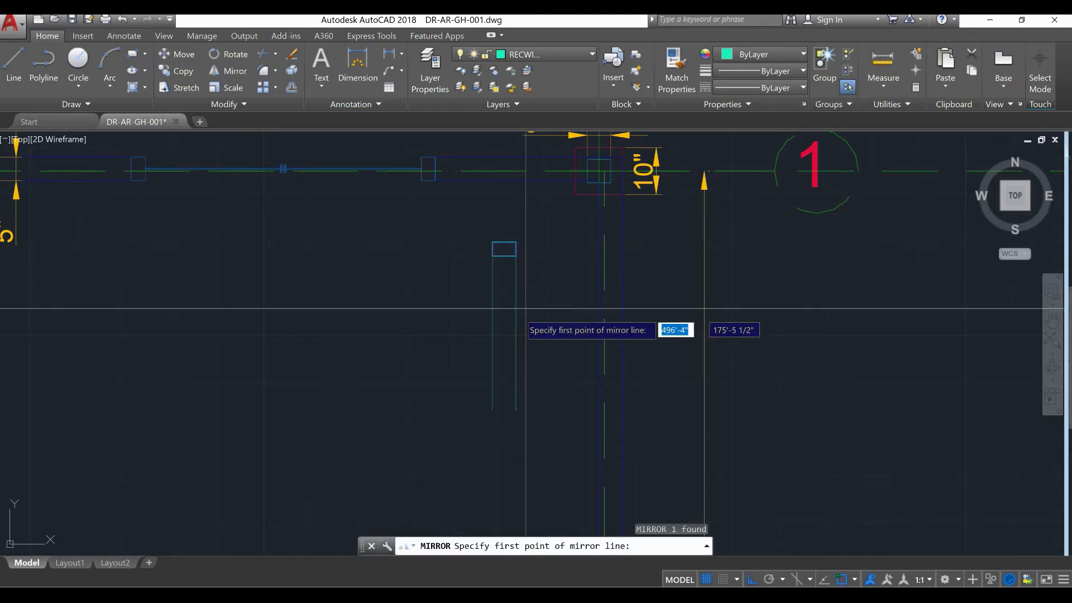
click(515, 327)
click(550, 328)
right_click(543, 330)
click(553, 334)
Examine the window outline, checking how the side lines meet the two end rectangles.
middle_drag(529, 312, 515, 343)
scroll(517, 349, up, 2)
scroll(478, 304, down, 2)
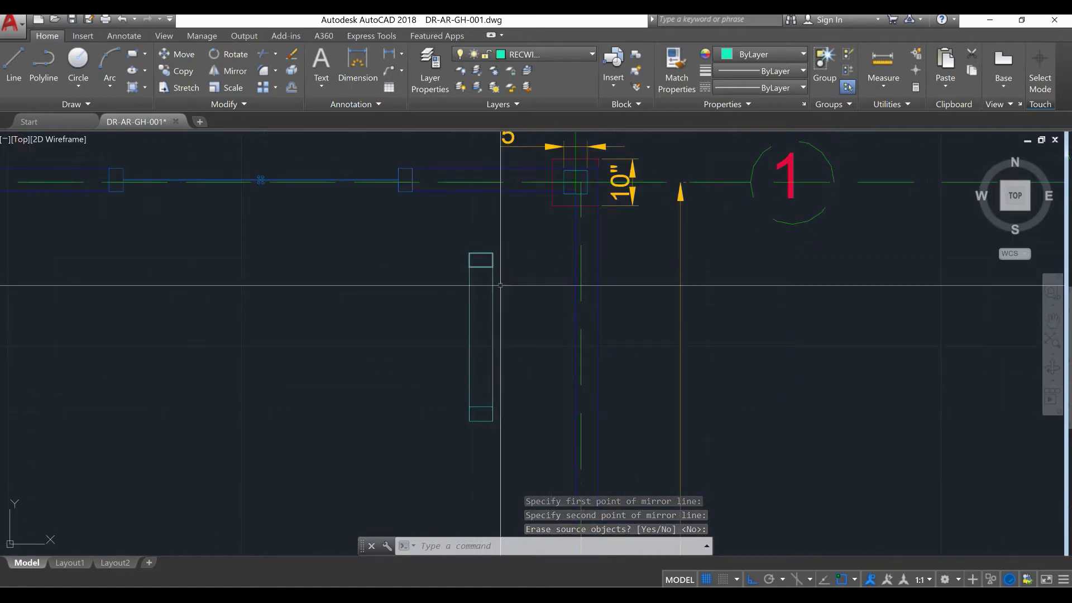
scroll(492, 279, up, 2)
scroll(486, 277, up, 4)
scroll(478, 272, down, 8)
scroll(478, 272, up, 6)
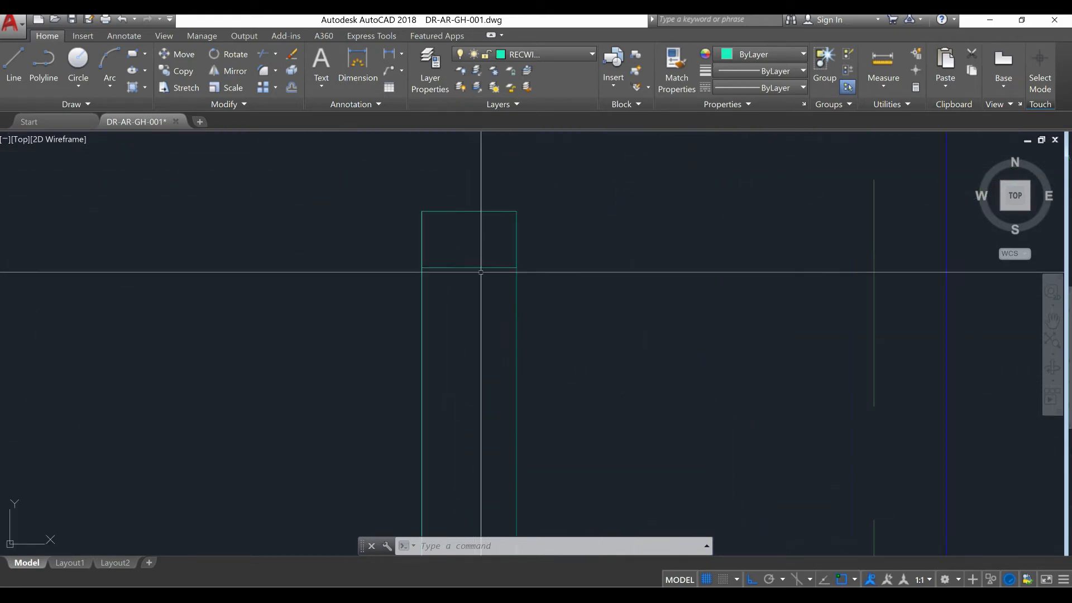
scroll(479, 273, down, 4)
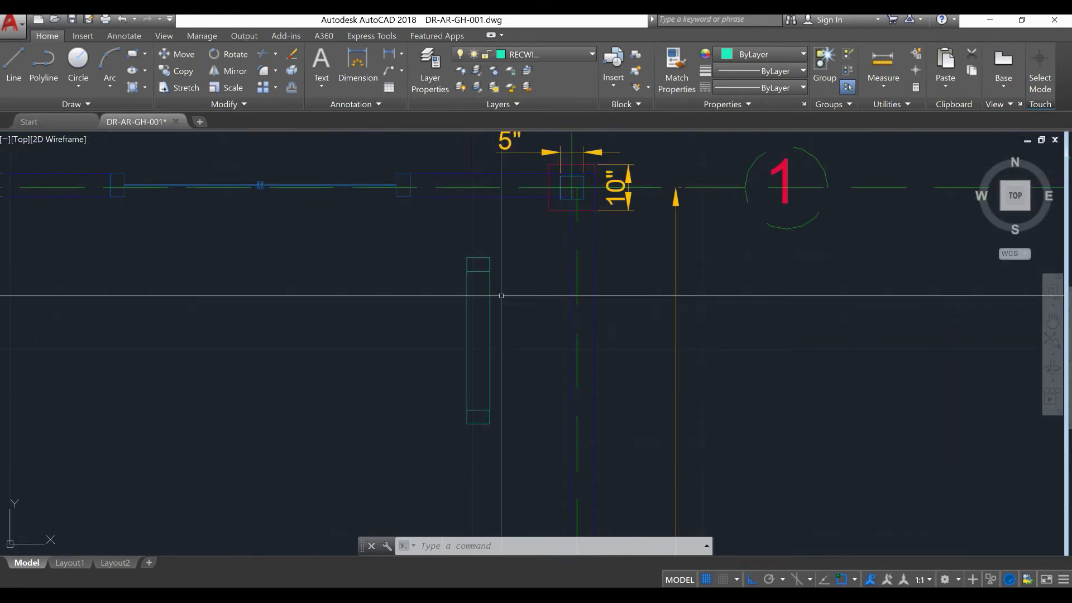
Draw a vertical glass centre line between the midpoints of the two end rectangles' inner edges.
scroll(479, 275, up, 3)
click(15, 65)
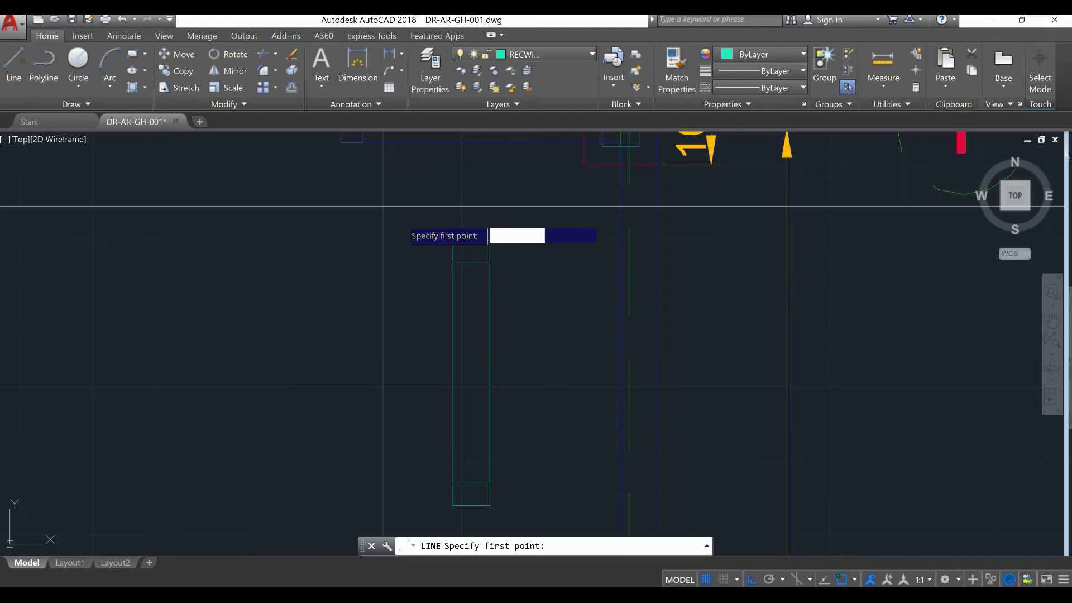
click(472, 263)
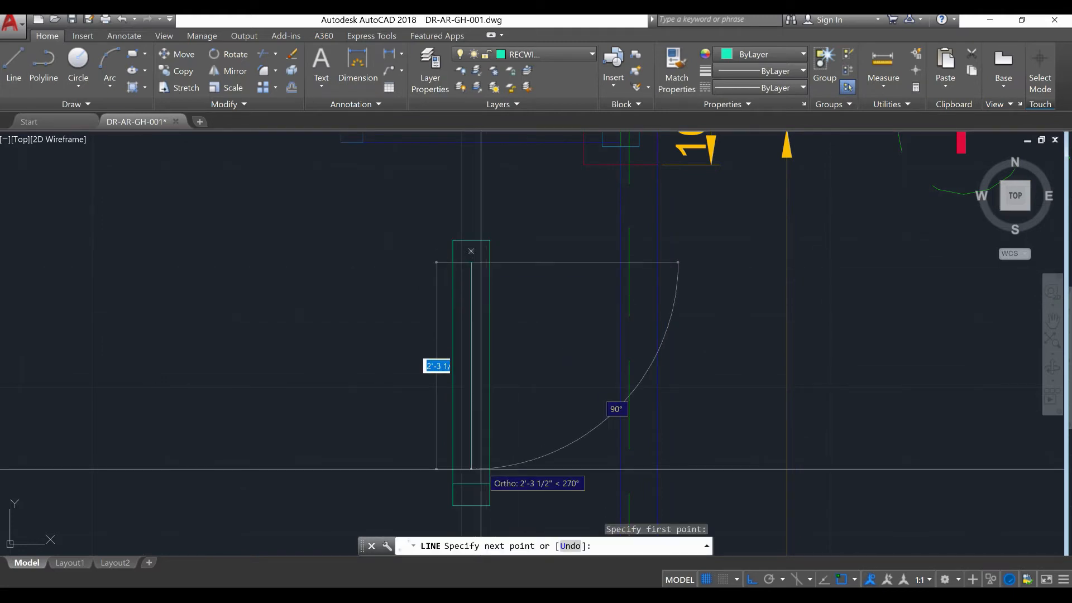
click(471, 483)
right_click(475, 272)
click(491, 280)
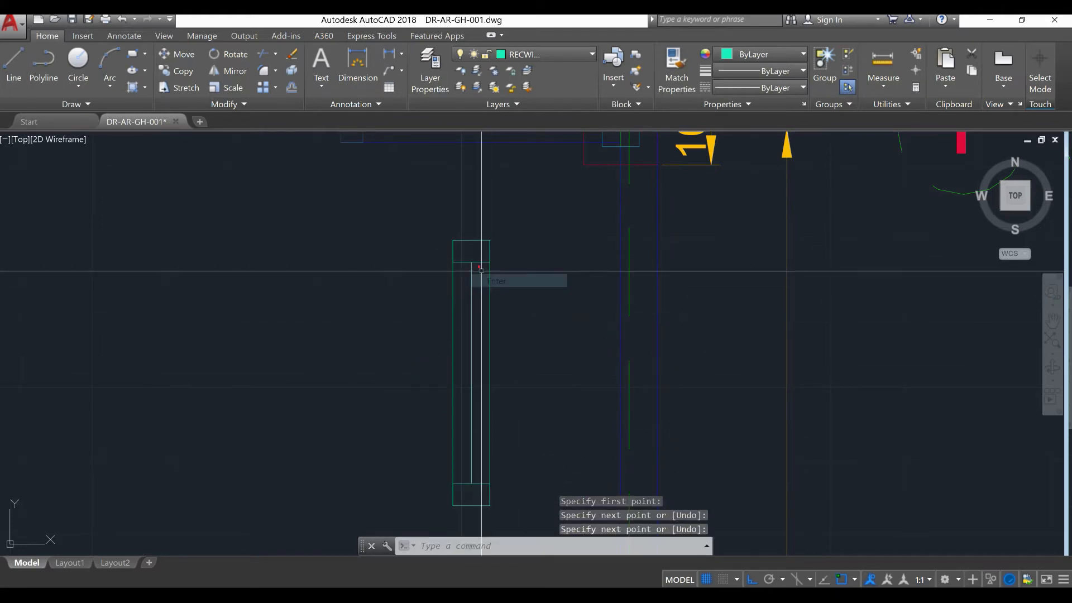
Offset the window's centre line 1/8" to both its left and right sides.
scroll(479, 267, up, 4)
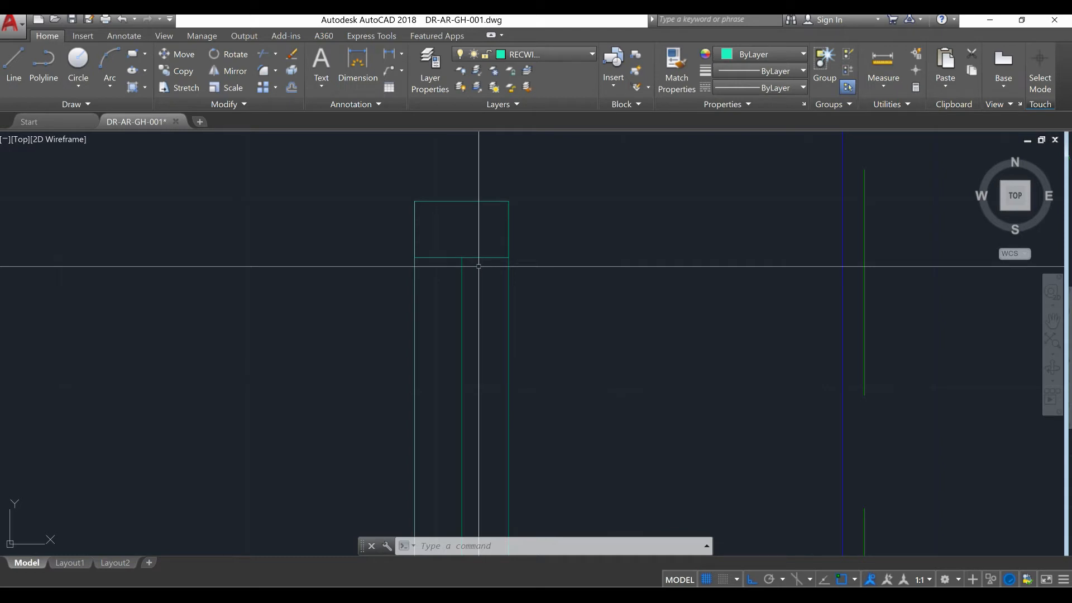
text(FF)
key(Return)
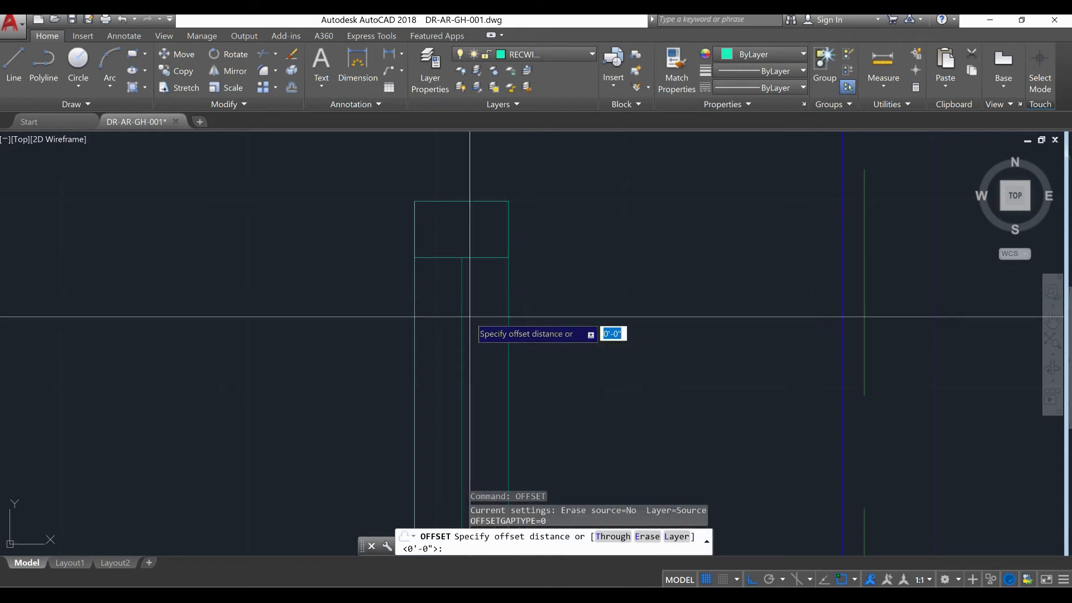
text(1/8")
key(Return)
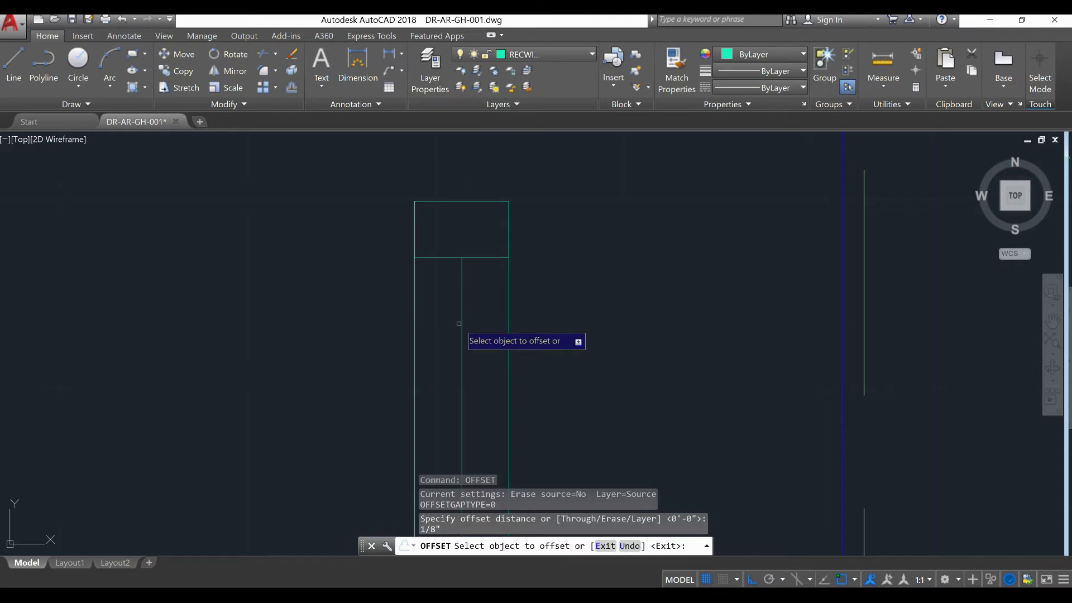
click(460, 324)
click(454, 323)
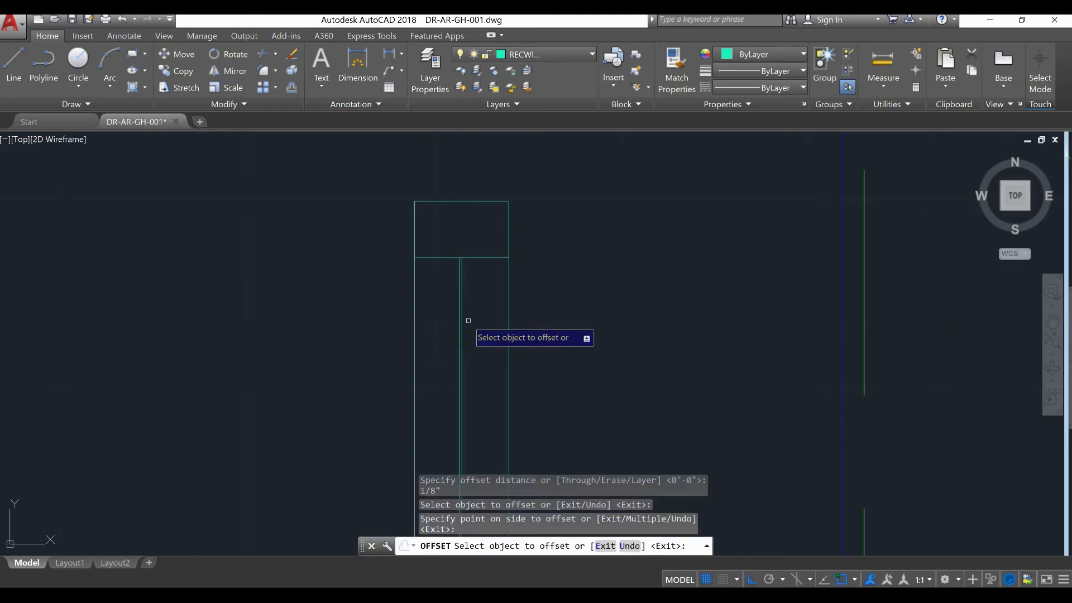
click(462, 321)
click(486, 317)
right_click(489, 317)
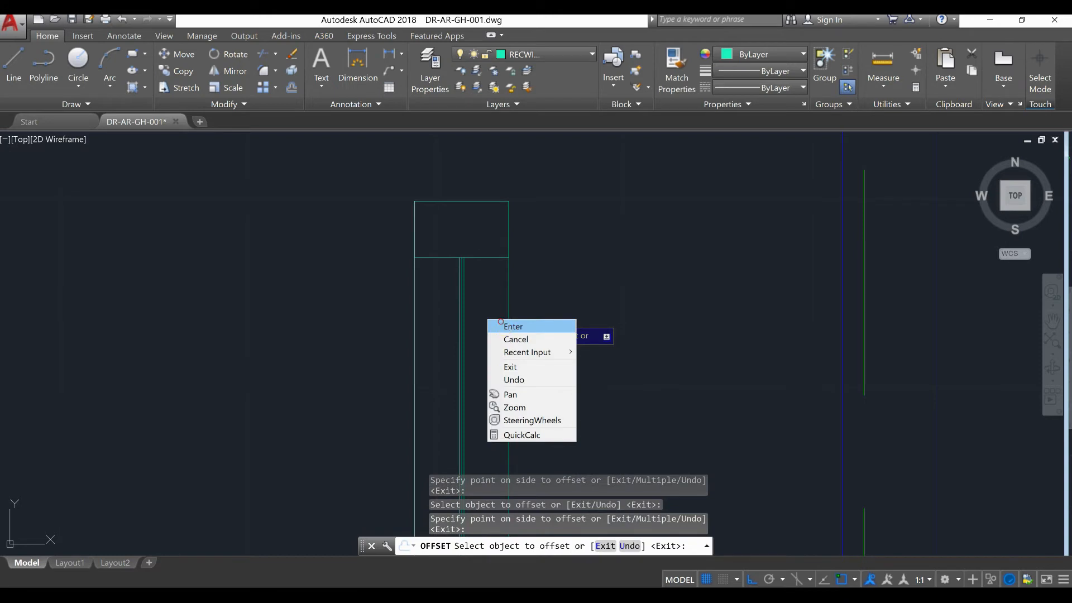
click(498, 322)
Shorten the window's right side line at both ends to the inner corners of the end rectangles.
scroll(498, 321, down, 5)
scroll(453, 324, up, 4)
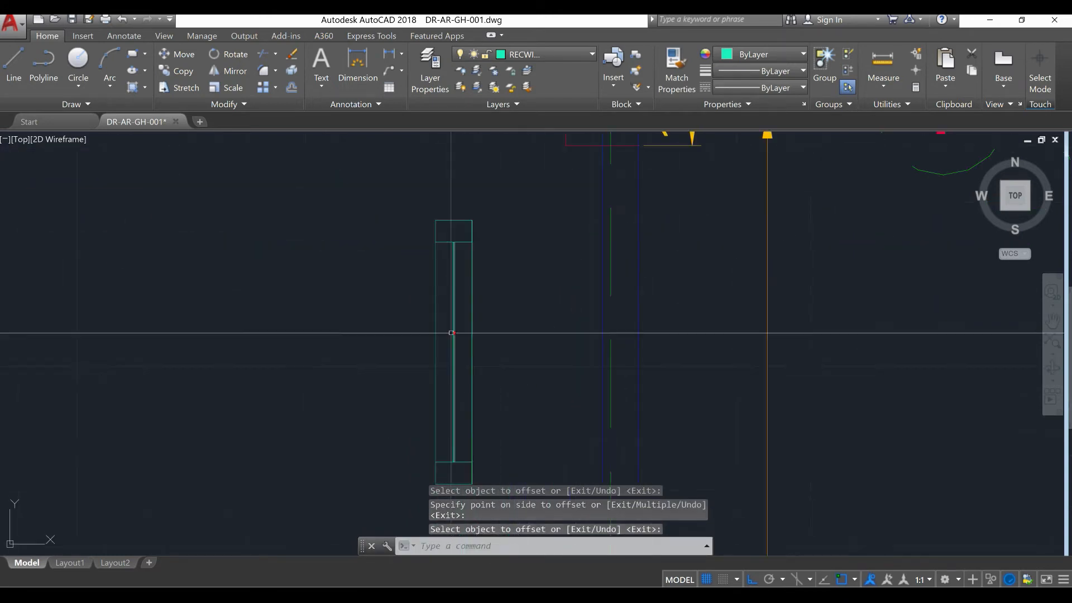
scroll(465, 284, up, 2)
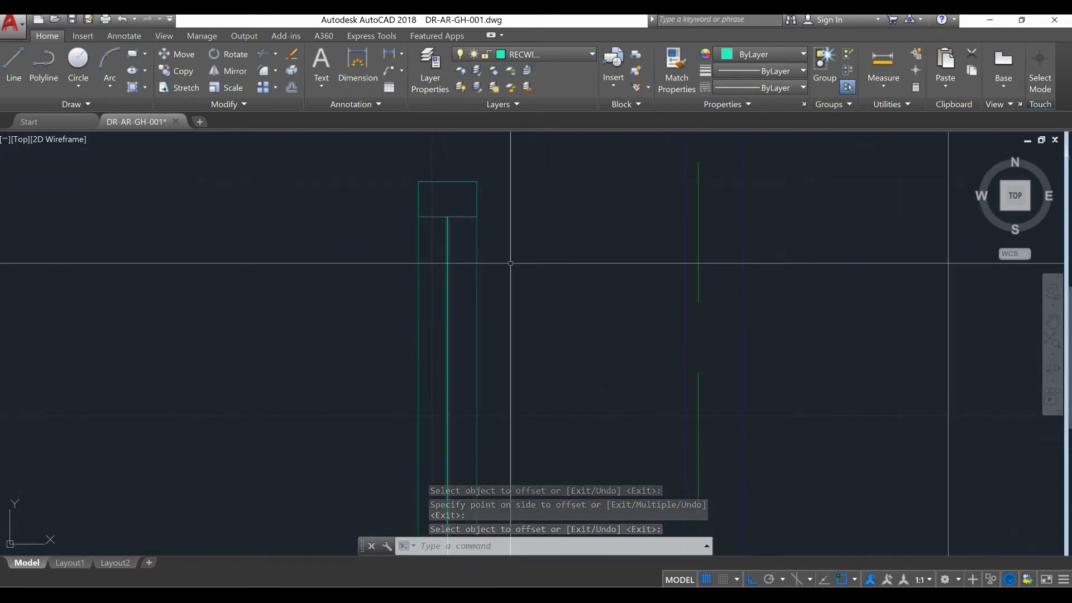
scroll(483, 228, up, 4)
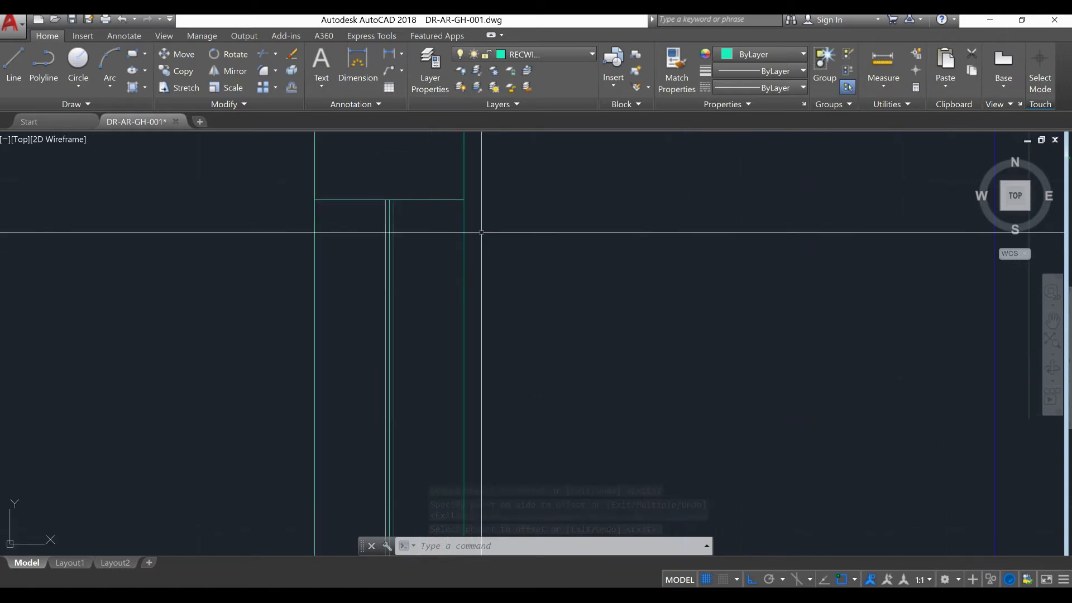
click(463, 240)
scroll(462, 240, down, 4)
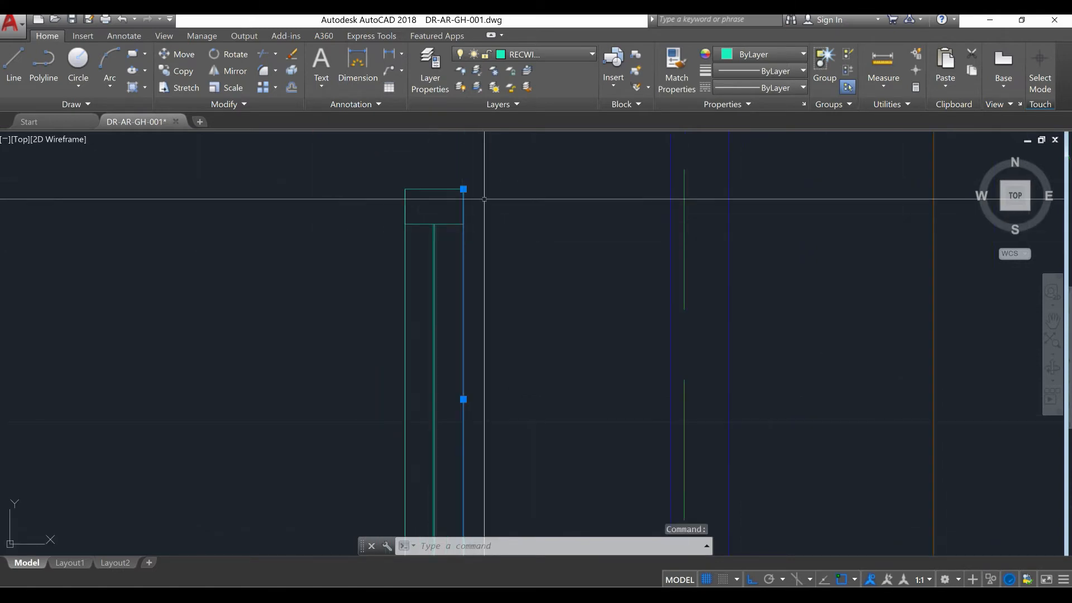
click(462, 188)
click(463, 224)
scroll(476, 211, down, 6)
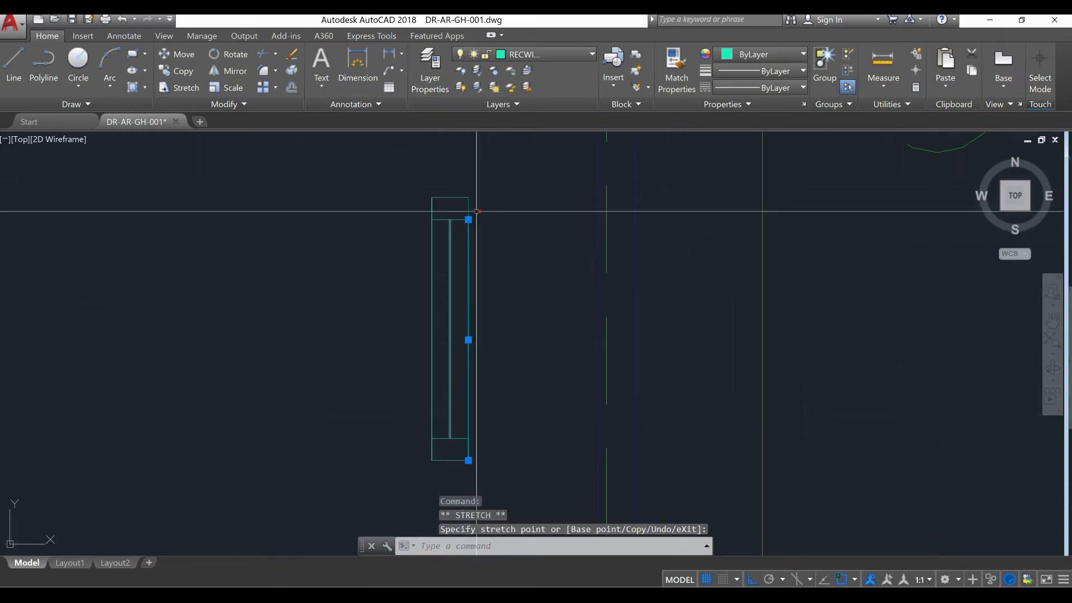
scroll(471, 304, up, 8)
click(495, 337)
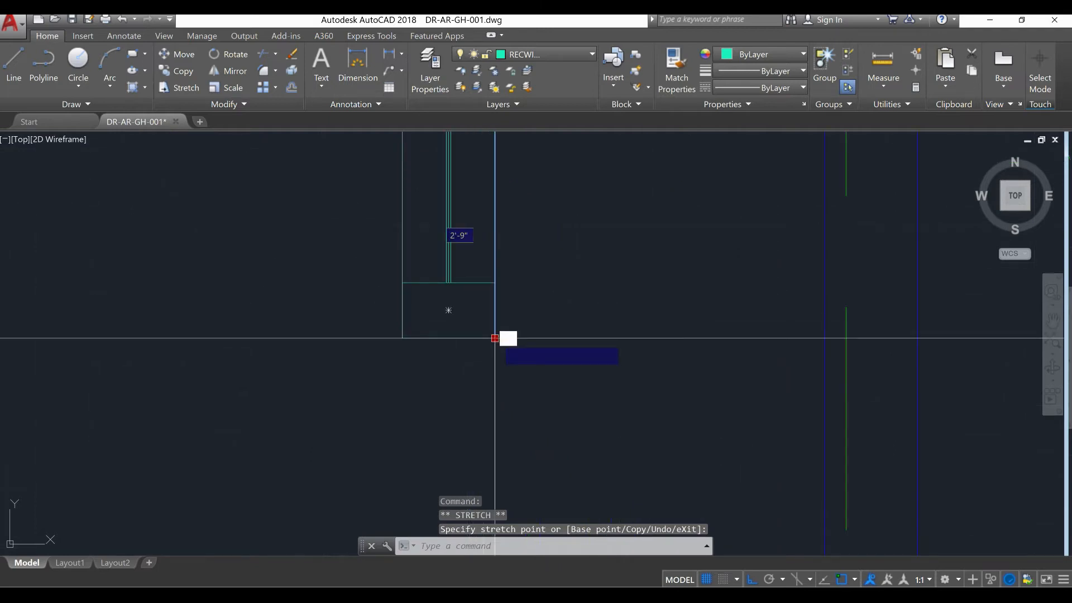
click(494, 282)
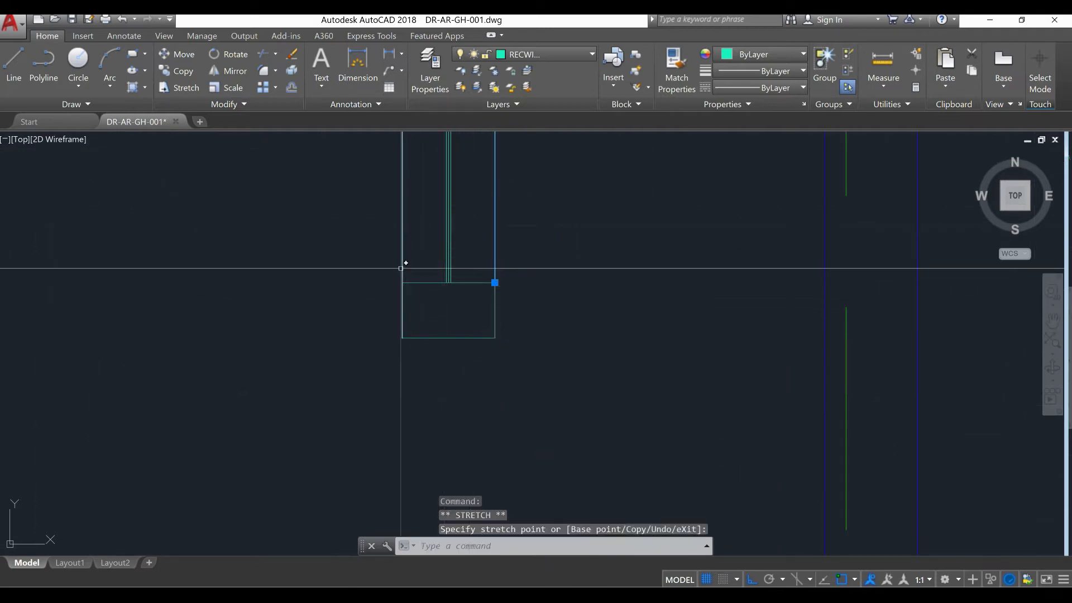
Shorten the window's left side line at both ends to the inner corners of the end rectangles.
click(402, 338)
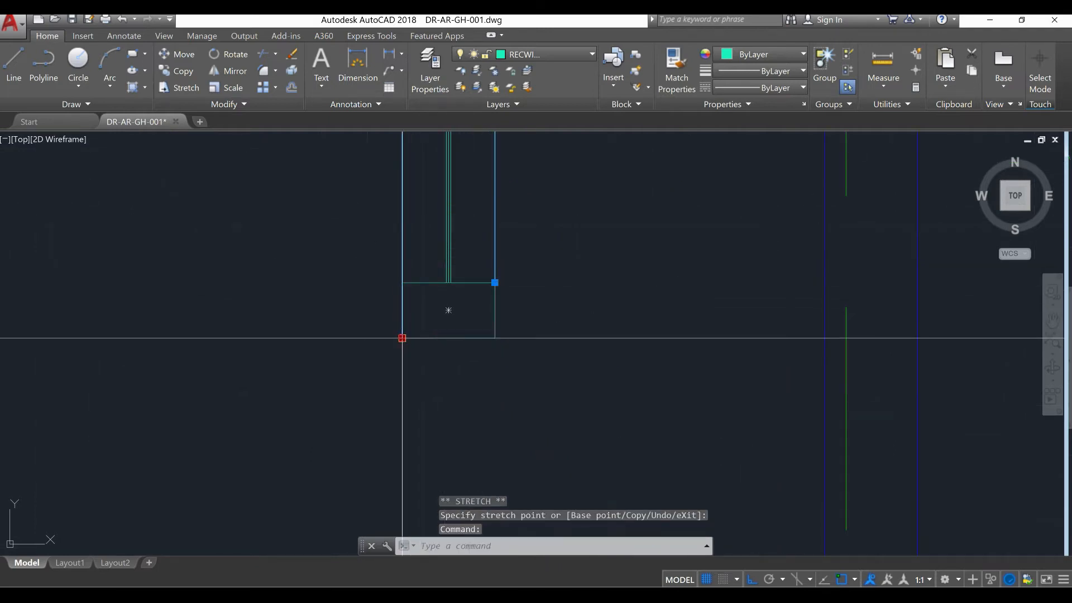
click(402, 282)
scroll(419, 367, down, 5)
middle_drag(419, 368, 419, 405)
middle_drag(434, 291, 429, 381)
scroll(394, 223, up, 2)
click(419, 221)
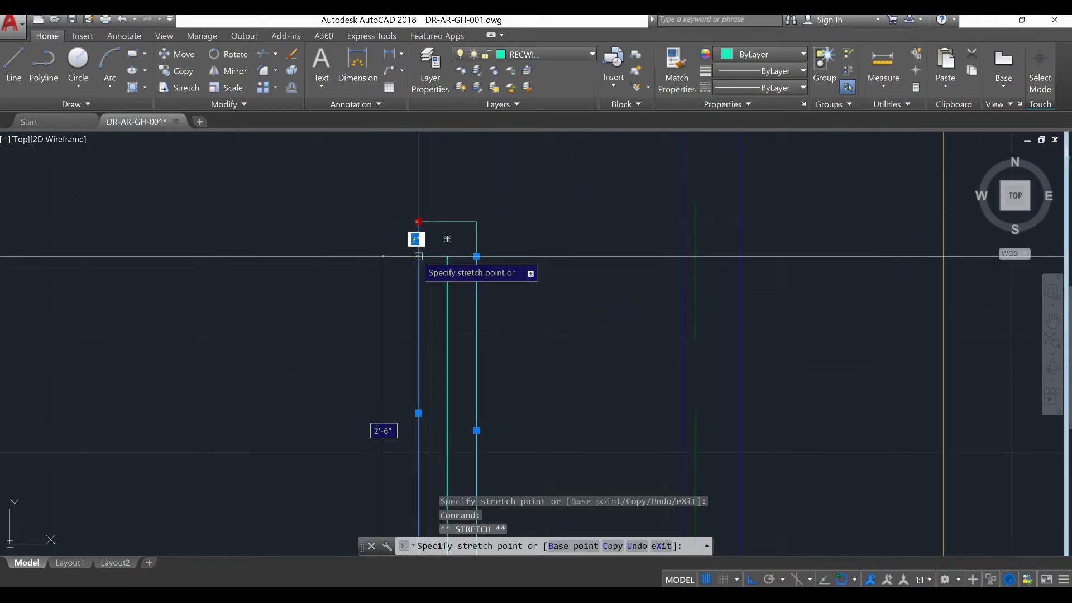
key(Escape)
key(Escape)
key(Escape)
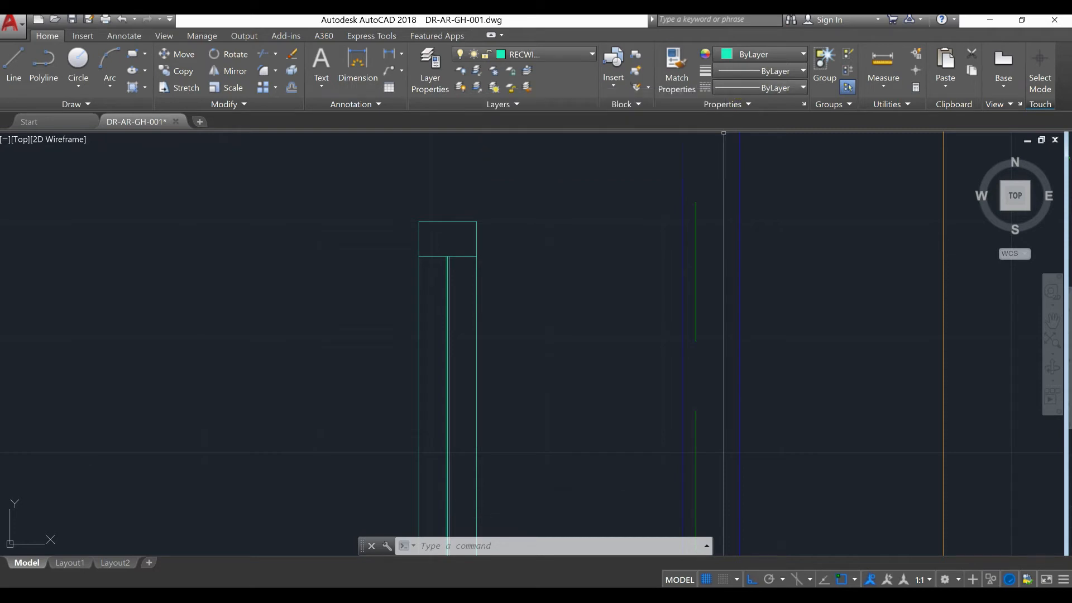
Load the JIS_02_1.0 (HIDDEN01) dashed linetype from acadiso.lin into the drawing.
scroll(545, 306, down, 5)
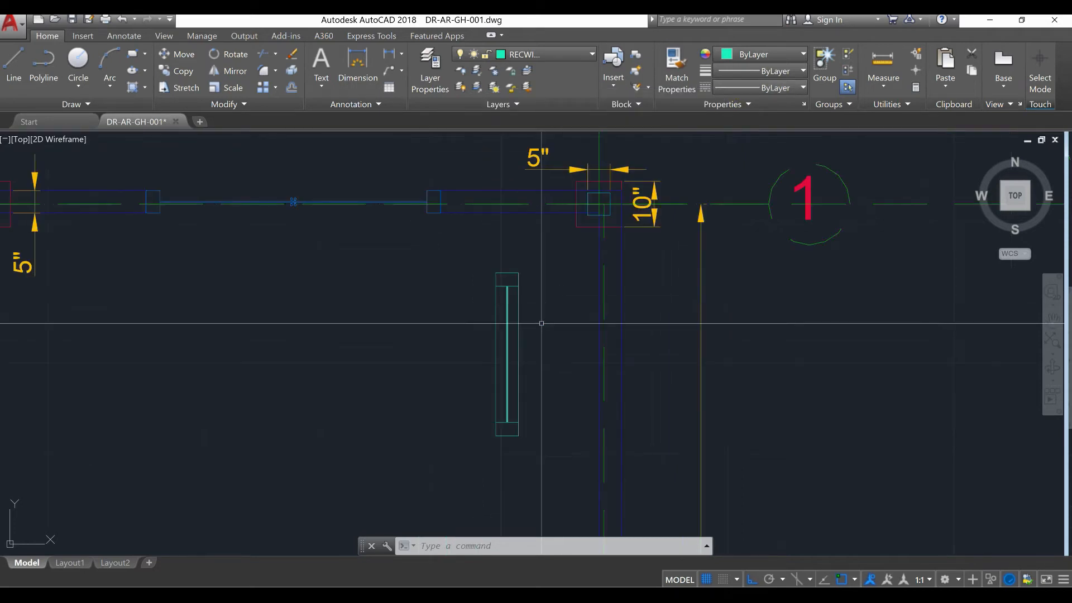
scroll(526, 339, up, 5)
scroll(526, 335, down, 3)
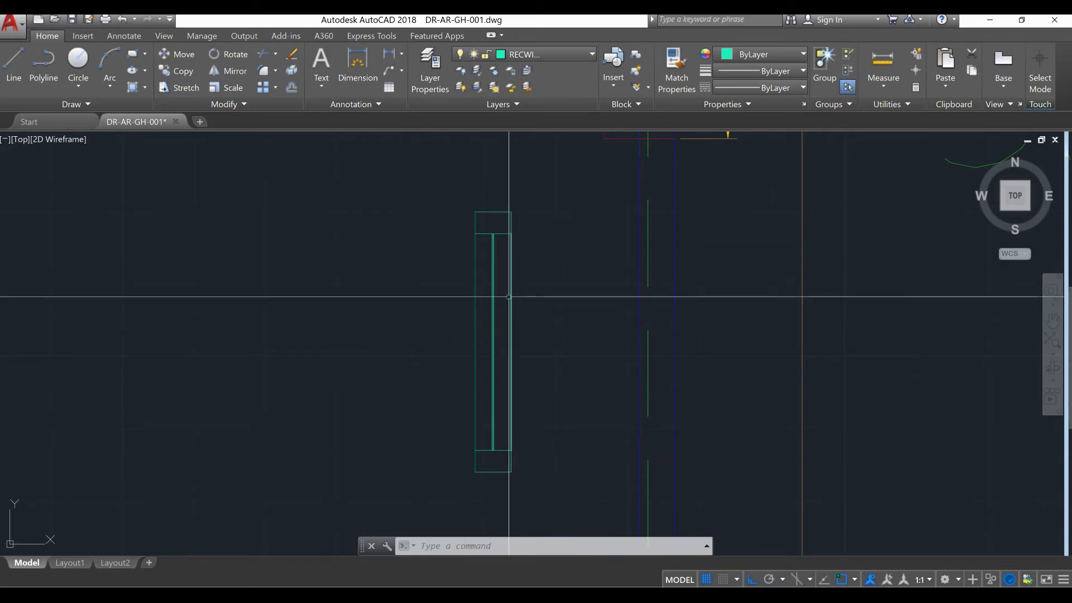
click(753, 89)
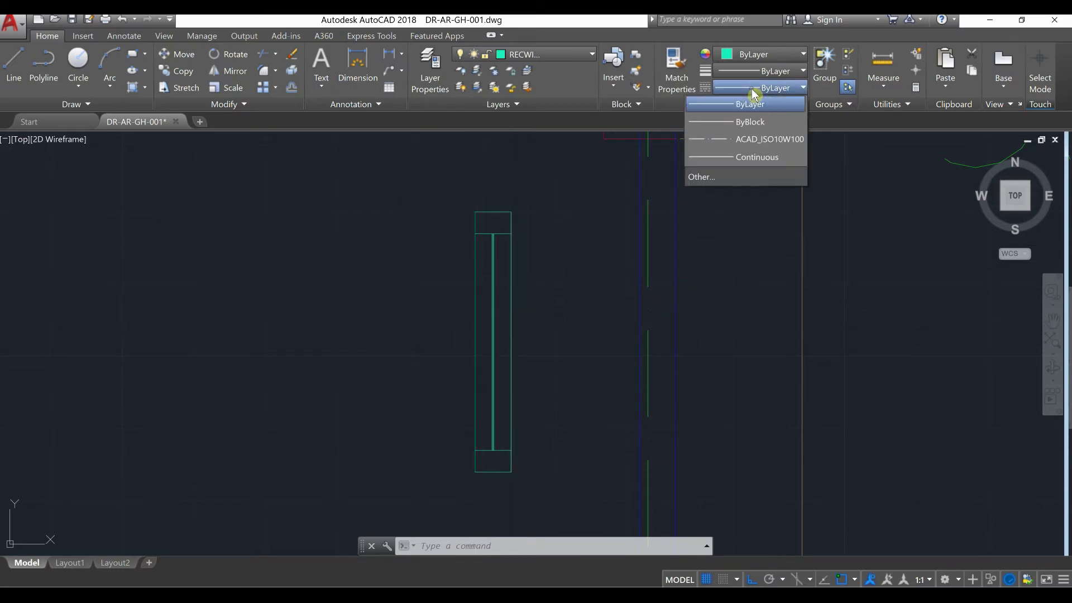
click(746, 177)
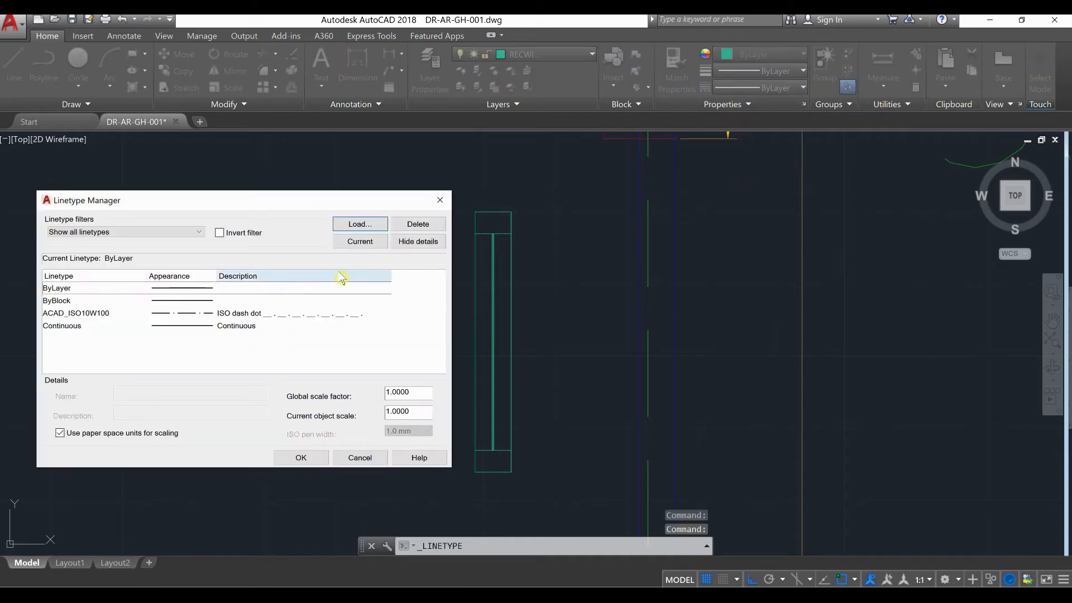
click(160, 326)
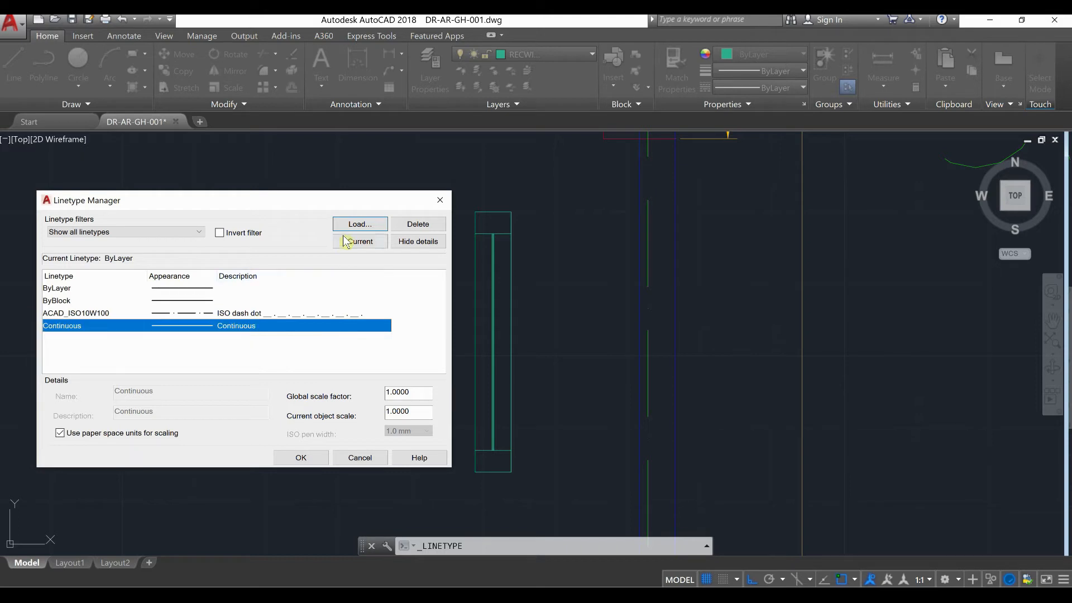
click(358, 224)
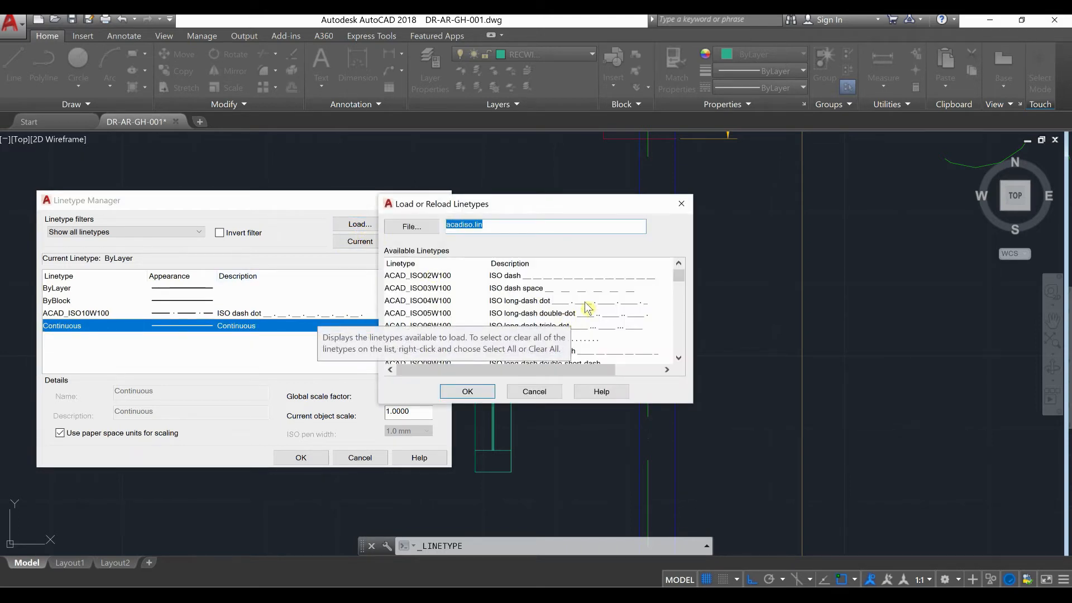
scroll(580, 290, down, 7)
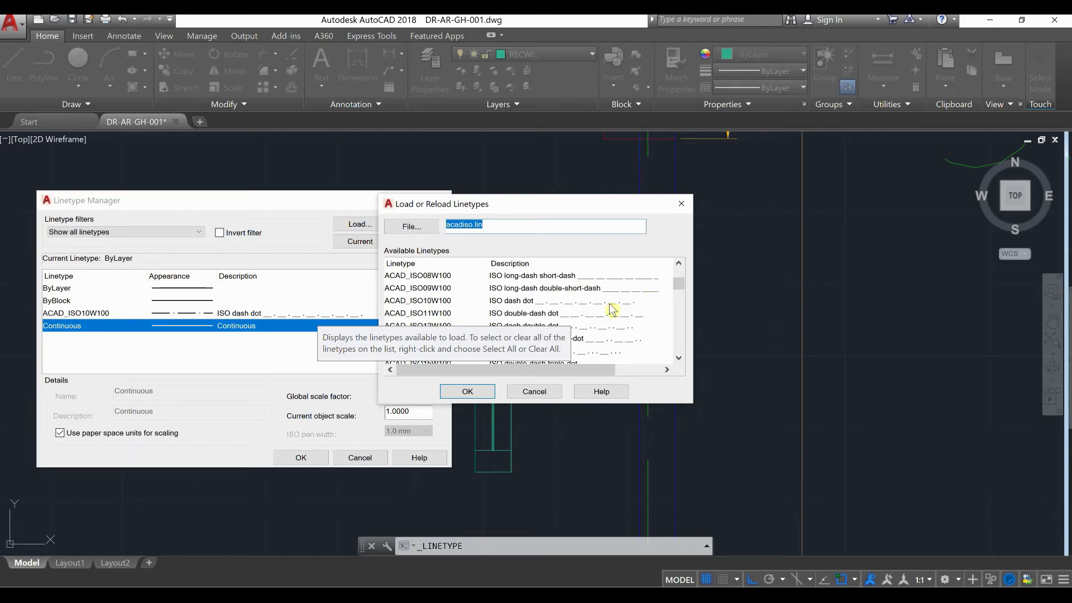
scroll(647, 325, down, 6)
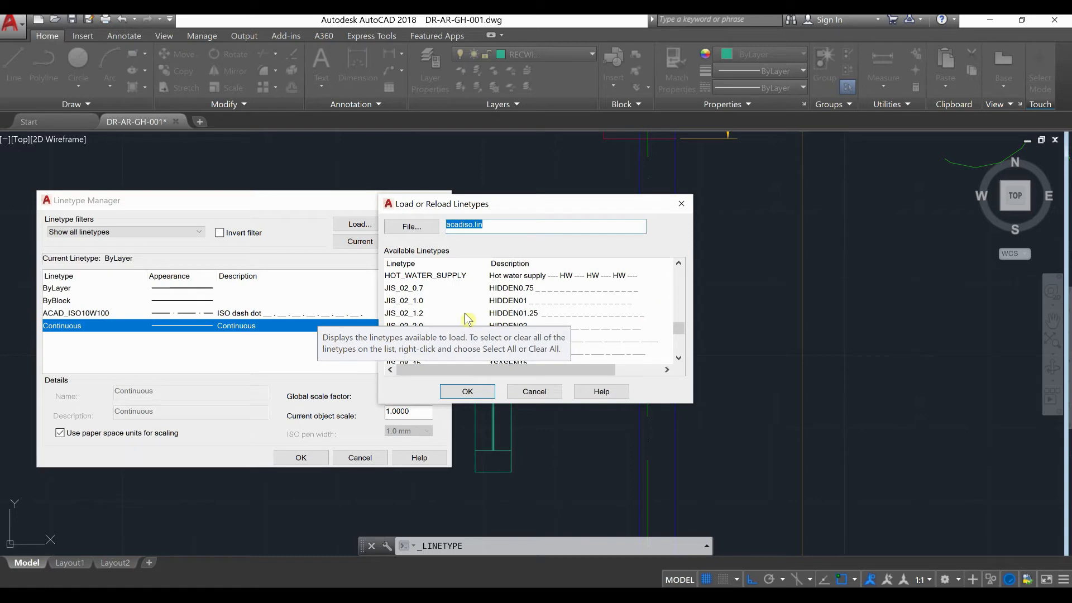
click(418, 301)
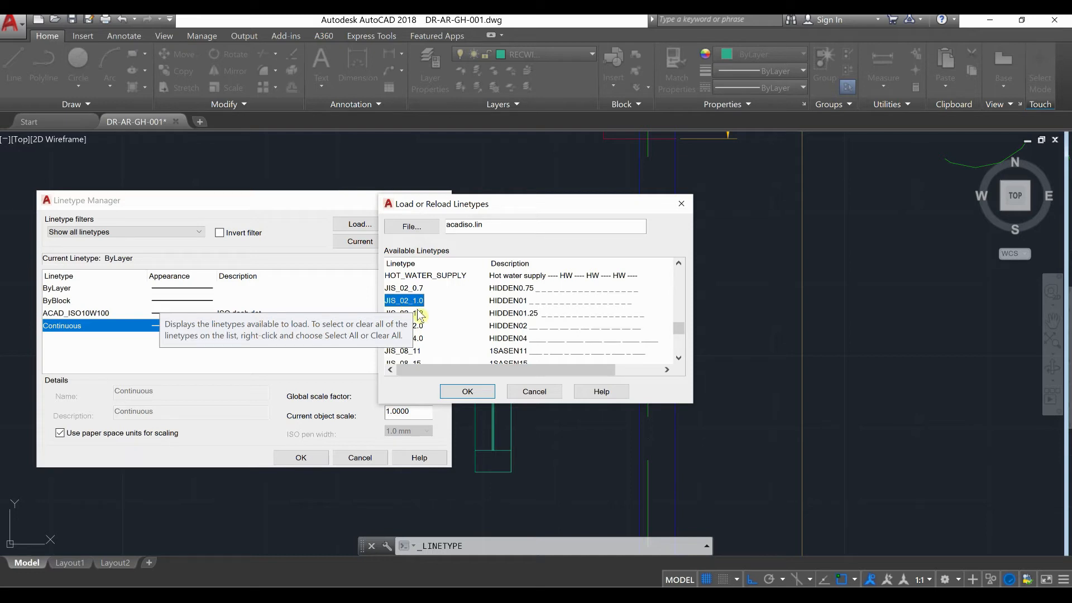
click(468, 391)
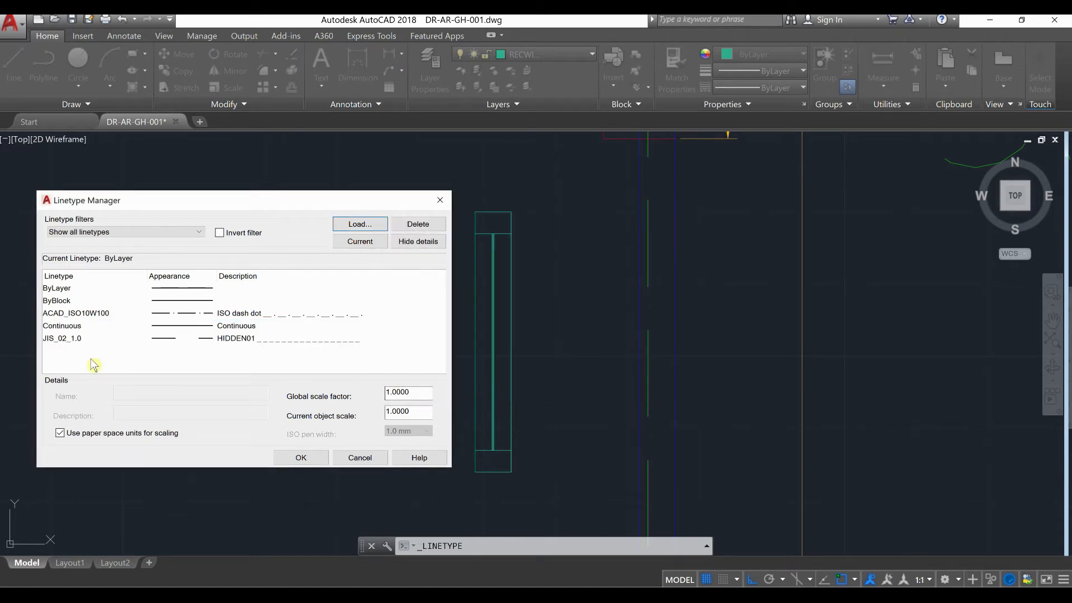
click(74, 339)
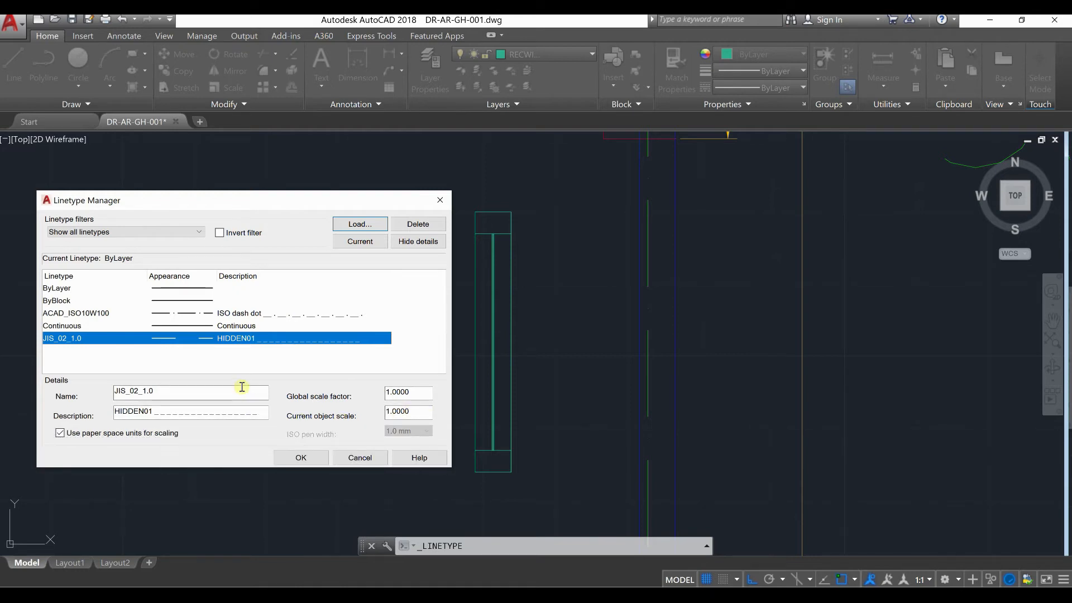
click(302, 458)
Assign the JIS_02_1.0 linetype to the window's left and right side lines.
click(524, 328)
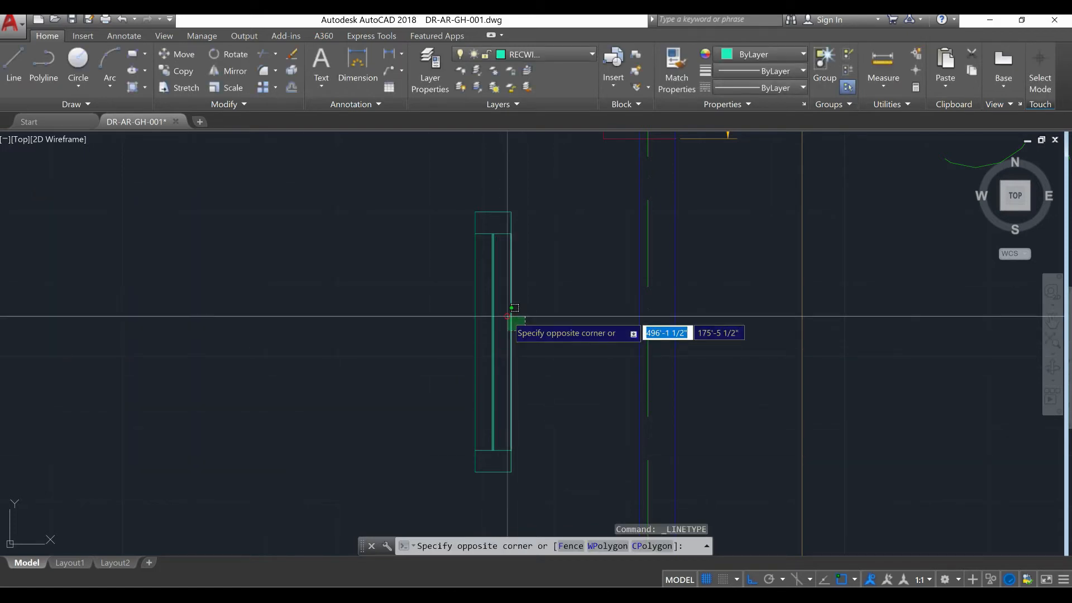
click(507, 316)
click(485, 316)
click(456, 316)
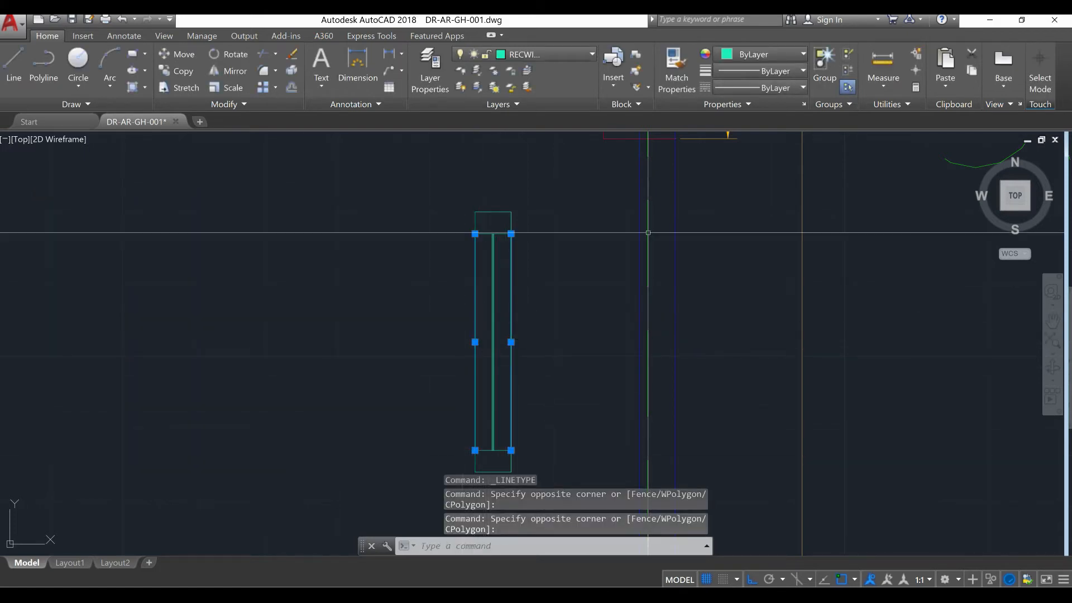
click(787, 90)
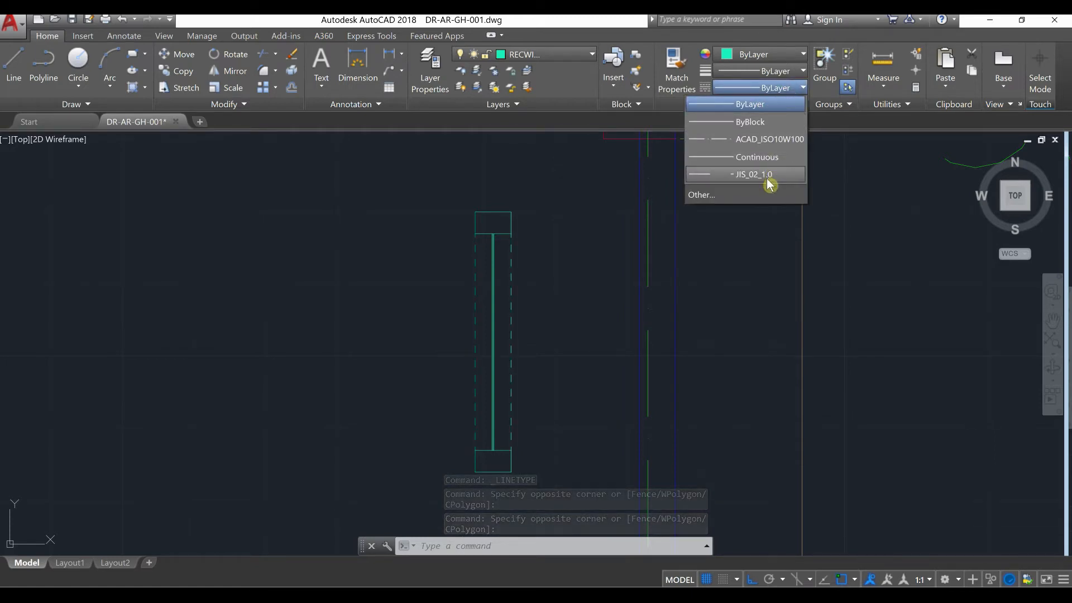
click(748, 174)
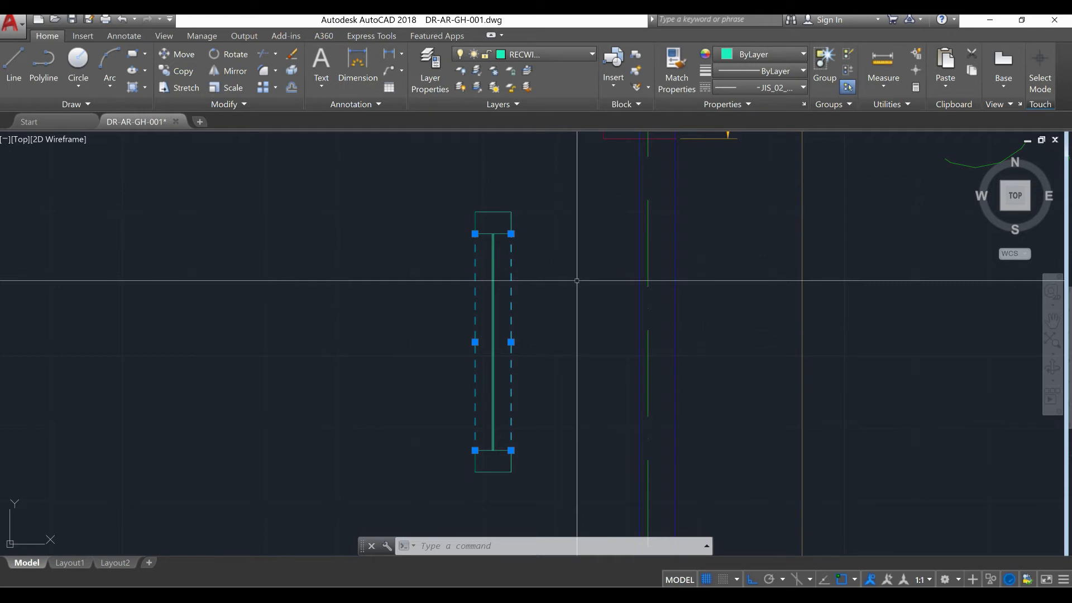
key(Escape)
Begin a block definition for the window with the upper-left corner of its upper end rectangle as base point.
scroll(561, 346, down, 5)
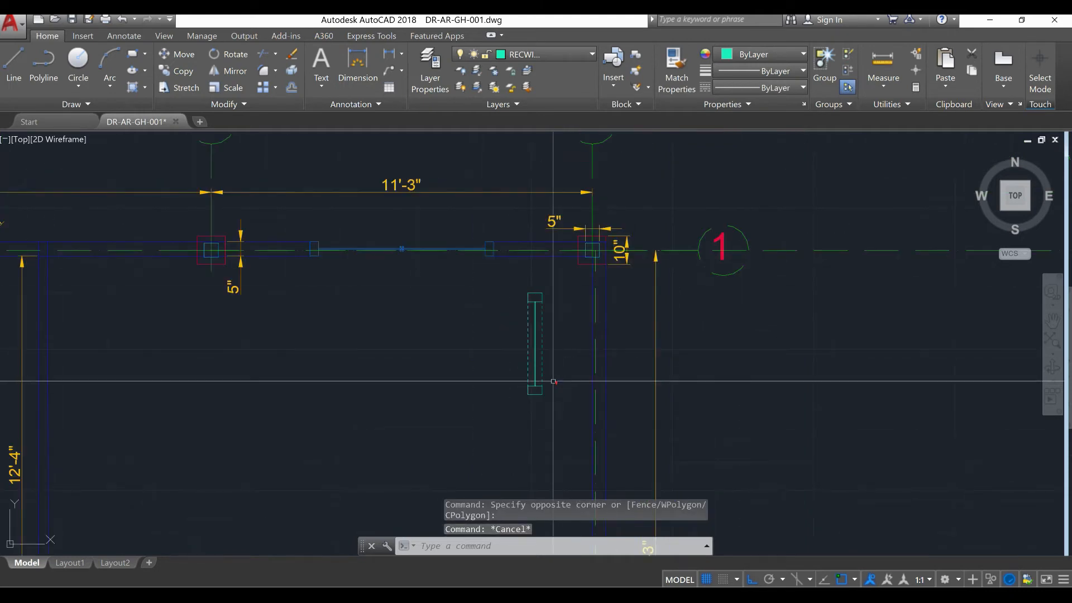
scroll(558, 386, up, 2)
scroll(558, 357, up, 3)
scroll(552, 340, down, 3)
scroll(544, 335, down, 3)
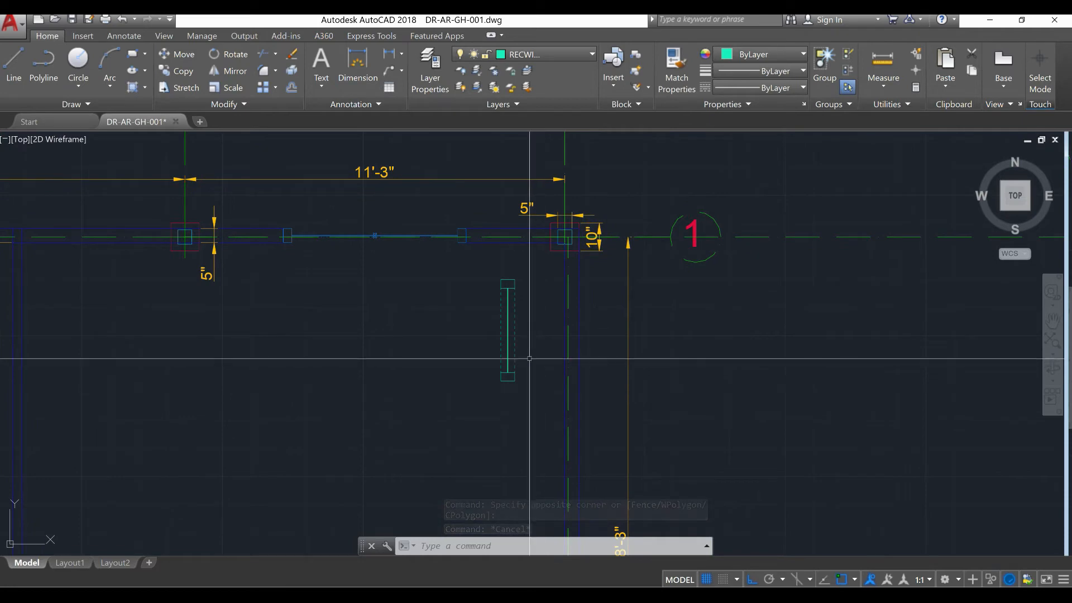
text(b)
key(Return)
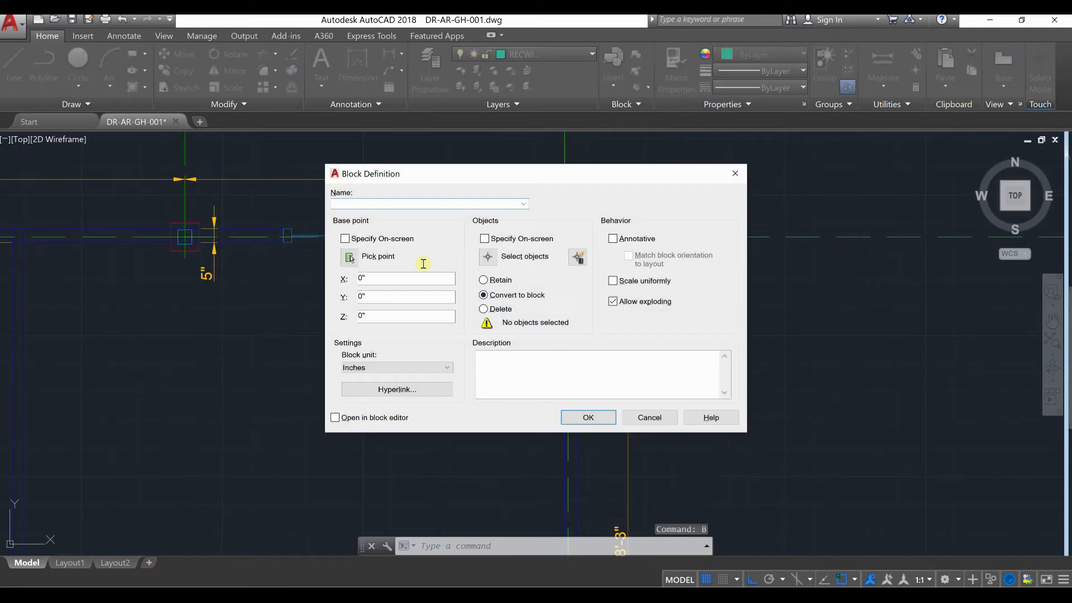
click(349, 259)
scroll(480, 296, up, 2)
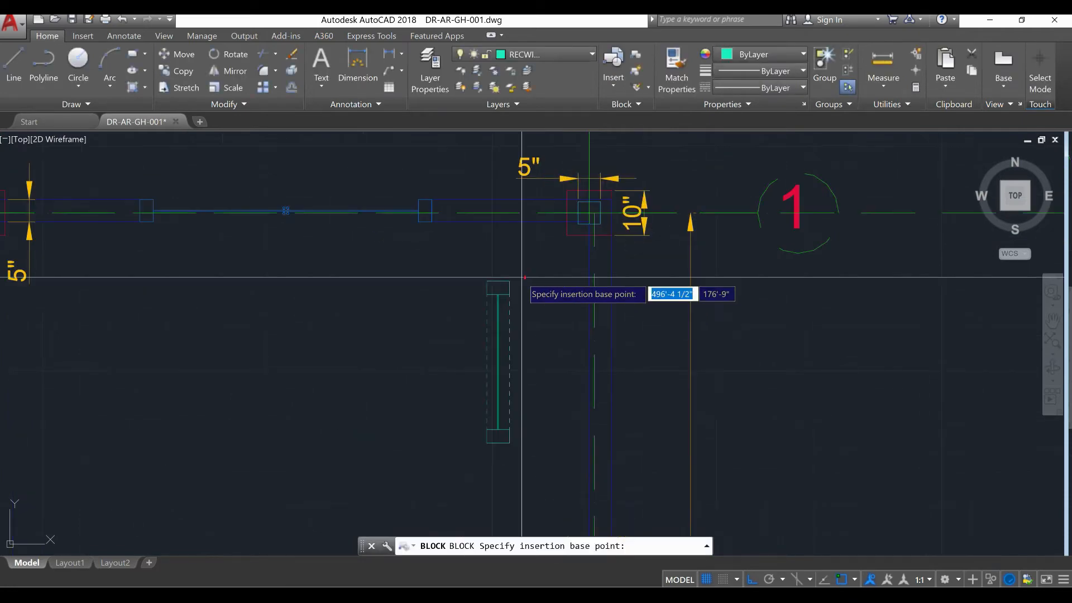
click(498, 288)
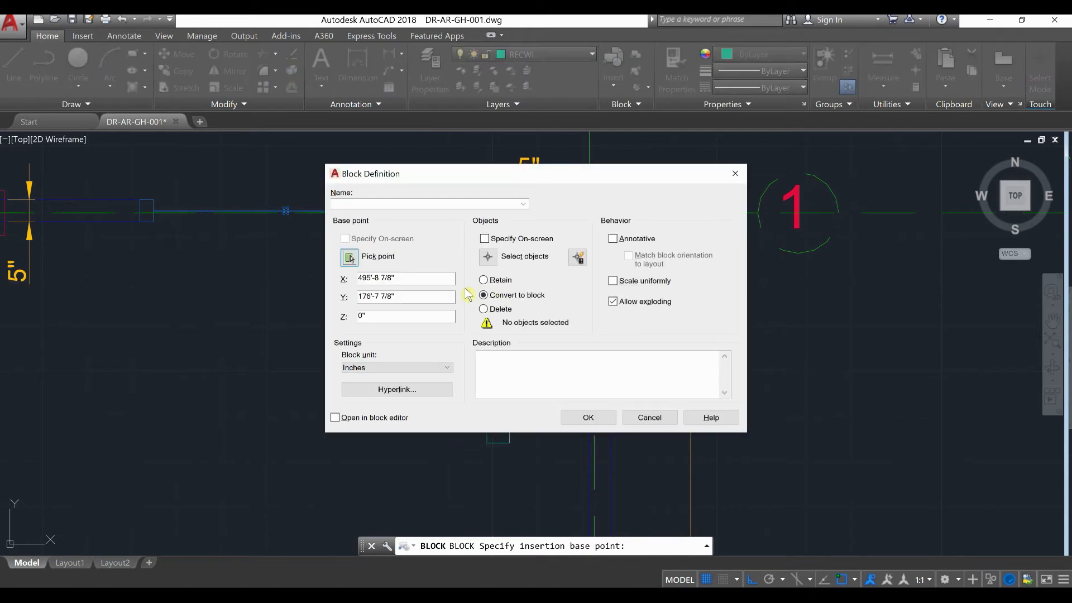
Select all the window's objects for the block, name it EXTERNAL WINDOW and create it.
click(489, 258)
click(526, 447)
click(449, 214)
key(Return)
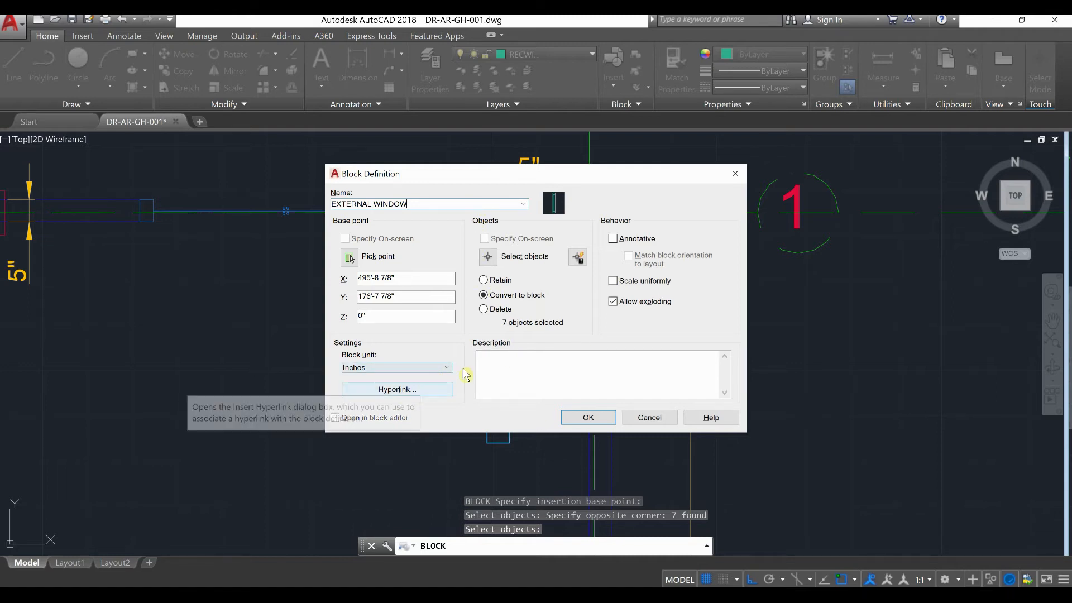
click(589, 420)
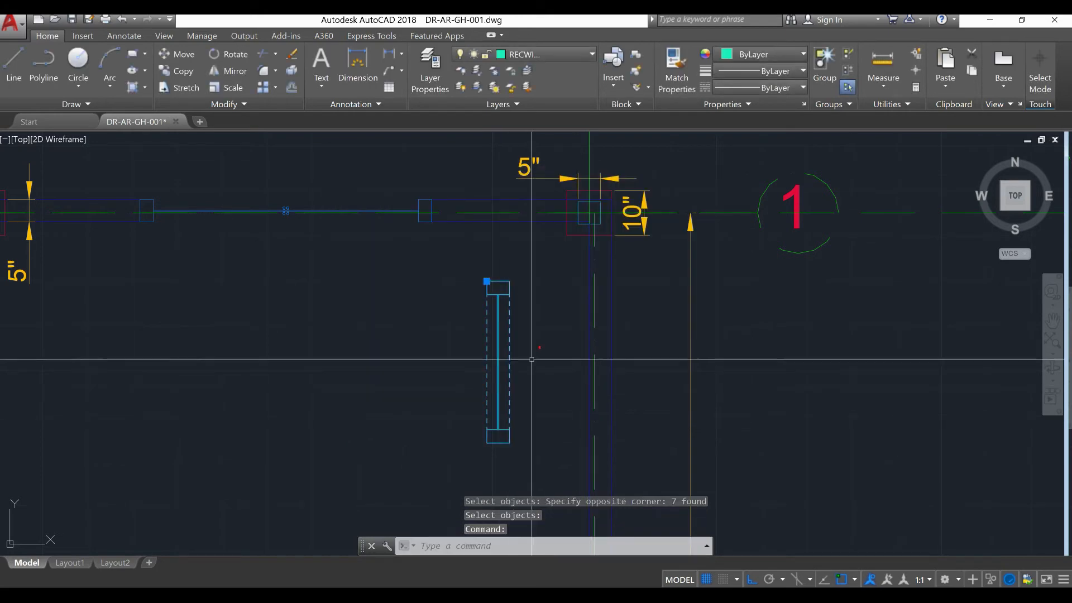
scroll(512, 386, down, 4)
middle_drag(511, 387, 512, 329)
key(Escape)
scroll(550, 315, down, 4)
scroll(581, 315, up, 3)
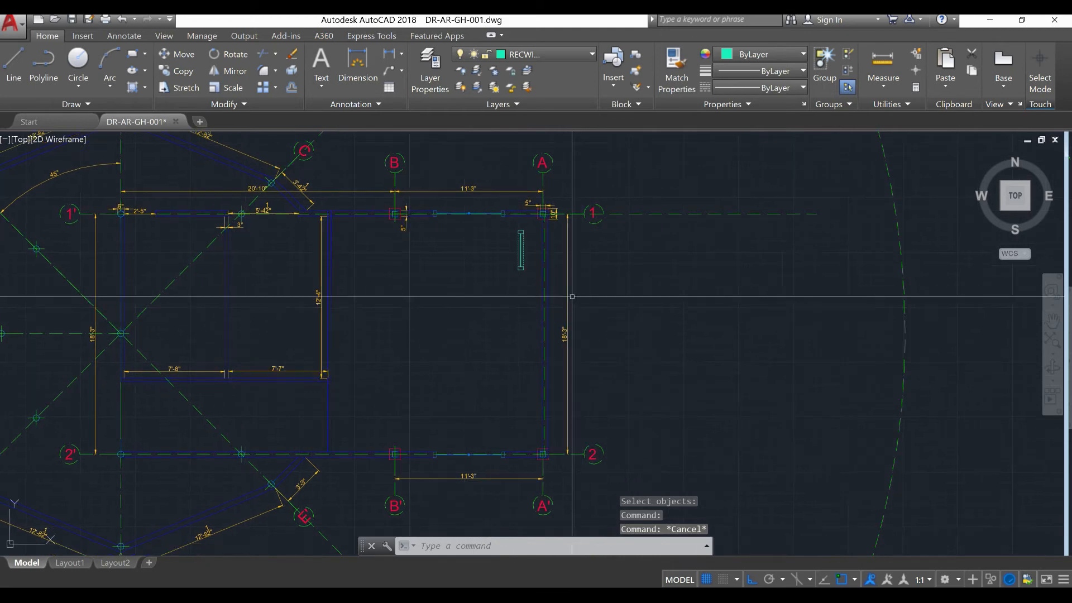
scroll(582, 307, up, 2)
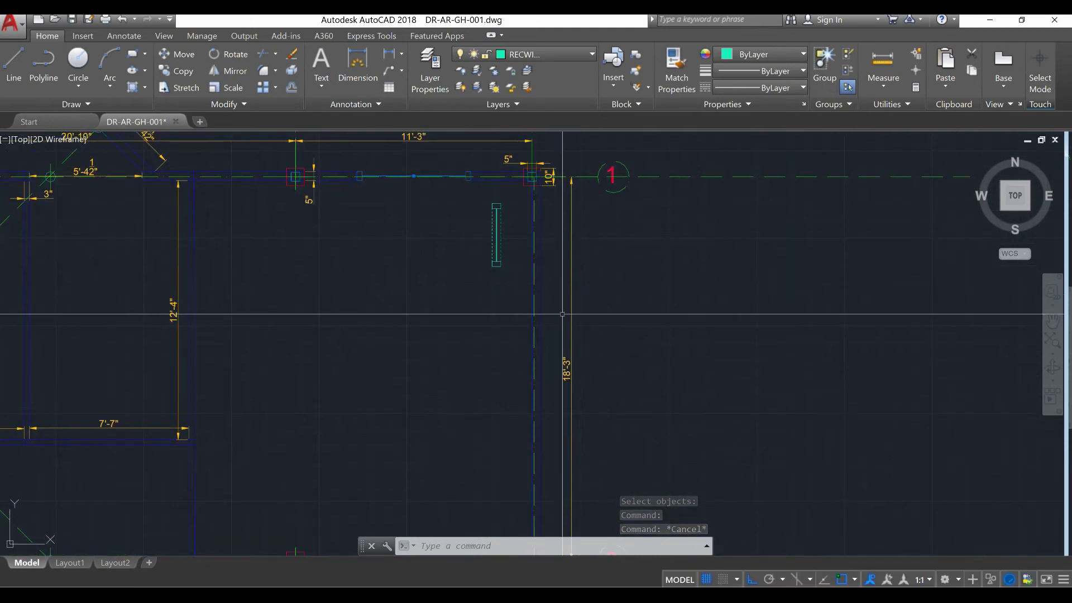
click(509, 274)
click(477, 215)
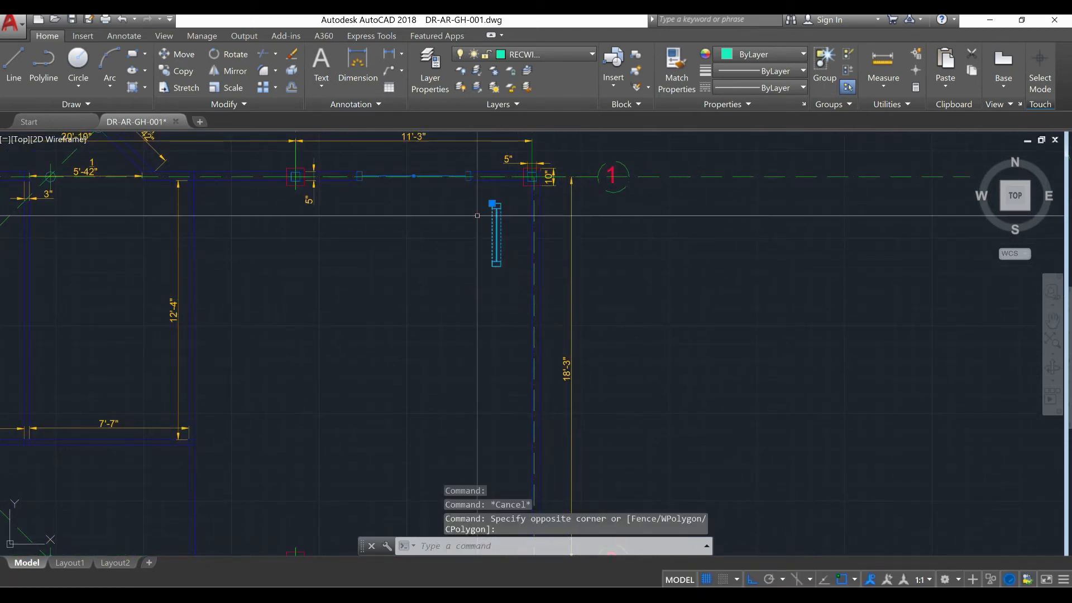
middle_drag(502, 254, 493, 222)
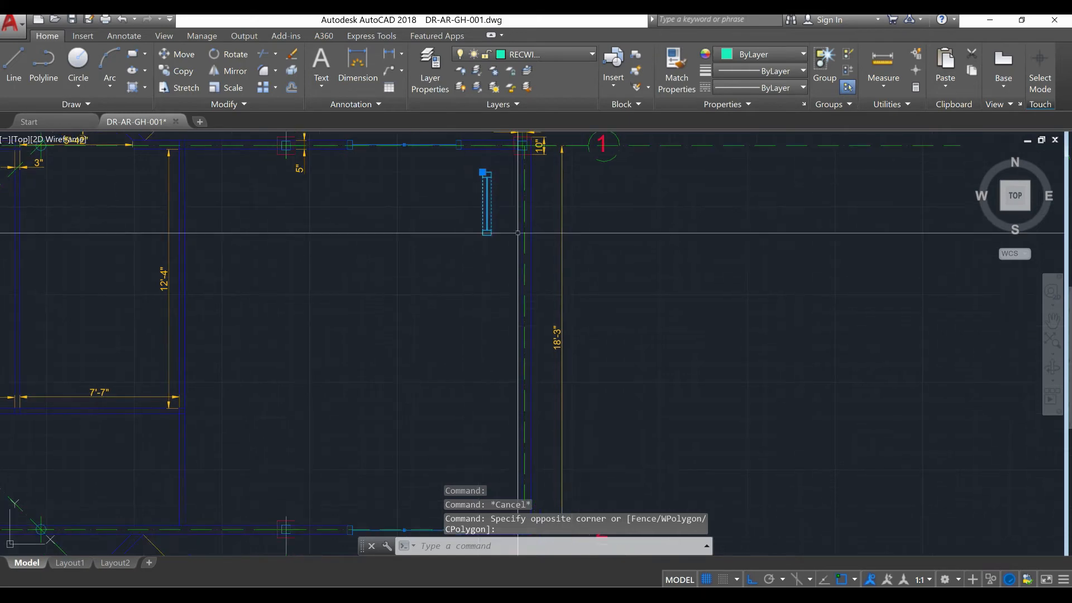
key(Escape)
key(Escape)
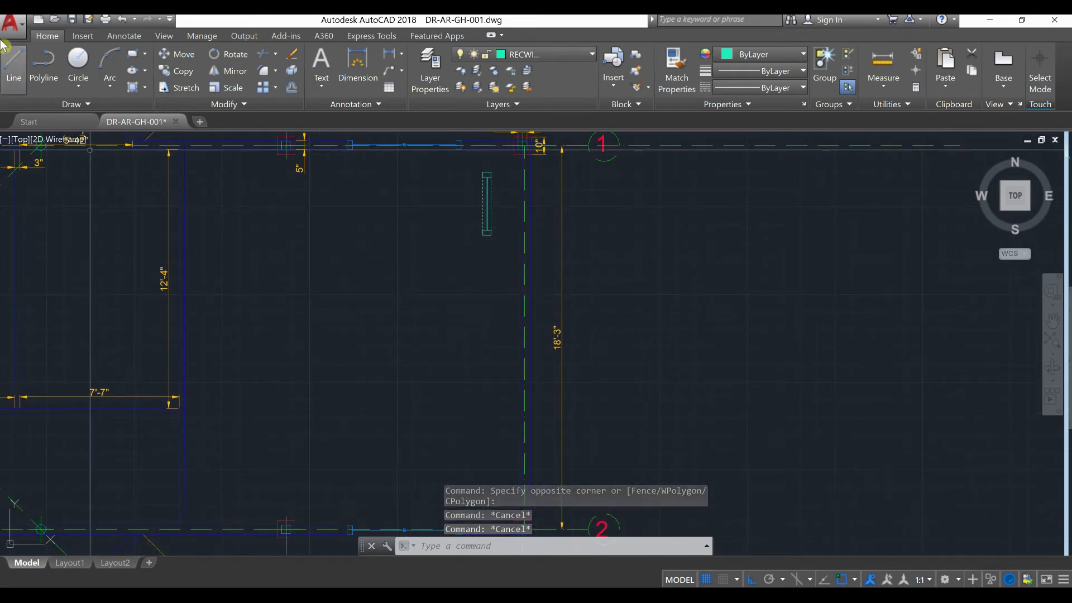
Draw a horizontal guide line about 3'-8" long leftward from the midpoint of the 18'-3" dimension, across the axis A wall.
click(14, 62)
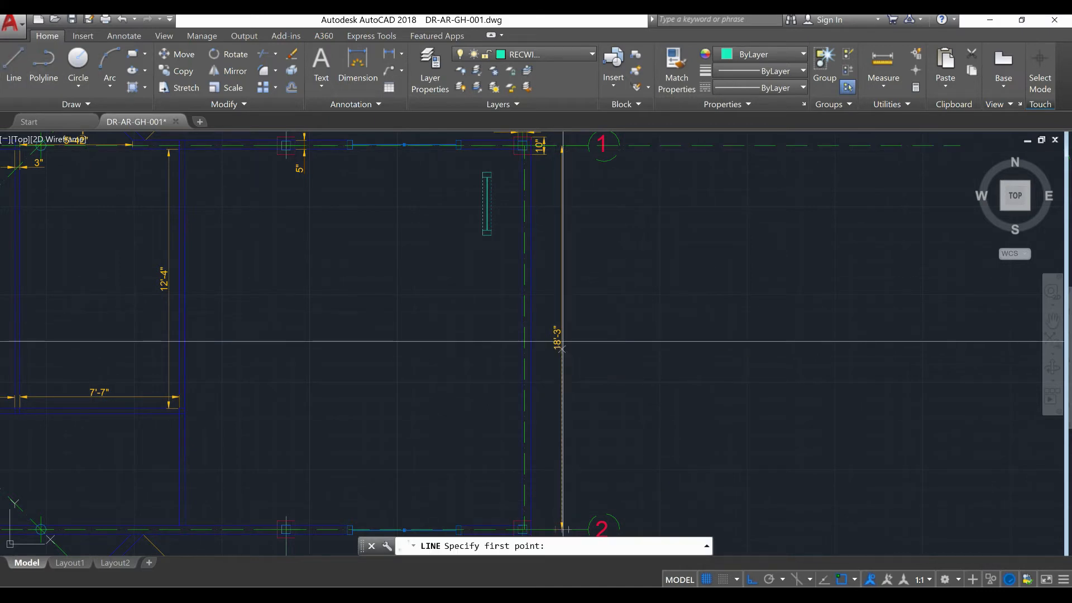
click(562, 337)
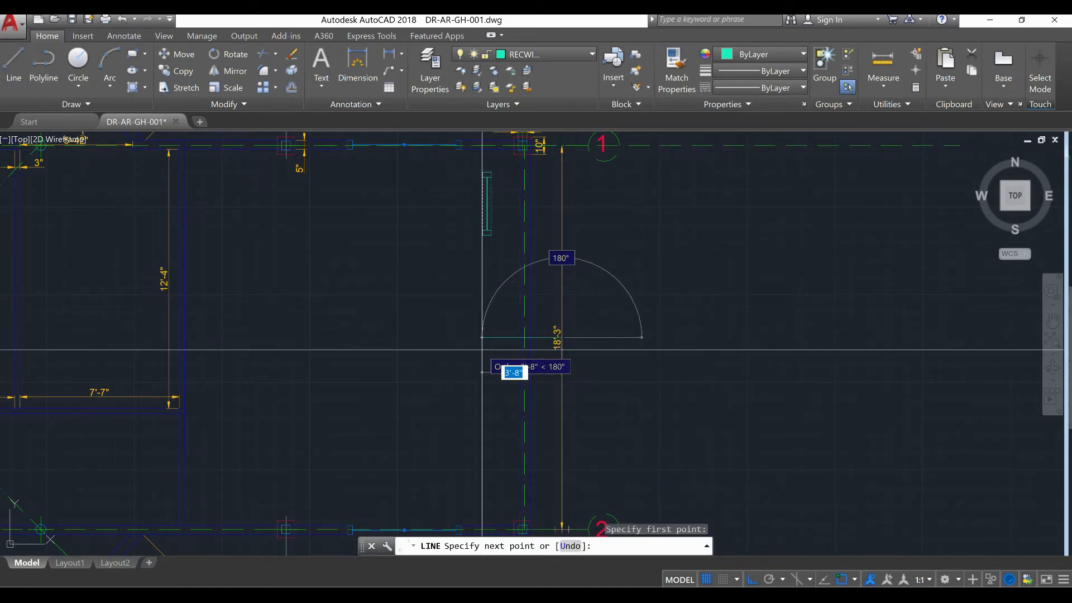
key(Escape)
Draw a vertical guide line just outside the axis A wall, from the horizontal guide line up to axis 1.
right_click(617, 221)
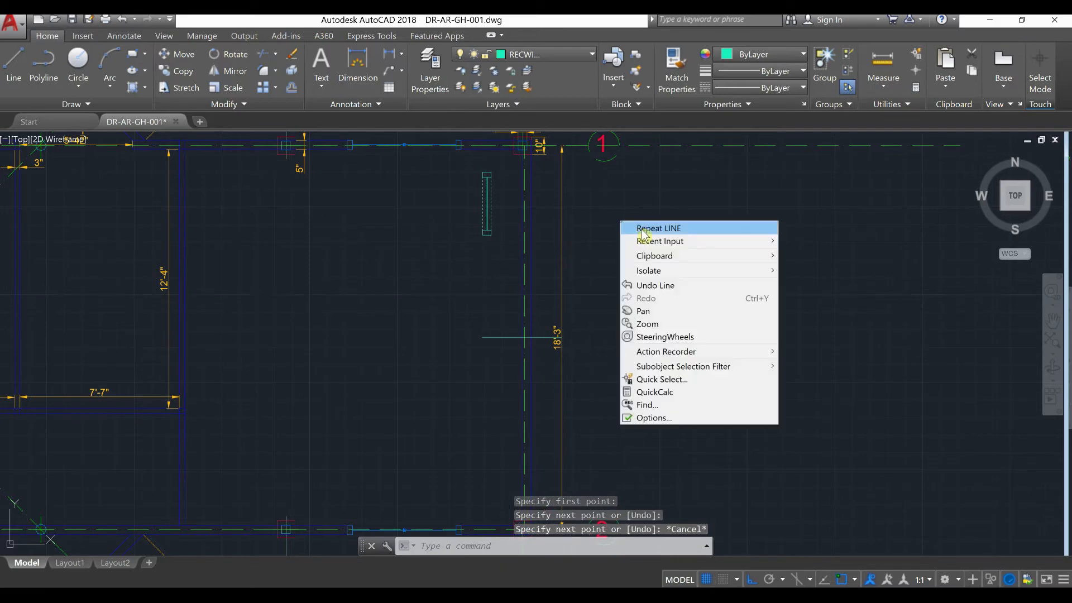
click(634, 226)
click(540, 337)
scroll(502, 254, up, 6)
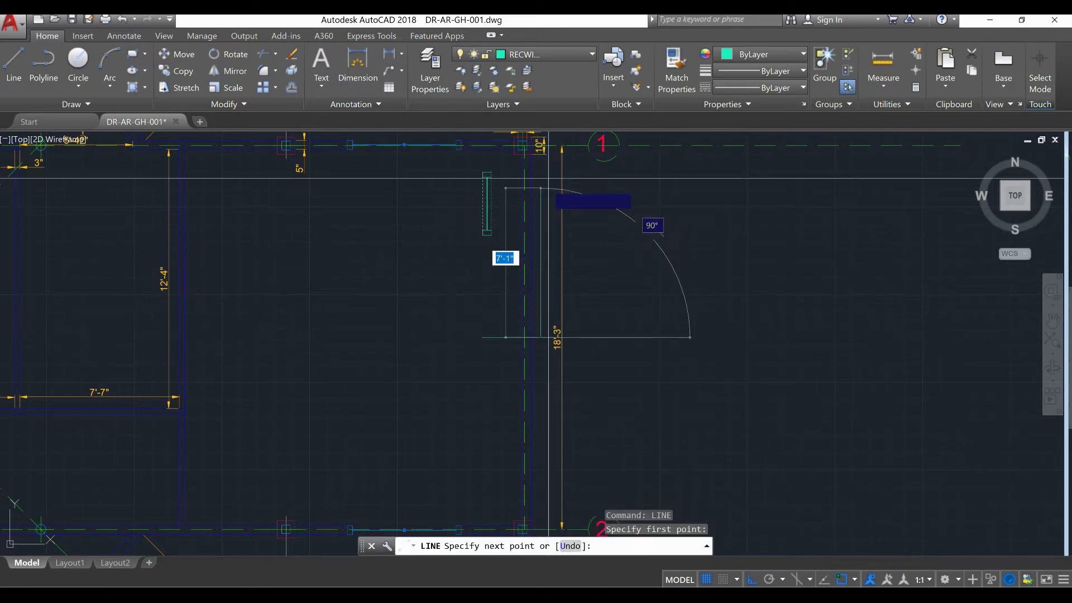
middle_drag(674, 286, 506, 326)
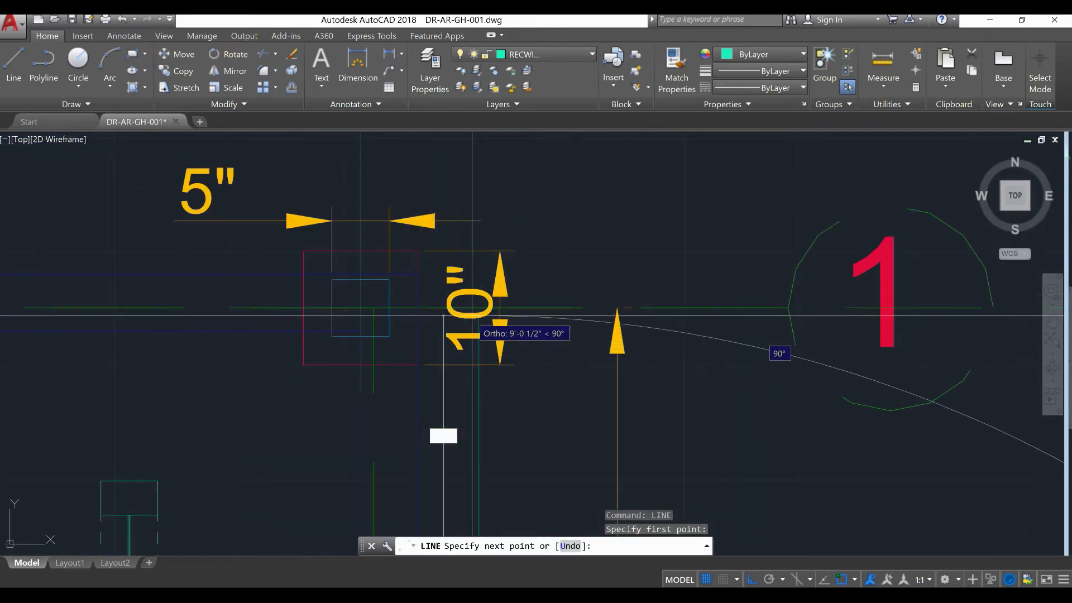
click(479, 308)
key(Escape)
key(Escape)
Move the external window block horizontally by the midpoint of its outer side onto the vertical guide line beside the axis A wall.
scroll(492, 272, down, 3)
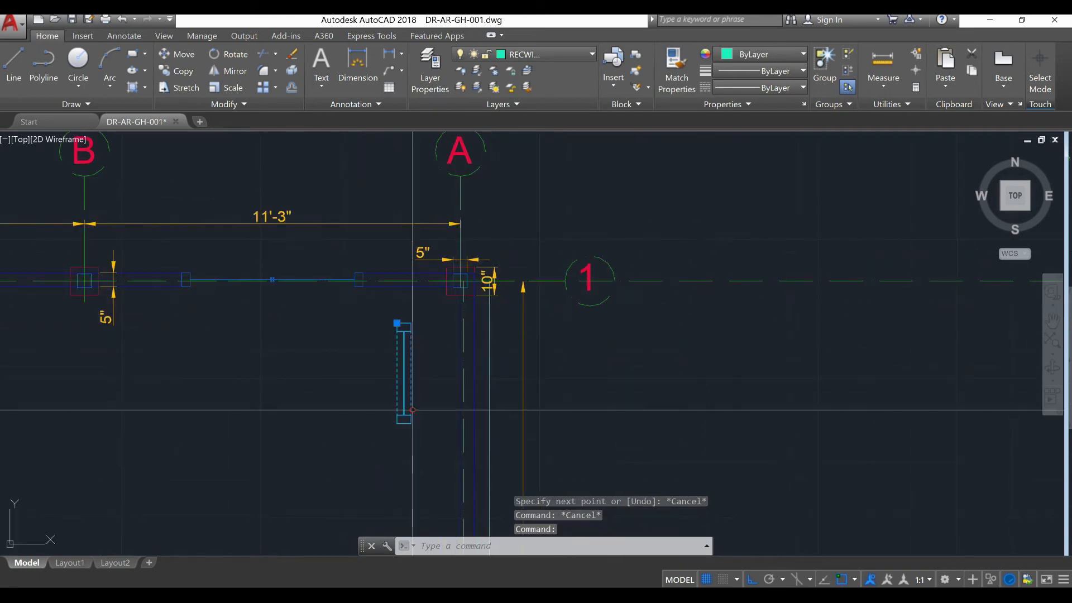
key(Return)
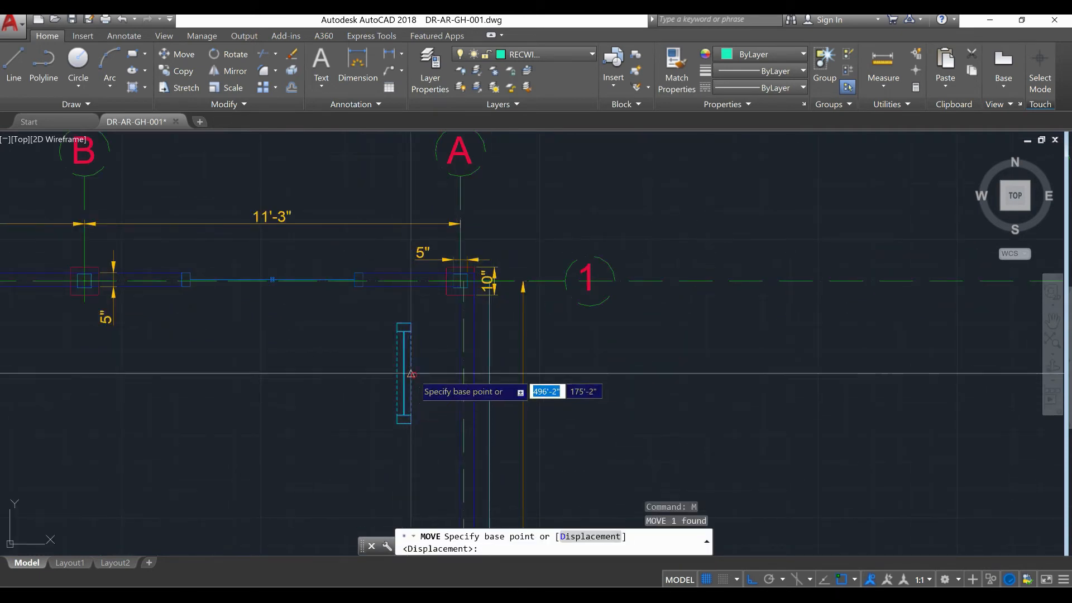
click(404, 373)
scroll(404, 373, down, 3)
scroll(443, 371, up, 3)
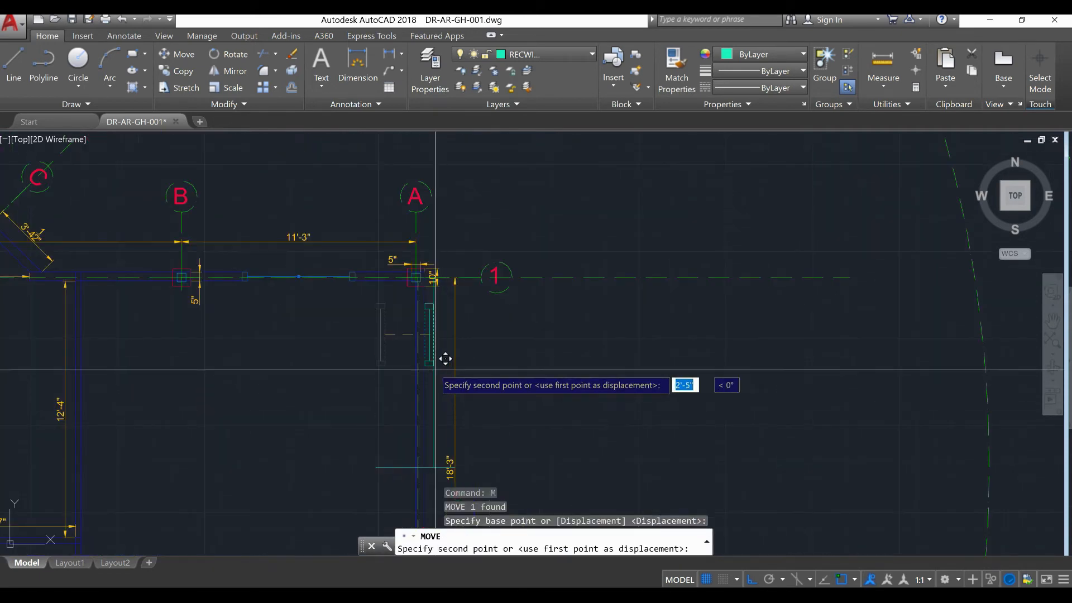
click(444, 361)
scroll(432, 346, up, 3)
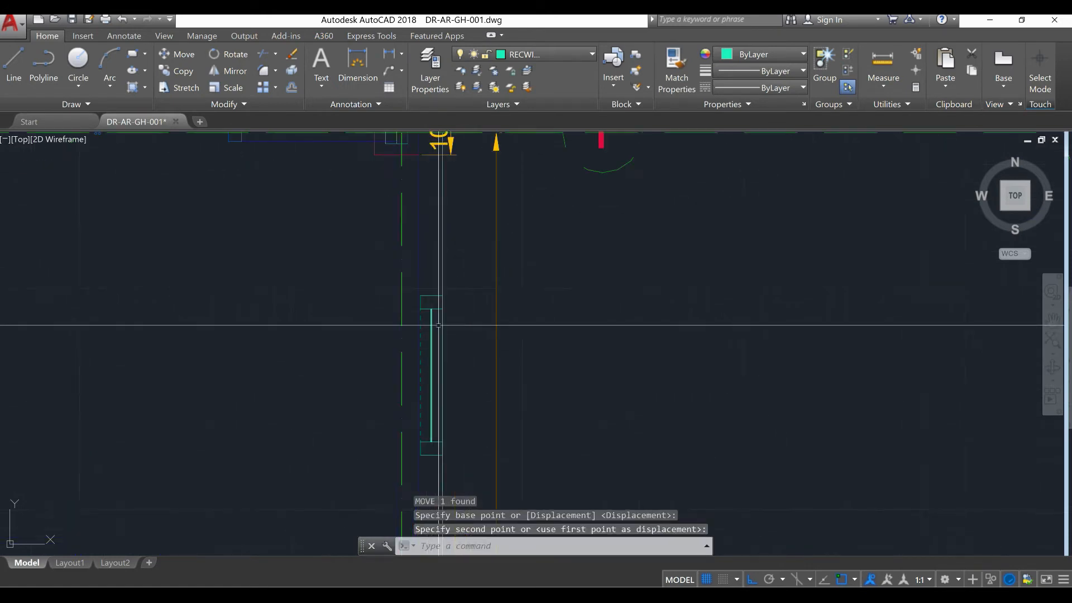
Move the window block left by its upper-left corner onto the inner face of the axis A wall.
click(433, 309)
key(Return)
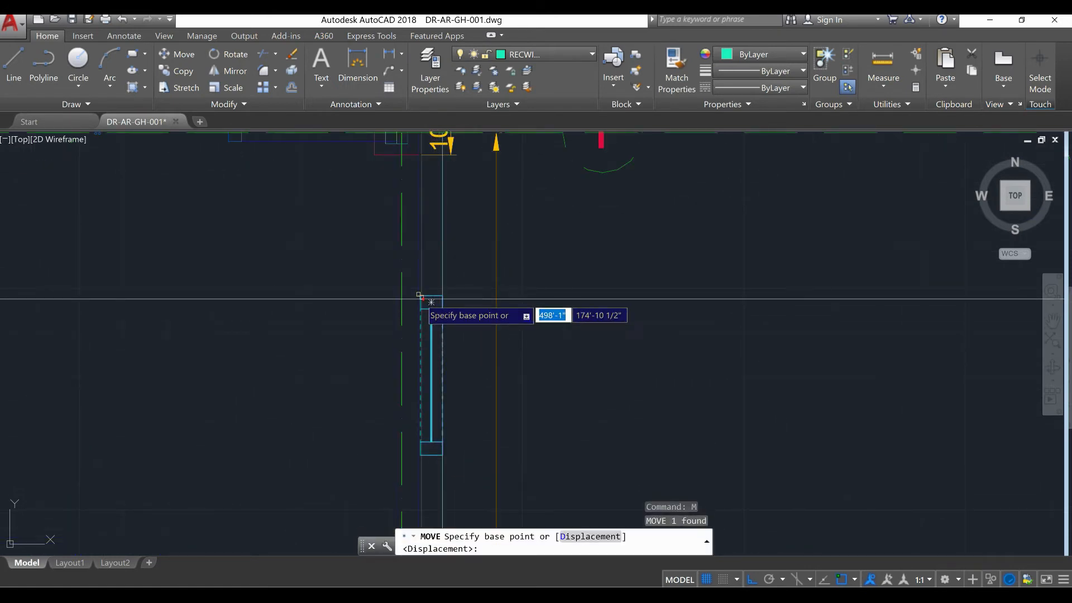
scroll(424, 300, up, 2)
click(417, 290)
scroll(385, 278, up, 2)
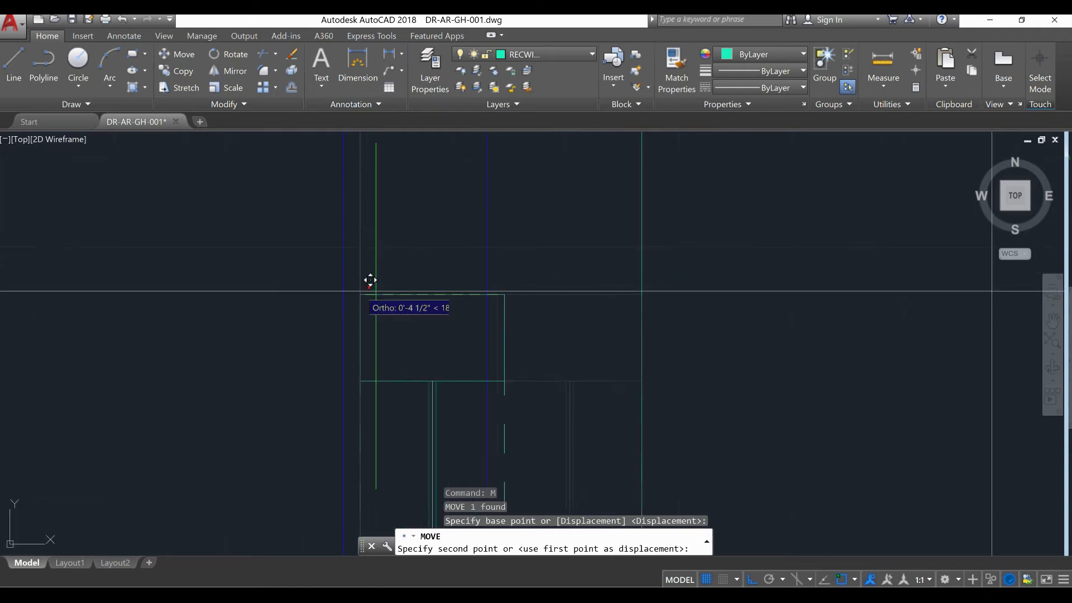
click(348, 283)
scroll(348, 284, down, 4)
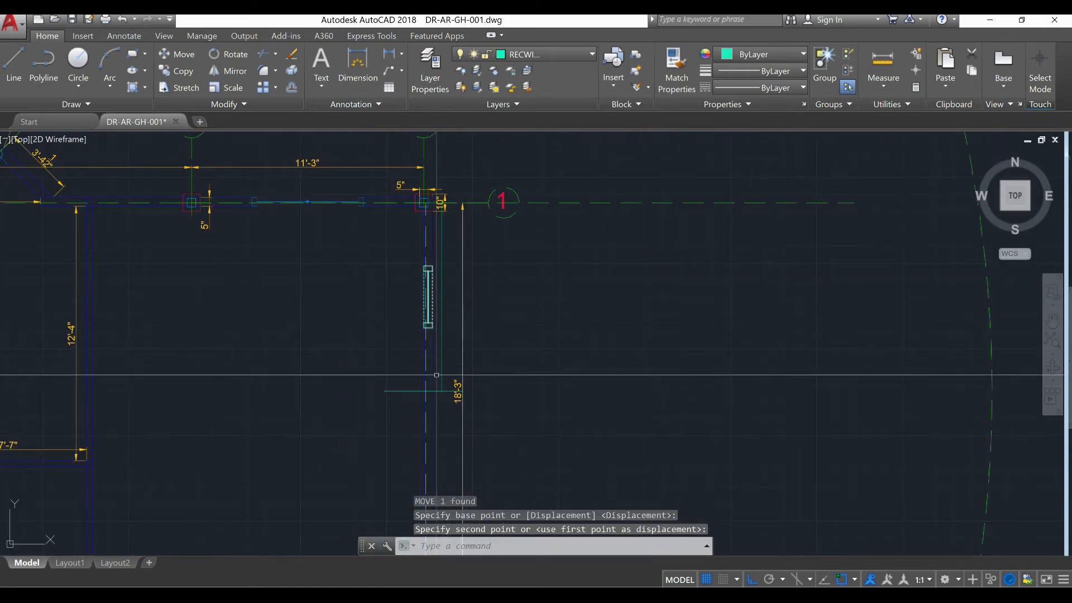
Erase the horizontal and vertical guide lines beside the axis A wall.
scroll(442, 394, up, 2)
click(444, 393)
click(435, 377)
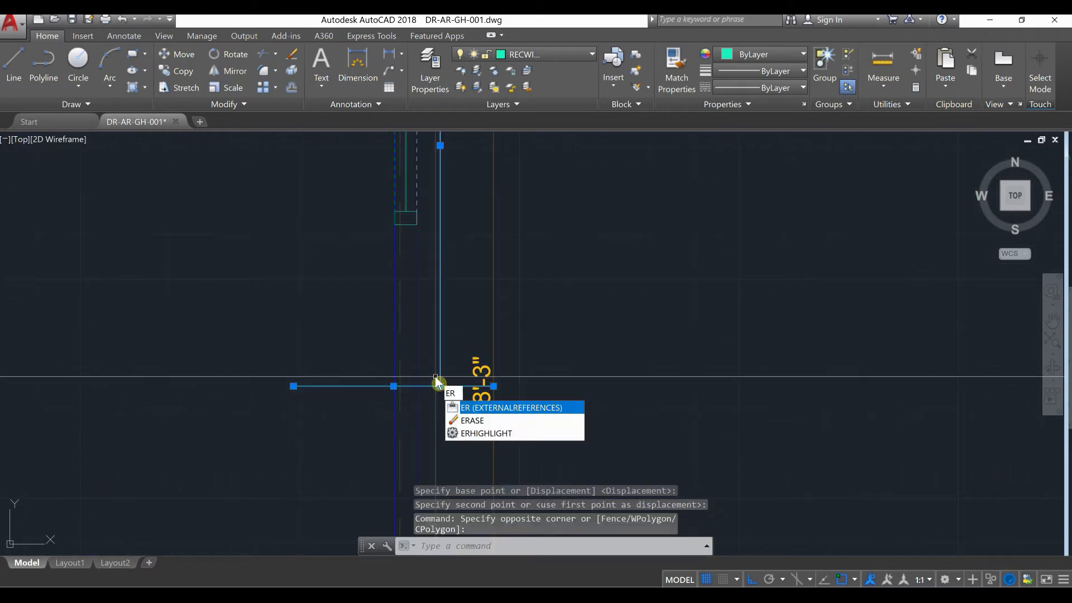
click(474, 425)
Mirror the window block about a horizontal line through the axis A wall's midpoint, keeping the original.
scroll(450, 394, down, 2)
middle_drag(450, 392, 453, 412)
middle_drag(451, 350, 457, 288)
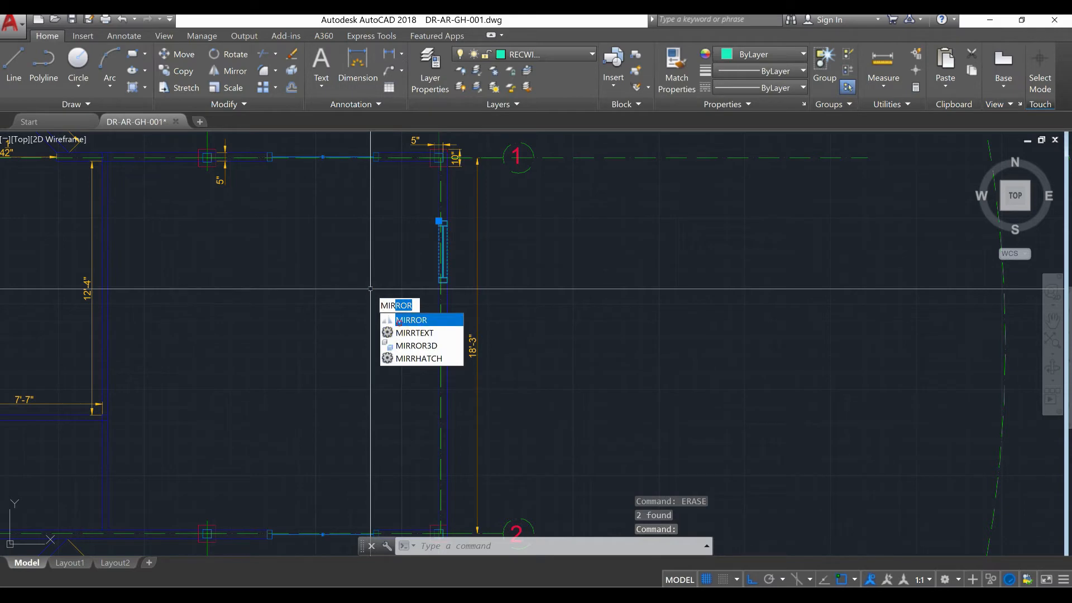
key(Return)
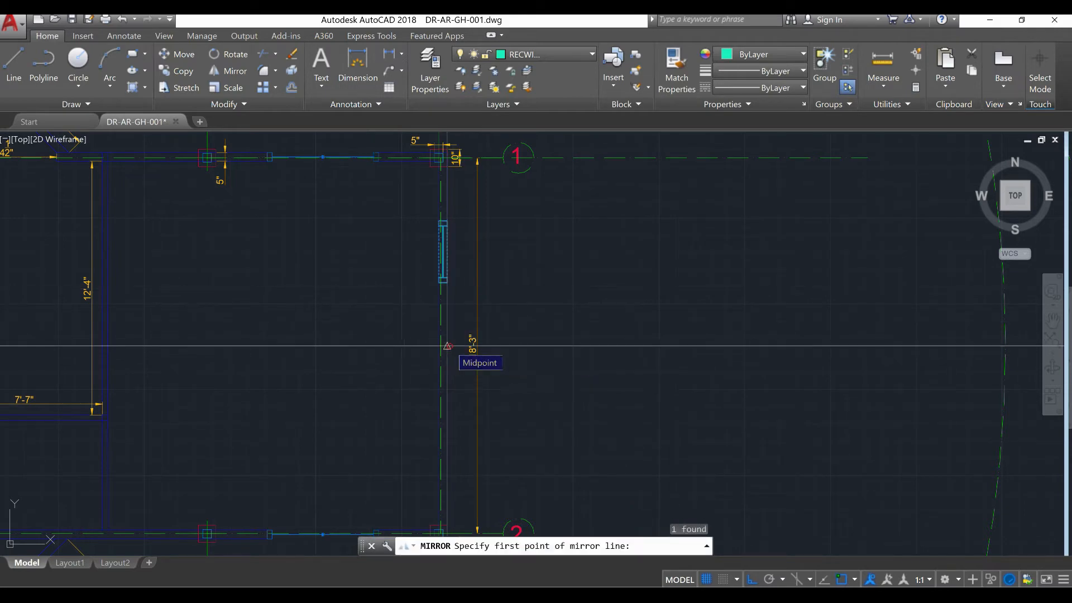
click(448, 346)
click(325, 359)
right_click(330, 357)
click(336, 367)
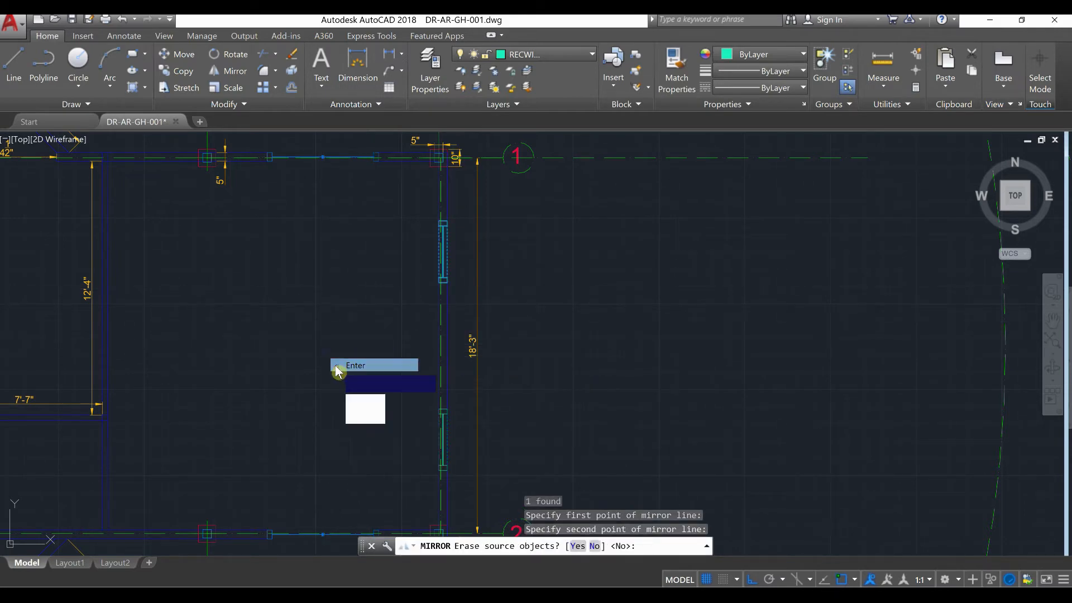
Move the vertical axis A grid line right to the midpoint of the upper window's top edge, centring it in the wall.
scroll(347, 364, down, 4)
scroll(383, 380, up, 8)
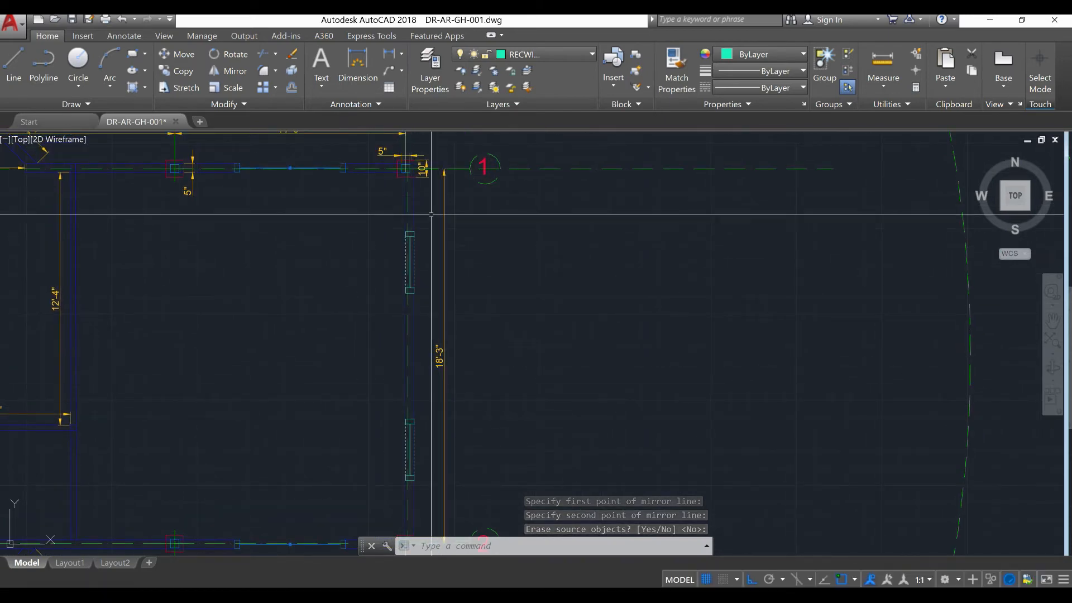
middle_drag(428, 262, 427, 313)
scroll(403, 260, up, 4)
middle_drag(403, 258, 437, 317)
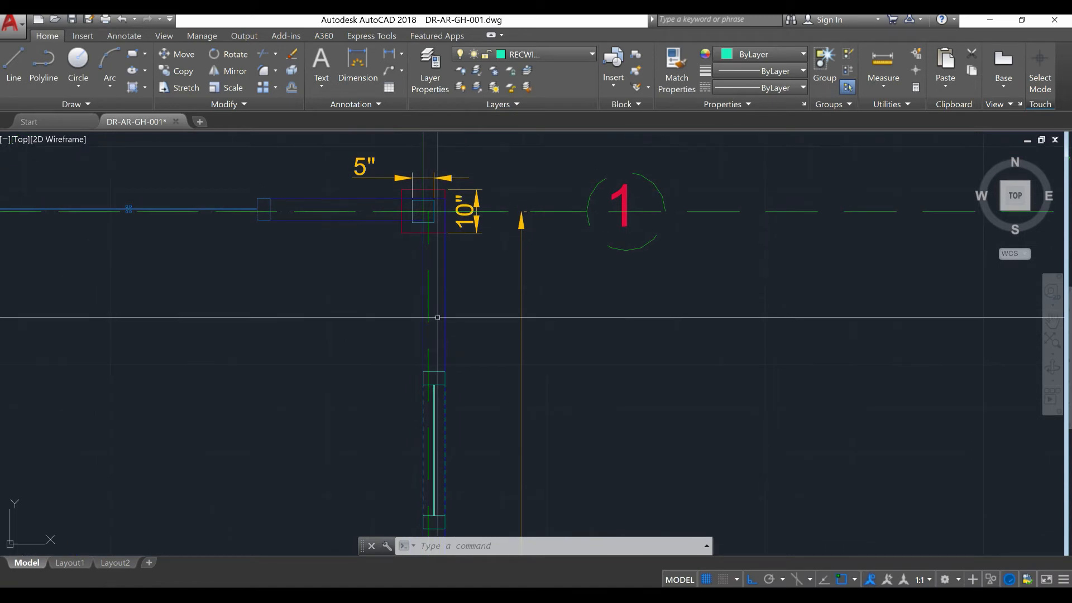
scroll(433, 265, up, 2)
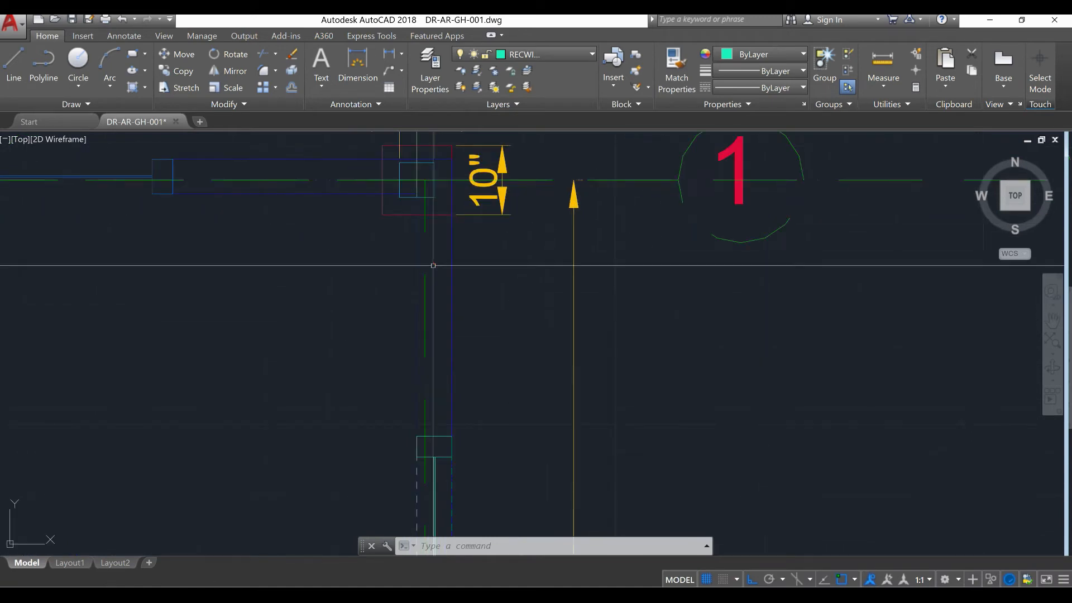
middle_drag(433, 313, 448, 234)
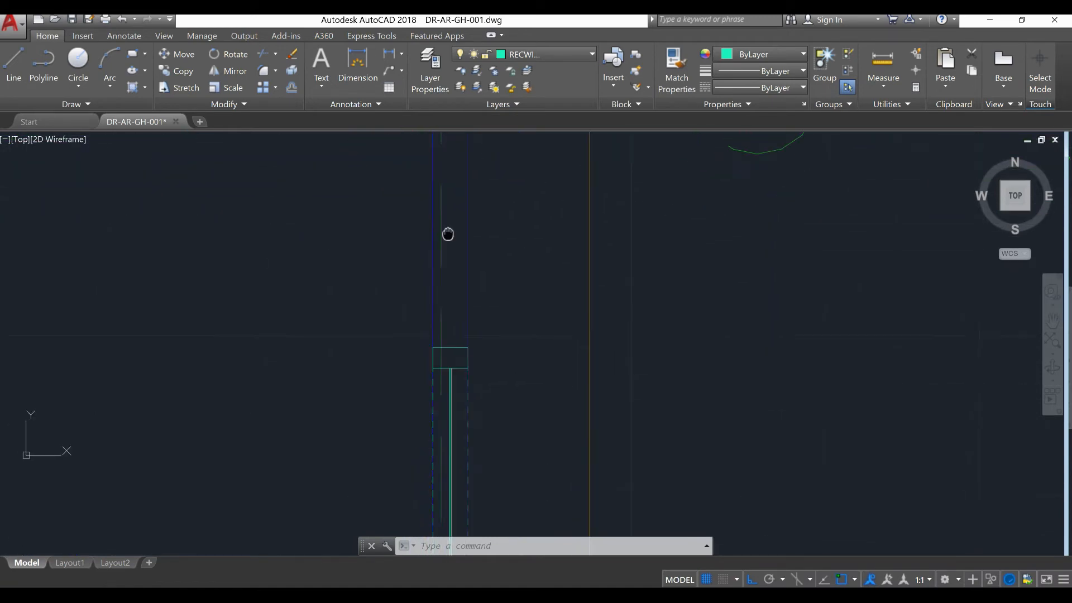
click(445, 261)
click(442, 258)
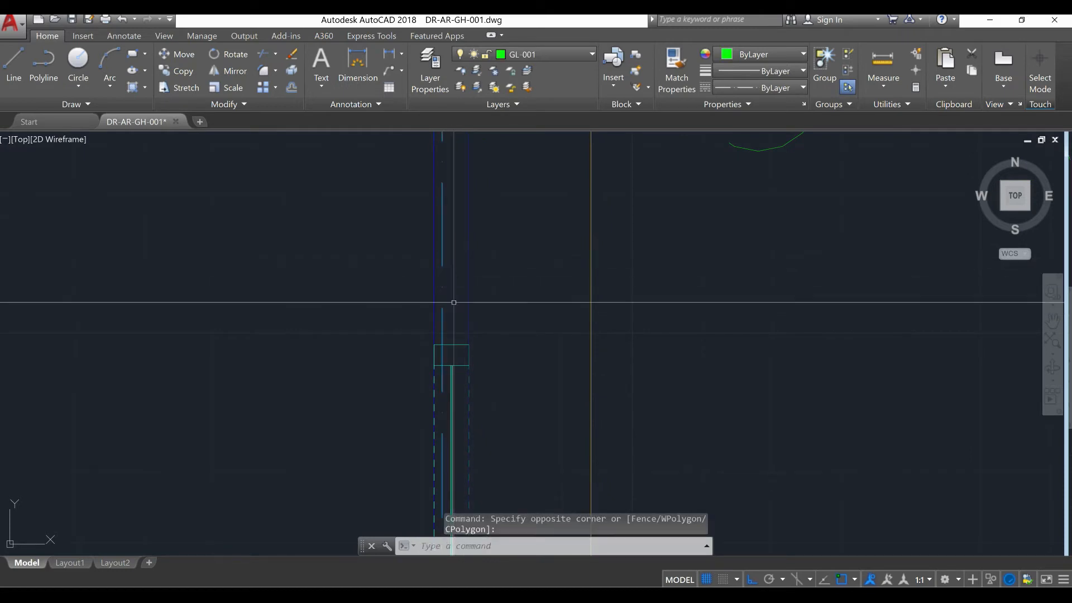
scroll(447, 338, up, 6)
key(Return)
scroll(433, 361, up, 2)
click(453, 372)
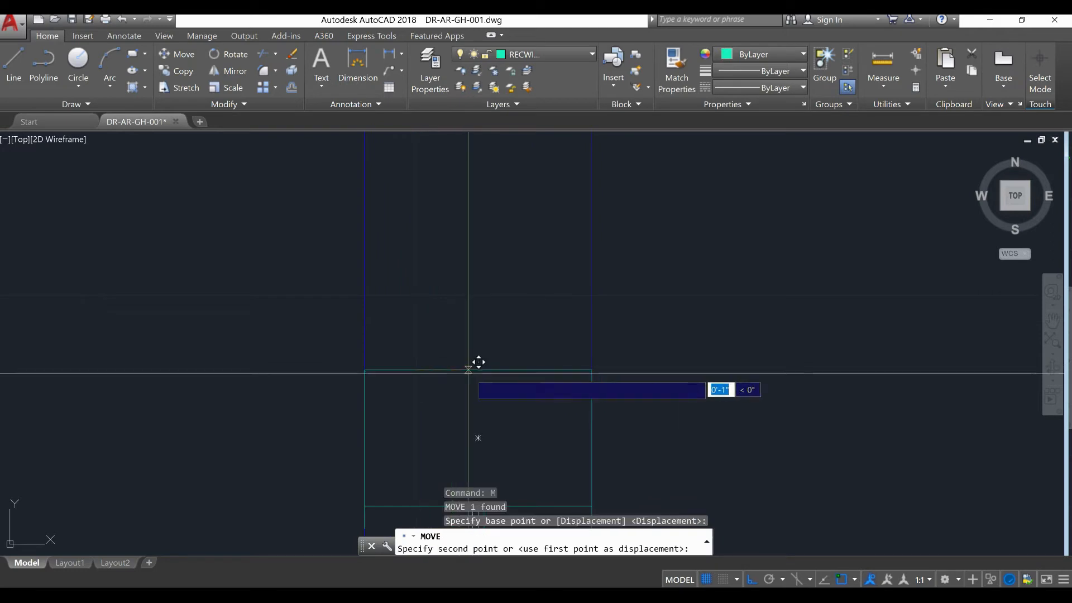
click(483, 360)
Examine both windows and the grid line's alignment along the axis A wall.
scroll(502, 307, down, 4)
middle_drag(537, 362, 527, 267)
middle_drag(526, 410, 528, 326)
scroll(507, 414, up, 5)
scroll(505, 413, down, 5)
middle_drag(501, 418, 498, 553)
scroll(518, 268, up, 4)
middle_drag(521, 306, 530, 511)
middle_drag(527, 469, 531, 294)
scroll(533, 336, down, 4)
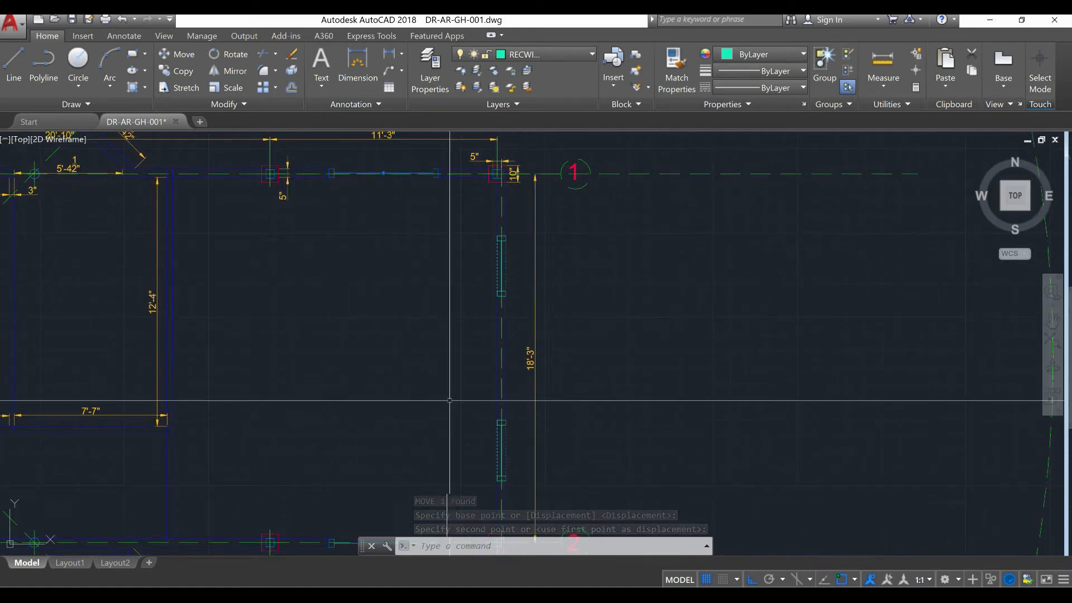
scroll(501, 239, up, 10)
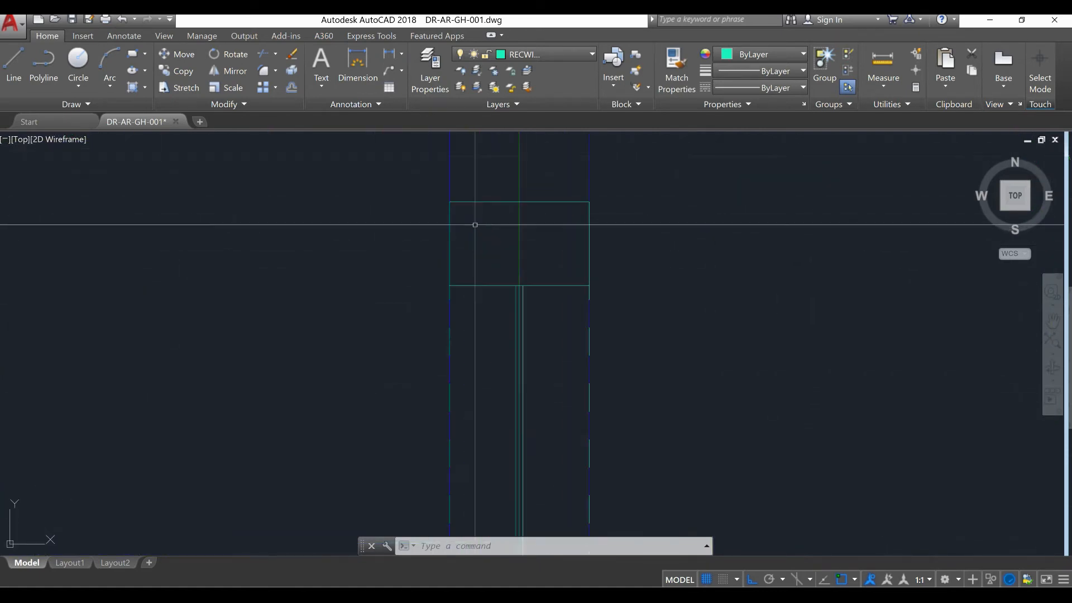
scroll(477, 230, down, 7)
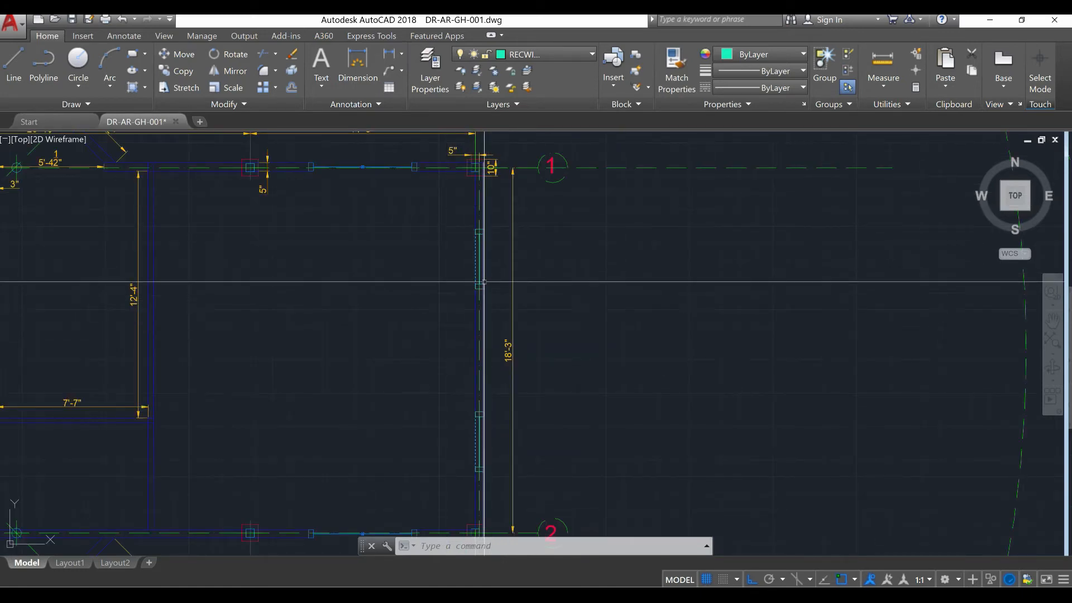
mouse_move(484, 281)
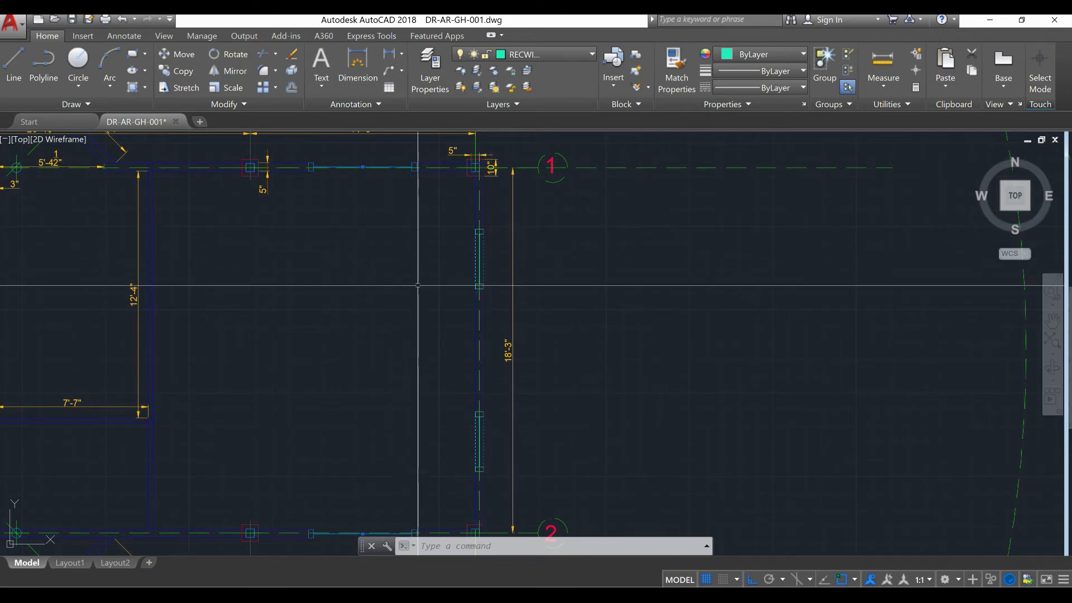
scroll(551, 321, down, 5)
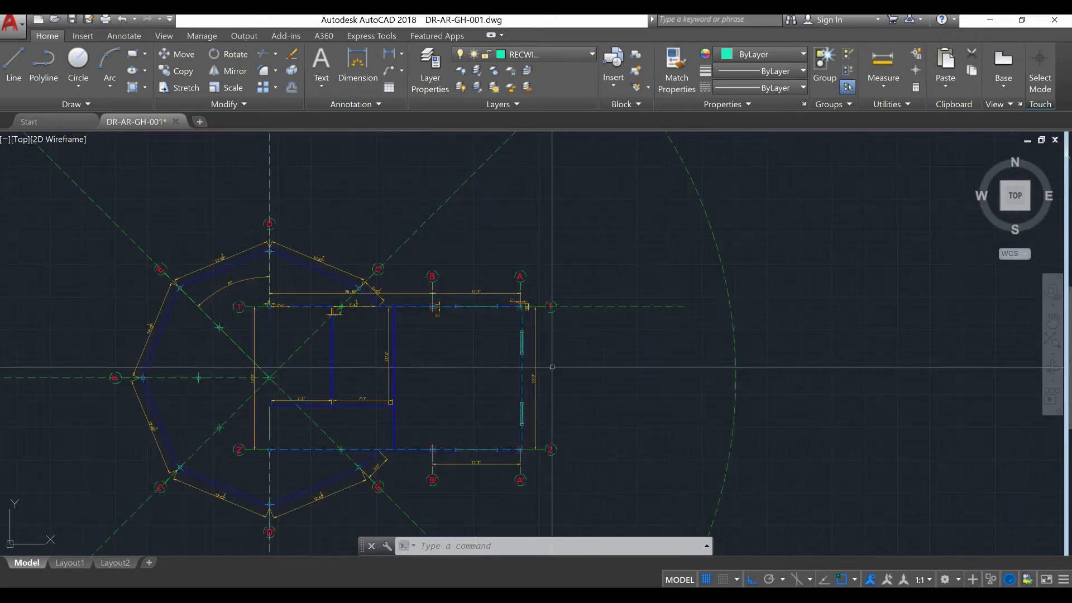
Shorten the horizontal axis 1 grid line so that its right end meets the edge of the grid bubble 1.
click(640, 332)
click(627, 301)
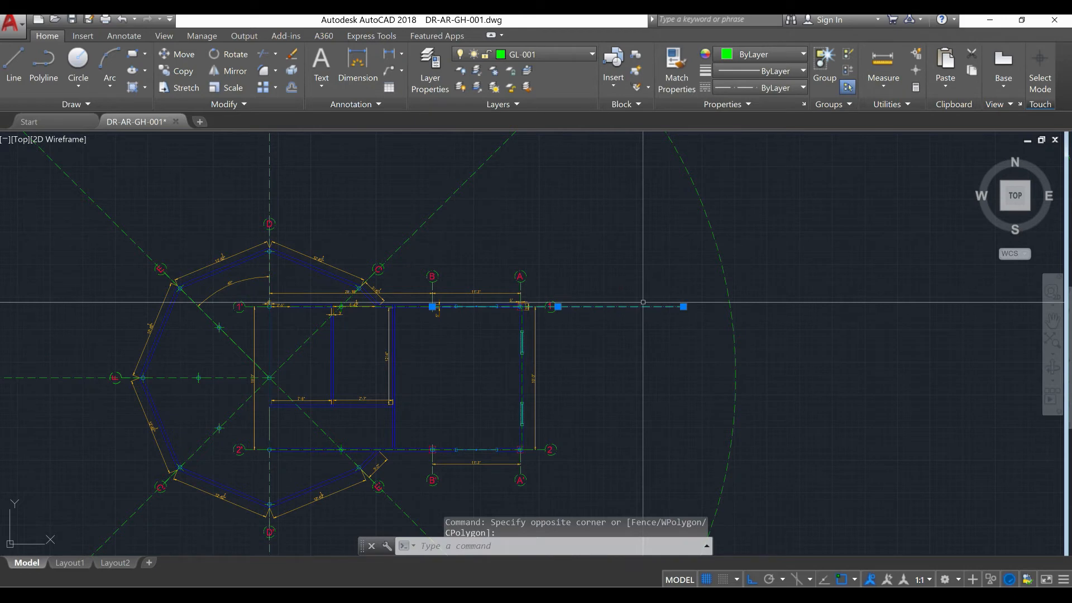
click(683, 307)
scroll(579, 308, up, 5)
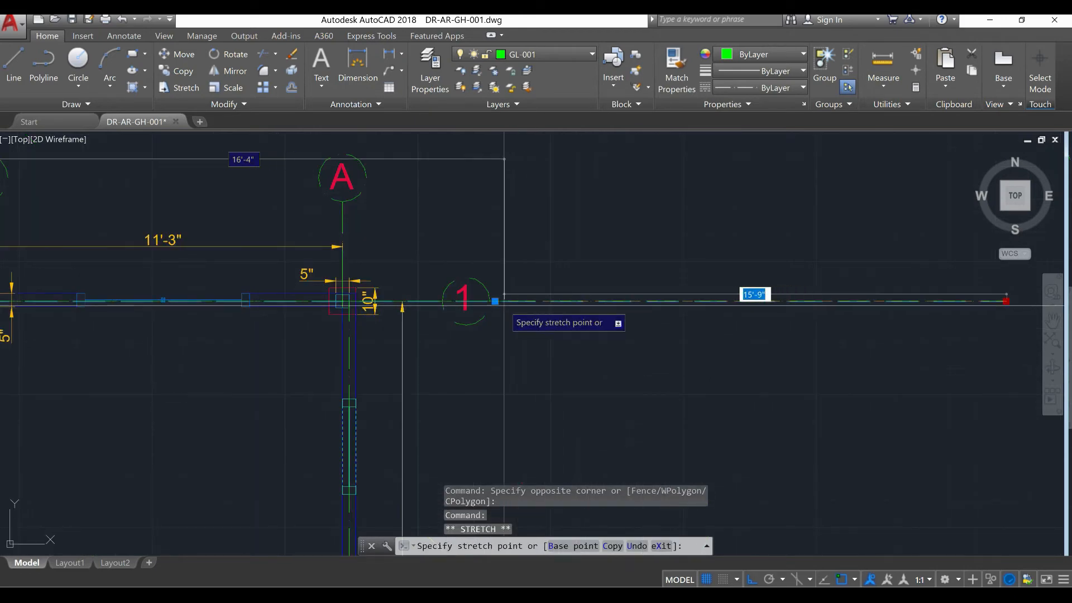
click(444, 301)
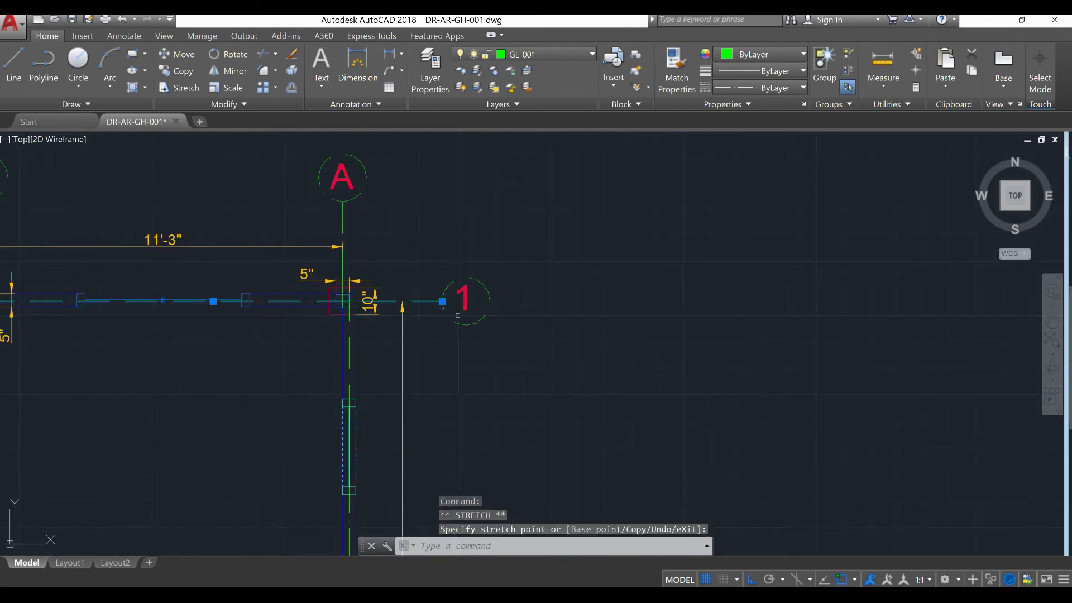
key(Escape)
scroll(605, 312, down, 5)
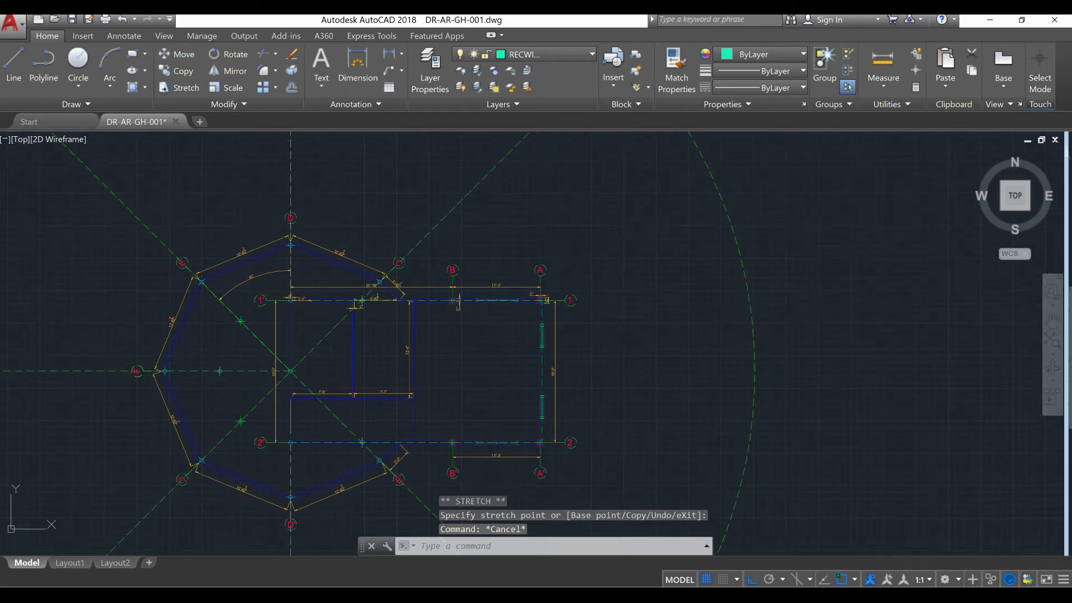
Examine how the wall lines run through the two windows on axis A and review the overall plan.
scroll(540, 385, up, 3)
scroll(567, 371, up, 3)
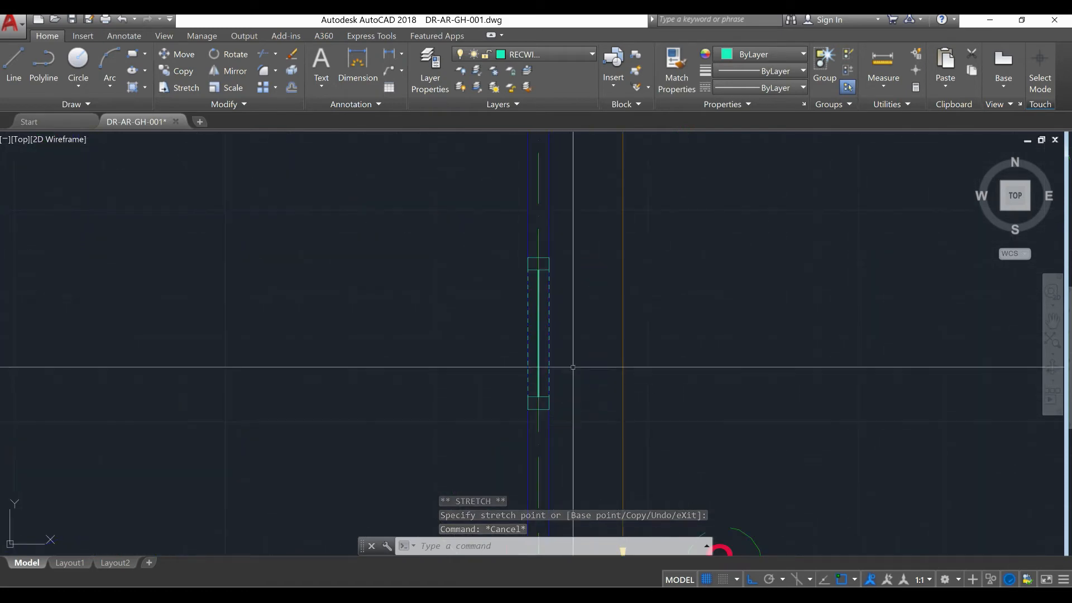
scroll(617, 358, down, 3)
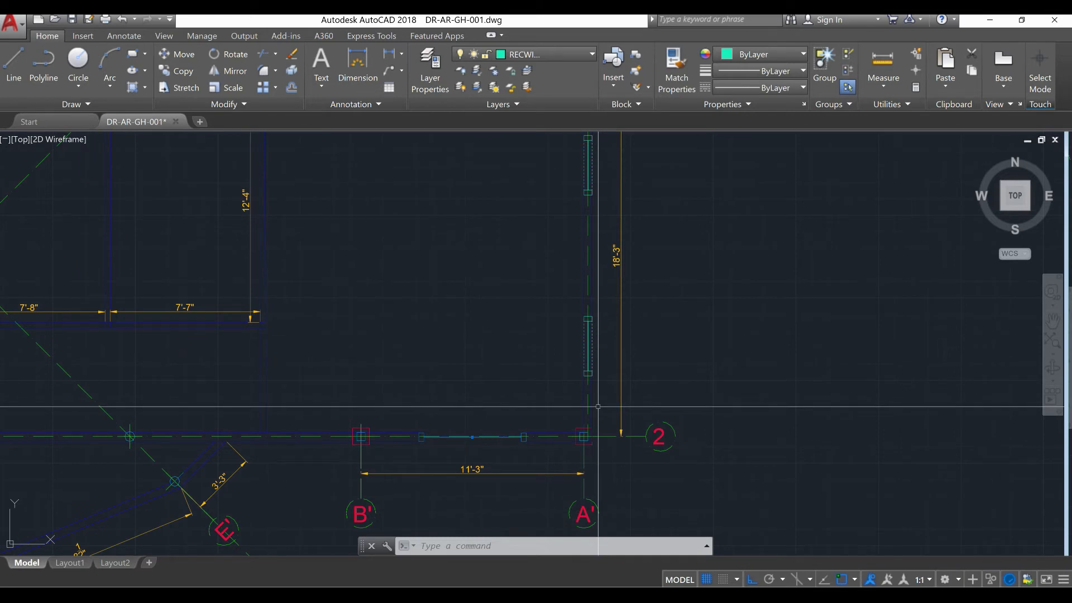
scroll(593, 406, down, 4)
scroll(582, 317, up, 4)
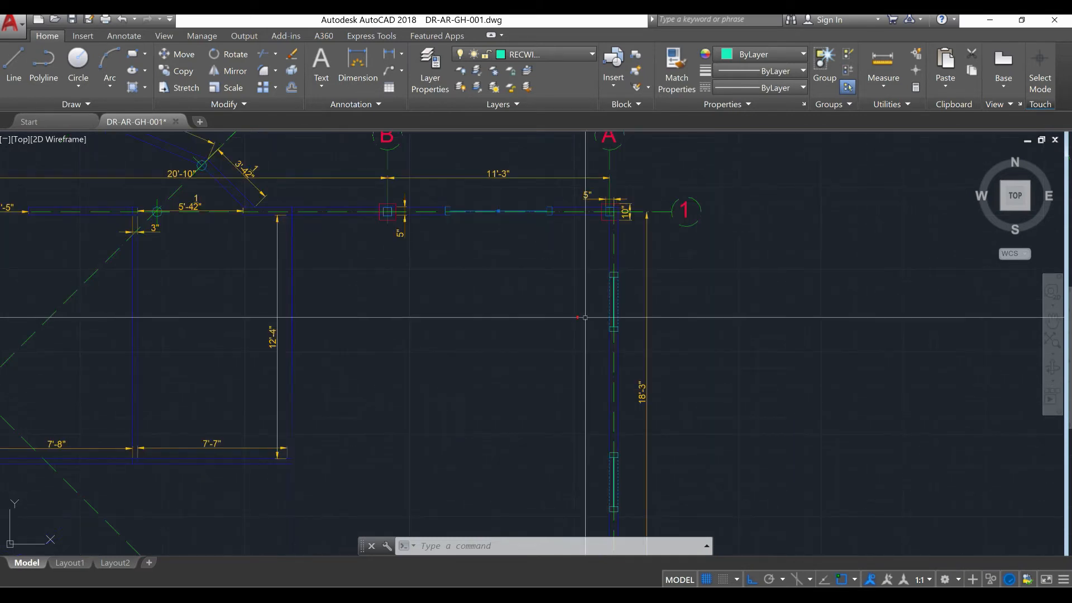
middle_drag(633, 313, 635, 267)
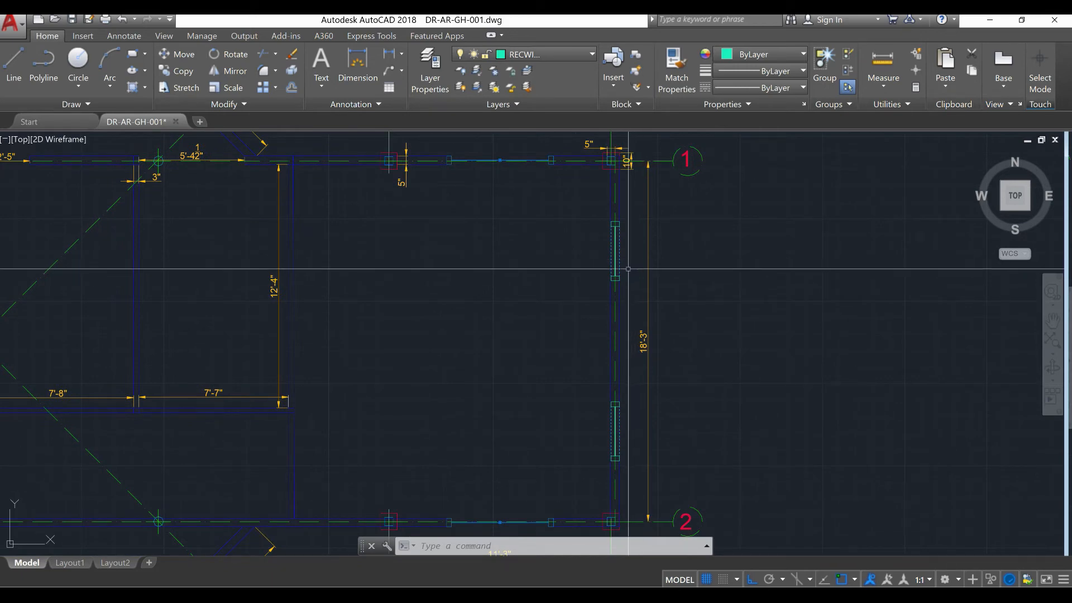
scroll(625, 274, up, 4)
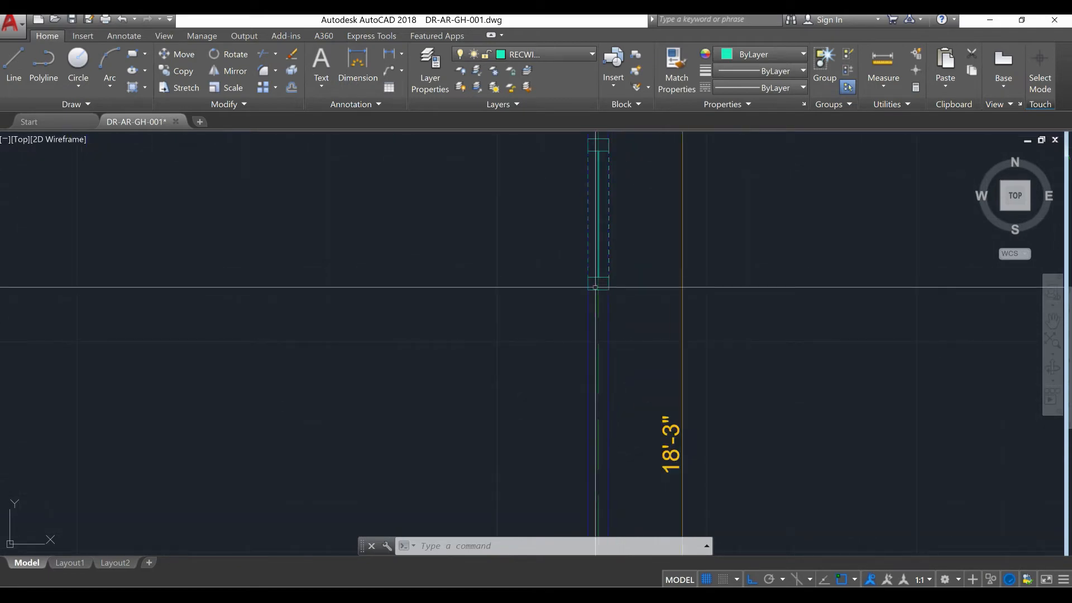
scroll(602, 294, down, 4)
scroll(606, 296, up, 2)
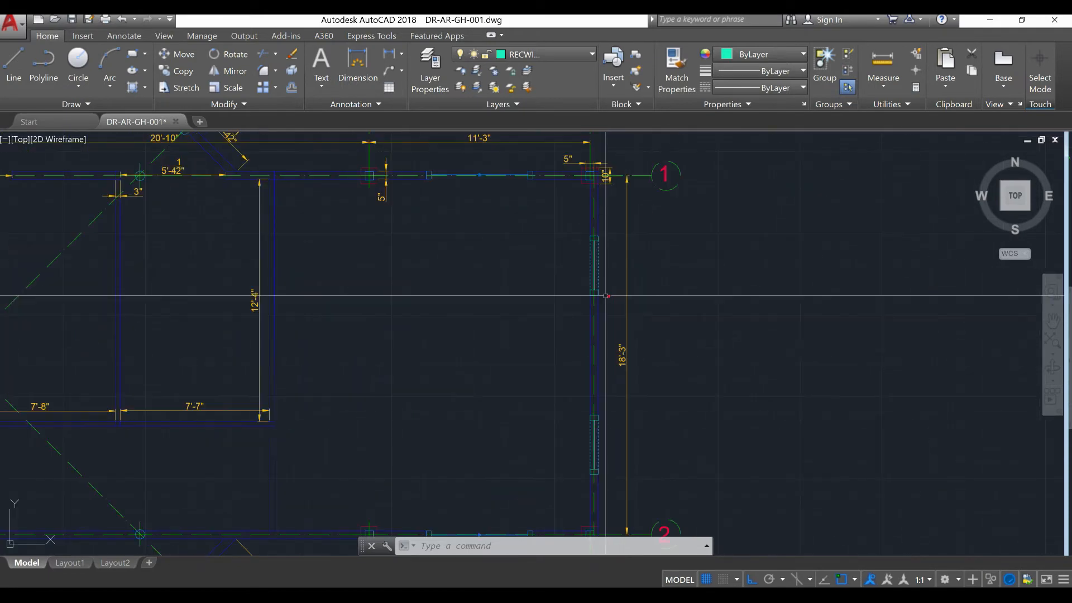
scroll(606, 296, up, 2)
scroll(606, 296, down, 6)
scroll(606, 296, up, 8)
scroll(608, 294, down, 7)
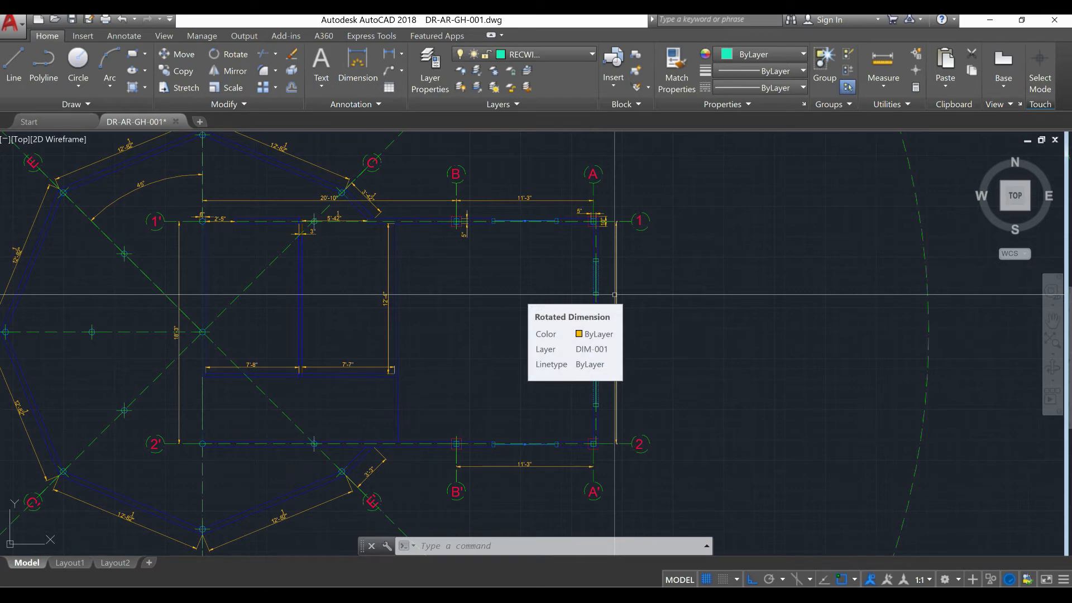
Open the EXTERNAL WINDOW block definition in the Block Editor from the upper window on axis A.
scroll(596, 294, up, 8)
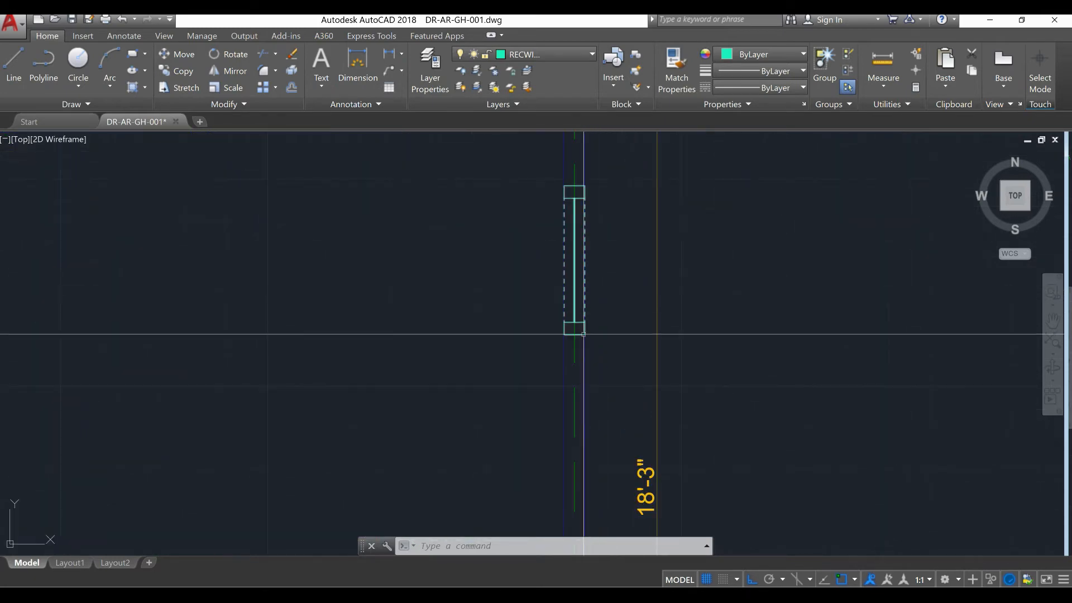
double_click(583, 334)
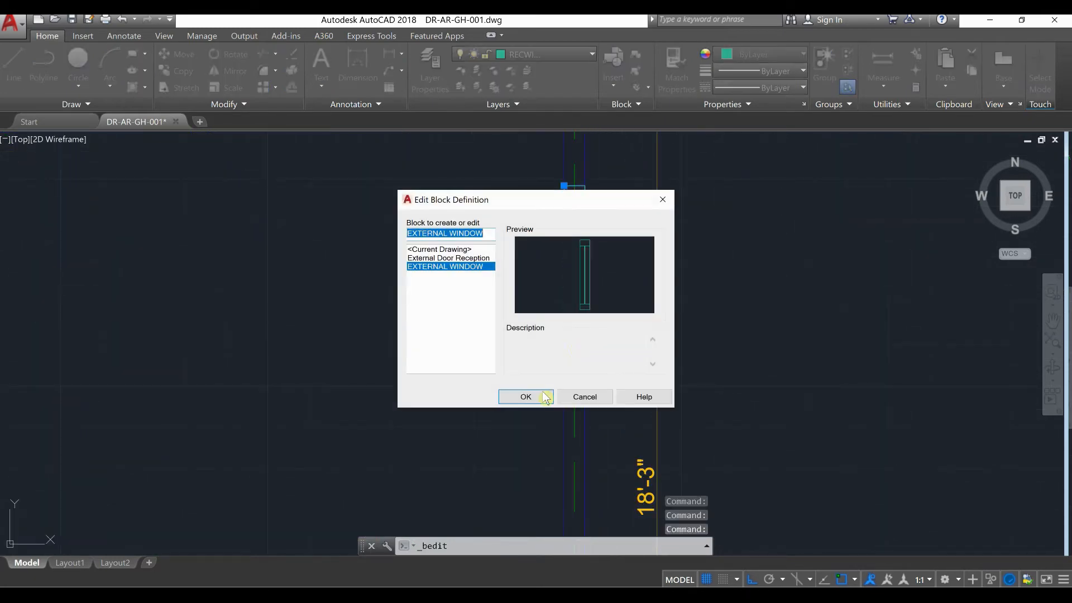
click(526, 397)
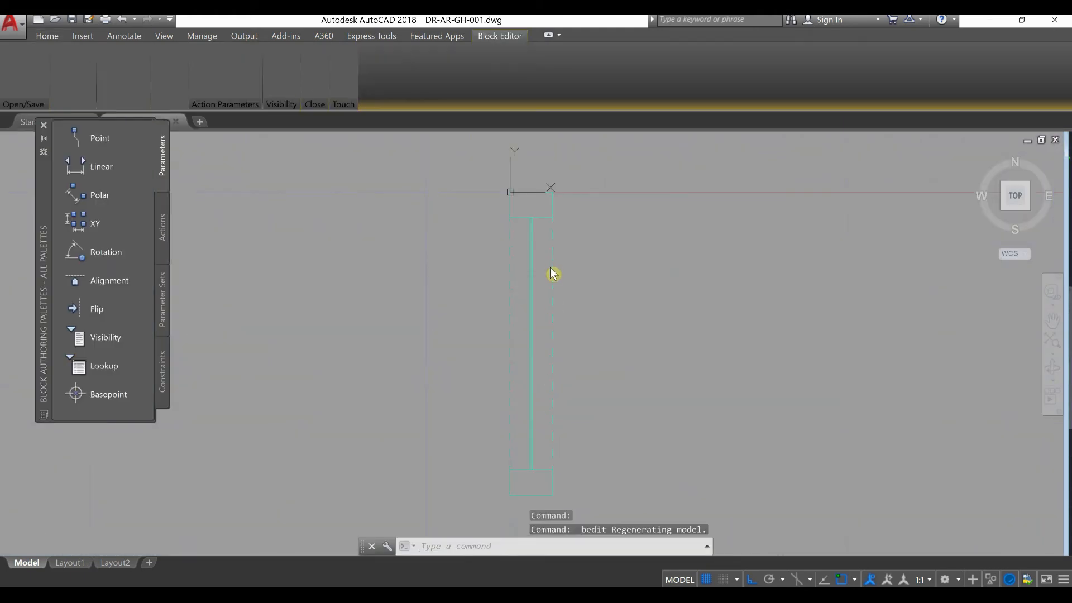
Draw a 5' vertical reference line downward from the block's upper-right corner.
middle_drag(618, 293, 615, 289)
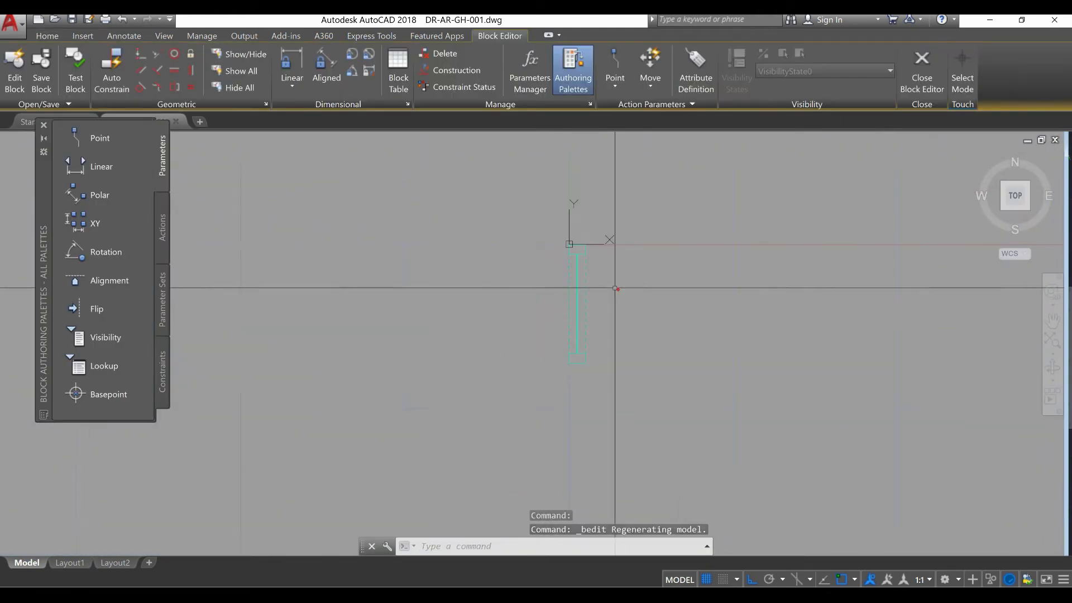
scroll(611, 279, up, 3)
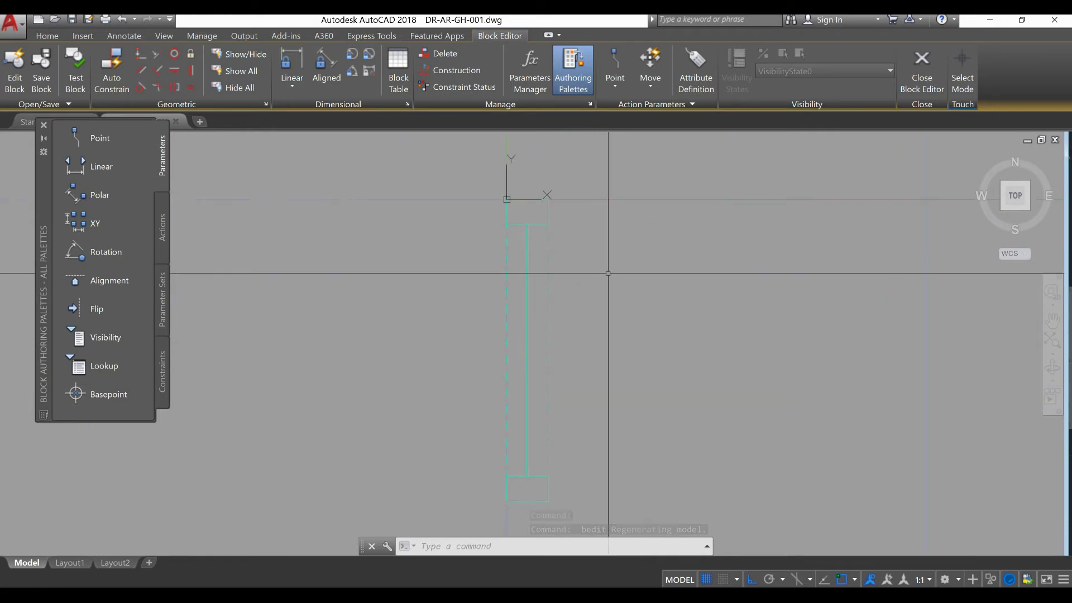
key(Return)
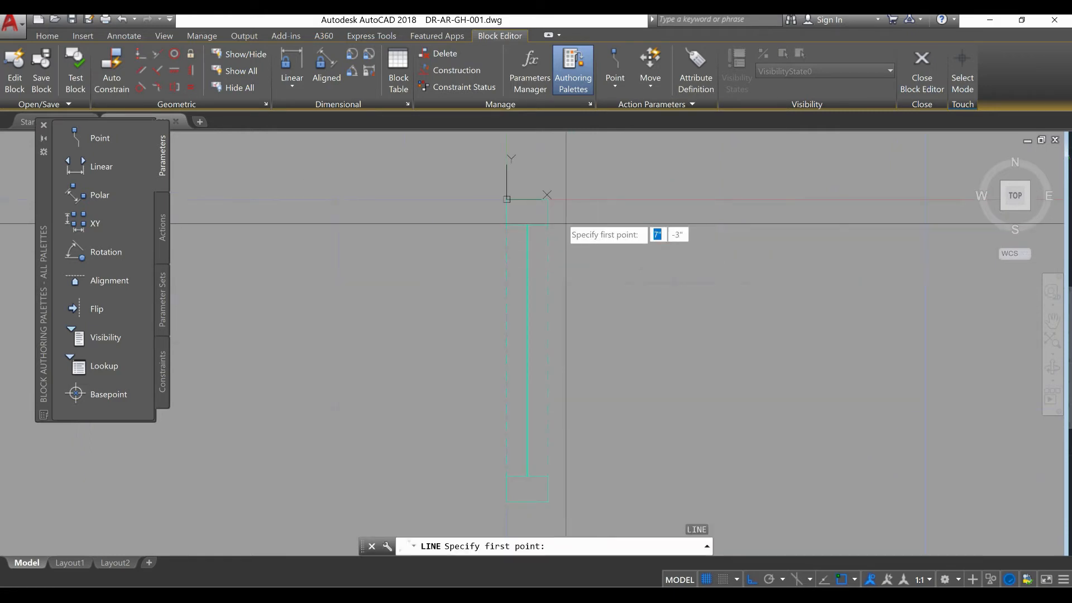
click(548, 199)
scroll(554, 285, down, 4)
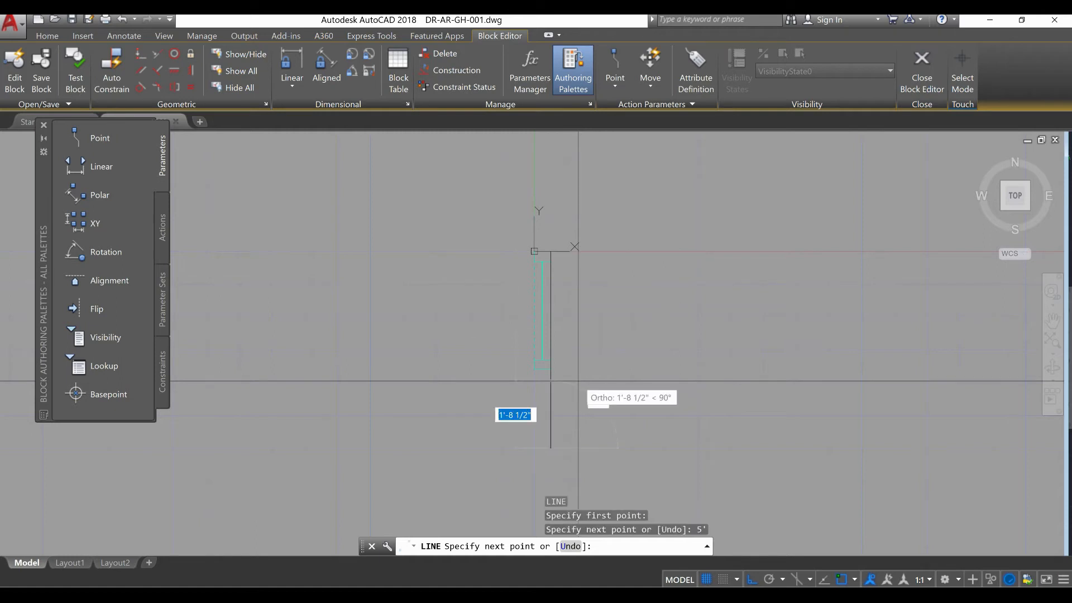
key(Return)
key(Escape)
Move the reference line by its midpoint to the middle of the block's right edge.
click(553, 339)
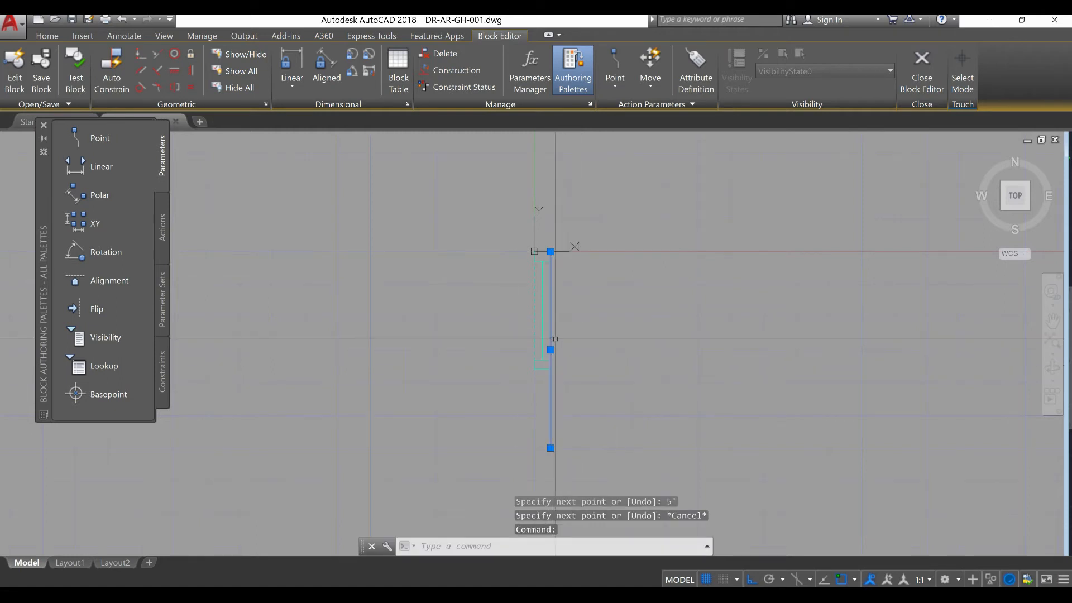
text(m)
key(Return)
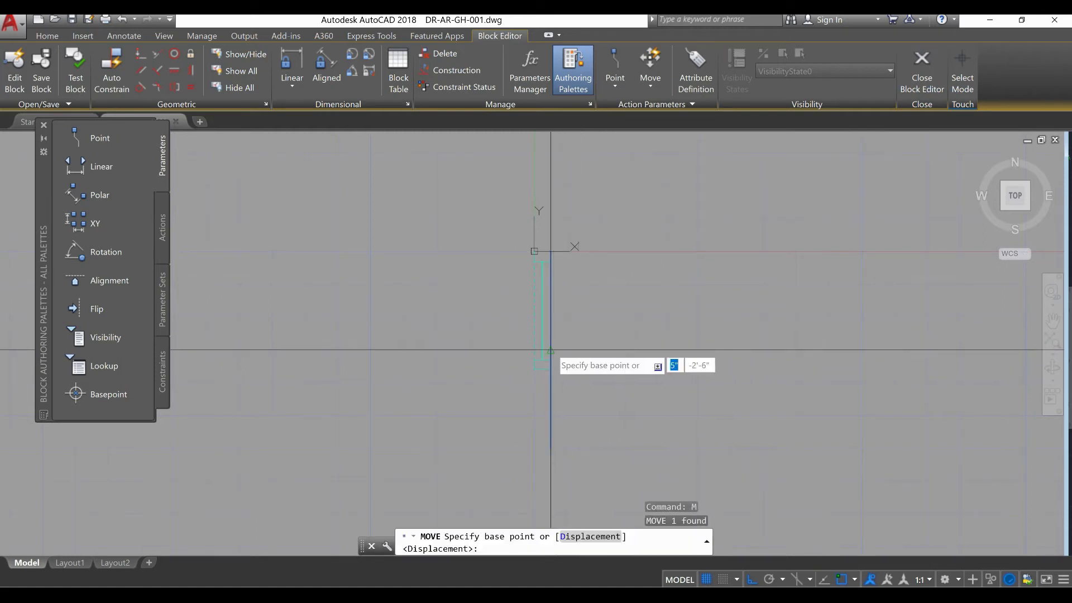
click(550, 350)
click(551, 311)
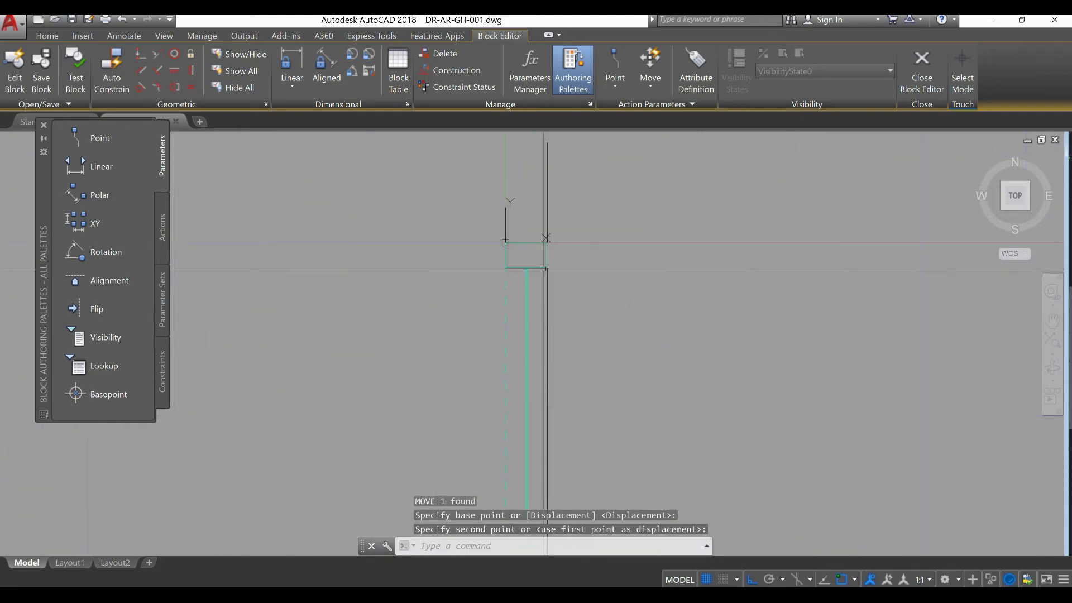
Move the block's upper end rectangle up so its corner meets the reference line's upper endpoint.
click(544, 269)
scroll(547, 267, down, 1)
text(m)
key(Return)
click(545, 257)
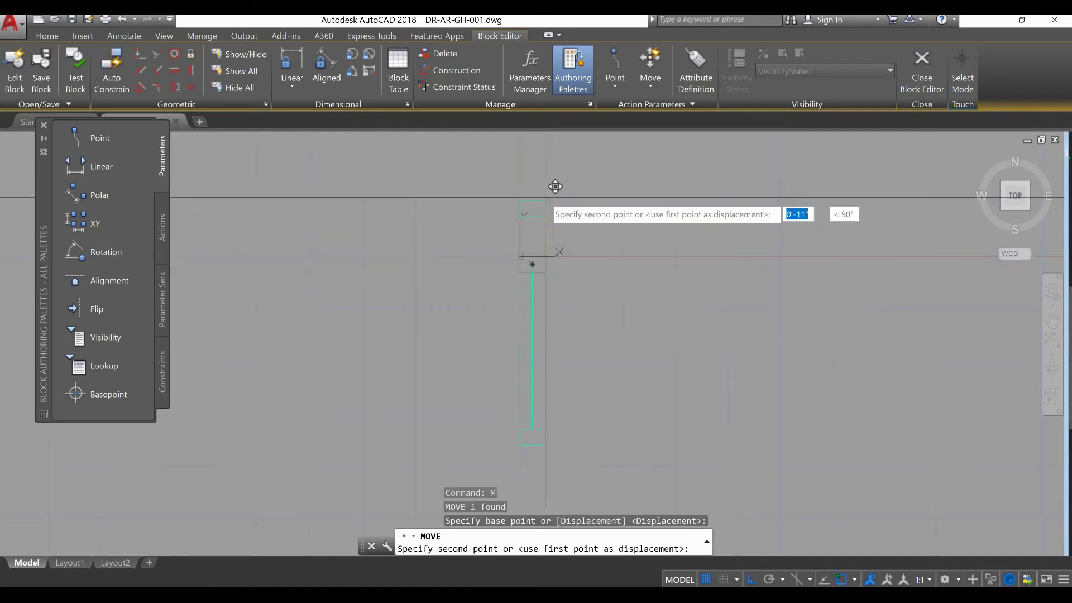
click(545, 194)
Move the block's lower end rectangle down so its corner meets the reference line's lower endpoint.
middle_drag(623, 393, 622, 393)
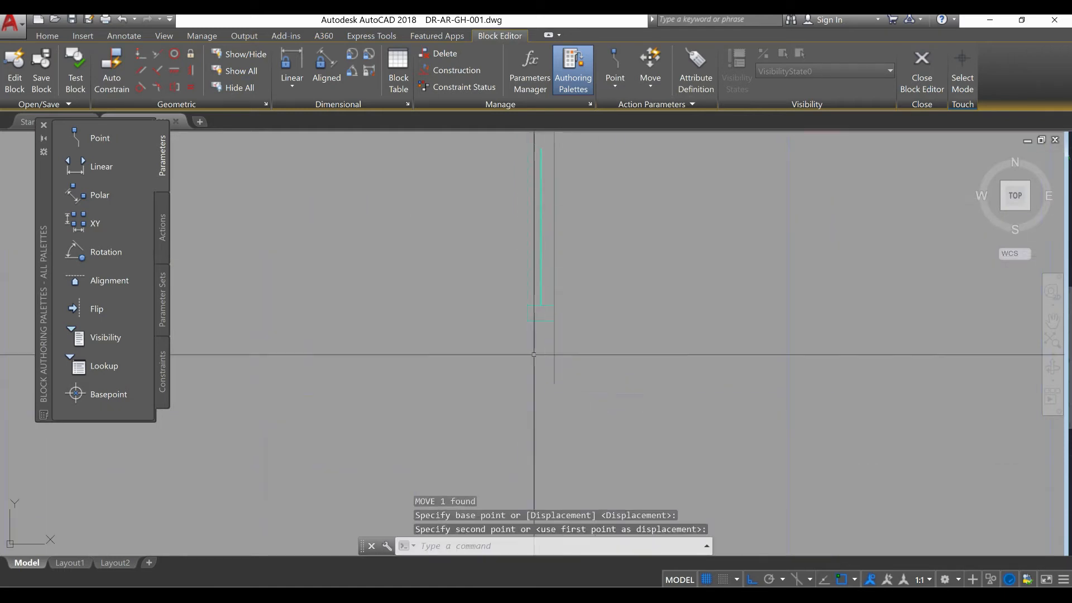
click(540, 322)
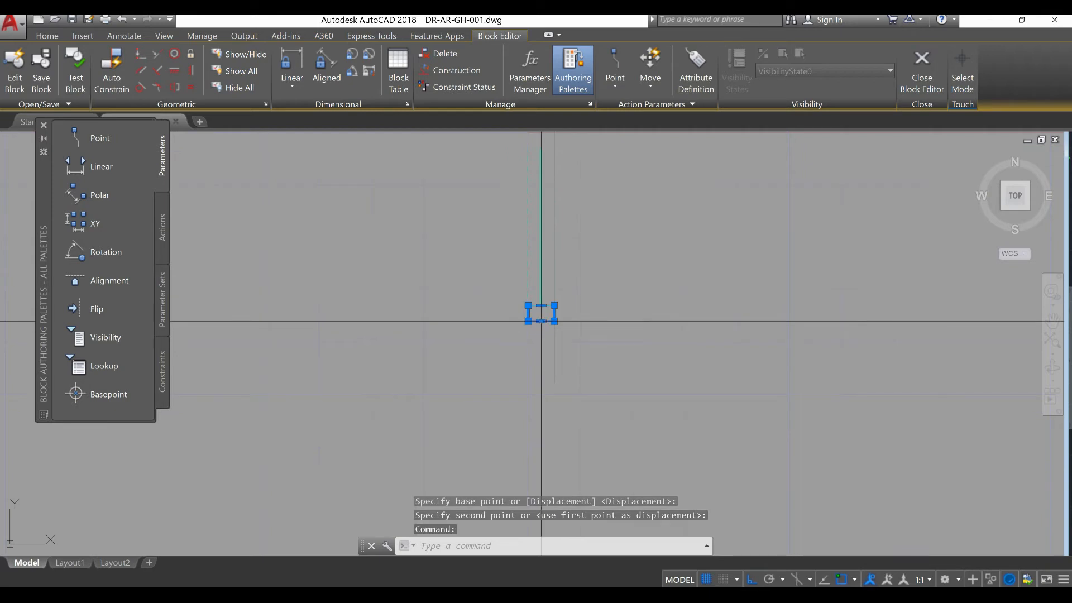
text(M)
key(Return)
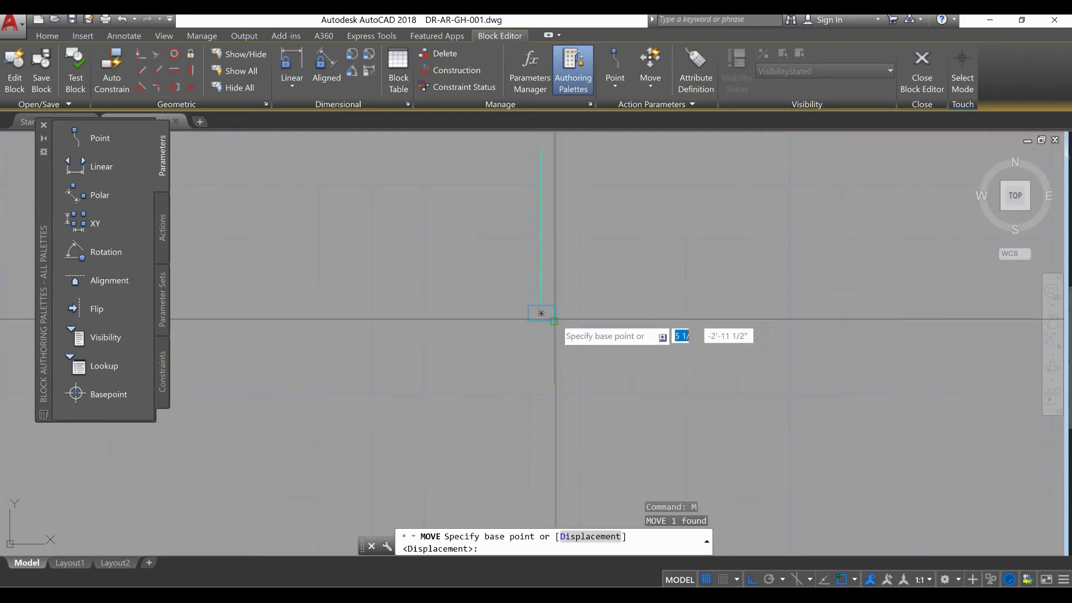
click(541, 314)
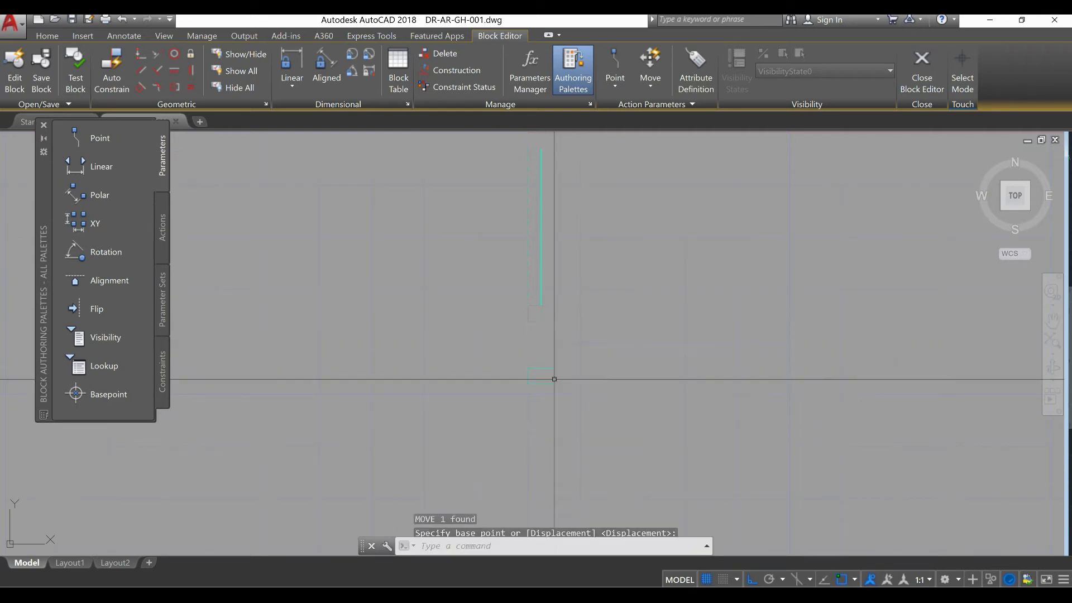
key(Escape)
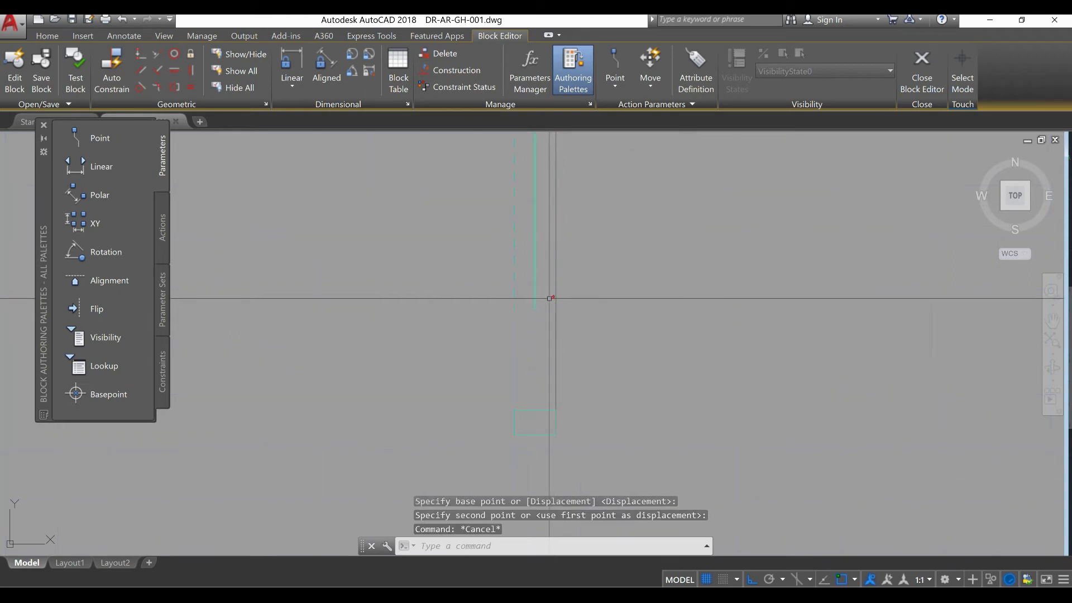
Stretch the left dashed line's lower end down to the lower end rectangle.
click(514, 303)
click(516, 311)
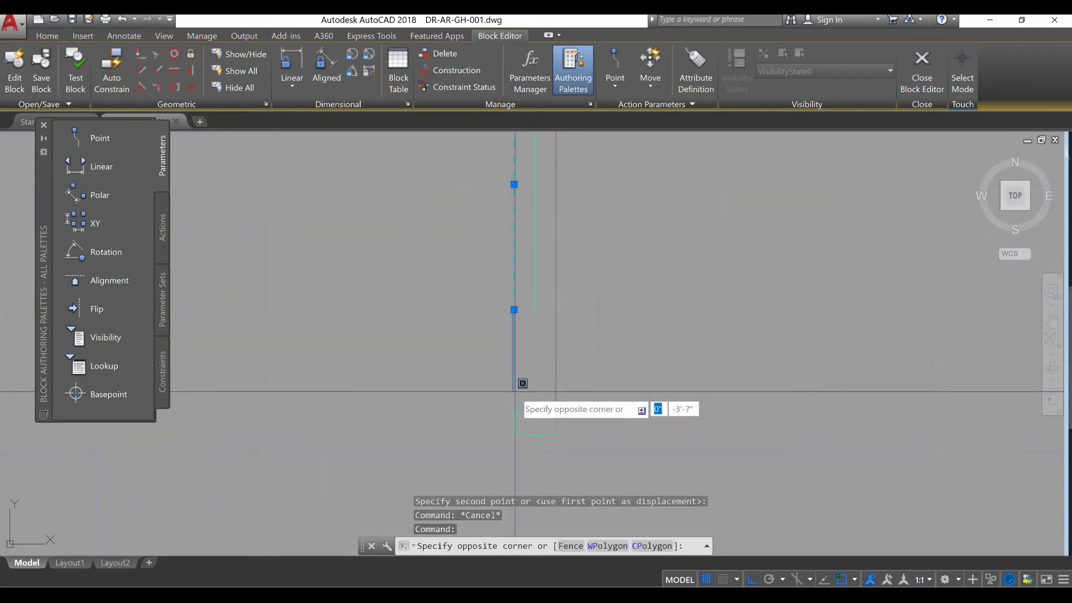
click(512, 366)
click(514, 310)
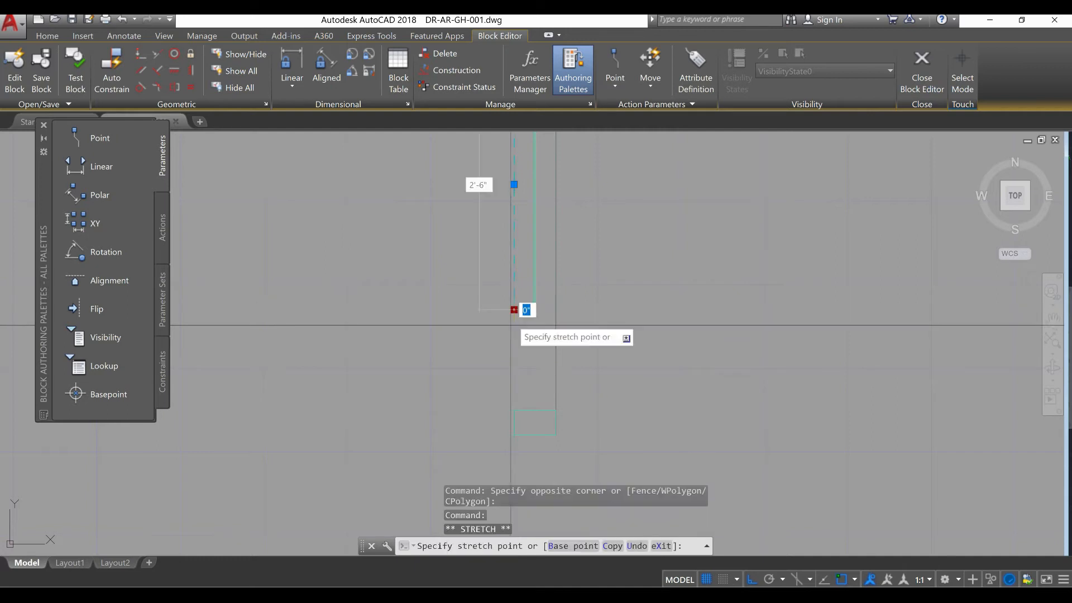
key(Escape)
key(Escape)
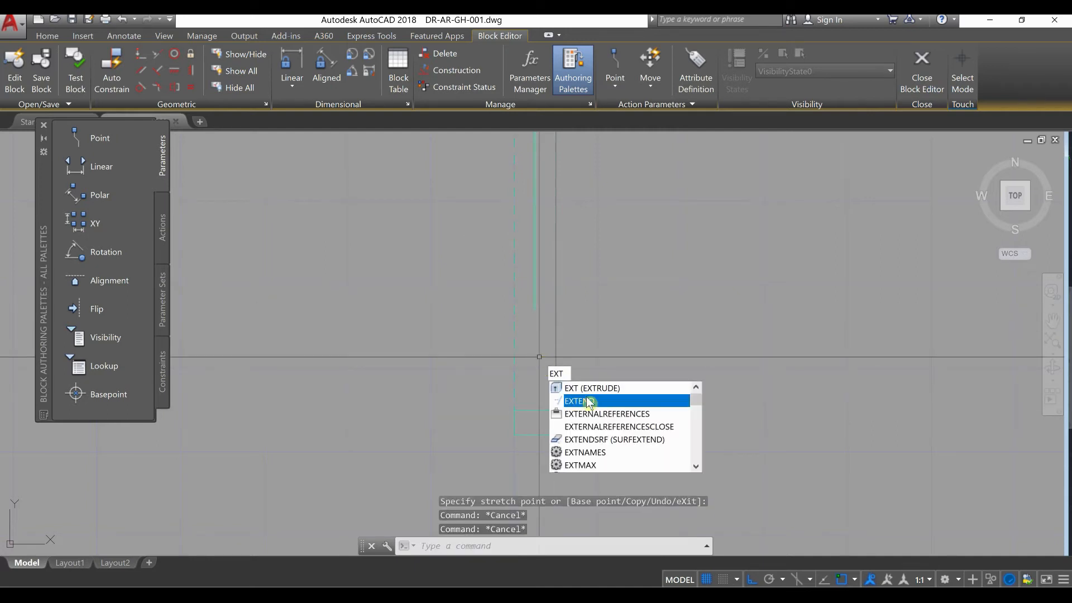
Extend the middle lines' lower ends to the lower end rectangle.
click(590, 402)
key(Return)
click(541, 337)
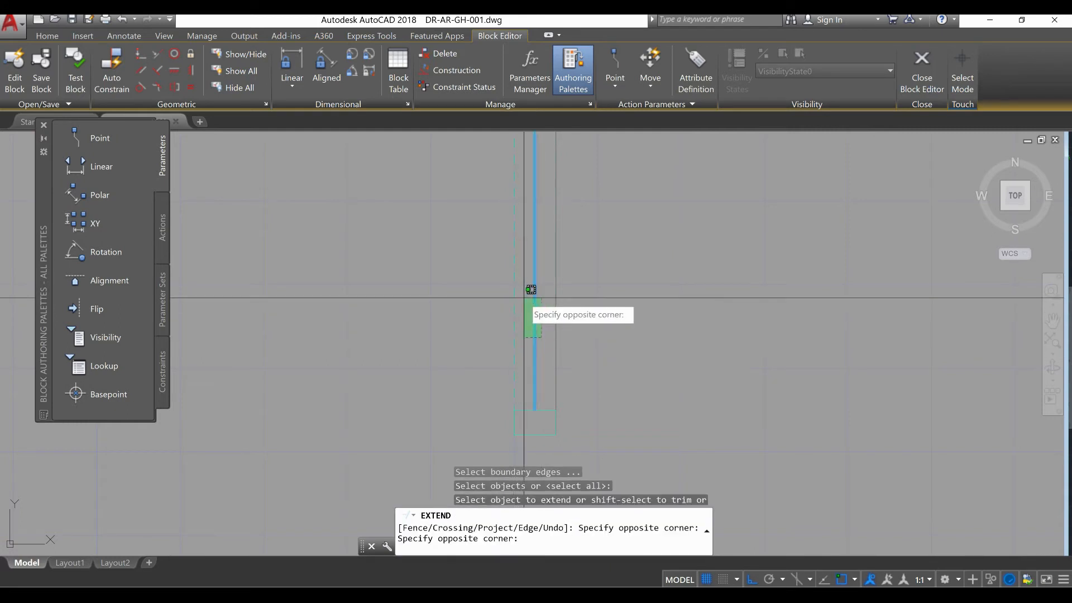
click(531, 290)
middle_drag(546, 429, 544, 340)
Extend the middle lines' upper ends toward the upper end rectangle.
click(545, 341)
click(515, 286)
click(508, 279)
click(496, 272)
middle_drag(534, 400, 533, 410)
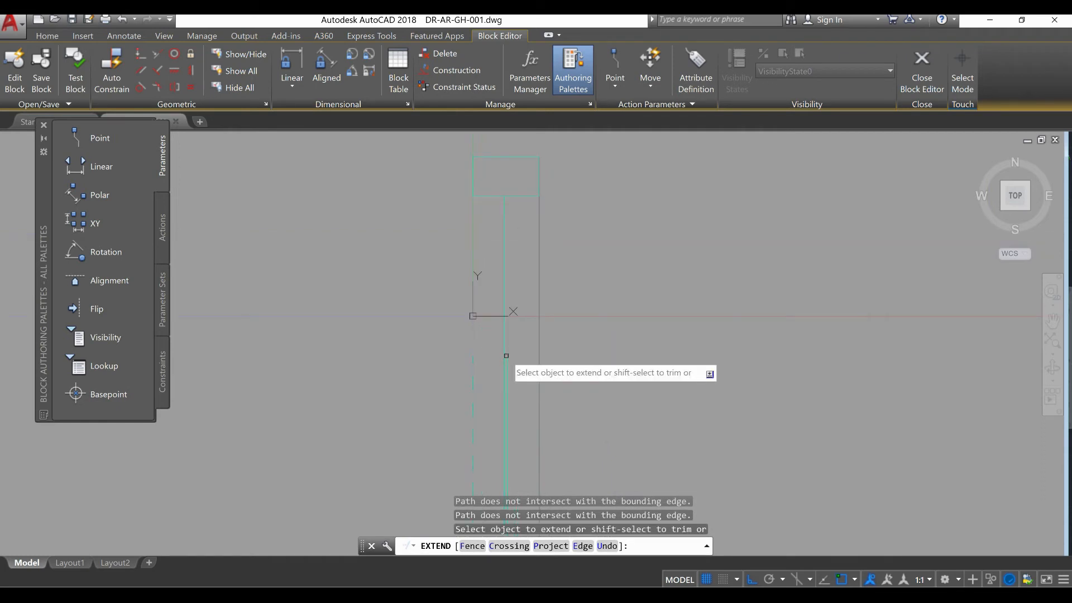
click(506, 361)
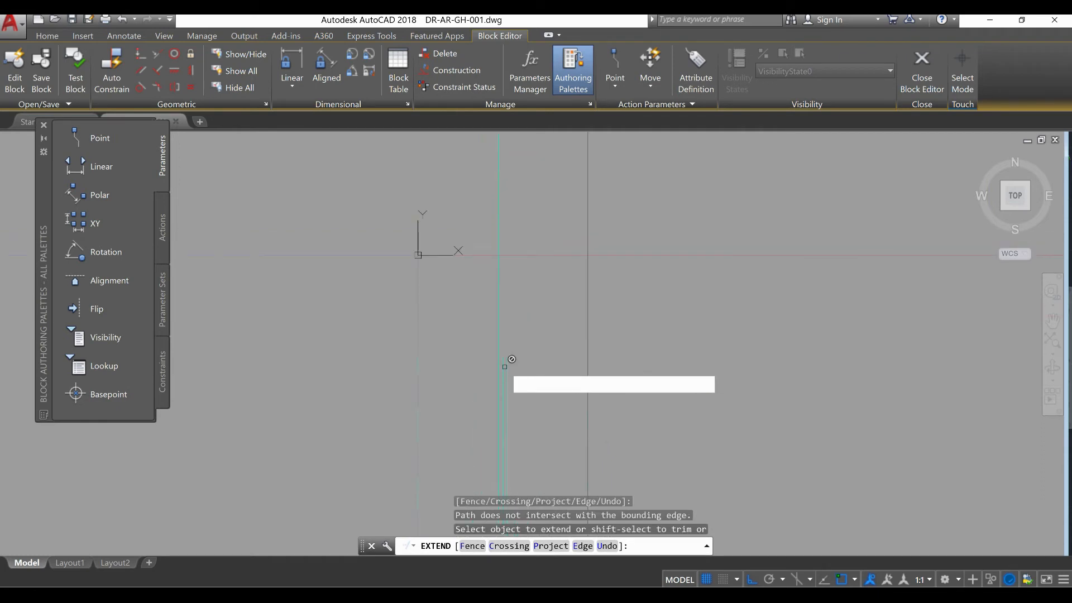
click(505, 366)
click(497, 355)
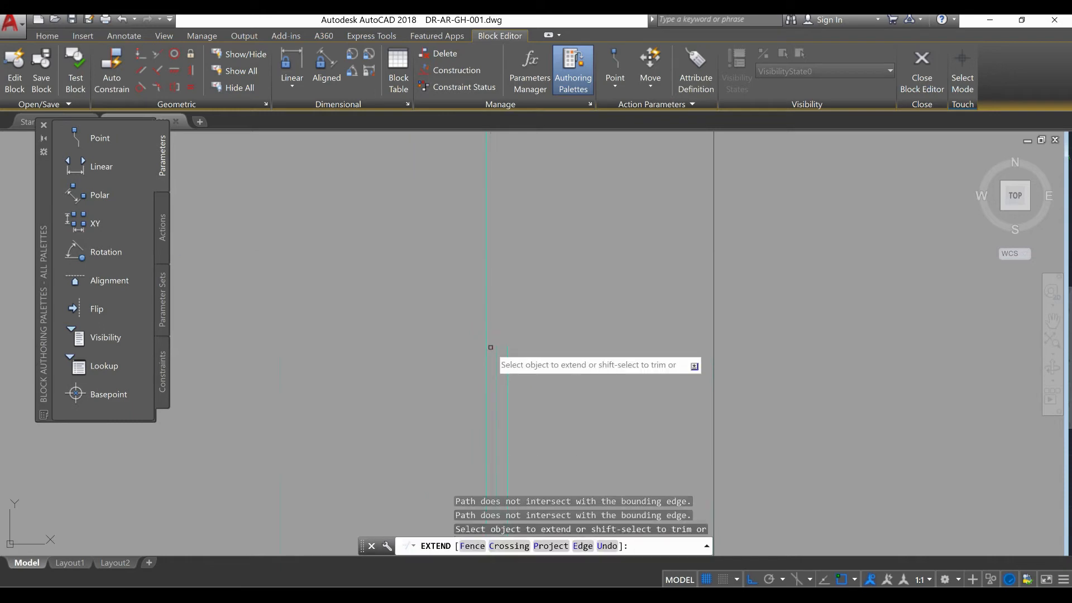
key(Escape)
key(Escape)
Stretch the central inner line's upper end to the midpoint of the upper rectangle's lower edge.
click(498, 356)
click(496, 346)
scroll(496, 347, down, 2)
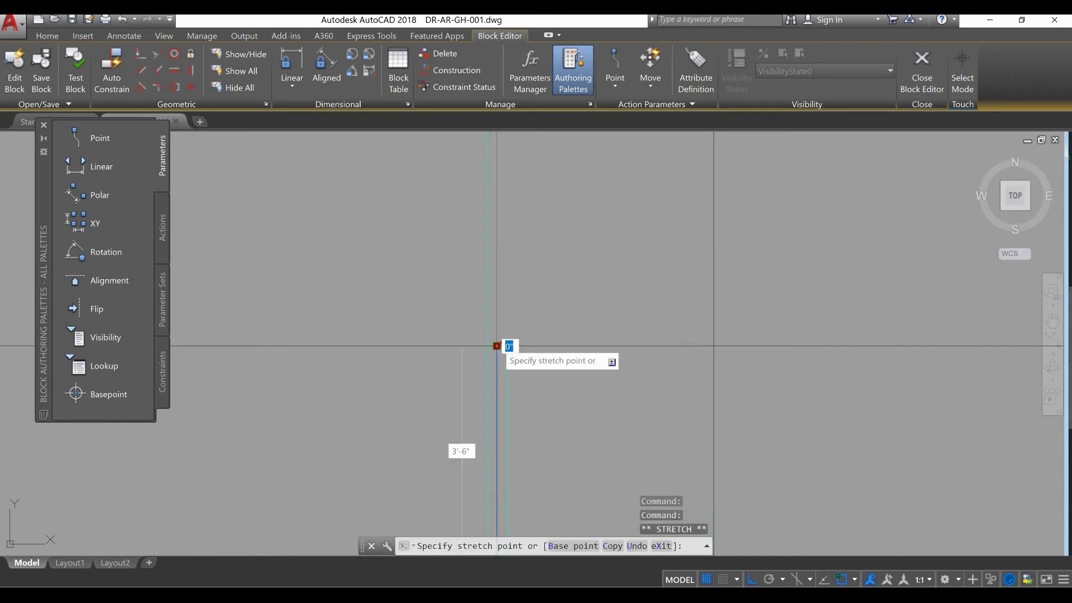
middle_drag(494, 339, 501, 456)
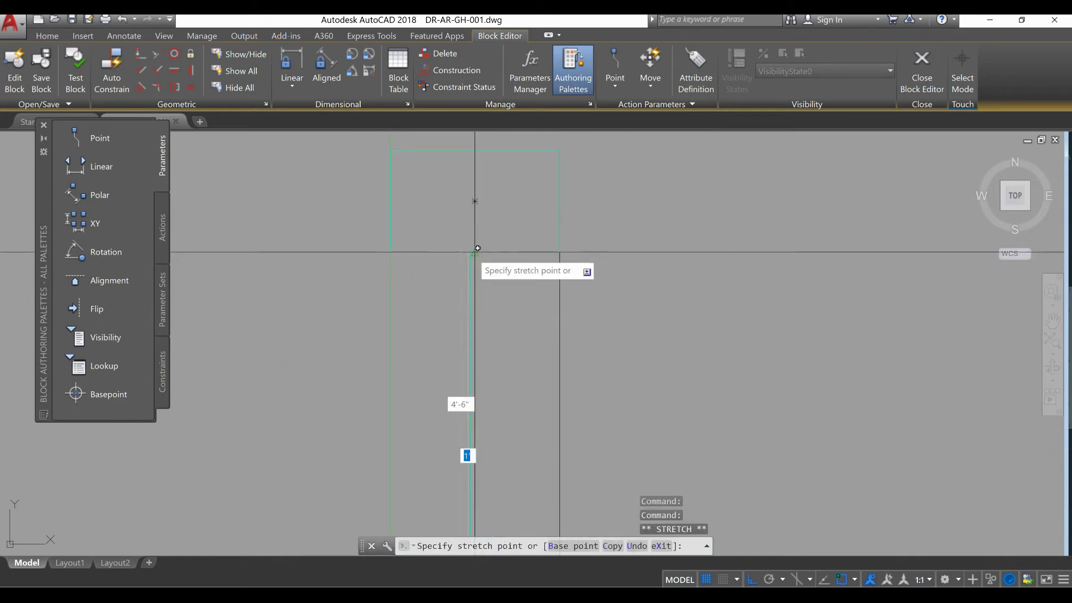
key(Escape)
key(Escape)
Stretch the remaining short inner line's upper end to the upper rectangle's lower edge.
scroll(496, 304, down, 2)
middle_drag(495, 275, 495, 273)
click(488, 390)
middle_drag(513, 235, 498, 378)
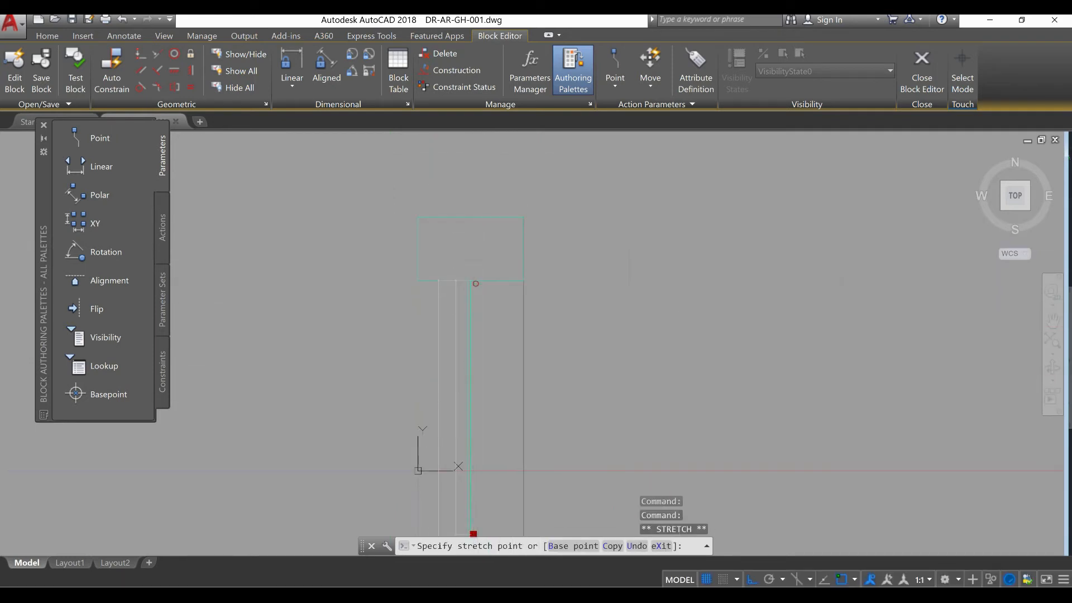
key(Escape)
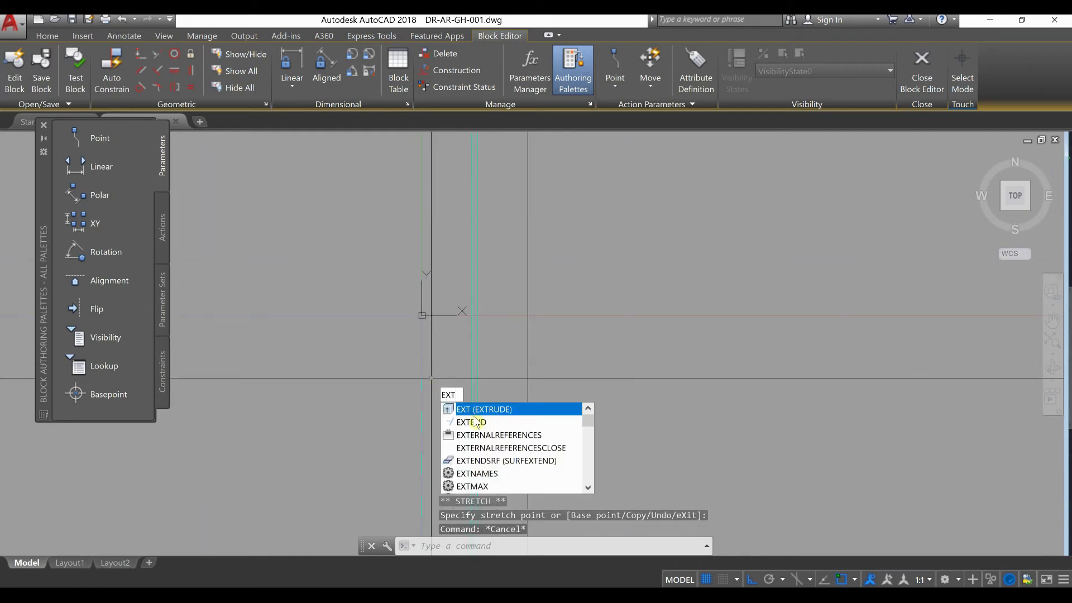
click(475, 423)
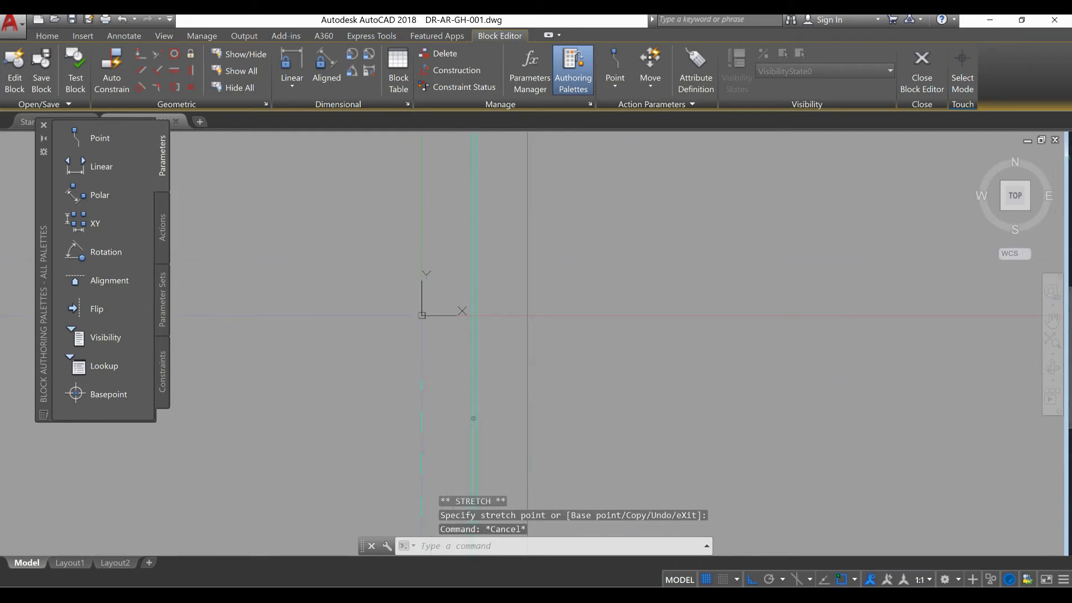
click(420, 385)
key(Escape)
Stretch the left dashed line's upper end to the upper rectangle's lower-left corner.
click(421, 376)
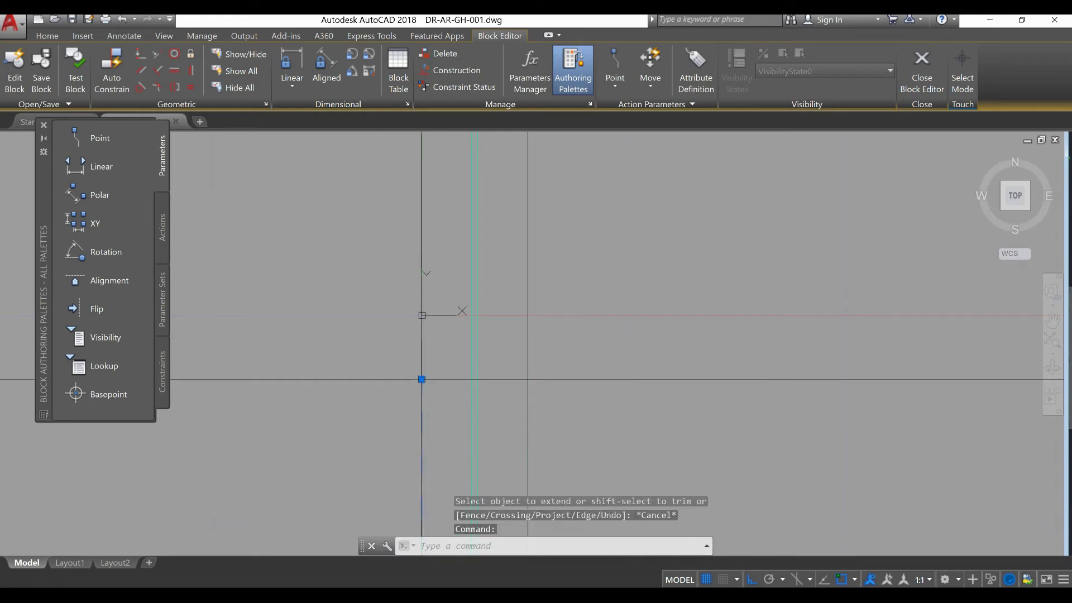
click(421, 376)
scroll(436, 410, down, 4)
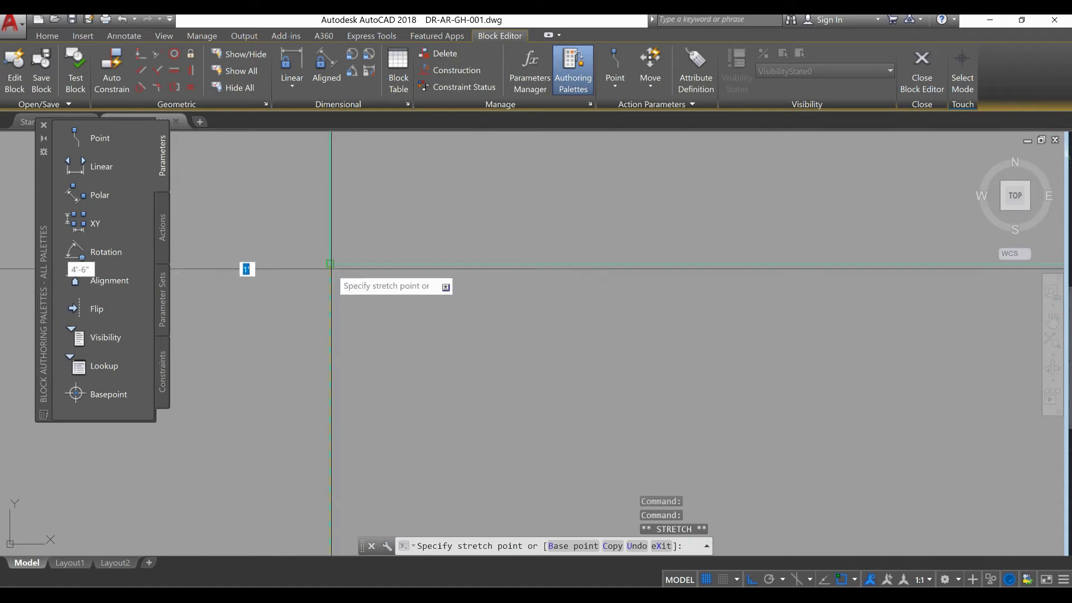
key(Escape)
key(Escape)
Inspect the lengthened block's lines where they meet the upper and lower end rectangles.
scroll(355, 236, down, 3)
scroll(429, 270, up, 4)
scroll(429, 270, down, 3)
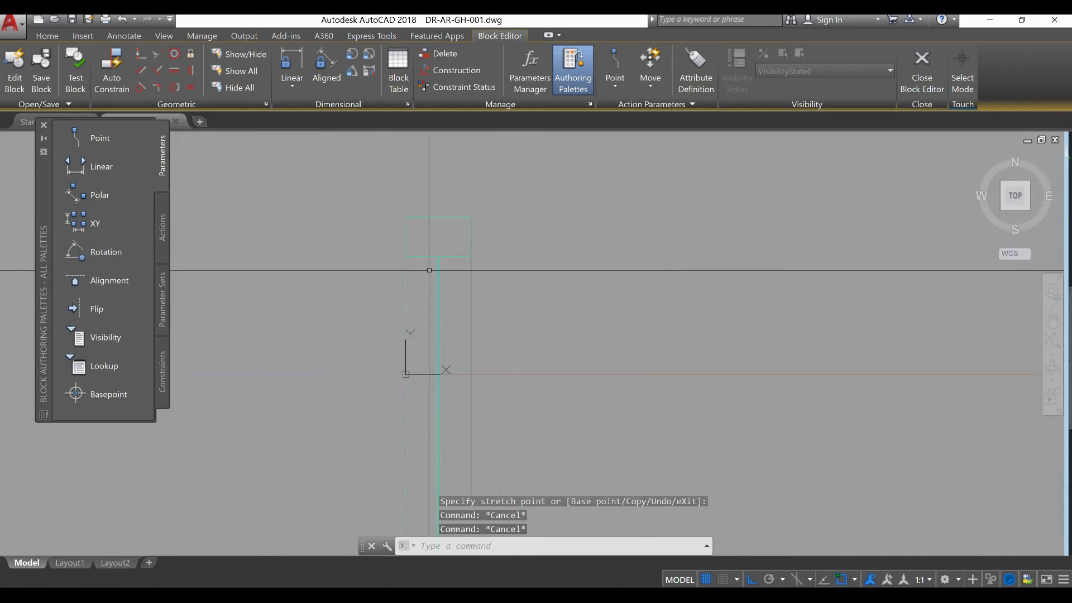
scroll(461, 227, down, 2)
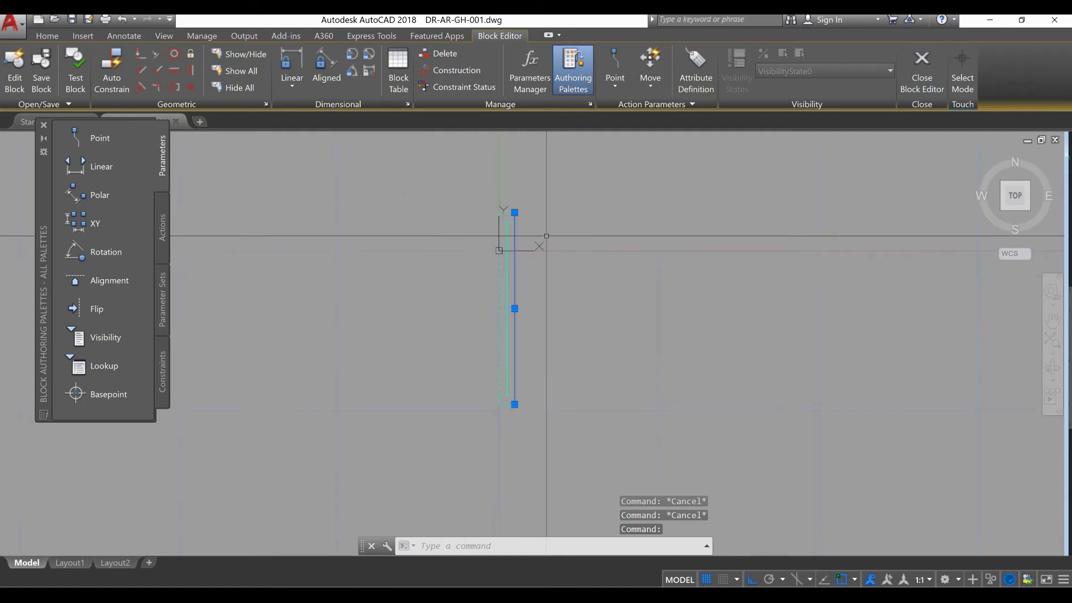
scroll(532, 324, up, 1)
middle_drag(524, 287, 524, 289)
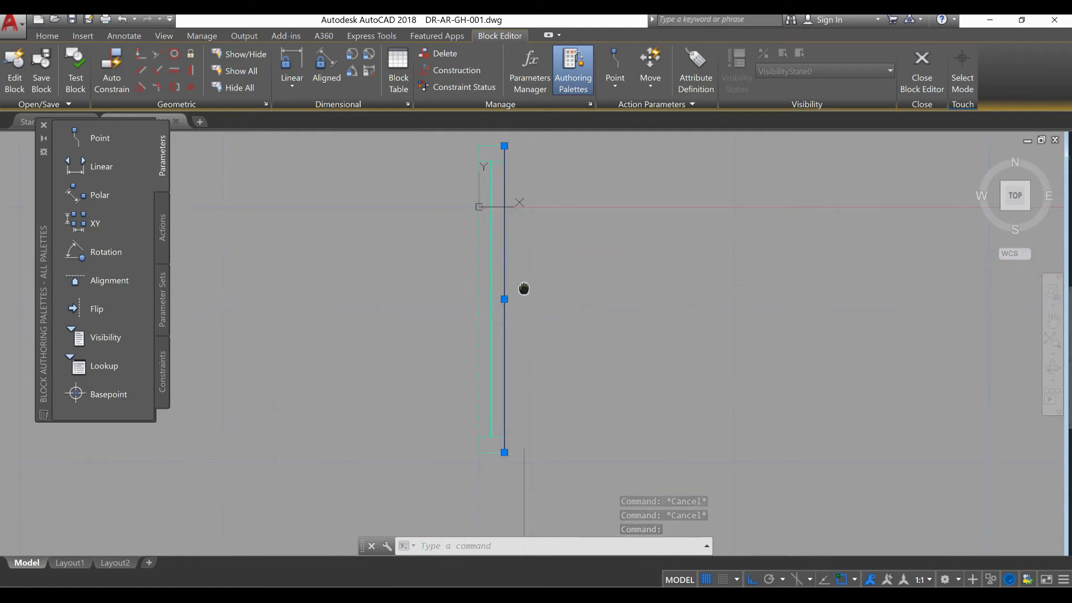
key(Escape)
scroll(506, 276, up, 4)
scroll(498, 334, up, 2)
scroll(484, 342, down, 6)
middle_drag(476, 342, 466, 402)
scroll(463, 282, up, 4)
scroll(463, 260, down, 2)
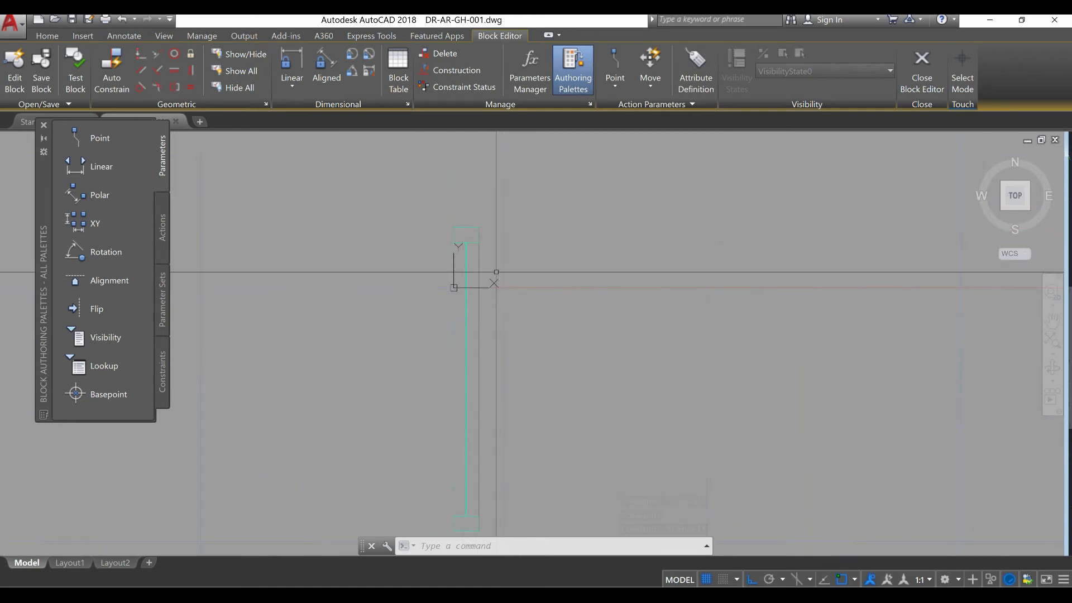
Erase the vertical reference line along the block's right edge.
click(480, 282)
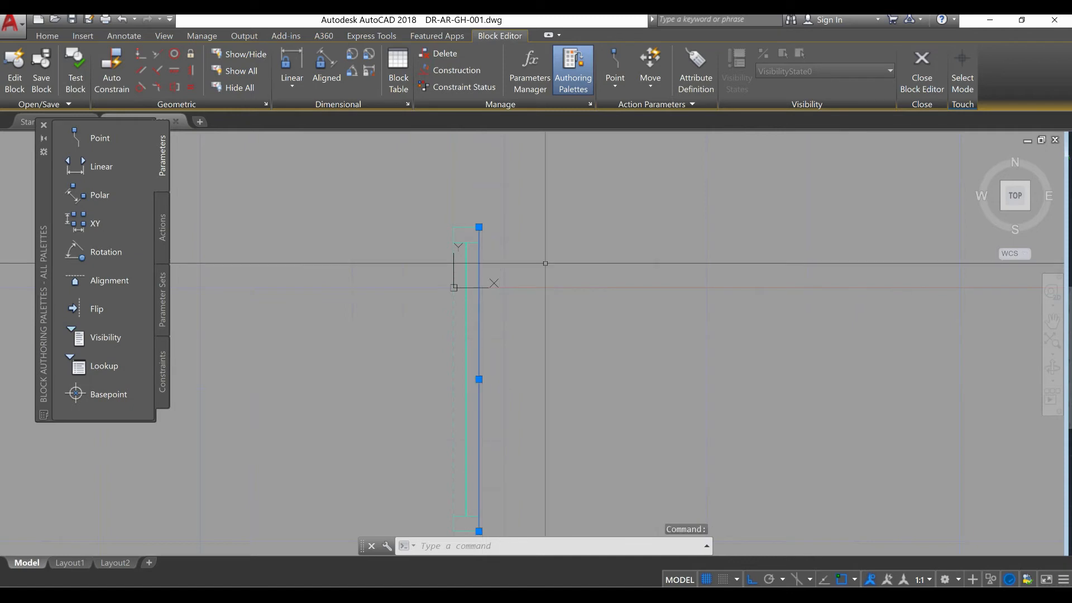
text(ERASE)
key(Return)
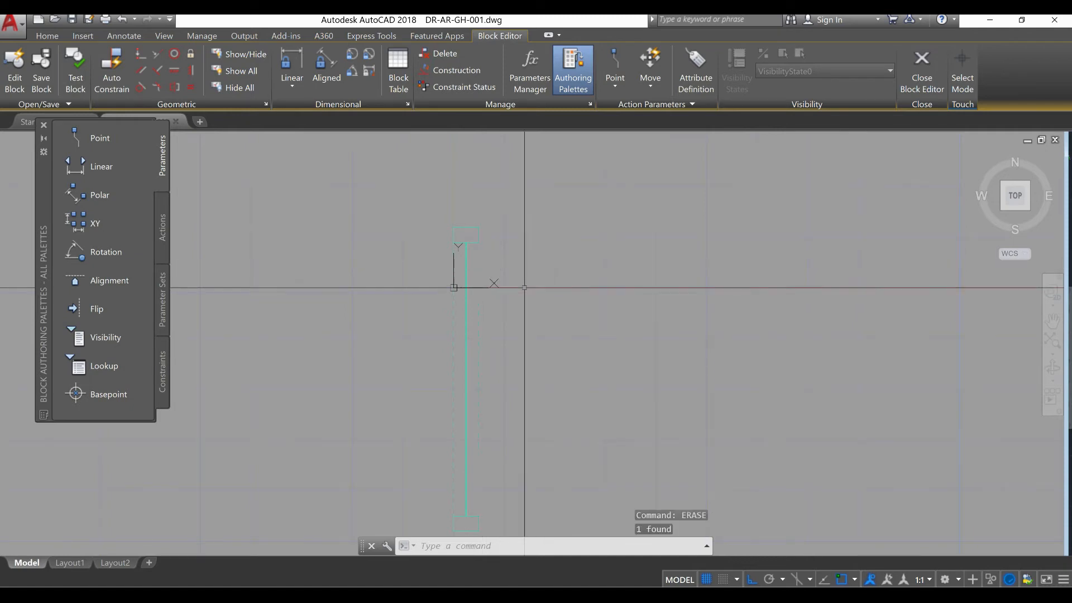
Stretch the block's right dashed line at both ends to meet the lower and upper end rectangles.
middle_drag(481, 474, 481, 400)
click(480, 375)
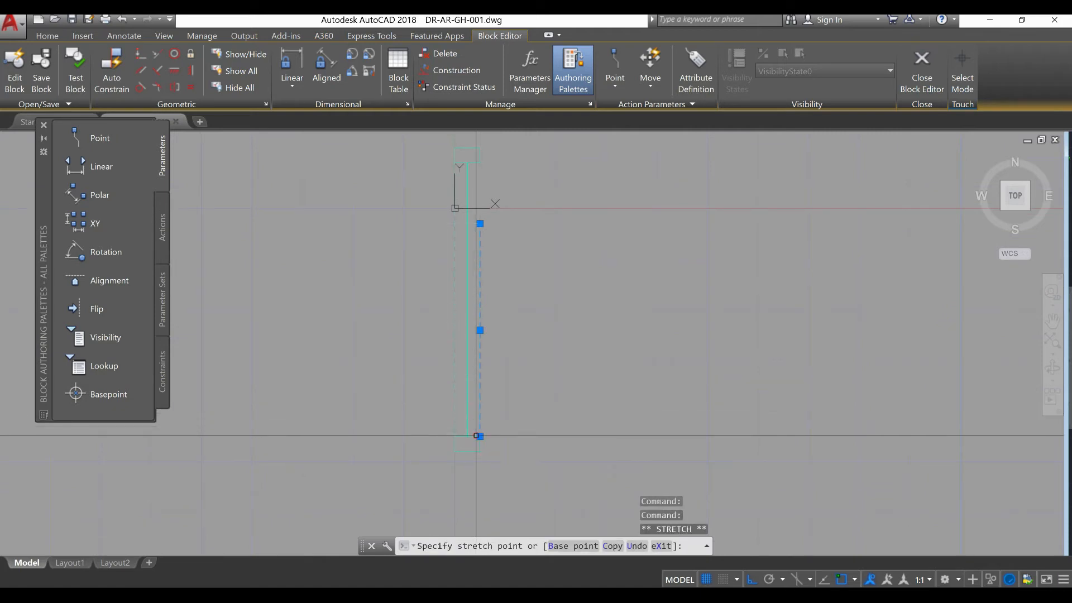
click(480, 436)
click(480, 223)
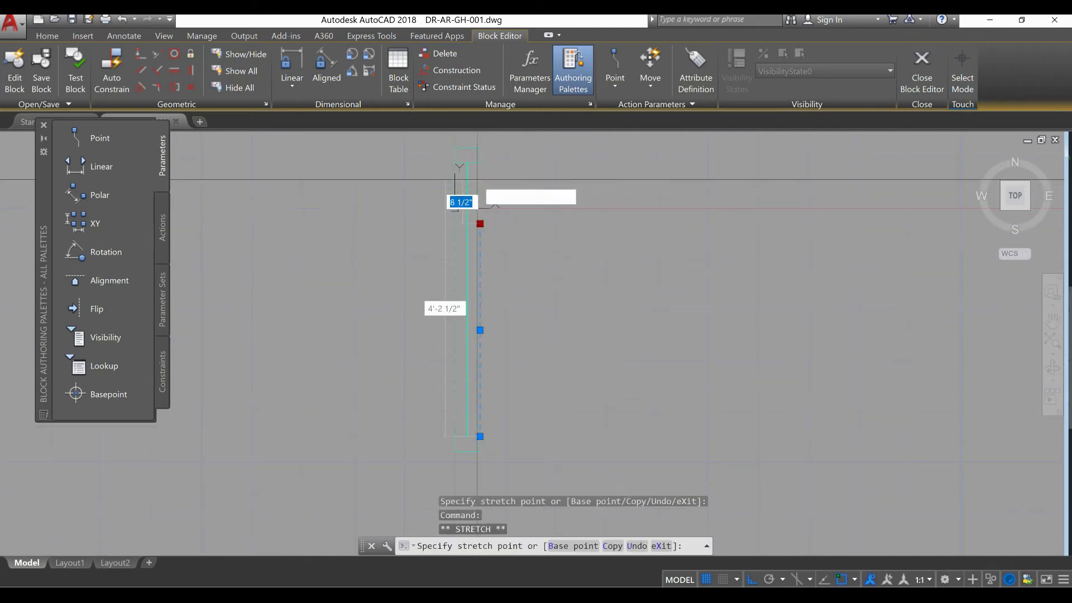
click(479, 163)
key(Escape)
key(Escape)
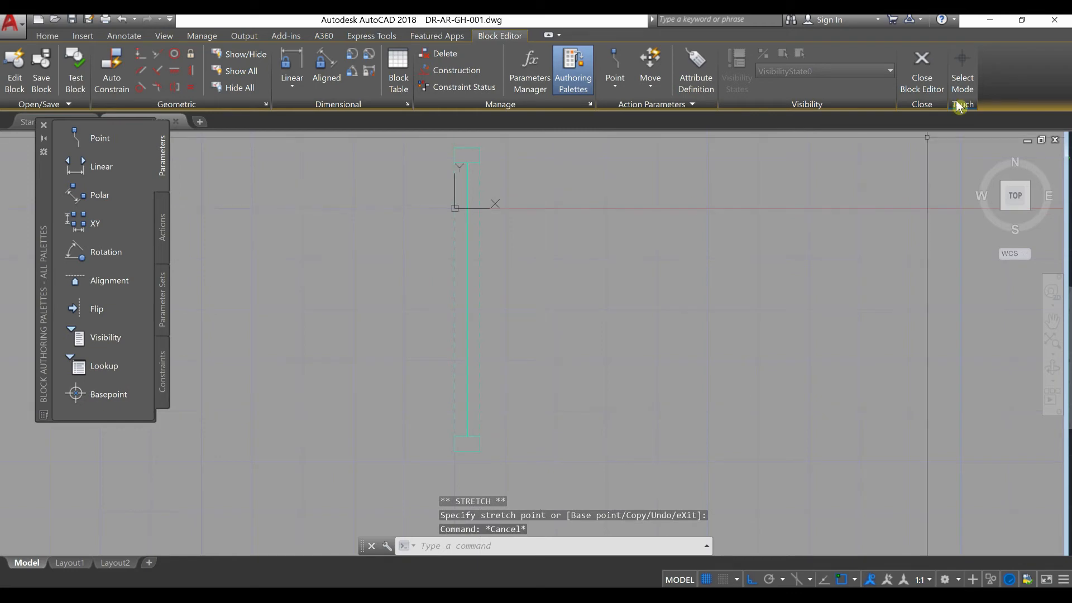
Close the block editor, saving the changes to EXTERNAL WINDOW.
click(931, 86)
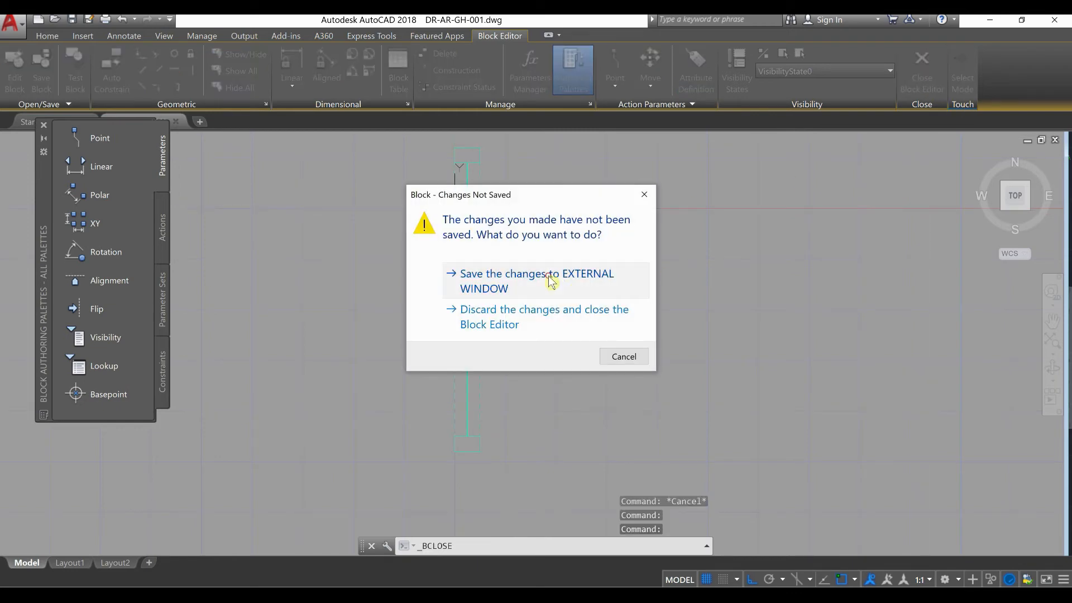
click(550, 281)
scroll(549, 275, down, 6)
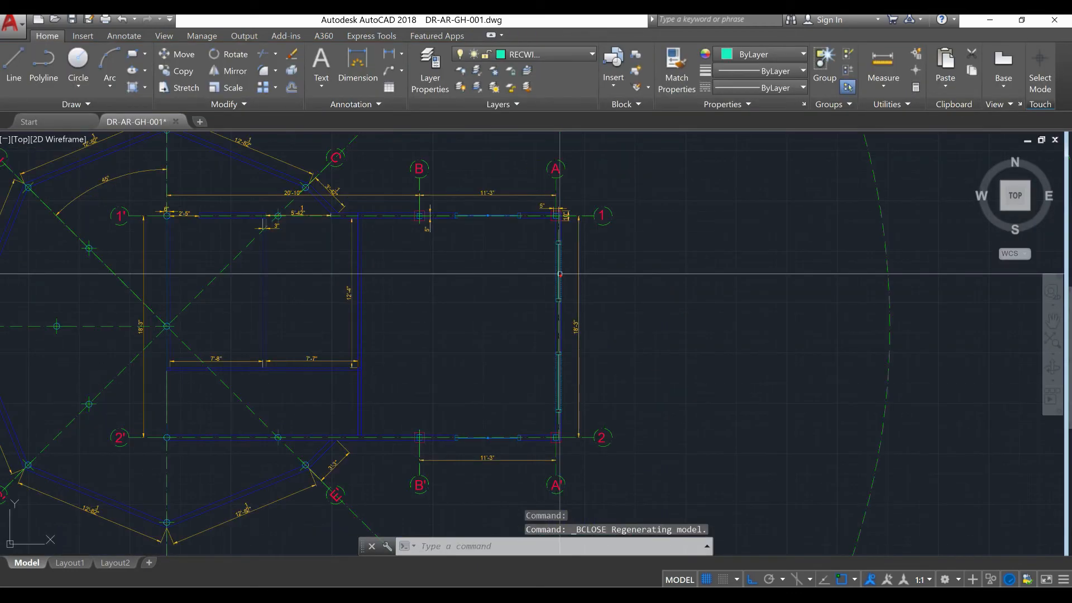
Examine the updated windows and the diagonal wall near axis C in the floor plan.
scroll(585, 361, up, 2)
mouse_move(564, 332)
middle_down()
mouse_move(588, 369)
mouse_move(680, 380)
mouse_move(668, 420)
mouse_move(680, 391)
mouse_move(594, 412)
mouse_move(599, 424)
middle_up()
scroll(818, 362, down, 2)
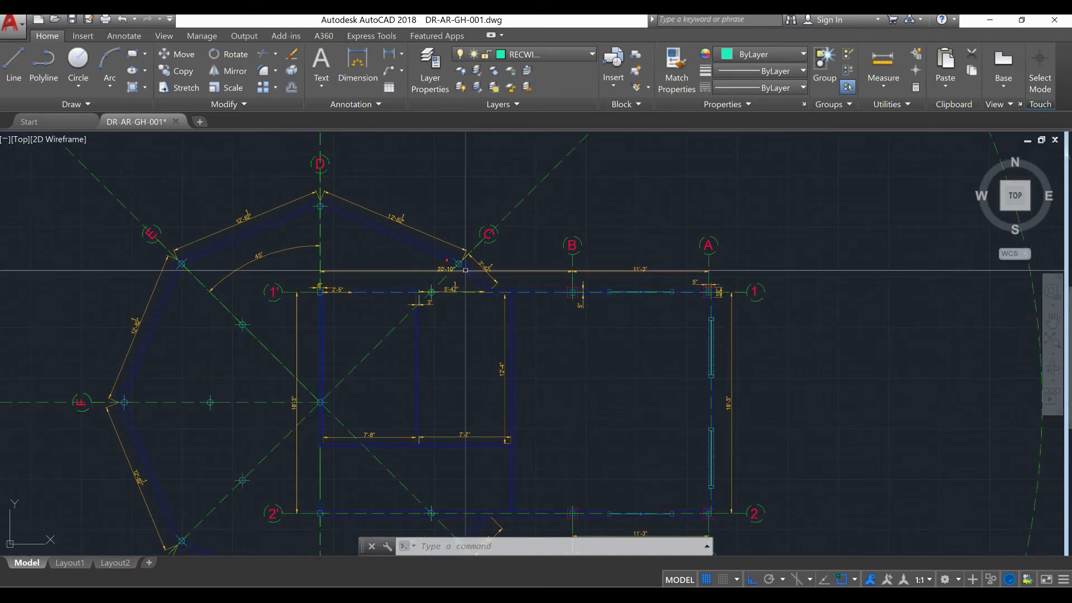
scroll(446, 257, up, 6)
scroll(559, 295, down, 8)
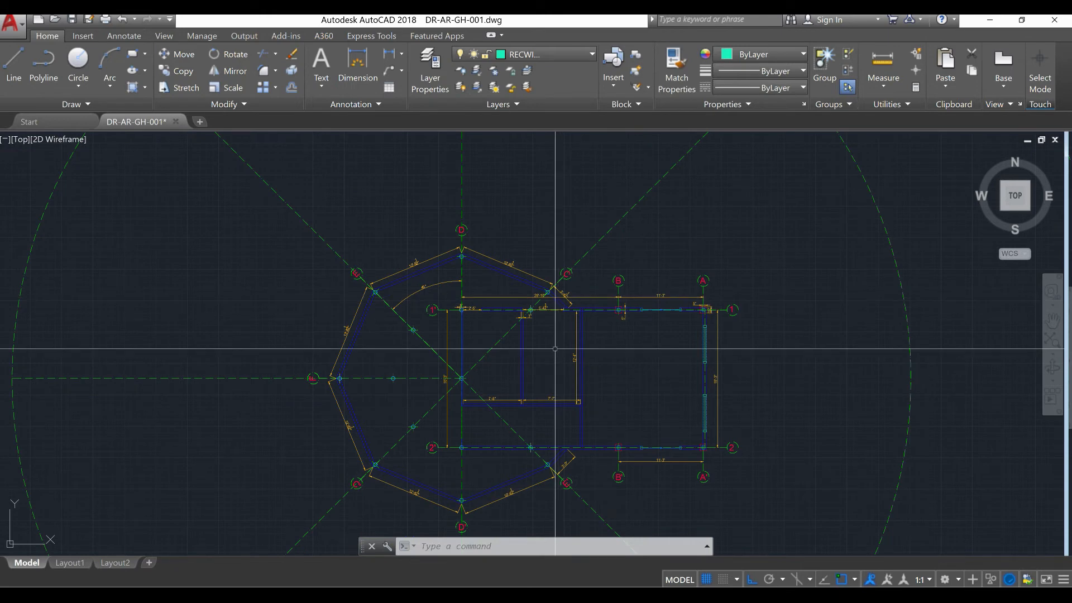
scroll(559, 294, up, 6)
scroll(557, 301, up, 2)
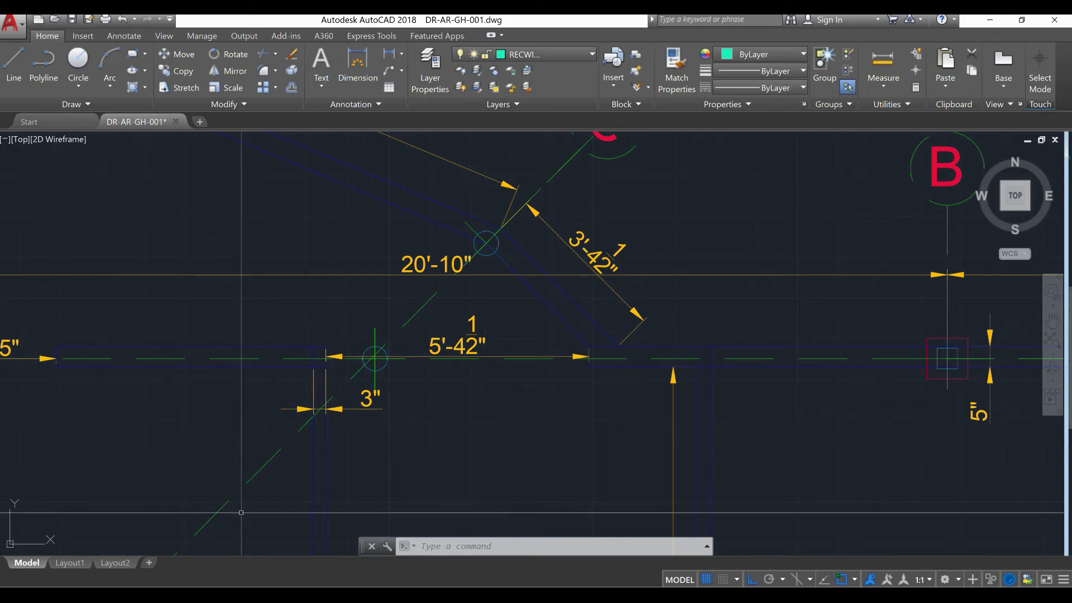
Switch to Excel to read the windows configuration in cell E34, and view the building renderings in PowerPoint.
key(alt+Tab)
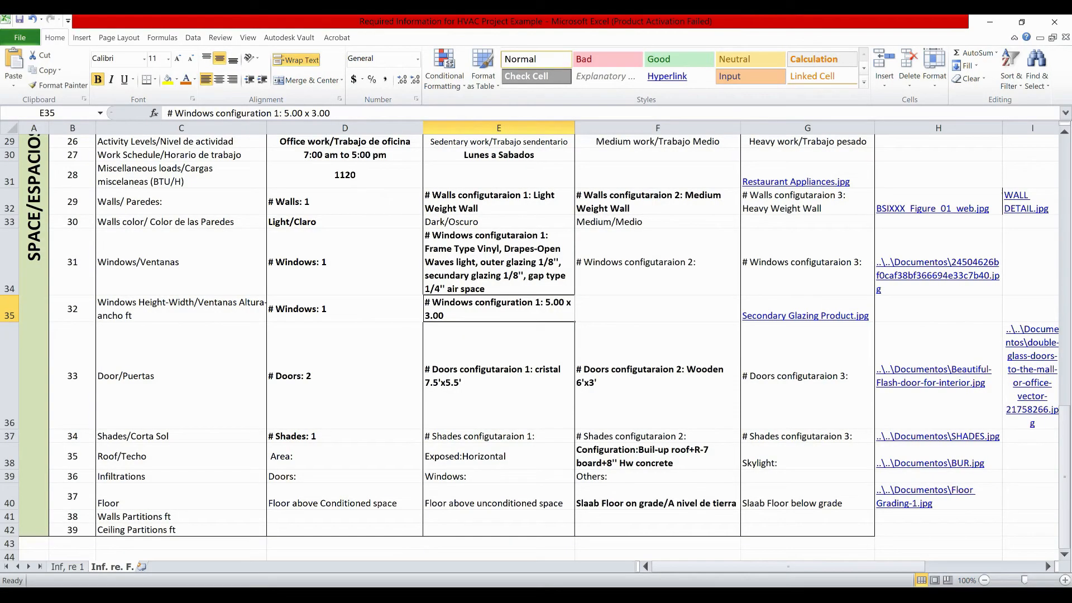
click(502, 282)
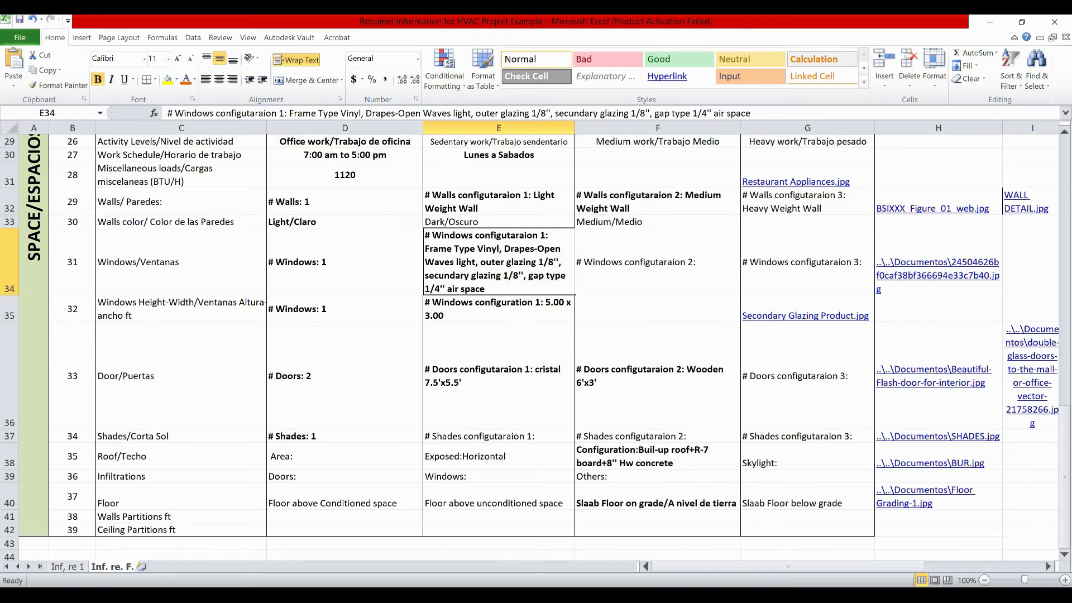
key(alt+Tab)
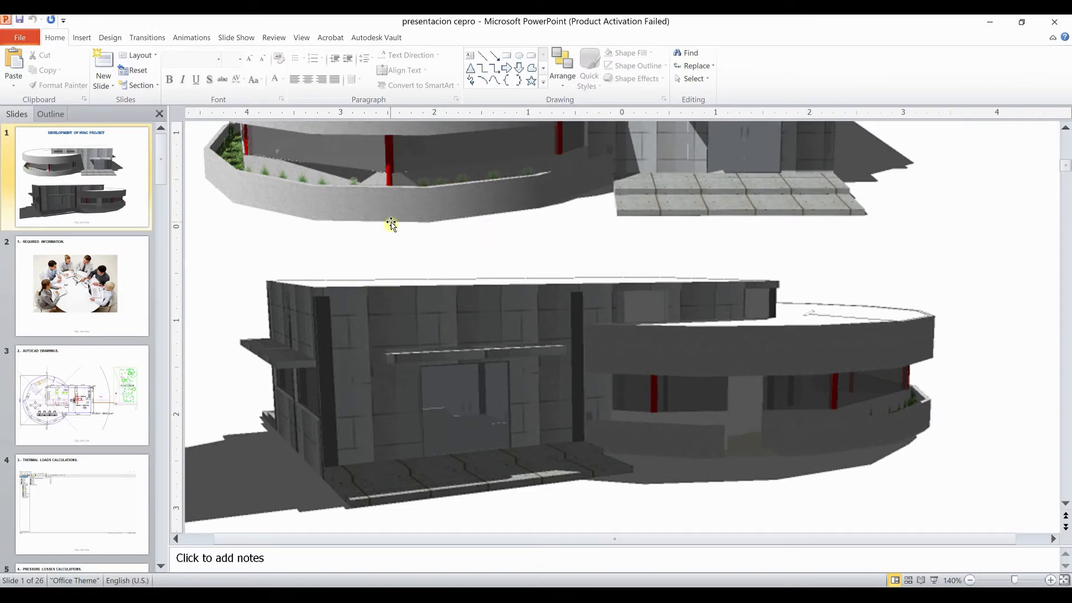
scroll(394, 249, up, 3)
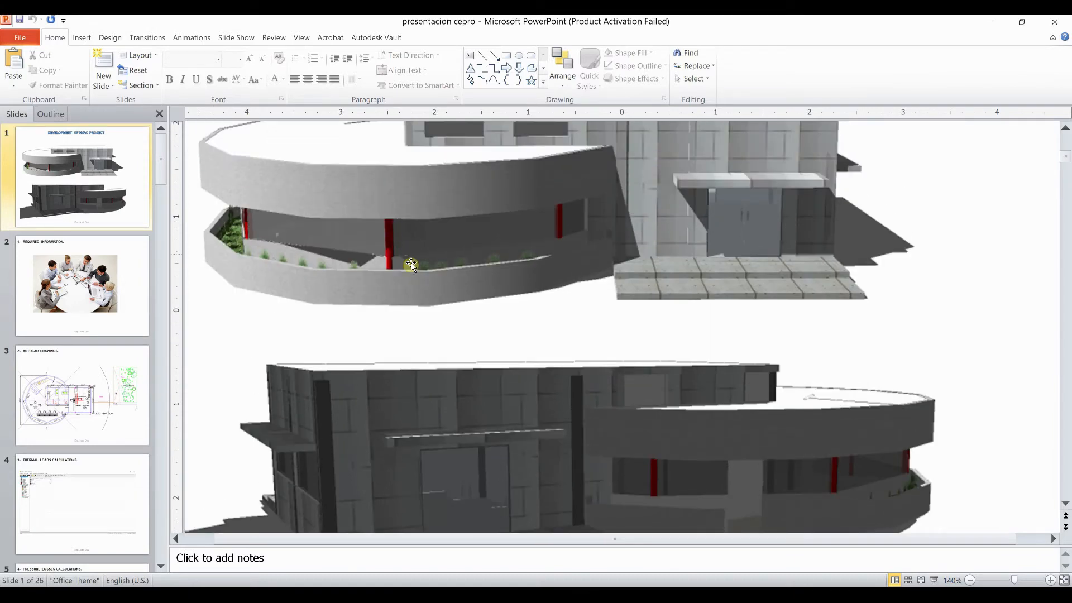
key(alt+Tab)
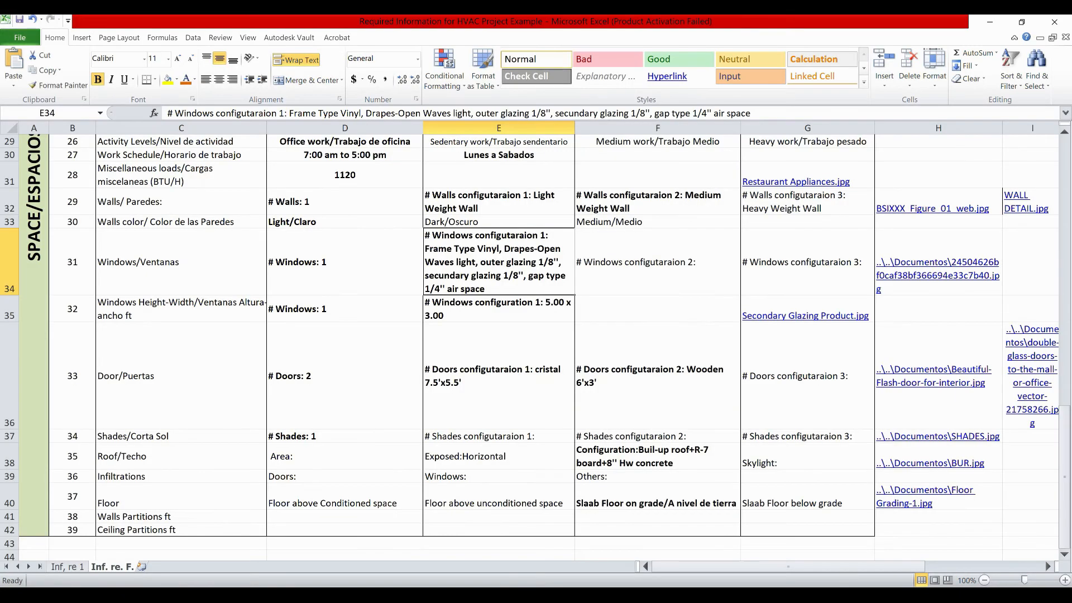
Return to AutoCAD and draw a line across the wall at axis C, from the outer wall corner to the circle's centre.
key(alt+Tab)
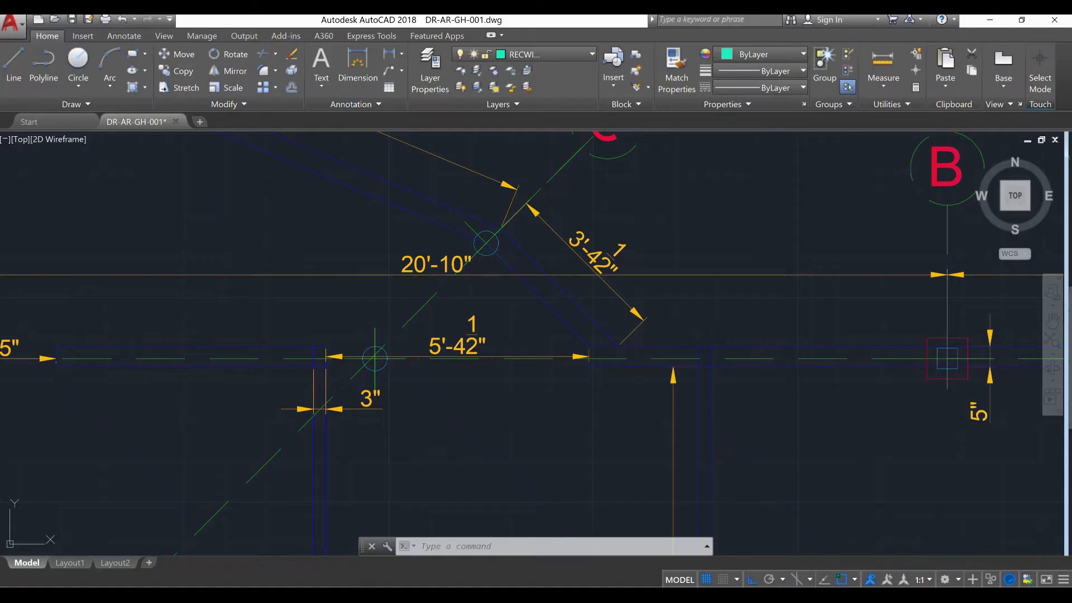
scroll(482, 289, up, 3)
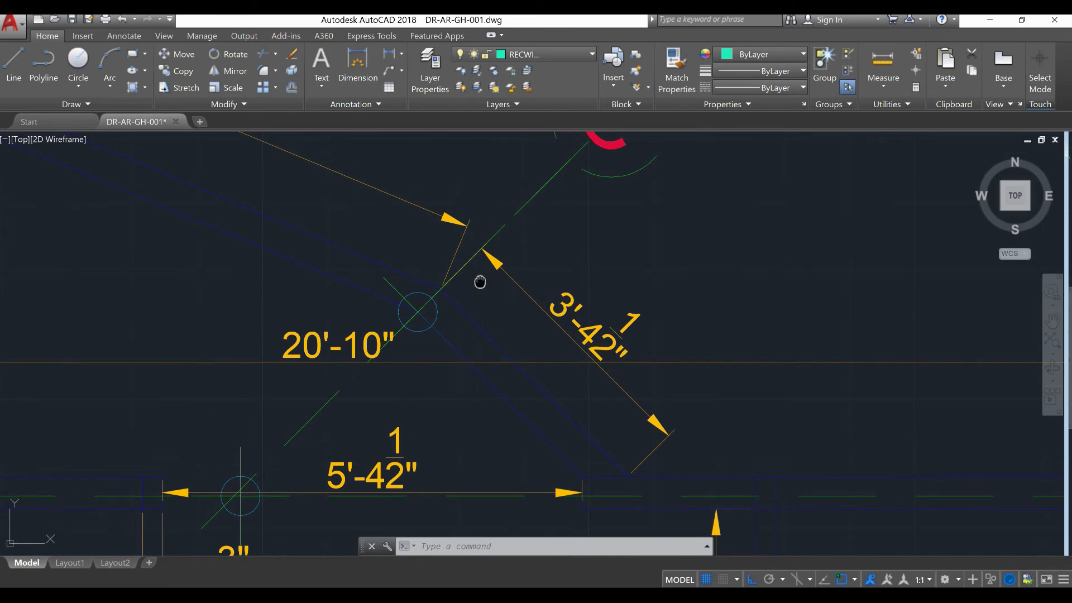
scroll(478, 279, up, 3)
scroll(412, 187, up, 2)
scroll(390, 190, up, 2)
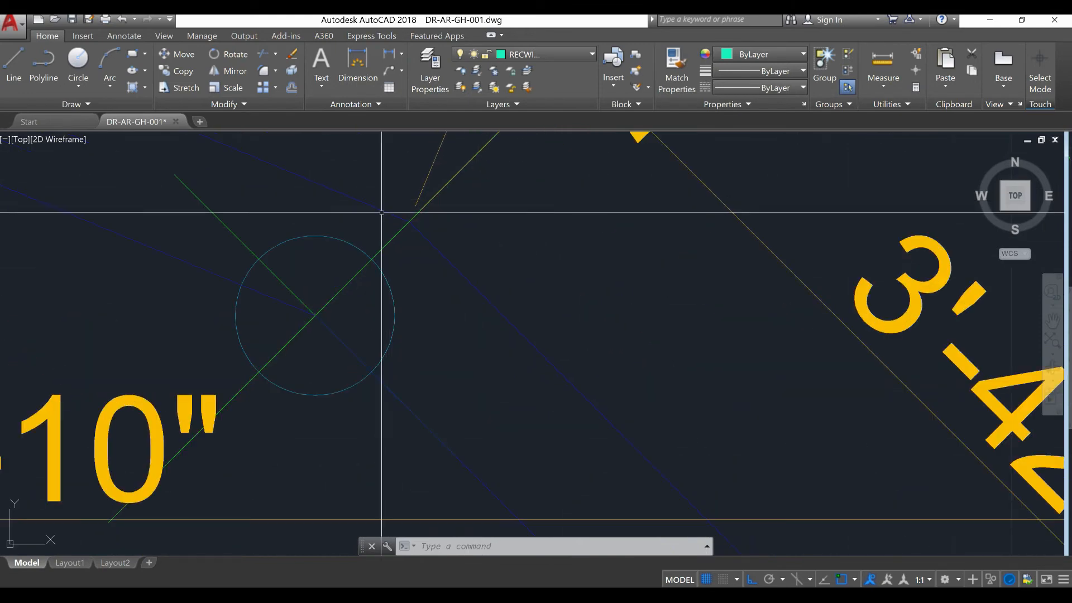
scroll(381, 242, down, 3)
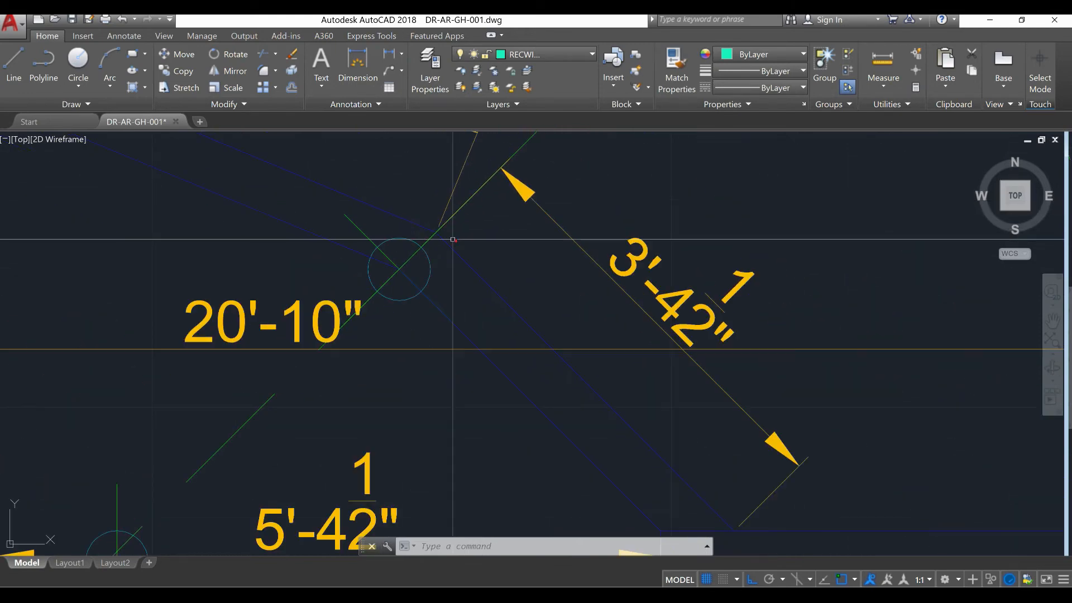
scroll(410, 230, up, 3)
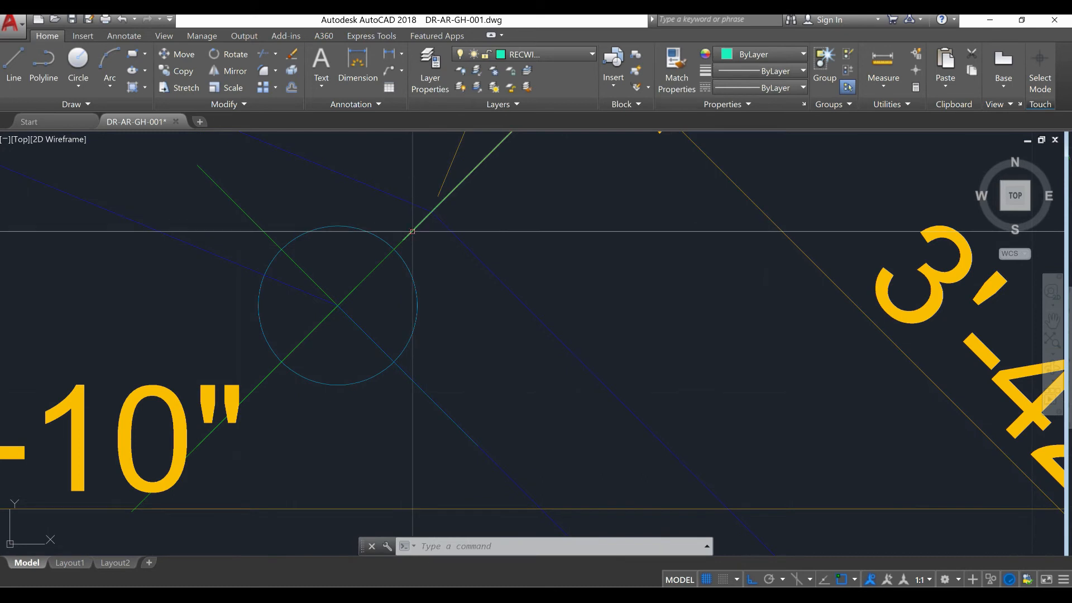
click(412, 231)
key(Escape)
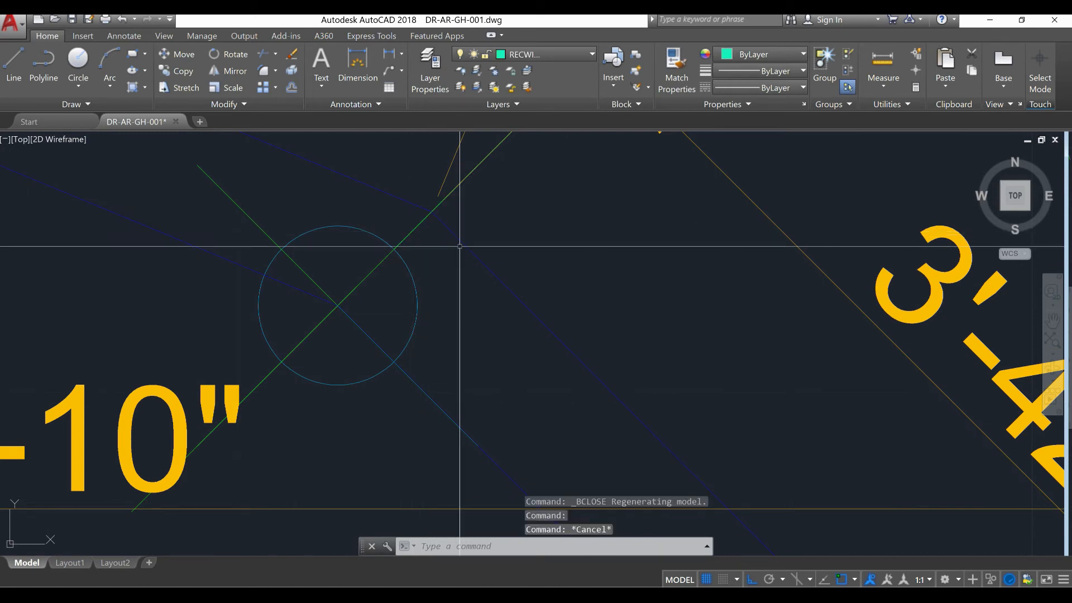
key(Return)
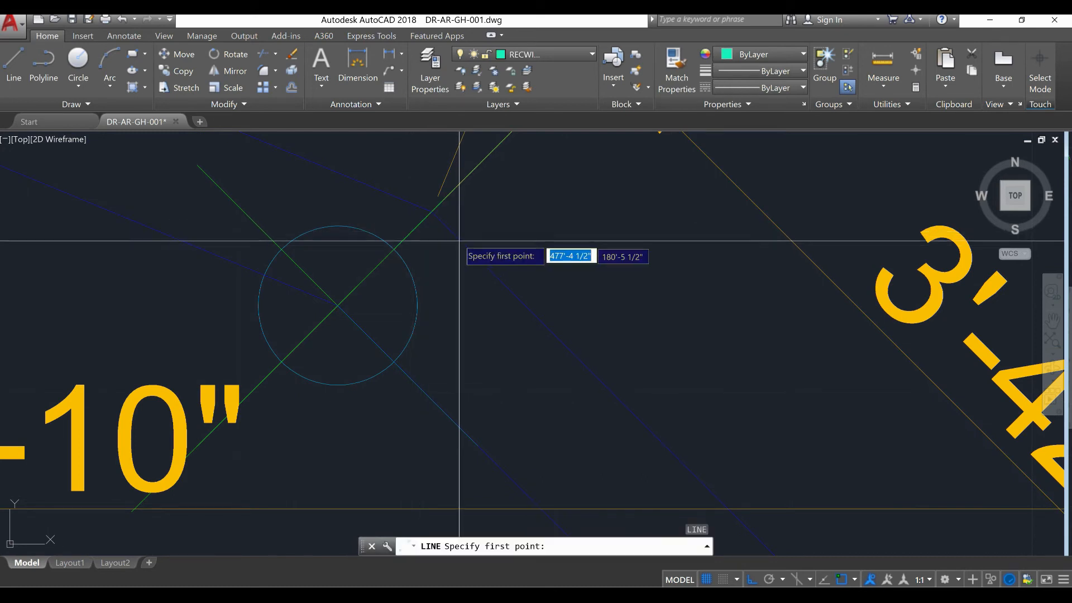
click(432, 211)
click(338, 306)
right_click(384, 228)
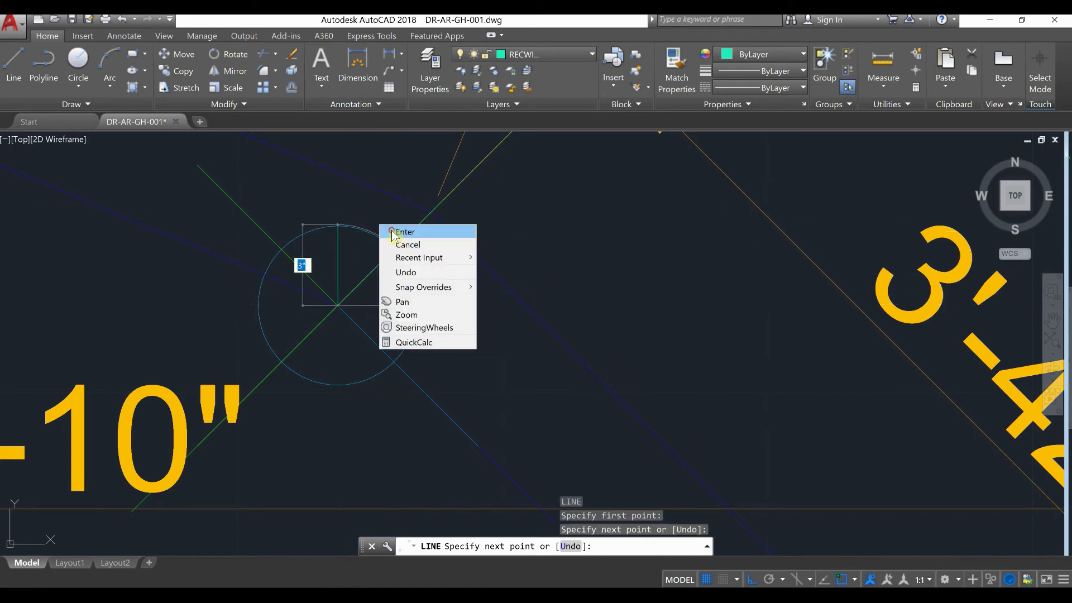
click(388, 229)
Draw a horizontal line across the lower end of the diagonal wall, between its inner and outer faces.
scroll(388, 230, down, 2)
scroll(388, 229, down, 4)
right_click(430, 229)
click(474, 239)
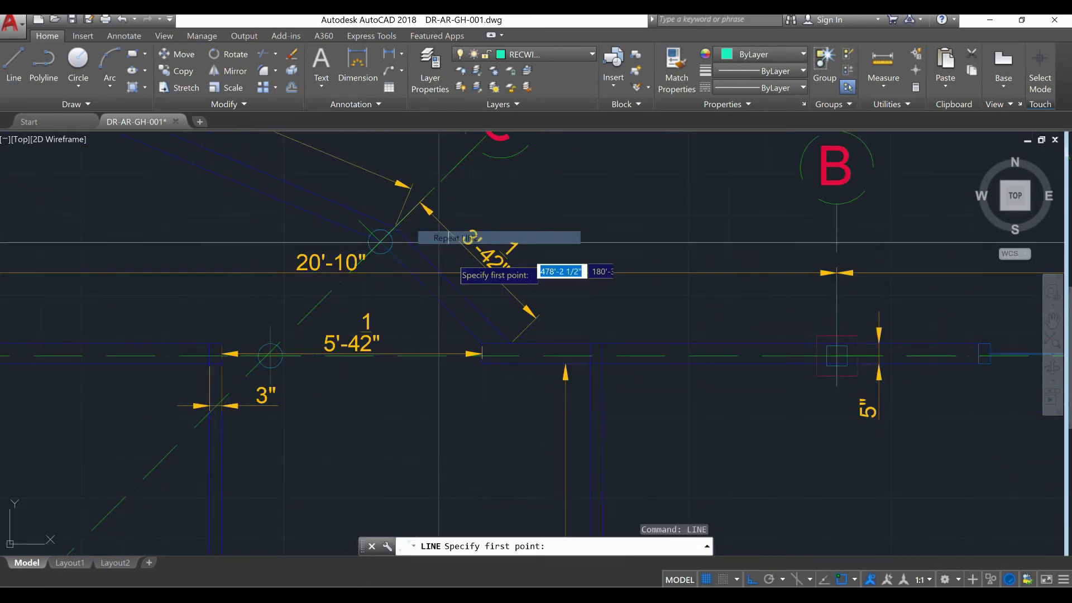
scroll(485, 334, up, 1)
scroll(485, 334, up, 4)
scroll(494, 354, down, 6)
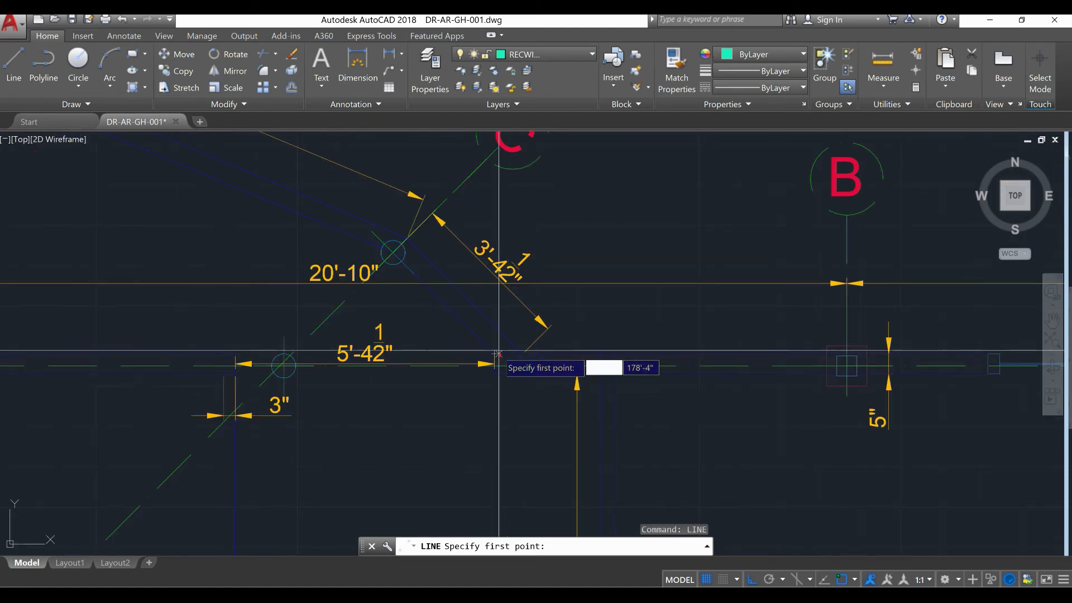
scroll(496, 354, up, 4)
click(488, 355)
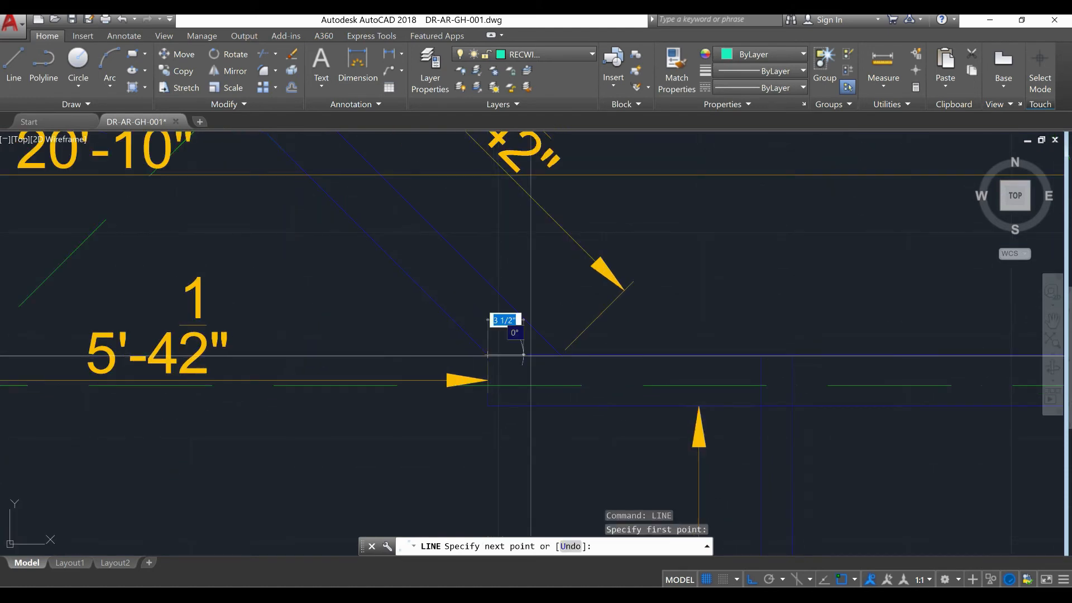
click(551, 354)
right_click(544, 305)
click(561, 306)
Draw a line along the diagonal wall joining the midpoints of its two end lines.
scroll(561, 306, down, 4)
scroll(477, 314, up, 4)
right_click(479, 197)
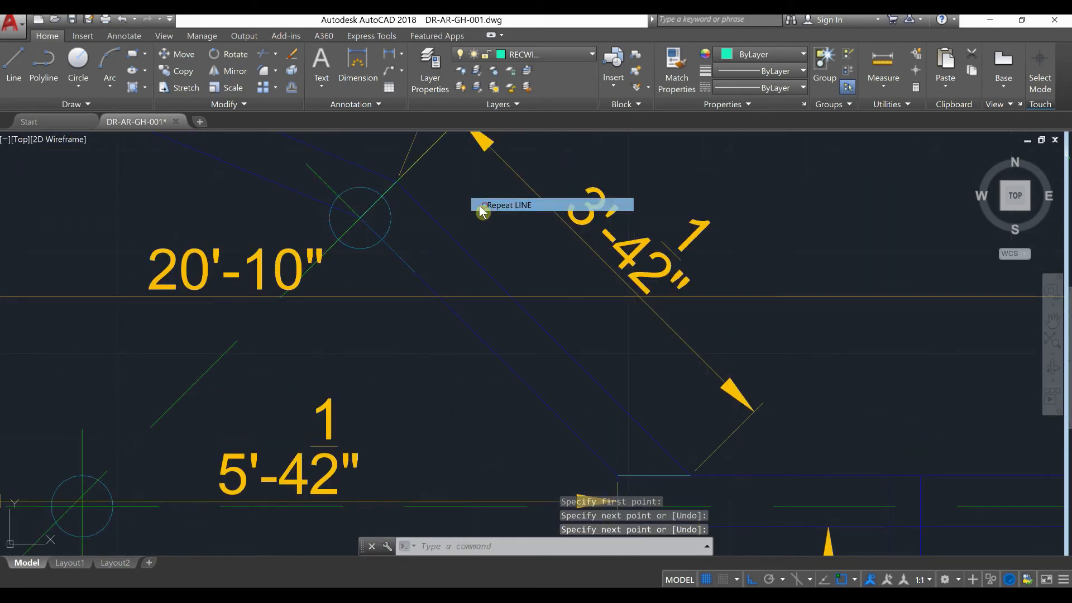
click(486, 203)
click(384, 202)
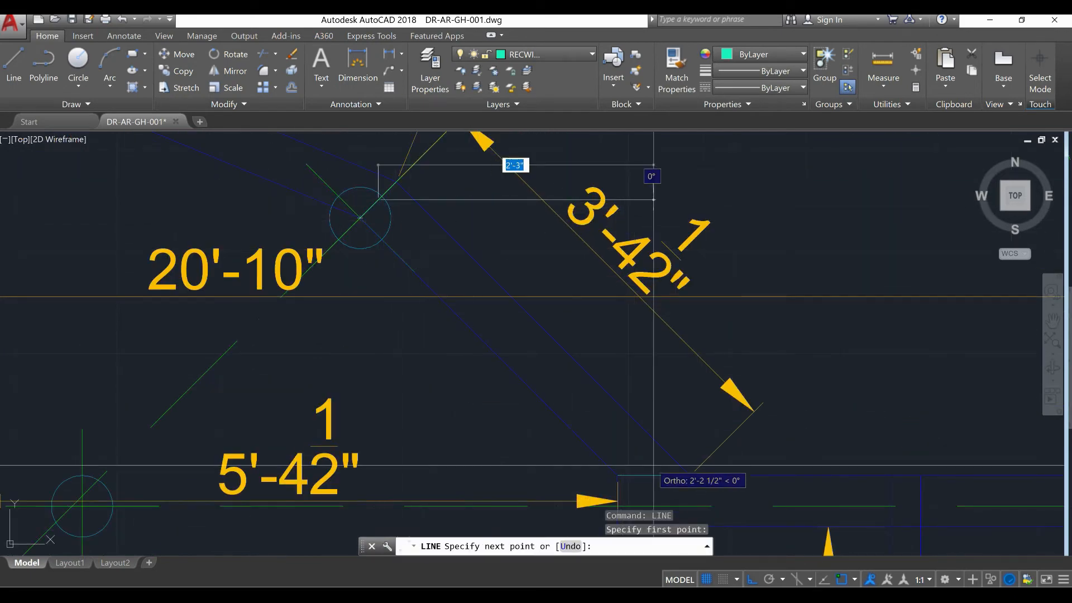
key(Escape)
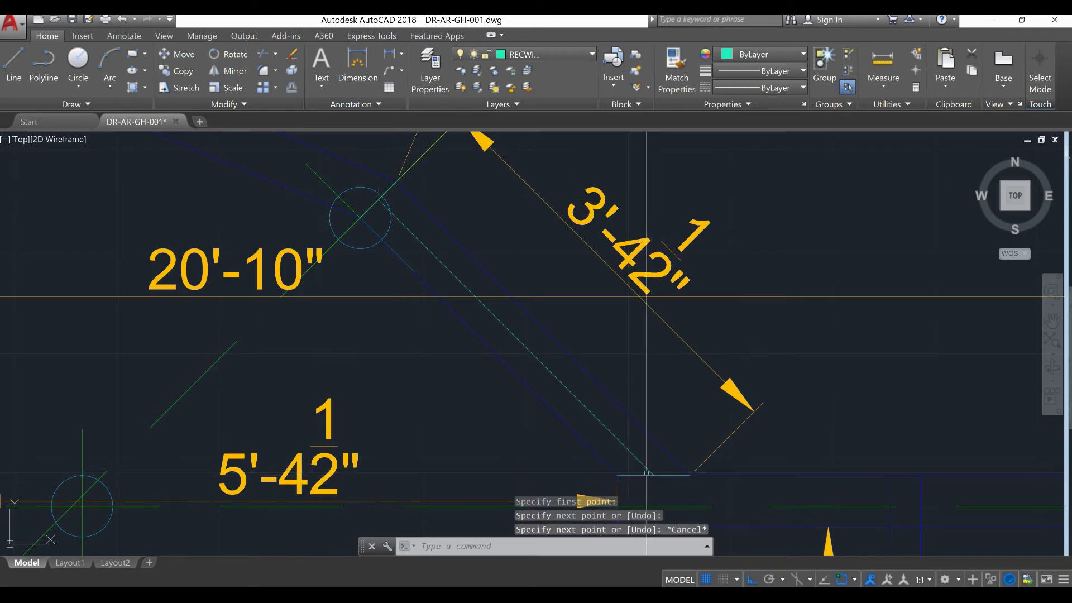
Offset the diagonal wall's centre line by 1/8" to both sides.
middle_drag(564, 336, 525, 333)
text(OFFSET)
key(Return)
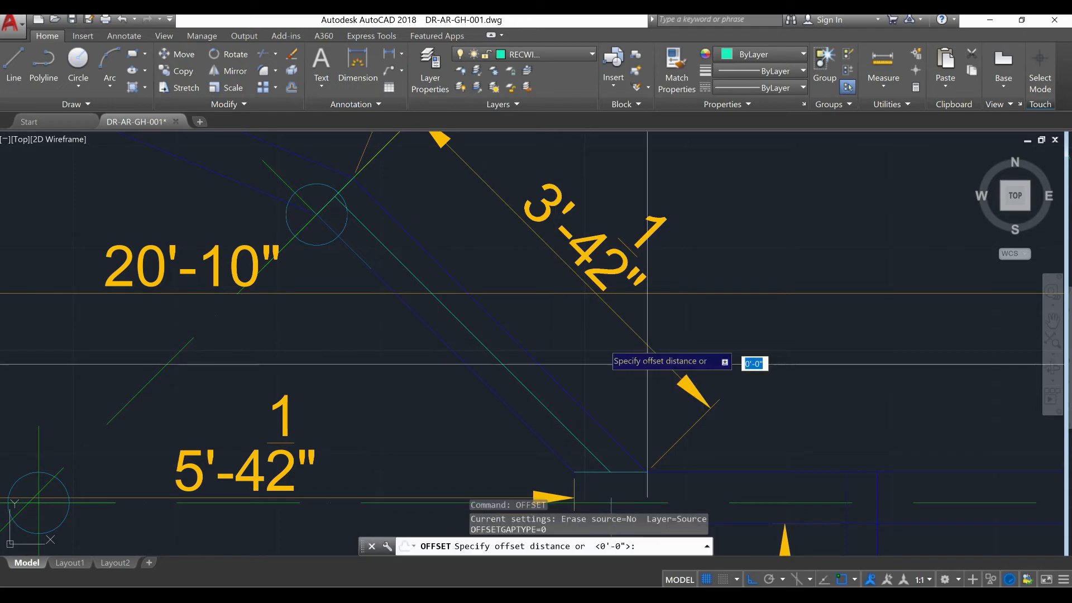
scroll(431, 259, up, 3)
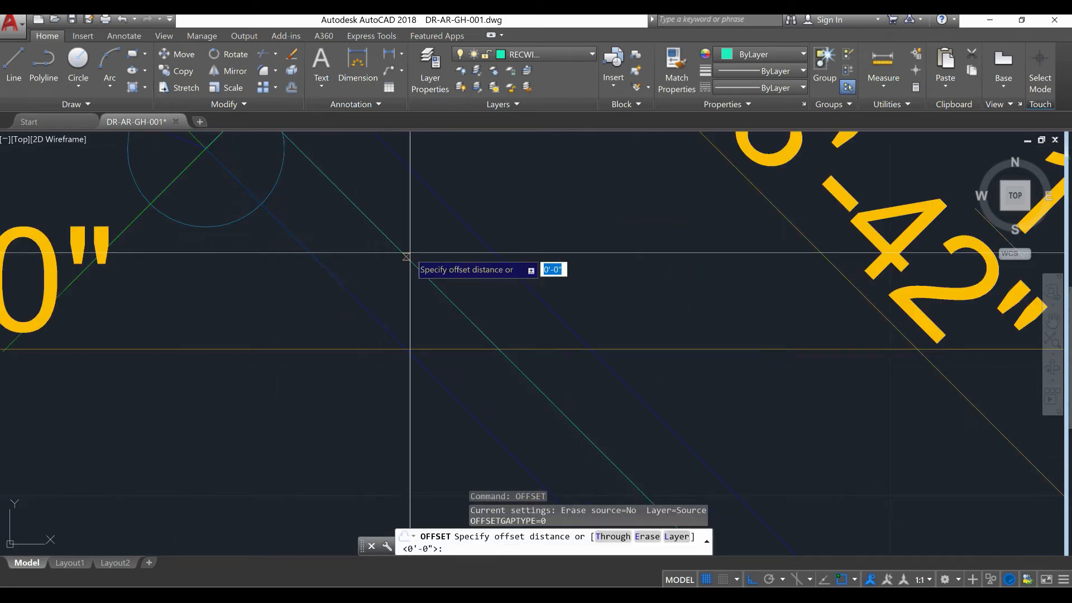
scroll(407, 268, down, 3)
text(1/8)
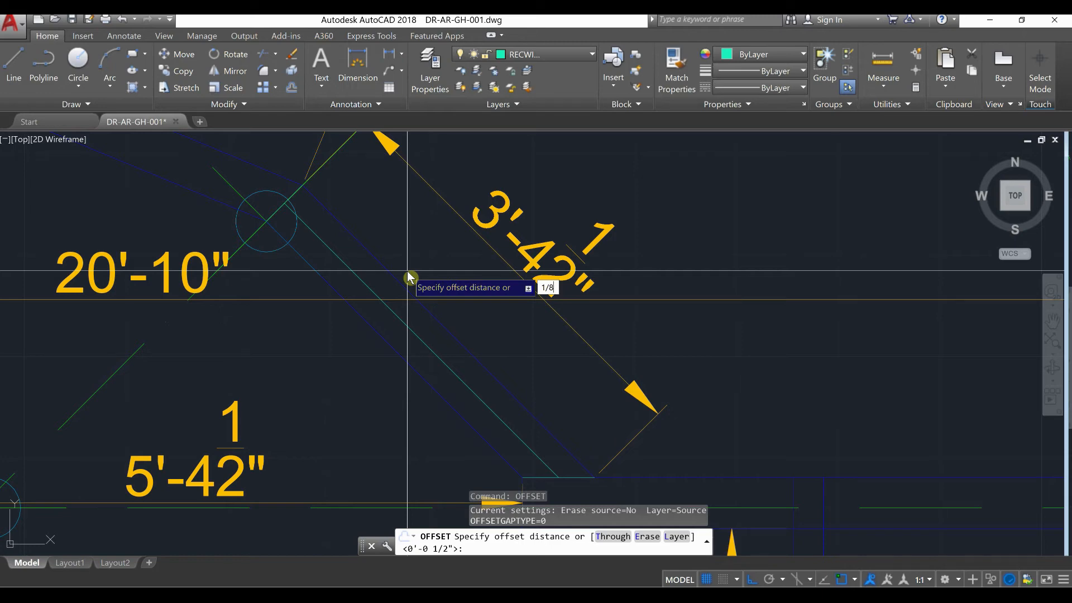
key(Return)
scroll(322, 269, up, 4)
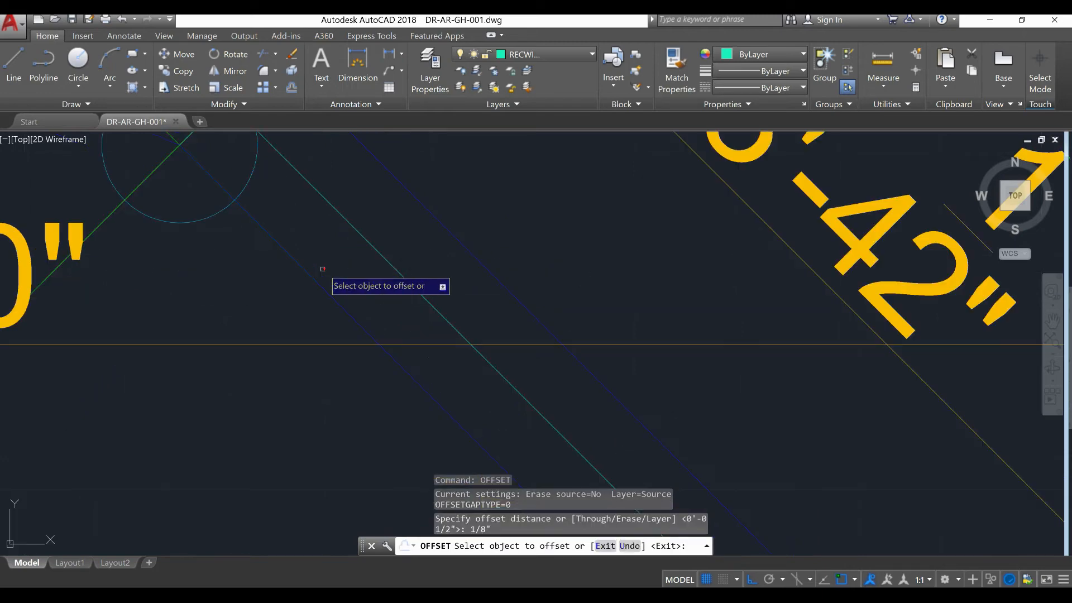
click(366, 240)
click(381, 226)
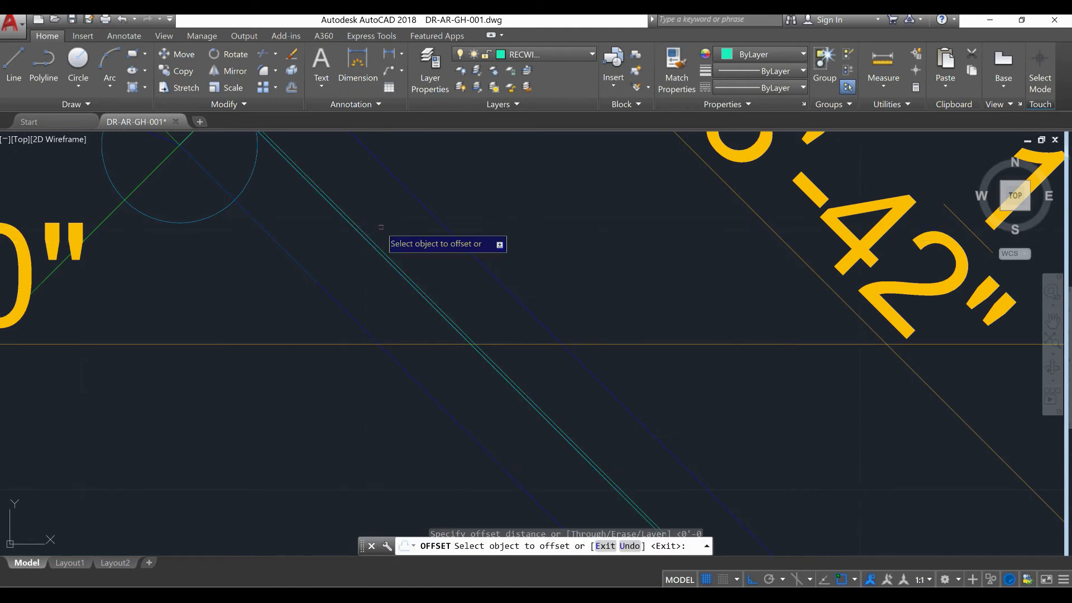
click(368, 241)
click(359, 256)
Offset the outermost line on each side of the diagonal centre line outward by another 1/8".
scroll(369, 243, up, 2)
scroll(369, 243, up, 2)
click(371, 243)
click(372, 243)
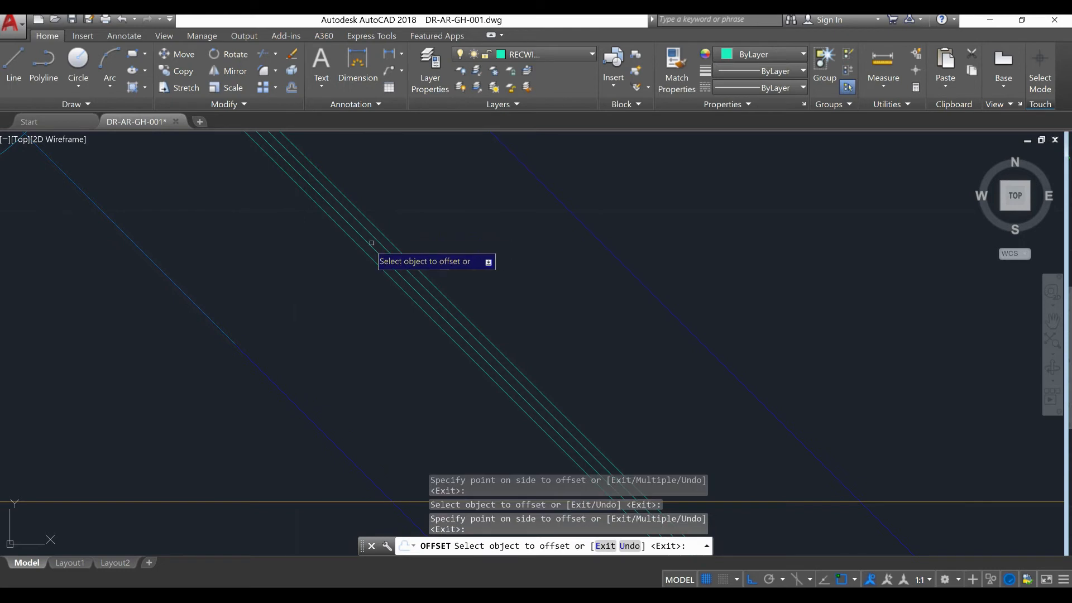
click(367, 252)
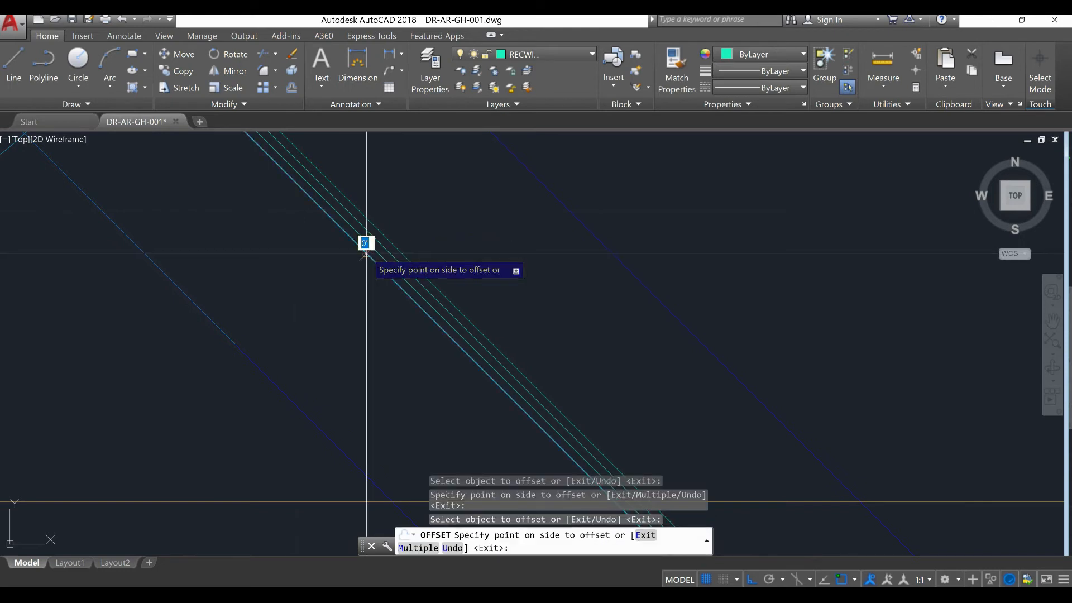
click(353, 260)
right_click(406, 195)
click(411, 202)
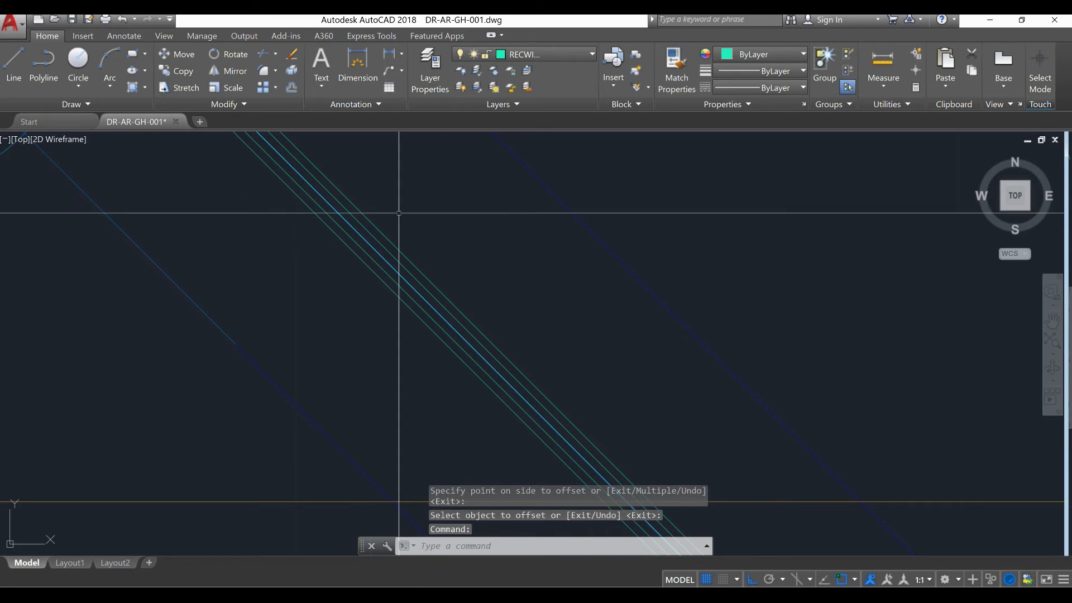
Erase the diagonal wall's centre line, and extend or trim its four glazing lines to the line across the wall's lower end.
key(Return)
scroll(399, 213, down, 5)
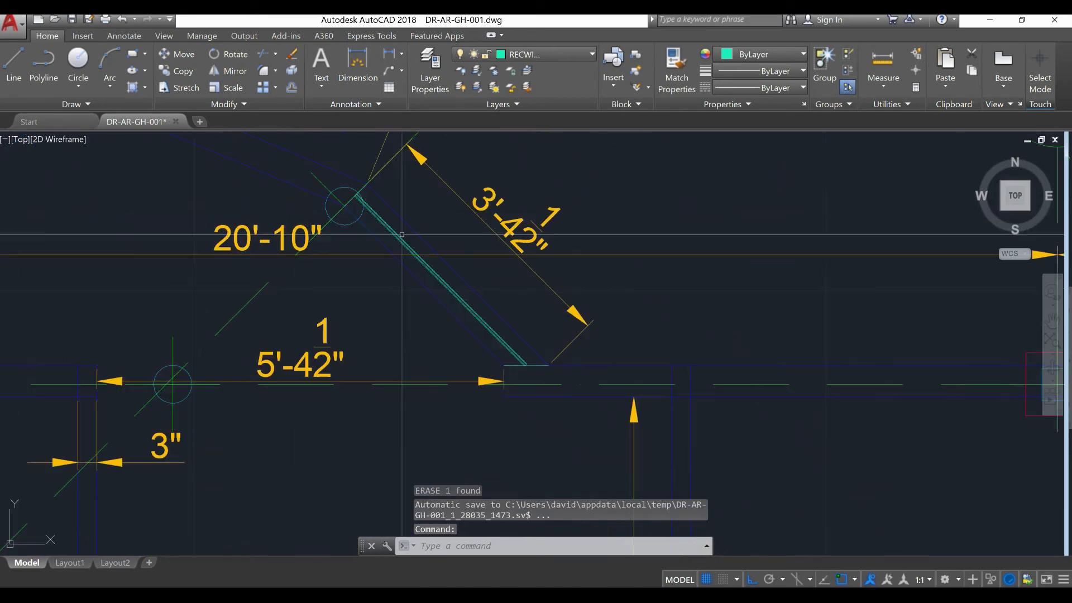
scroll(523, 364, up, 2)
scroll(527, 369, down, 1)
mouse_move(534, 371)
middle_down()
mouse_move(555, 452)
mouse_move(527, 409)
mouse_move(570, 314)
middle_up()
scroll(527, 409, up, 5)
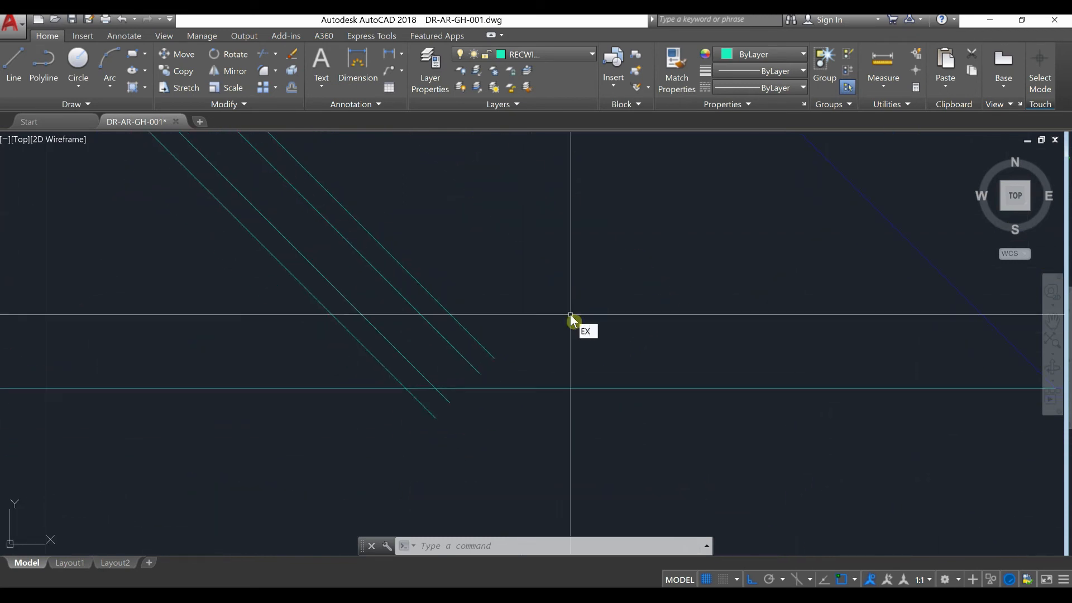
text(X)
key(Return)
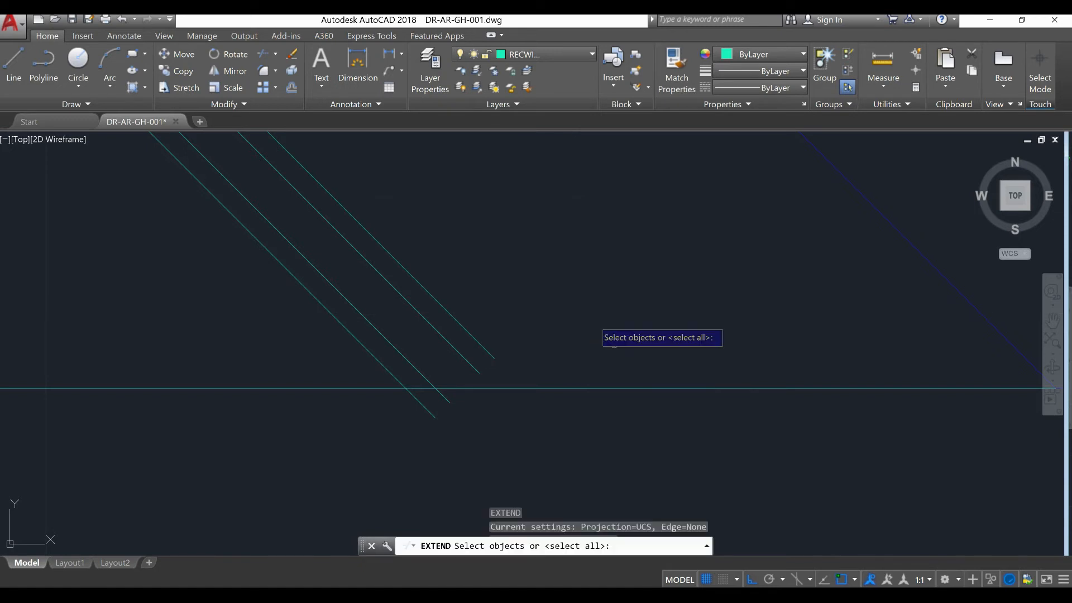
key(Return)
click(490, 351)
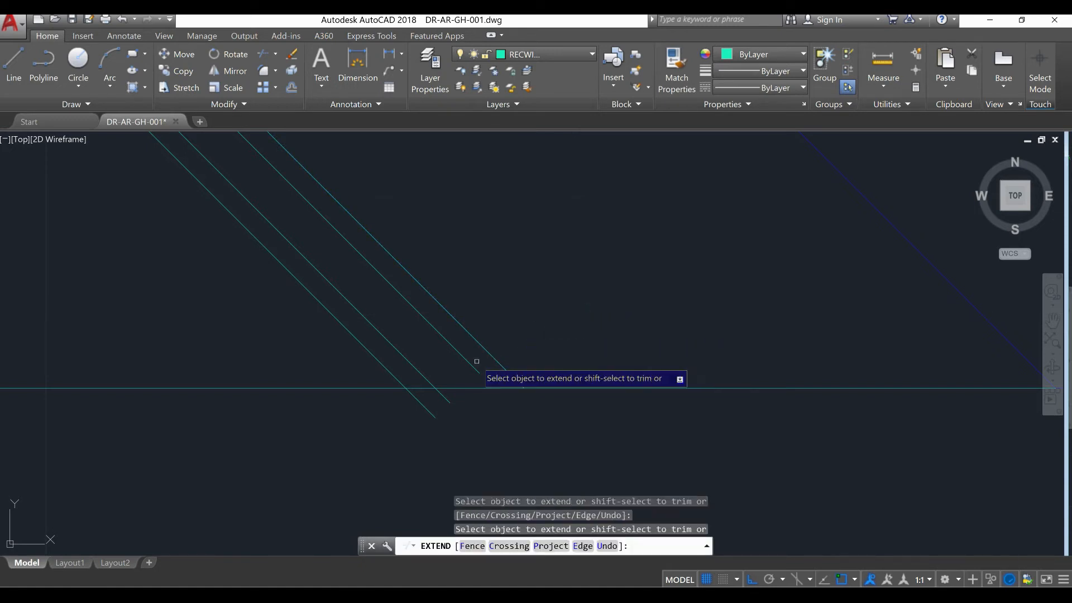
middle_drag(510, 359, 562, 262)
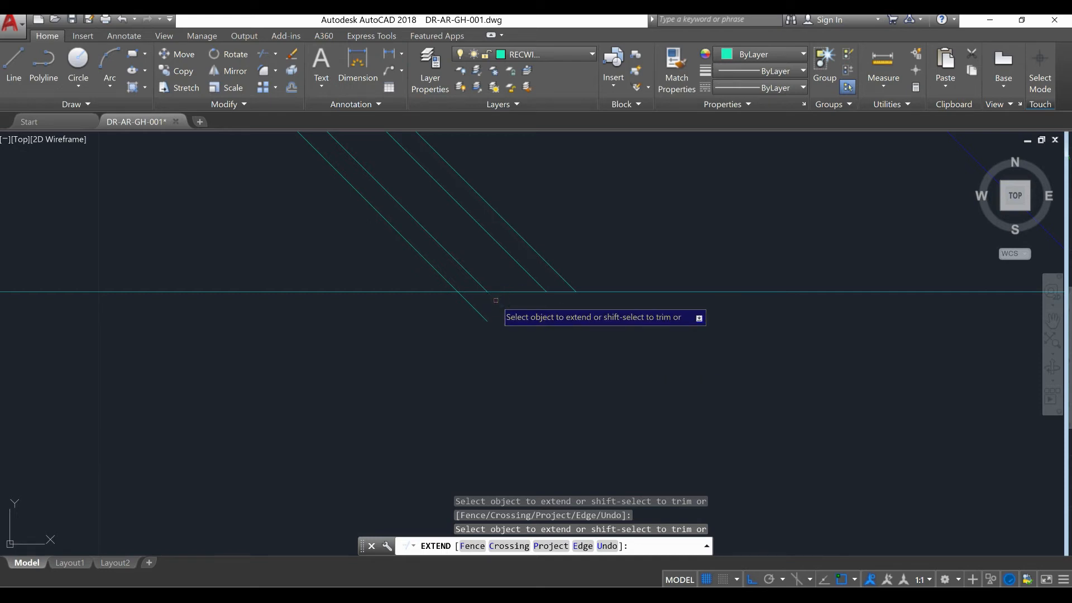
scroll(481, 315, down, 3)
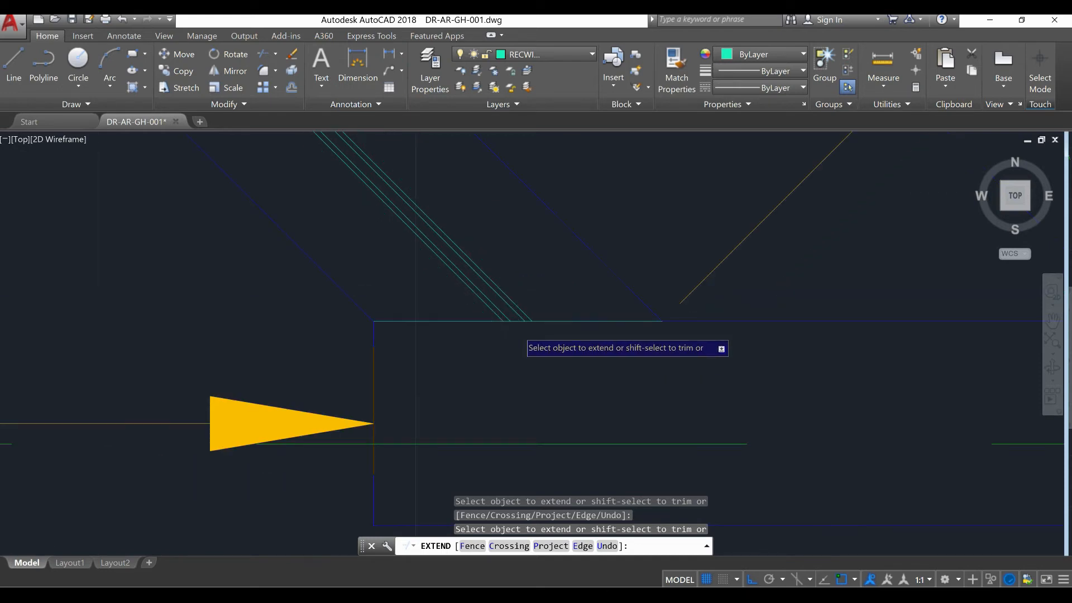
scroll(468, 311, down, 2)
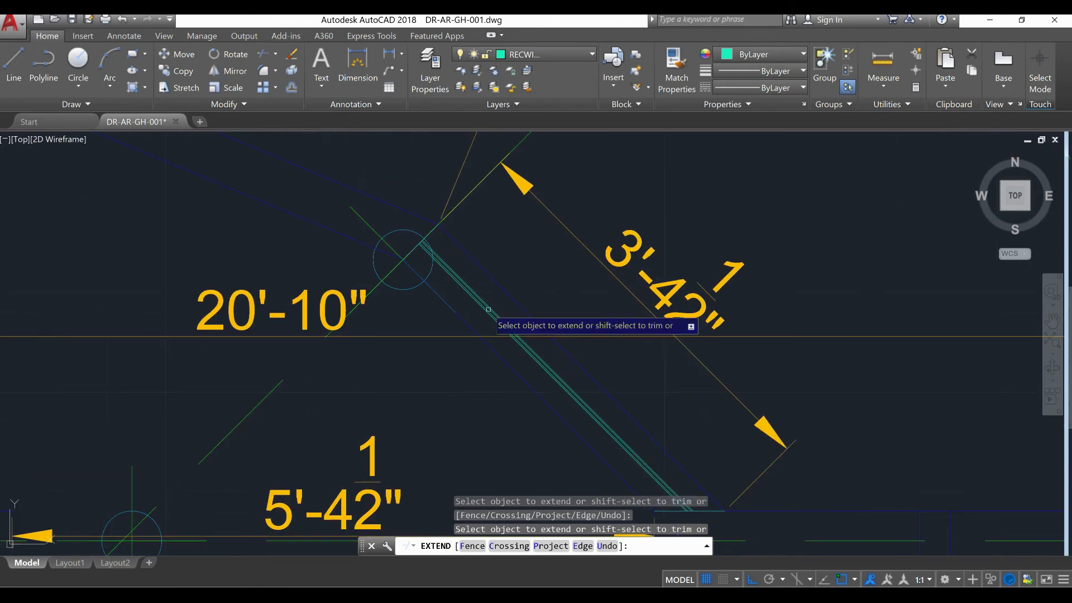
scroll(423, 246, up, 6)
scroll(502, 270, down, 3)
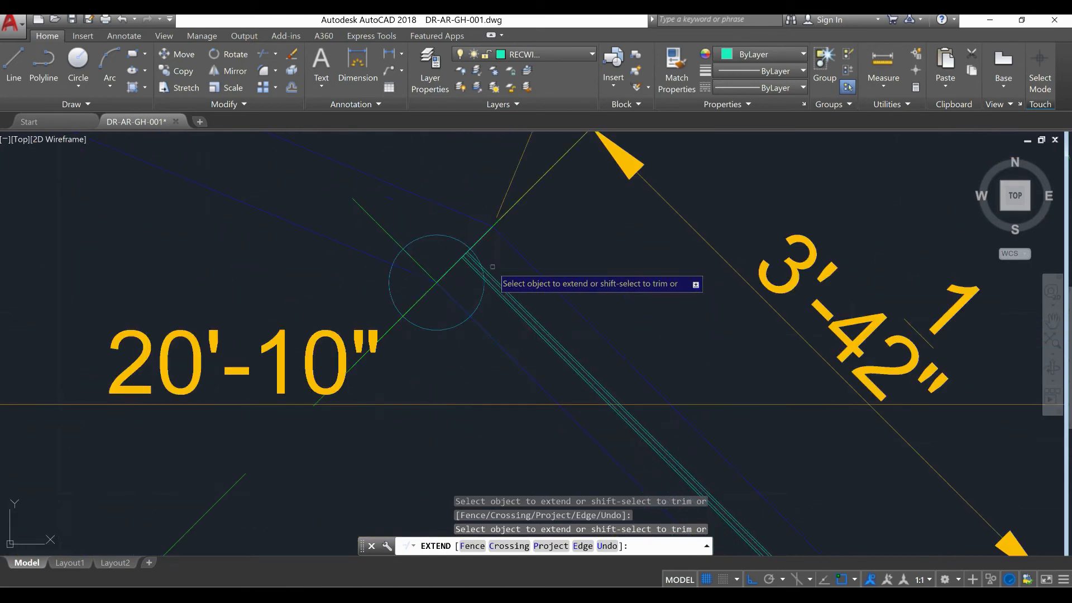
right_click(547, 261)
click(565, 269)
Draw a vertical line across the wall thickness at axis D, from the inner corner to the outer corner.
scroll(530, 285, down, 5)
scroll(530, 285, down, 3)
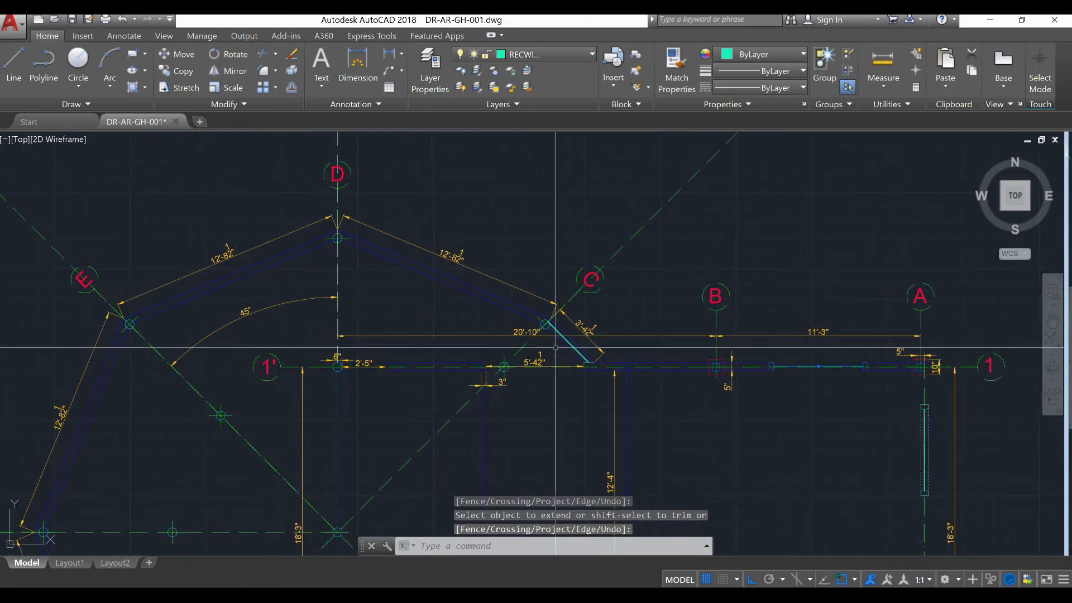
scroll(331, 230, up, 6)
scroll(331, 230, down, 5)
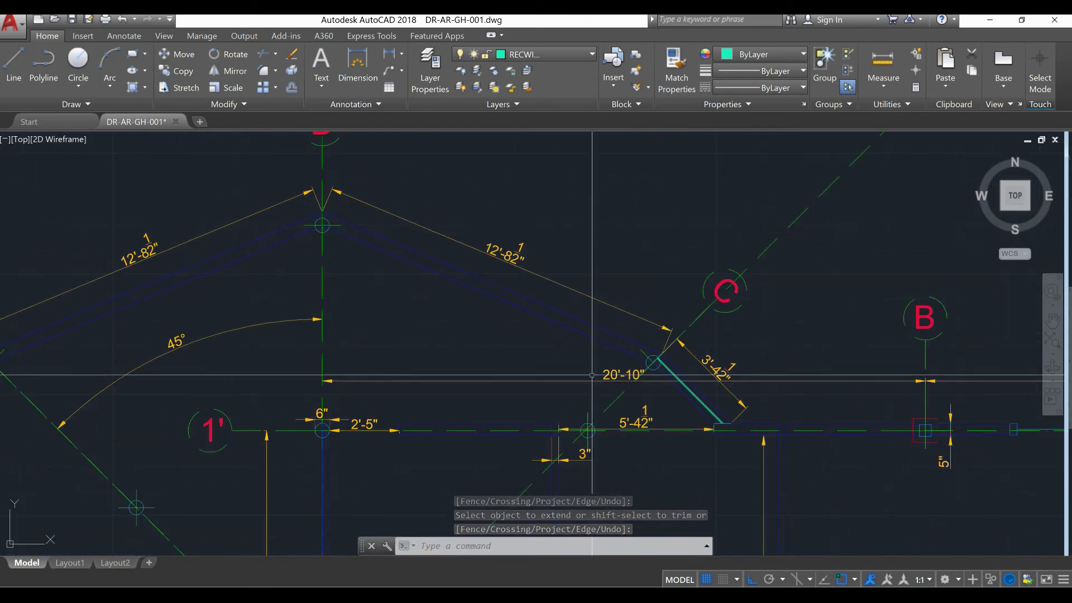
scroll(706, 408, up, 5)
scroll(706, 407, down, 5)
scroll(442, 301, up, 6)
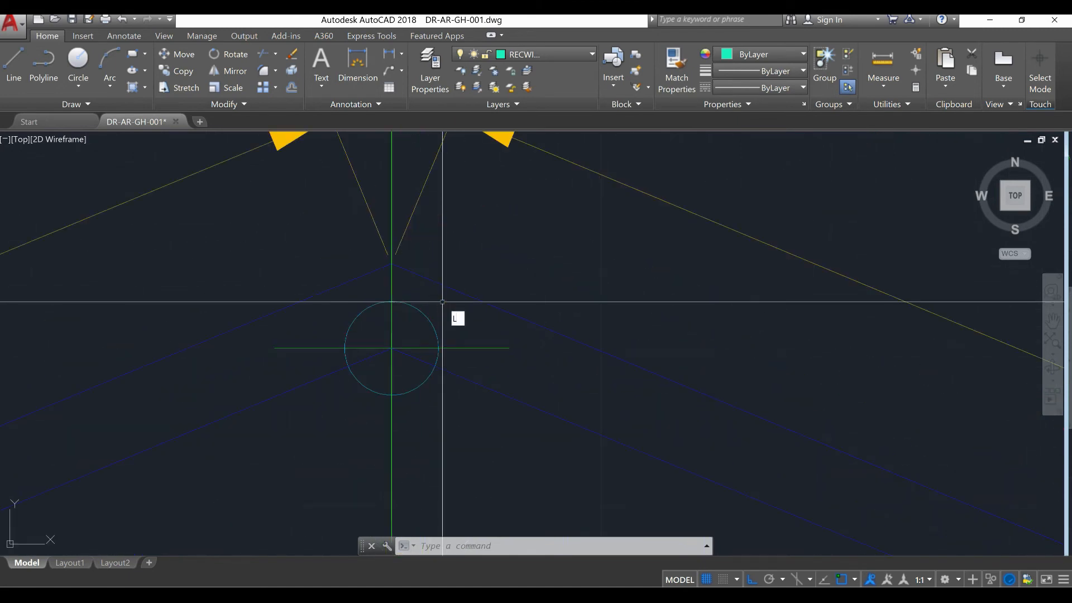
key(Return)
click(391, 349)
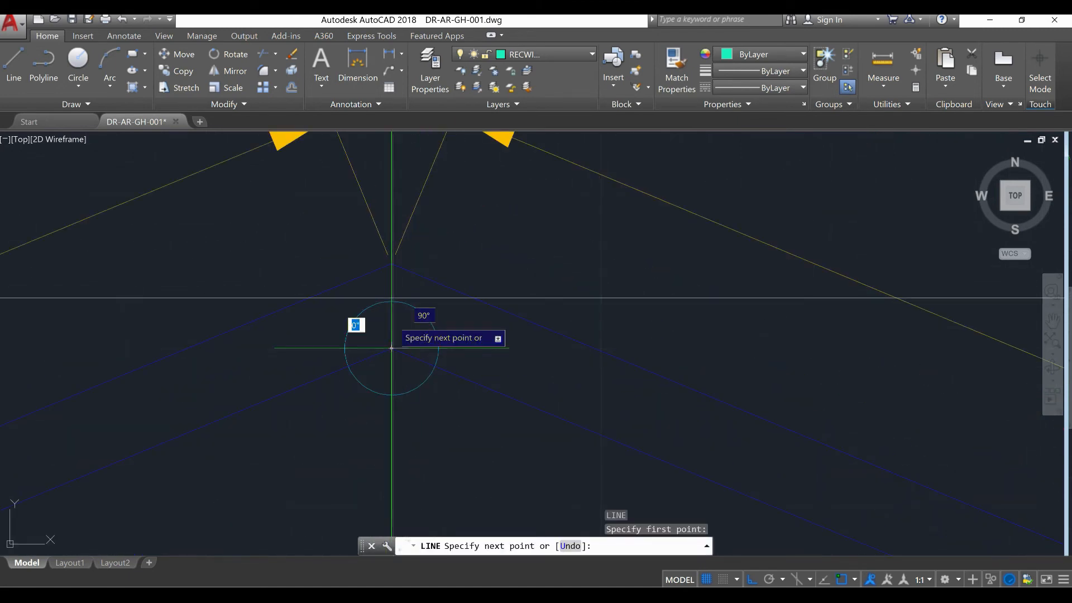
click(392, 263)
key(Return)
Draw a centre line along the sloping wall from the midpoint of the axis D end line to the midpoint of the axis C end line.
right_click(444, 251)
click(478, 258)
click(391, 307)
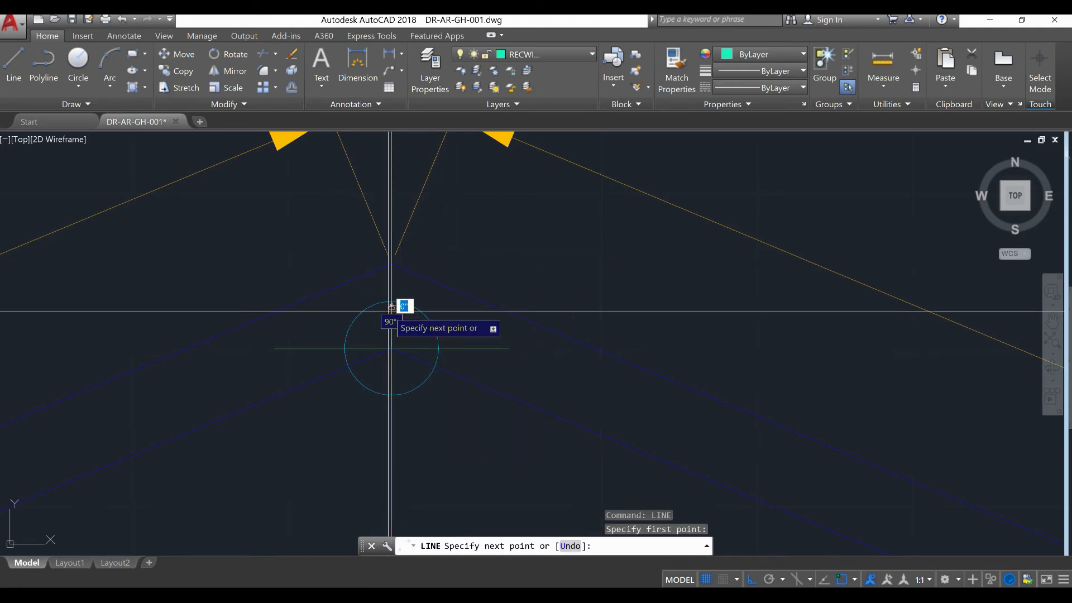
scroll(391, 307, down, 3)
scroll(770, 491, up, 5)
scroll(705, 424, up, 6)
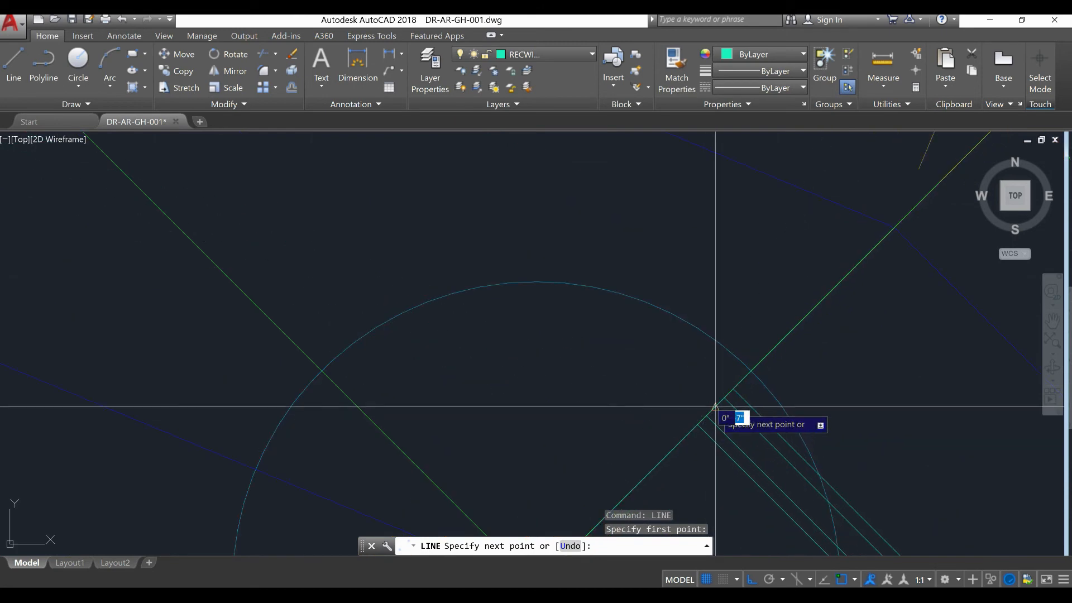
click(715, 406)
key(Escape)
key(Escape)
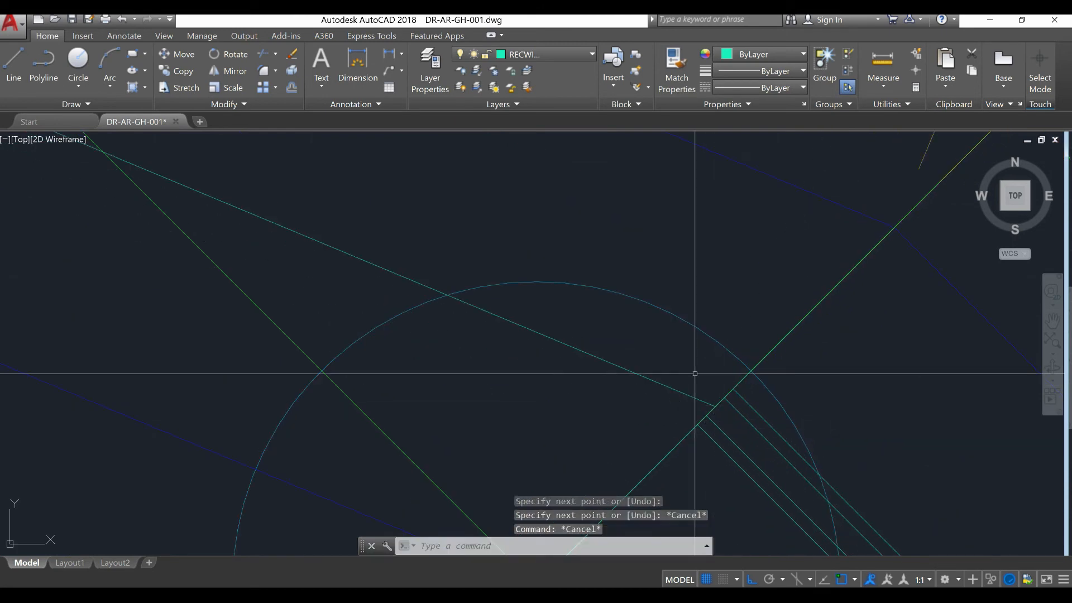
Offset the centre line between axes D and C by 1/8" twice on each side to make four glazing lines.
text(O)
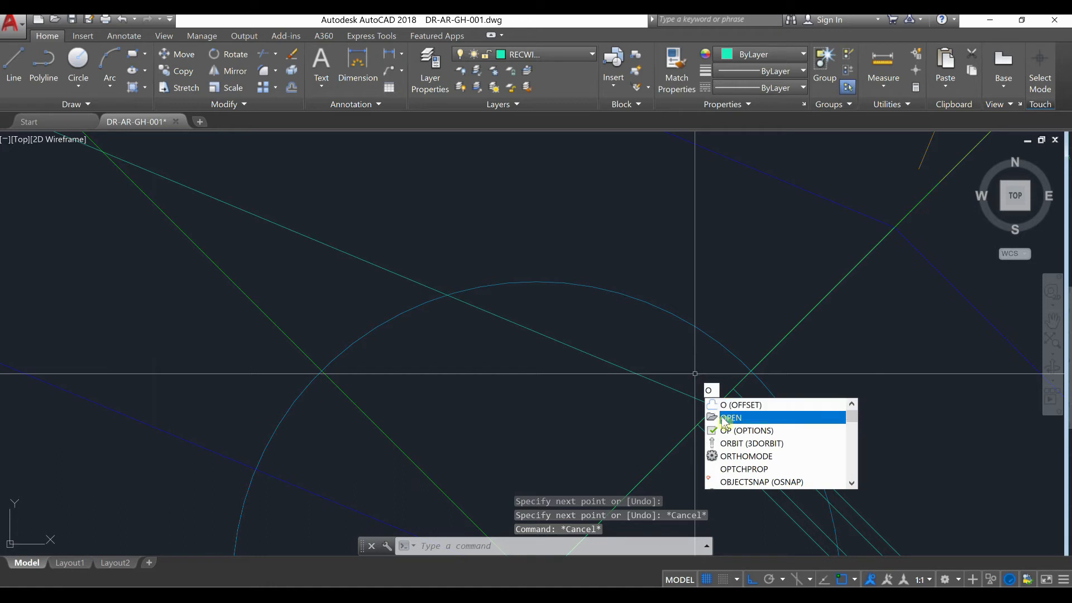
key(Return)
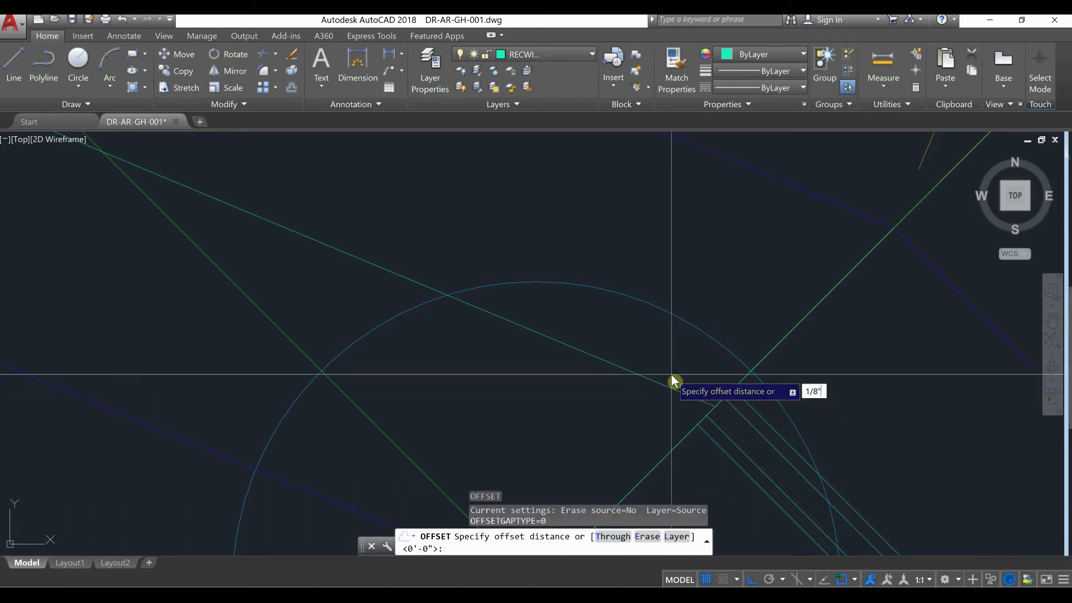
key(Return)
click(664, 382)
click(670, 370)
click(664, 377)
click(680, 357)
click(676, 368)
click(686, 357)
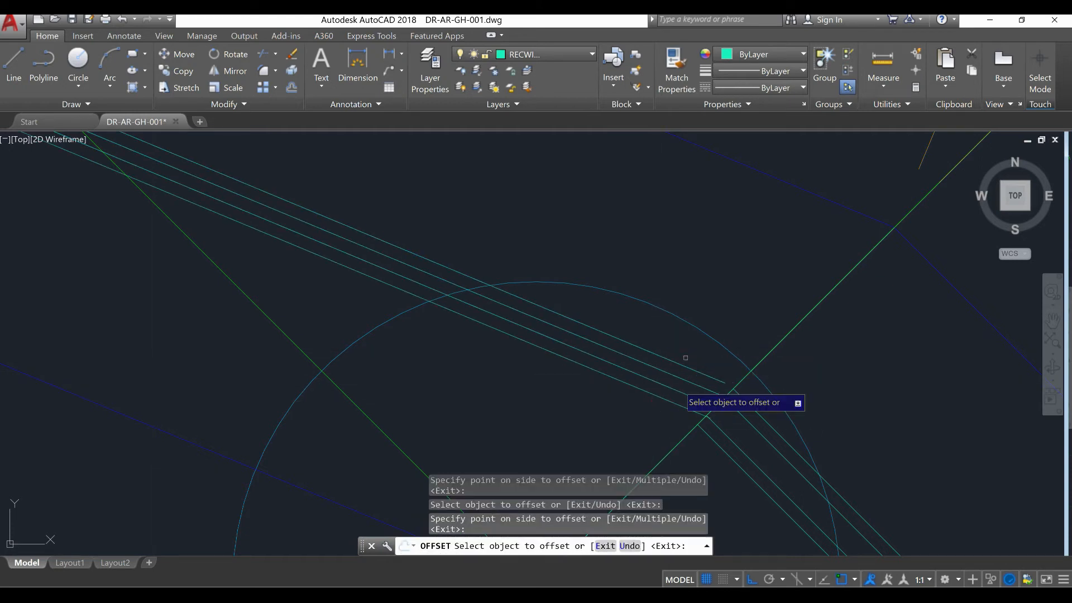
click(674, 404)
click(678, 418)
key(Return)
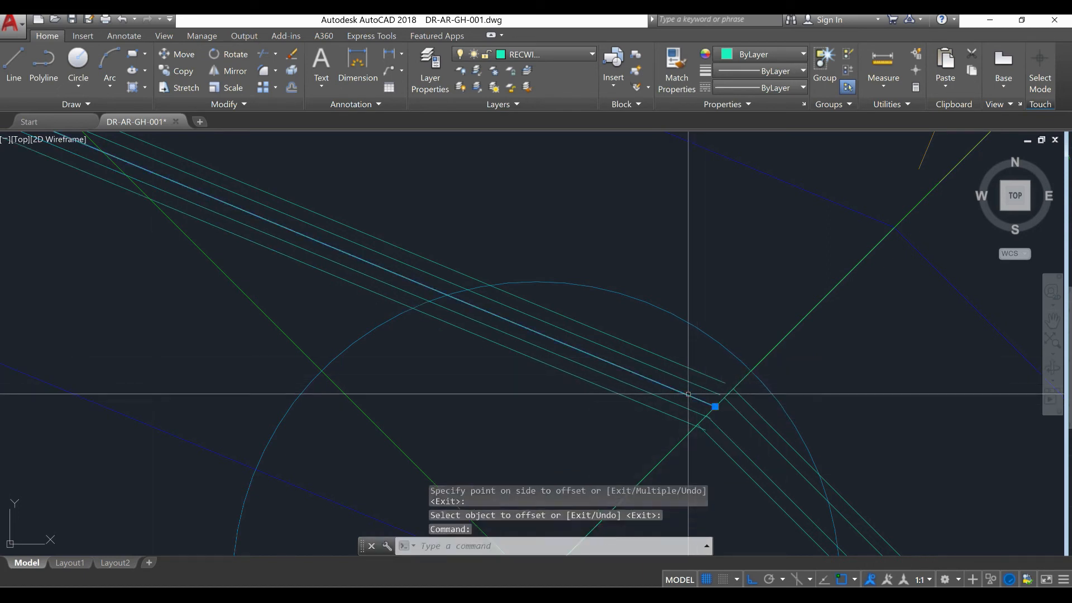
Erase the original centre line of the sloping wall between axes D and C.
text(ERASE)
key(Return)
click(687, 394)
key(Return)
Stretch the two outer glazing lines of the sloping wall to meet the ends of the diagonal wall's matching lines at axis C.
scroll(688, 395, up, 5)
click(634, 316)
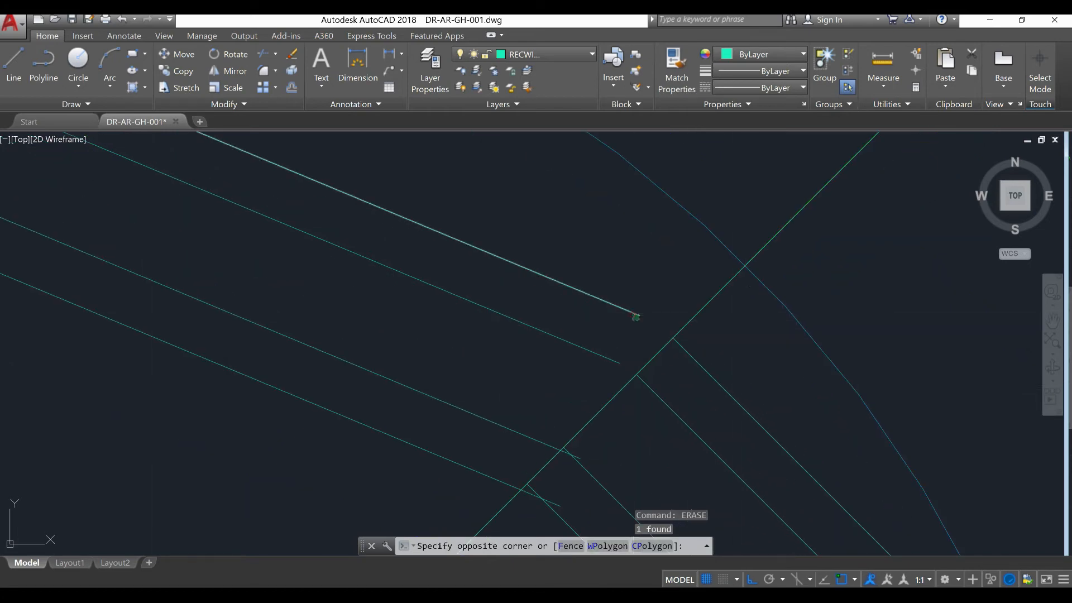
click(638, 313)
click(639, 316)
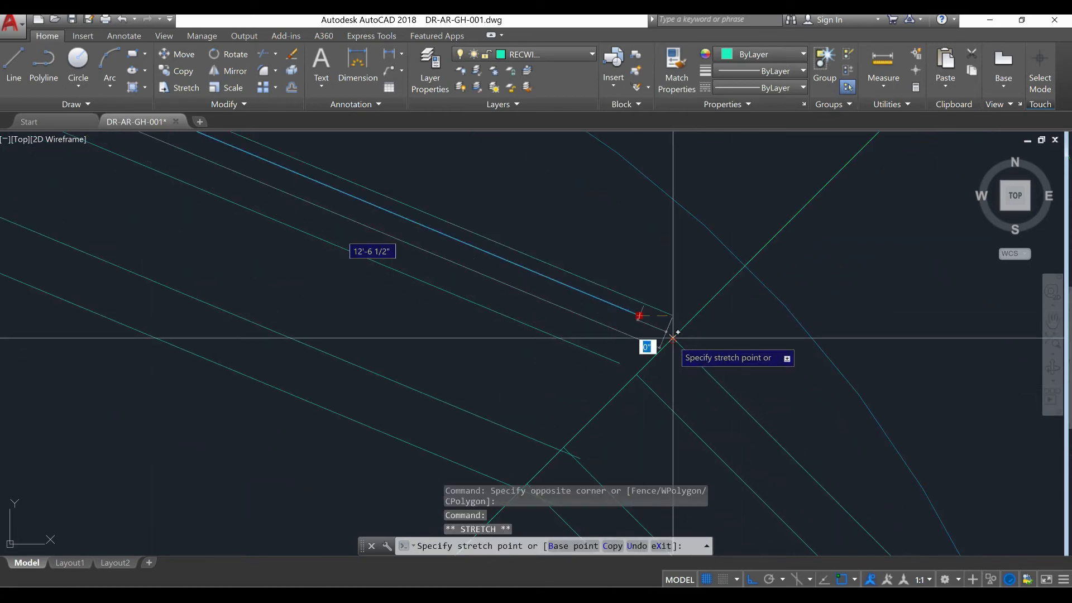
click(672, 338)
click(619, 363)
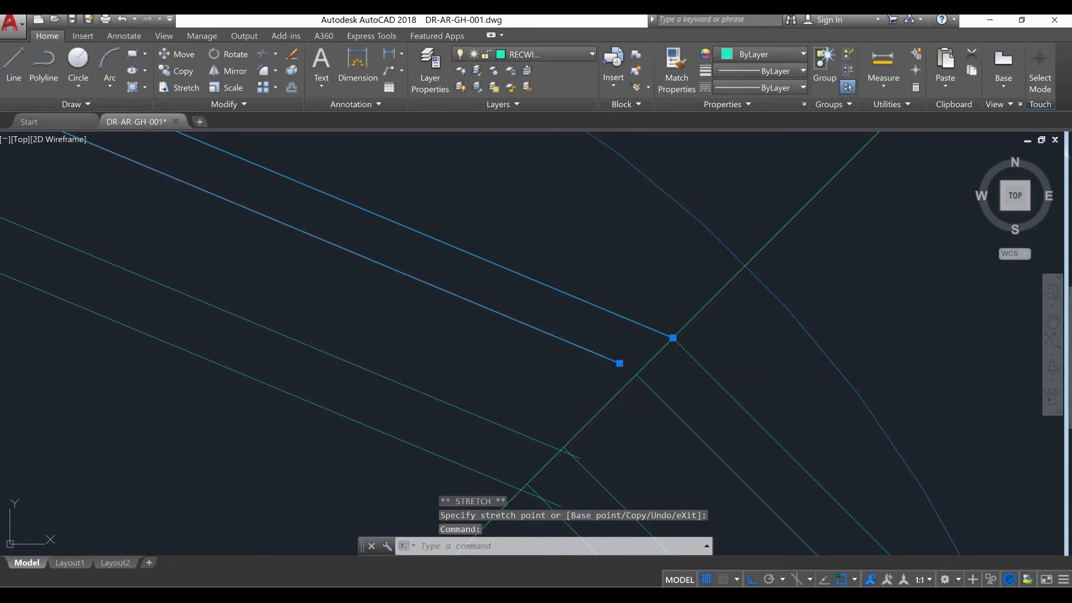
key(Escape)
key(Escape)
click(620, 364)
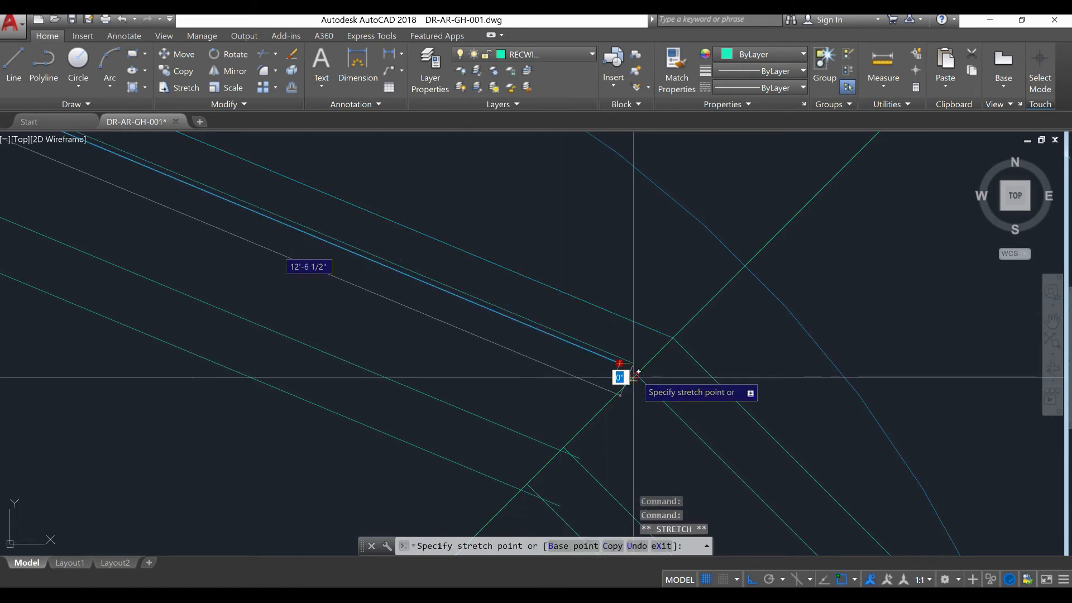
key(Escape)
key(Escape)
Stretch the two inner glazing lines back to the ends of the diagonal wall's matching lines at axis C.
click(581, 457)
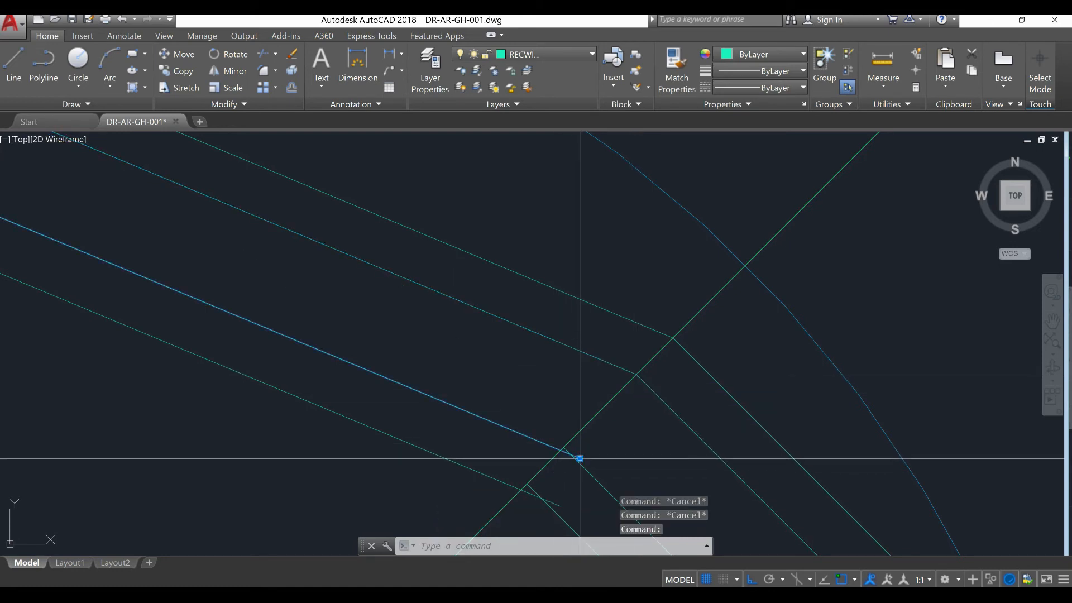
click(581, 458)
scroll(564, 452, up, 4)
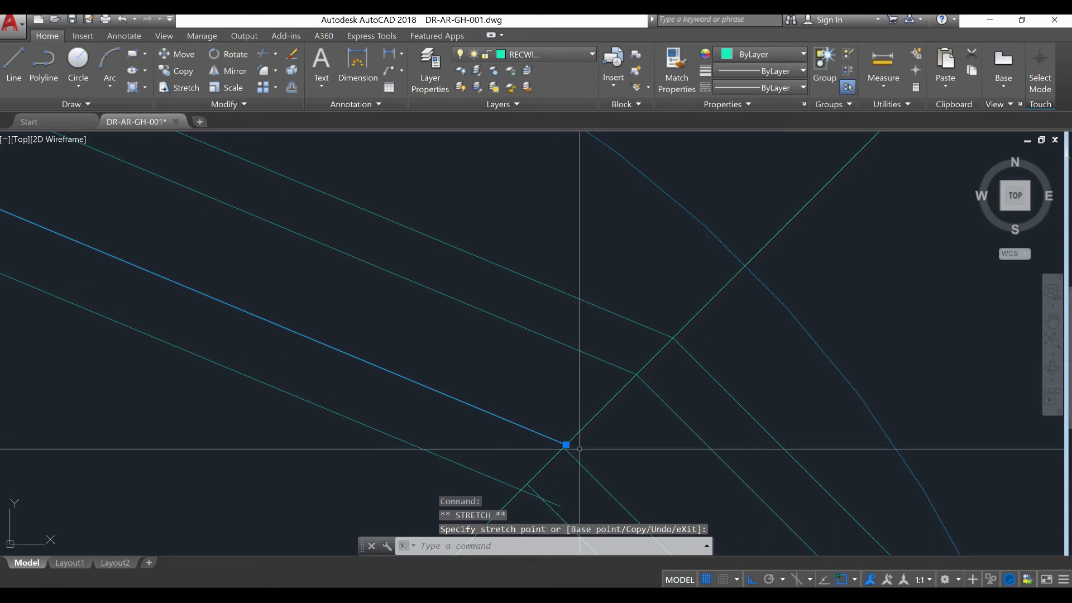
scroll(573, 462, up, 2)
click(545, 395)
click(534, 406)
key(Escape)
scroll(671, 360, down, 5)
scroll(654, 378, up, 4)
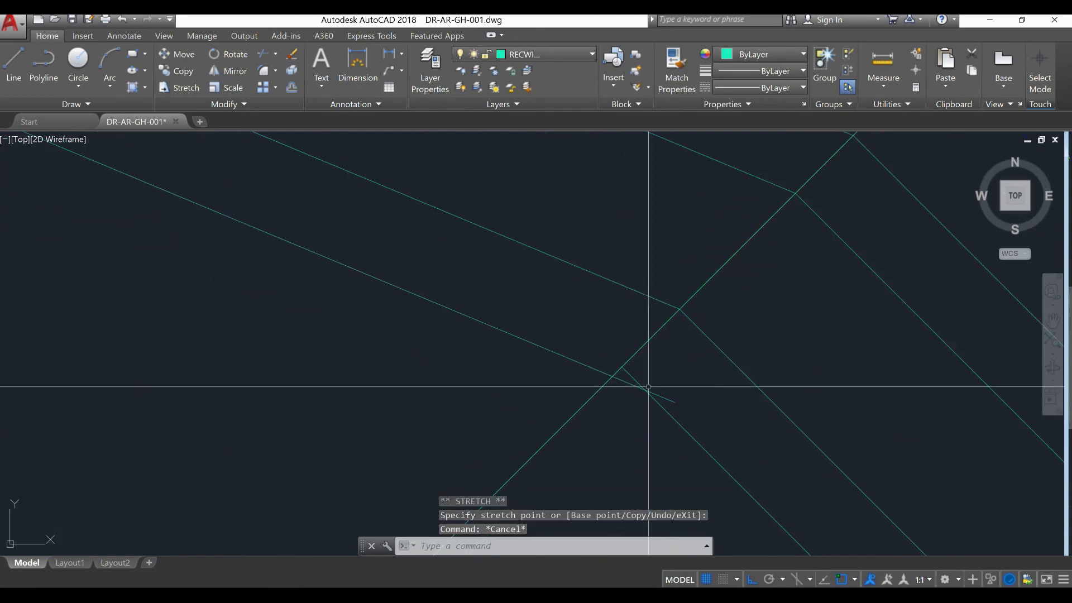
click(661, 398)
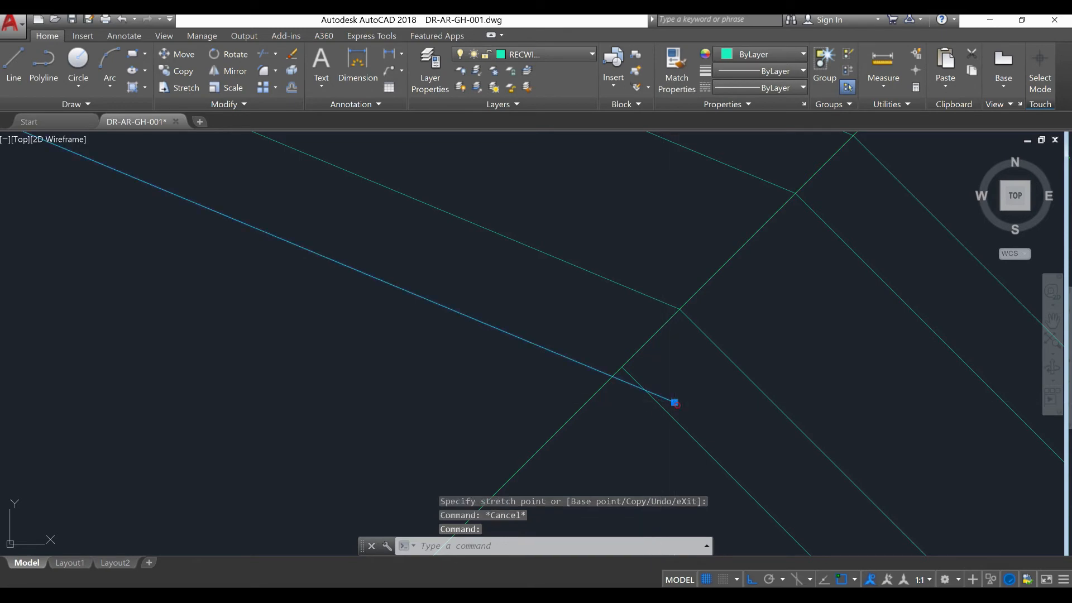
click(675, 402)
click(621, 367)
key(Escape)
Extend the two outer glazing lines to axis D and trim the two inner ones back to it.
scroll(620, 330, down, 6)
middle_drag(482, 352, 769, 402)
scroll(767, 403, down, 2)
middle_drag(671, 419, 736, 481)
scroll(372, 252, up, 12)
scroll(485, 347, up, 2)
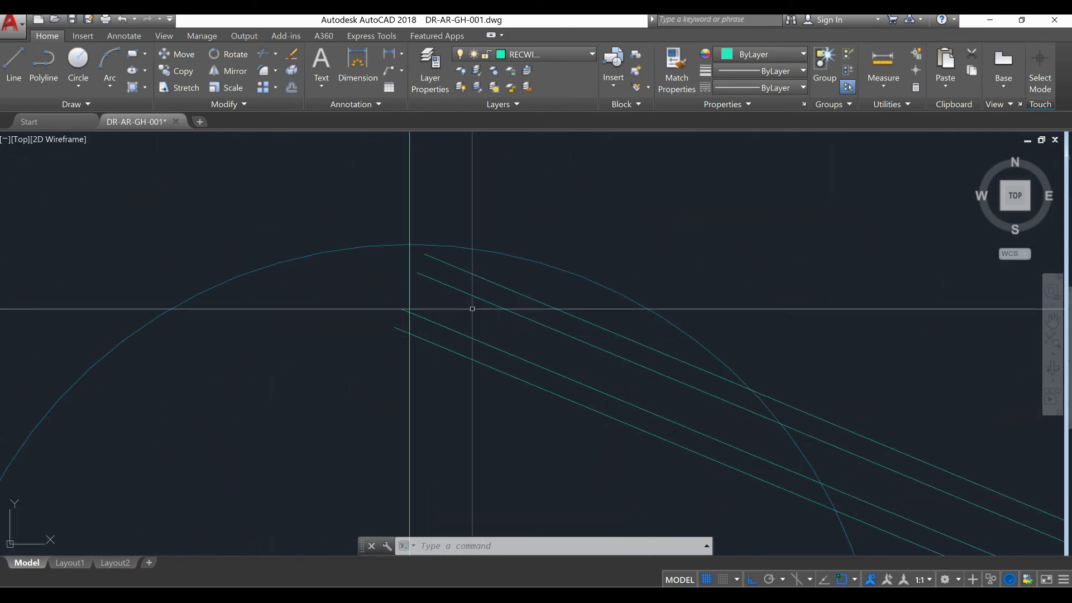
text(ex)
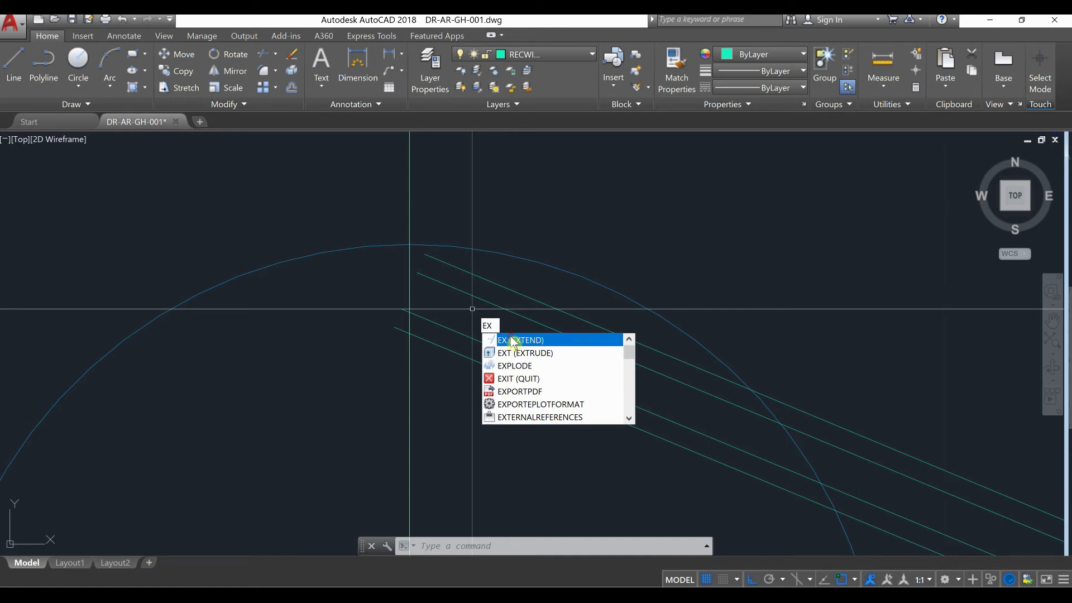
key(Return)
key(Return)
click(437, 260)
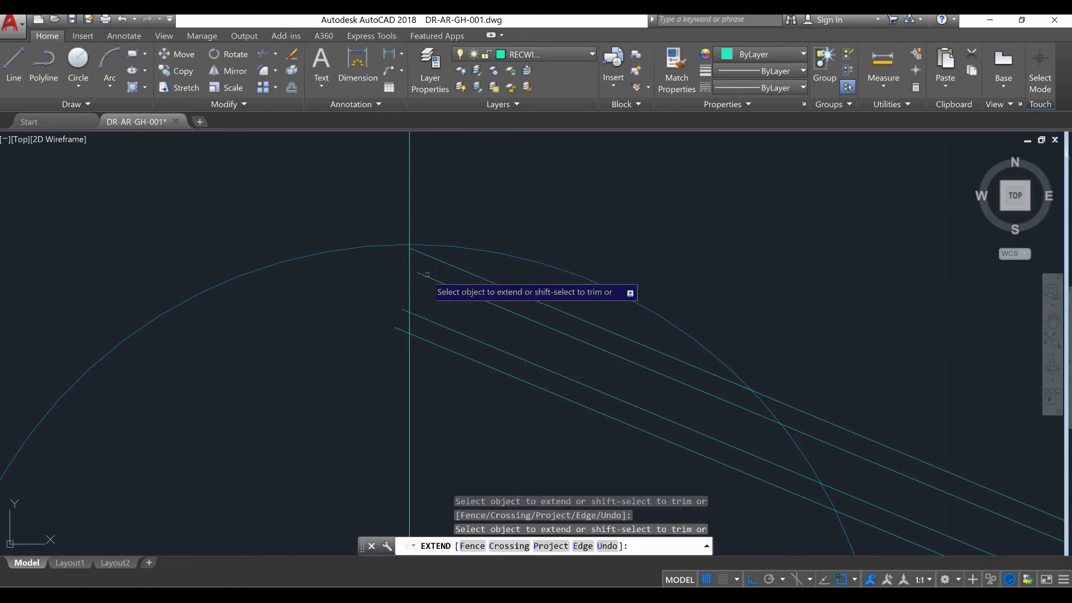
click(400, 364)
click(390, 310)
right_click(394, 316)
click(394, 311)
Mirror the four glazing lines about axis D onto the adjoining sloping wall, keeping the source lines.
click(527, 423)
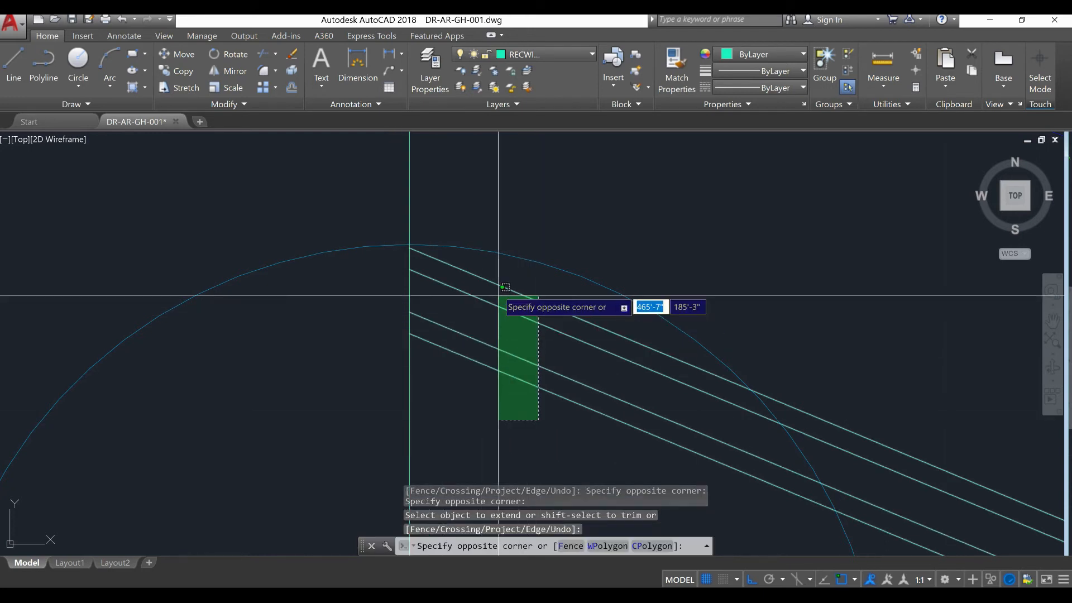
click(527, 213)
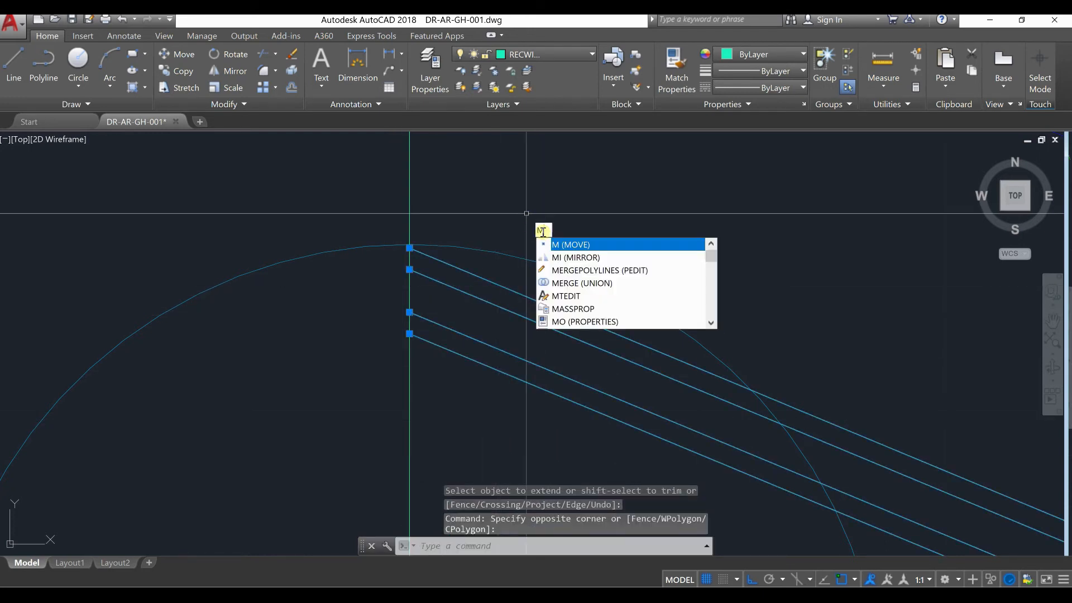
click(552, 258)
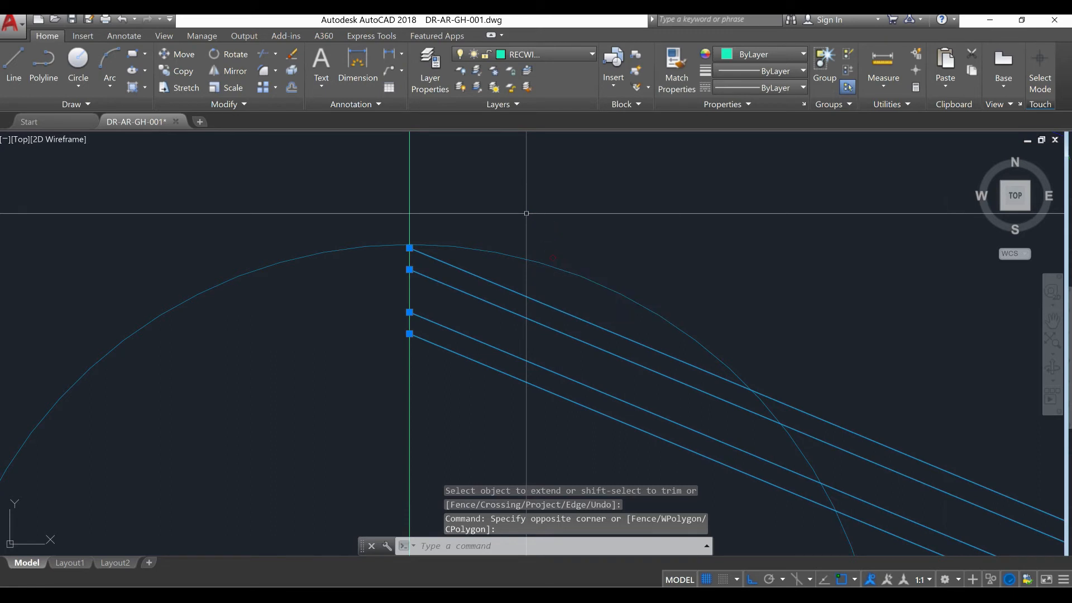
click(412, 335)
click(409, 248)
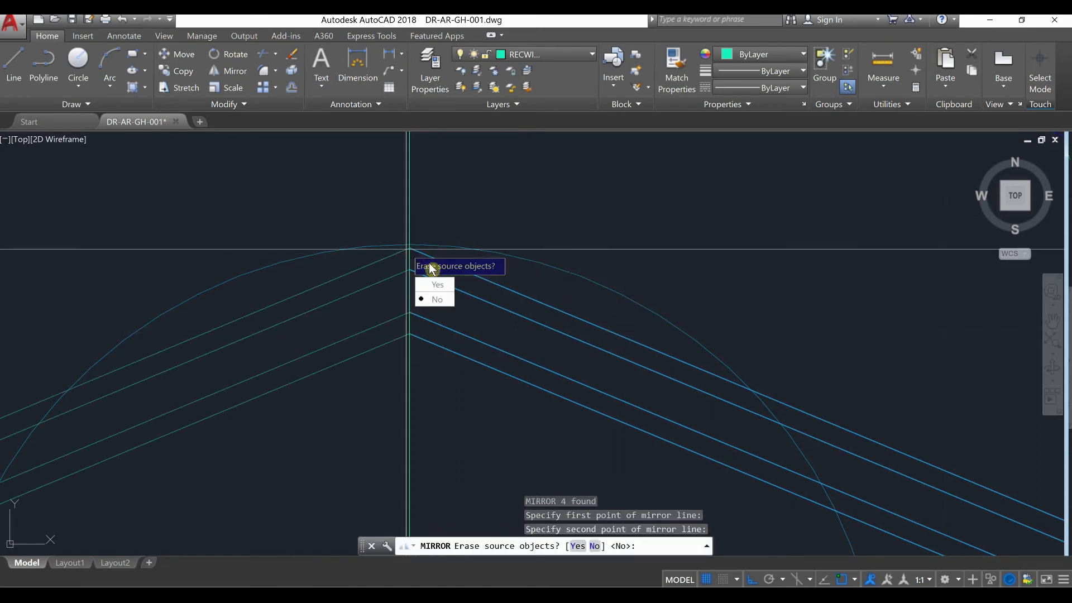
click(435, 298)
scroll(486, 204, up, 3)
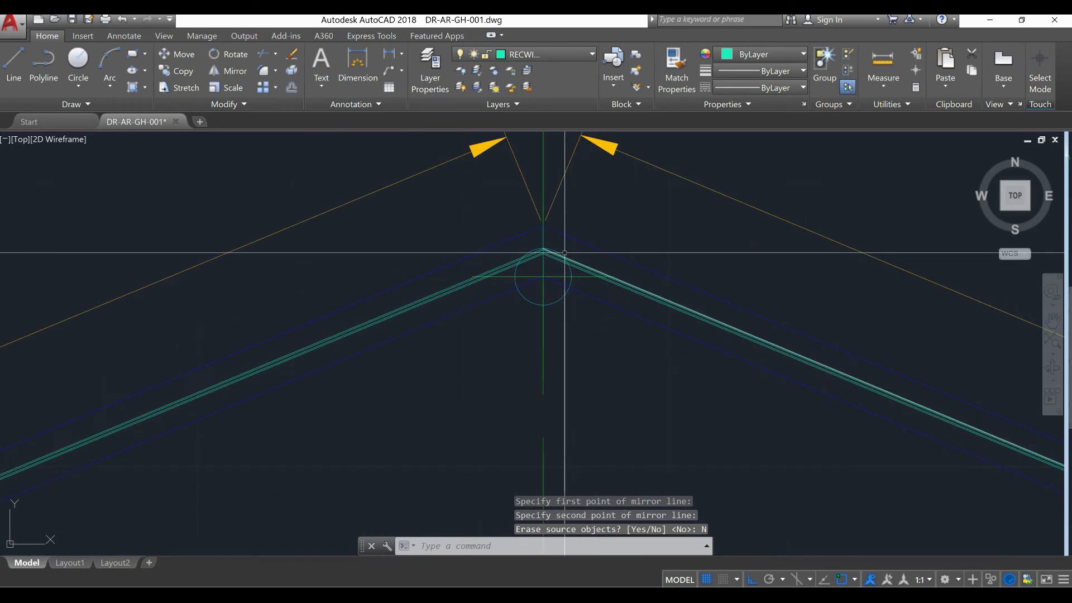
middle_drag(446, 345, 650, 276)
scroll(199, 404, up, 10)
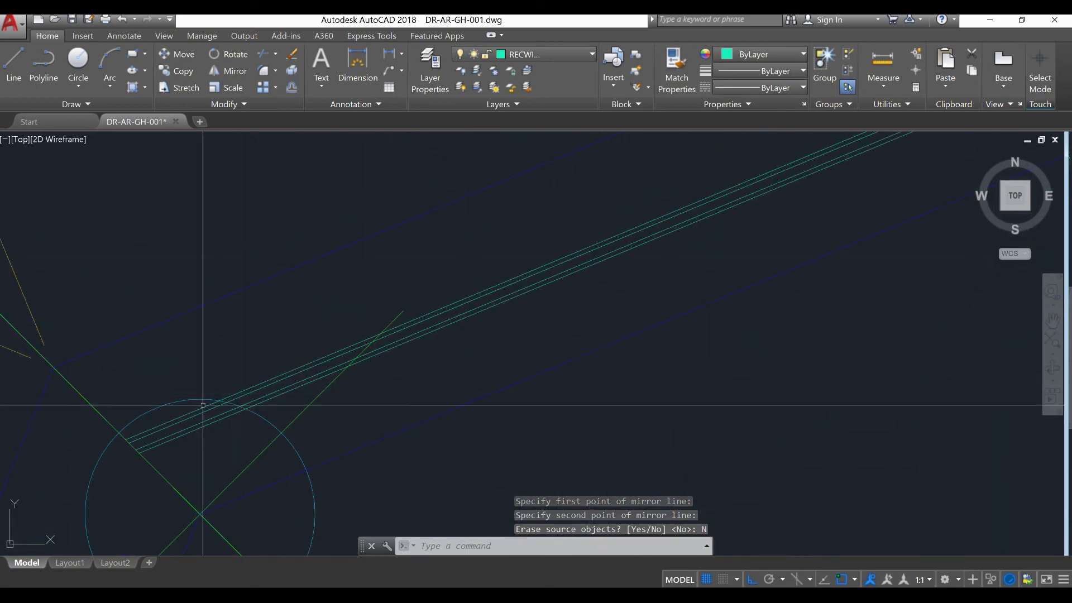
click(497, 300)
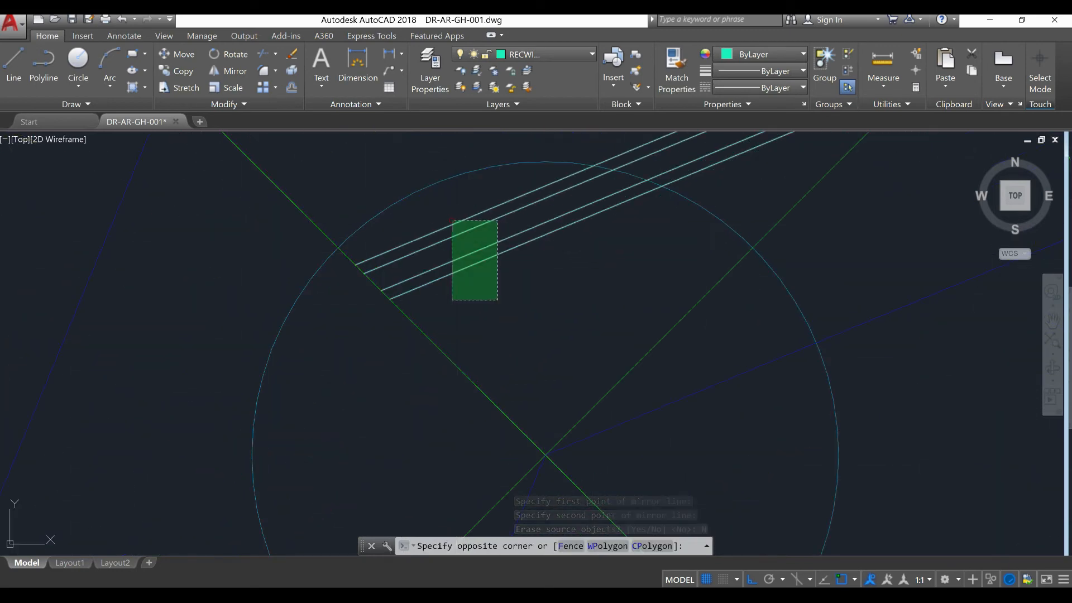
click(452, 220)
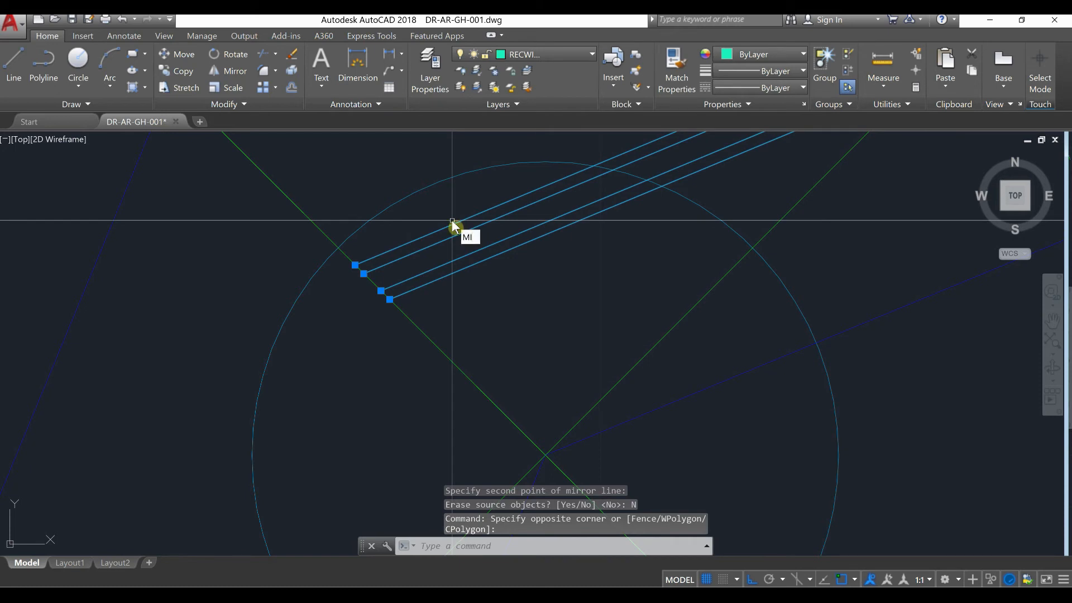
text(MI)
key(Return)
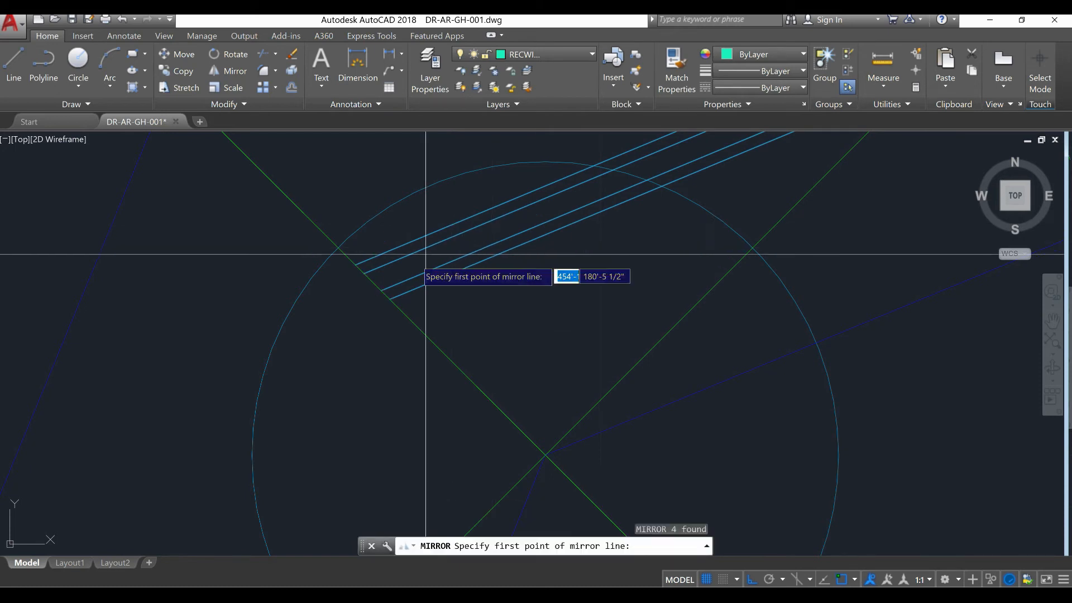
click(389, 298)
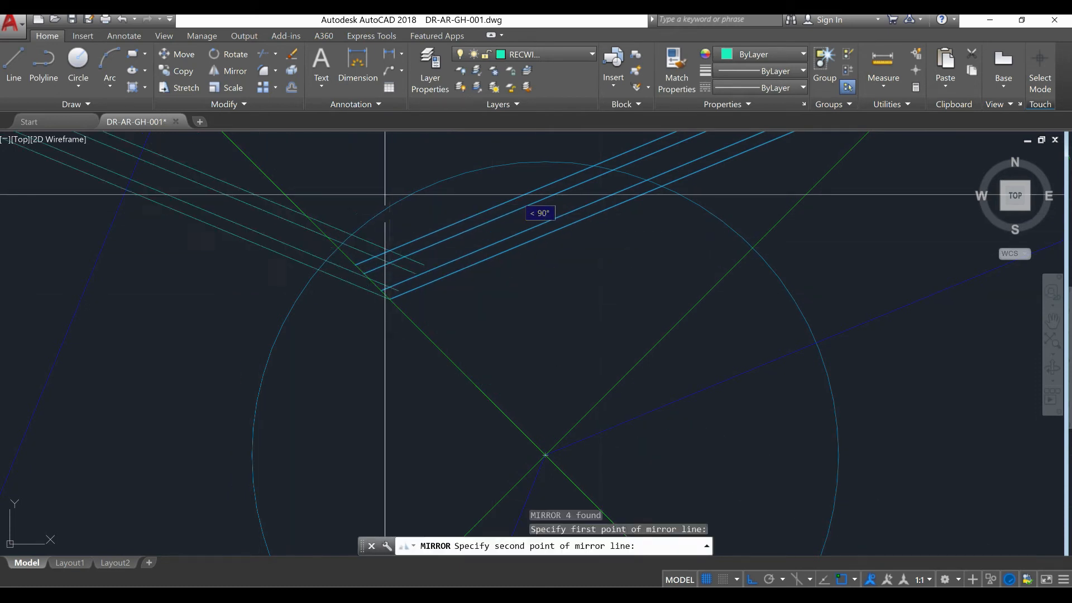
key(Escape)
Mirror the four glazing lines about axis E onto the wall between axes E and F, keeping the source lines.
right_click(366, 230)
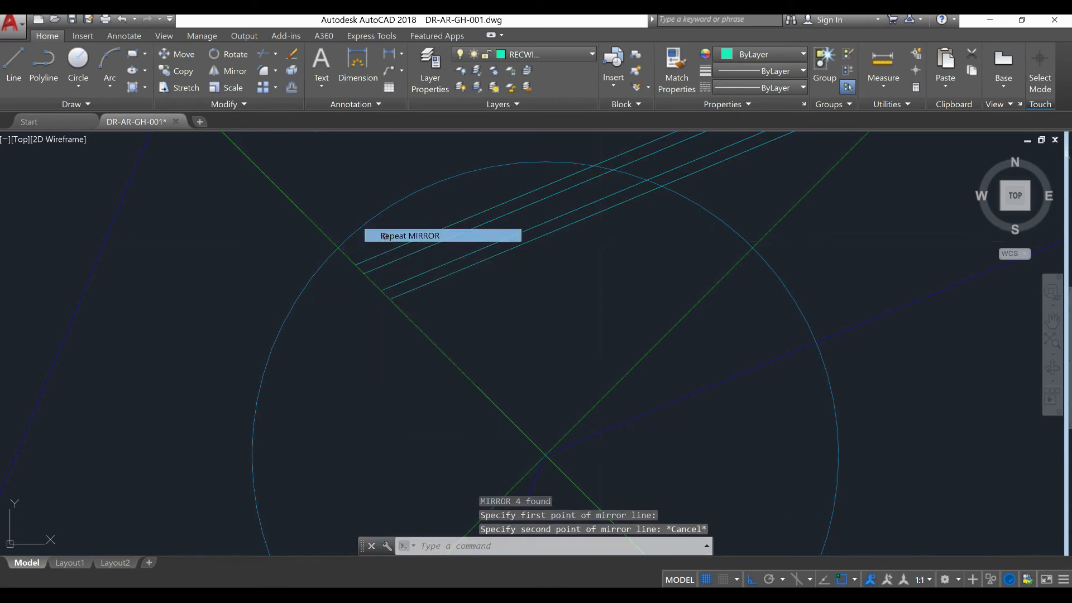
click(387, 238)
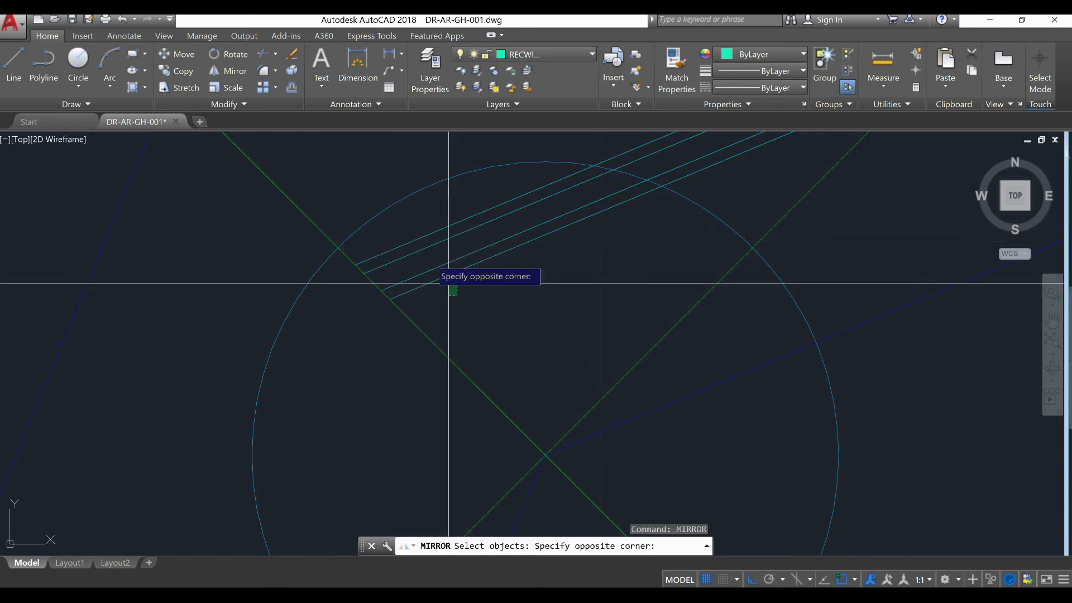
click(412, 234)
key(Return)
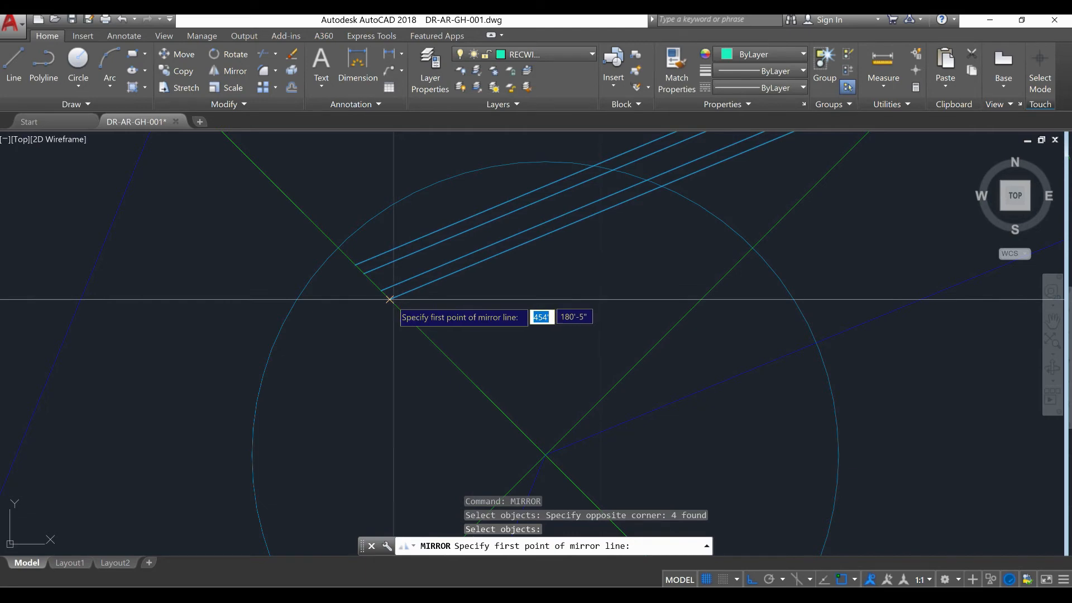
click(354, 265)
click(356, 273)
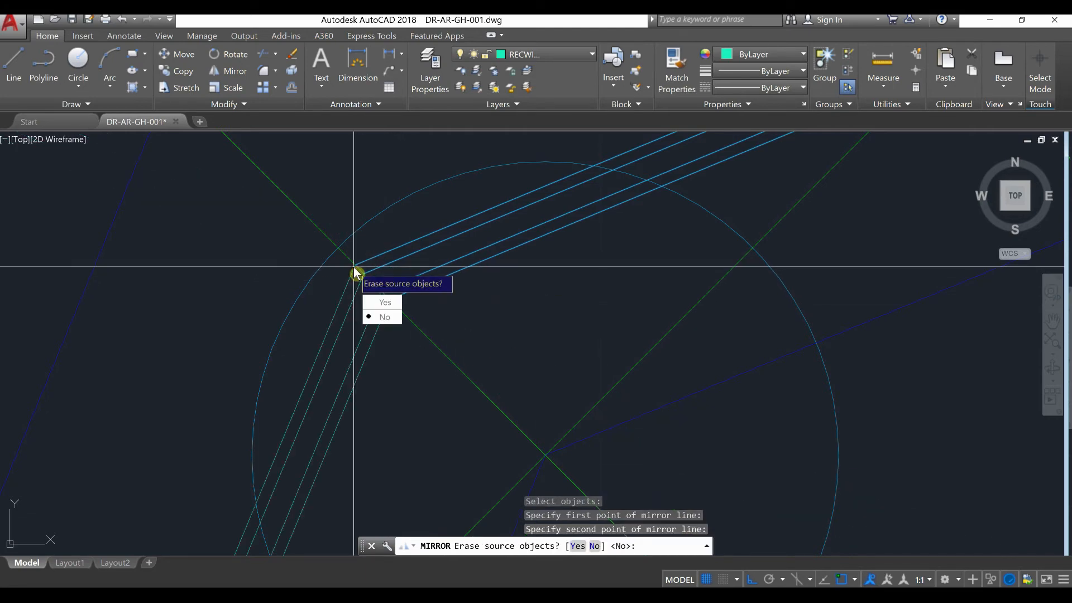
click(384, 317)
Mirror the four glazing lines of the wall between axes E and F about axis F, keeping the source lines.
scroll(400, 267, down, 8)
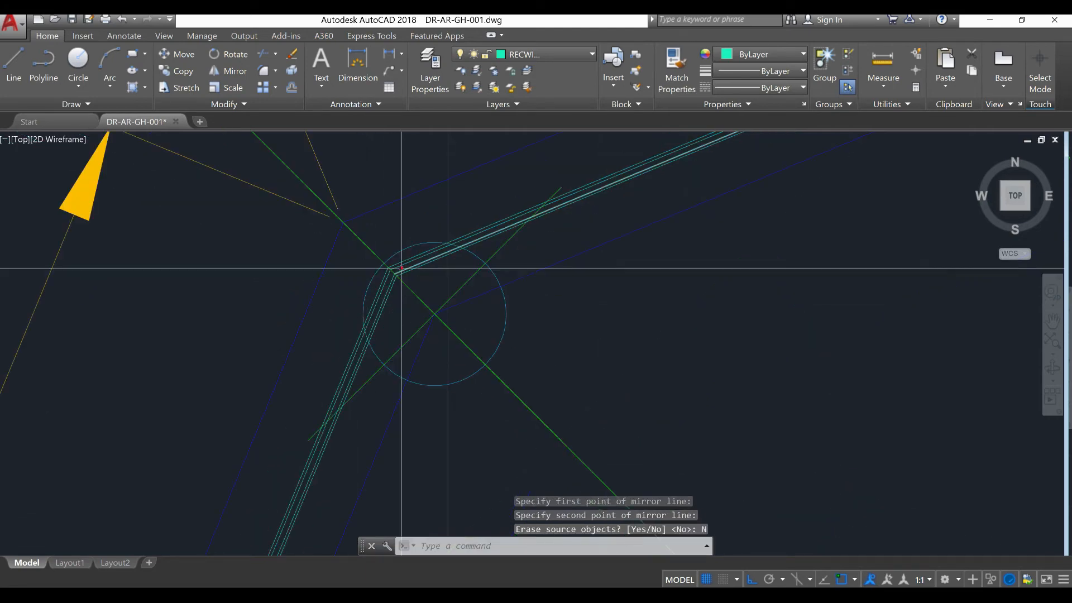
middle_drag(422, 295, 459, 17)
scroll(299, 210, up, 5)
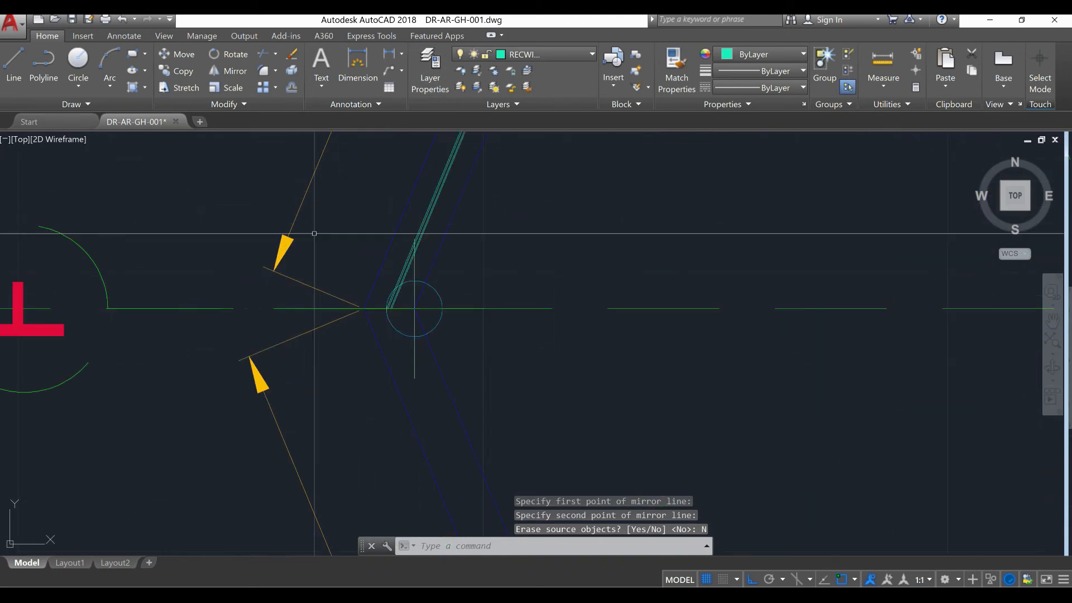
click(590, 223)
click(567, 225)
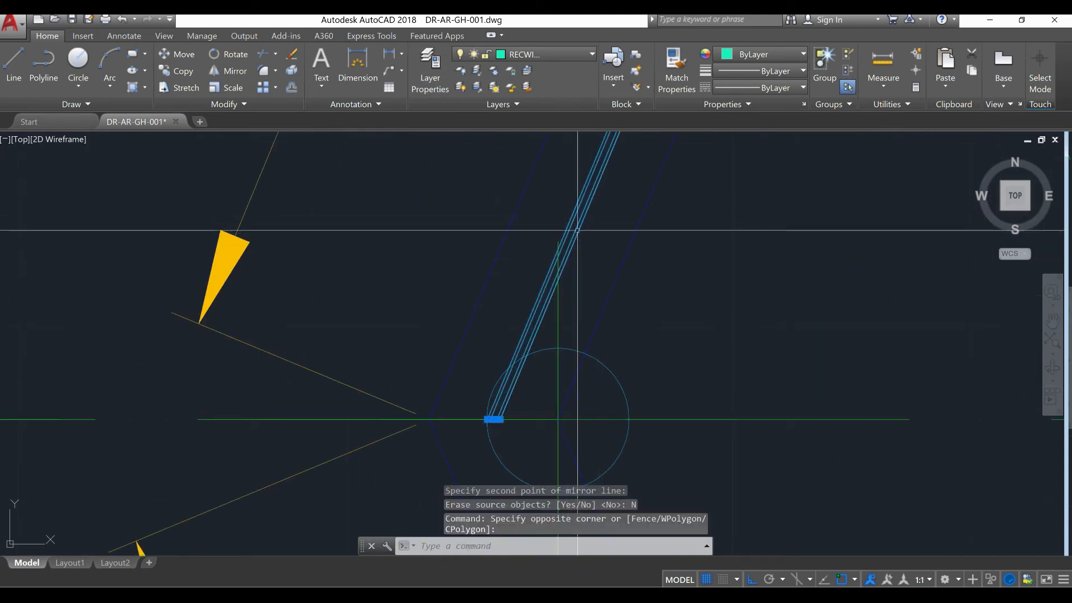
text(M)
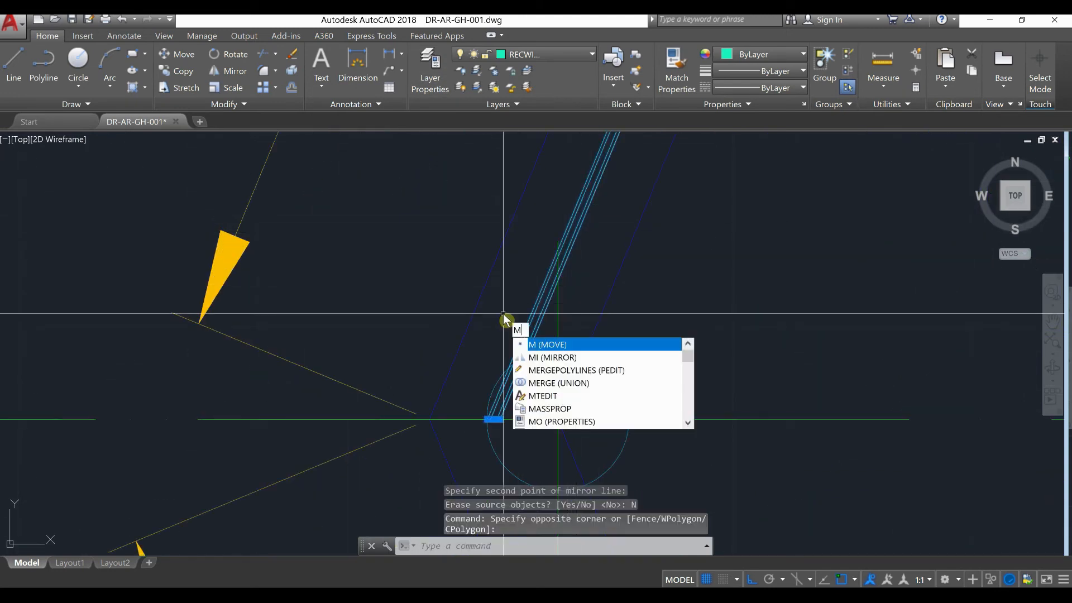
click(540, 358)
click(559, 420)
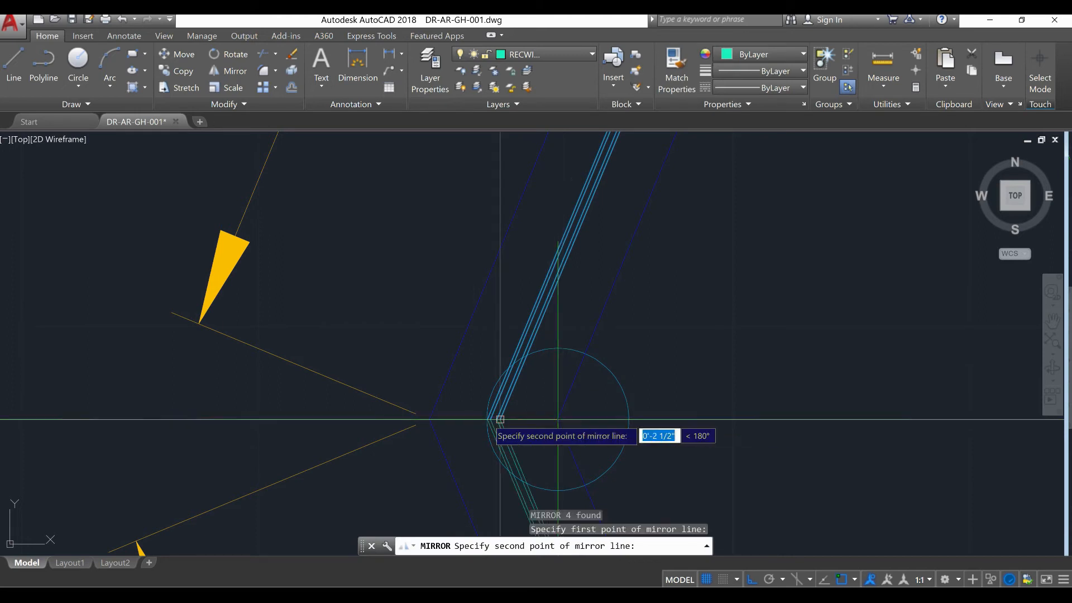
click(430, 418)
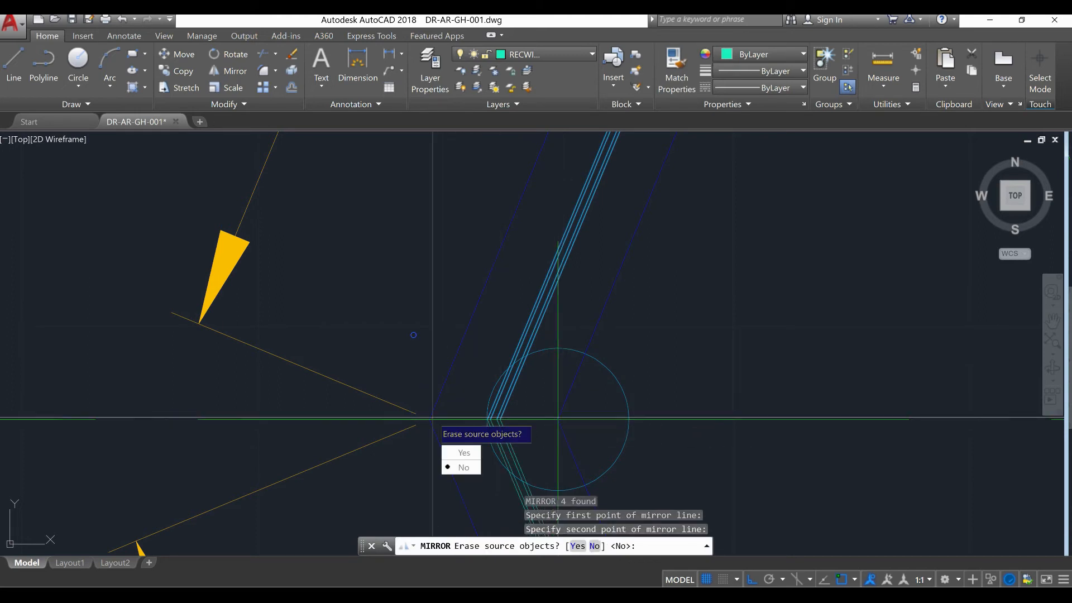
right_click(415, 336)
click(439, 342)
Mirror the four glazing lines about axis C' onto the wall between axes C' and D', keeping the source lines.
scroll(478, 387, down, 10)
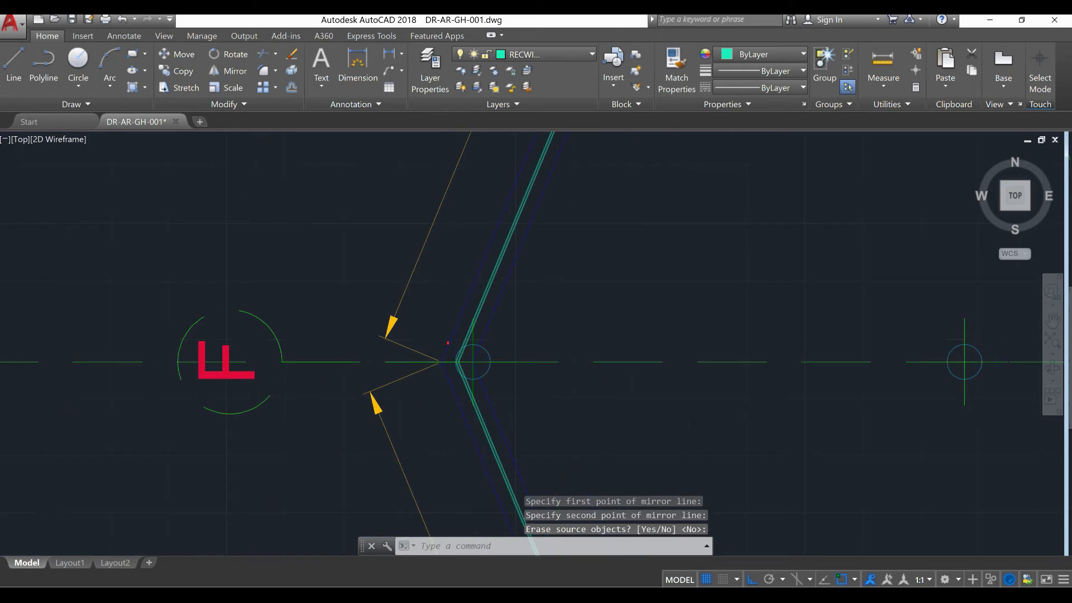
scroll(479, 387, up, 15)
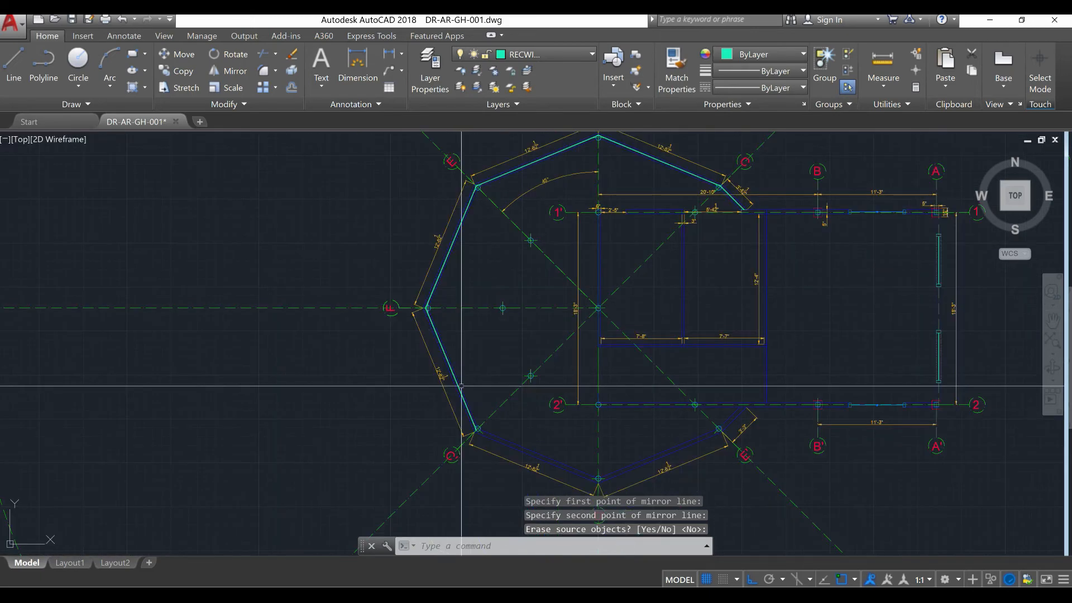
click(460, 357)
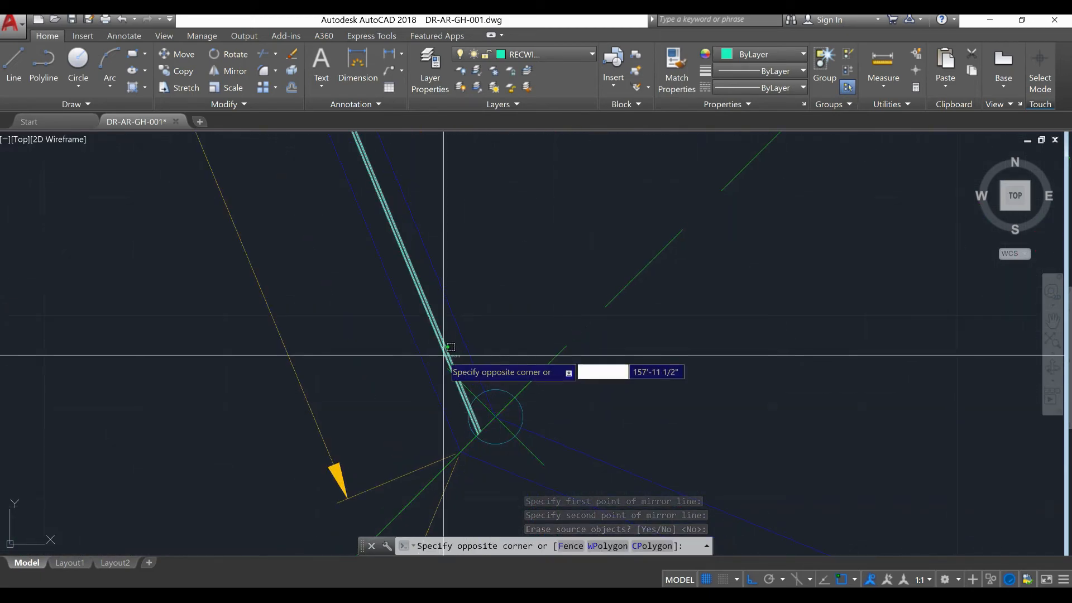
click(441, 353)
scroll(494, 448, up, 2)
scroll(459, 465, up, 2)
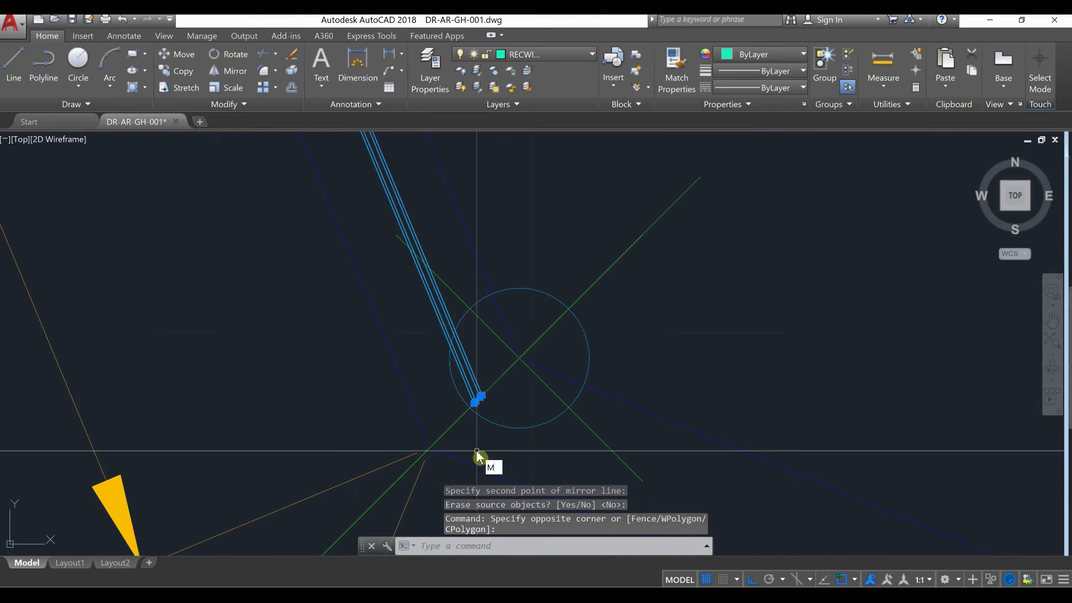
click(510, 495)
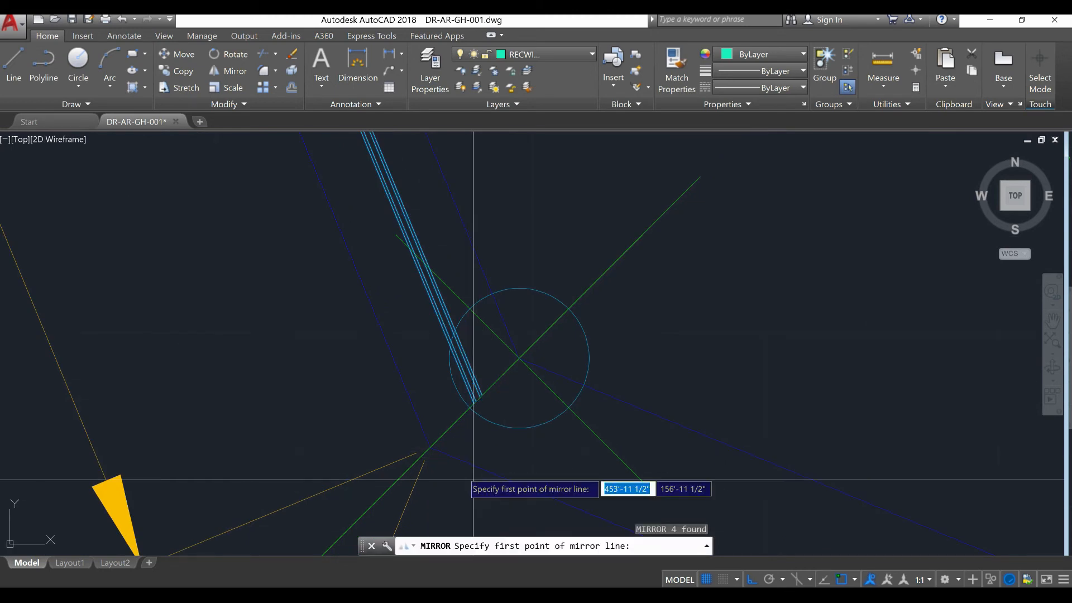
click(430, 448)
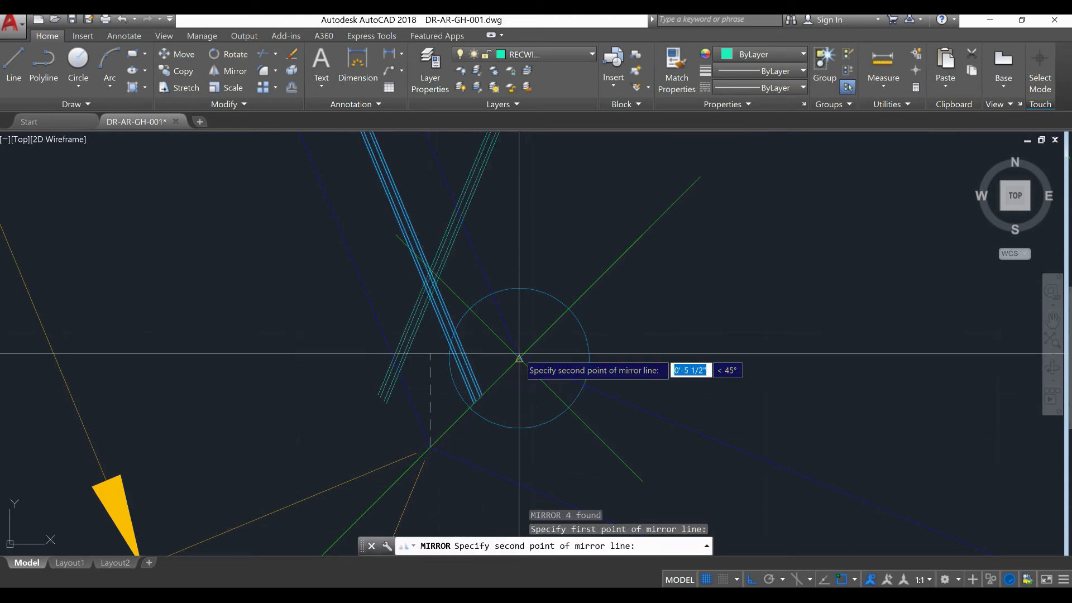
scroll(515, 368, up, 5)
click(506, 406)
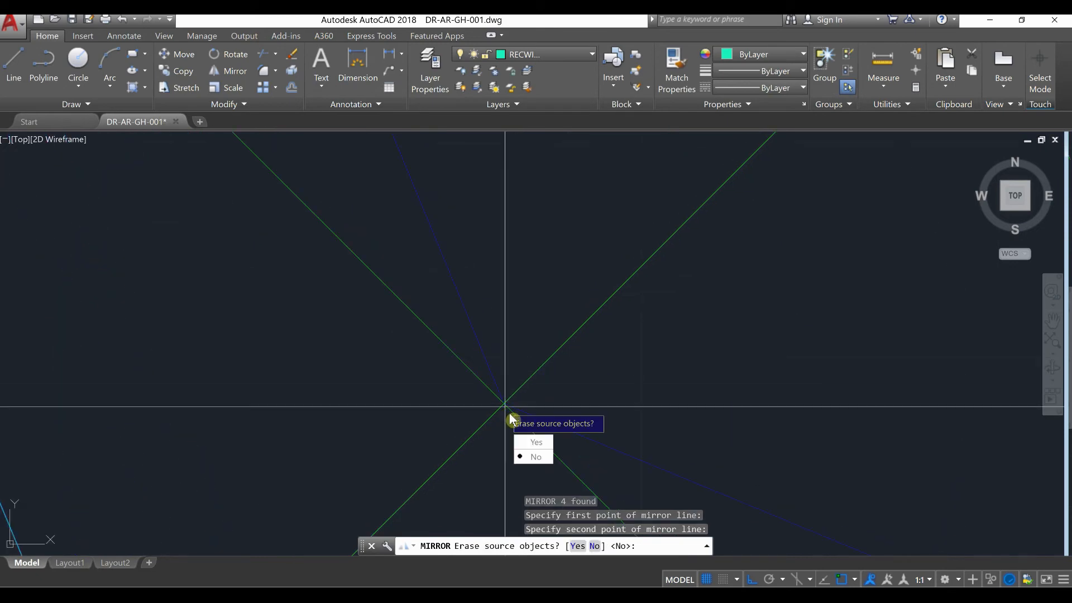
text(N)
key(Return)
Mirror the four glazing lines about axis D' onto the wall between axes D' and E', keeping the source lines.
scroll(505, 407, down, 5)
scroll(434, 243, up, 3)
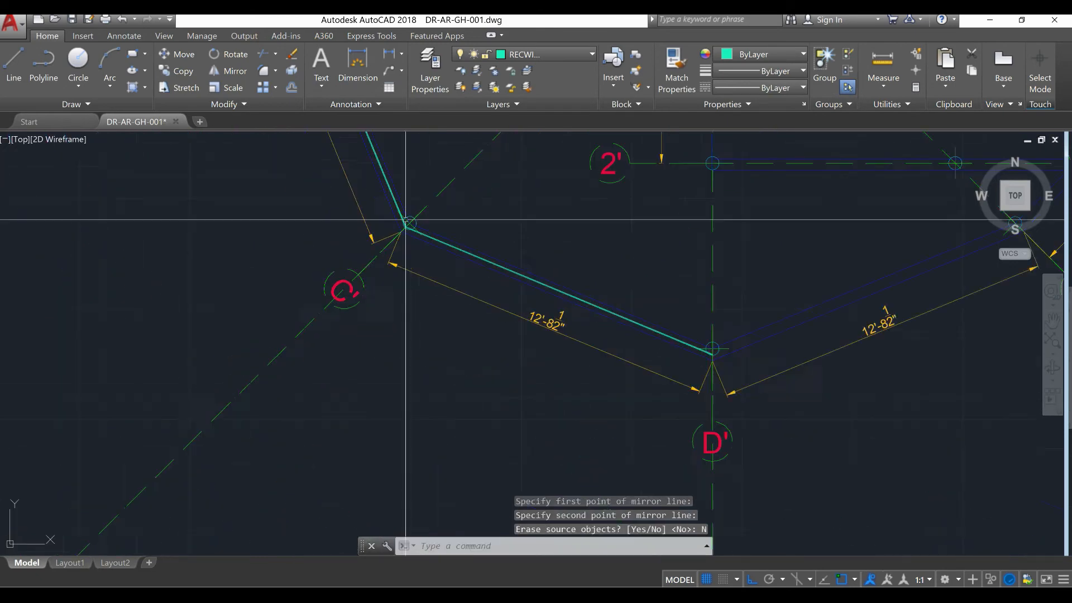
middle_drag(612, 335, 527, 354)
scroll(495, 354, up, 6)
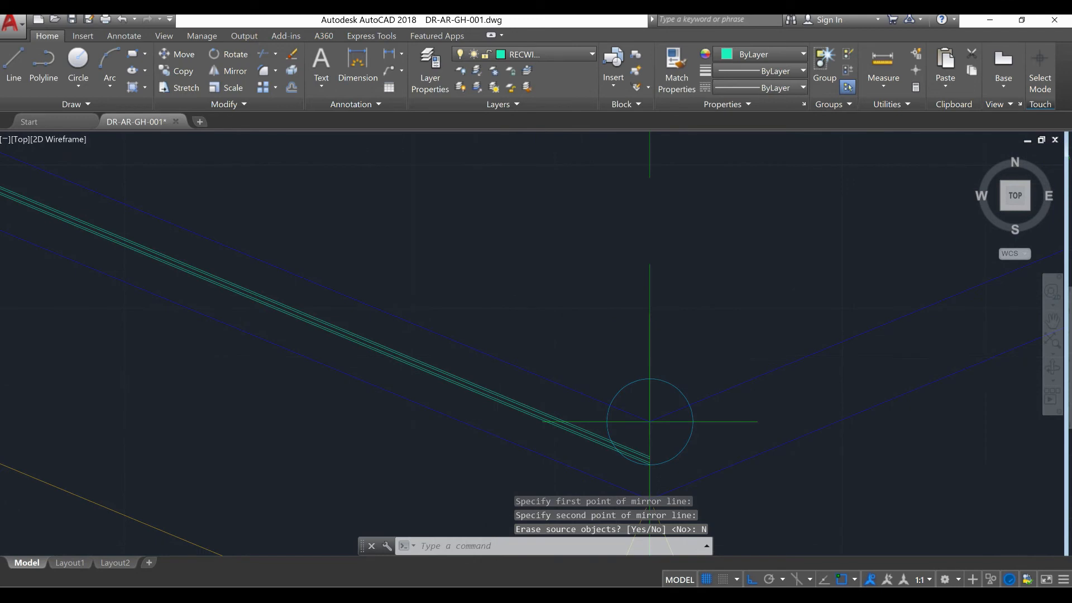
click(488, 342)
click(459, 305)
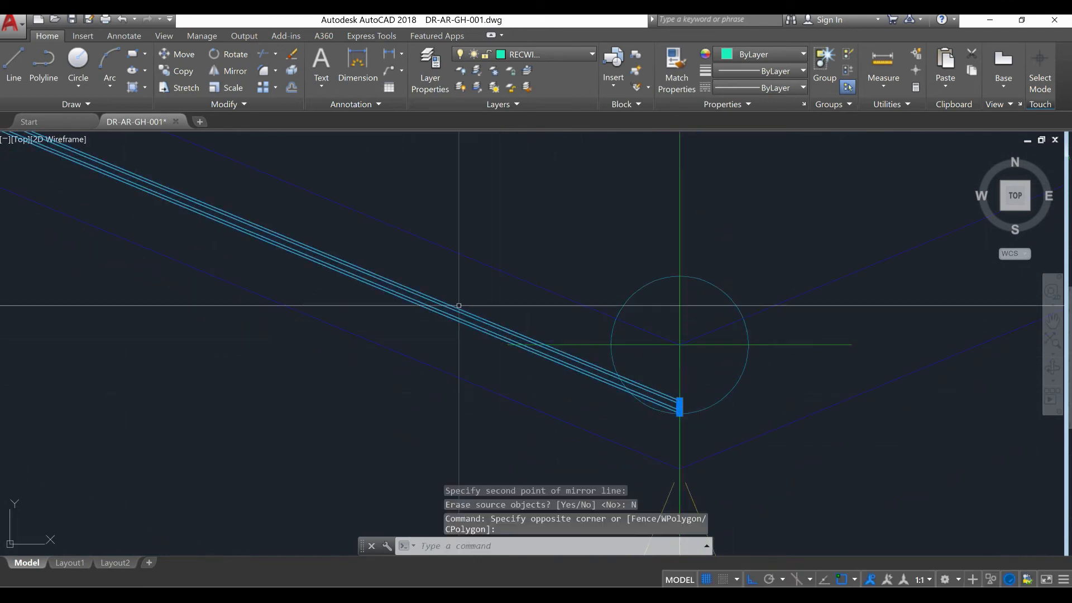
key(Return)
scroll(719, 447, up, 2)
click(615, 365)
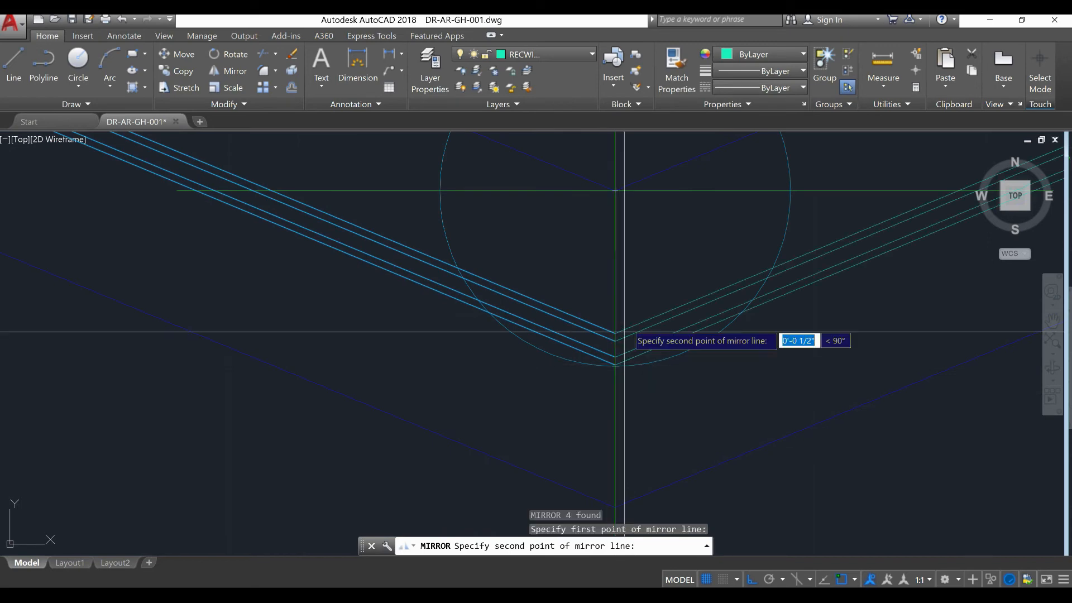
click(635, 302)
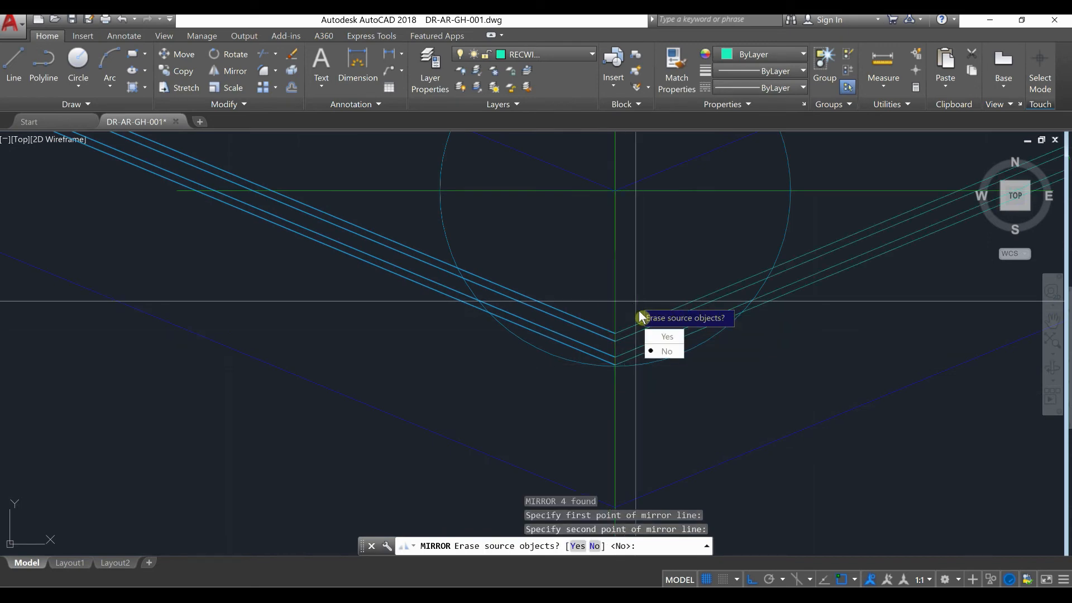
click(661, 351)
Mirror the short diagonal wall's four glazing lines at axis C about the plan's horizontal centreline onto the diagonal wall at axis E', keeping the originals.
scroll(659, 351, down, 4)
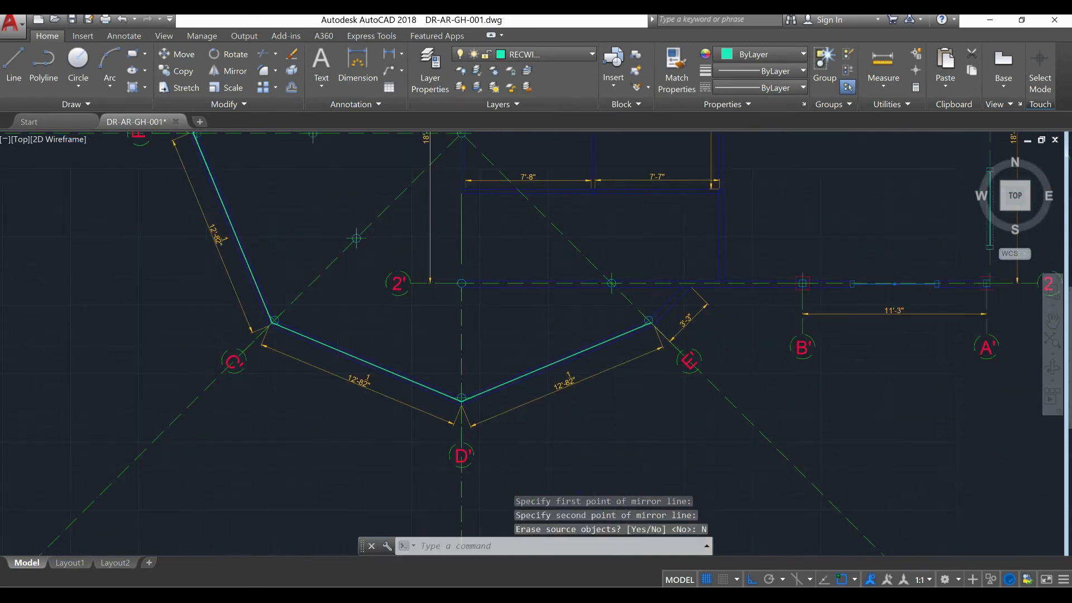
scroll(658, 350, up, 5)
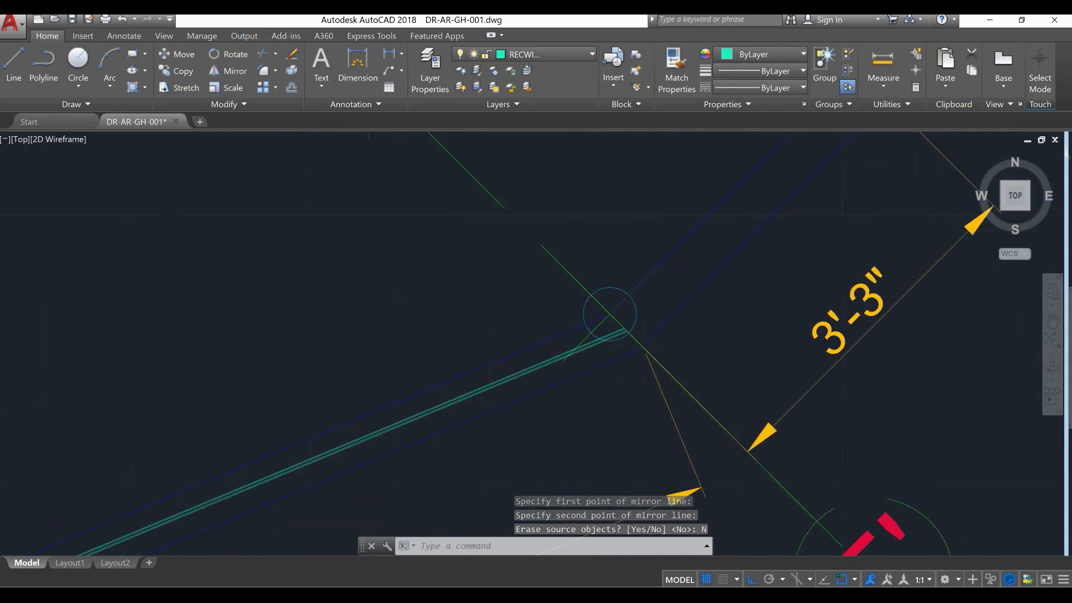
scroll(643, 318, down, 6)
scroll(643, 318, up, 6)
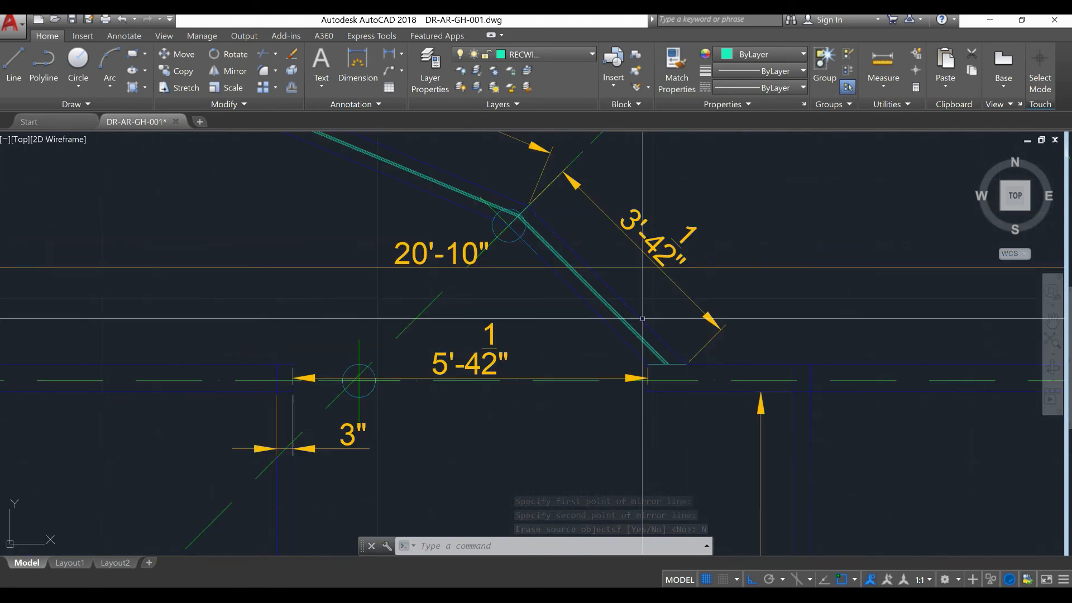
scroll(642, 316, up, 3)
click(609, 310)
click(569, 232)
scroll(588, 270, down, 5)
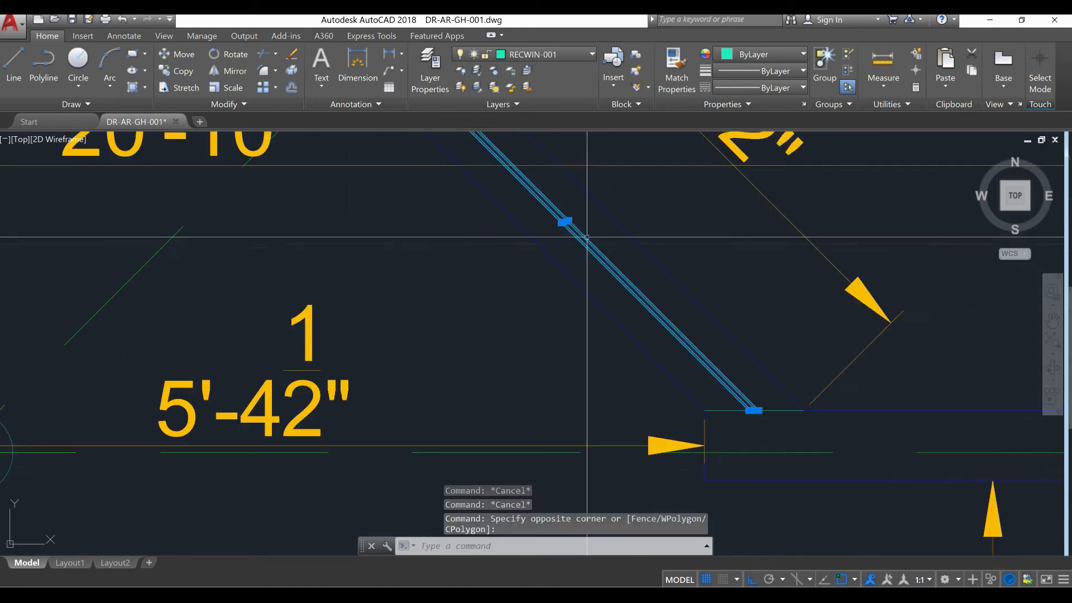
scroll(585, 236, down, 2)
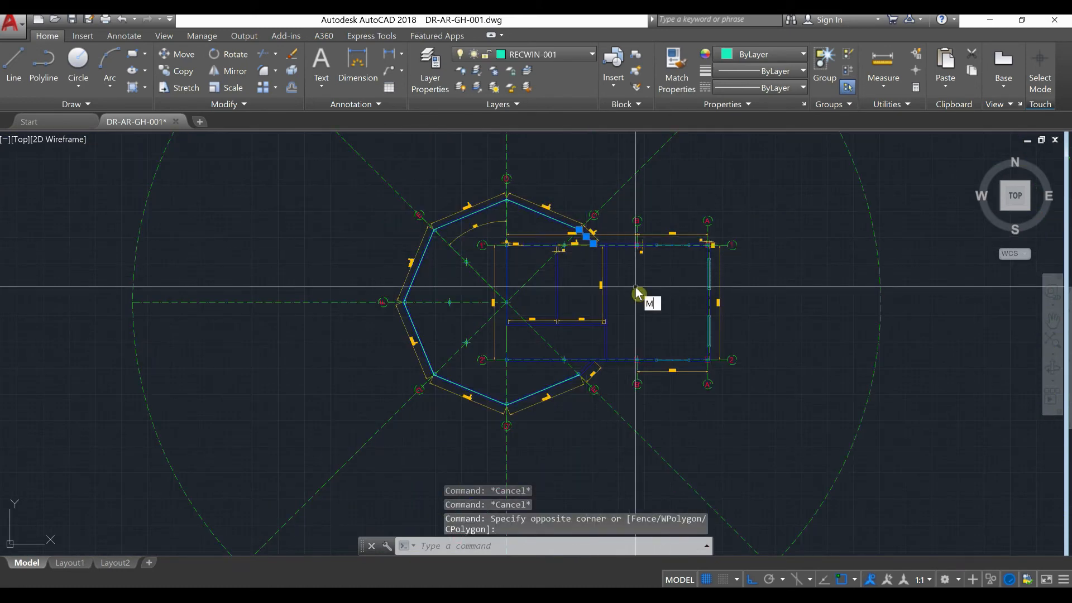
text(I)
key(Return)
scroll(695, 311, up, 5)
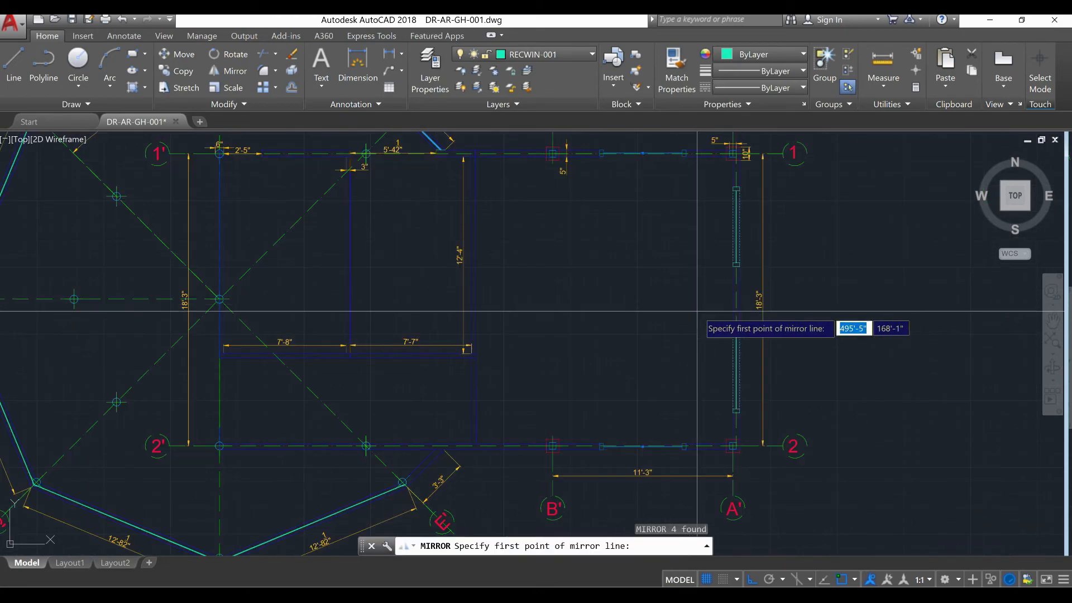
click(732, 301)
scroll(586, 304, down, 4)
click(273, 339)
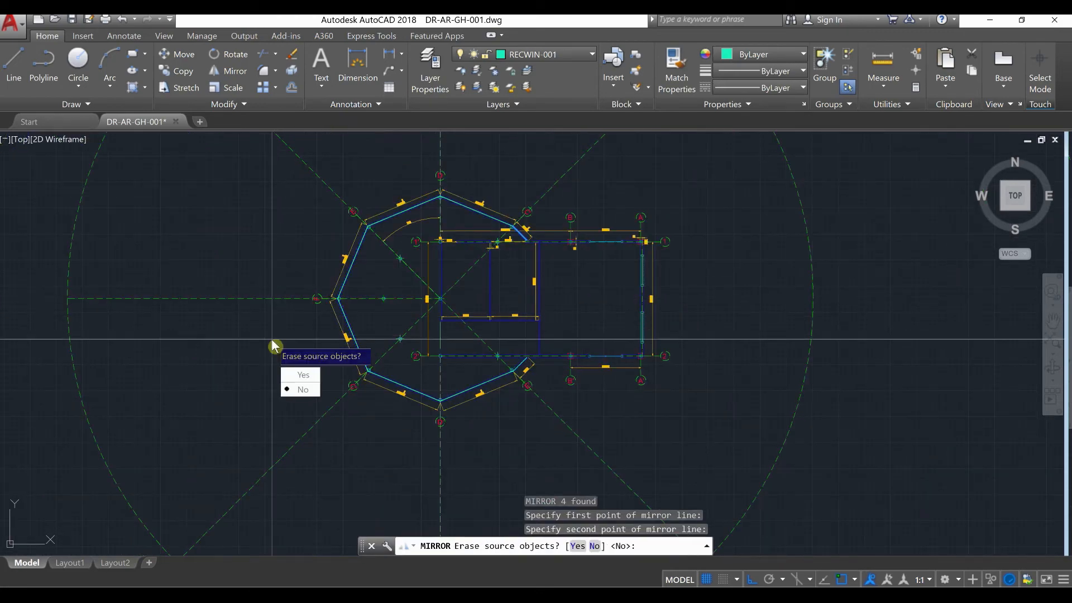
click(306, 389)
scroll(613, 385, up, 6)
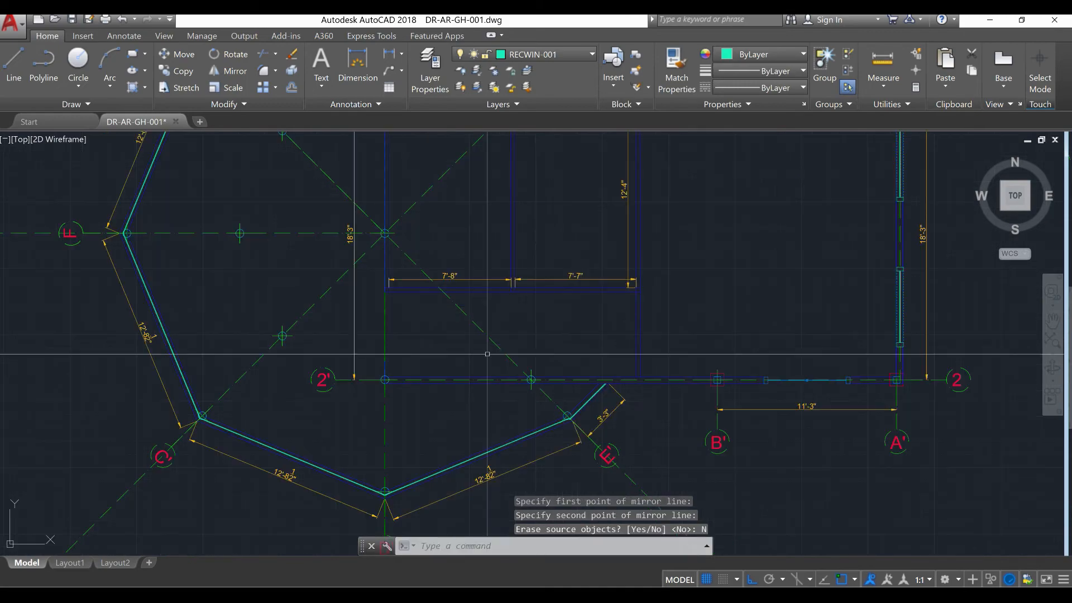
Stretch the lower ends of the two inner glazing lines on the short diagonal wall to the matching line ends at axis E'.
scroll(614, 381, down, 5)
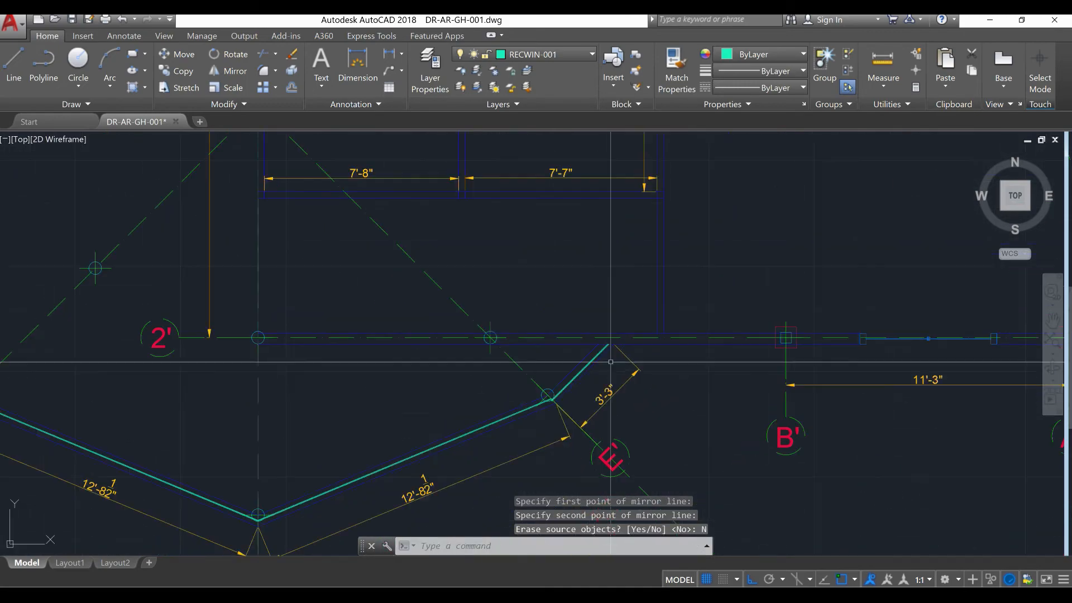
scroll(830, 320, up, 3)
scroll(594, 379, up, 5)
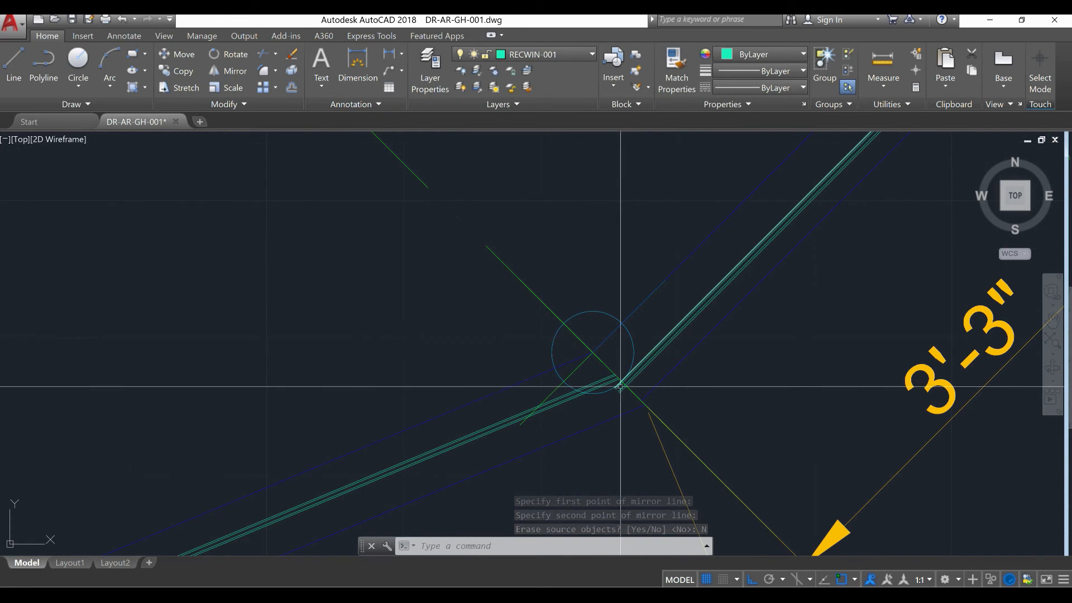
scroll(546, 378, up, 4)
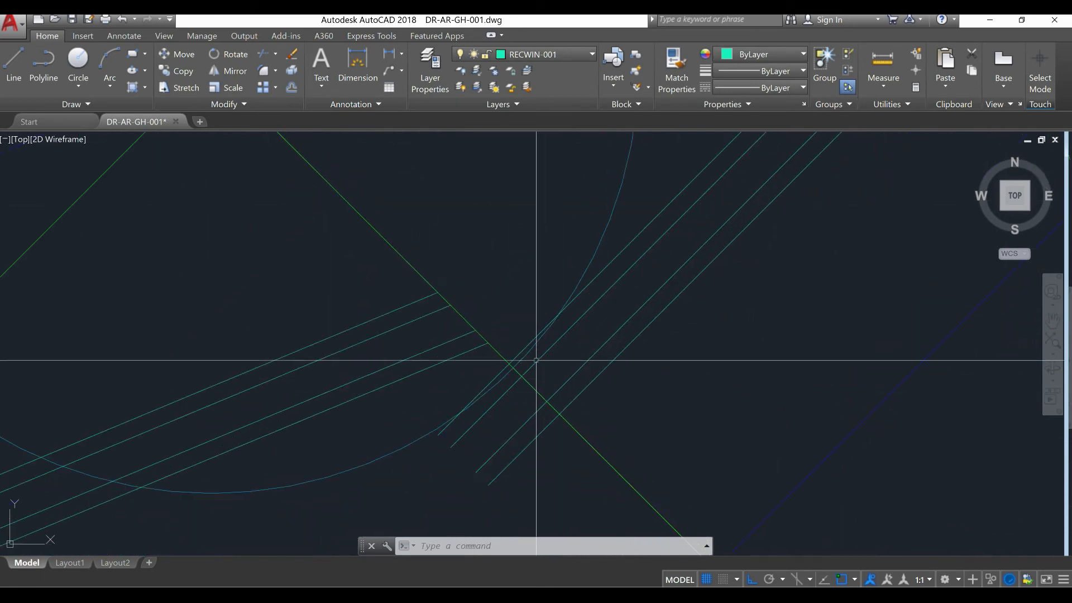
click(438, 434)
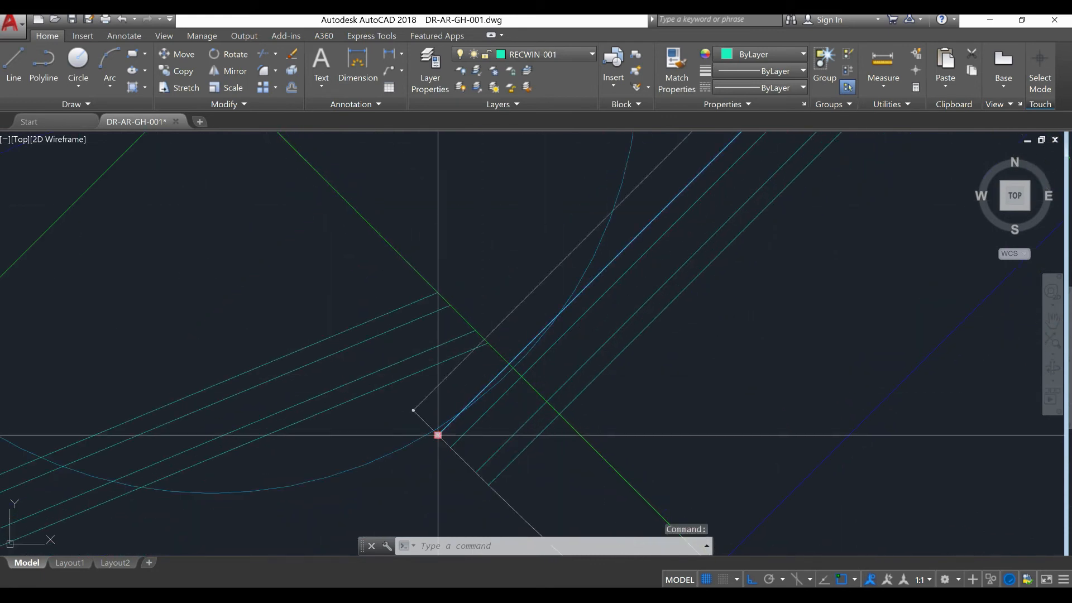
click(438, 291)
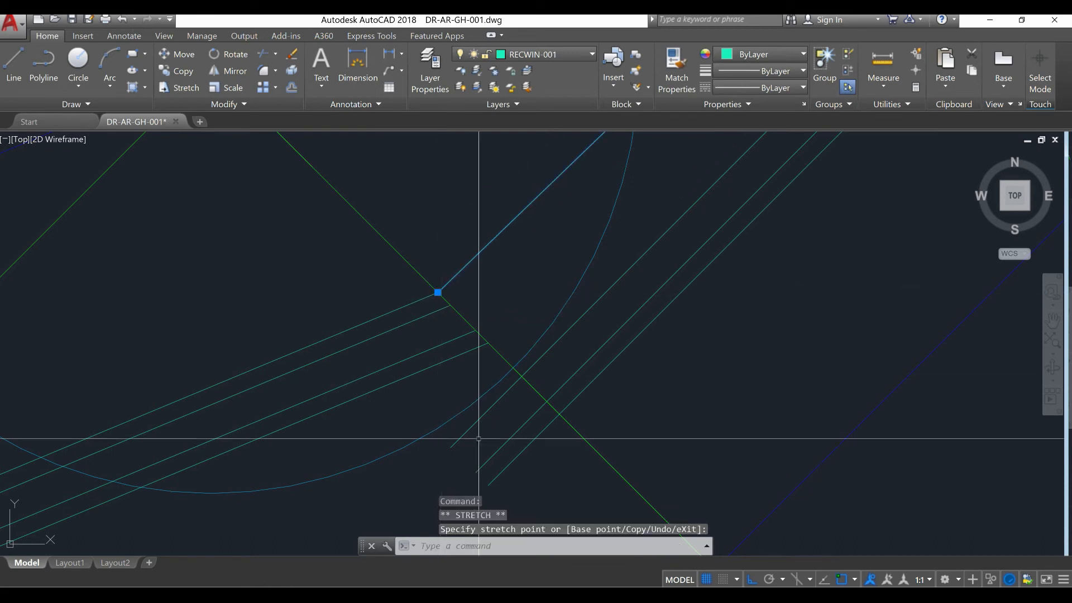
click(459, 439)
click(452, 448)
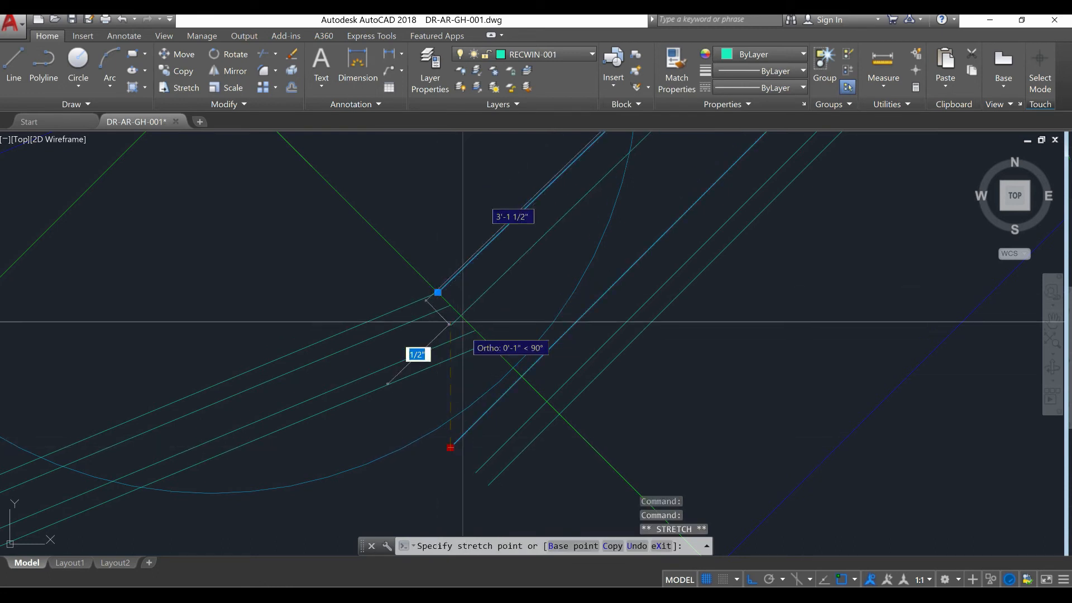
click(454, 309)
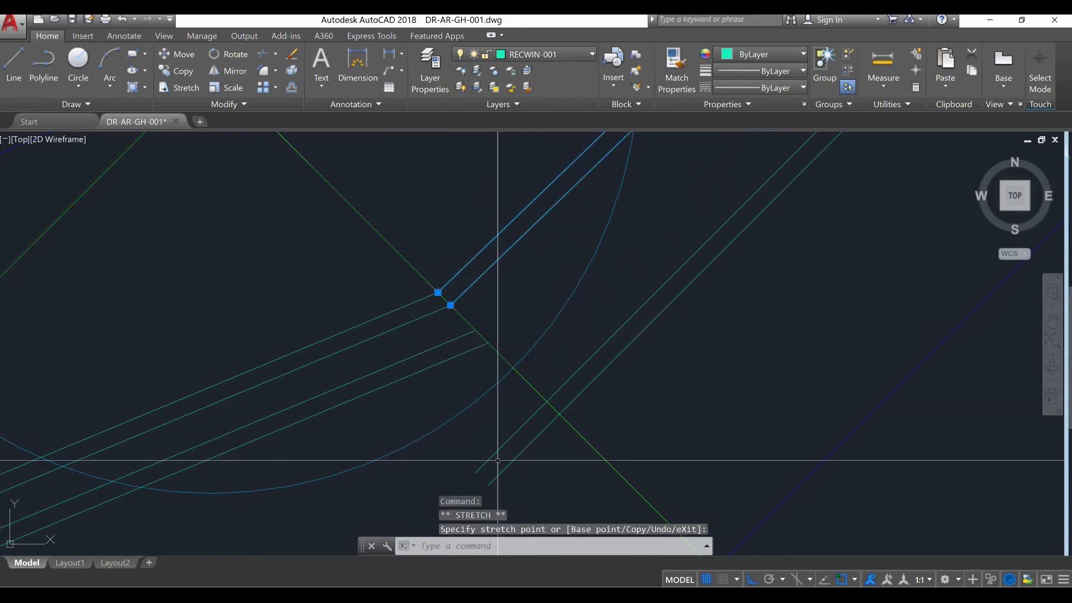
Stretch the lower ends of the two outer glazing lines on the short diagonal wall to their counterparts' endpoints at axis E'.
click(476, 473)
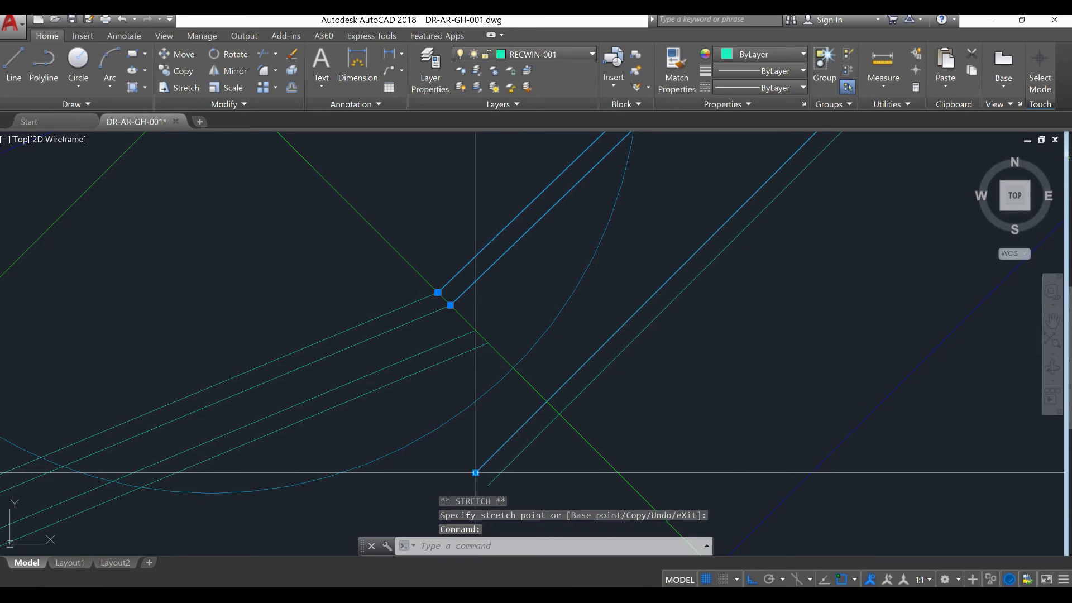
click(476, 330)
click(510, 506)
click(489, 485)
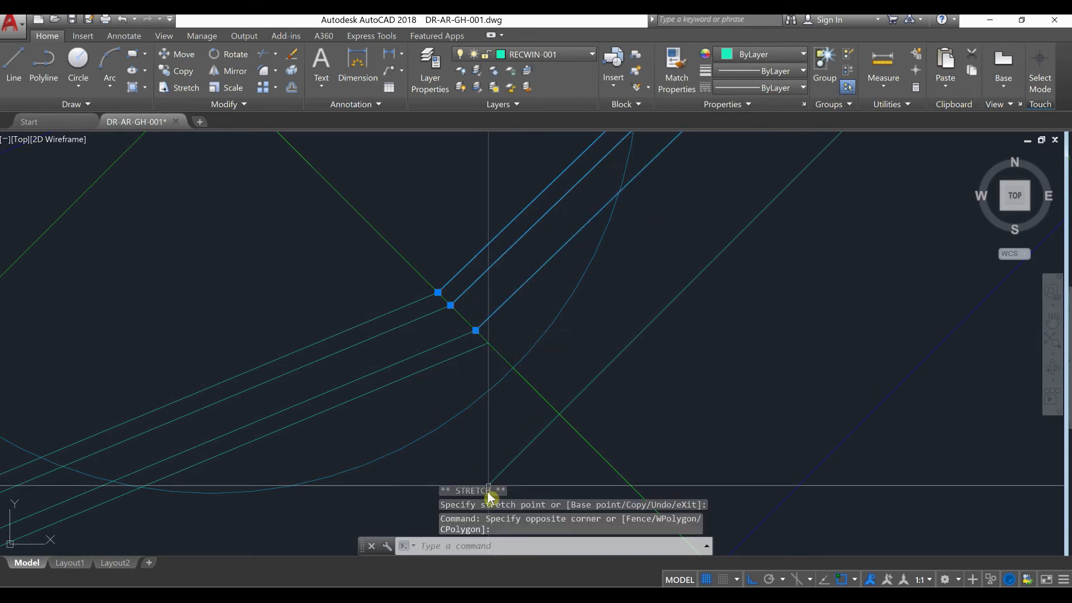
click(518, 473)
click(486, 492)
middle_drag(515, 402, 518, 332)
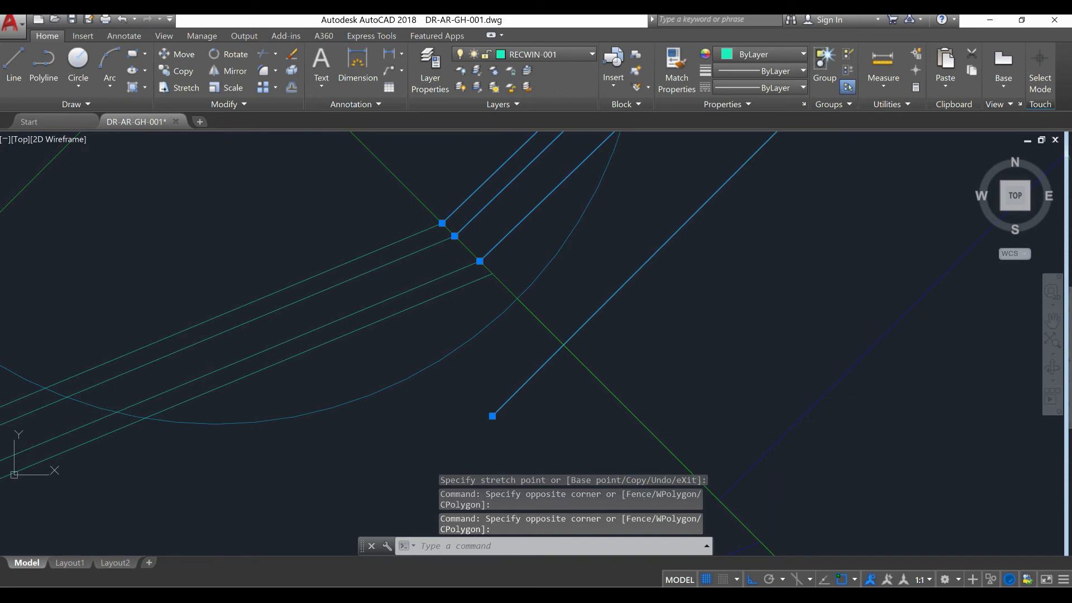
click(491, 416)
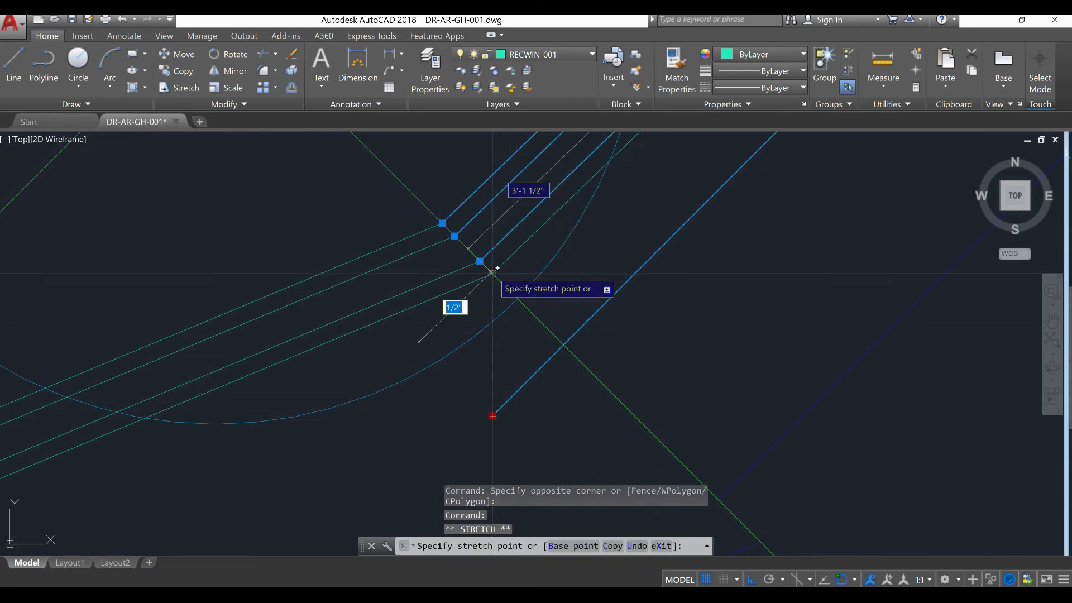
click(491, 273)
key(Escape)
key(Escape)
scroll(516, 337, down, 10)
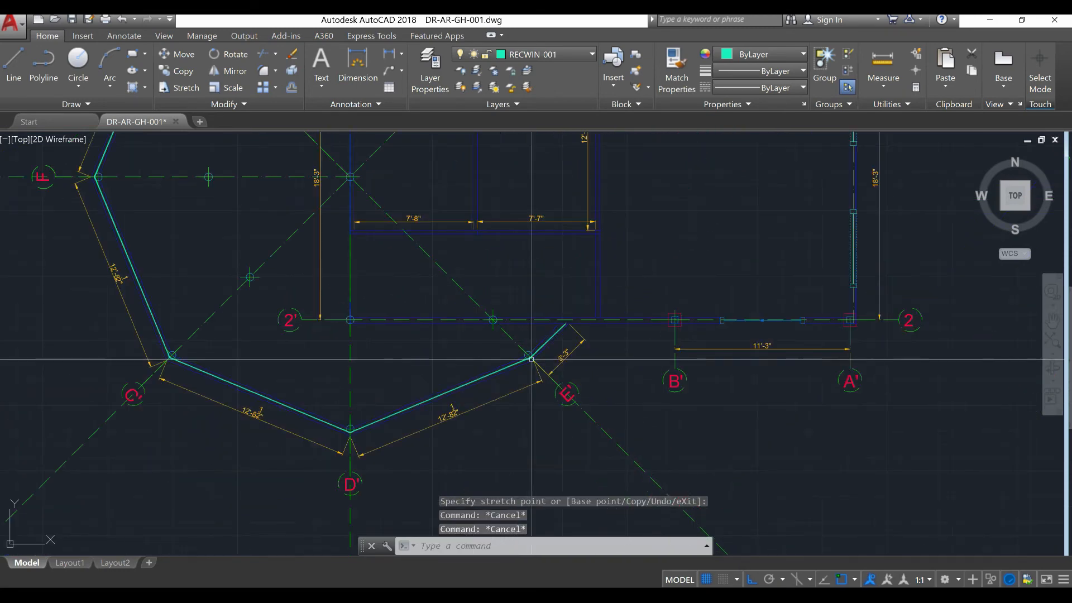
scroll(531, 258, up, 2)
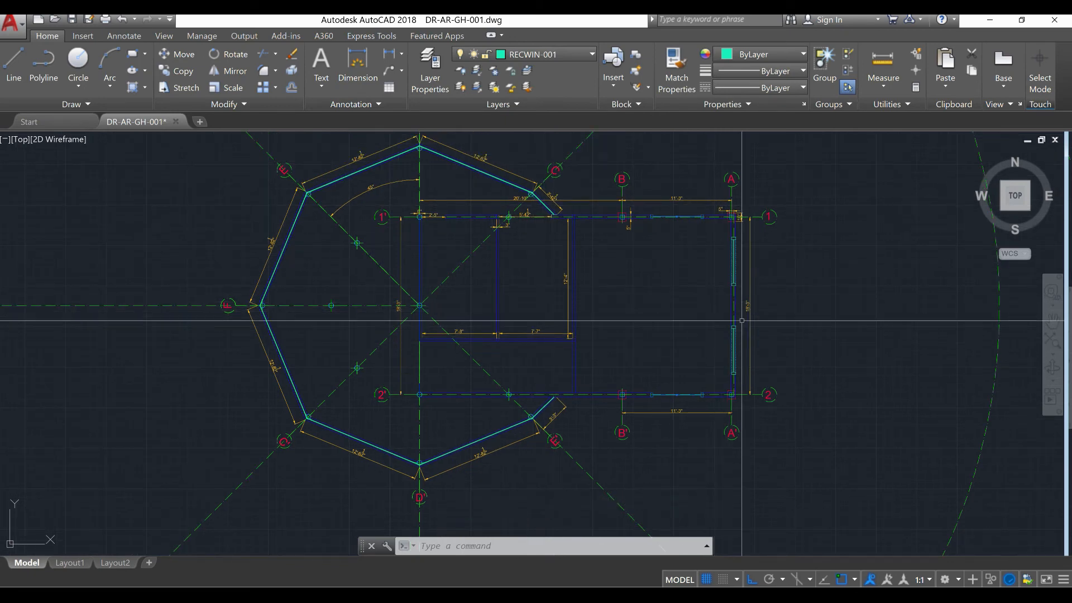
scroll(740, 298, up, 2)
scroll(714, 301, up, 2)
scroll(720, 309, down, 4)
middle_drag(726, 315, 724, 354)
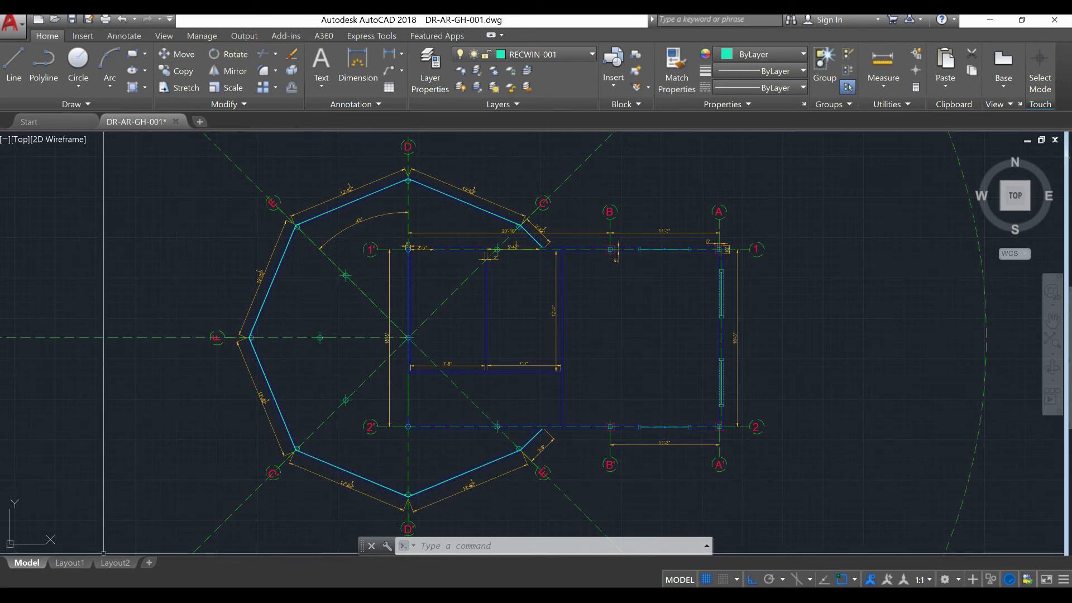
Switch to the web browser, search for images of CEILING TILES and open the Genesis Stucco Pro White tile picture.
key(alt+Tab)
click(377, 47)
text(C)
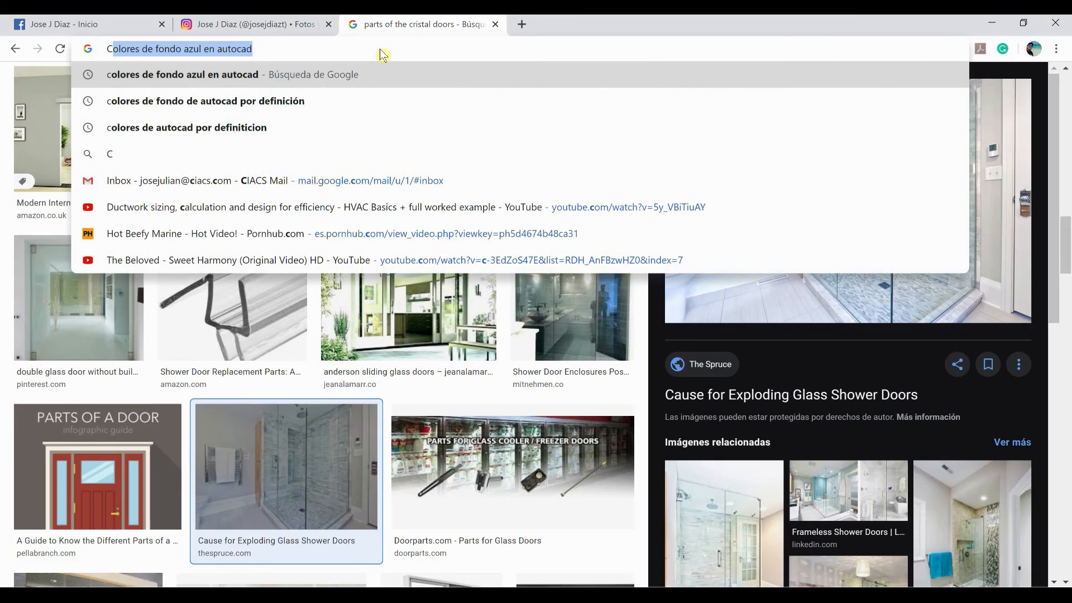
text(EILING)
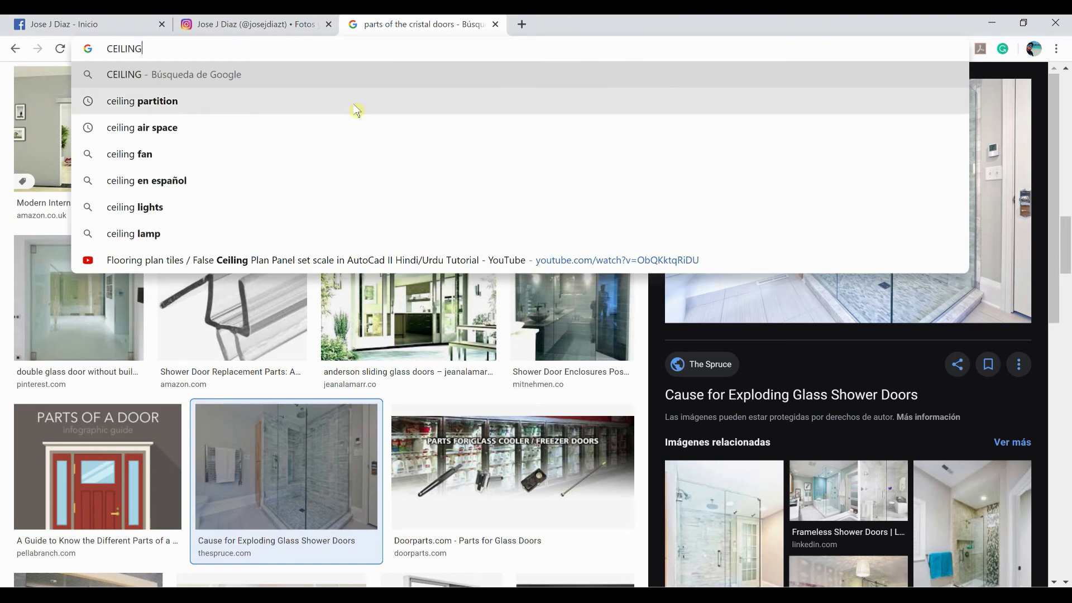
text( TILES)
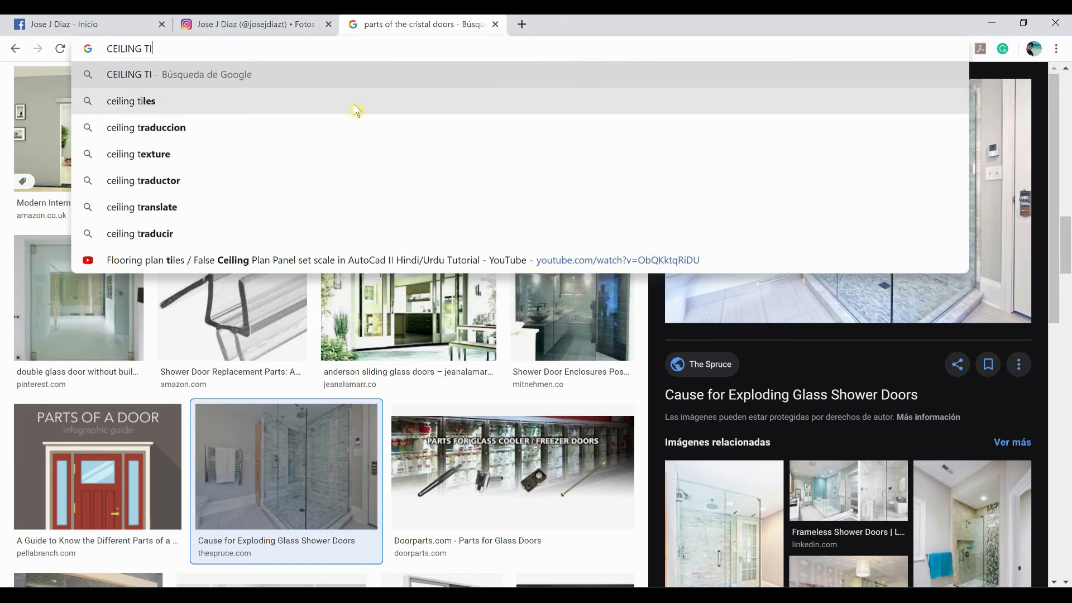
key(Return)
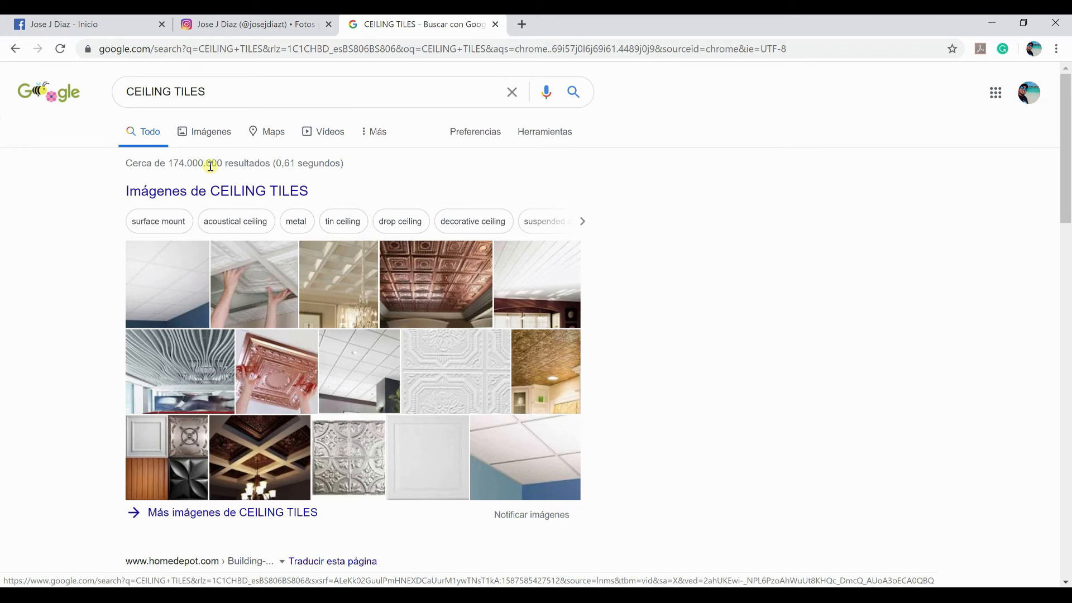
click(210, 132)
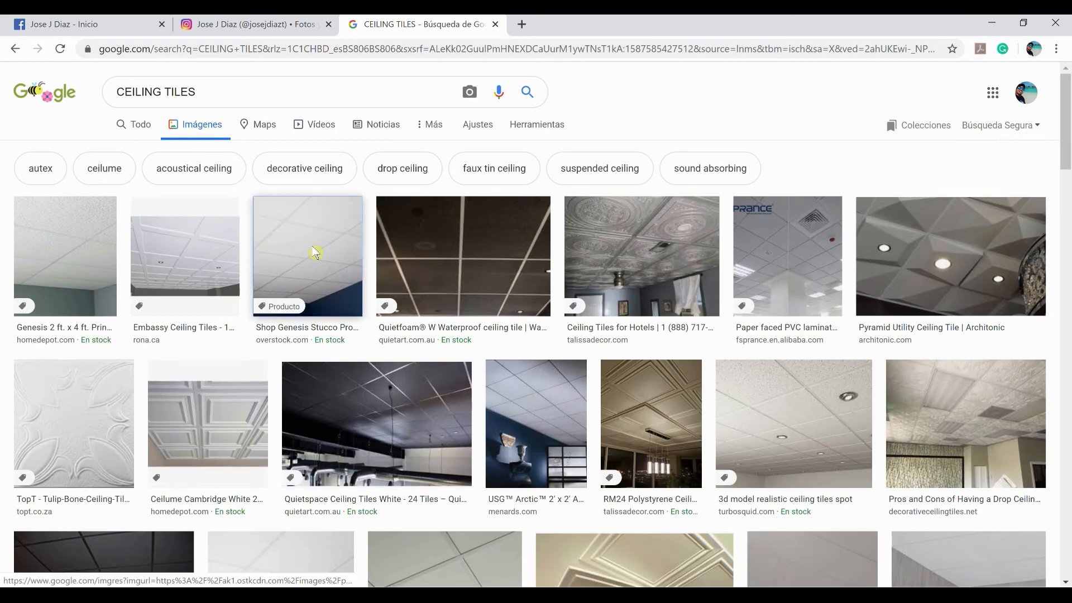
click(313, 249)
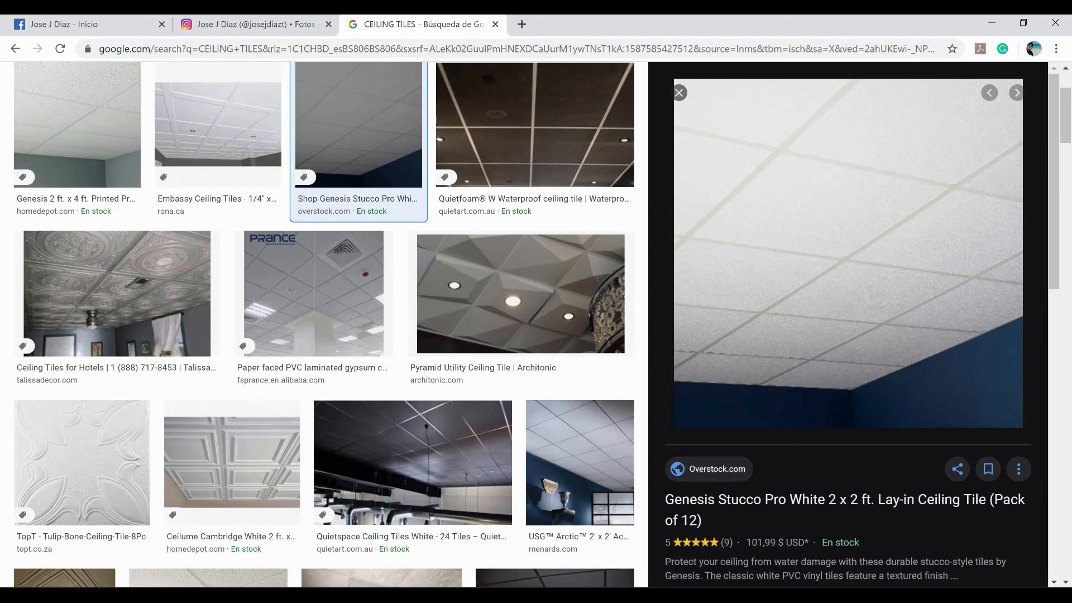
Switch back to AutoCAD and start a hatch with the ANSI37 pattern, angle 45 and scale 8.
key(alt+Tab)
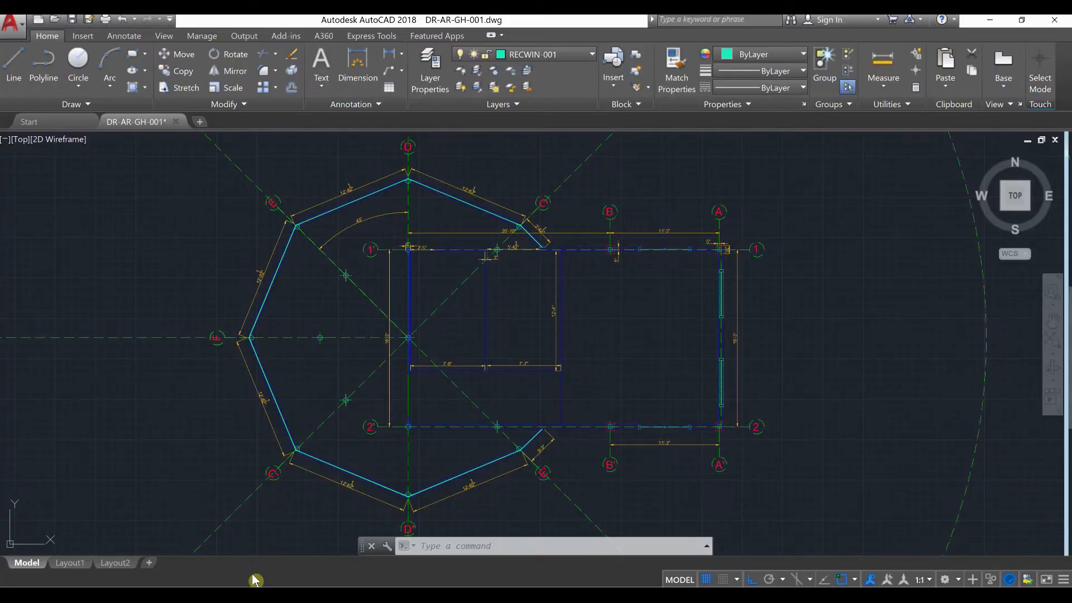
scroll(659, 335, up, 3)
click(625, 221)
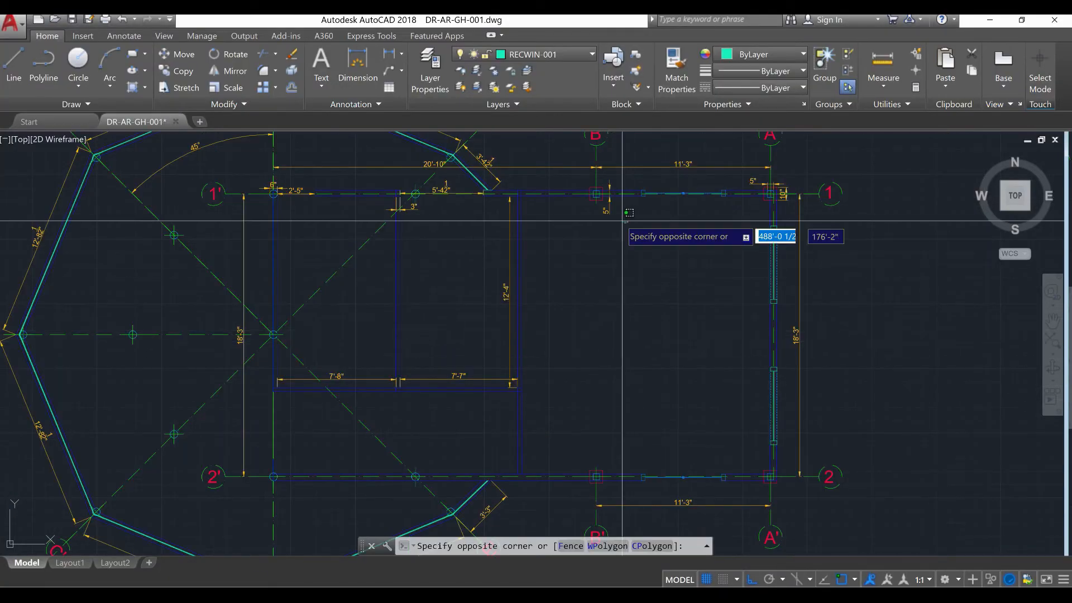
click(614, 220)
mouse_move(634, 285)
middle_down()
mouse_move(563, 255)
mouse_move(501, 271)
middle_up()
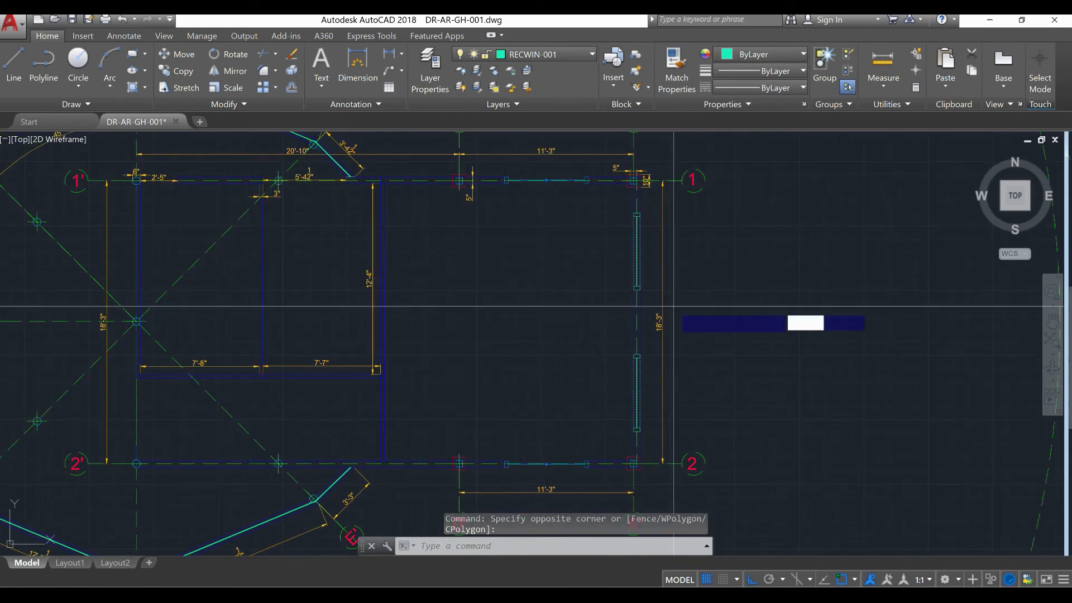
text(h)
key(Return)
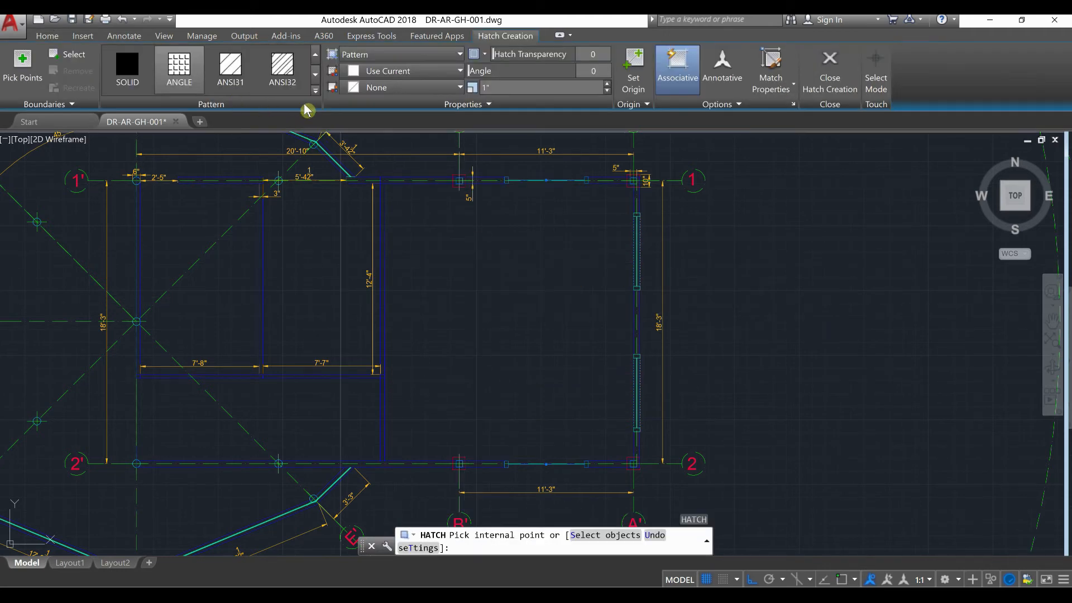
click(315, 90)
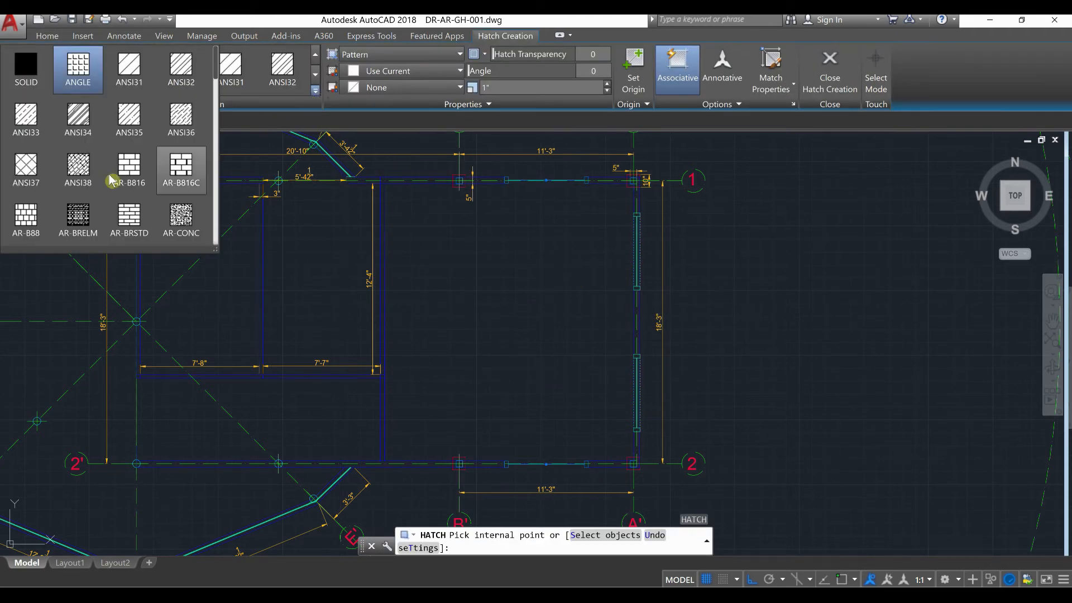
click(34, 191)
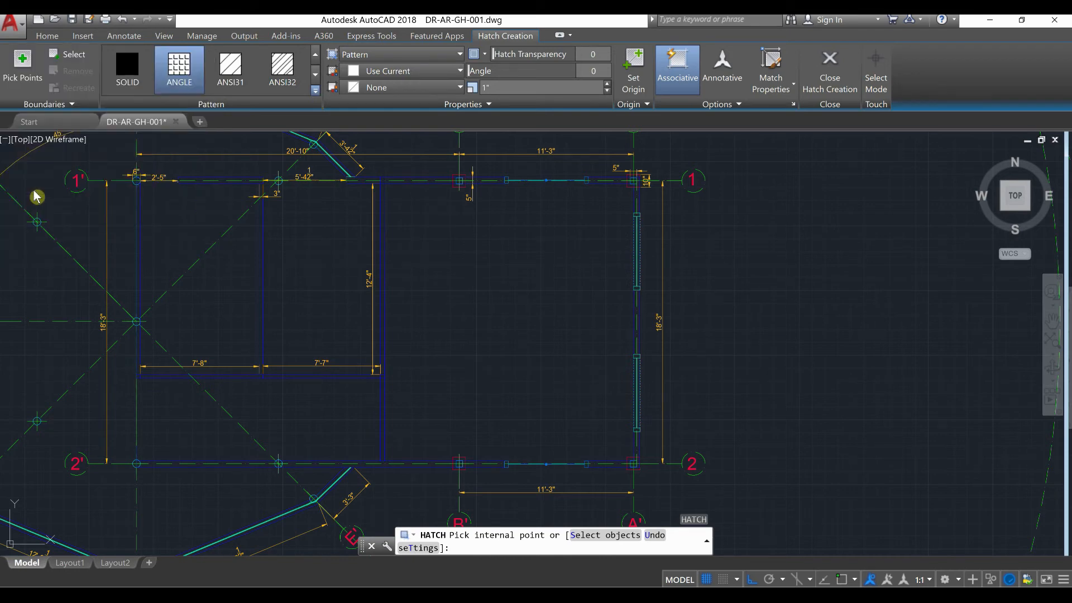
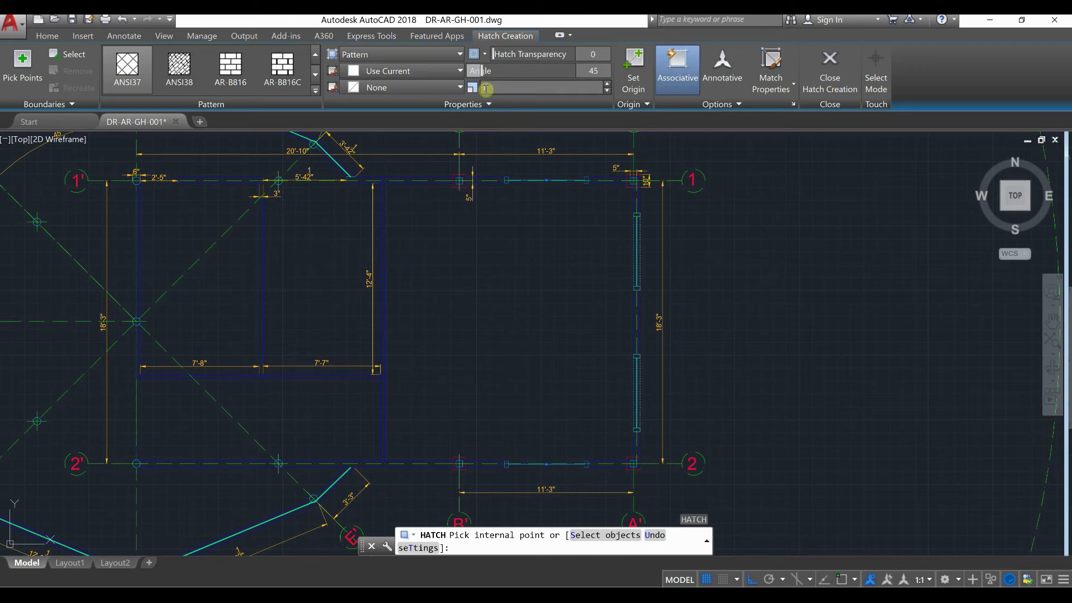
click(480, 89)
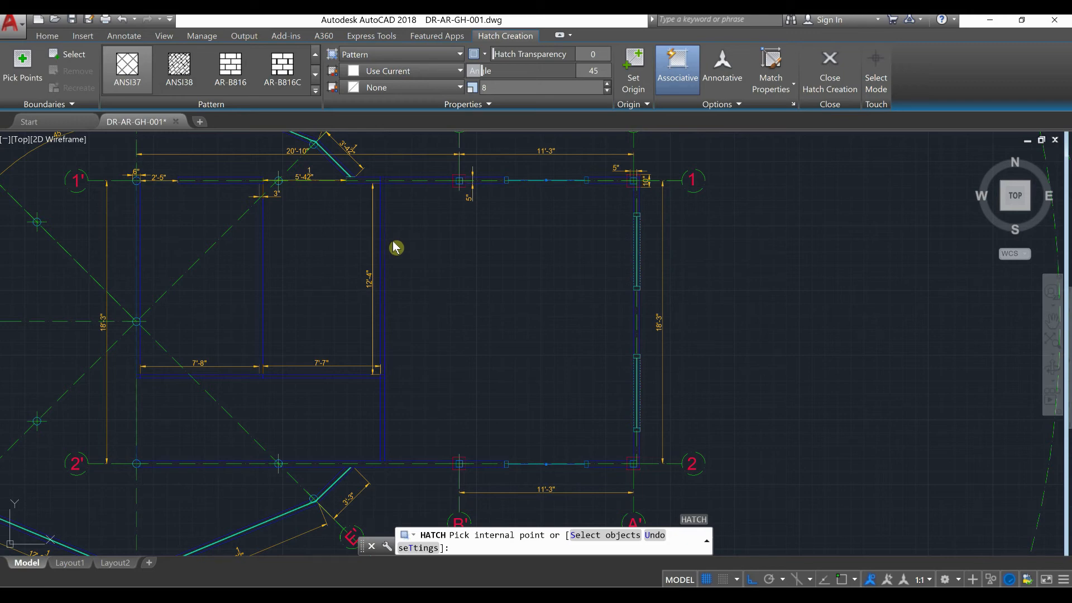
Set the hatch origin at the inner wall corner by the intersection of axes A' and 2.
click(640, 79)
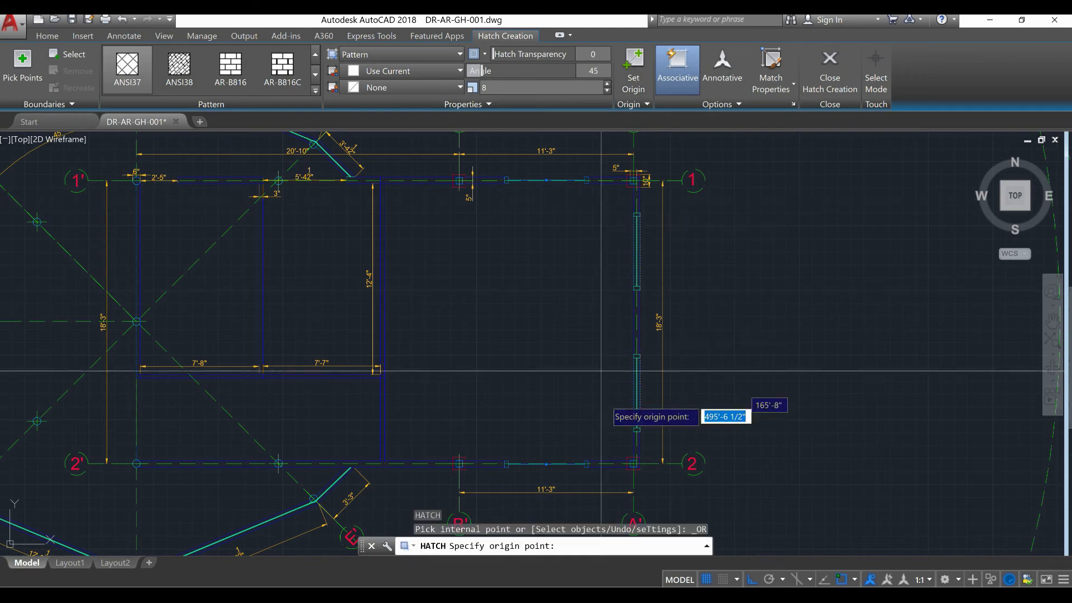
scroll(636, 413, up, 8)
scroll(636, 413, up, 4)
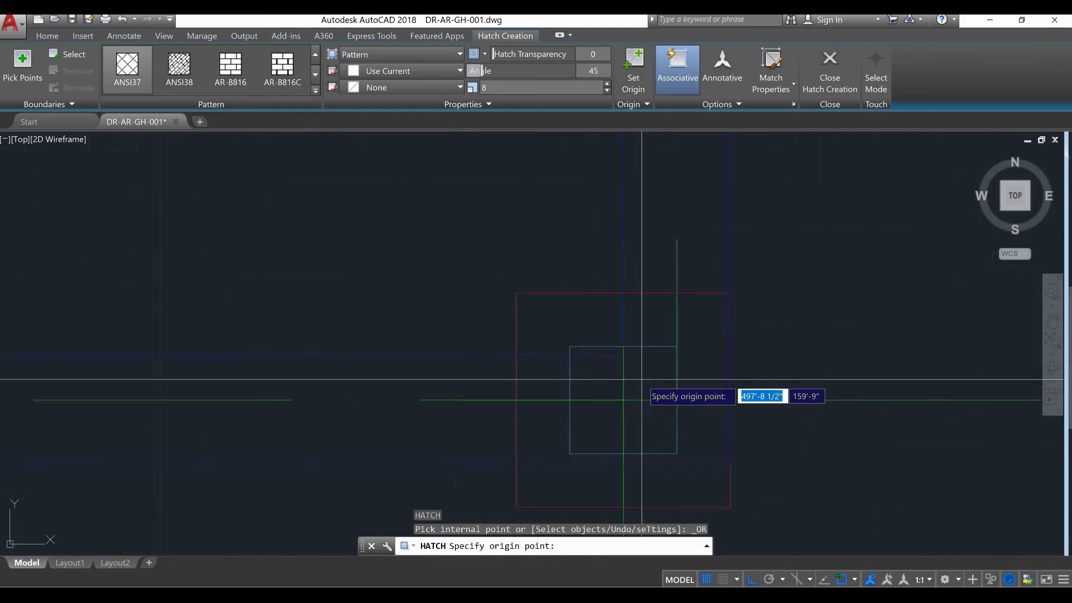
click(623, 357)
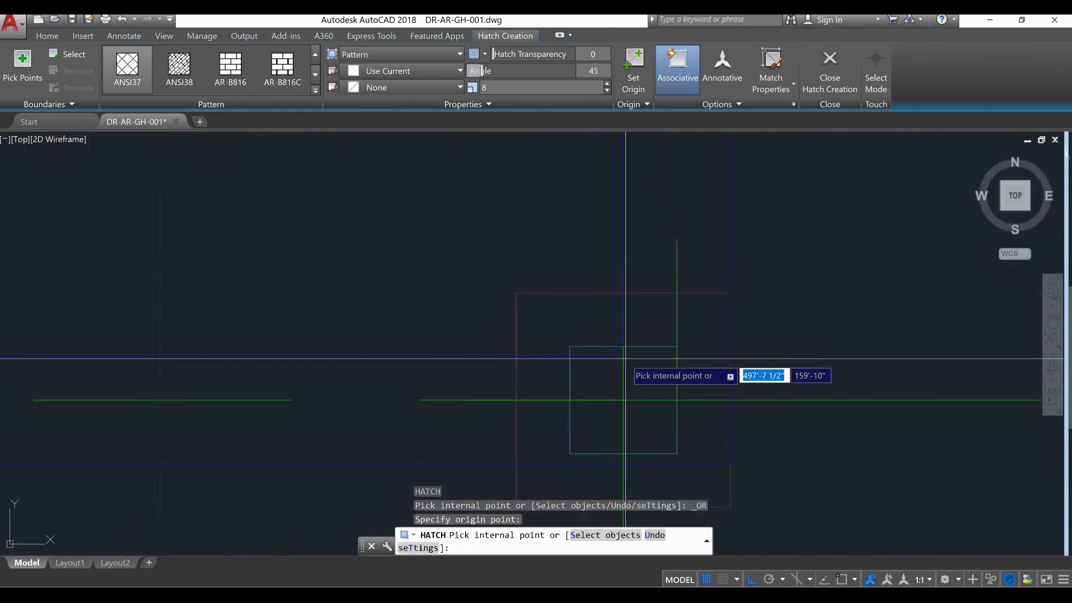
scroll(624, 357, down, 4)
scroll(626, 359, down, 4)
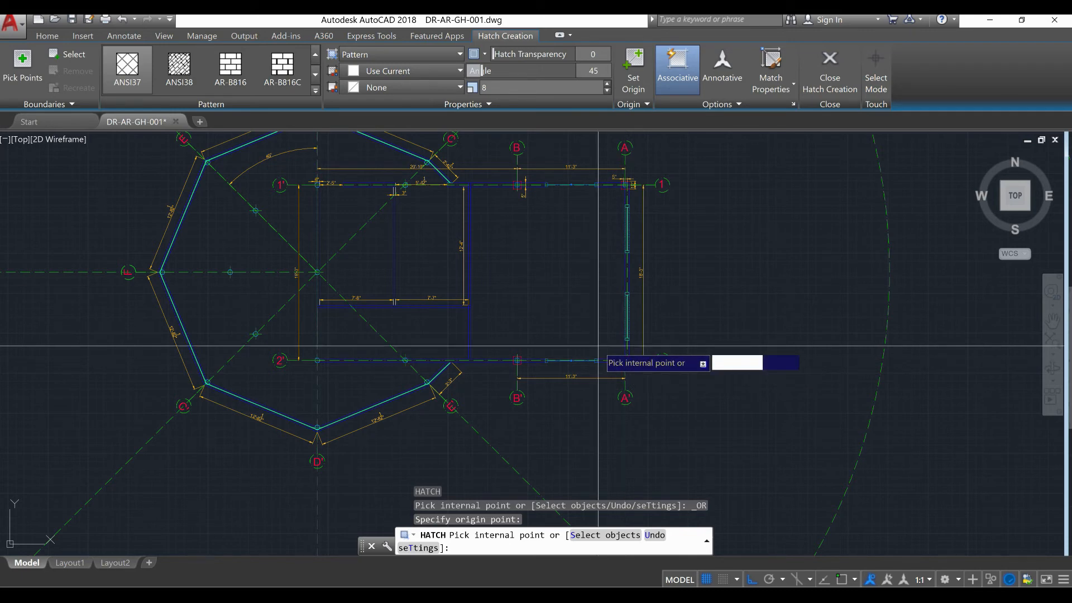
Apply the ceiling tile hatch to the large rectangular room between the long partition and the wall on axis A.
click(533, 260)
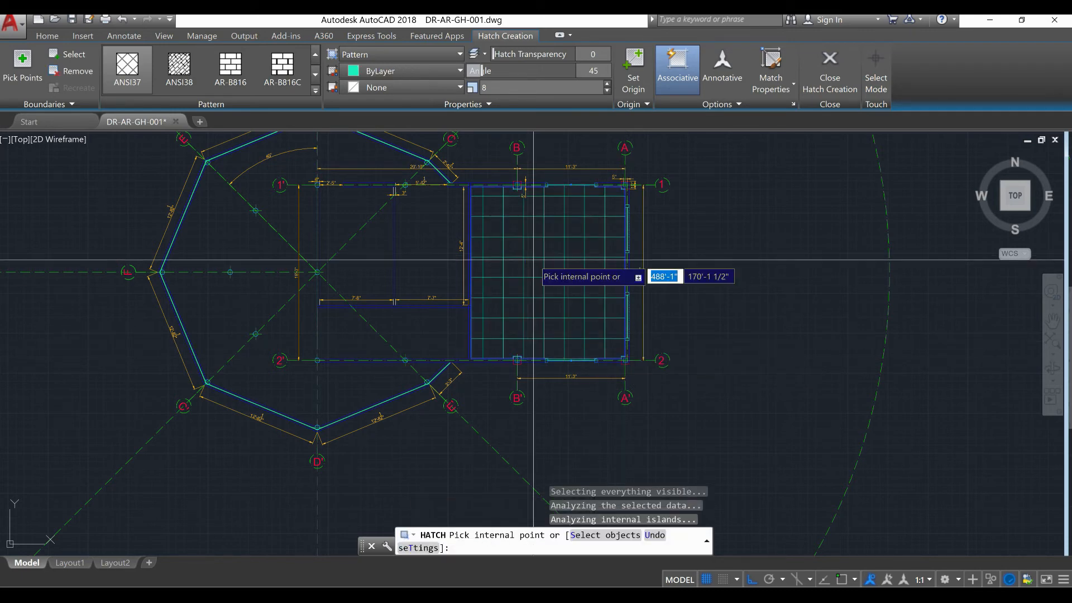
key(Return)
scroll(591, 295, up, 2)
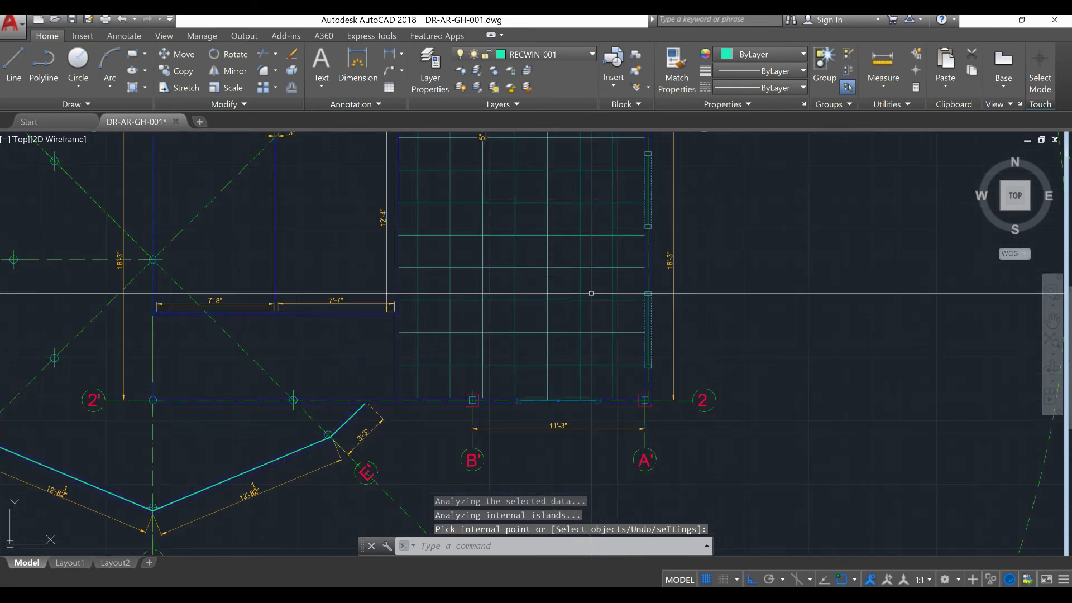
middle_drag(590, 295, 590, 313)
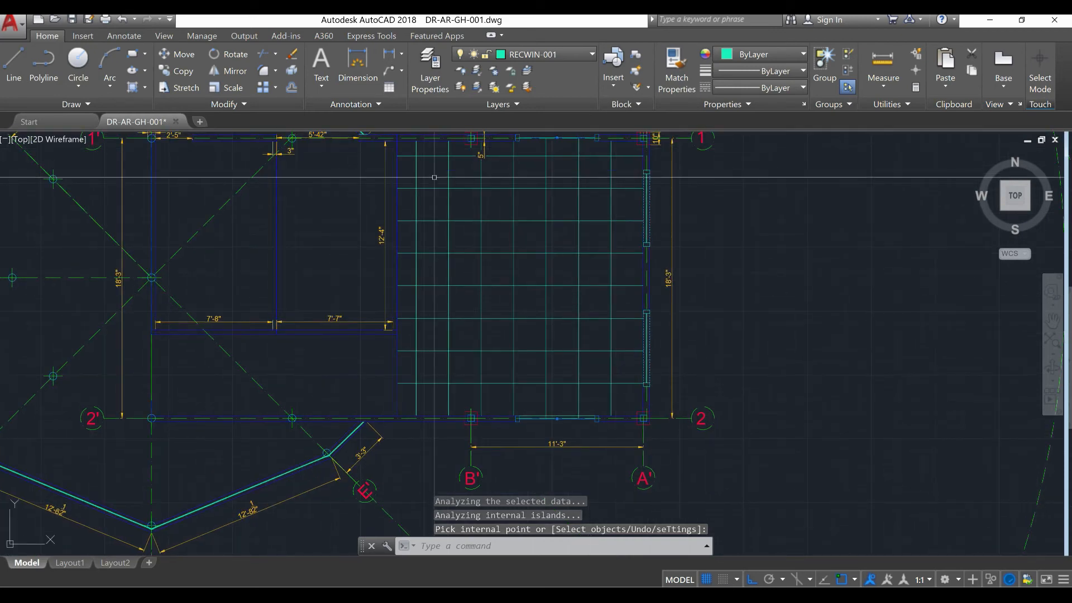
Create a new layer named CT-001 for the ceiling tiles.
text(LATYER)
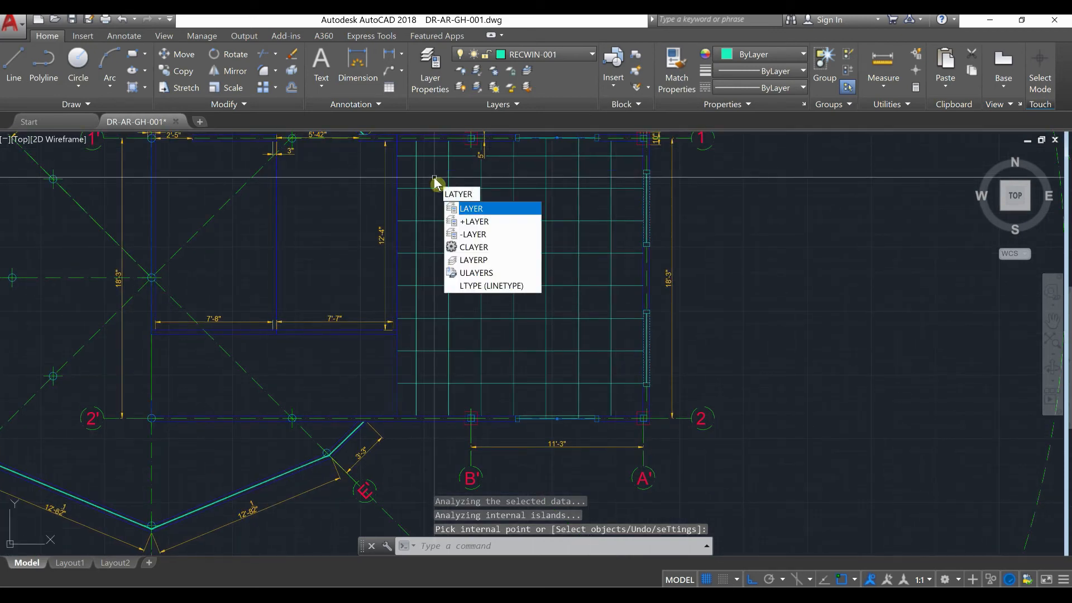
click(468, 210)
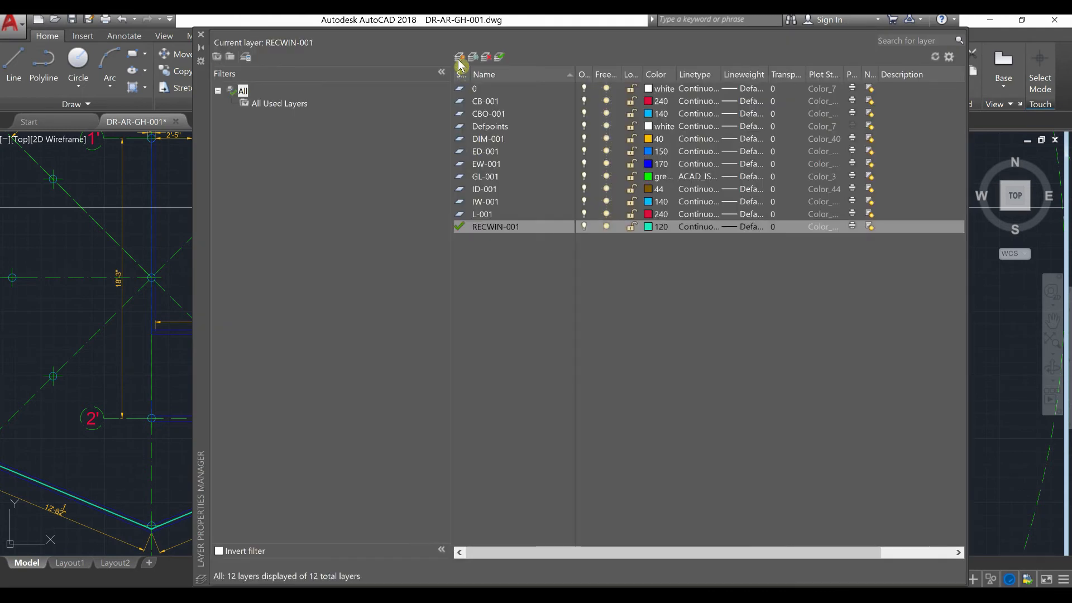
click(458, 59)
text(CT-001)
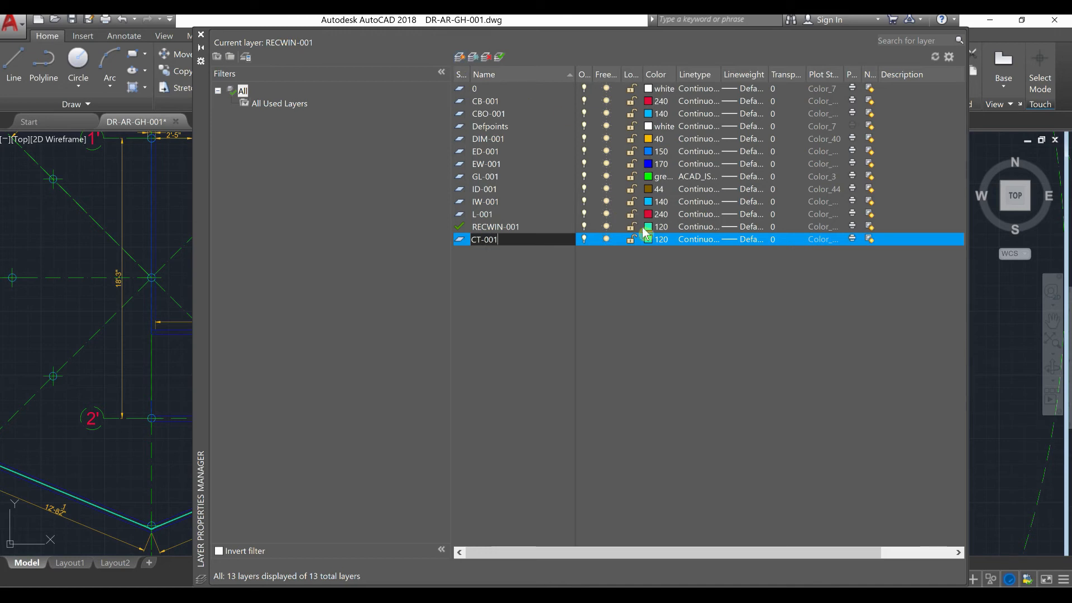
key(Return)
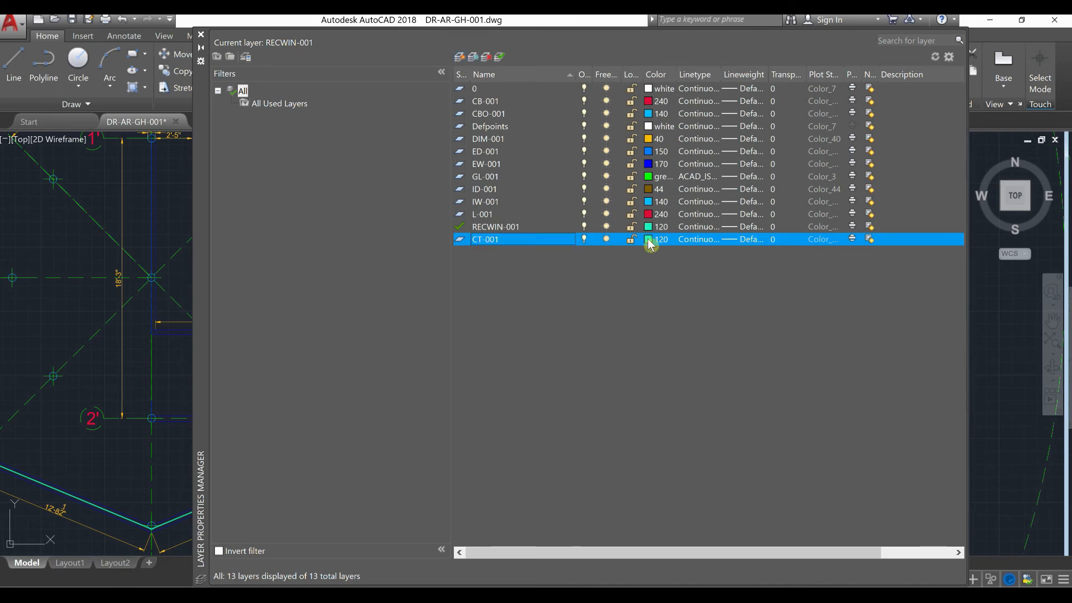
Set the CT-001 layer's color to index 254 and make it the current layer.
click(651, 244)
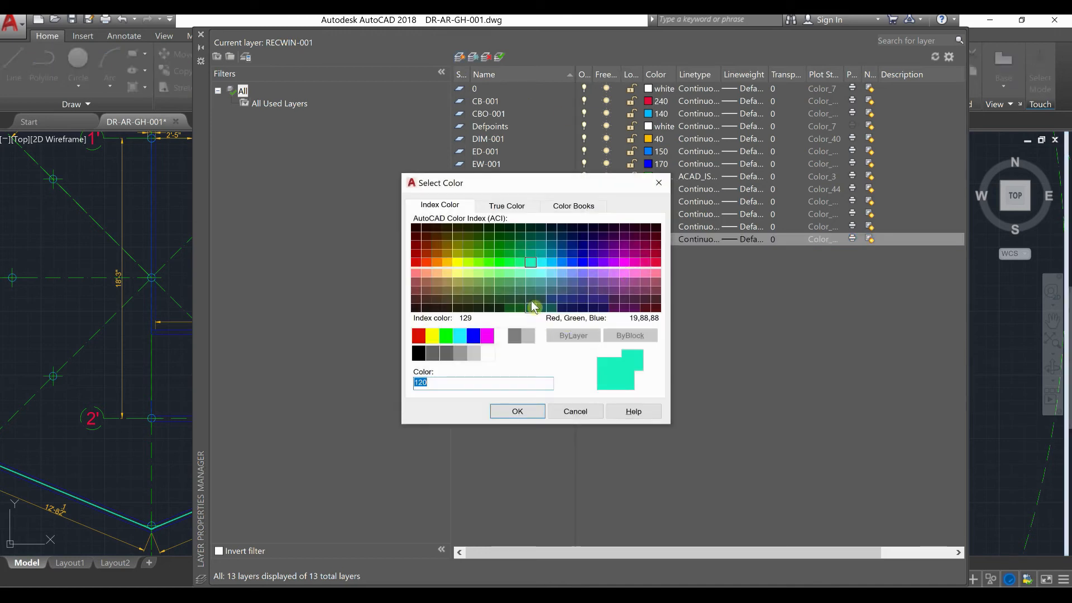
click(549, 241)
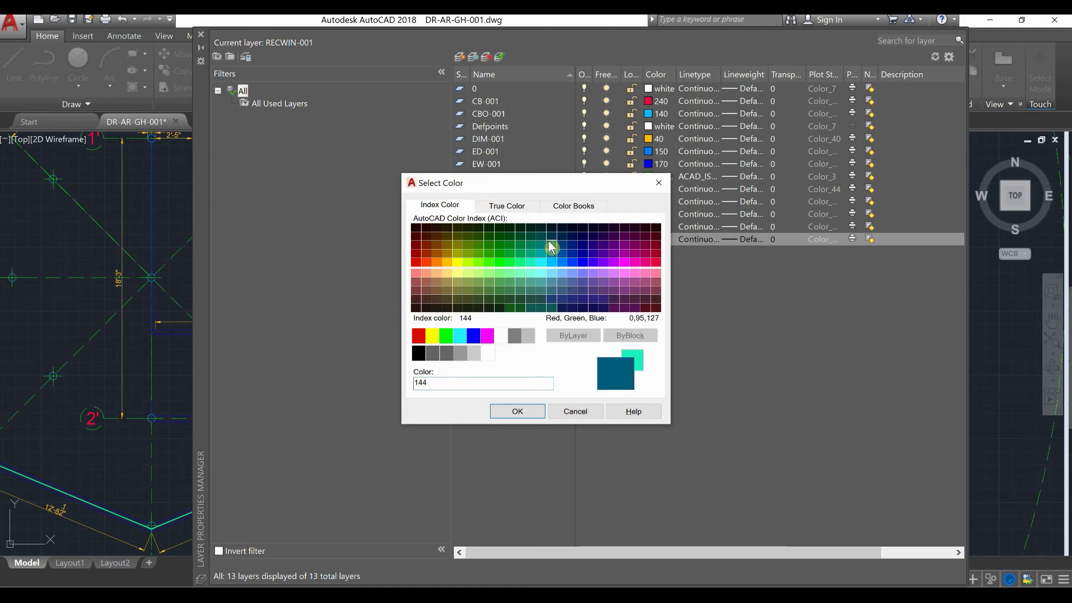
click(550, 237)
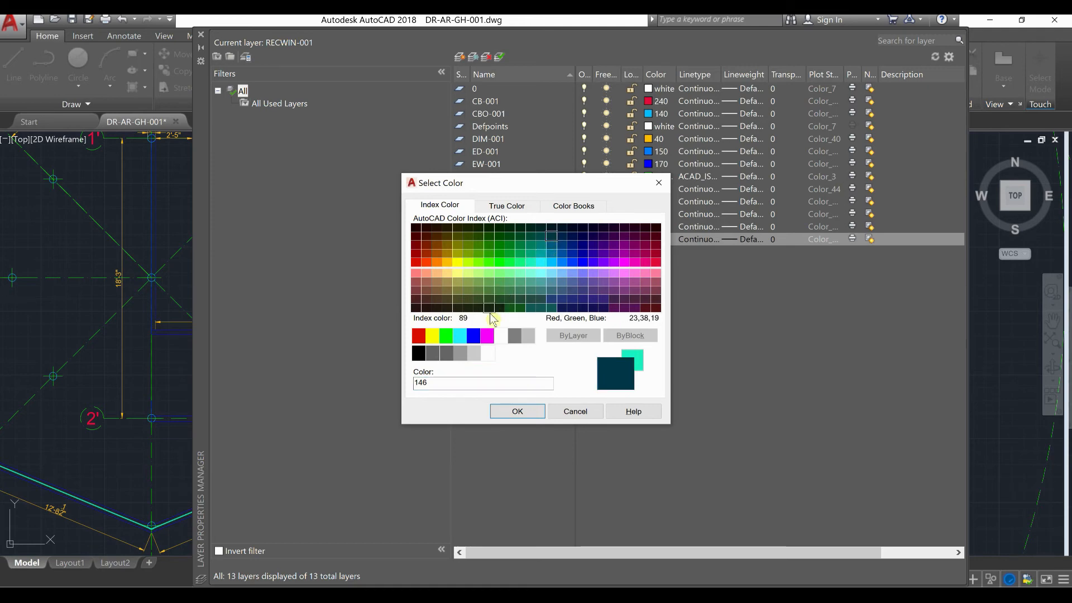
click(472, 356)
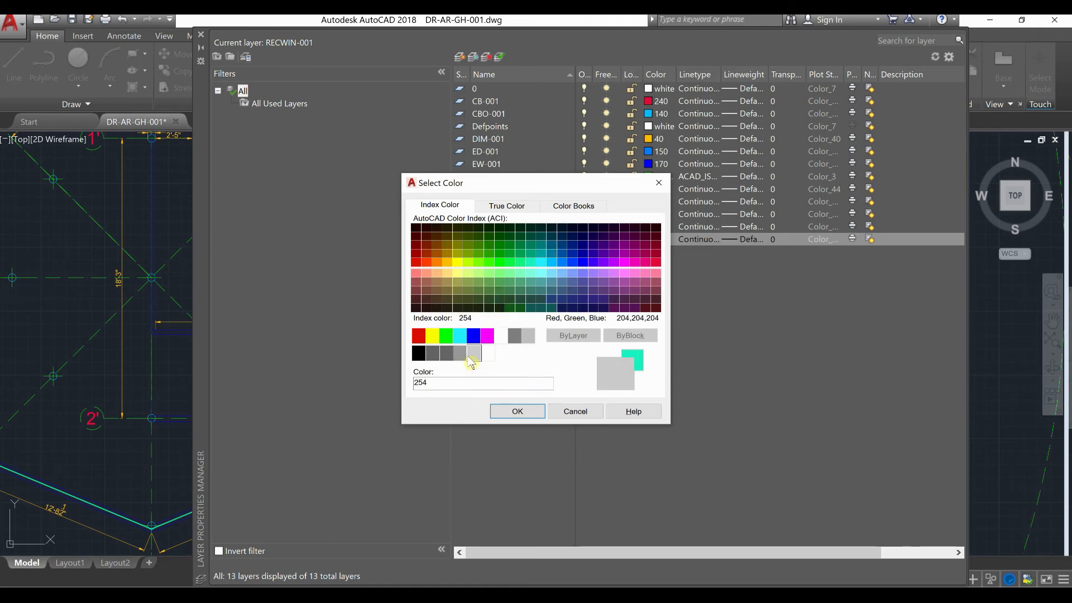
click(516, 412)
click(504, 57)
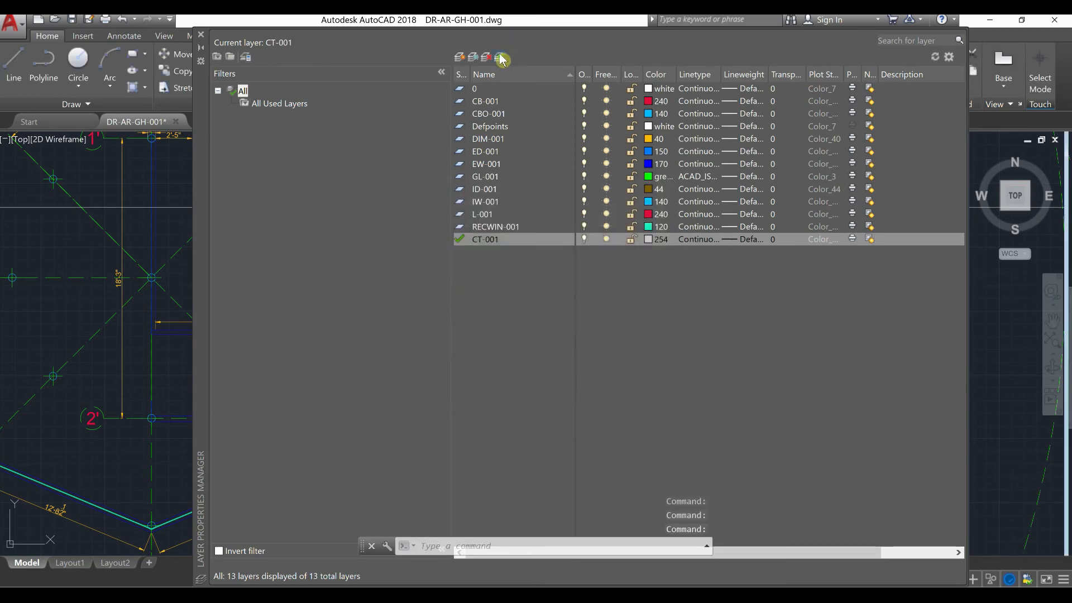
click(201, 34)
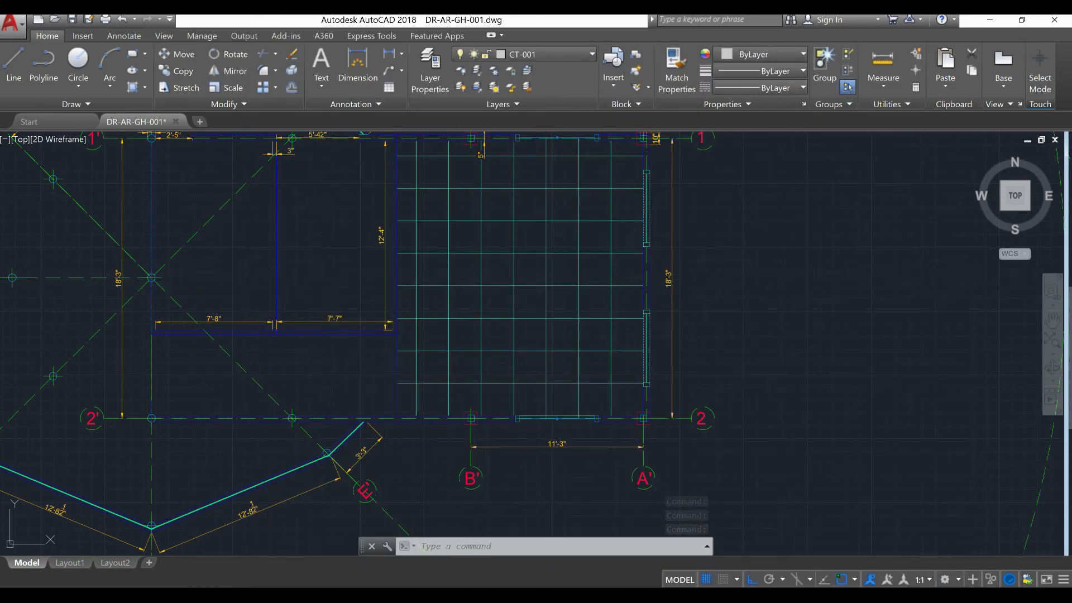
click(558, 274)
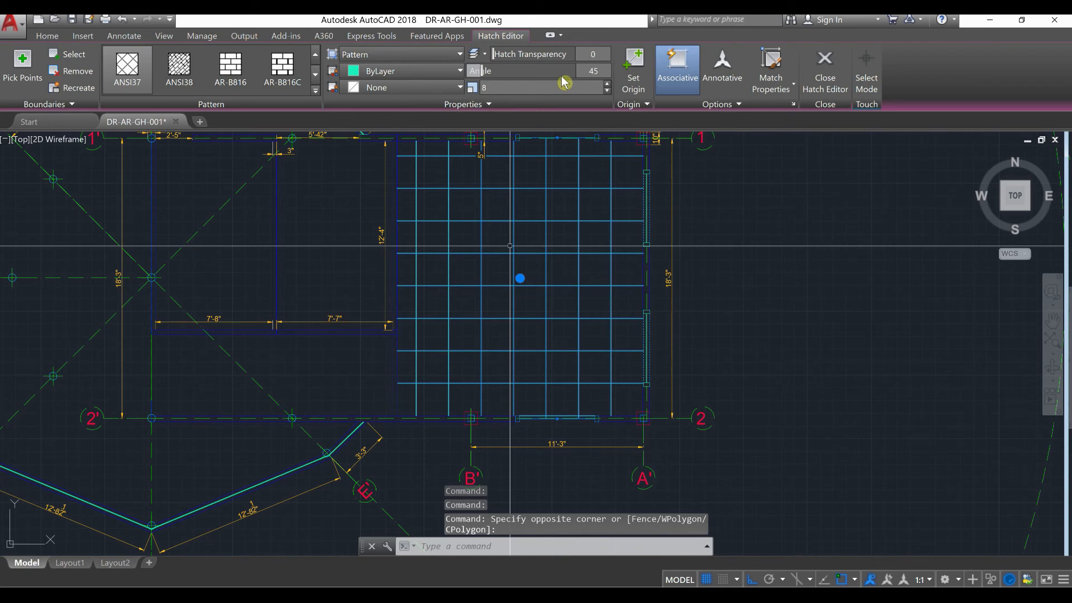
click(426, 72)
click(428, 90)
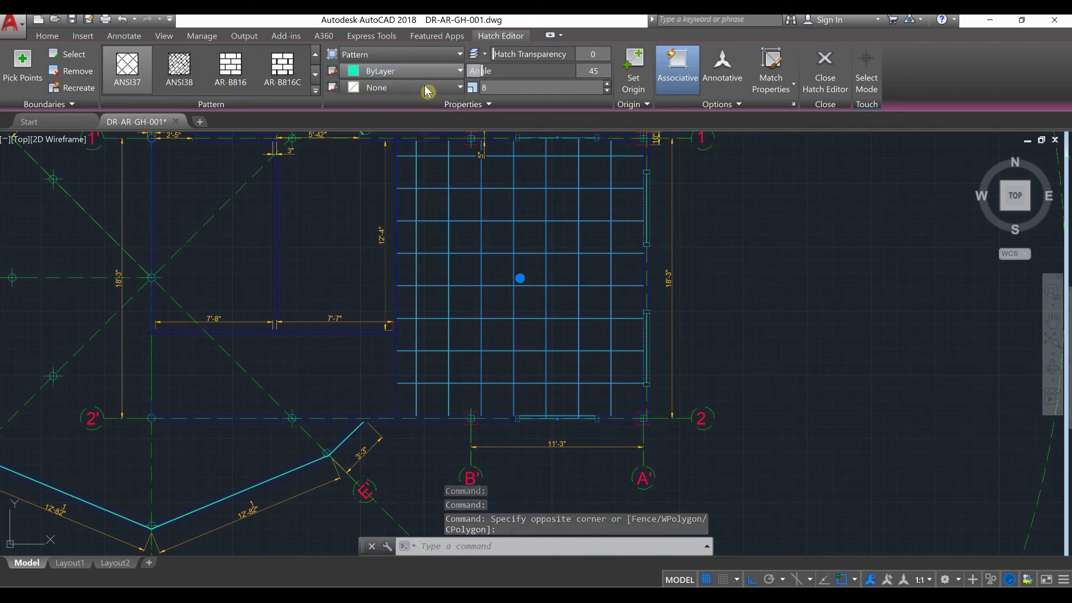
key(Escape)
key(Escape)
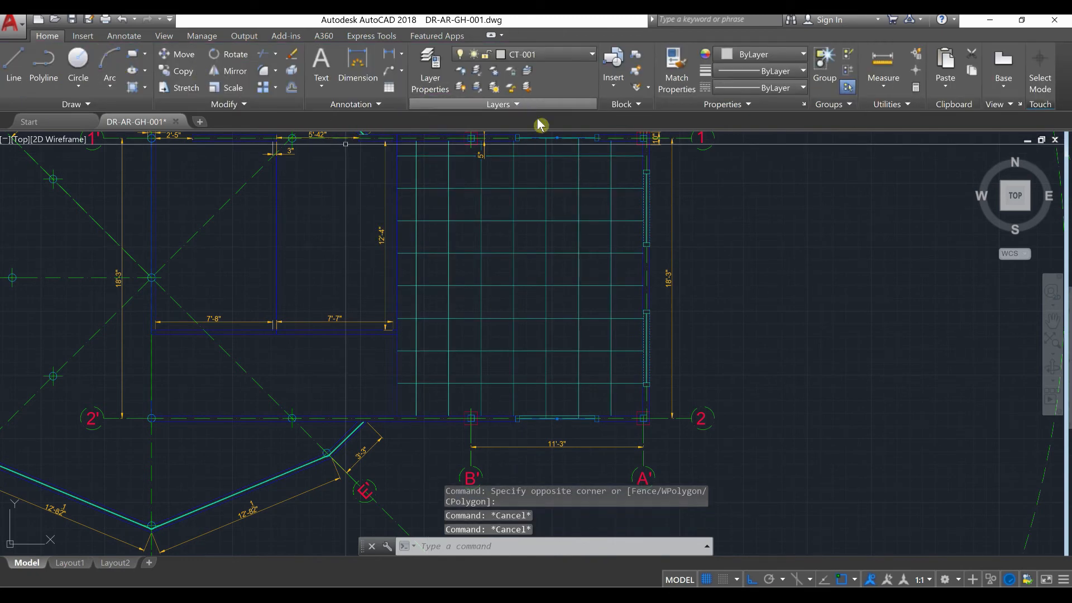
Move the ceiling tile hatch in the large rectangular room to the CT-001 layer.
click(547, 192)
click(534, 167)
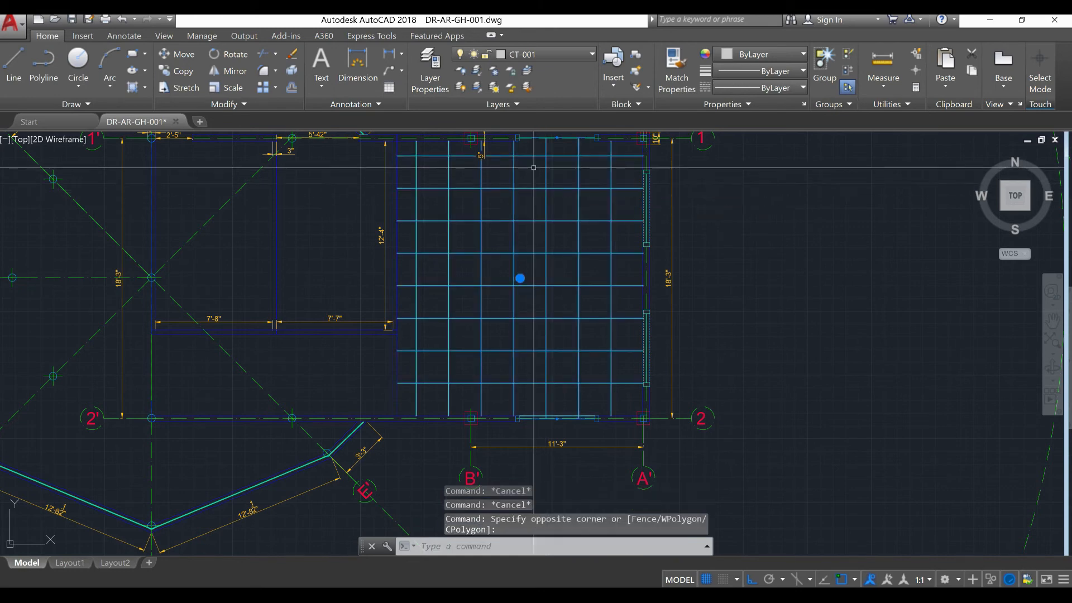
click(47, 35)
click(571, 54)
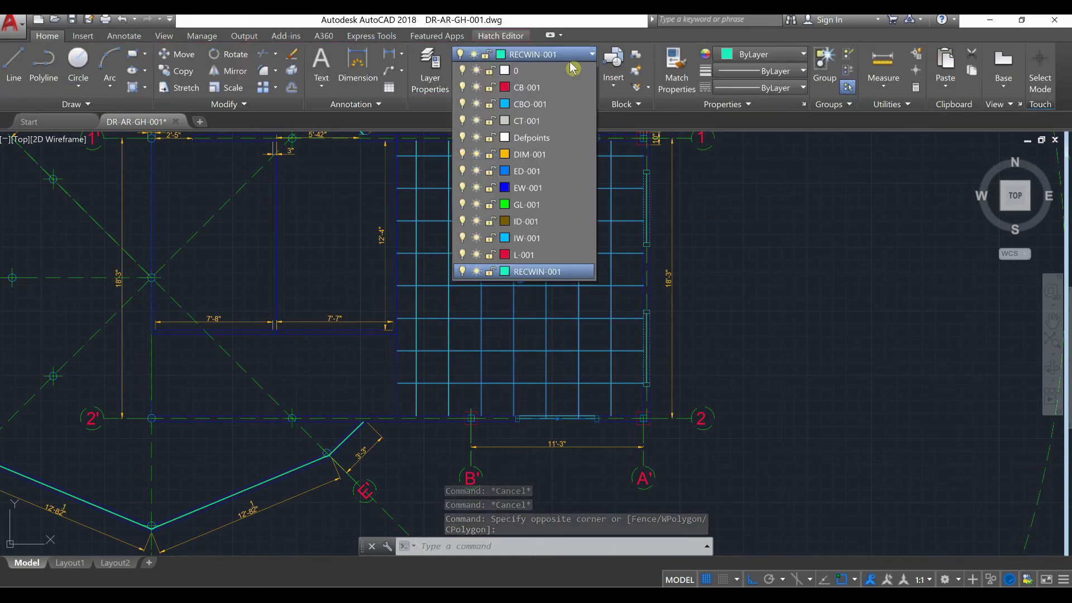
click(558, 121)
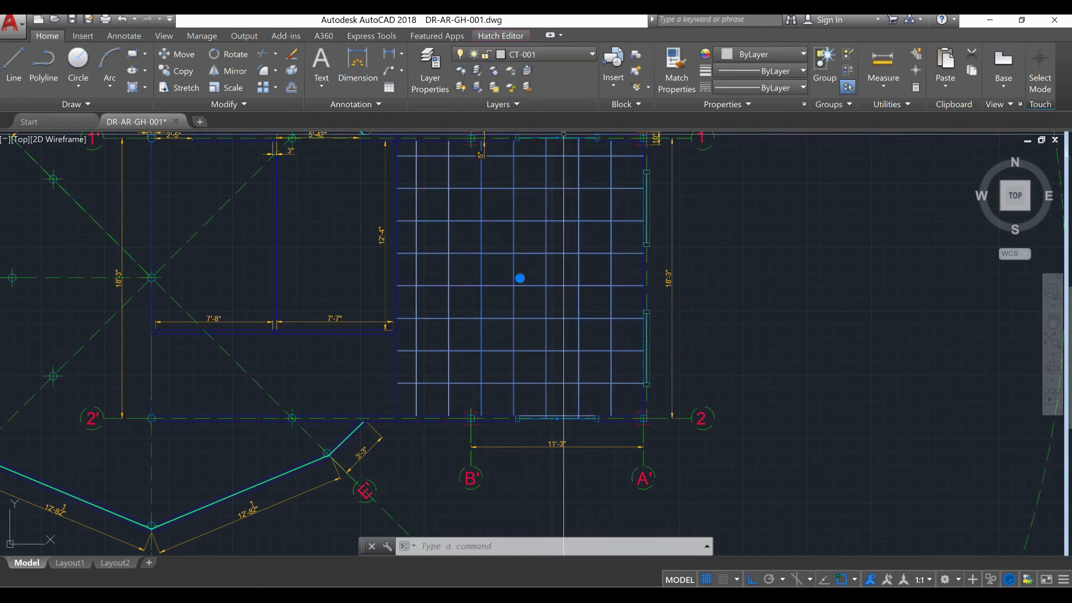
key(Escape)
Measure the width of one ceiling tile in the hatch near the window on axis 1.
scroll(591, 354, down, 6)
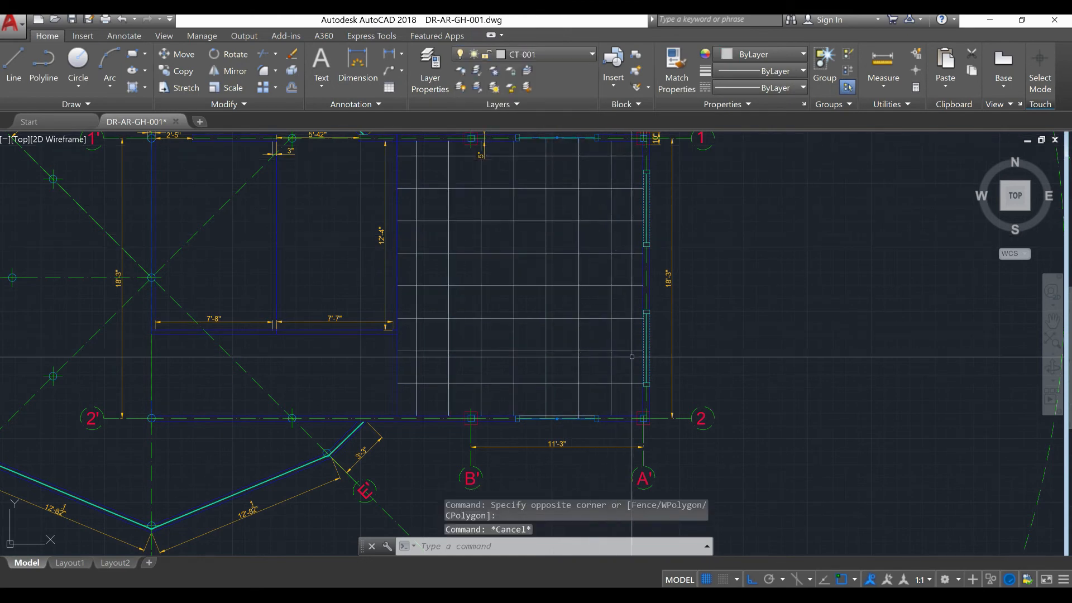
scroll(649, 374, up, 4)
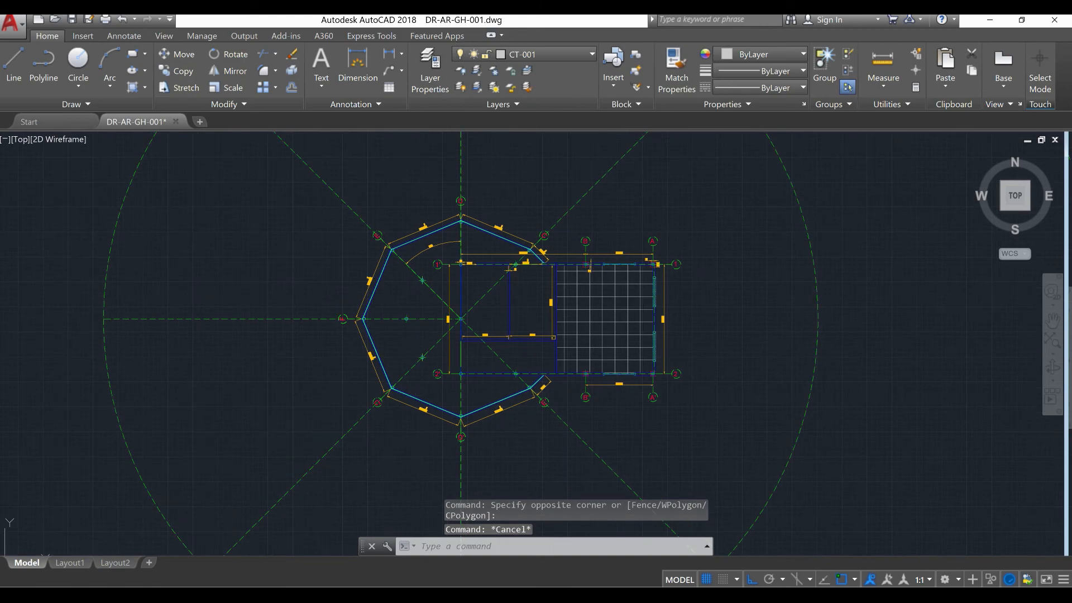
middle_drag(564, 297, 564, 350)
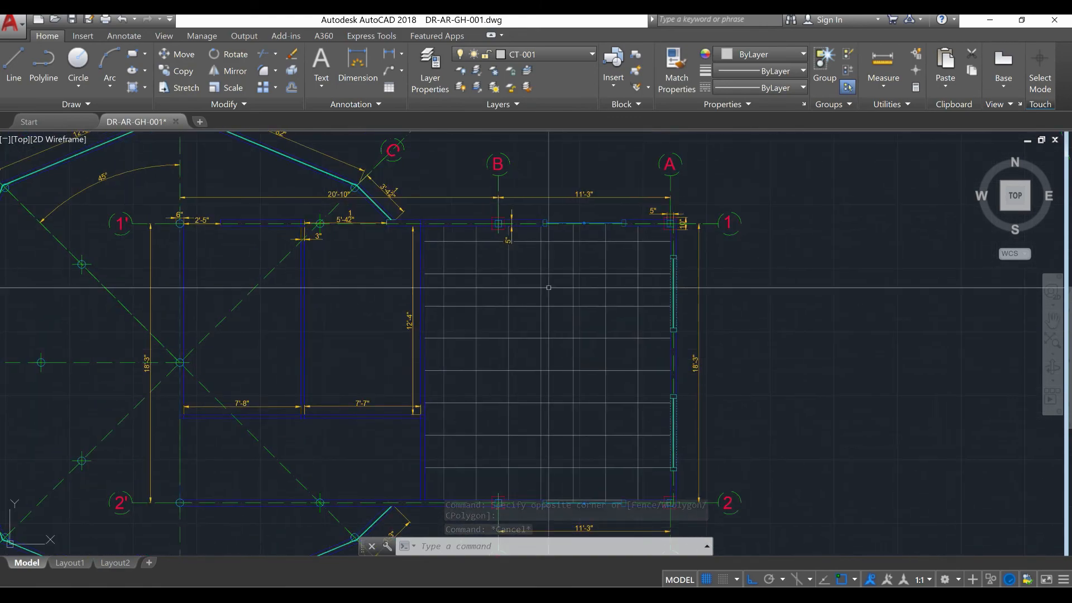
scroll(513, 215, up, 4)
middle_drag(552, 326, 491, 378)
scroll(518, 298, up, 1)
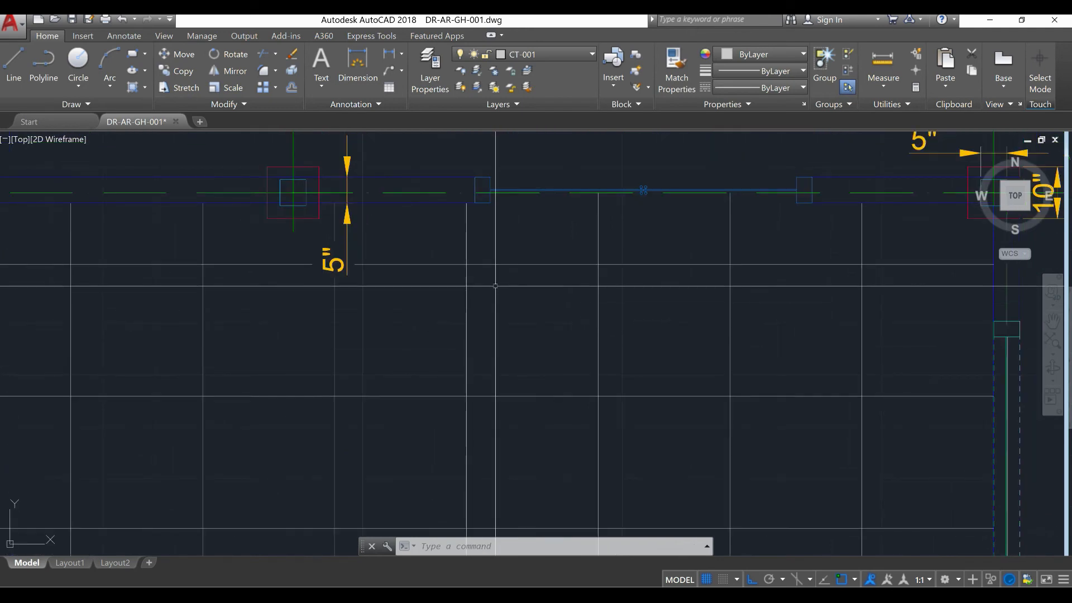
text(dist)
middle_drag(500, 294, 429, 294)
key(Return)
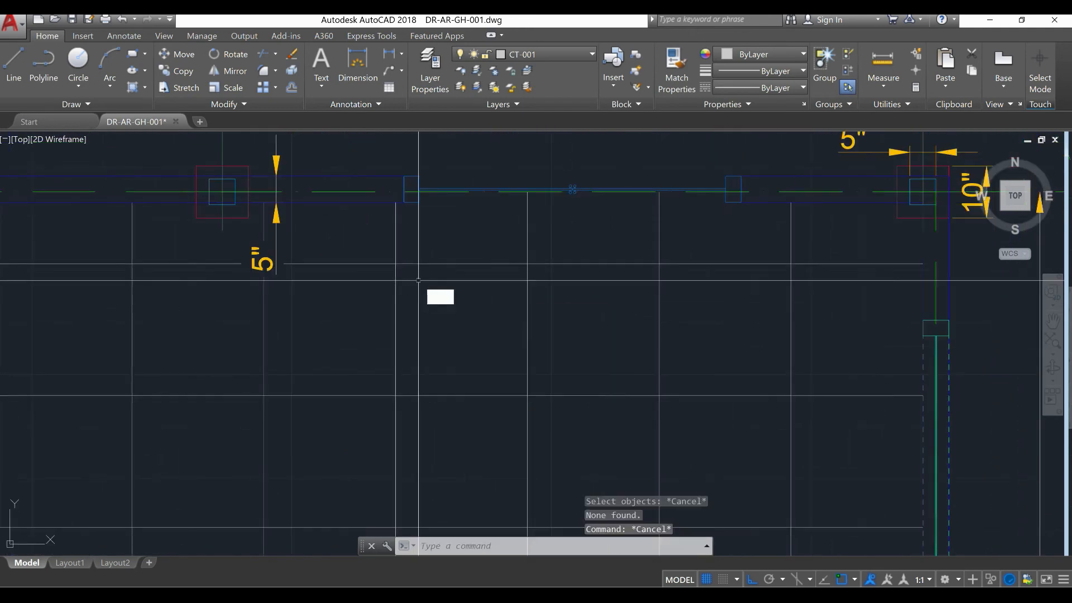
click(395, 264)
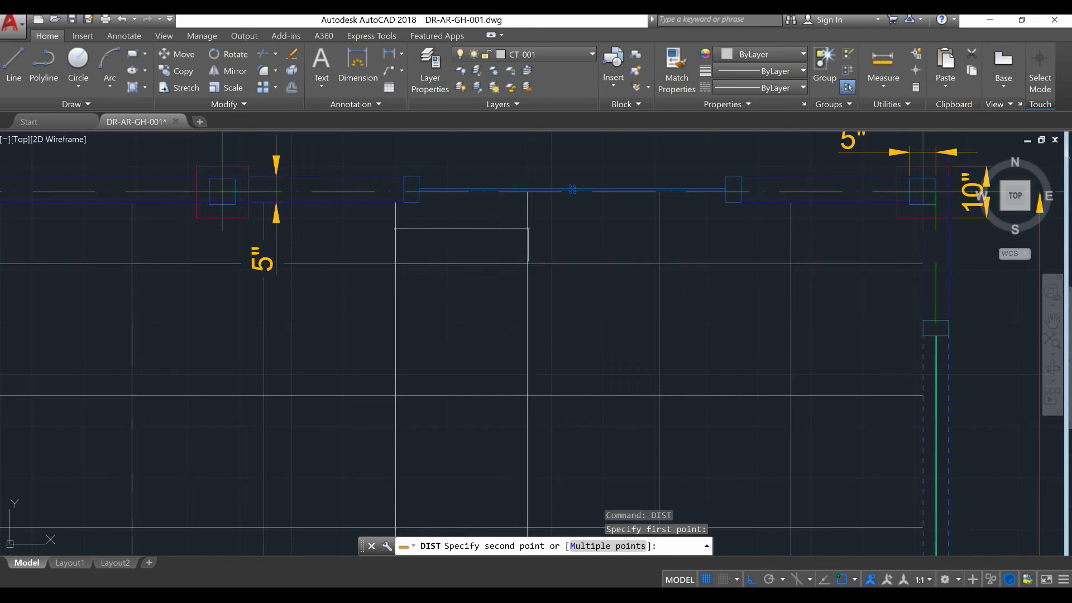
key(Escape)
Set the scale of the ceiling tile hatch to 7.6.
click(509, 272)
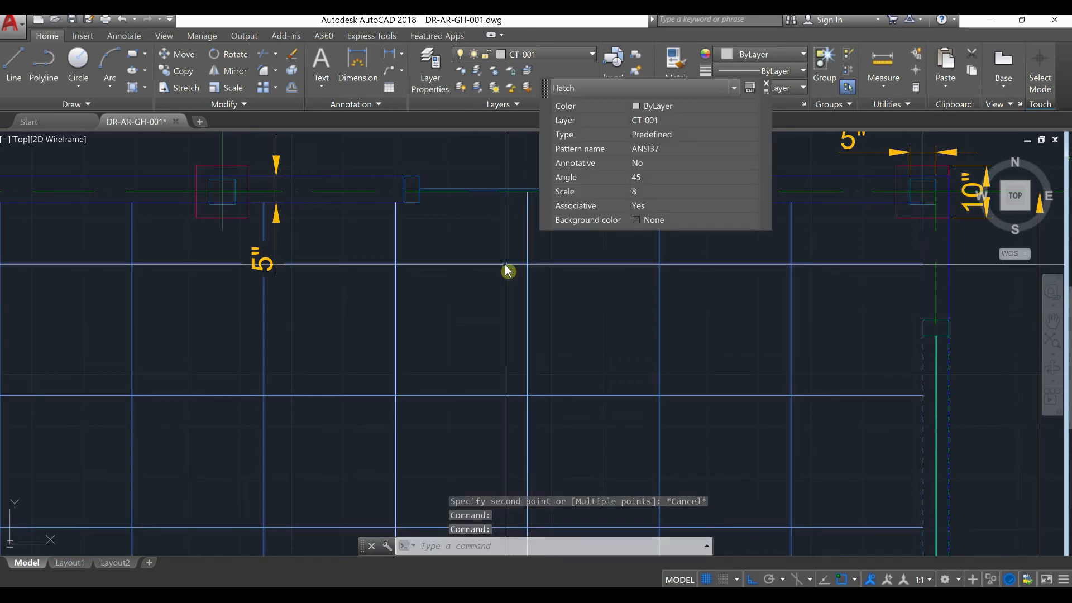
click(650, 193)
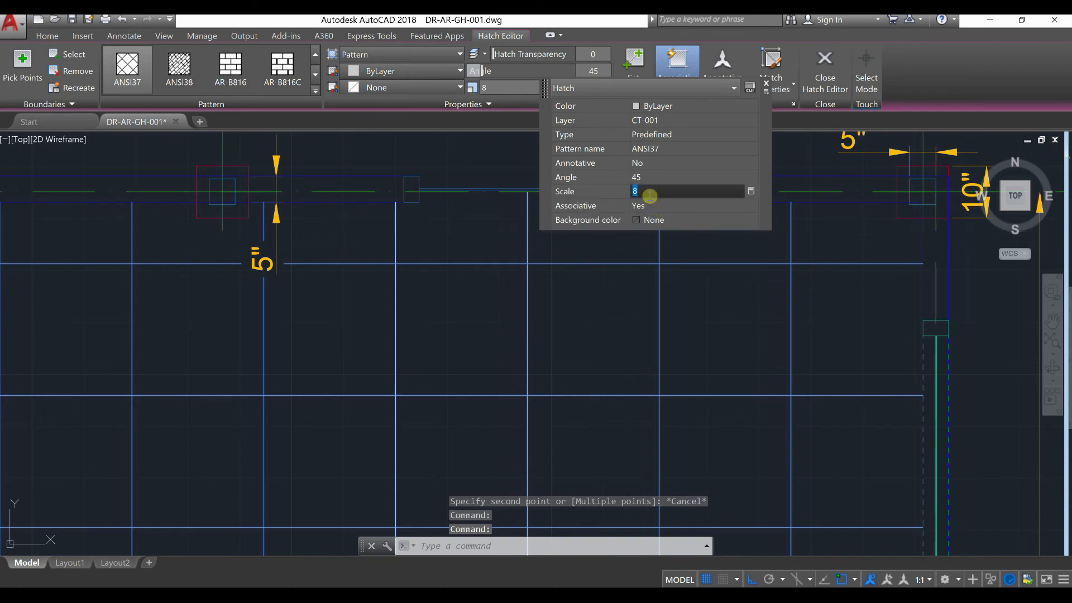
text(7.6)
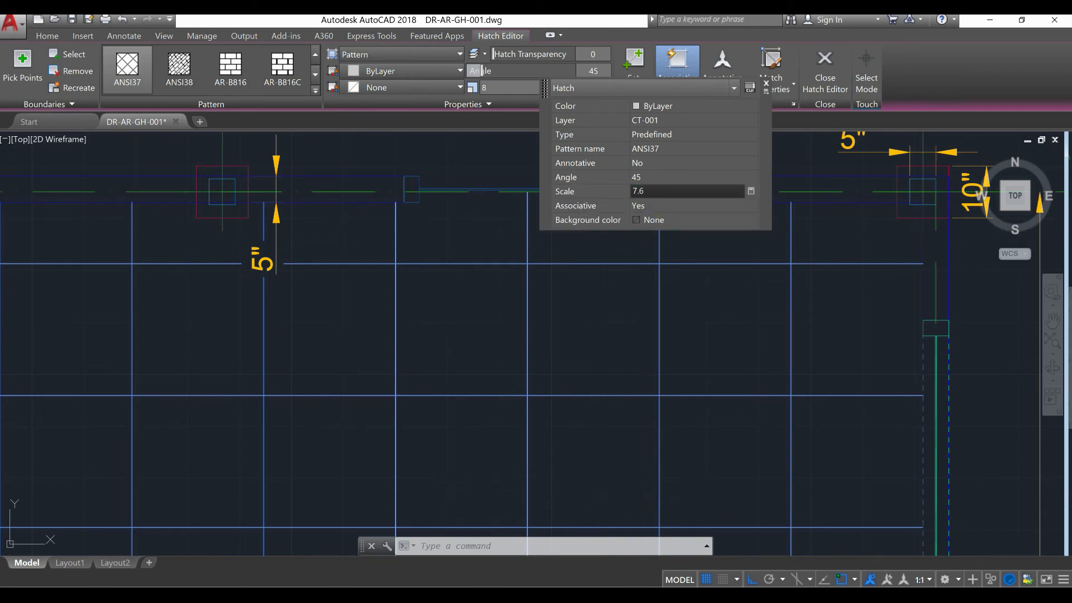
key(Return)
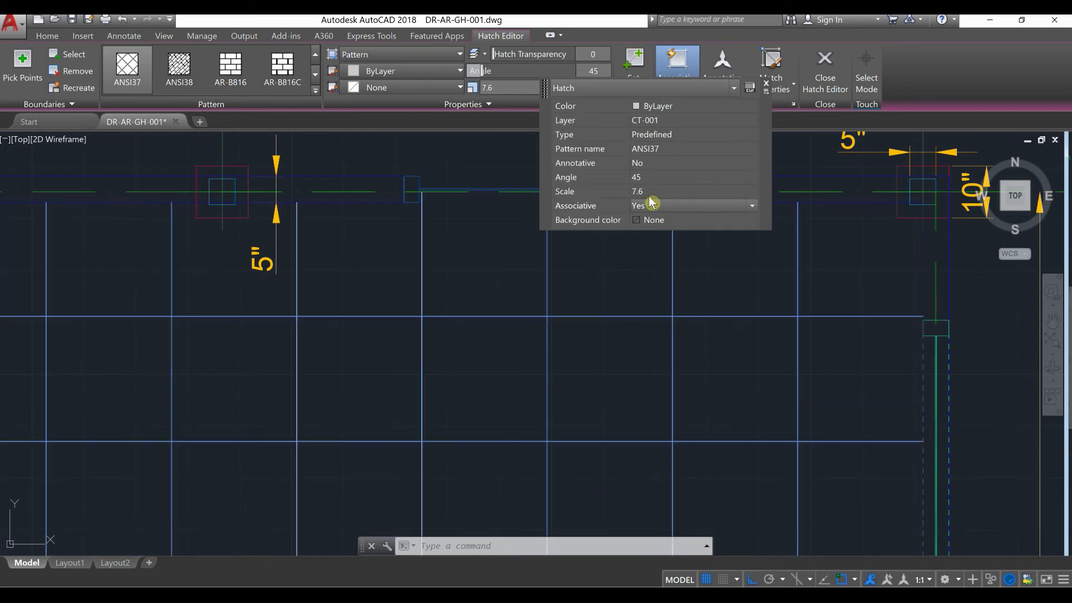
key(Escape)
Measure the tile width again between two neighbouring vertical lines of the rescaled hatch.
text(dist)
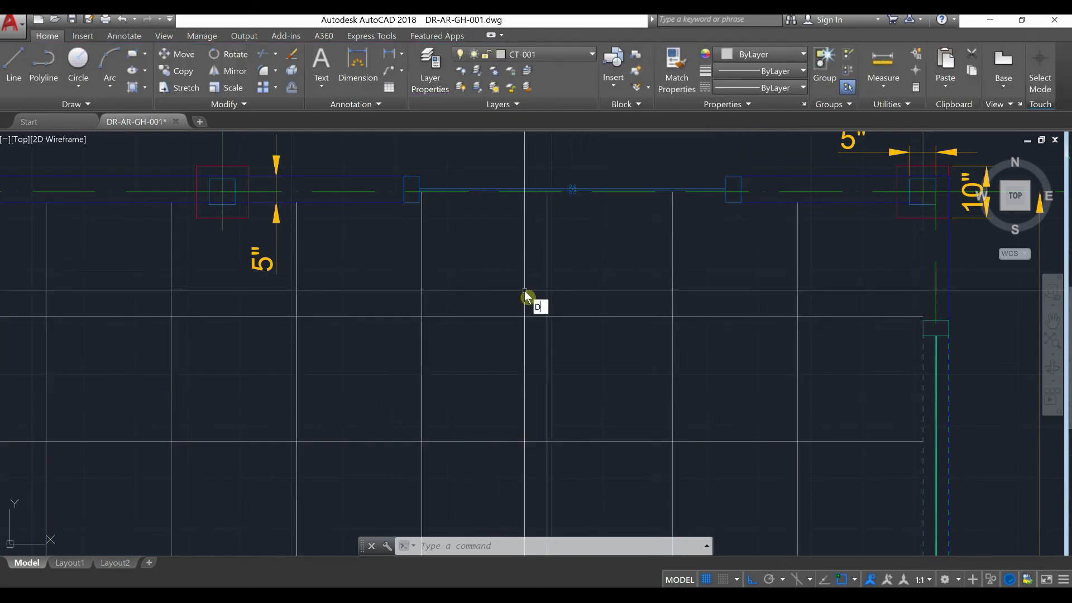
key(Return)
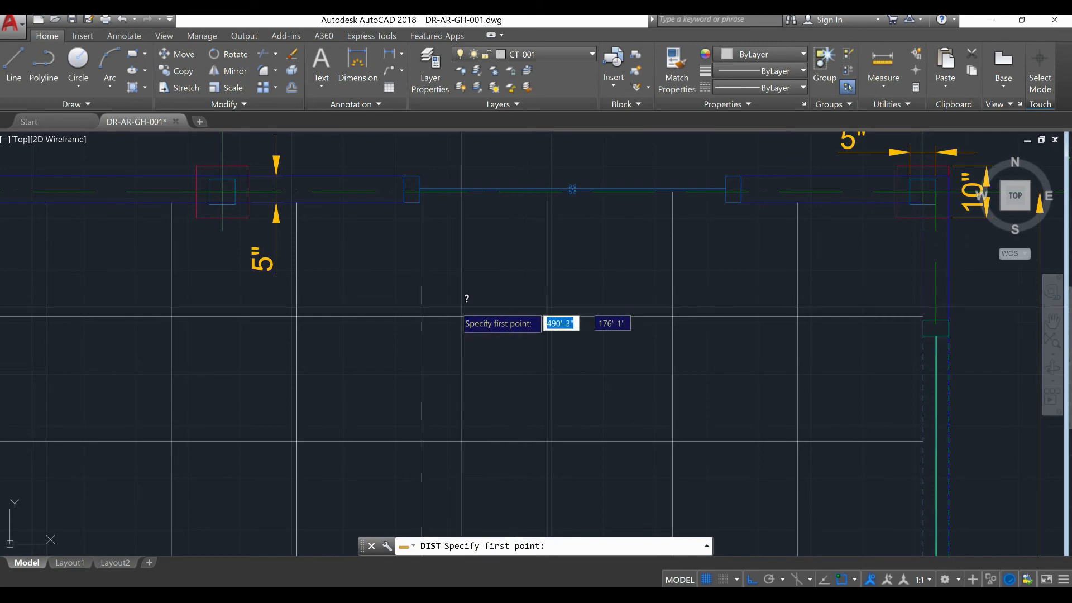
click(421, 316)
click(551, 305)
Examine the unhatched partitioned rooms beside the tiled room and the wall corner at axis 1'.
scroll(474, 305, down, 4)
scroll(502, 305, down, 3)
scroll(469, 304, up, 7)
scroll(512, 300, down, 4)
scroll(494, 300, up, 6)
scroll(481, 300, down, 2)
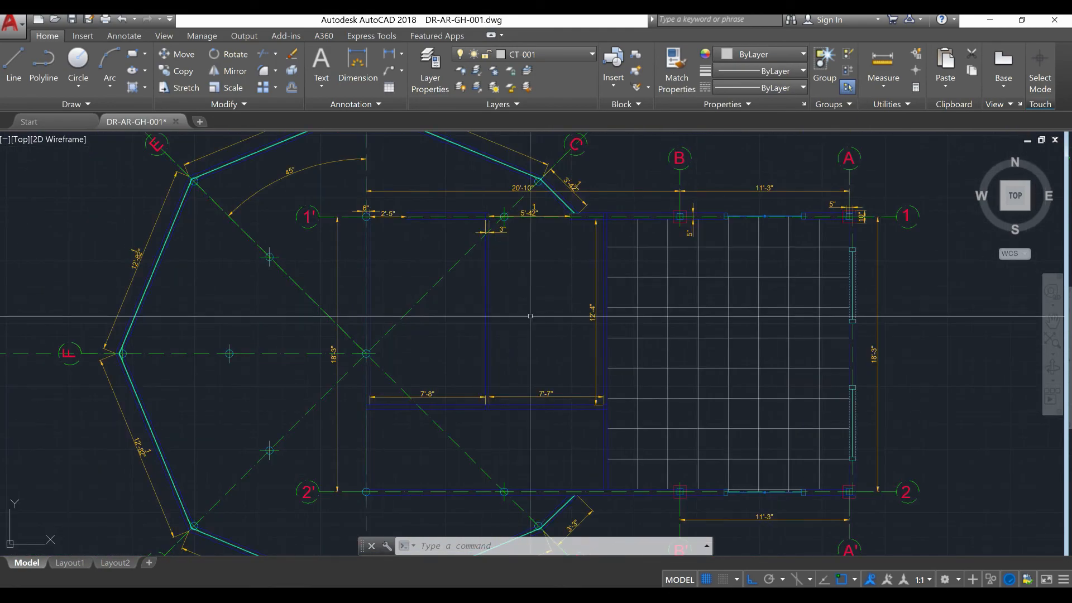
scroll(411, 339, down, 3)
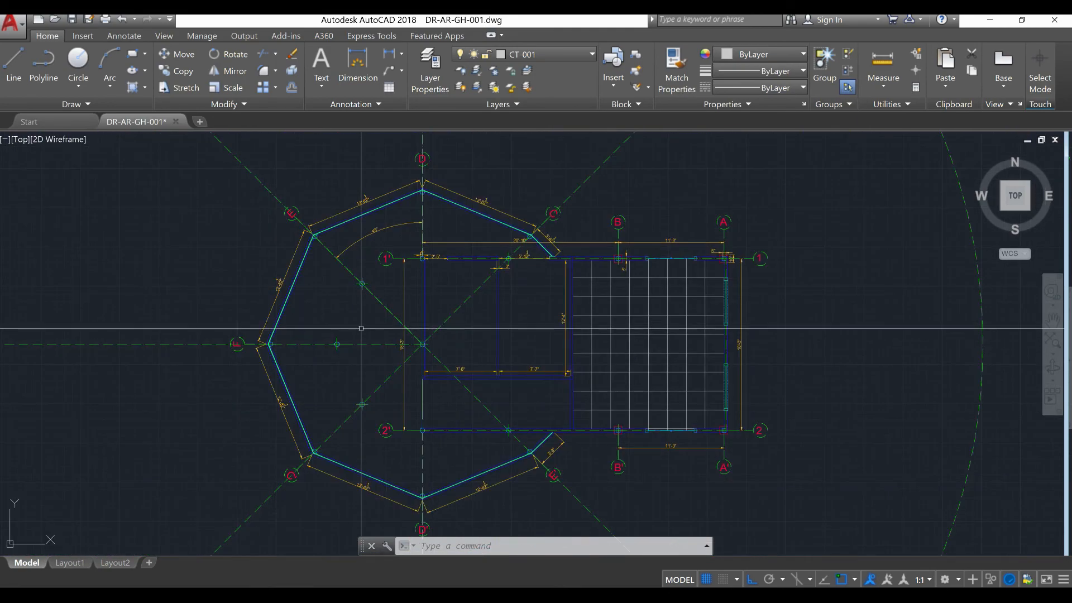
scroll(364, 318, up, 4)
middle_drag(399, 313, 360, 321)
middle_drag(664, 335, 583, 321)
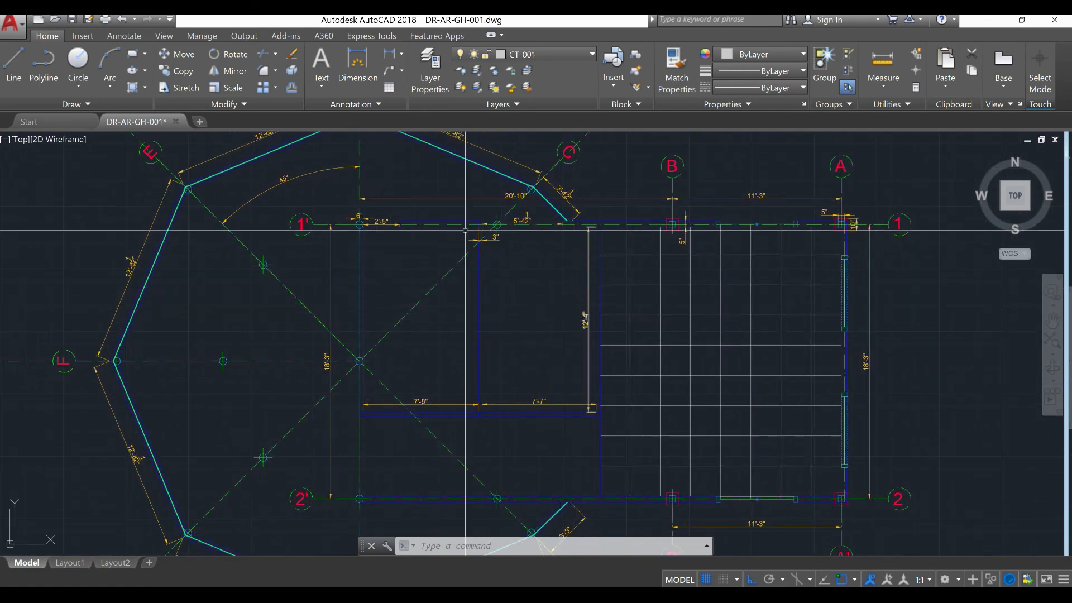
scroll(468, 228, up, 2)
scroll(462, 291, down, 2)
middle_drag(460, 336, 488, 315)
middle_click(471, 342)
click(484, 314)
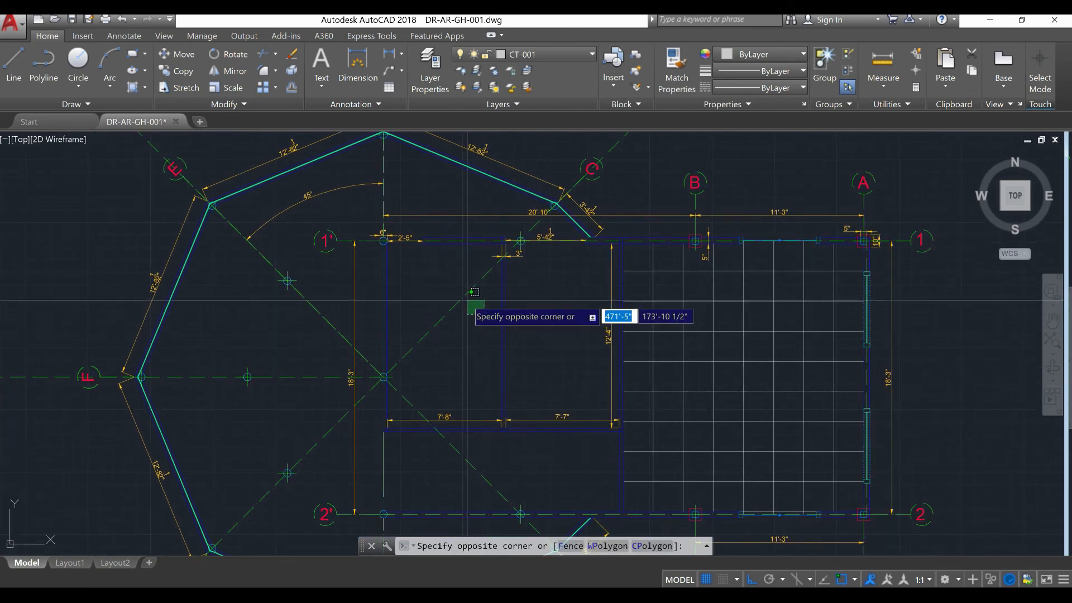
click(480, 329)
mouse_move(480, 329)
middle_down()
mouse_move(469, 428)
mouse_move(474, 351)
mouse_move(529, 248)
middle_up()
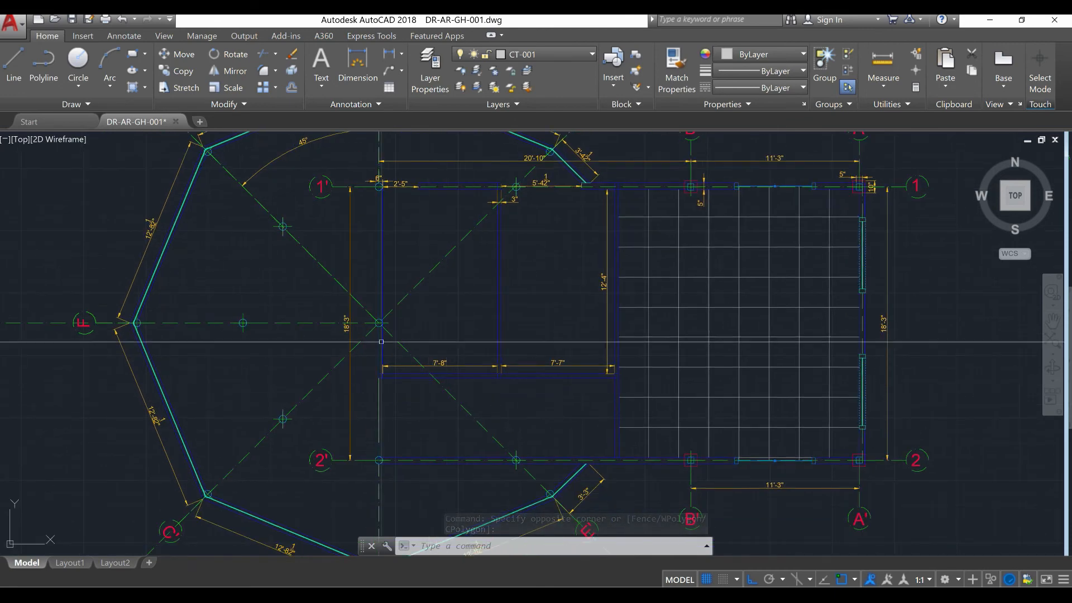
middle_drag(380, 356, 374, 417)
scroll(377, 253, up, 6)
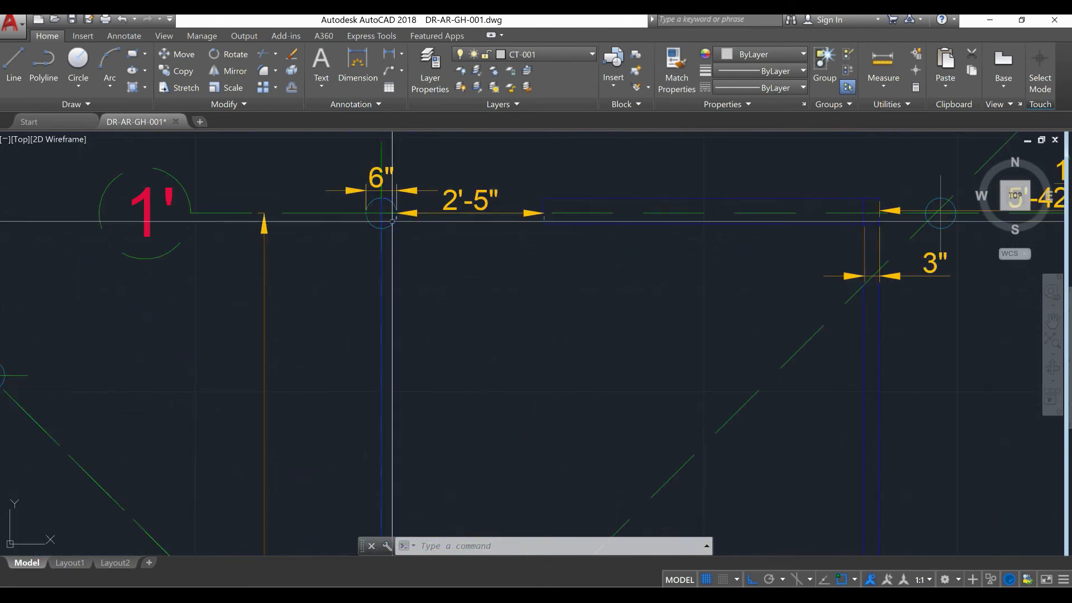
scroll(392, 239, down, 6)
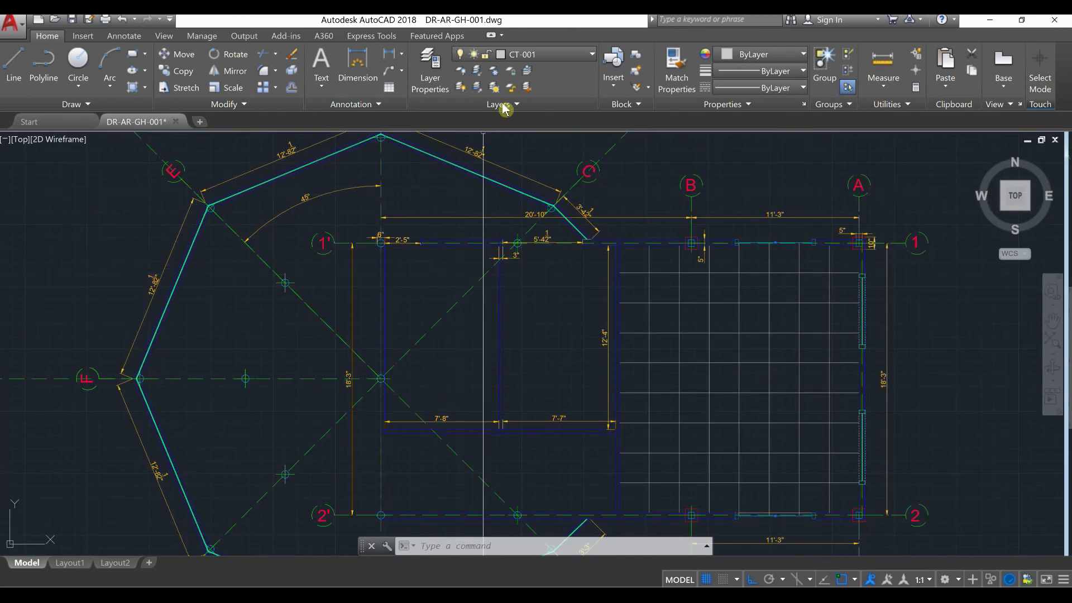
Turn off the DIM-001, GL-001 and CBO-001 layers.
click(558, 58)
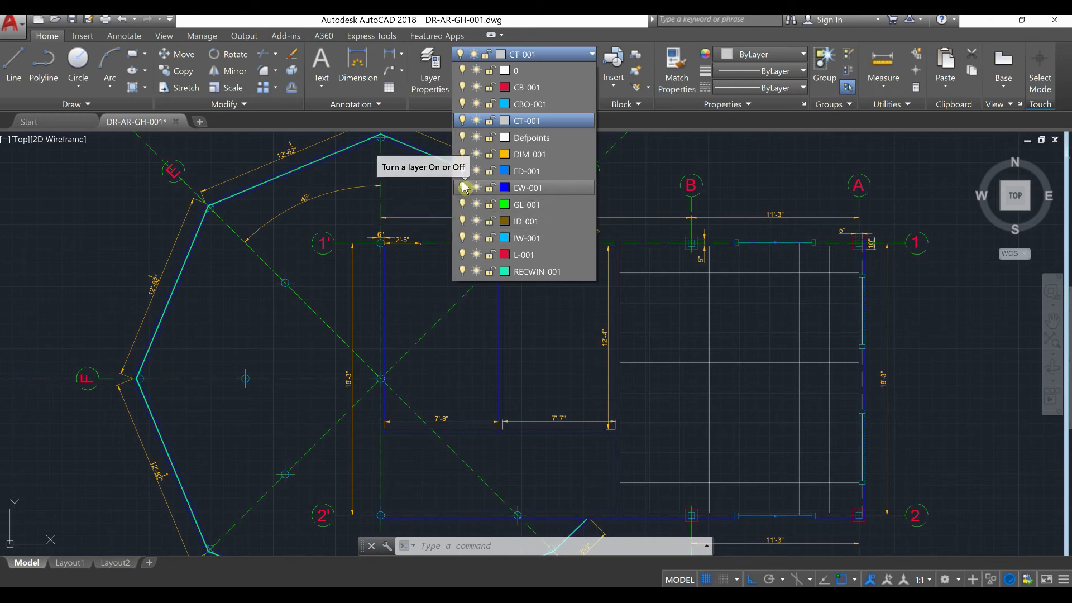
click(463, 155)
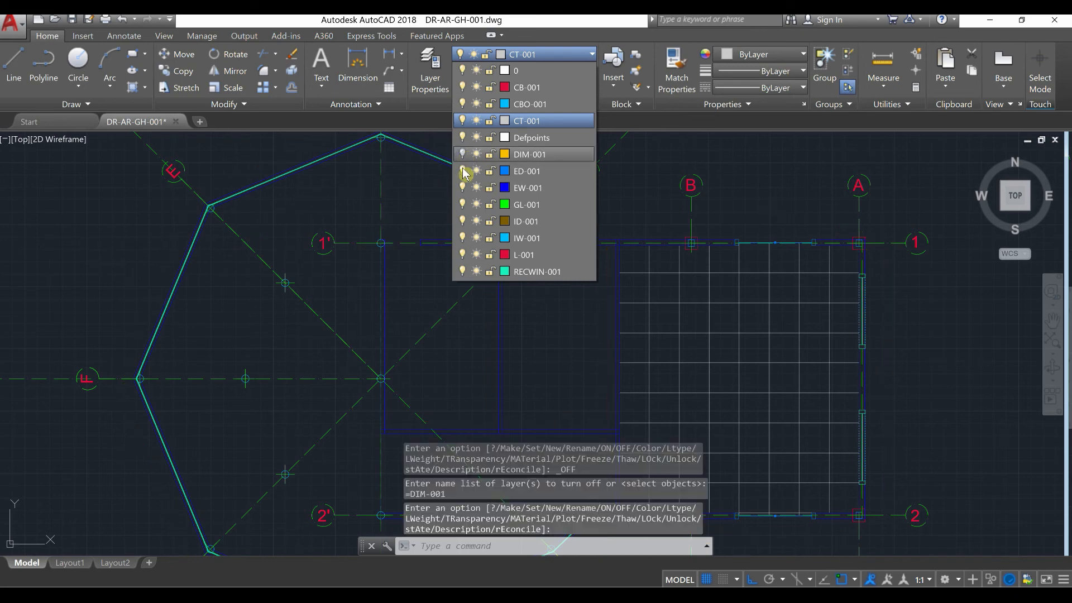
click(462, 205)
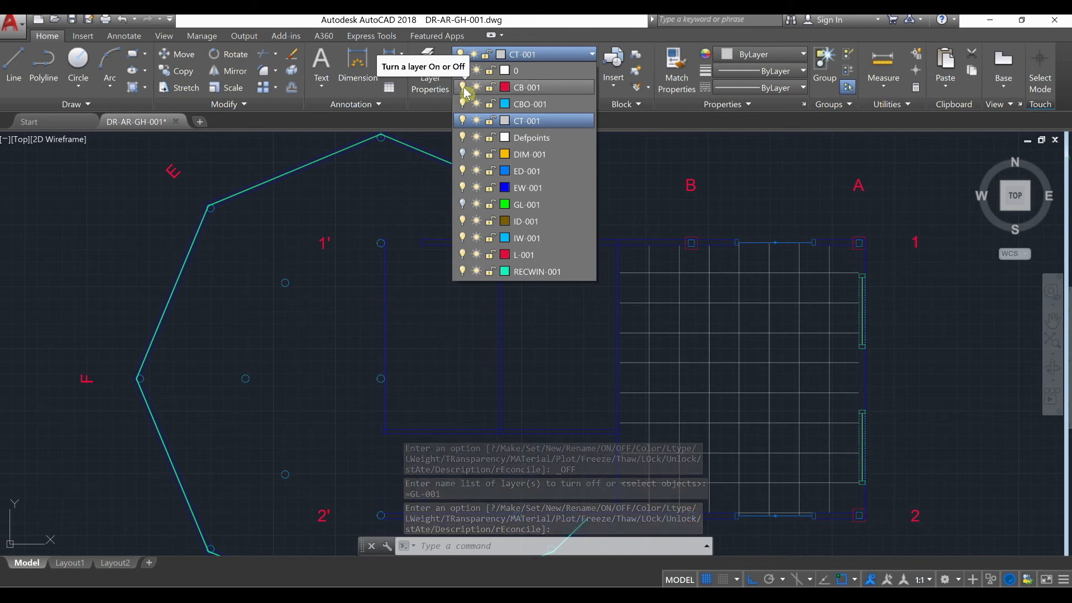
click(462, 104)
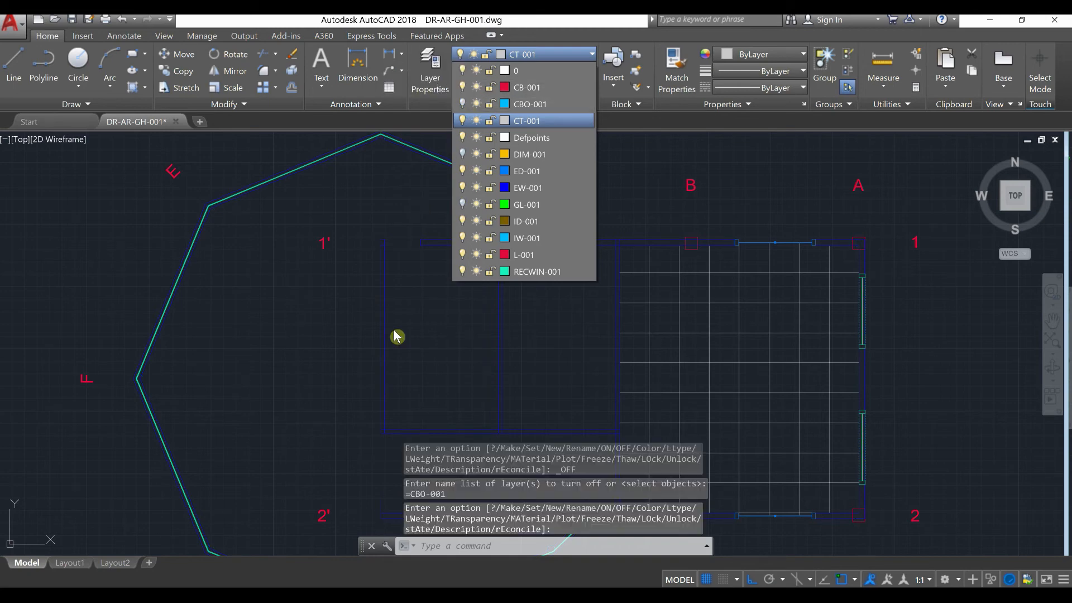
Draw a line closing the wall opening between the diagonal wall's end at axis C and the middle partition.
scroll(419, 297, down, 4)
scroll(480, 283, up, 4)
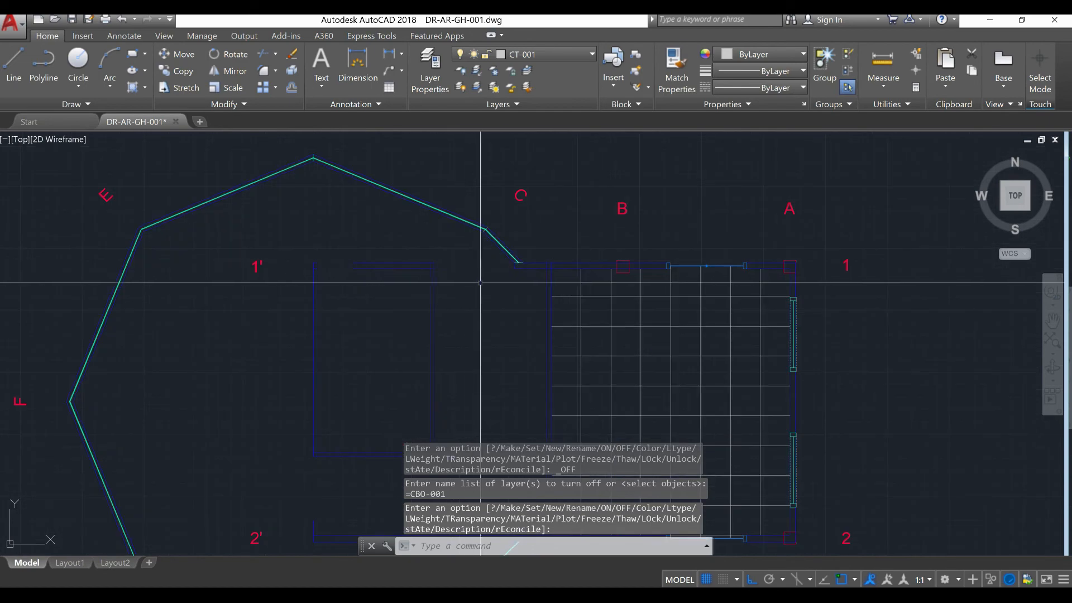
scroll(489, 282, up, 2)
mouse_move(503, 276)
middle_down()
mouse_move(461, 237)
mouse_move(445, 241)
middle_up()
scroll(462, 236, down, 2)
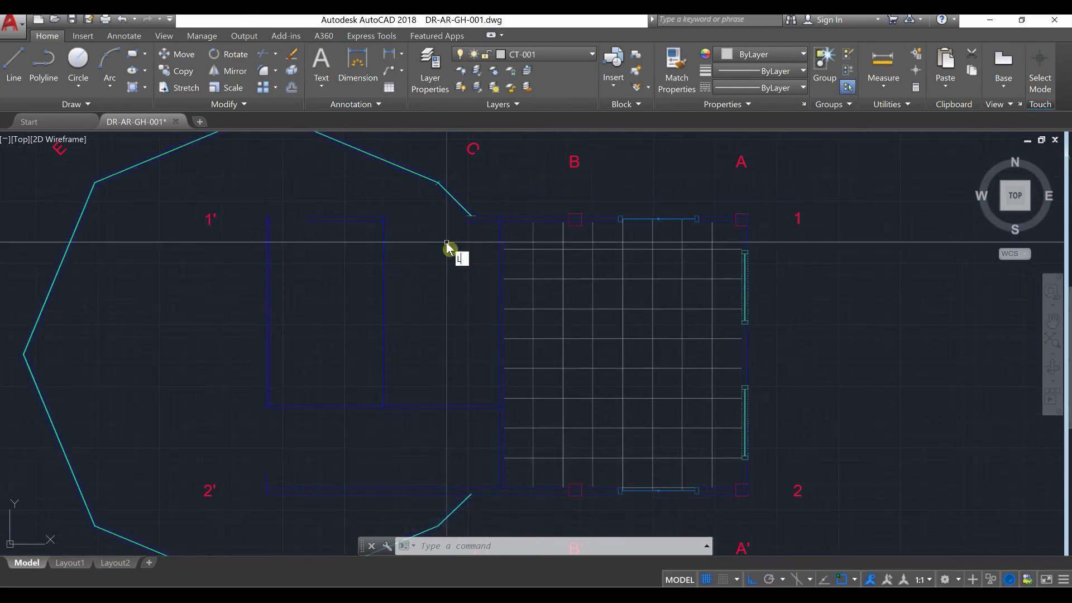
key(Return)
scroll(463, 226, up, 4)
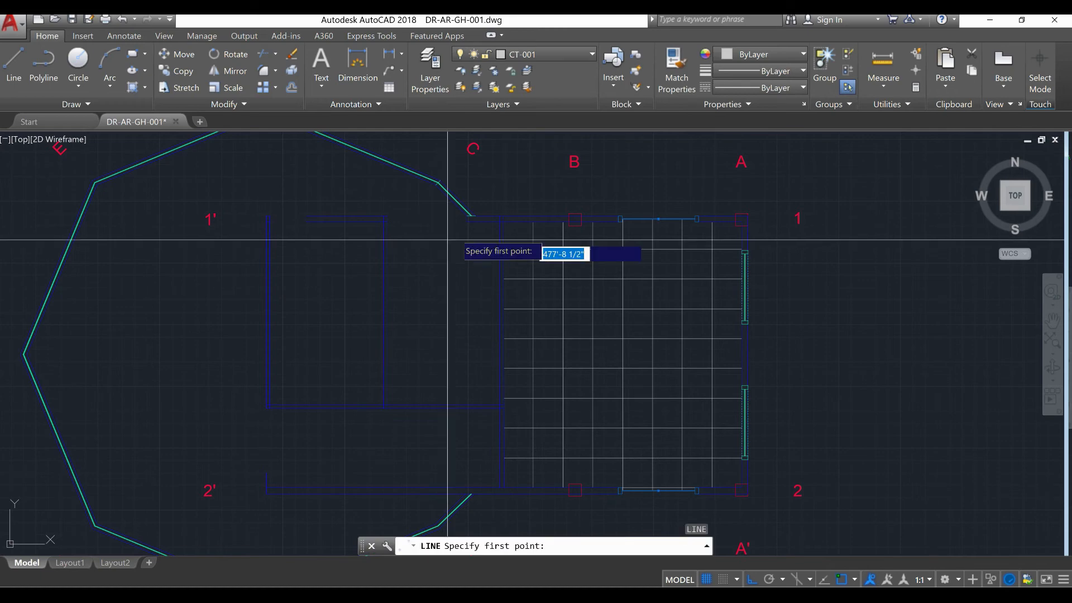
click(470, 214)
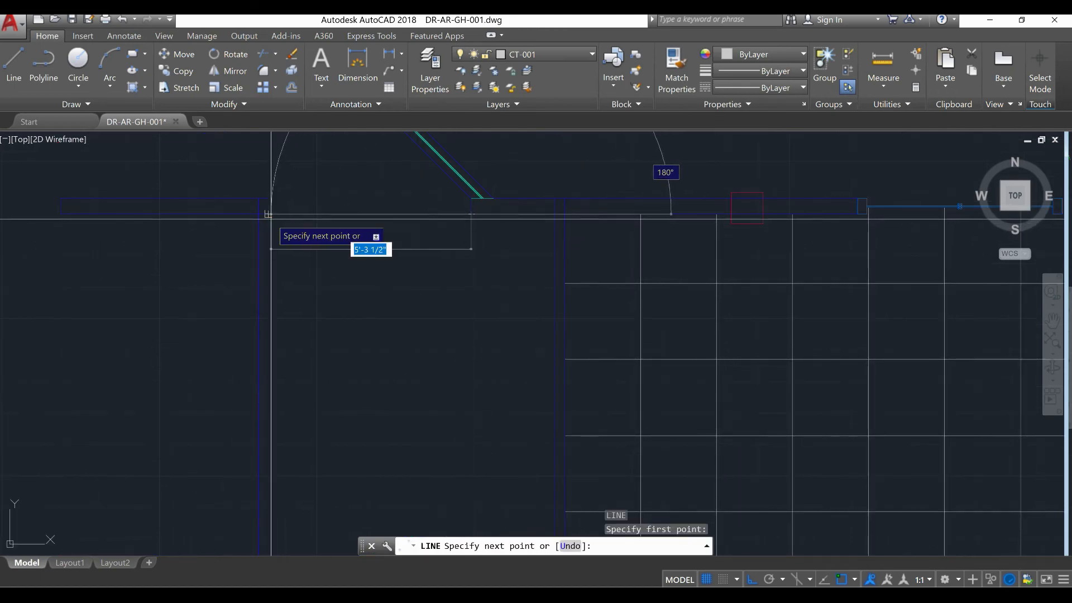
click(269, 215)
right_click(285, 201)
click(300, 209)
scroll(385, 236, down, 2)
Draw a 2'-5" line closing the wall opening beside axis 1', from the wall's end to the outer partition's inner face.
middle_drag(333, 241, 484, 280)
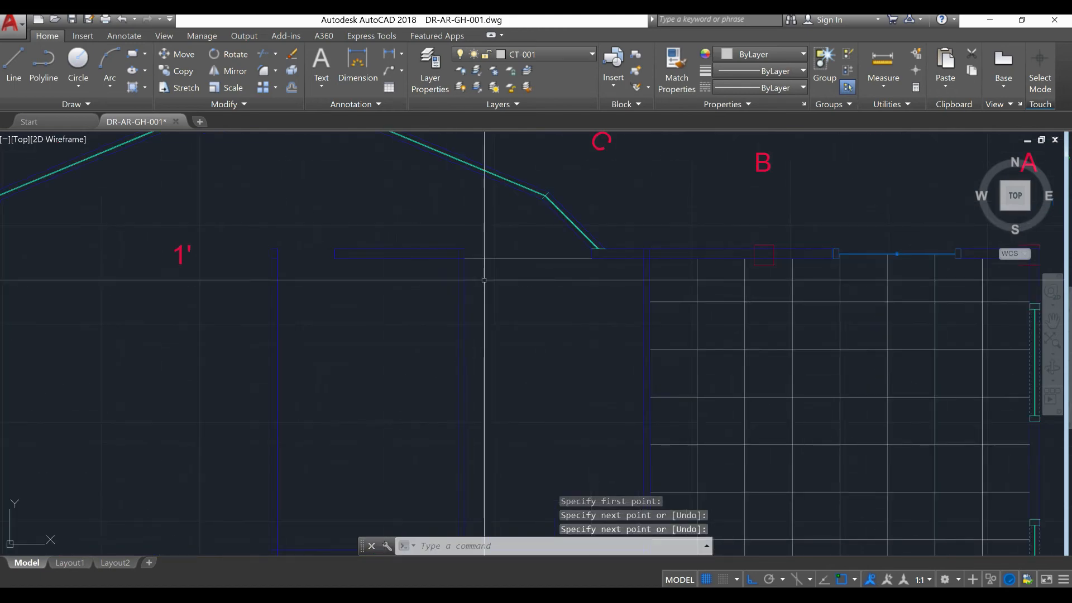
right_click(322, 236)
click(335, 241)
scroll(338, 251, up, 4)
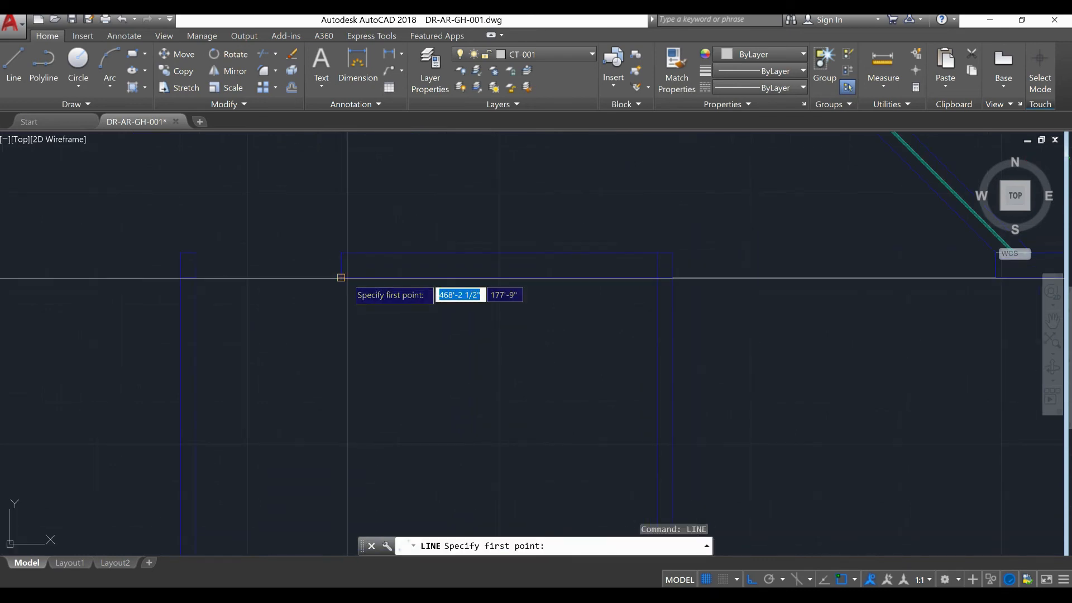
click(341, 278)
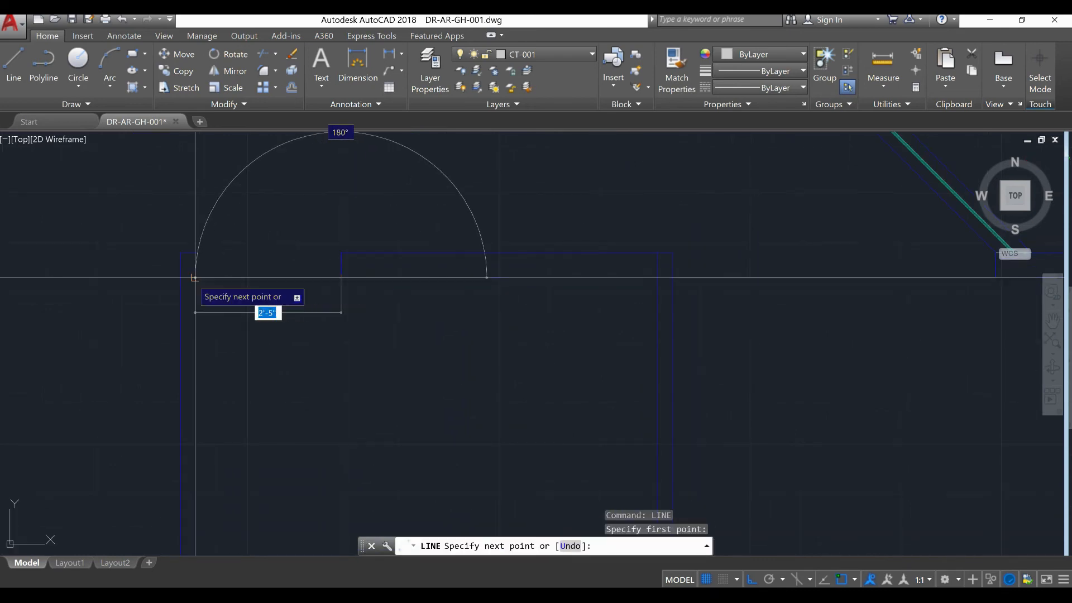
click(194, 277)
right_click(220, 256)
click(241, 266)
scroll(396, 274, down, 2)
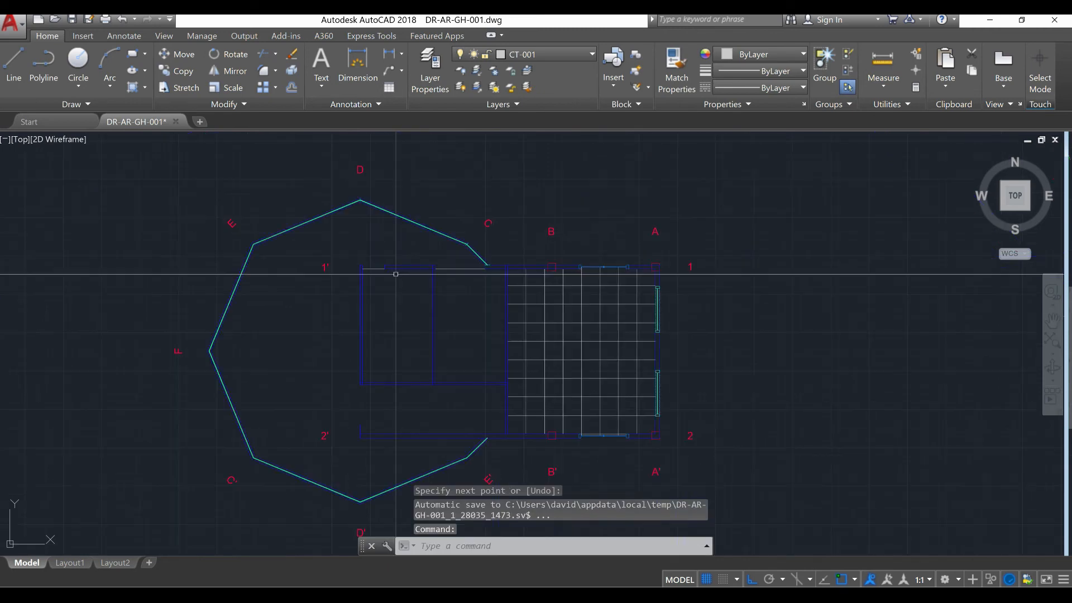
Hatch the middle partitioned room with ANSI37 at 45 degrees, setting the hatch origin at the room's upper-left corner.
scroll(493, 362, up, 4)
middle_drag(482, 359, 487, 372)
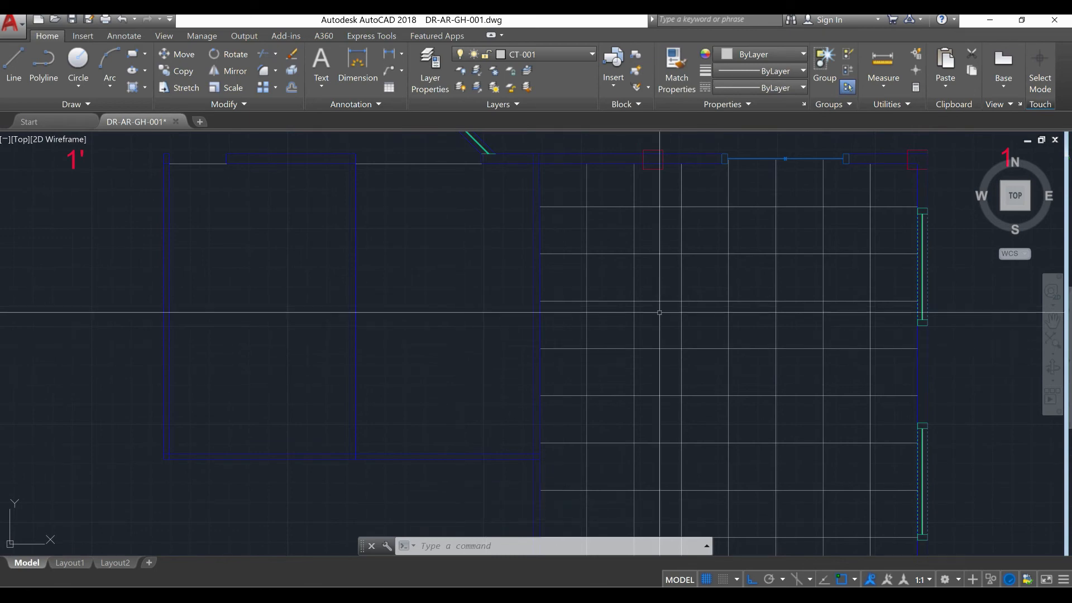
scroll(618, 367, down, 2)
text(H)
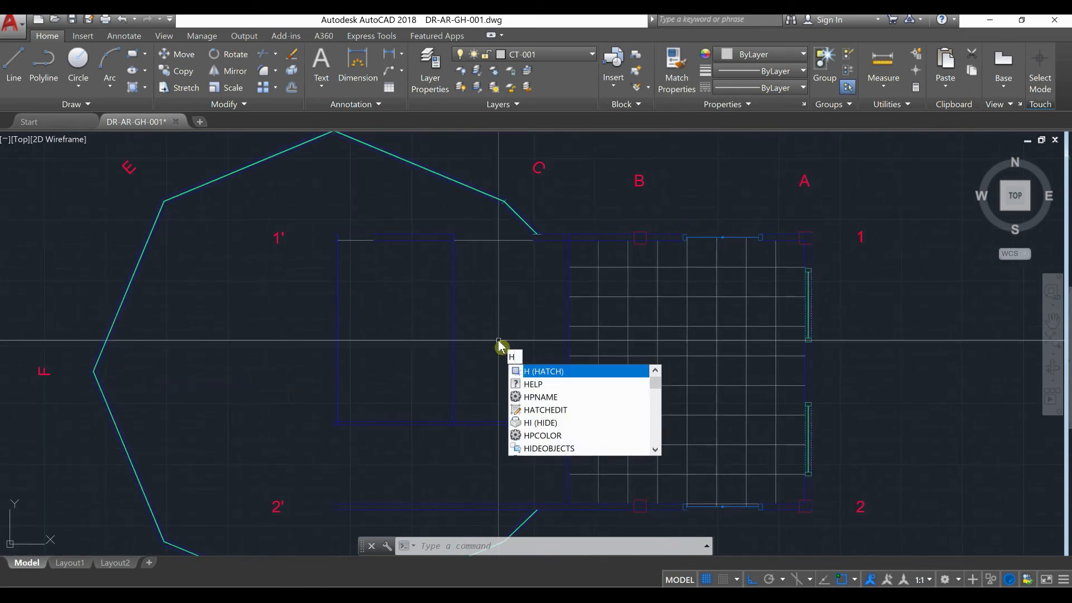
key(Return)
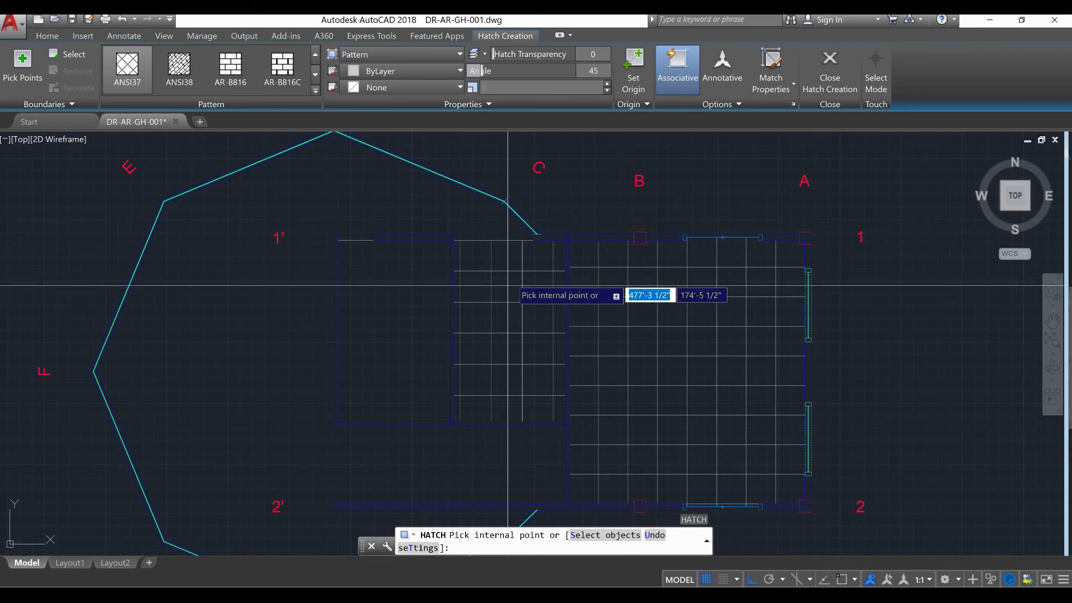
click(619, 90)
scroll(481, 246, up, 5)
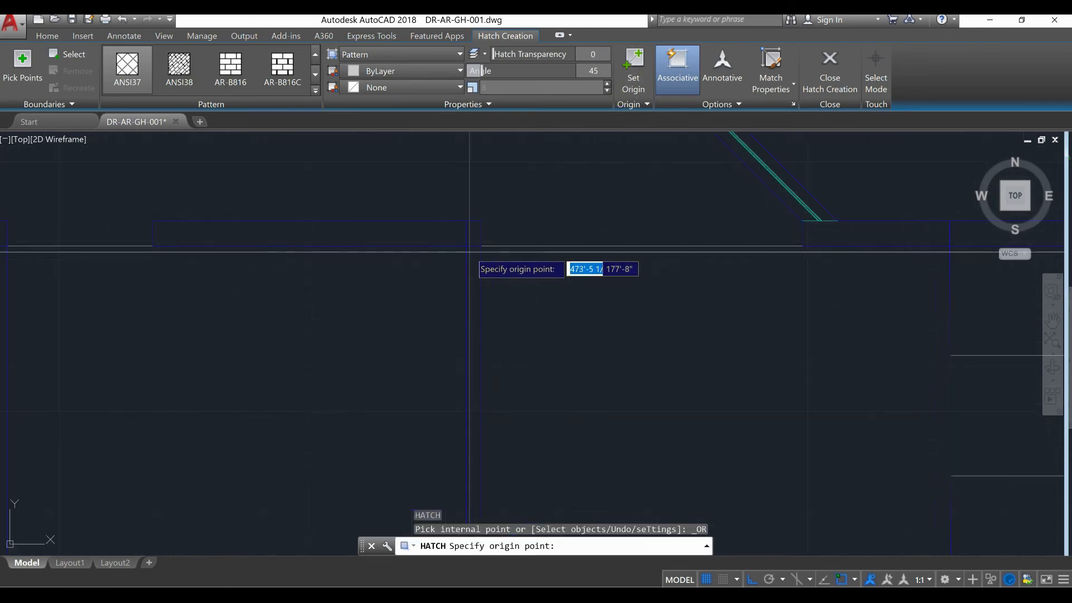
click(481, 247)
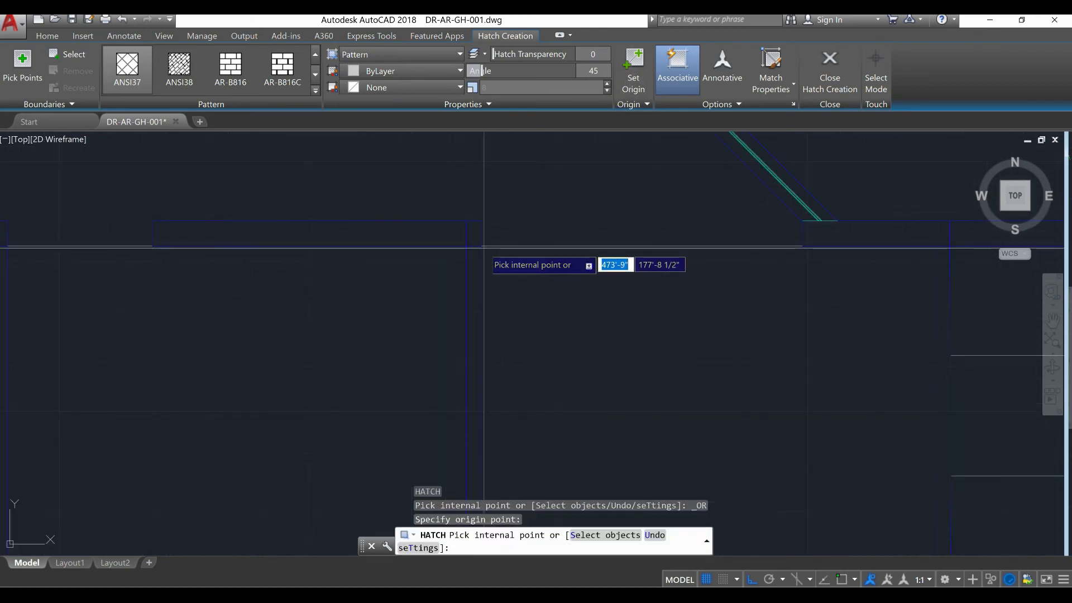
scroll(485, 294, down, 5)
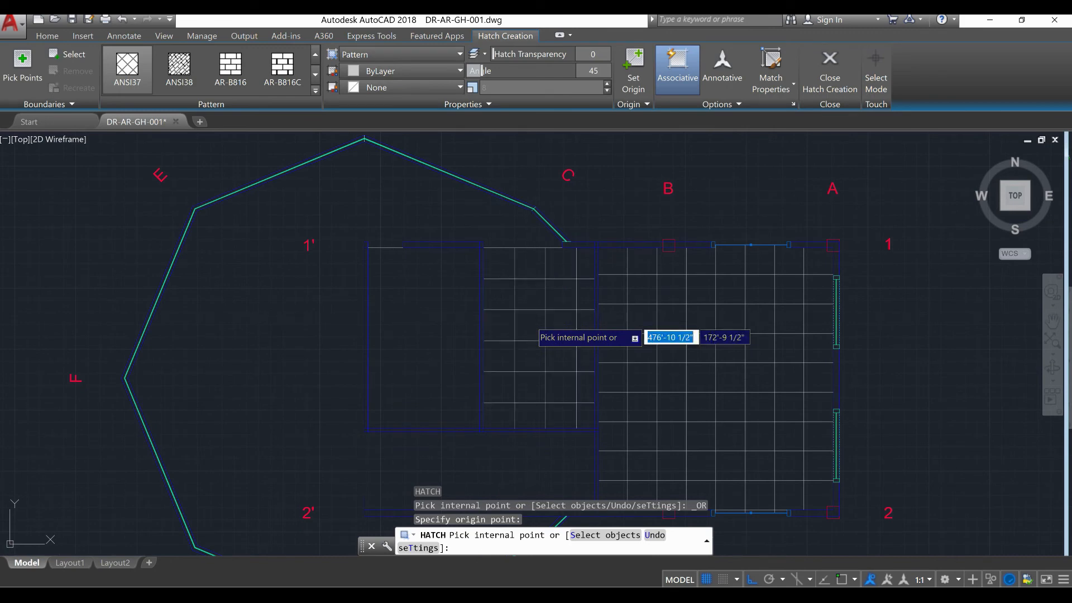
click(531, 326)
key(Return)
Hatch the partitioned room beside axis 1' with the same ANSI37 tiles, setting the origin at that room's upper-left inner corner.
right_click(430, 264)
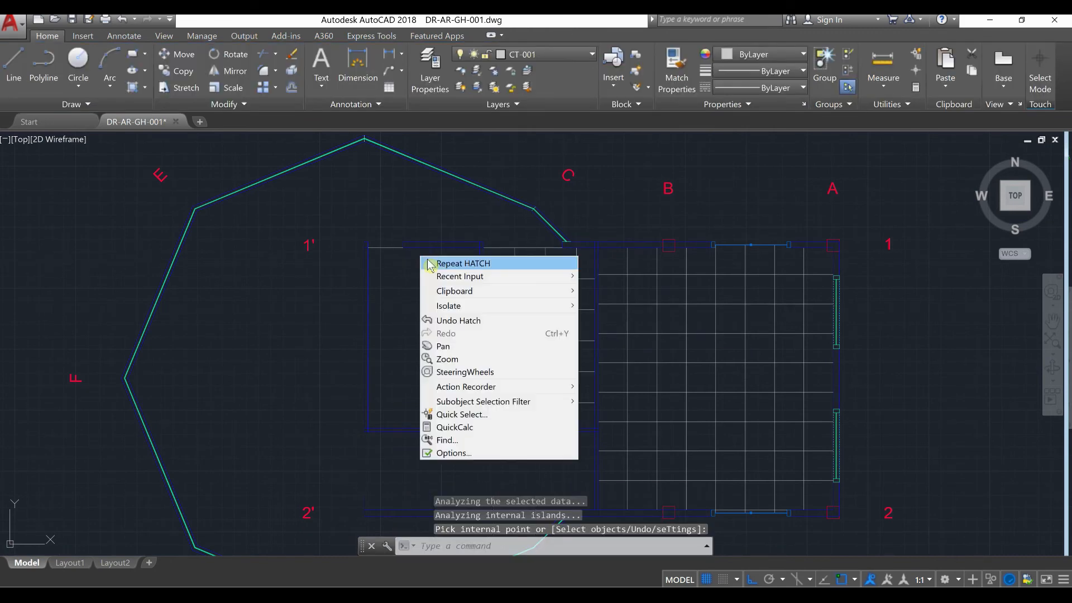
click(430, 263)
scroll(371, 246, up, 2)
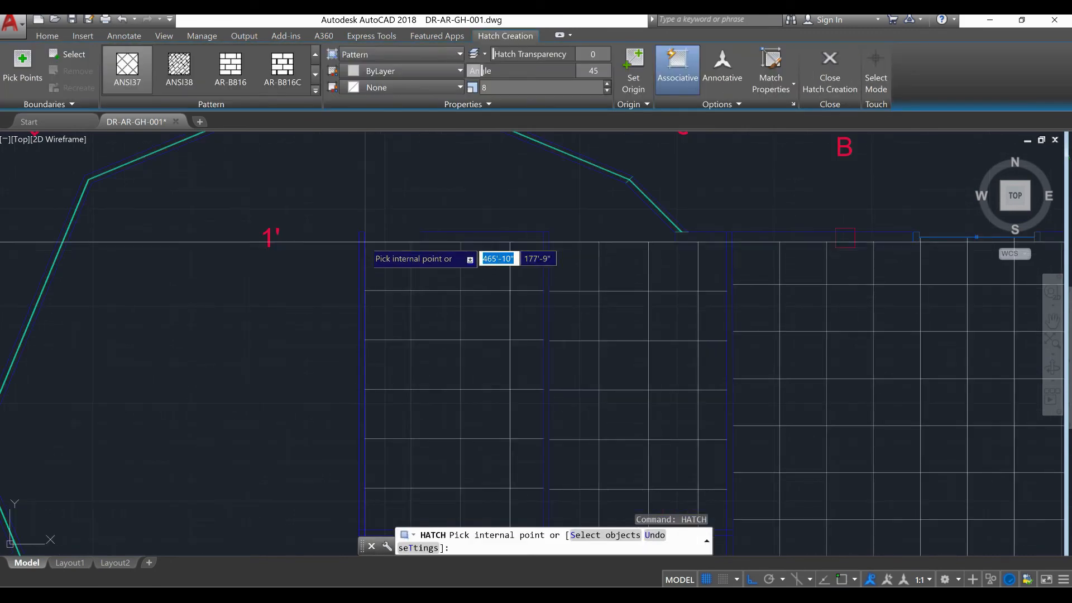
scroll(369, 243, up, 3)
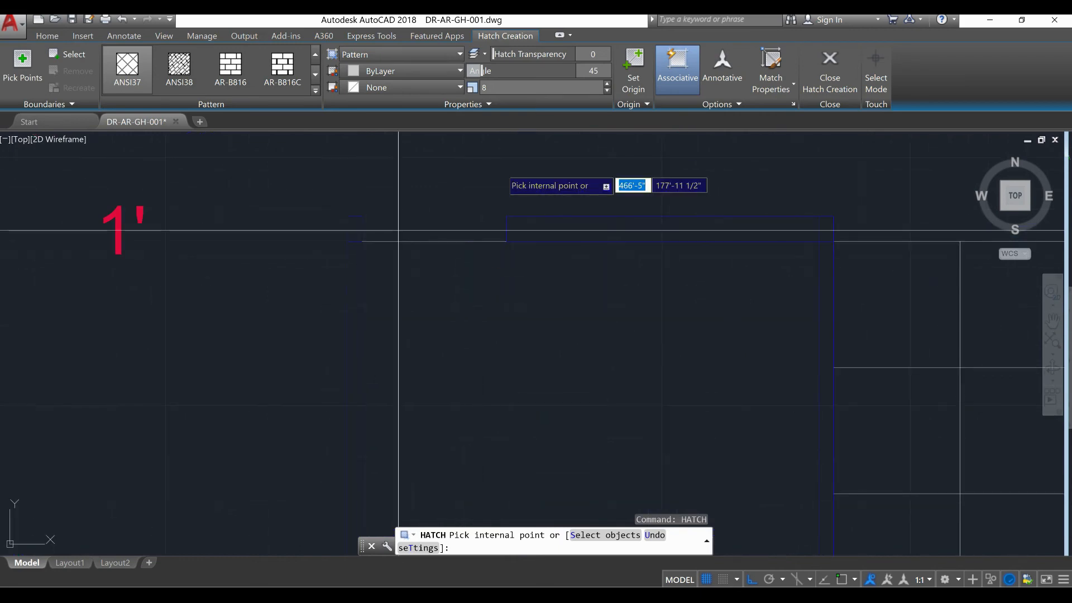
click(629, 56)
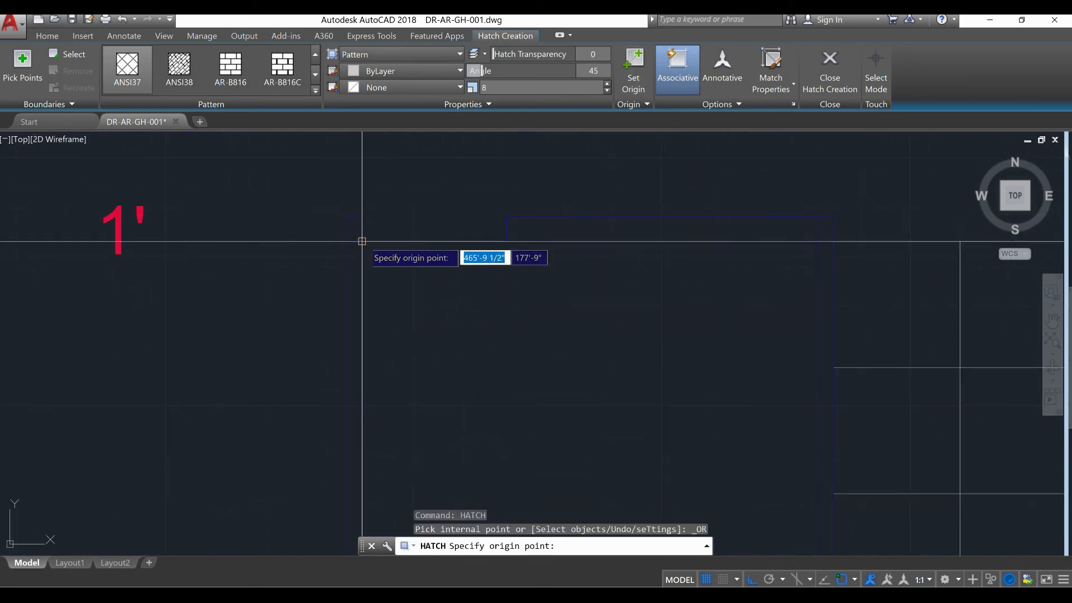
click(407, 304)
scroll(447, 366, down, 2)
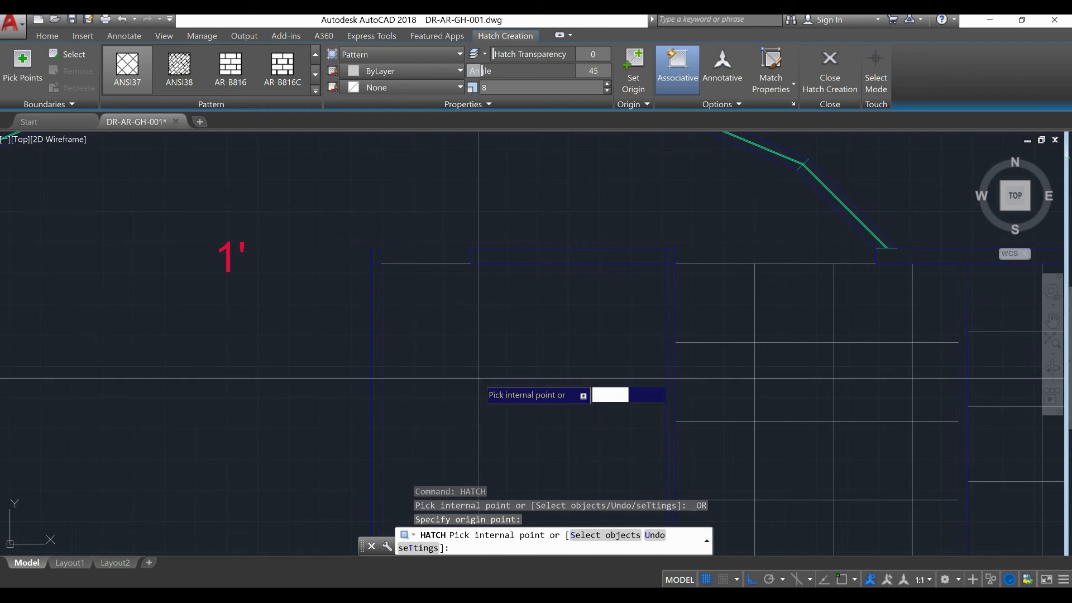
click(478, 377)
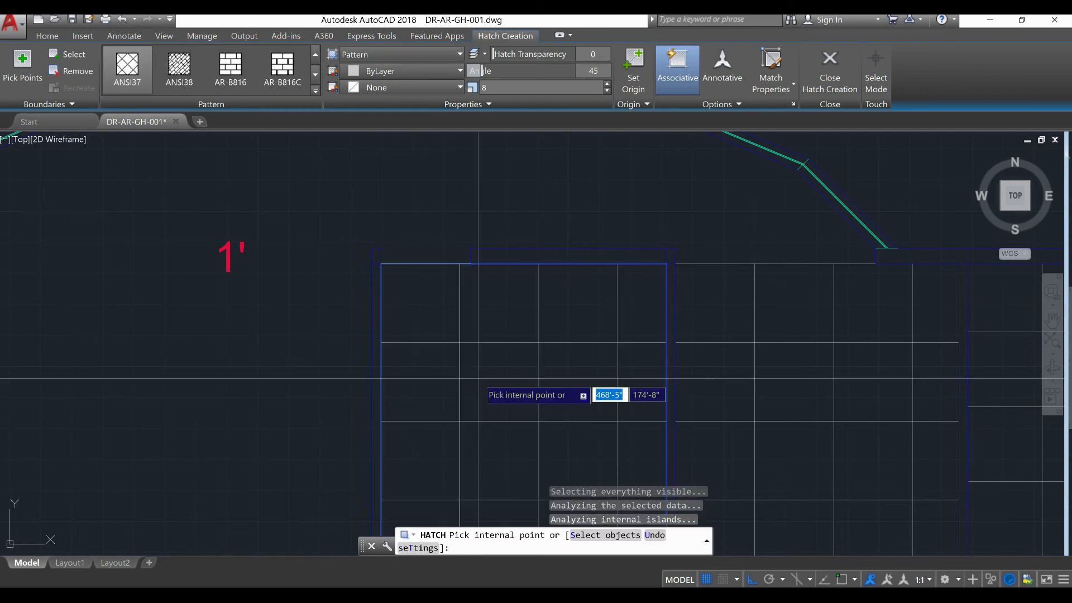
key(Return)
Shorten the vertical end line of the wall at axis 2' so its upper end meets the wall's inner line.
scroll(459, 357, down, 10)
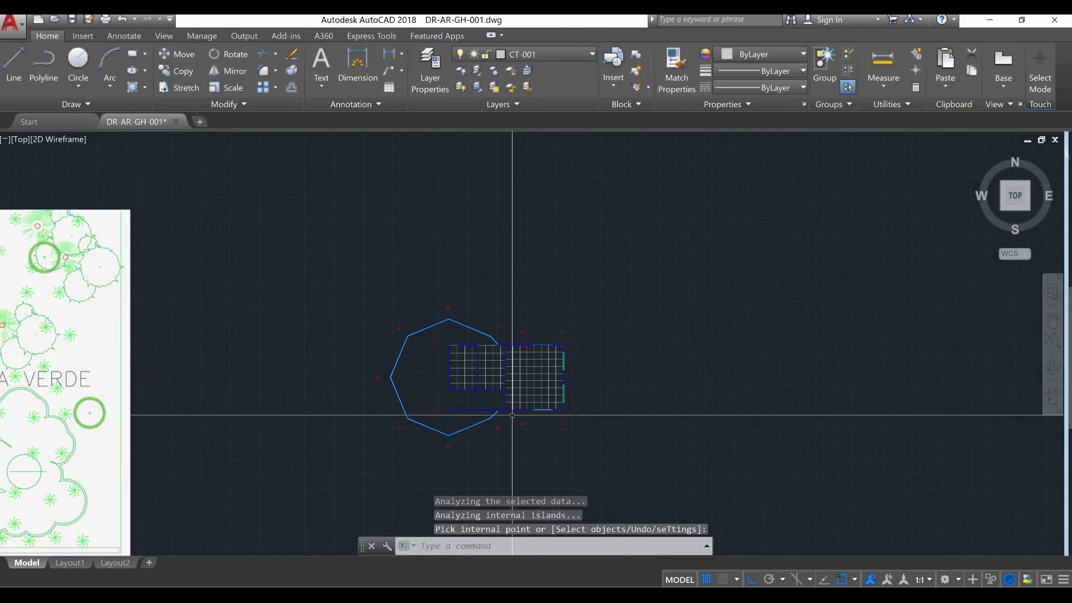
scroll(507, 397, up, 4)
middle_drag(483, 368, 464, 301)
scroll(429, 371, up, 2)
scroll(447, 349, down, 2)
scroll(465, 410, up, 2)
scroll(514, 391, up, 4)
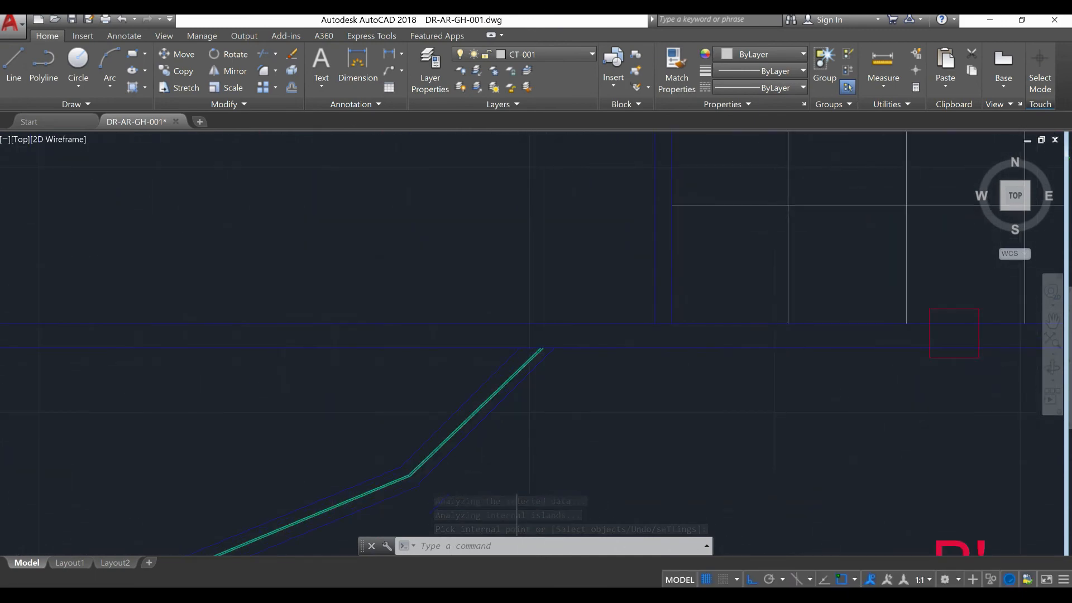
middle_drag(340, 383, 567, 387)
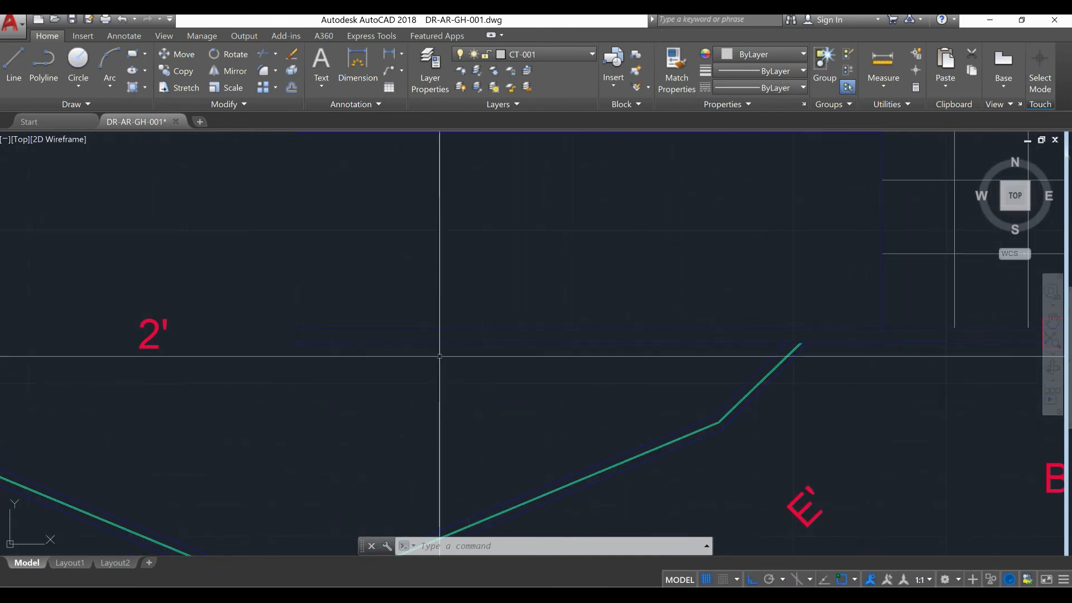
click(342, 315)
click(276, 310)
scroll(286, 308, up, 4)
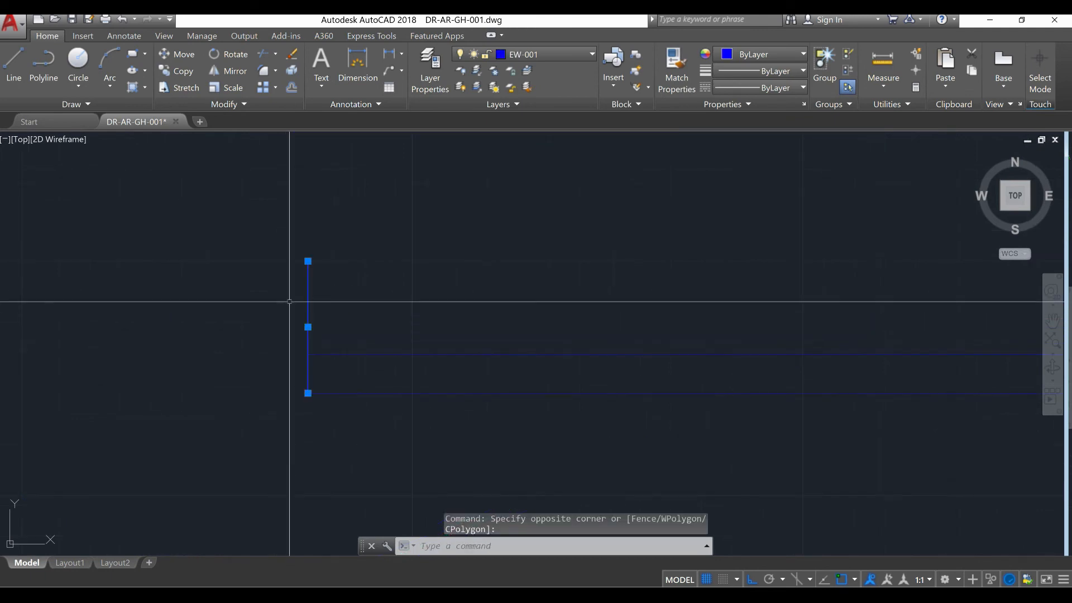
click(308, 261)
key(Escape)
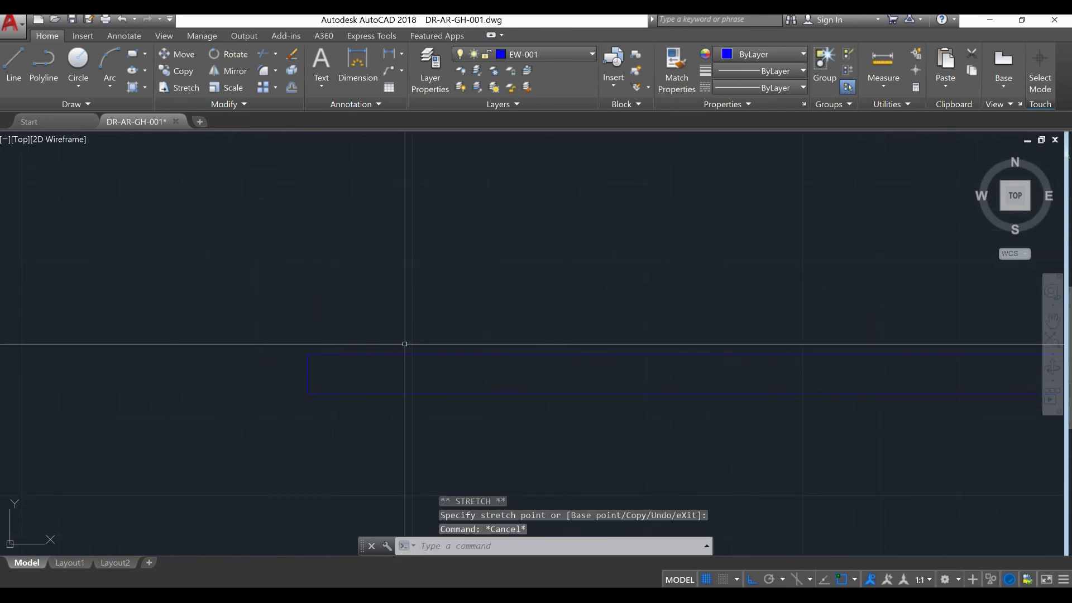
Apply the ANSI37 tile hatch to the octagonal space surrounding the partitioned rooms.
scroll(401, 344, down, 8)
scroll(421, 237, up, 5)
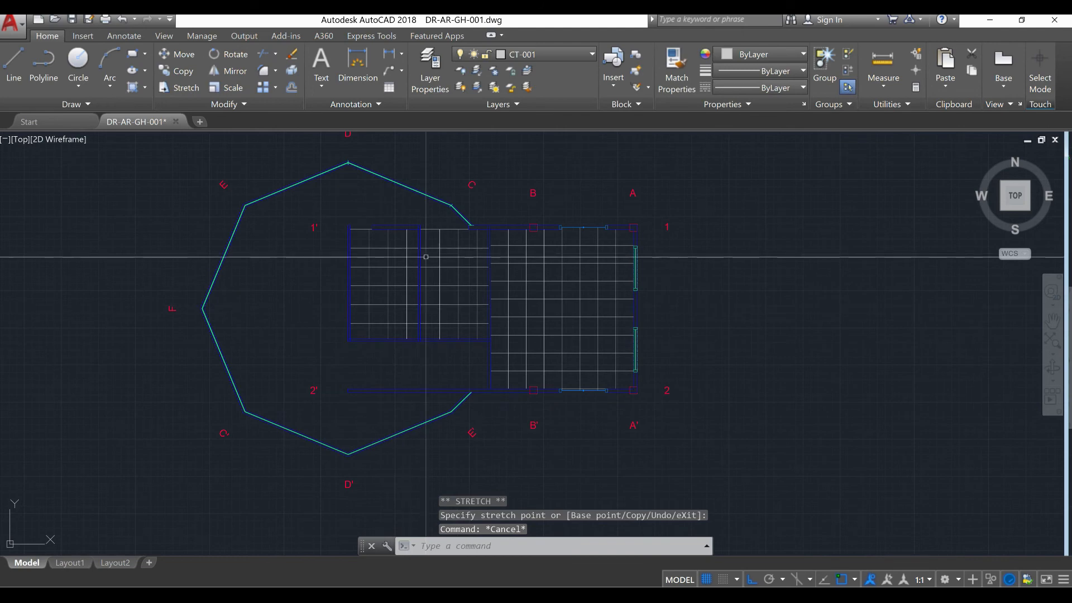
scroll(260, 263, up, 2)
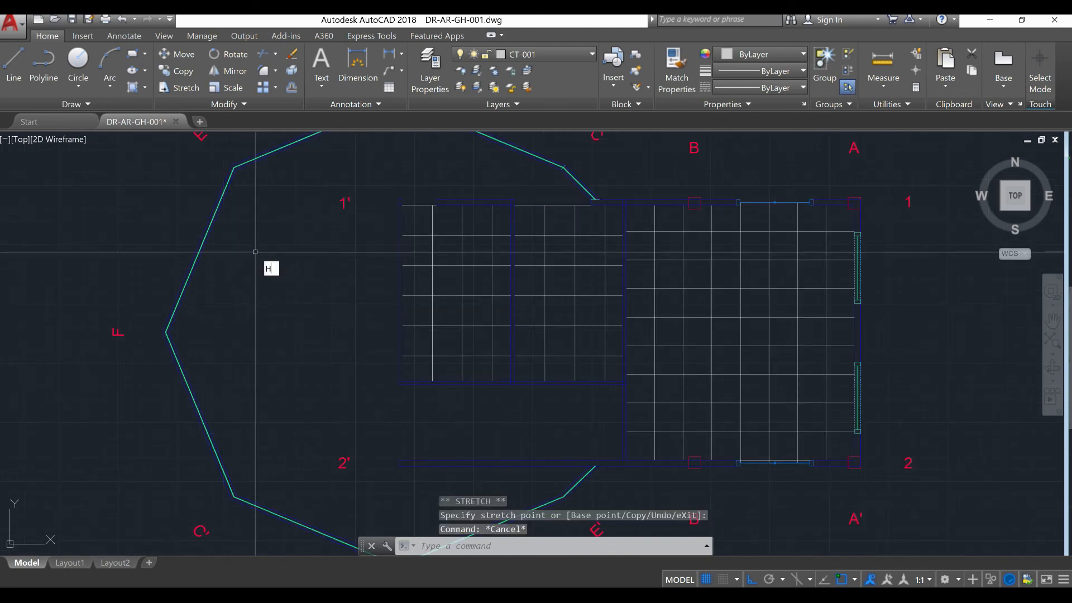
middle_drag(255, 252, 241, 295)
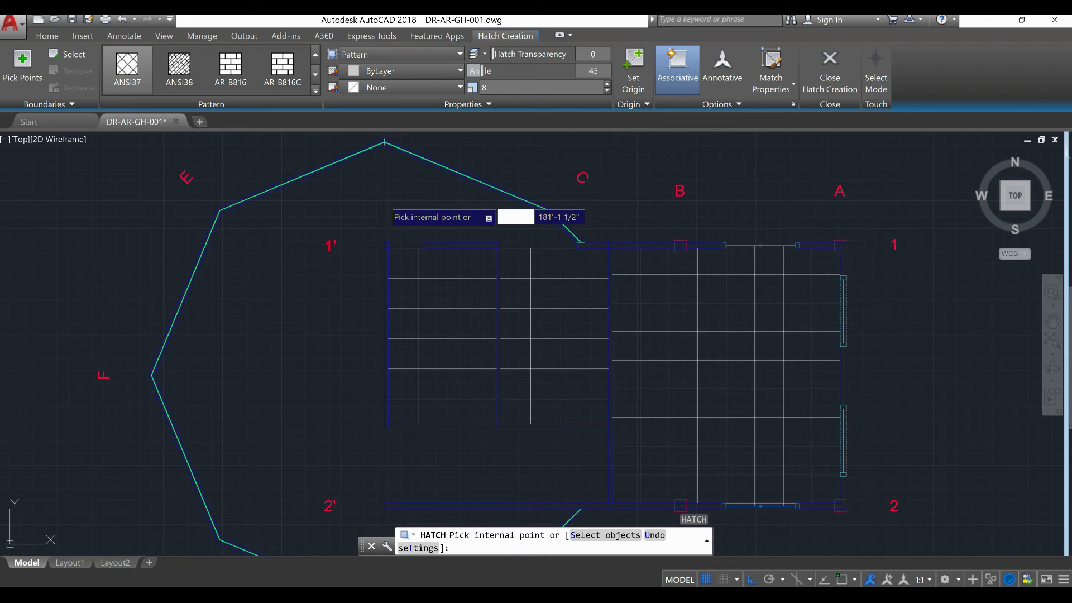
click(310, 310)
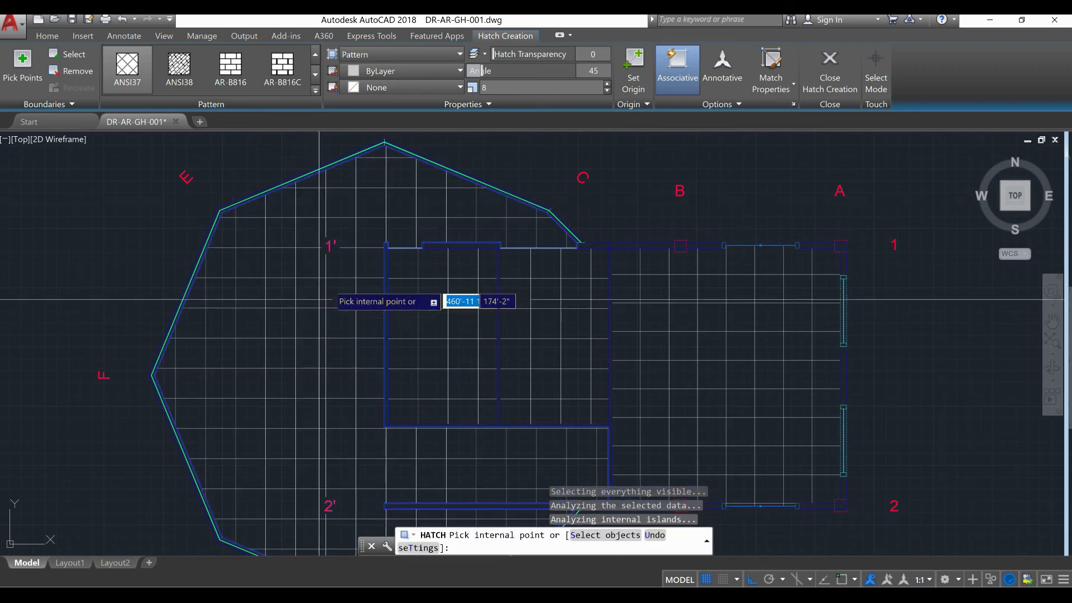
Set the angle of the octagonal space's ceiling tile hatch to 113 degrees and finish the hatch.
scroll(418, 206, up, 4)
middle_drag(419, 218, 396, 286)
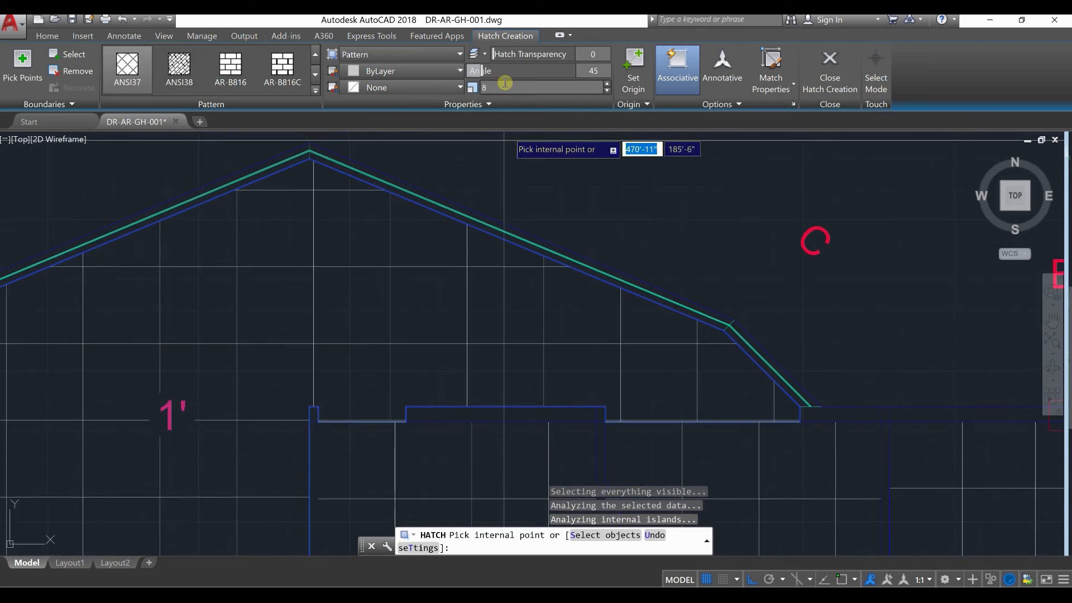
drag(496, 70, 521, 70)
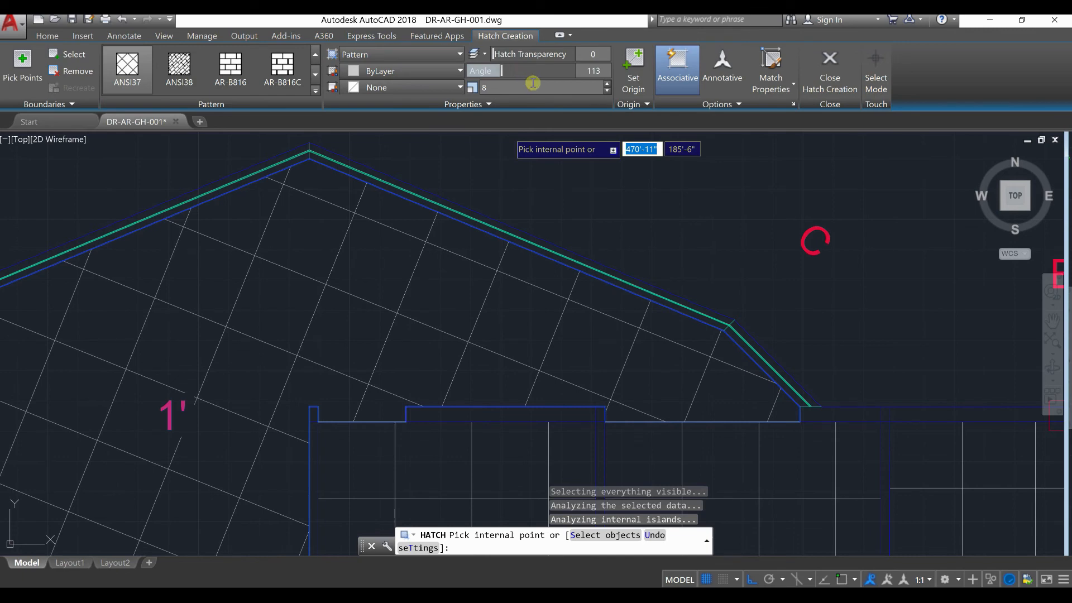
scroll(513, 150, down, 5)
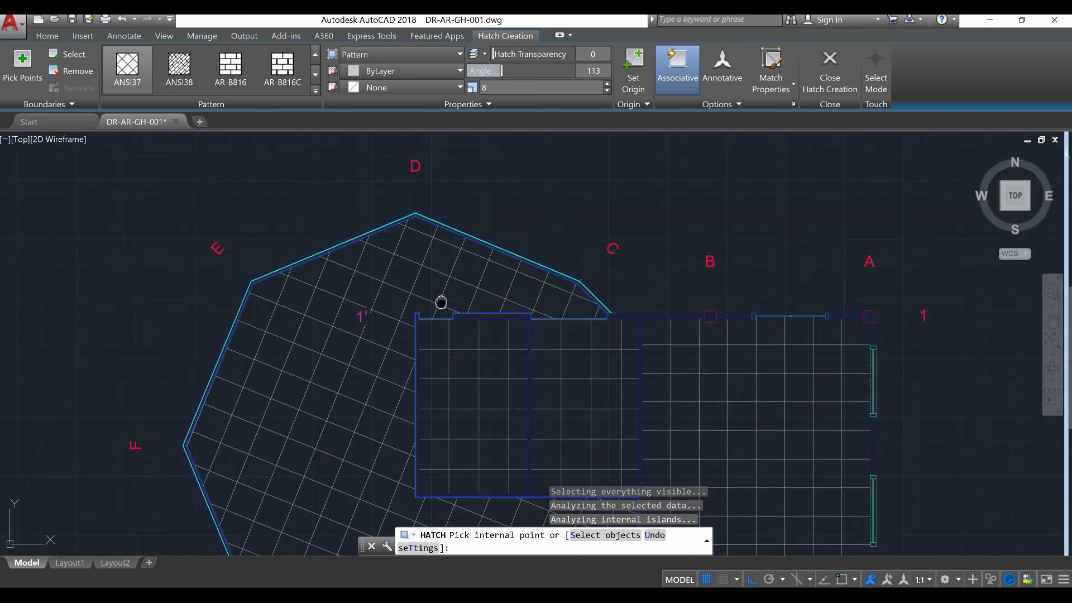
scroll(443, 299, up, 1)
middle_drag(427, 288, 377, 359)
scroll(301, 229, up, 3)
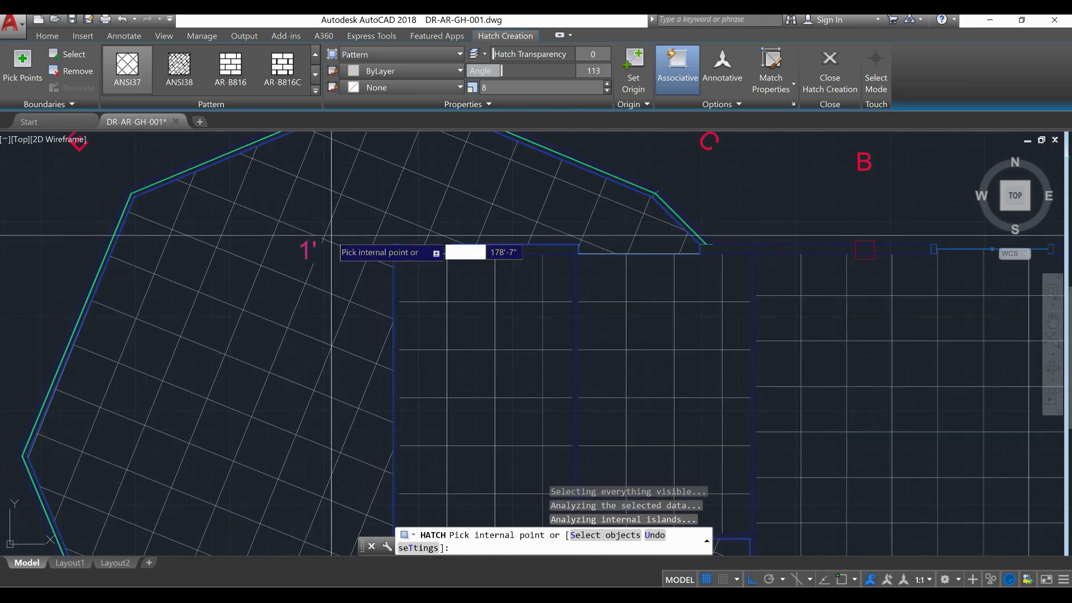
middle_drag(331, 236, 332, 287)
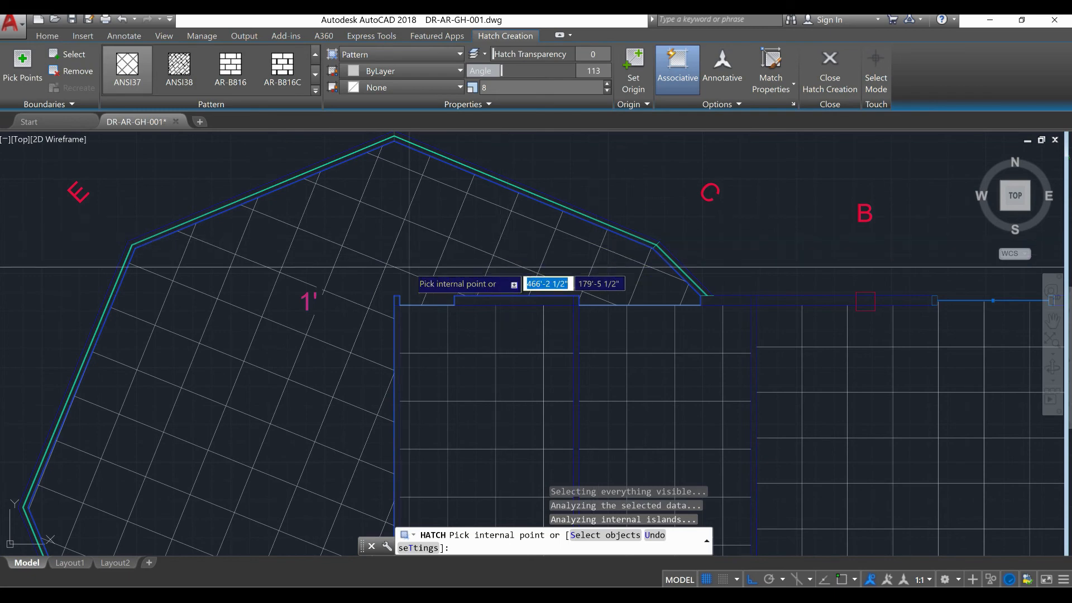
key(Return)
scroll(557, 219, down, 5)
scroll(554, 251, up, 4)
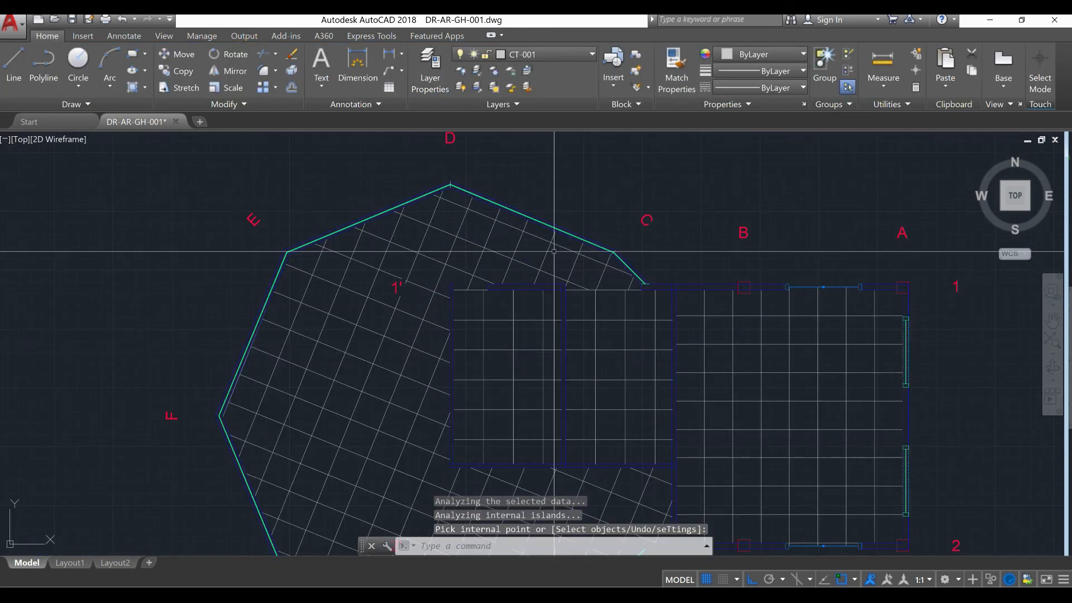
Turn on the hidden CBO-001, DIM-001 and GL-001 layers.
click(559, 56)
click(462, 103)
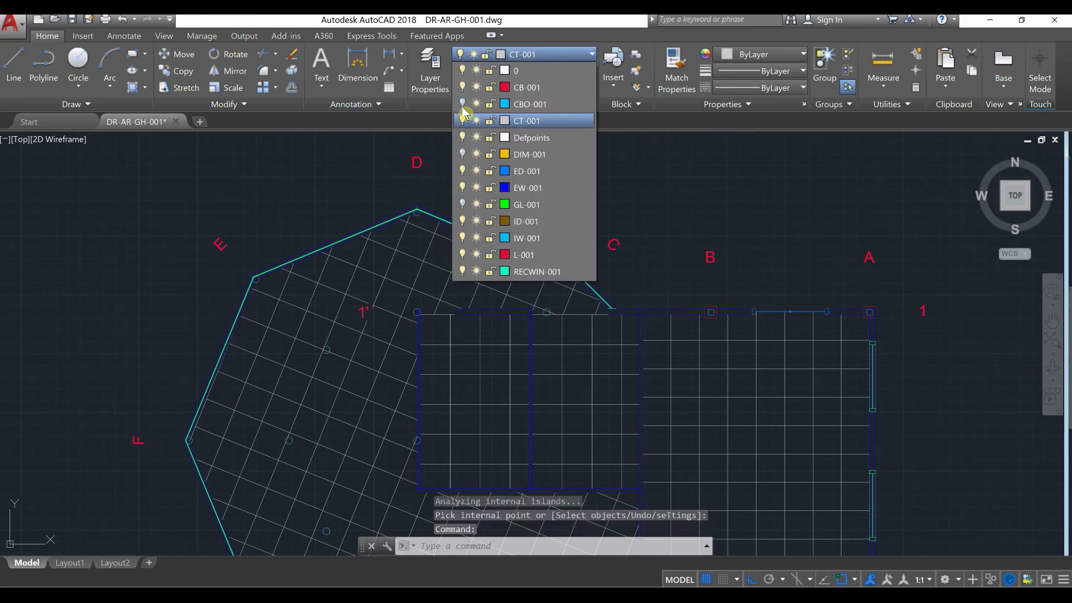
click(462, 205)
scroll(385, 215, down, 3)
click(525, 363)
Examine the hatched plan and the exterior door on axis 1 between axes B and A.
scroll(519, 351, up, 8)
middle_drag(509, 336, 771, 426)
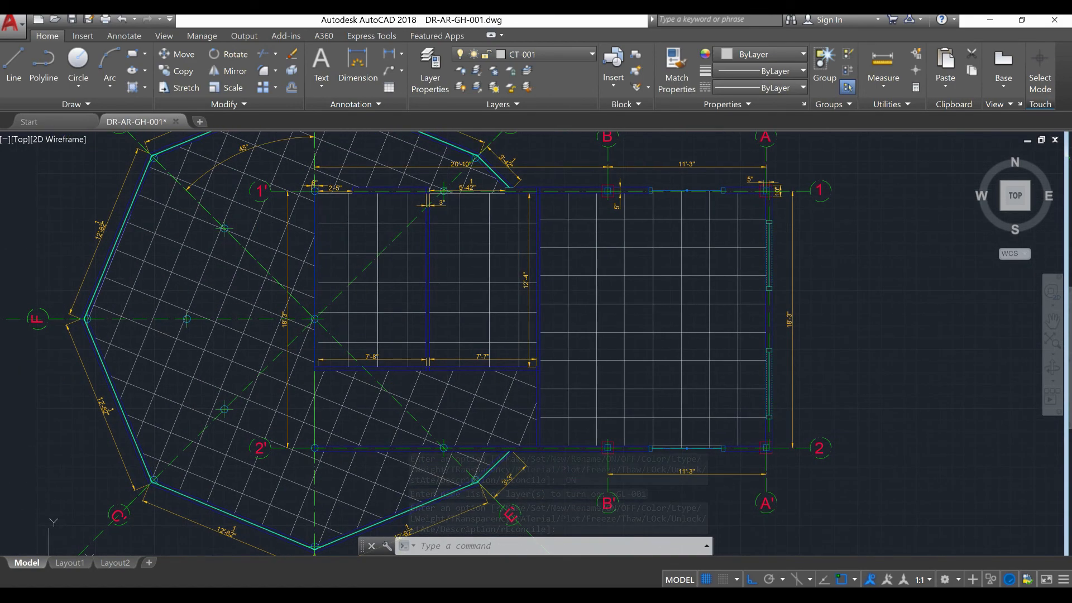
scroll(497, 287, down, 2)
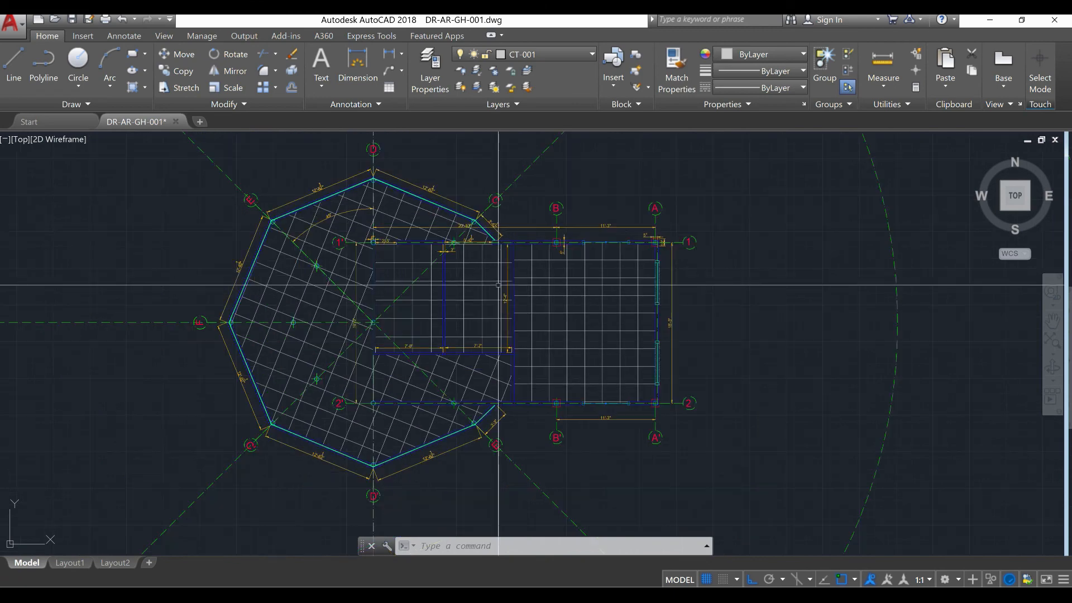
scroll(623, 235, up, 3)
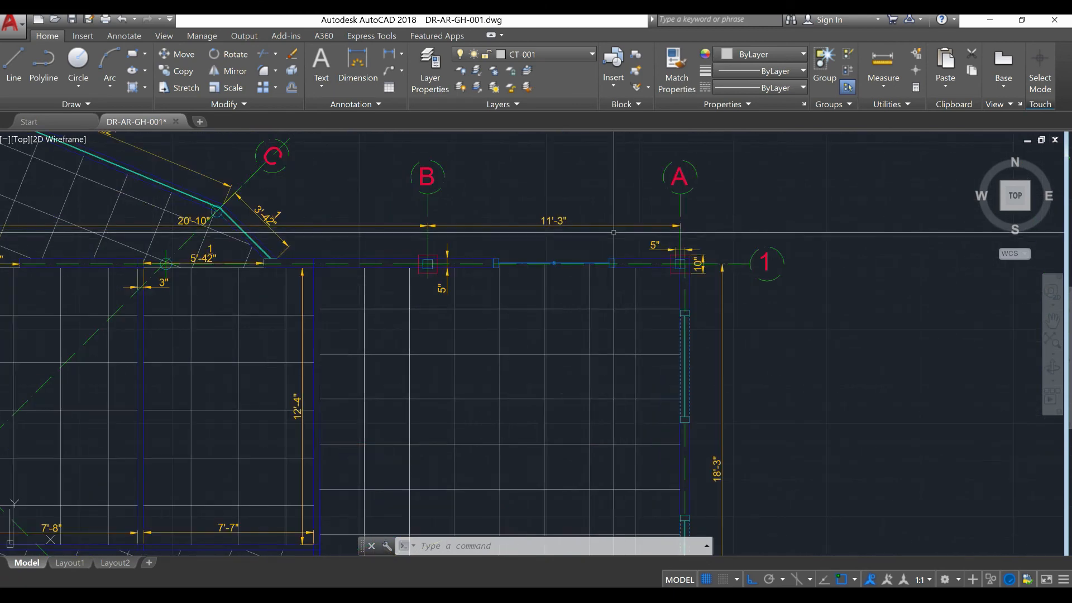
mouse_move(690, 321)
middle_down()
mouse_move(689, 288)
mouse_move(749, 244)
middle_up()
middle_drag(622, 302, 568, 385)
scroll(546, 247, up, 4)
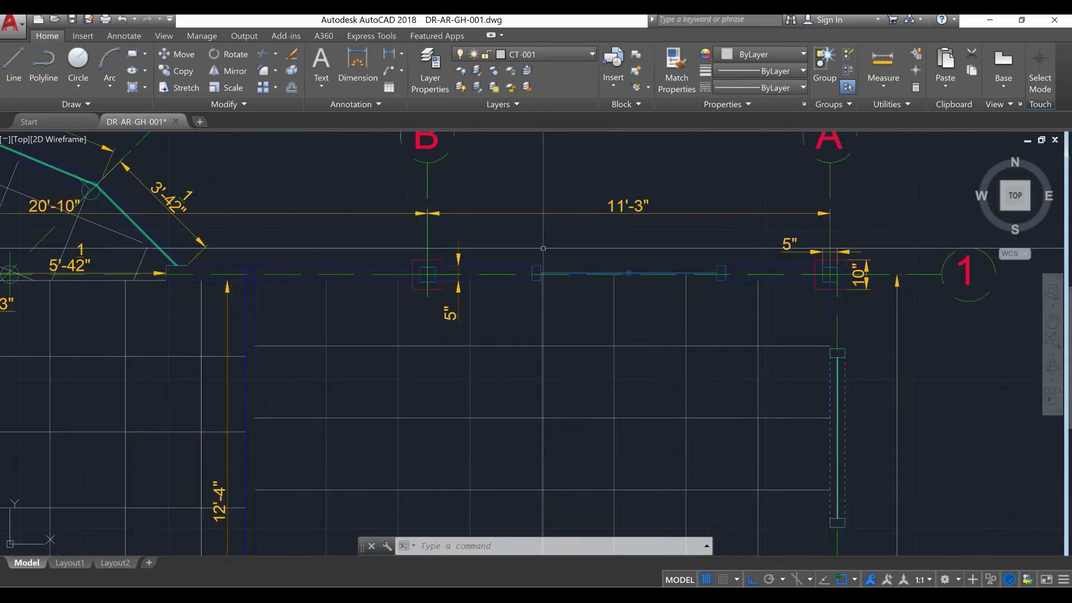
middle_drag(546, 247, 441, 305)
scroll(481, 279, up, 4)
scroll(441, 305, down, 4)
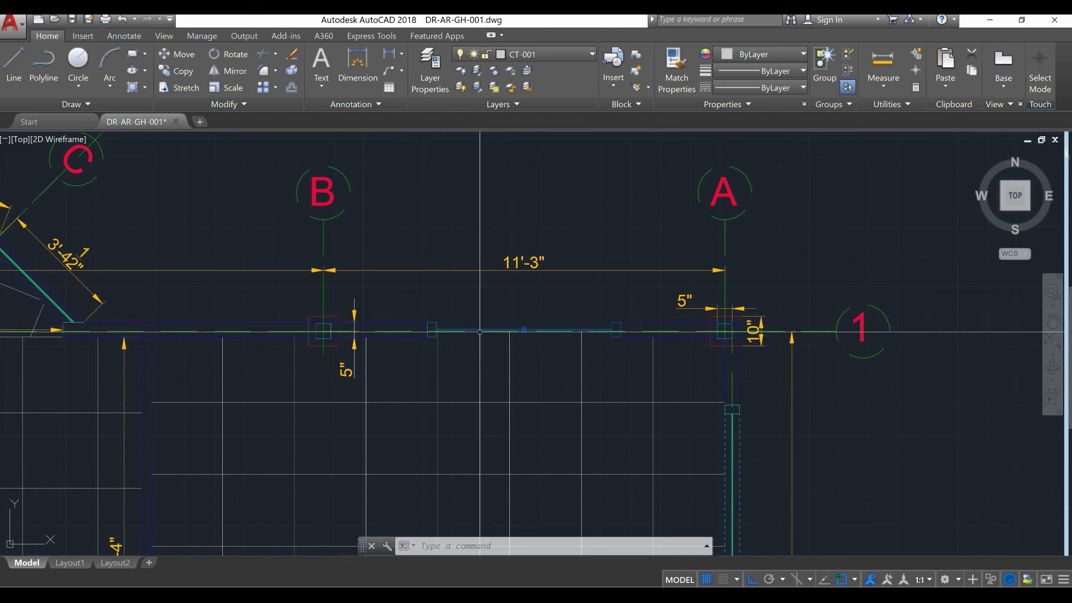
scroll(568, 290, up, 2)
scroll(567, 290, up, 1)
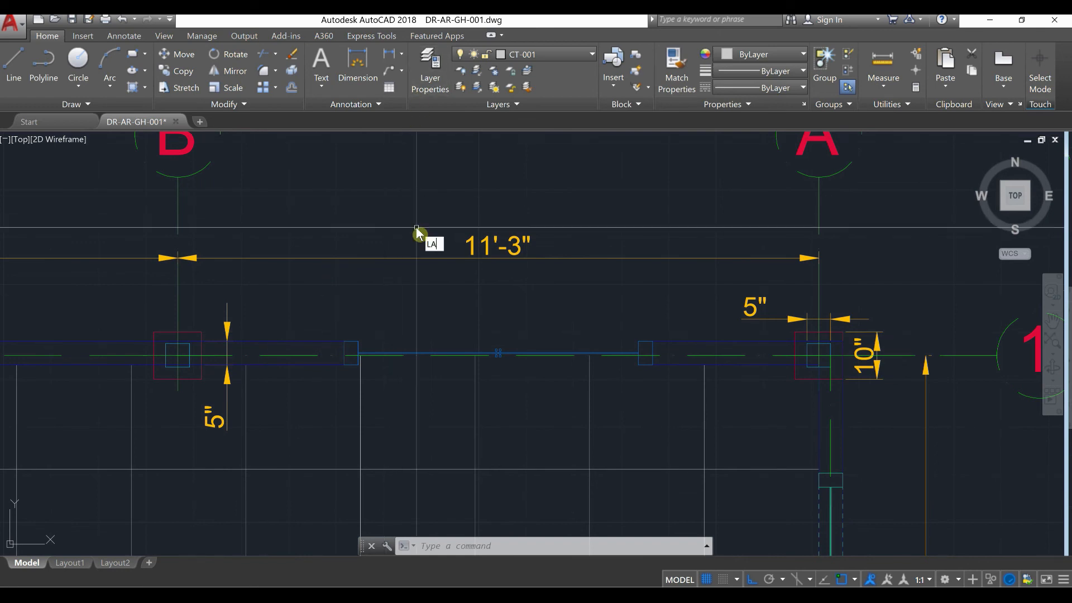
Create a layer named SH-001 with color 252 and make it the current layer.
key(Return)
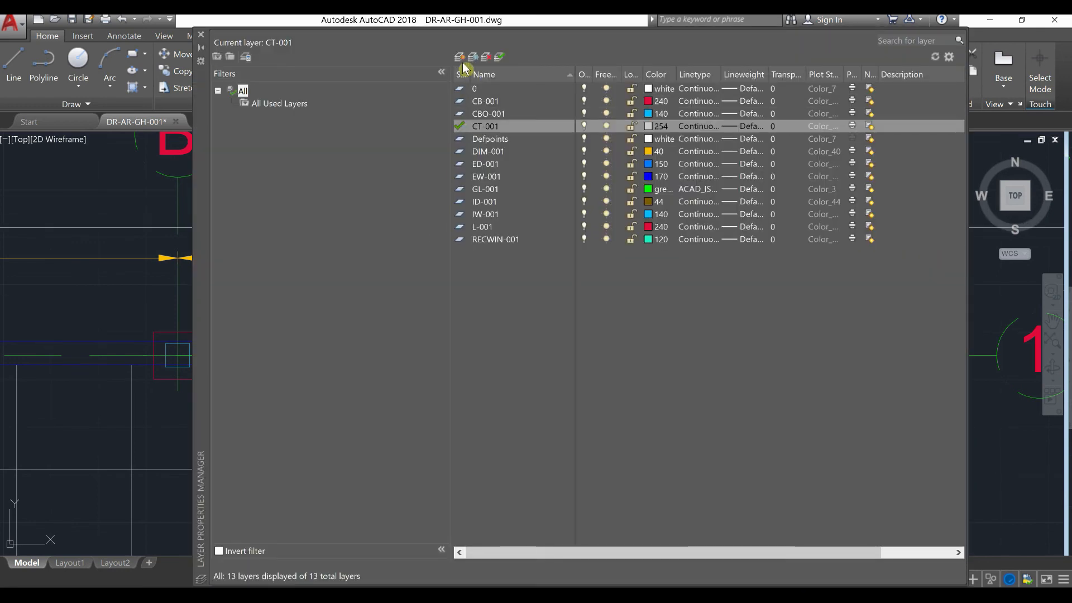
click(460, 58)
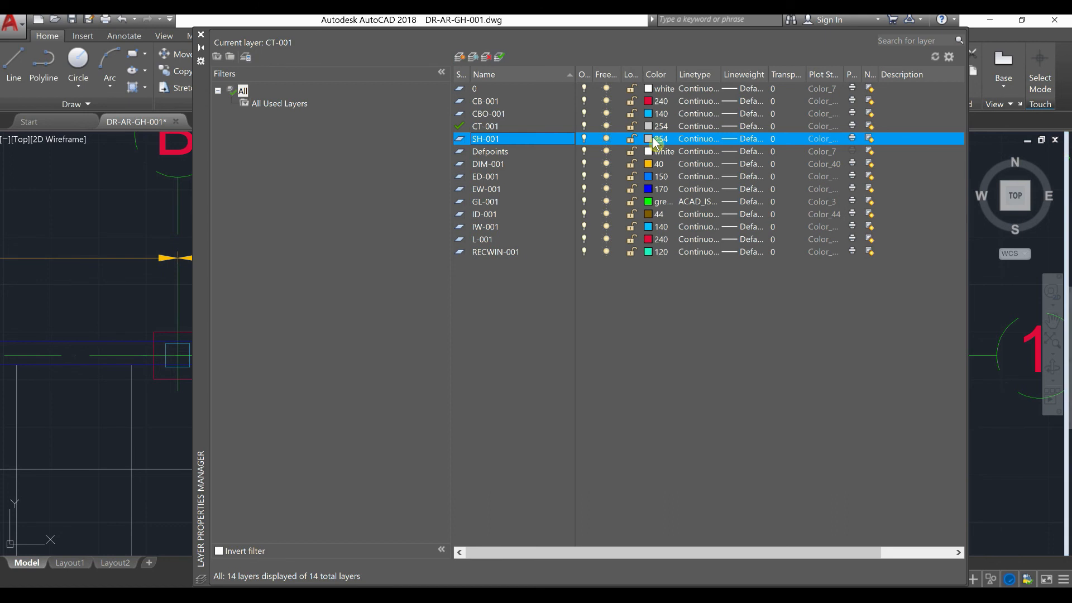
click(656, 140)
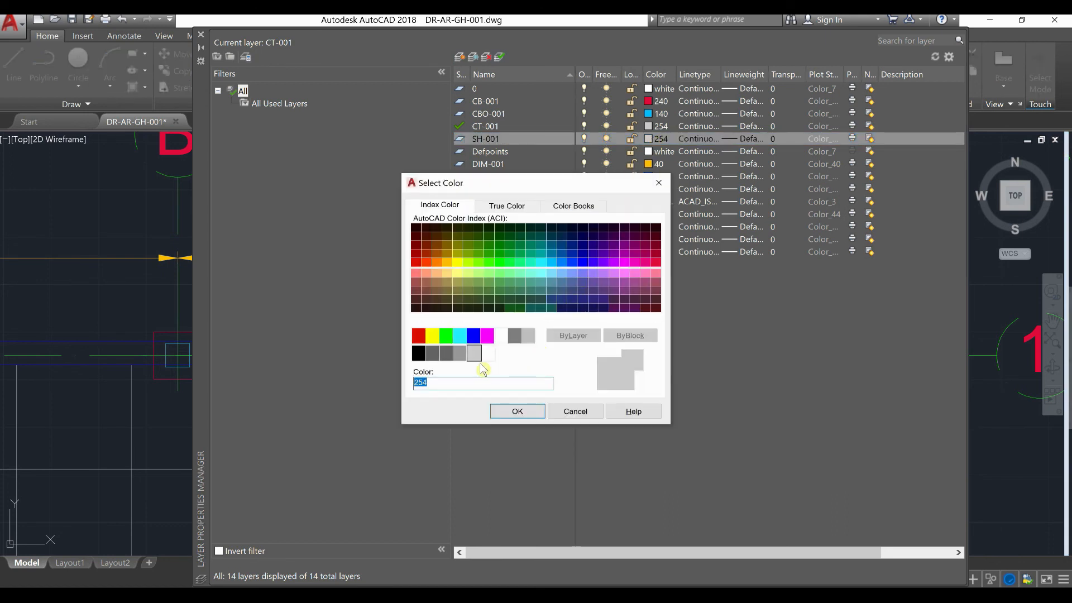
click(525, 414)
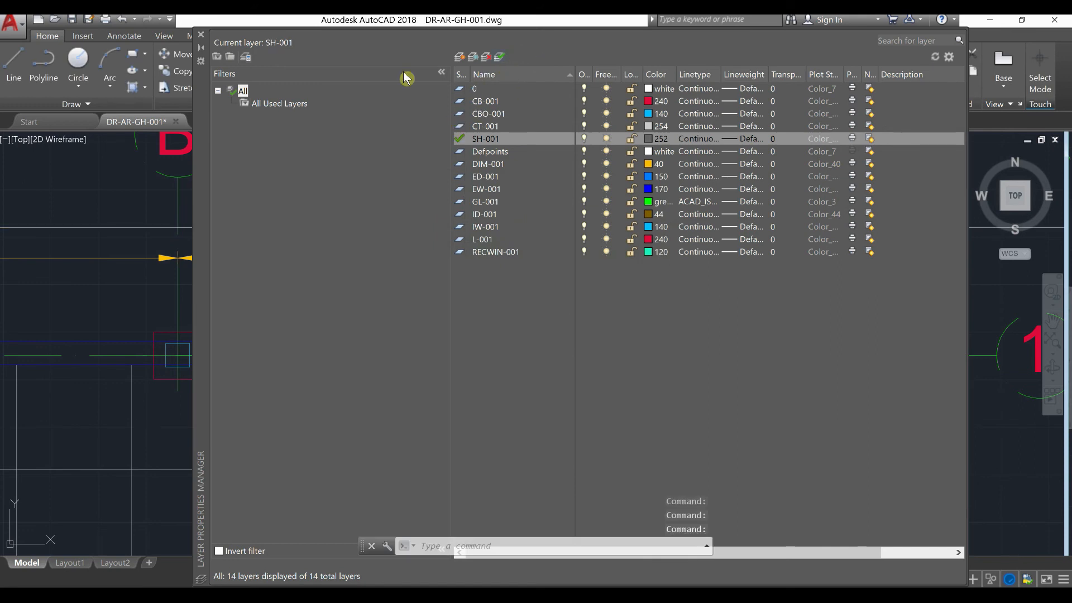
click(200, 36)
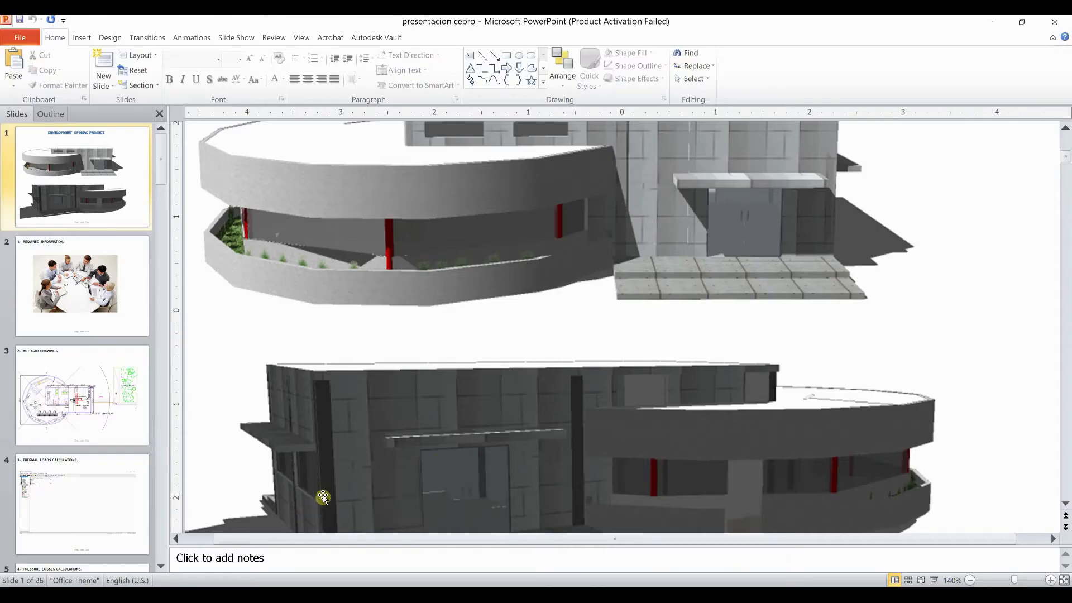
Check the canopy over the entrance in the building render on slide 1 in PowerPoint, then return to AutoCAD.
scroll(323, 497, down, 3)
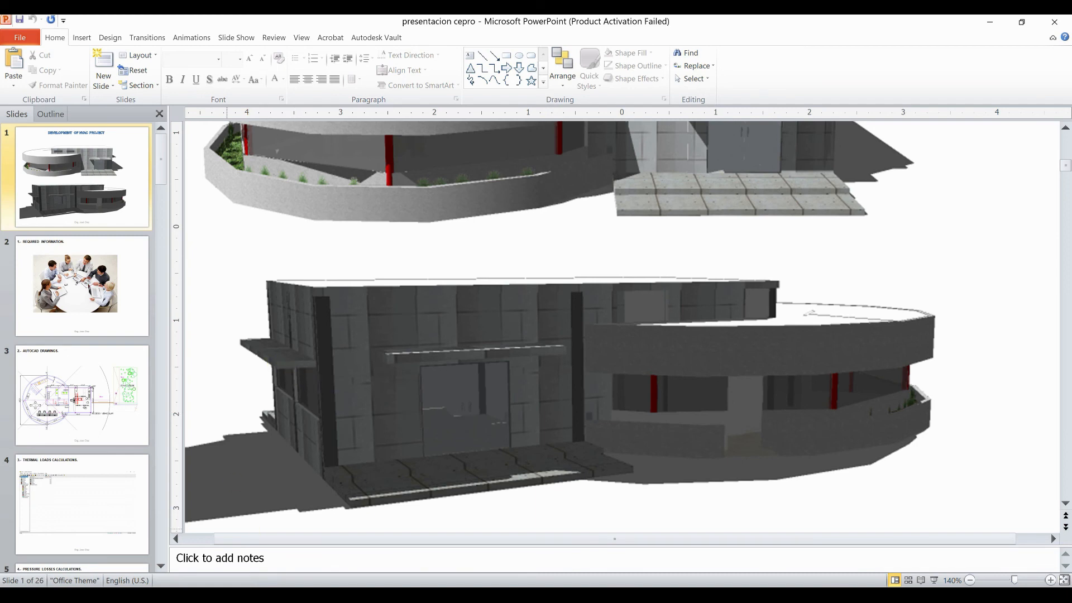
key(alt+Tab)
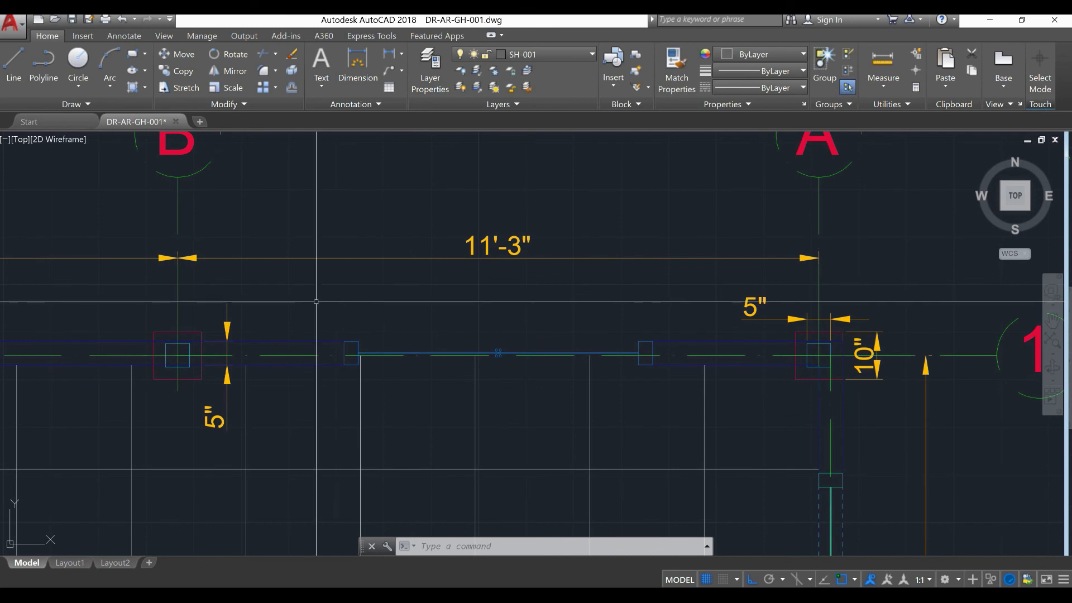
Draw half the canopy outline from the door's left jamb corner: 1' left, 1' up, and across to align with the door's midpoint.
key(Return)
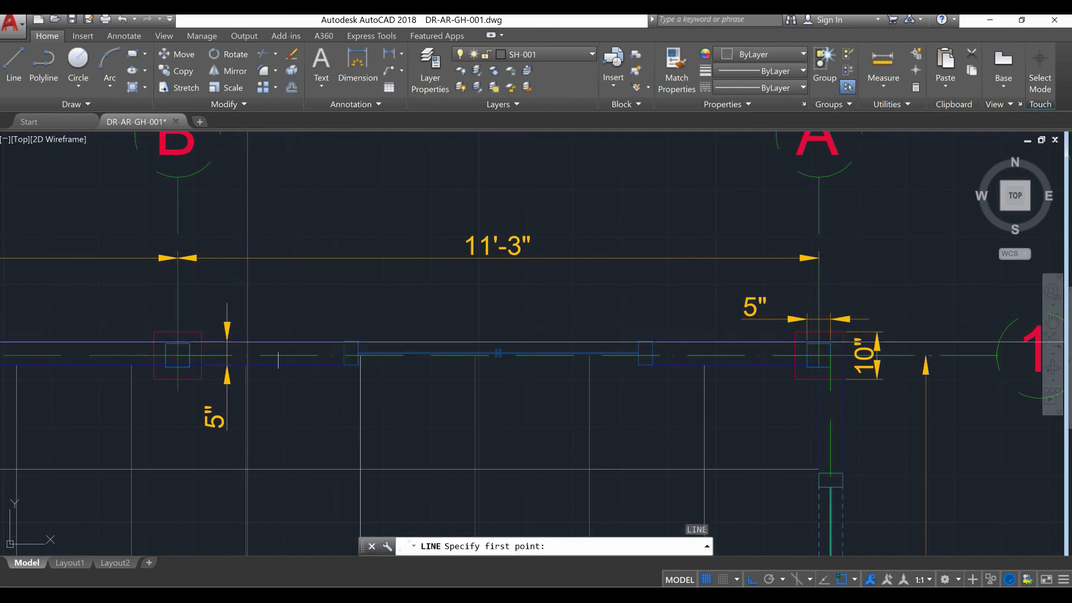
scroll(348, 355, up, 2)
click(359, 342)
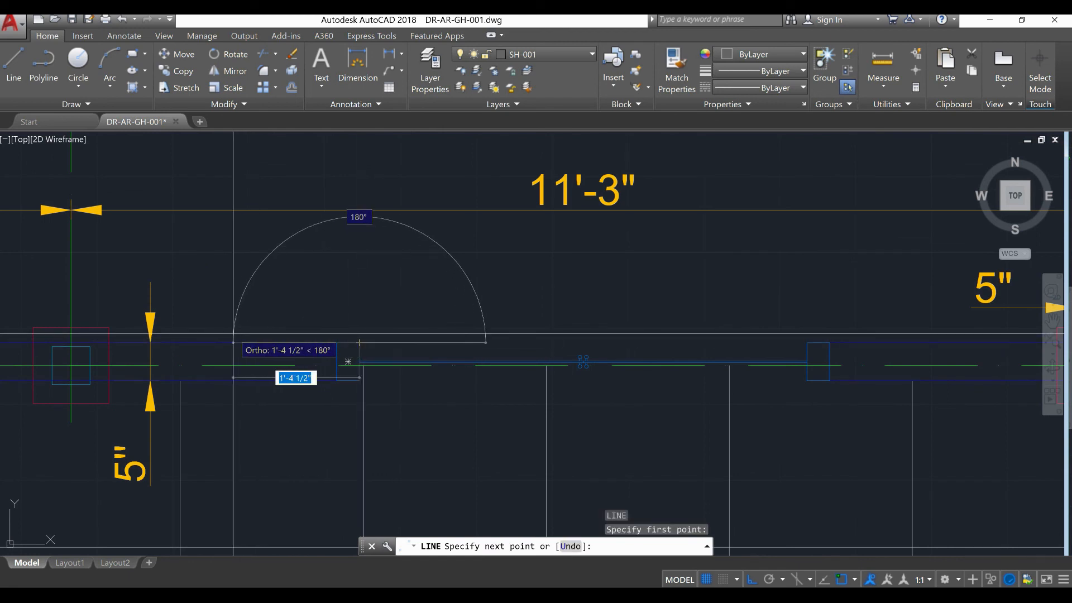
text(1)
key(Return)
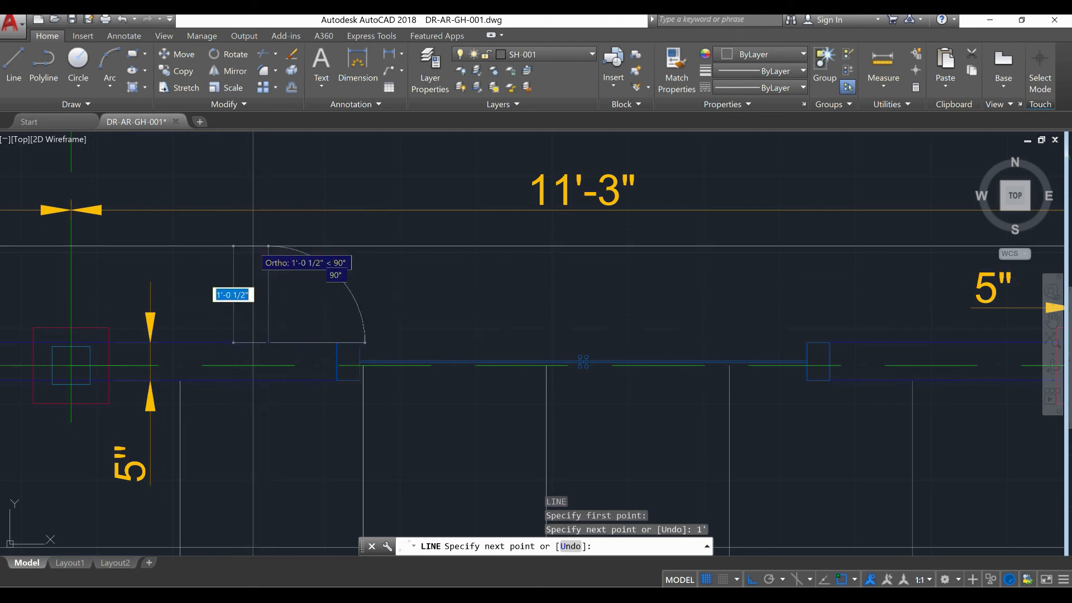
text(1')
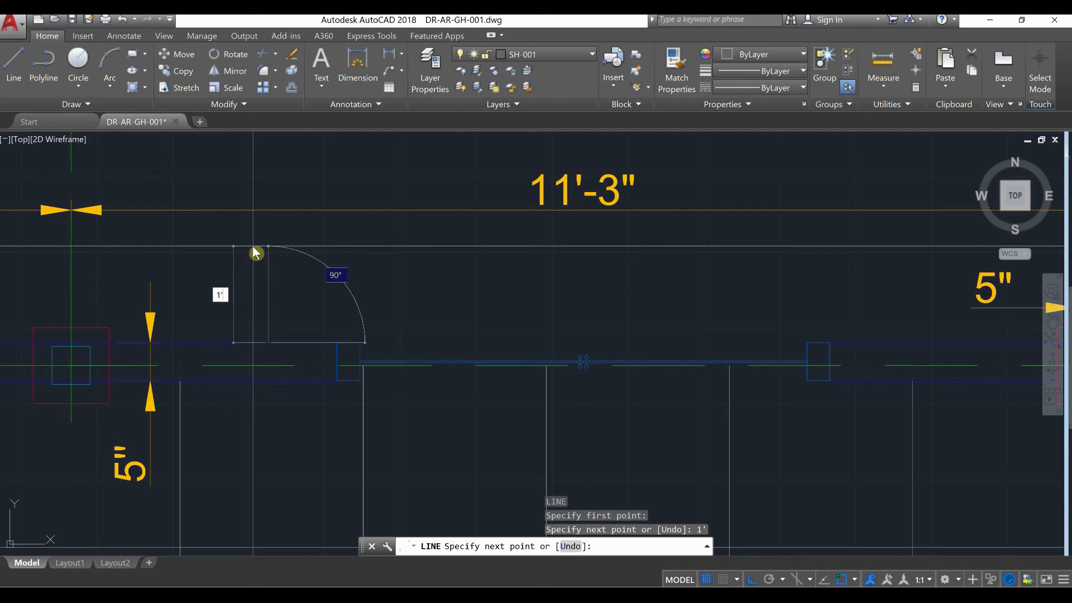
key(Return)
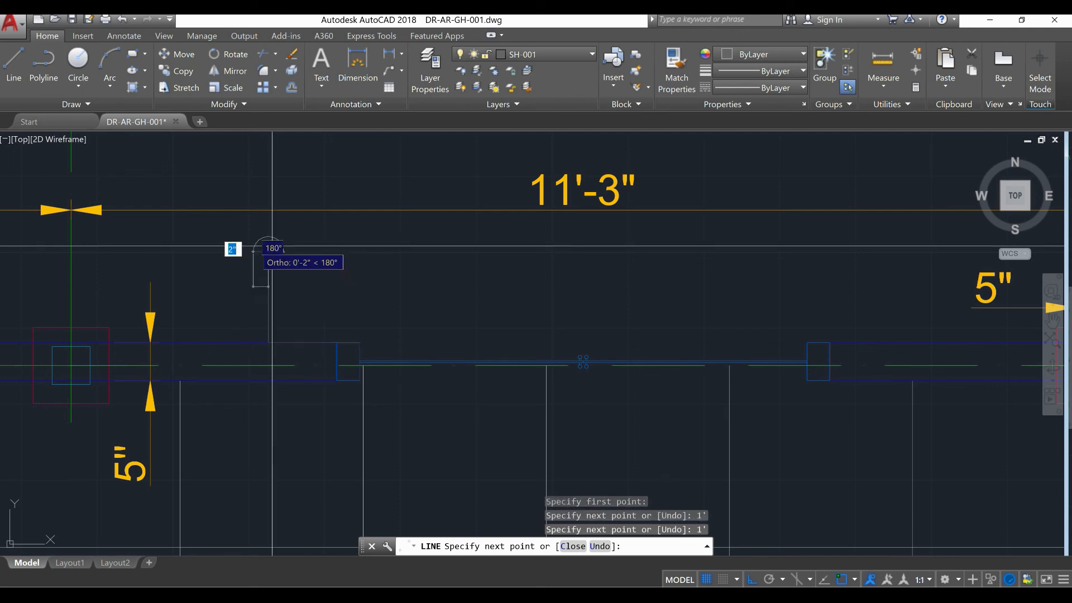
scroll(612, 285, down, 3)
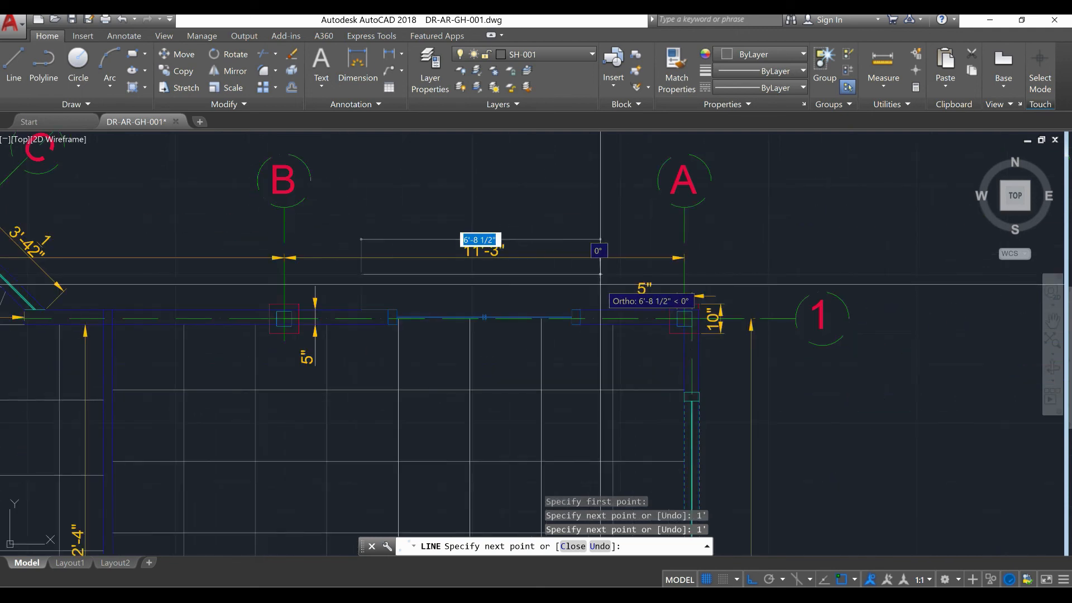
scroll(510, 283, up, 6)
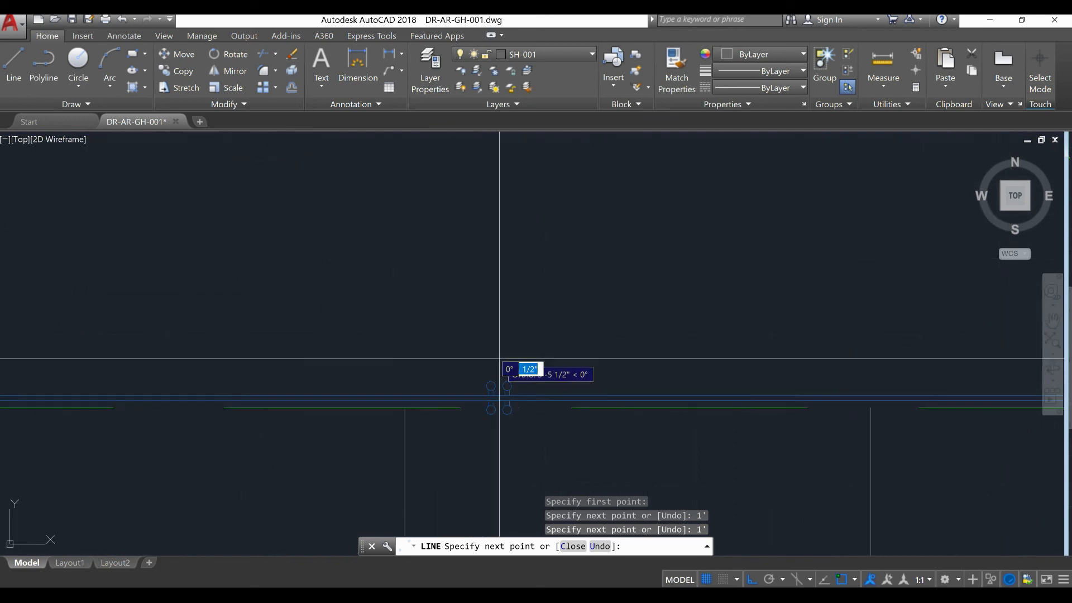
scroll(498, 395, down, 2)
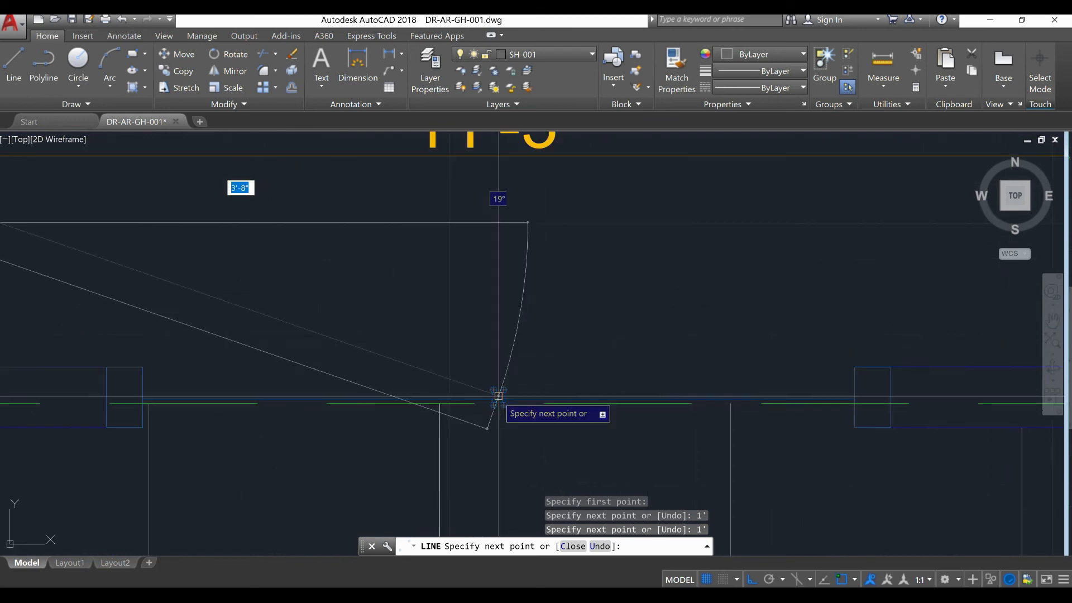
click(498, 328)
right_click(508, 221)
click(530, 230)
scroll(531, 239, down, 3)
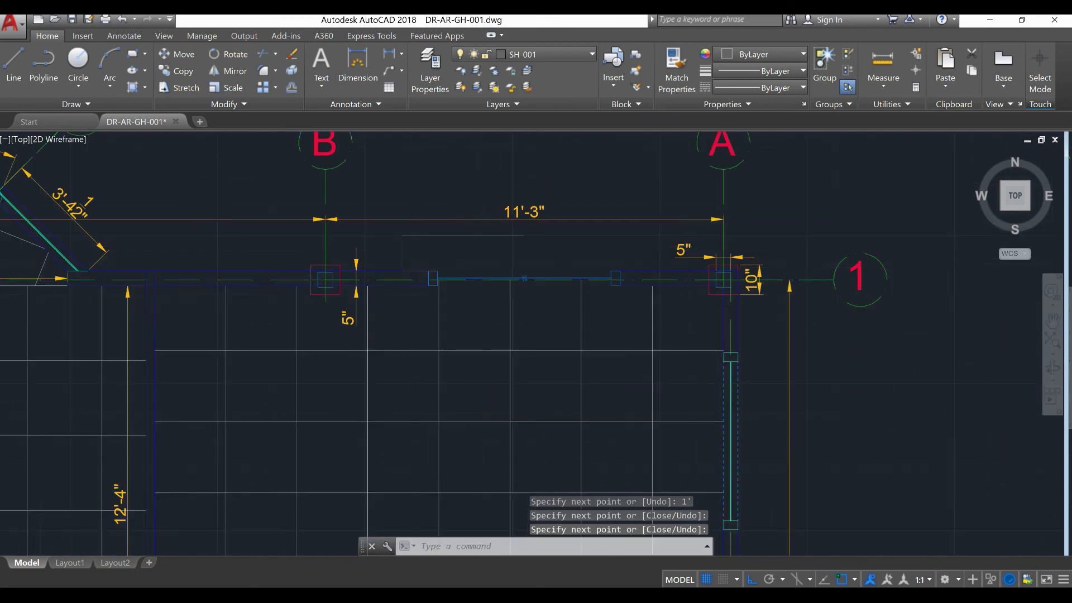
Mirror the three canopy lines about a vertical axis through the door's midpoint, keeping the source lines.
scroll(381, 268, up, 2)
click(459, 277)
click(485, 244)
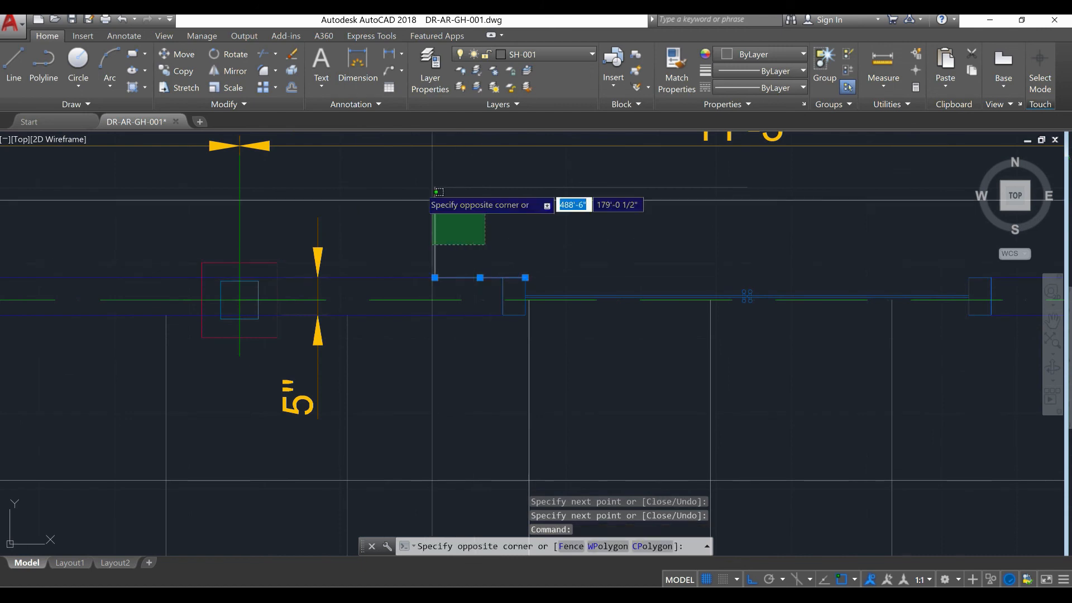
click(412, 178)
middle_drag(609, 253, 360, 276)
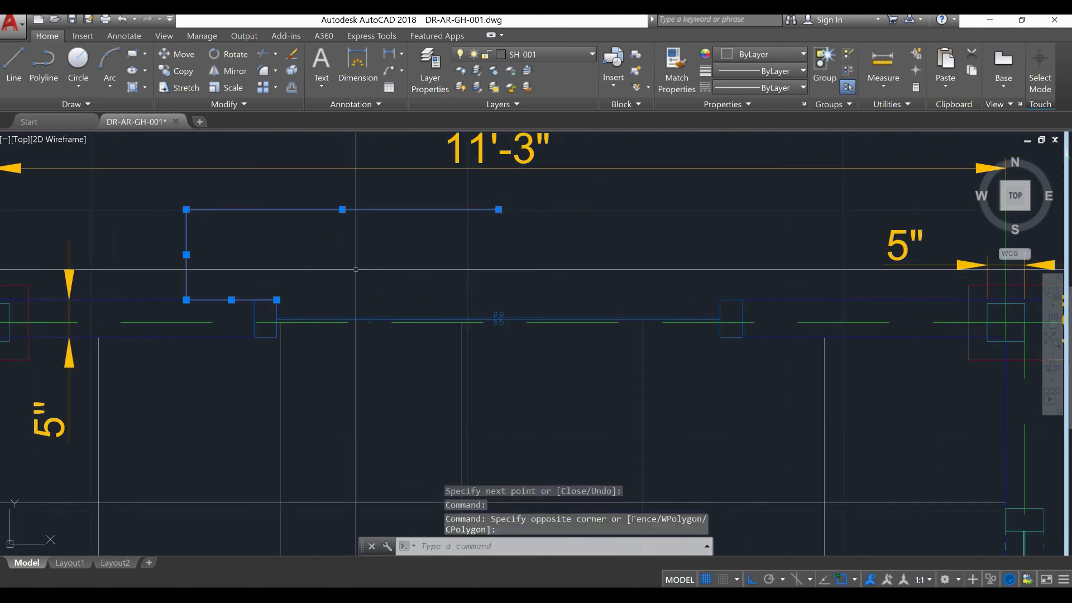
text(I)
click(391, 301)
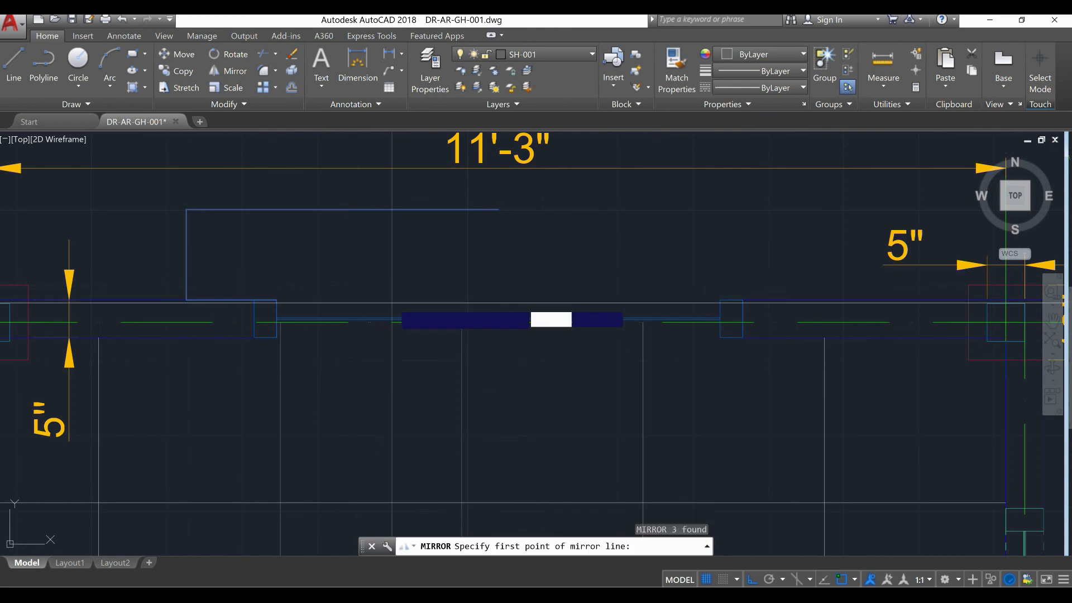
click(498, 210)
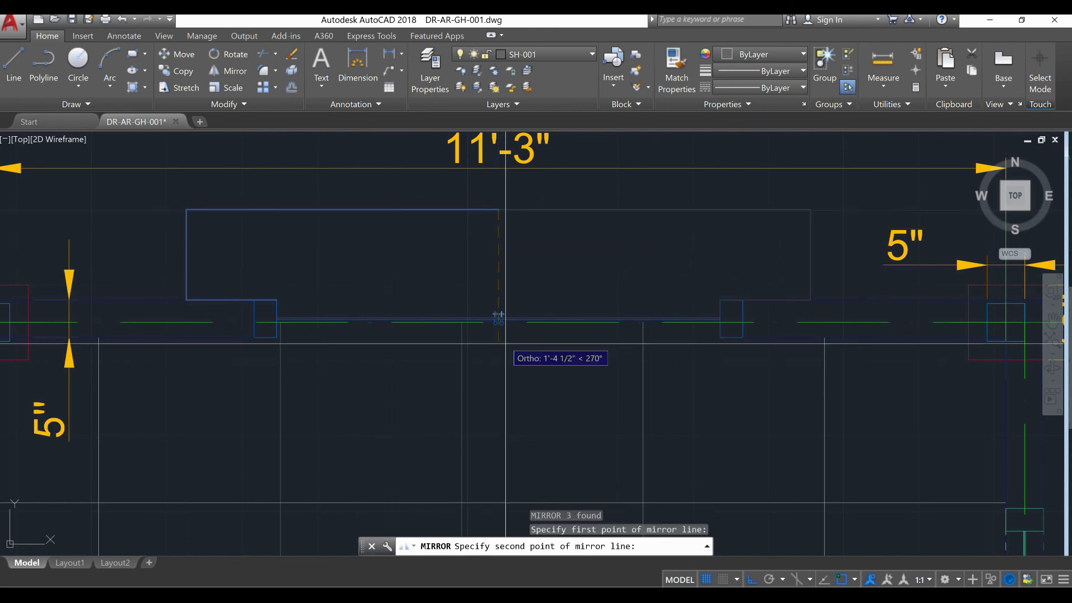
click(505, 402)
right_click(522, 437)
click(536, 446)
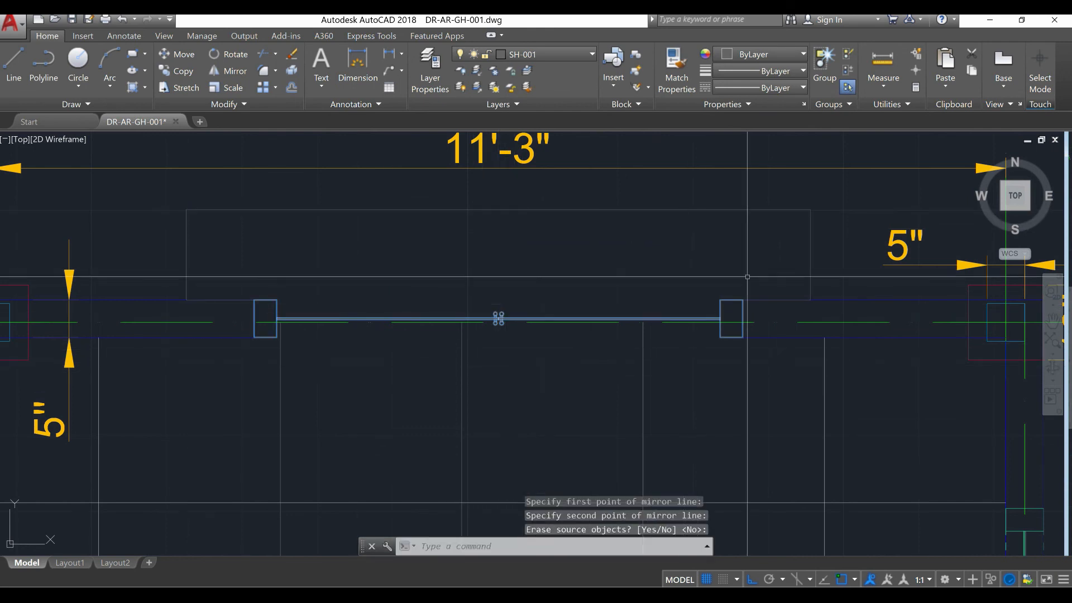
Stretch the canopy base line from the door's right jamb across to the left jamb corner to close the outline.
click(741, 300)
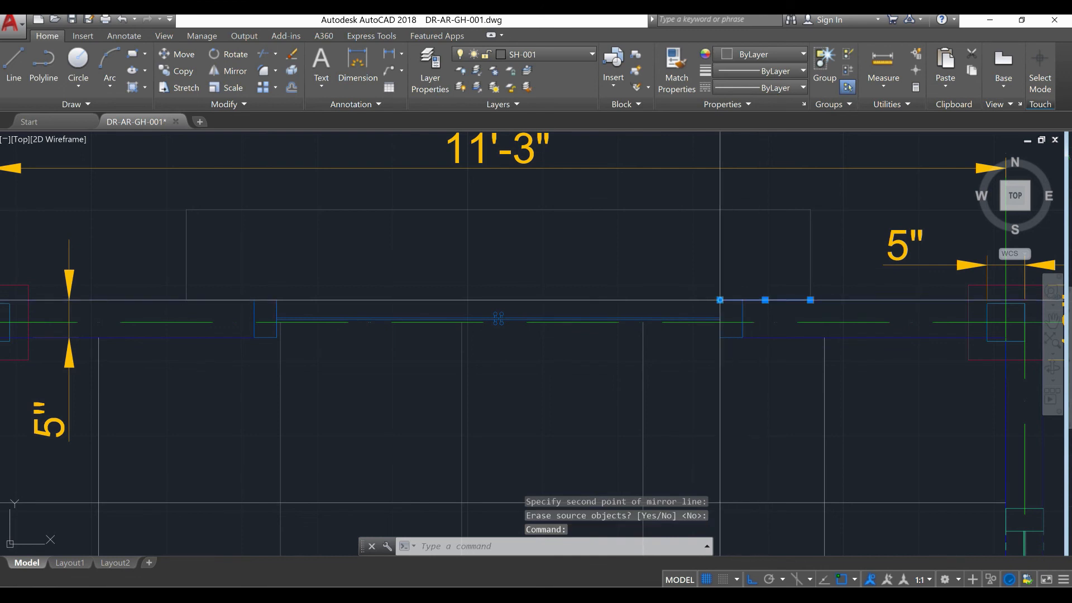
click(720, 300)
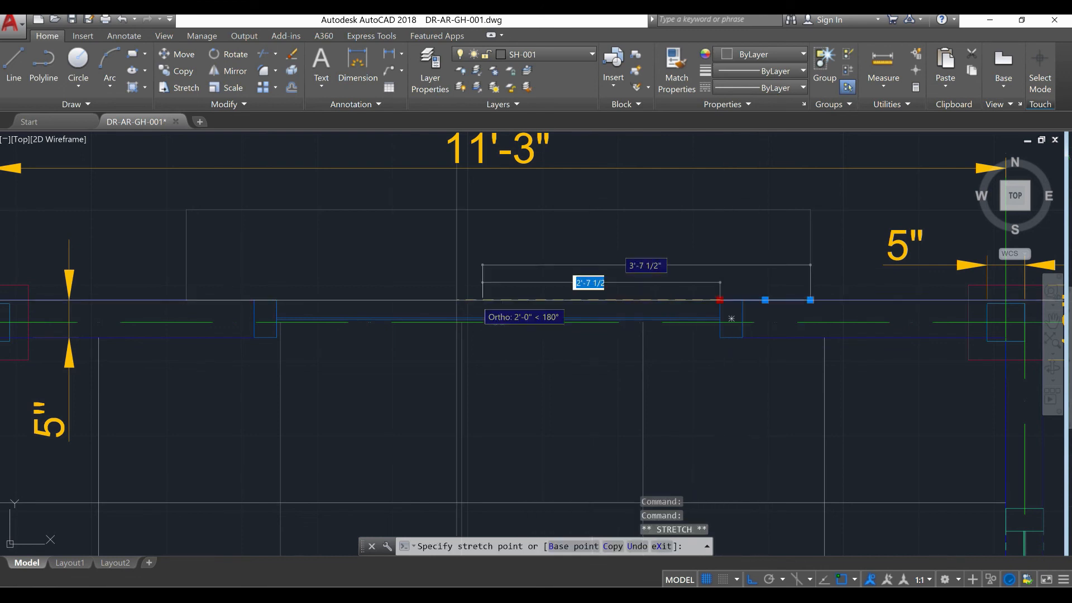
click(276, 300)
key(Escape)
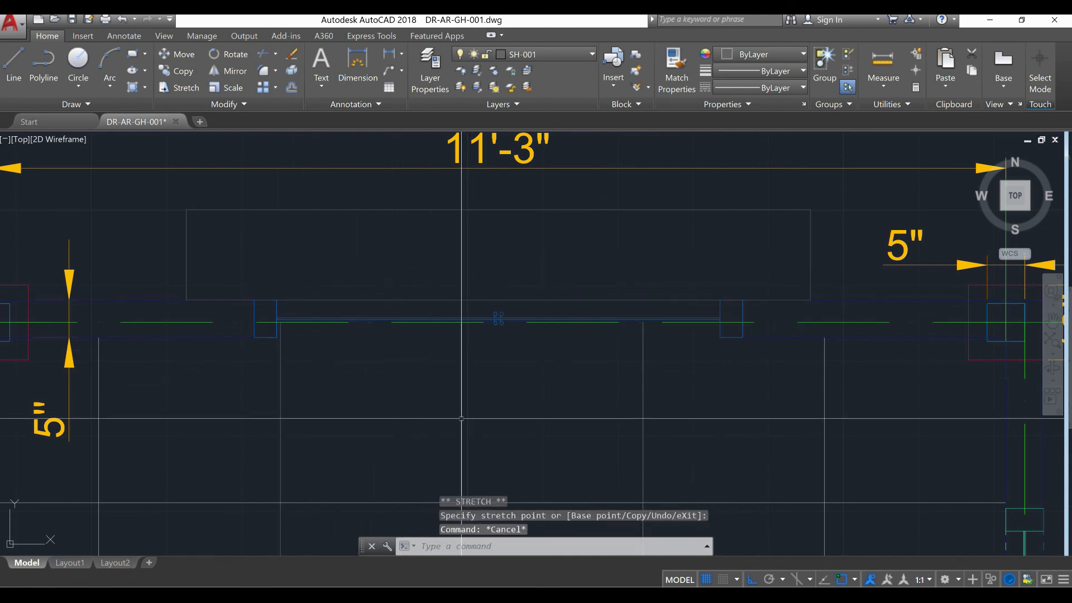
Examine the canopy outline above the door in relation to the neighbouring walls and the whole plan.
scroll(471, 418, down, 4)
scroll(490, 362, up, 2)
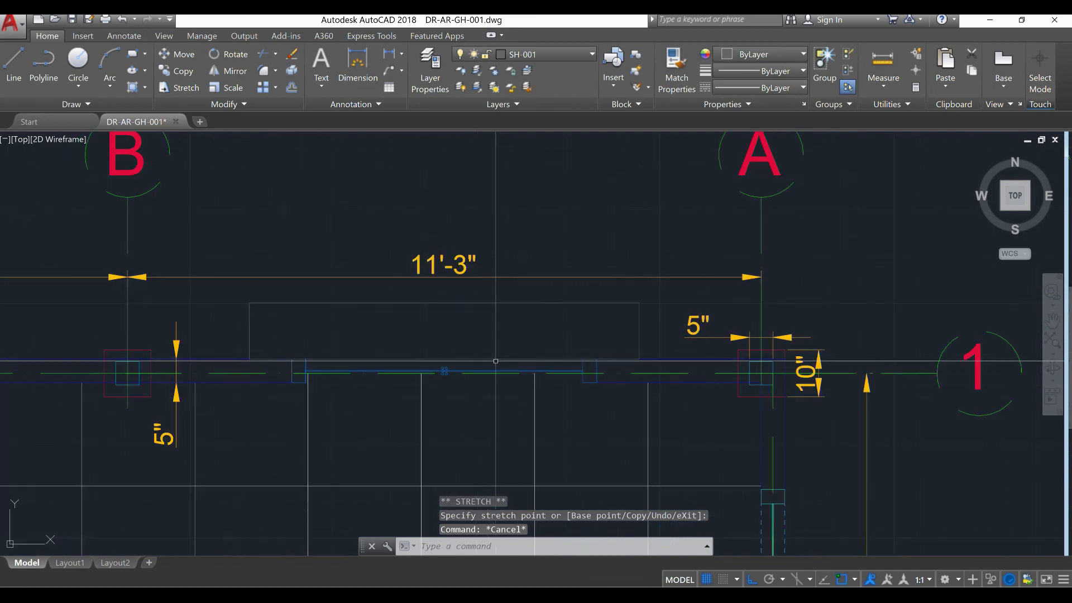
scroll(346, 352, up, 2)
scroll(465, 343, down, 3)
middle_drag(515, 400, 521, 356)
scroll(578, 310, up, 2)
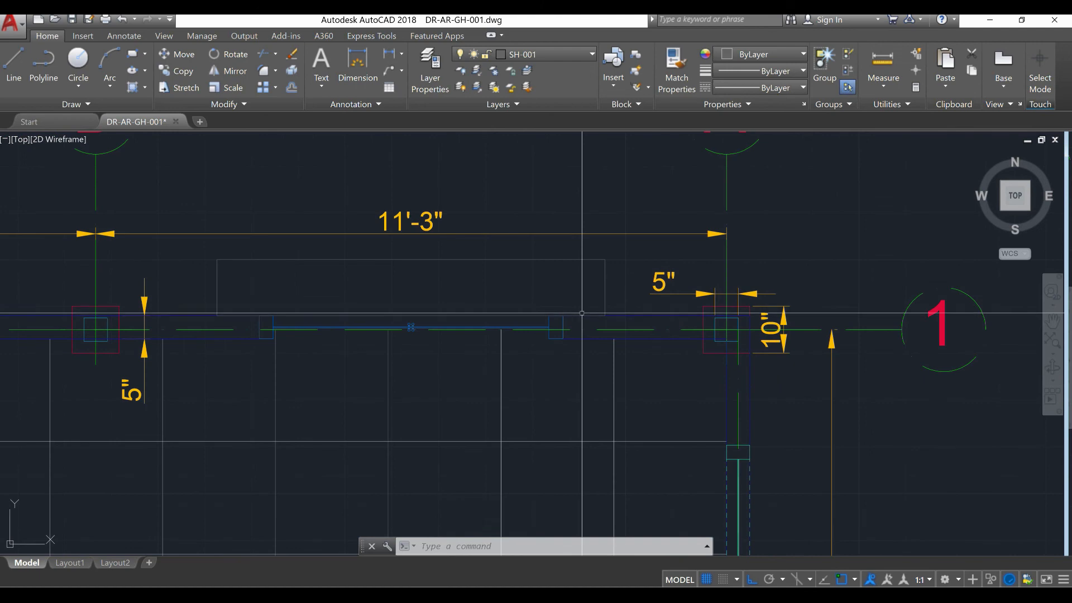
scroll(581, 313, down, 8)
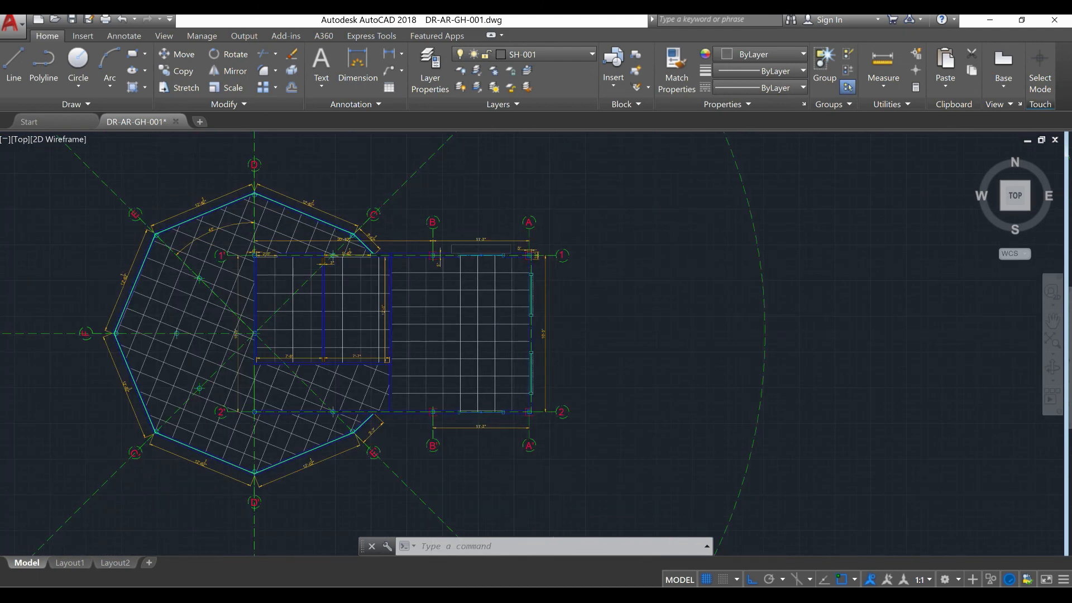
Copy the six canopy lines over the grid 1 door to the empty space outside the wall on grid A.
scroll(562, 333, up, 7)
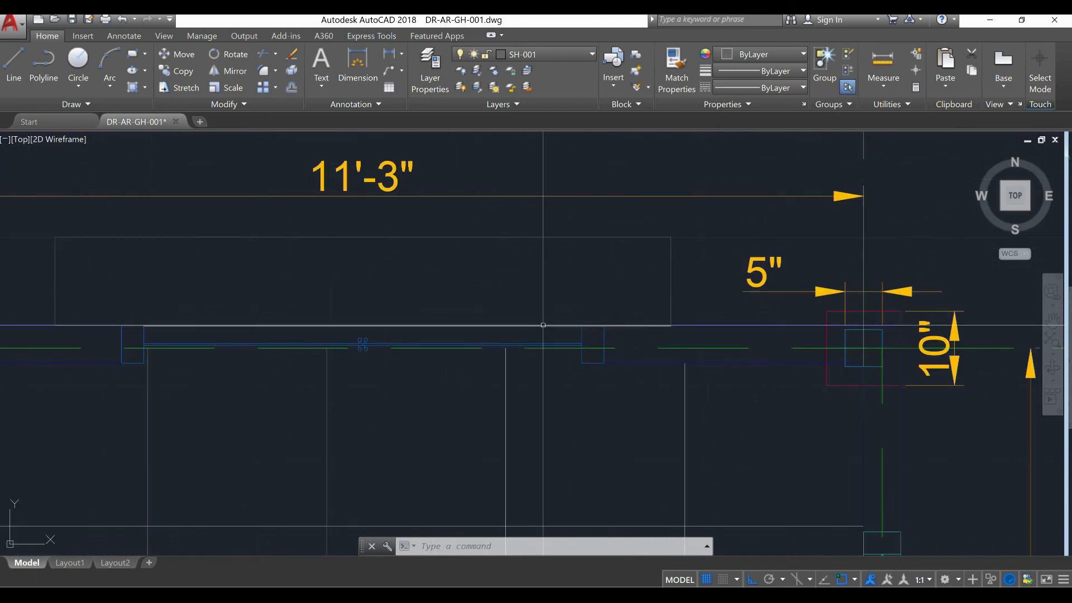
click(543, 324)
click(698, 309)
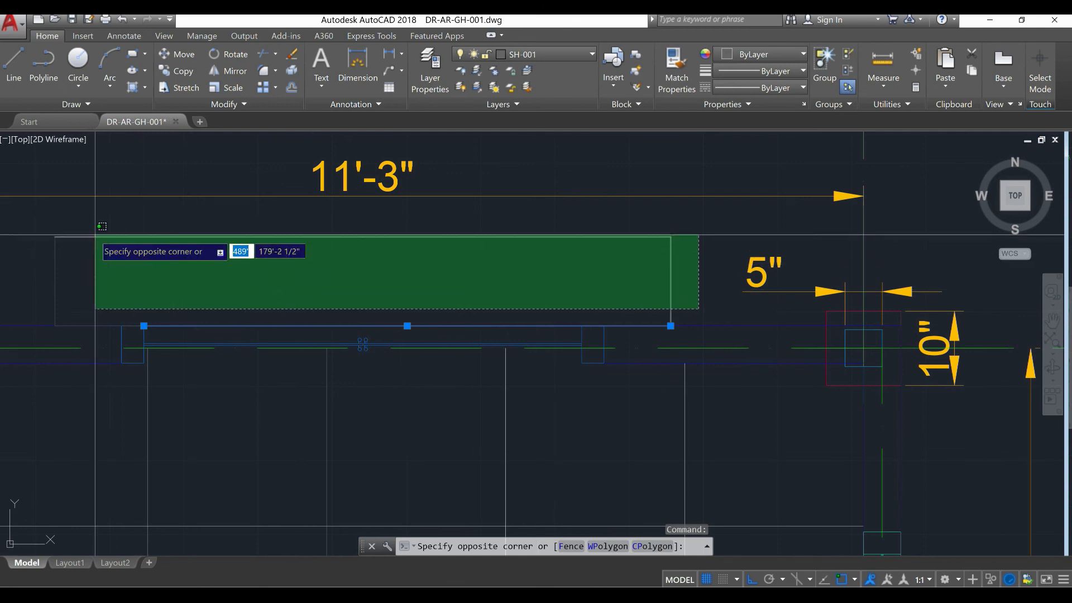
click(52, 239)
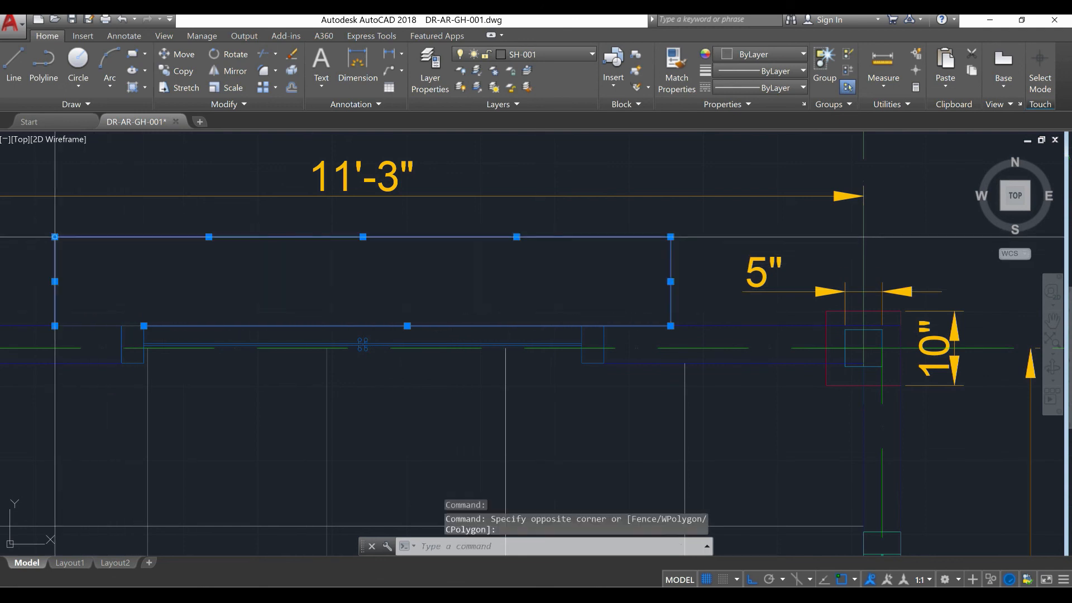
click(107, 324)
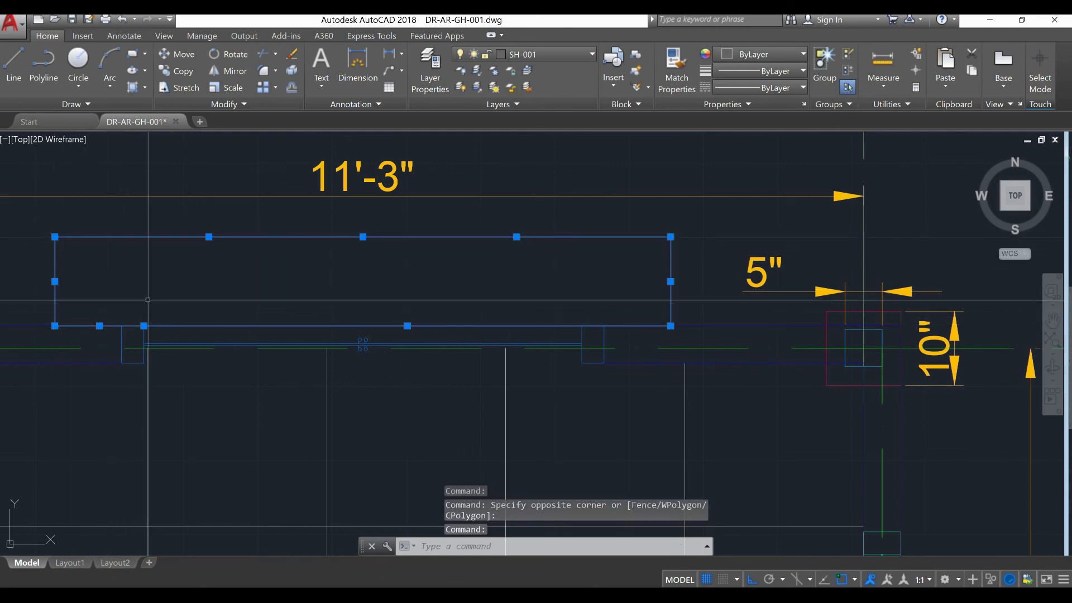
text(co)
key(Return)
click(226, 307)
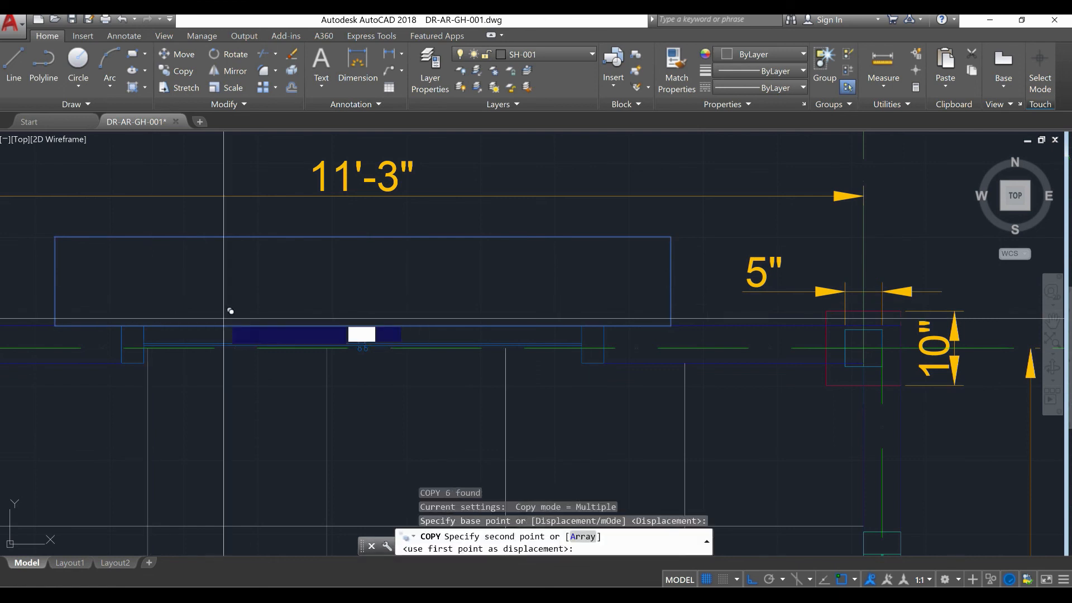
scroll(67, 313, down, 6)
click(476, 376)
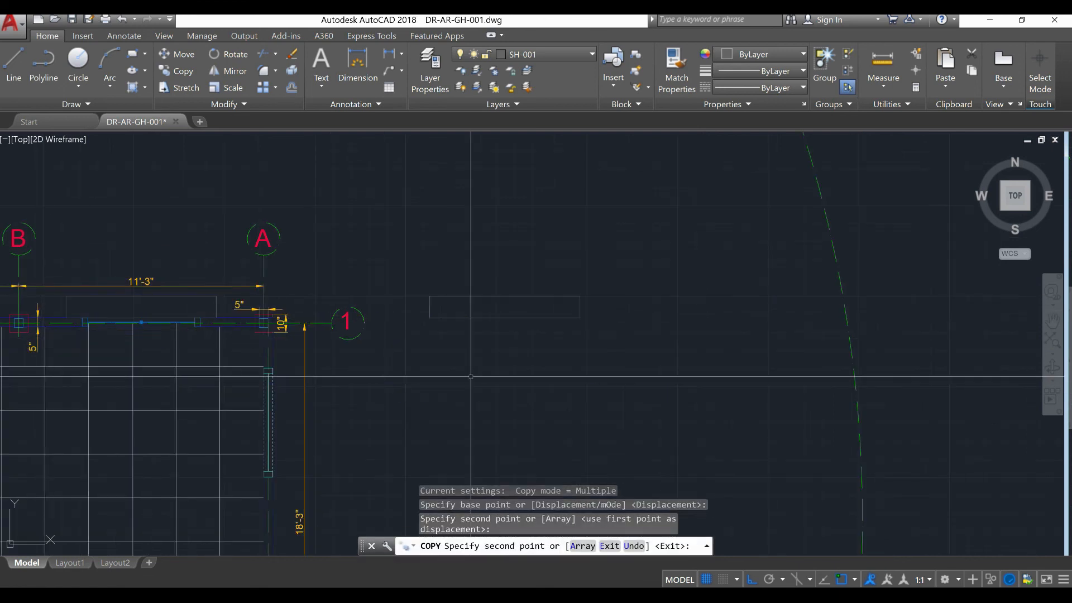
key(Escape)
Rotate the copied canopy 90° clockwise about its lower-left corner so it stands vertically.
click(617, 369)
click(397, 222)
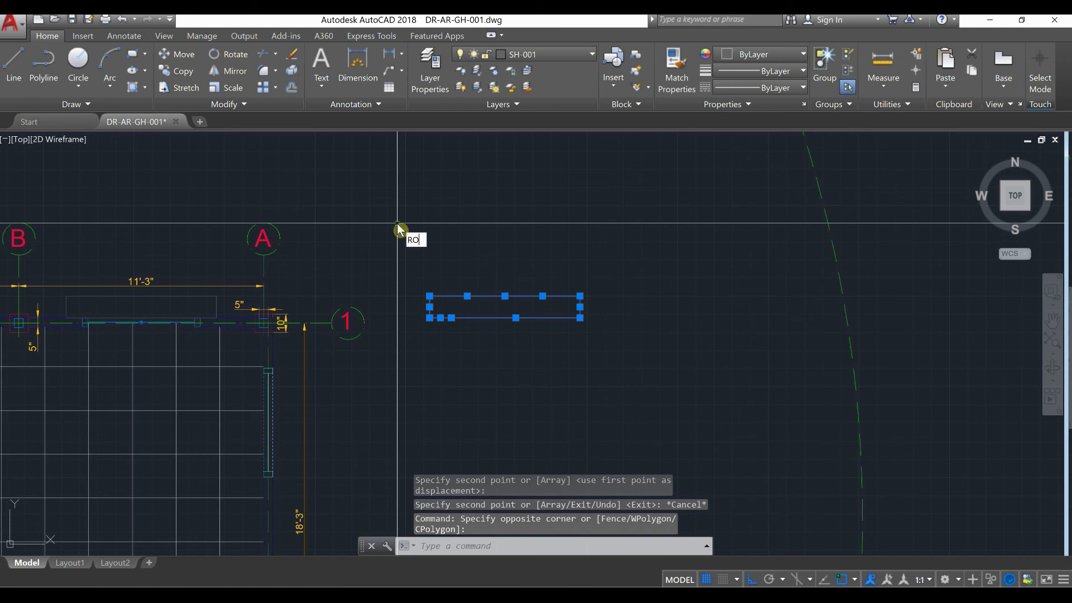
key(Return)
click(431, 306)
click(480, 478)
Move the rotated canopy by its upper-left corner to the outer lower corner of the column at grid A-1.
click(492, 493)
click(412, 263)
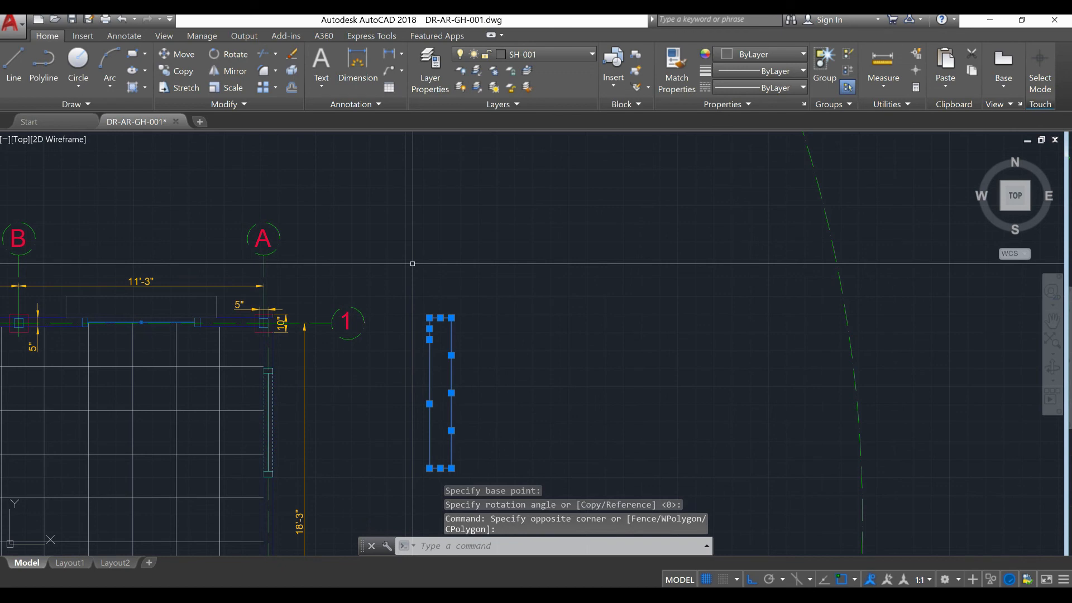
key(Return)
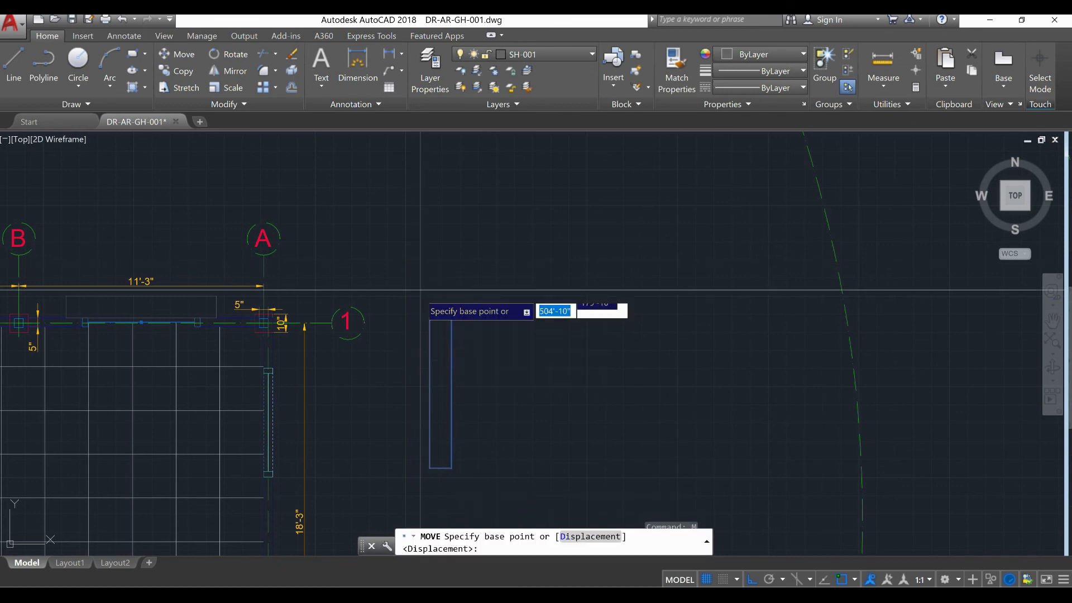
click(428, 318)
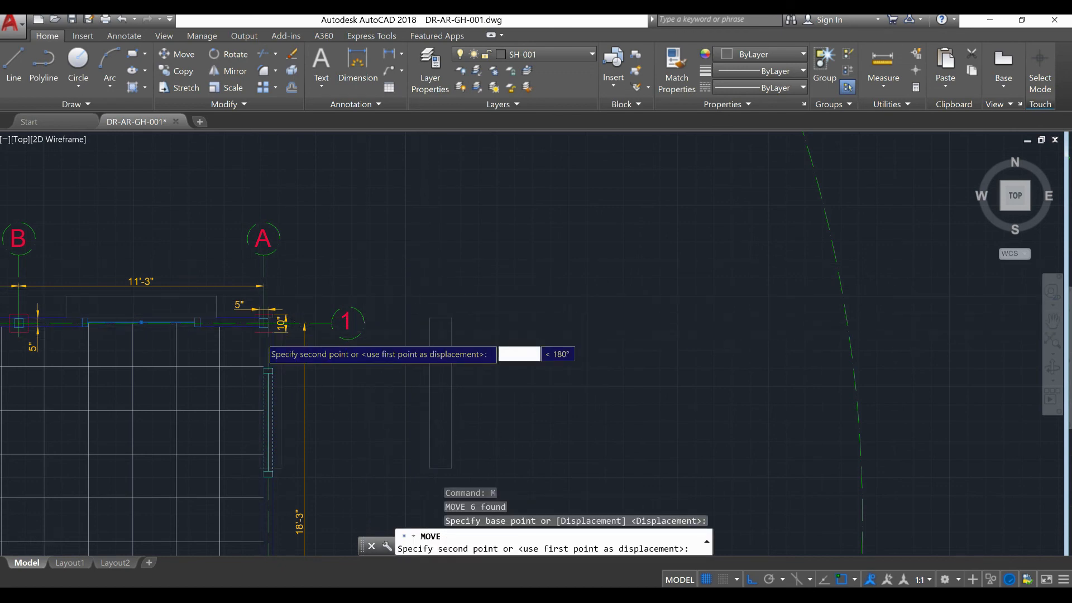
scroll(268, 335, up, 8)
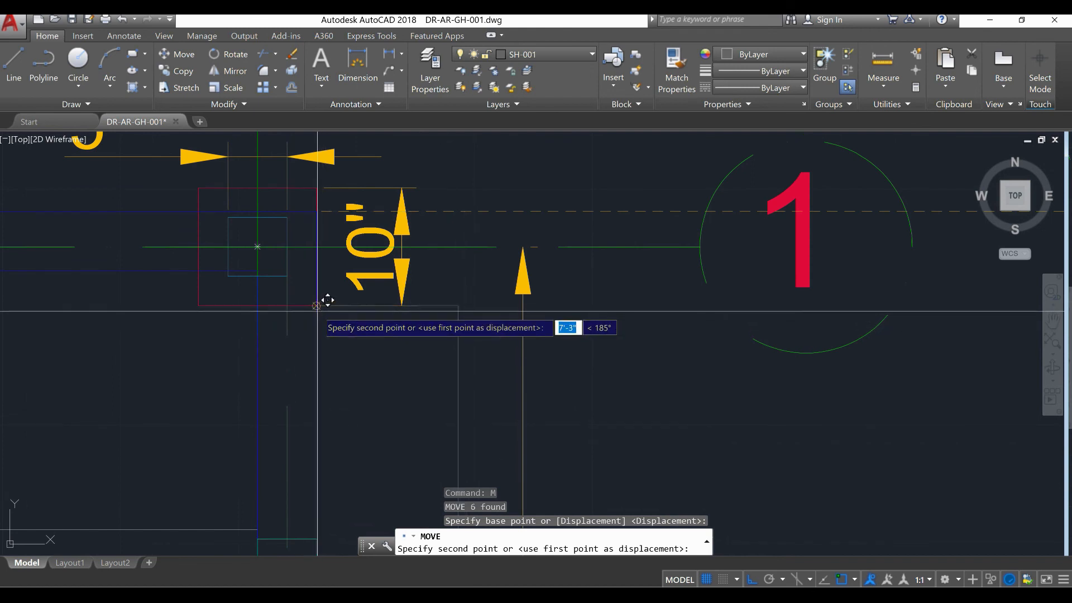
click(319, 306)
Move the vertical canopy's lower end line and wall-side line down to the corner of the column at grid A'-2.
scroll(358, 338, down, 8)
scroll(357, 338, up, 6)
click(343, 391)
click(321, 359)
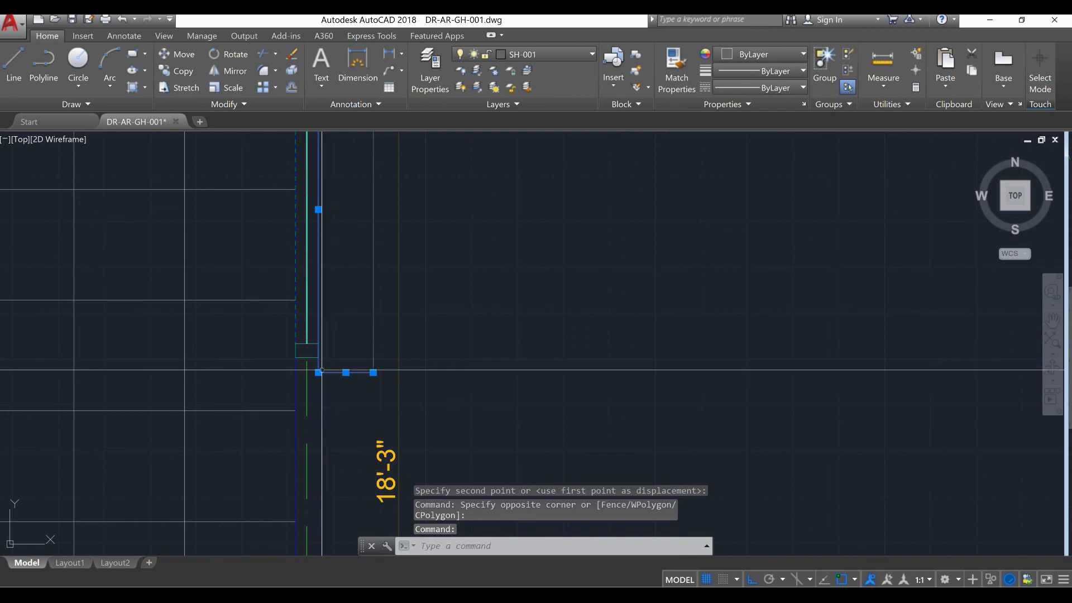
scroll(357, 244, down, 5)
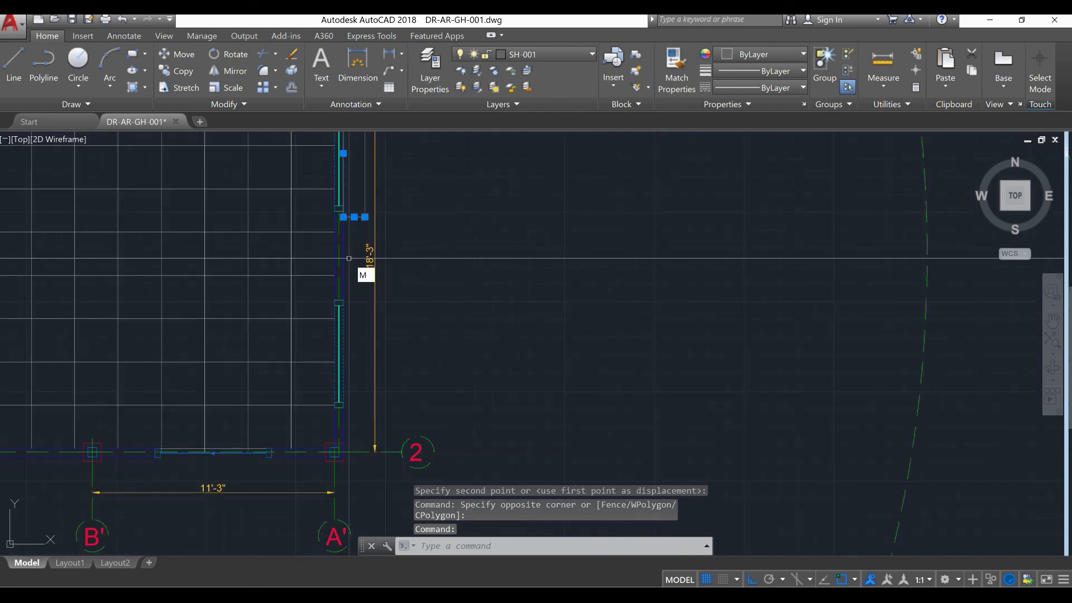
key(Return)
click(340, 208)
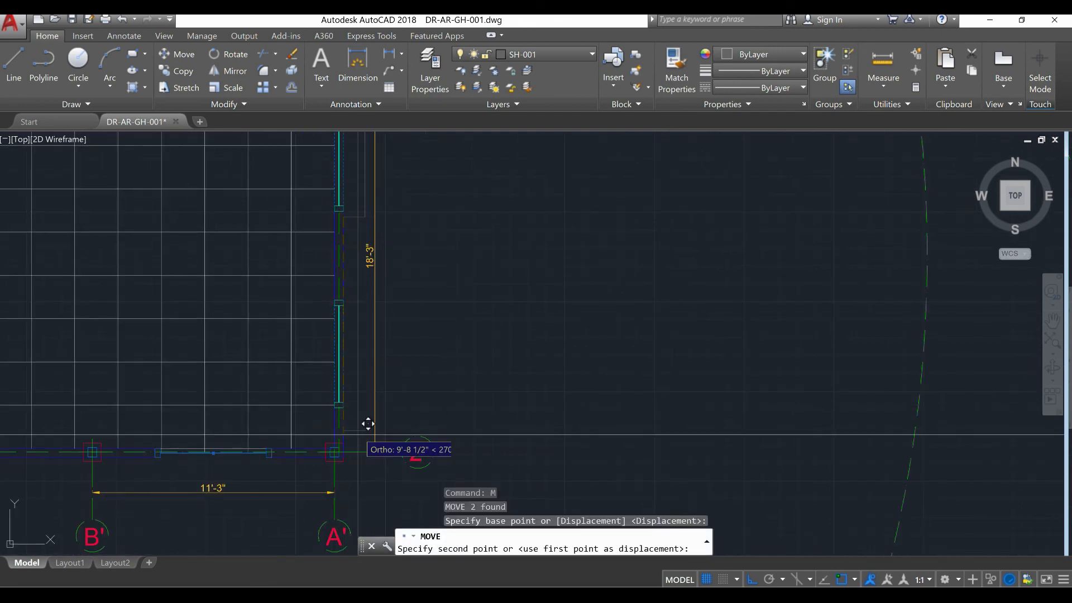
scroll(354, 452, up, 5)
click(329, 434)
scroll(334, 438, down, 7)
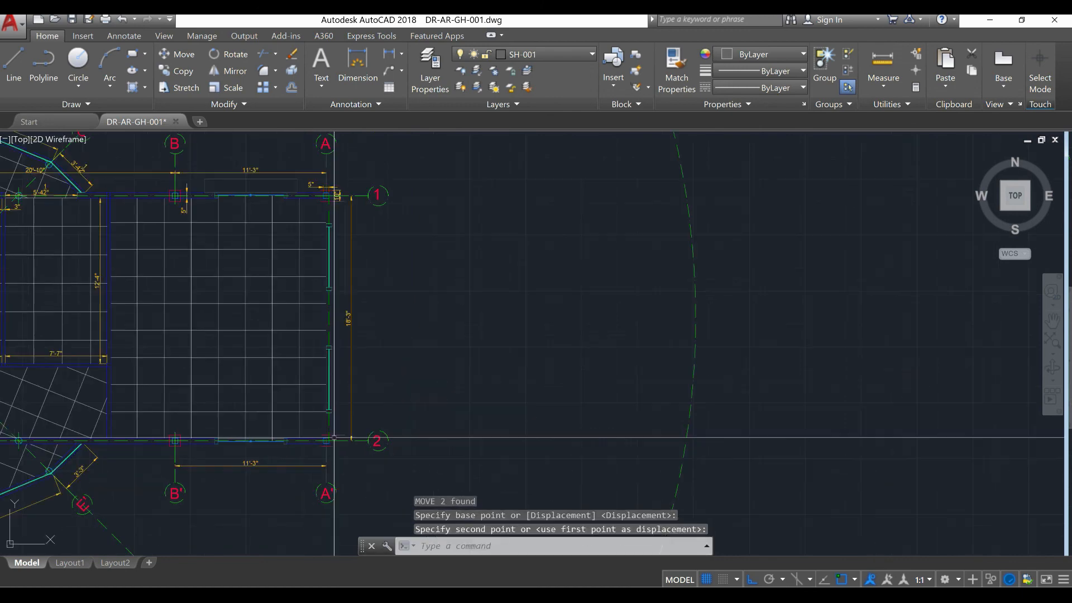
Stretch the upper end of the canopy's wall-side line up to the column corner at grid A-1.
click(331, 424)
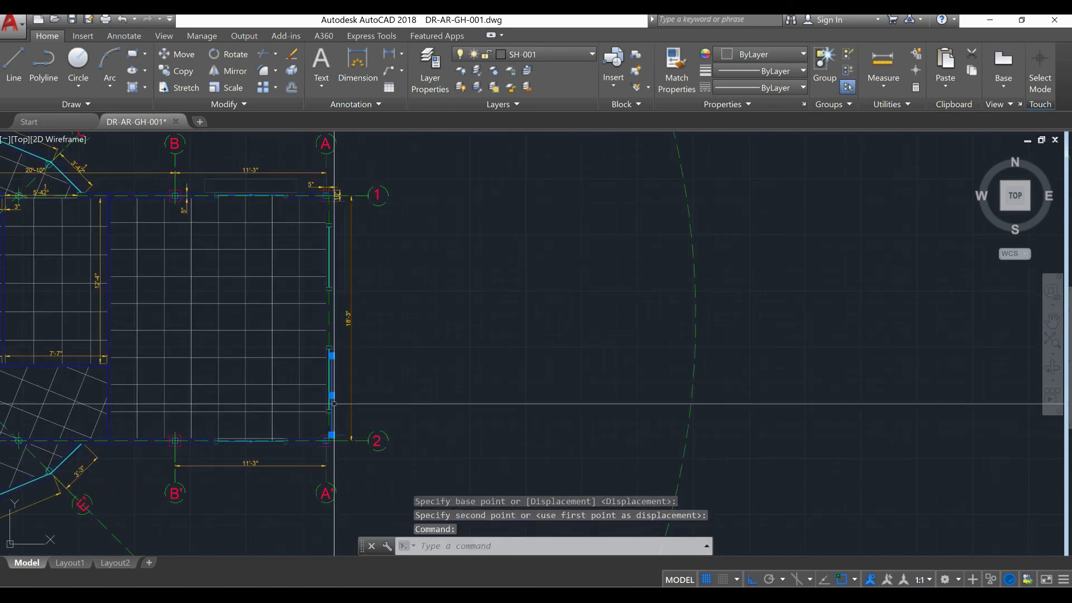
click(331, 355)
scroll(327, 197, up, 6)
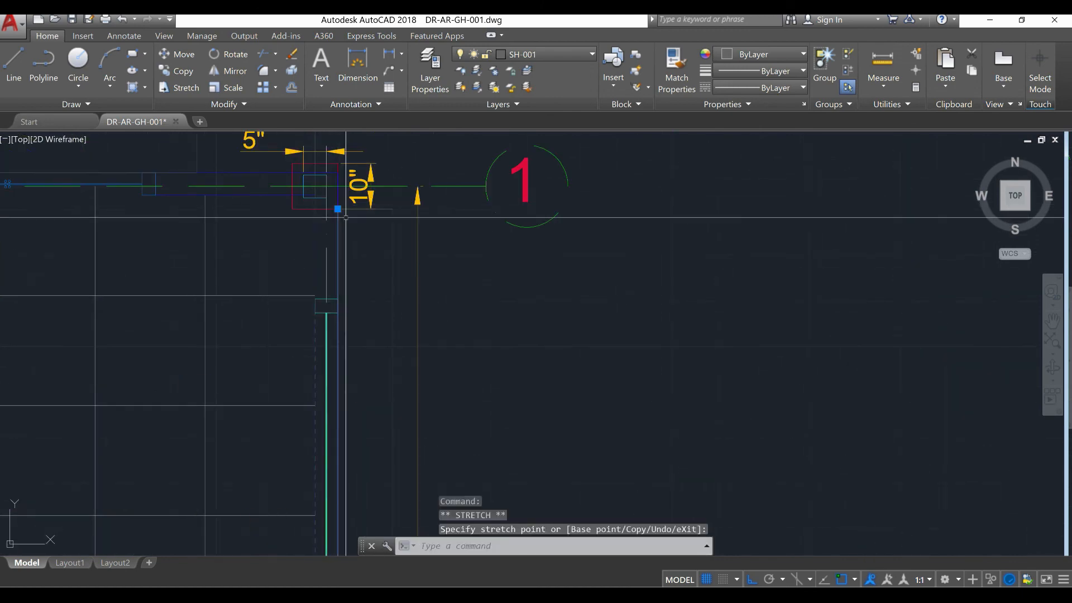
scroll(349, 240, down, 5)
Stretch the outer canopy line's lower end down to the end line at grid 2, completing the side canopy outline.
click(364, 289)
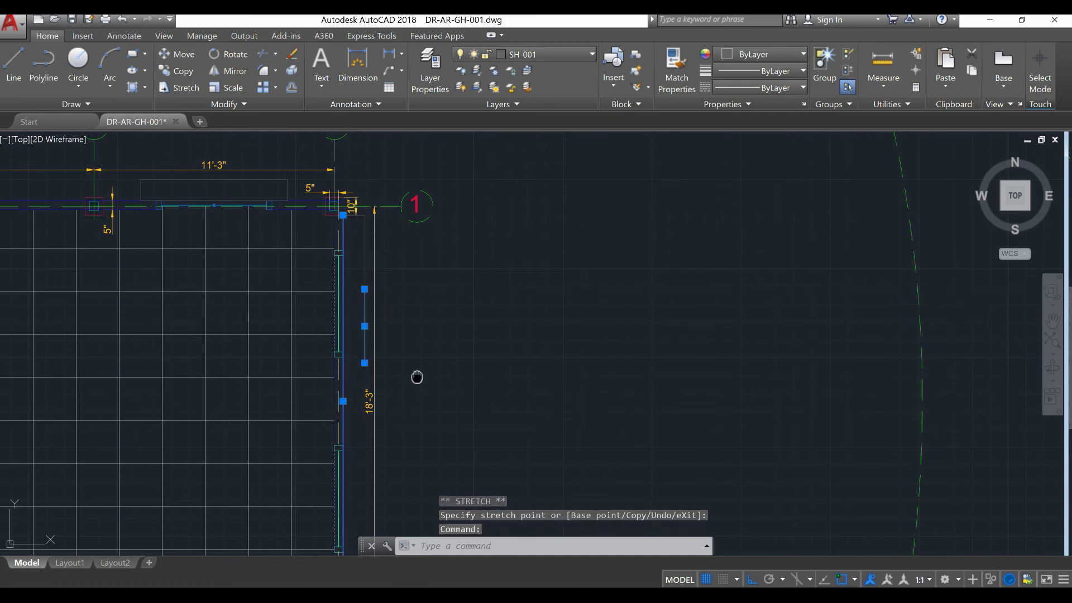
middle_drag(417, 377, 415, 342)
click(362, 329)
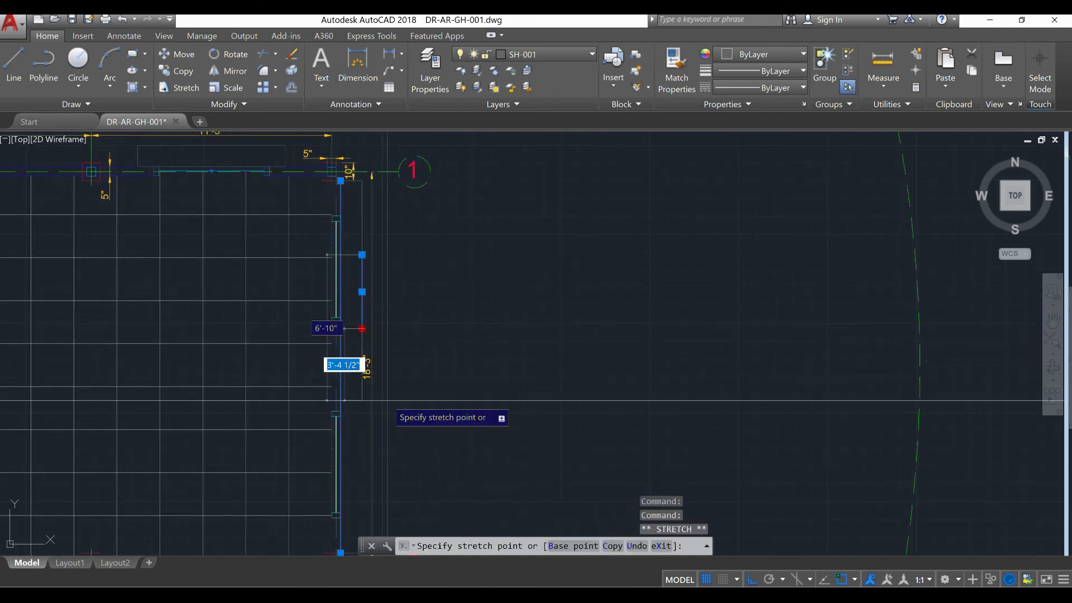
middle_drag(361, 400, 362, 278)
click(361, 431)
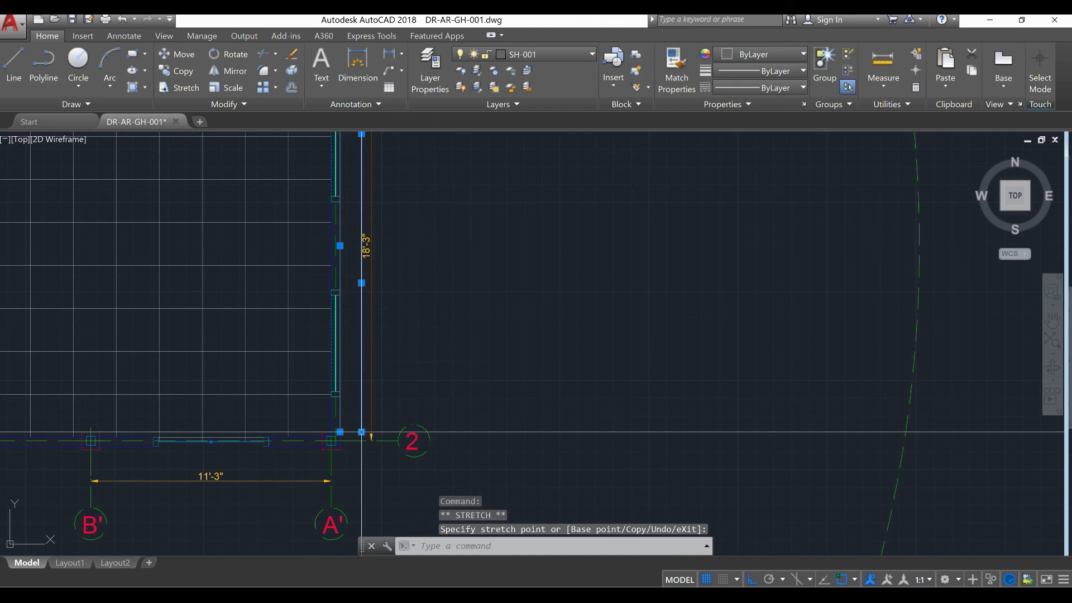
scroll(361, 432, down, 3)
key(Escape)
key(Escape)
middle_drag(428, 385, 516, 410)
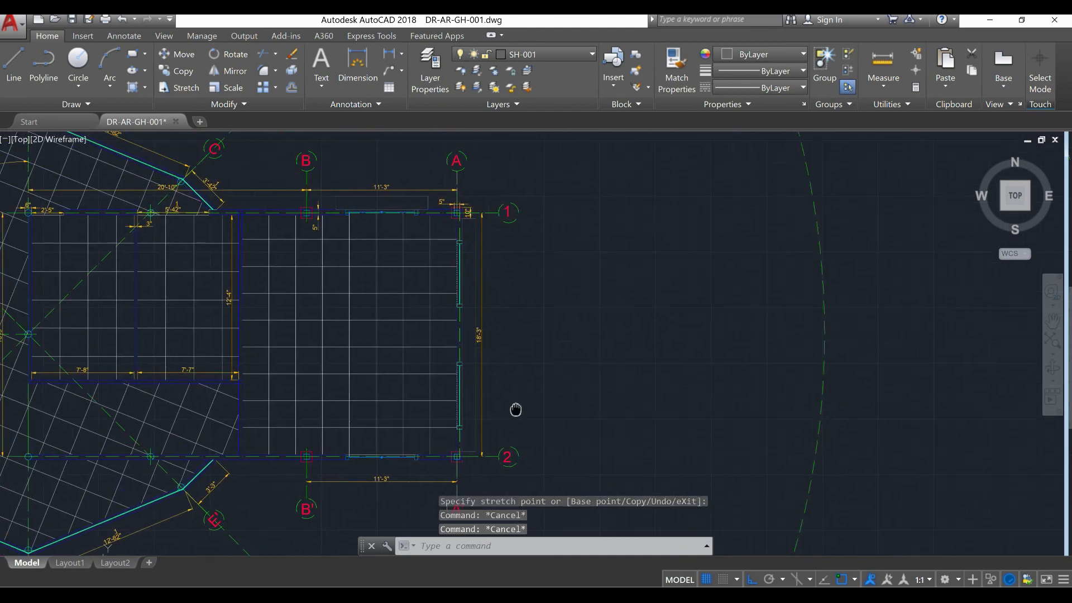
Mirror the canopy outline between grids B and A from the grid 1 wall to the grid 2 wall, keeping the original.
scroll(402, 204, up, 4)
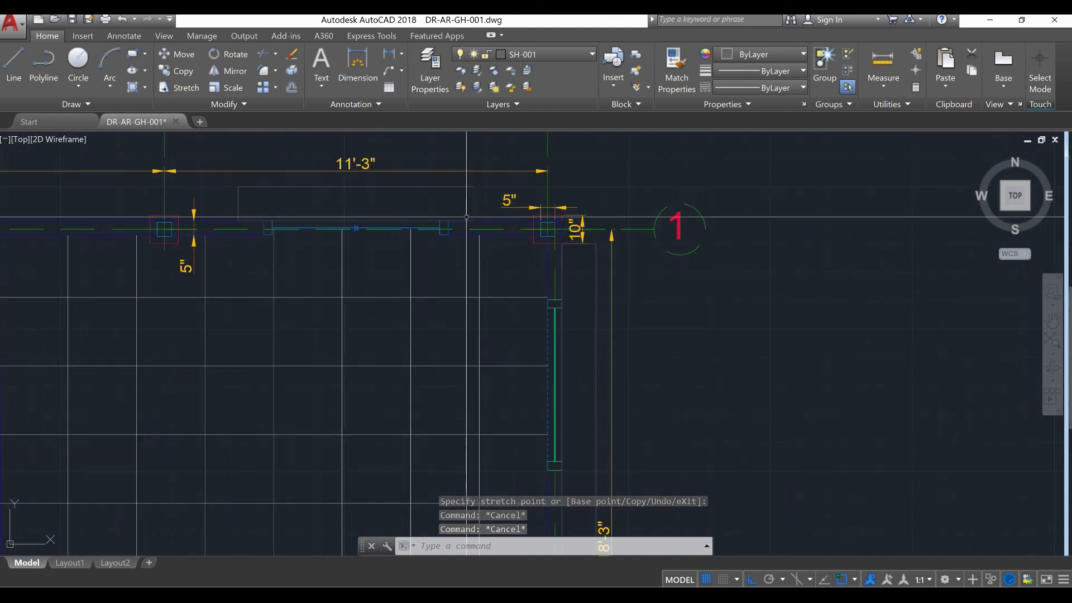
click(480, 224)
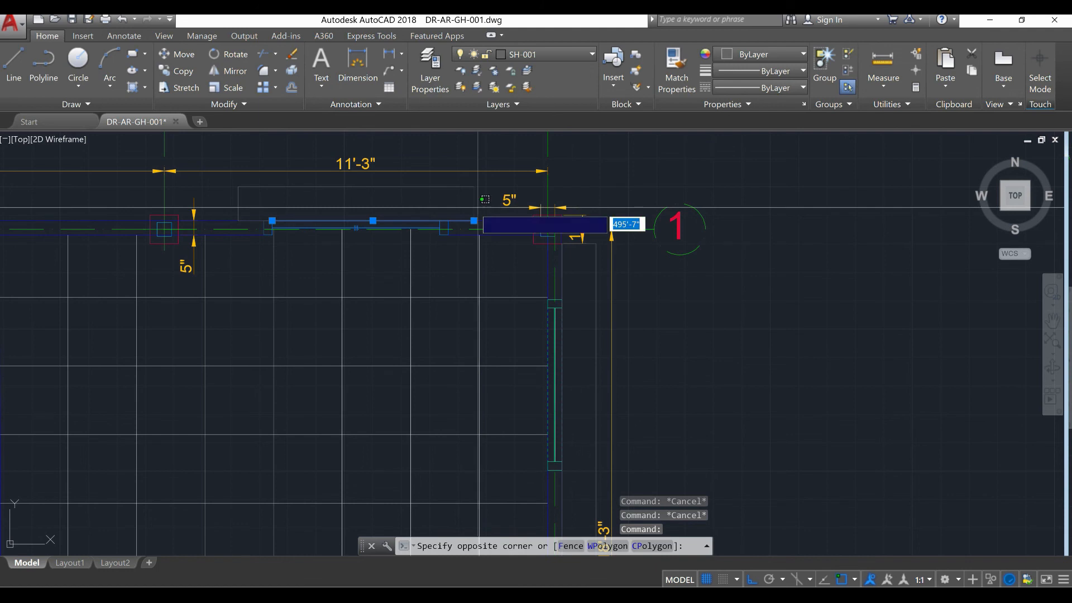
click(261, 189)
click(257, 210)
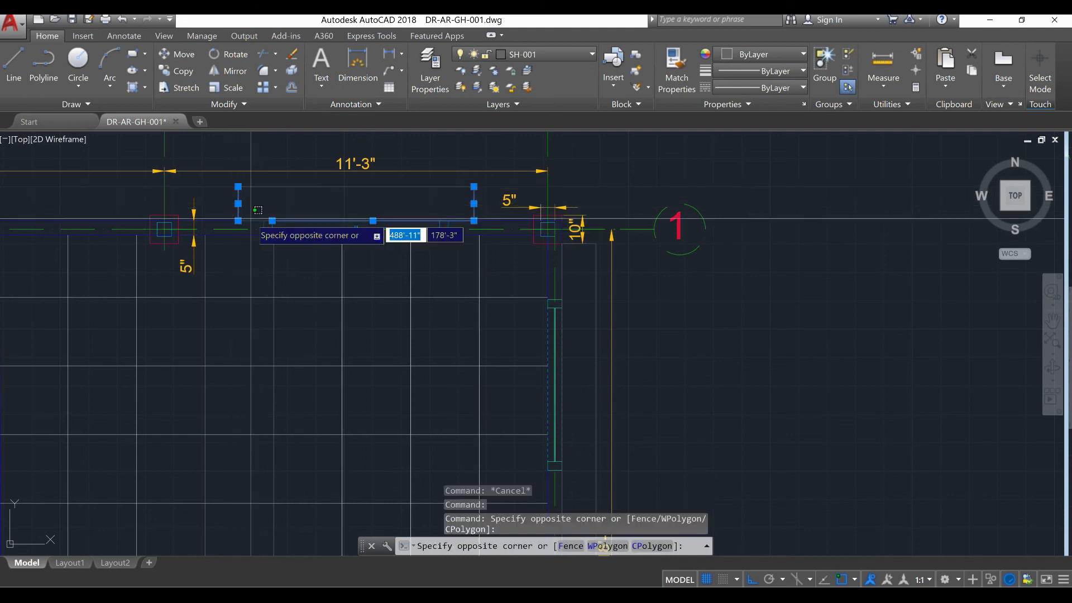
click(251, 220)
click(256, 220)
click(268, 191)
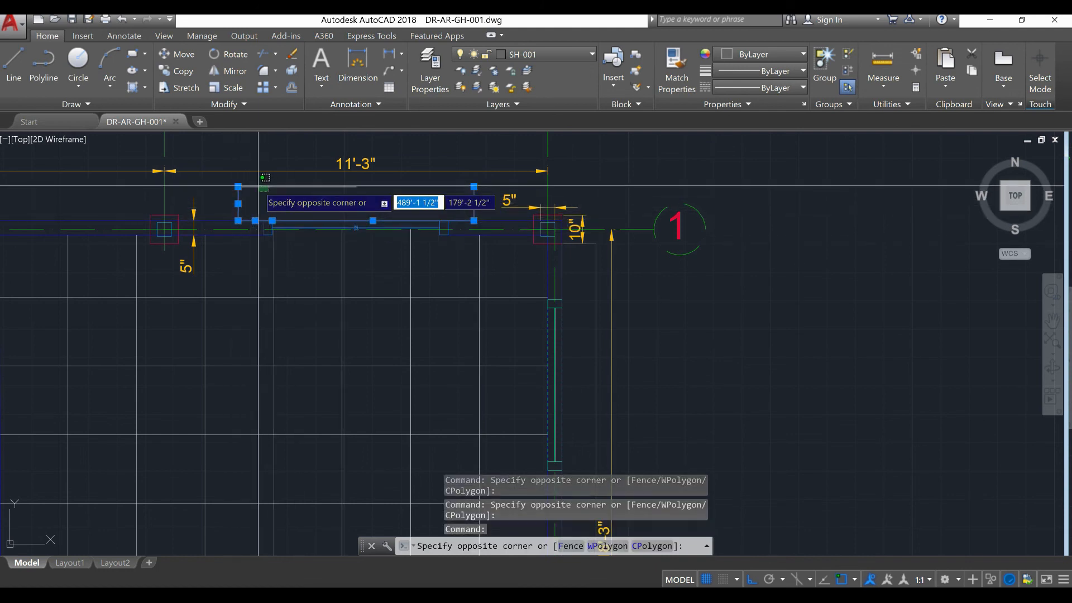
click(265, 178)
click(427, 192)
click(376, 185)
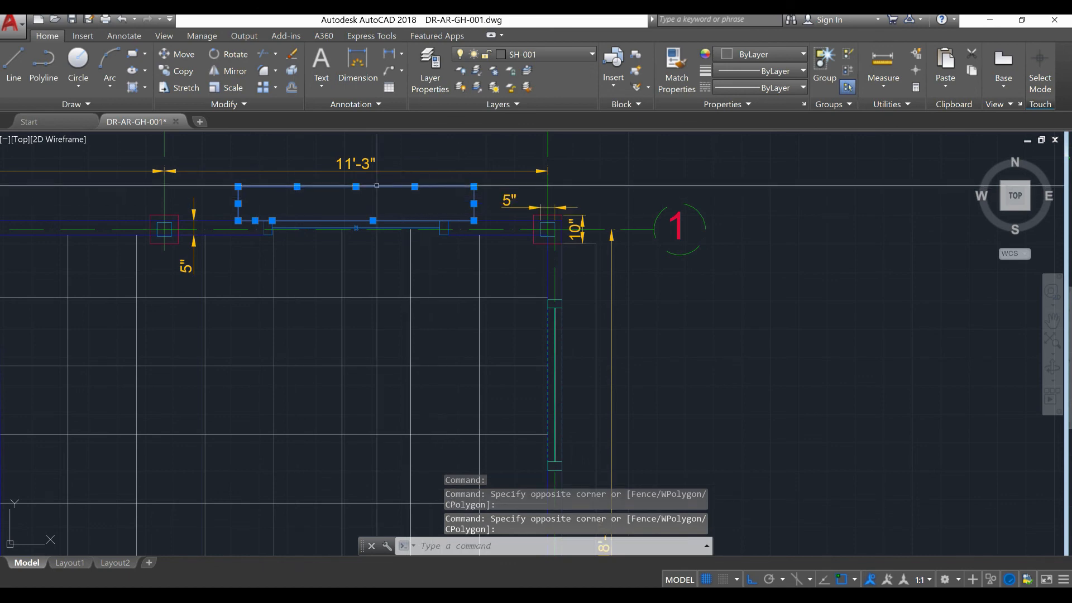
scroll(377, 185, down, 8)
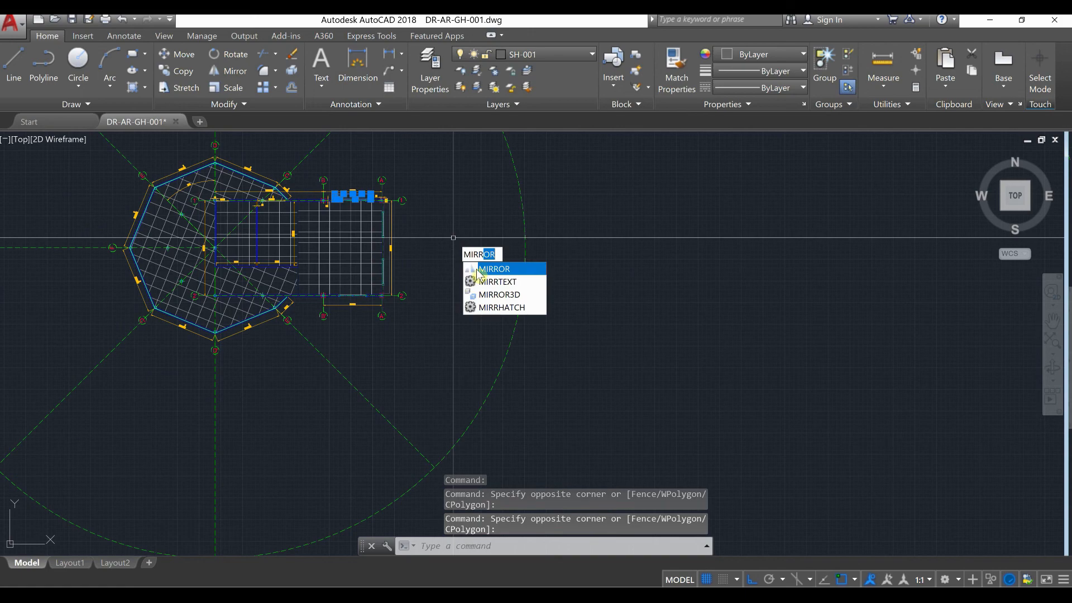
click(478, 270)
scroll(405, 245, up, 5)
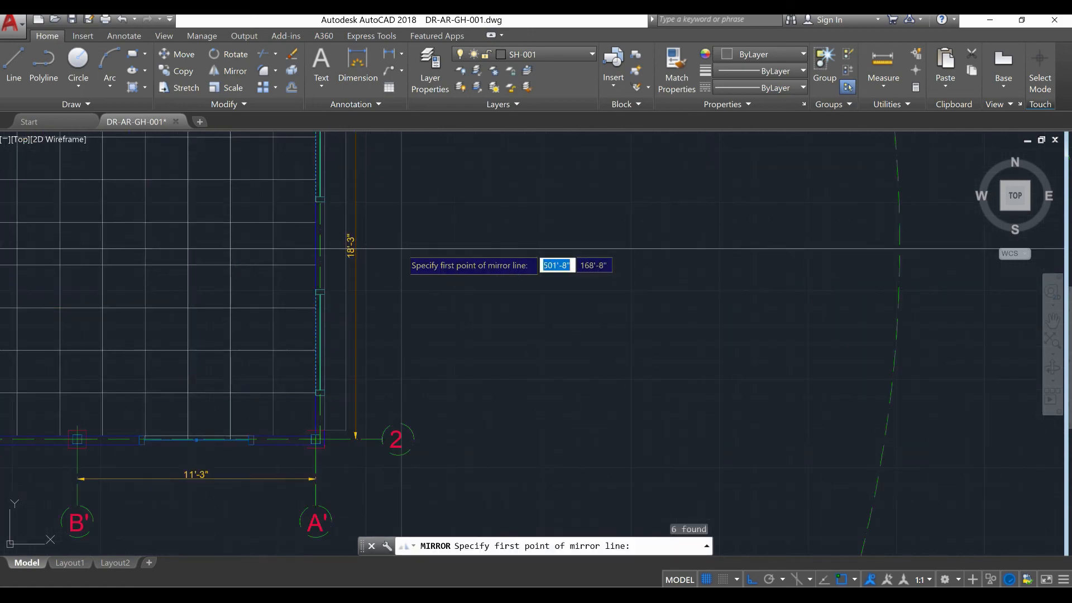
click(352, 240)
click(565, 255)
right_click(567, 254)
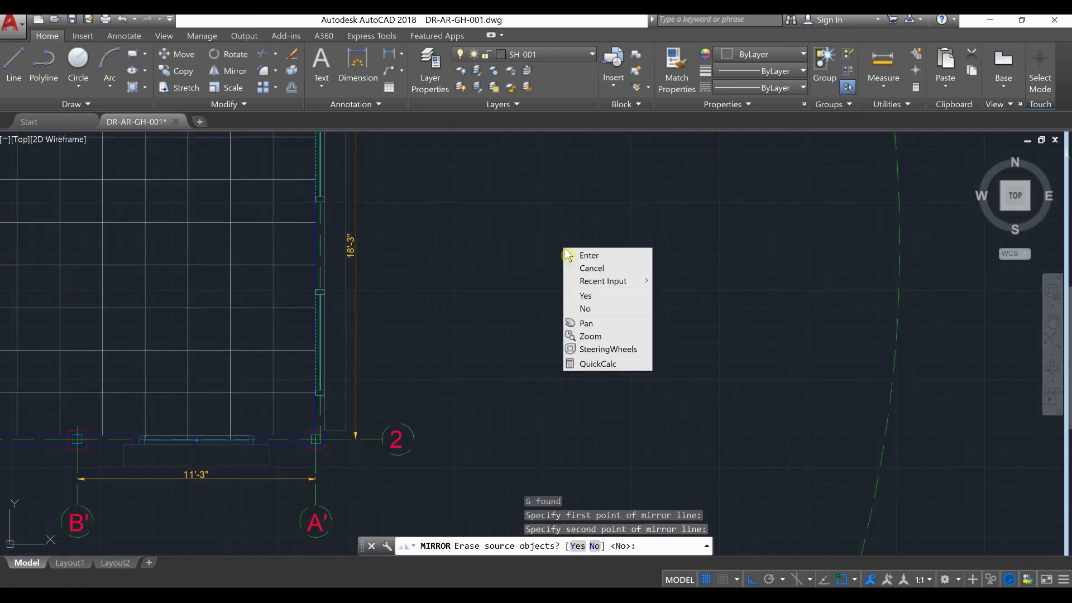
click(568, 255)
scroll(480, 368, down, 4)
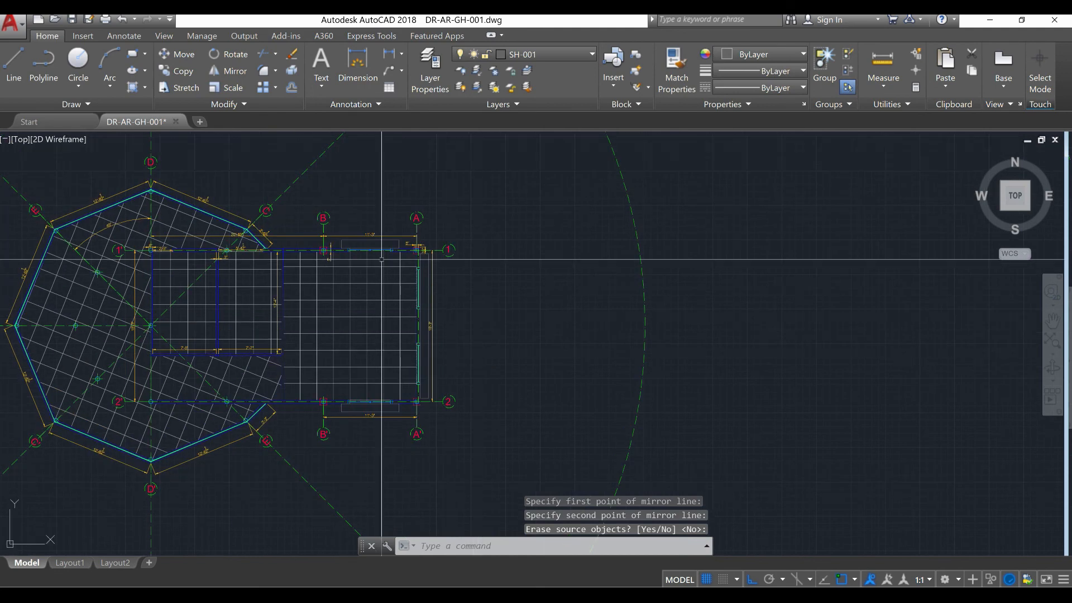
Hatch the canopy along grid 1 with the AR-CONC pattern at scale 0.1.
scroll(381, 259, up, 8)
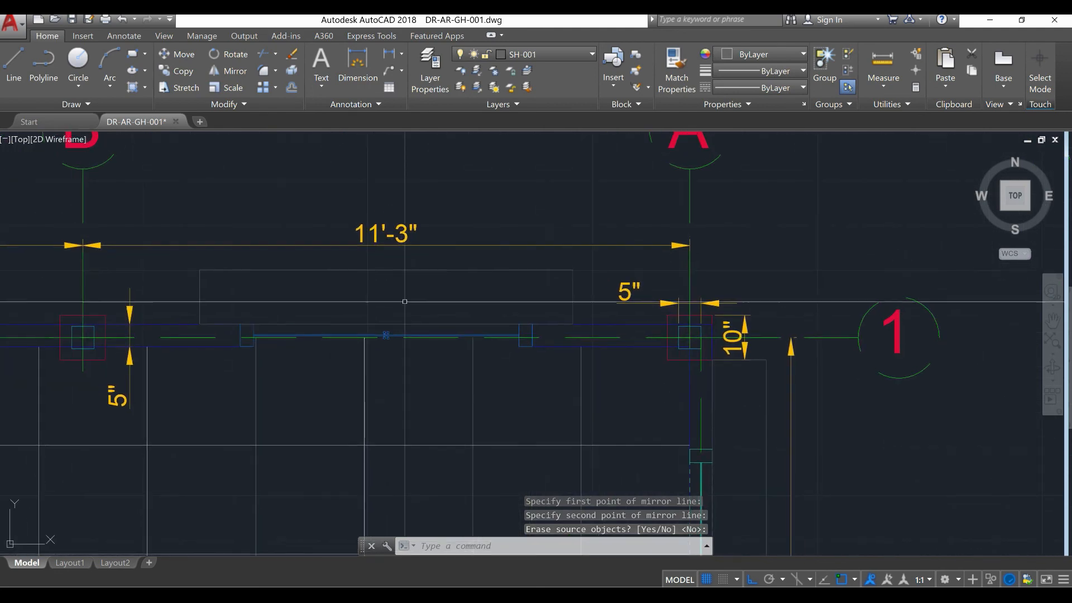
text(h)
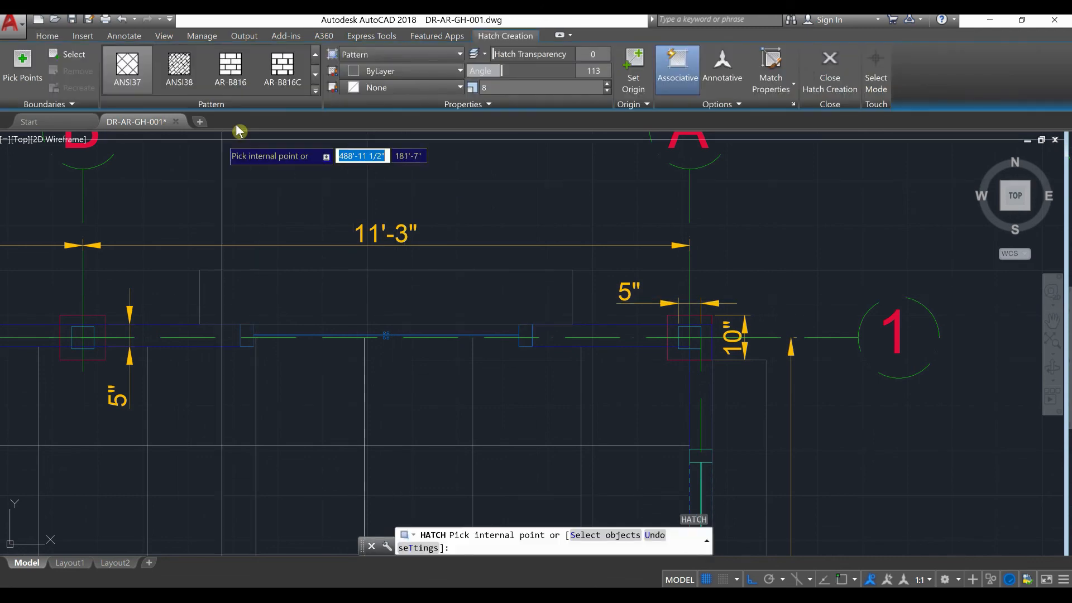
click(316, 92)
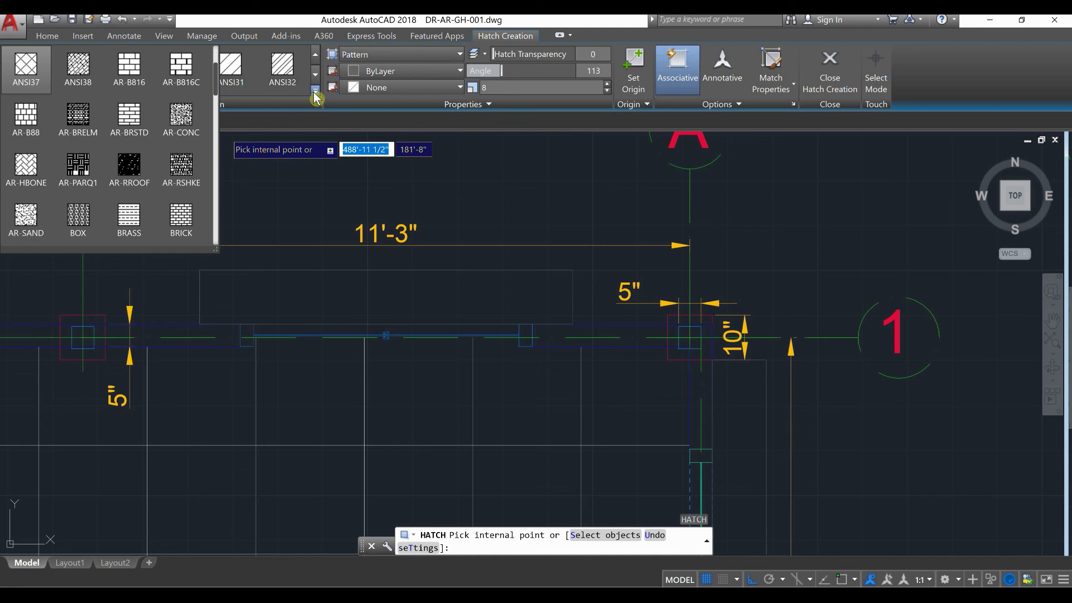
click(202, 133)
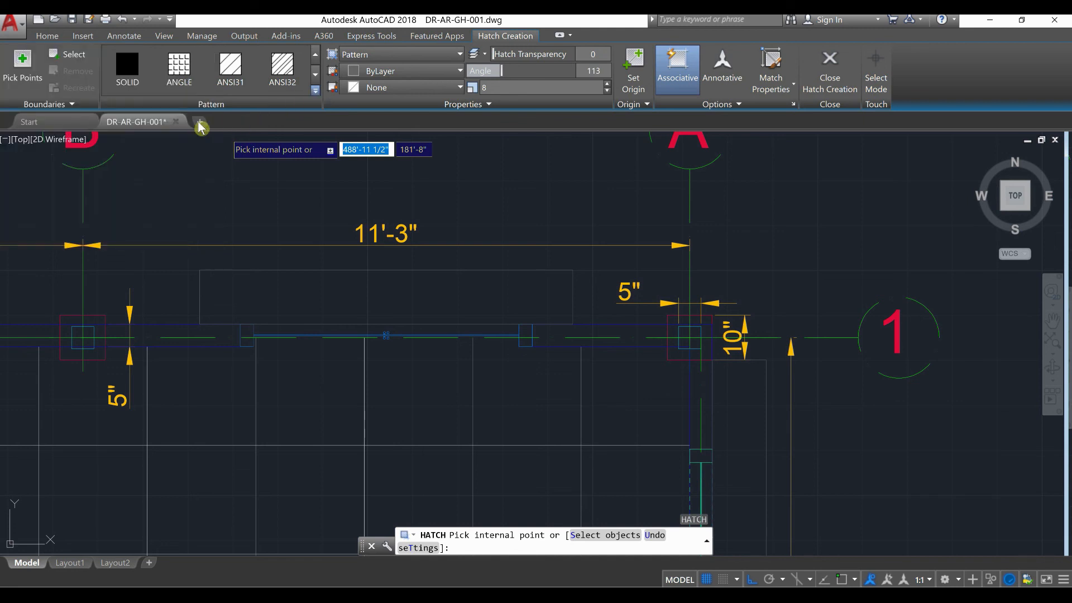
click(331, 312)
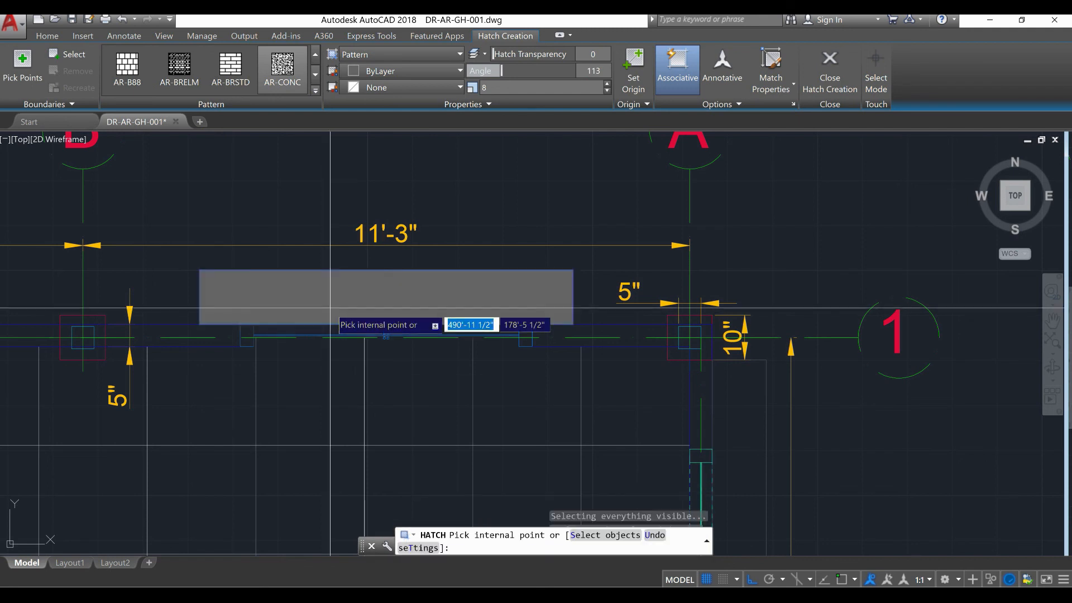
click(479, 91)
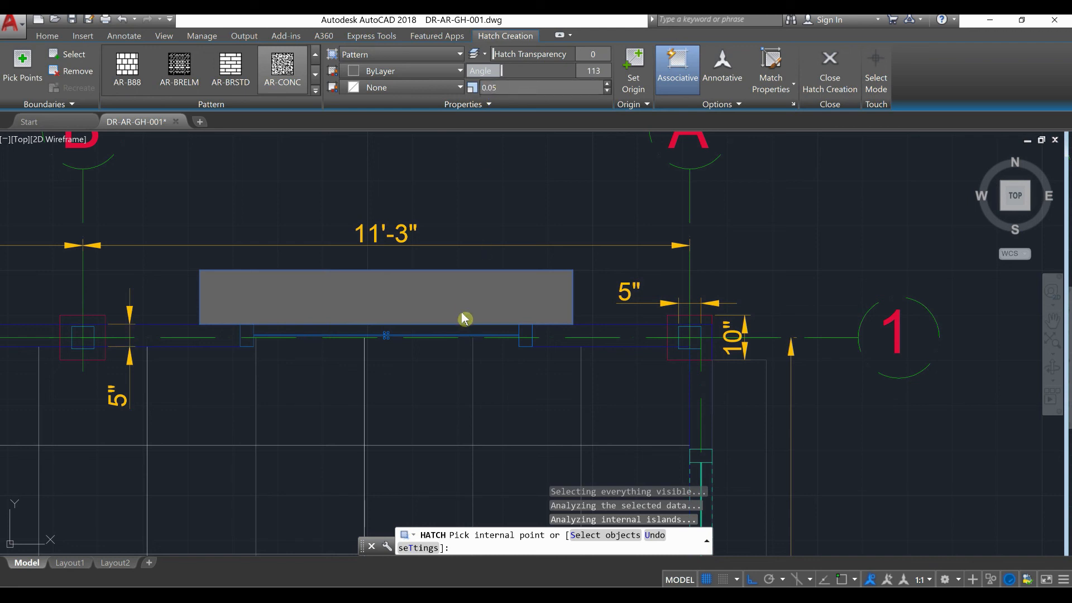
text(0.1)
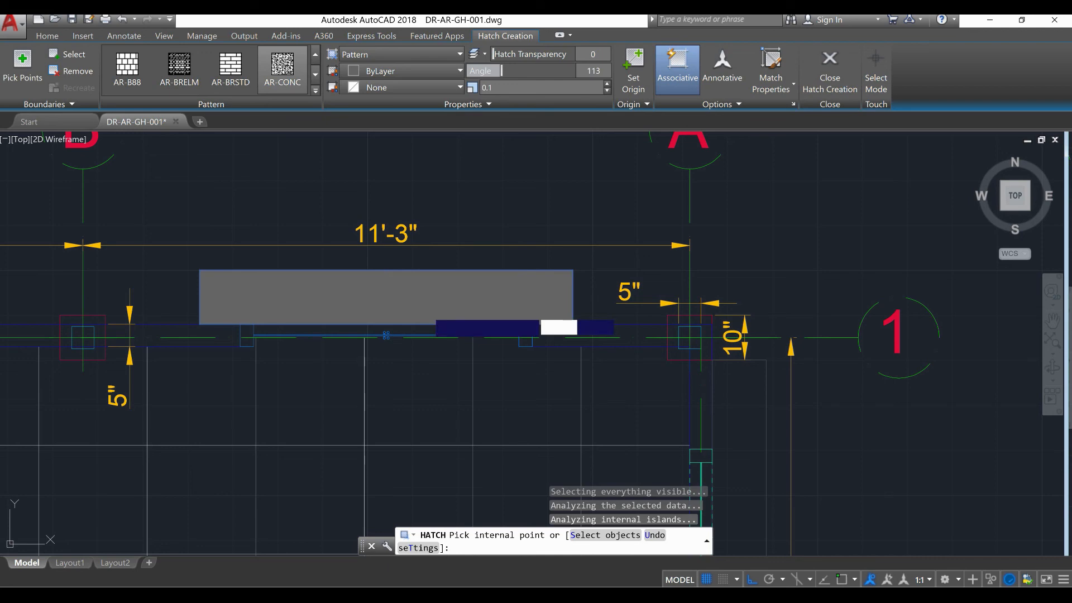
click(427, 310)
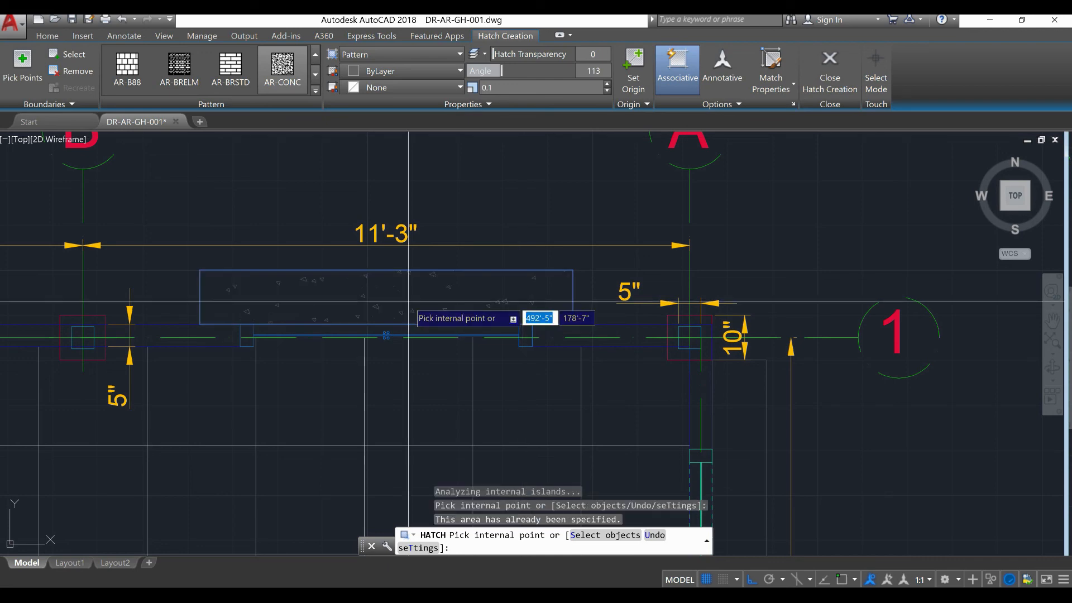
Extend the AR-CONC hatch to the side canopy along grid A and the mirrored canopy along grid 2, and finish the hatch.
scroll(408, 301, down, 5)
scroll(489, 357, up, 3)
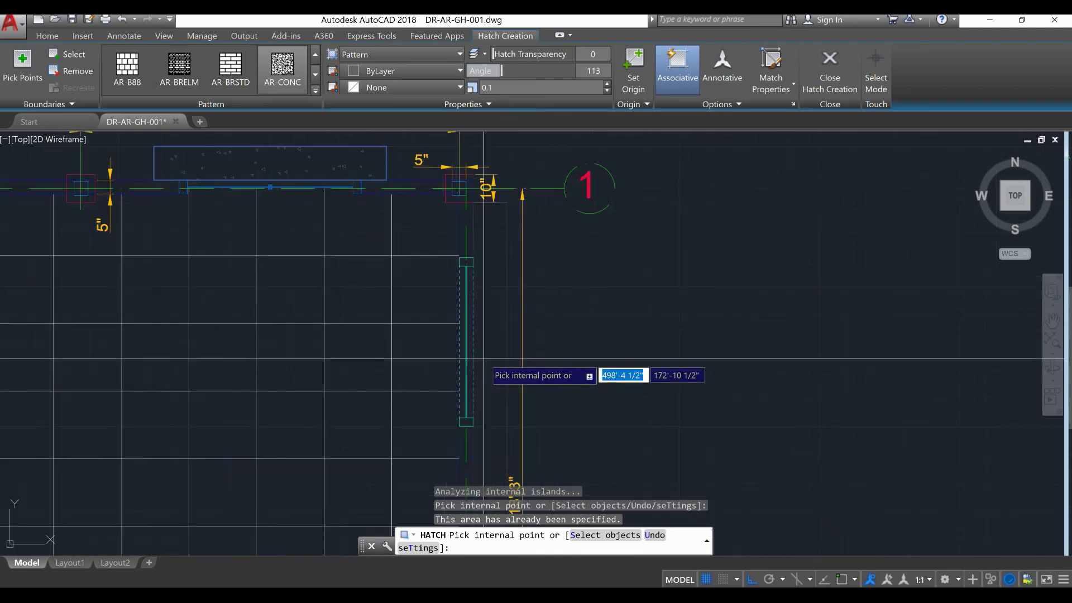
click(490, 355)
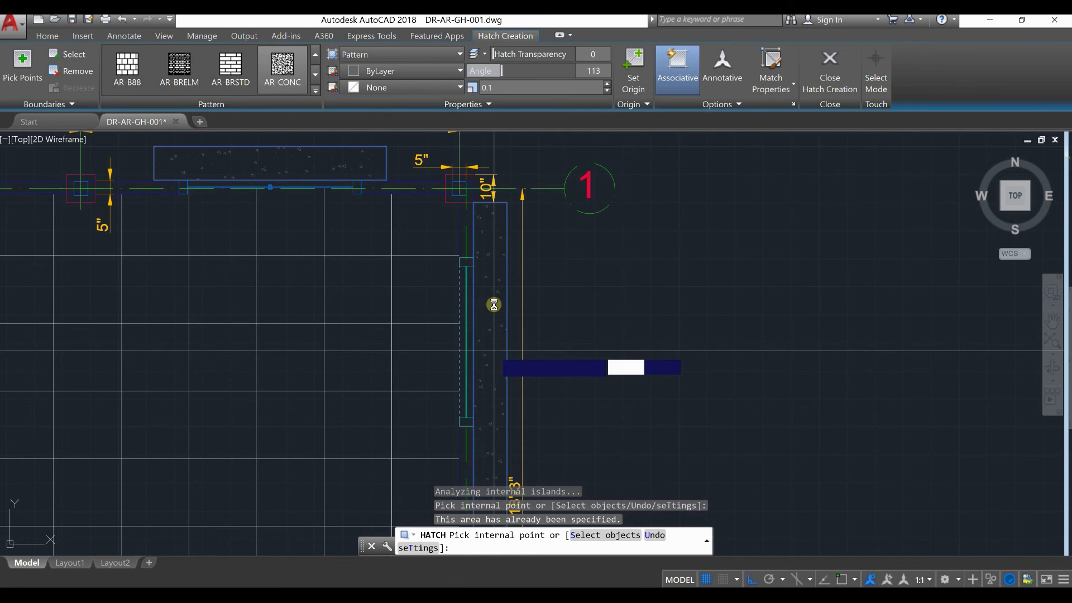
scroll(494, 304, down, 6)
scroll(482, 349, up, 3)
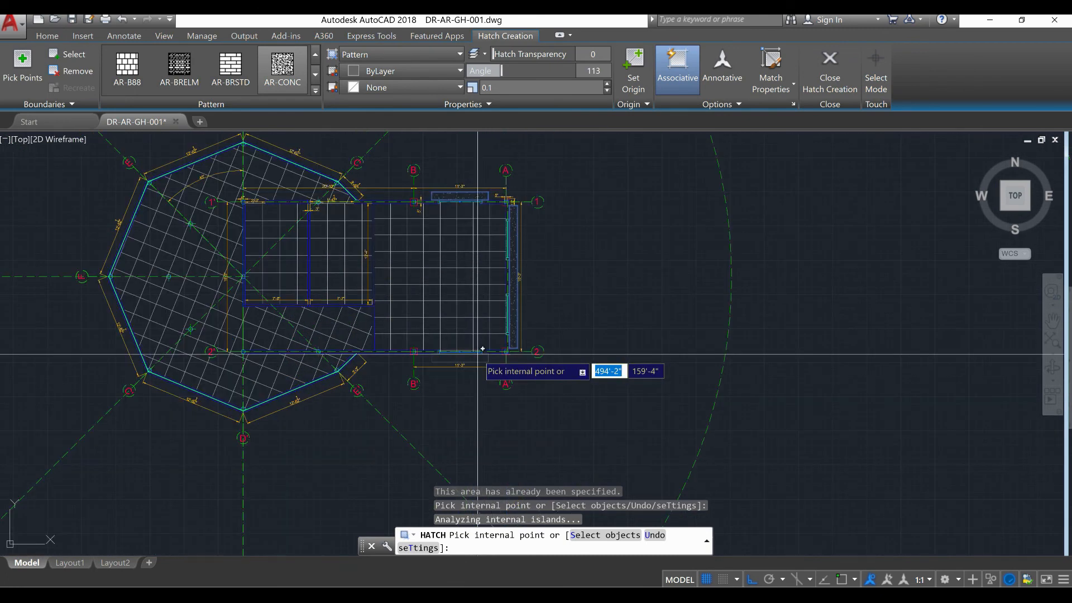
scroll(477, 354, up, 6)
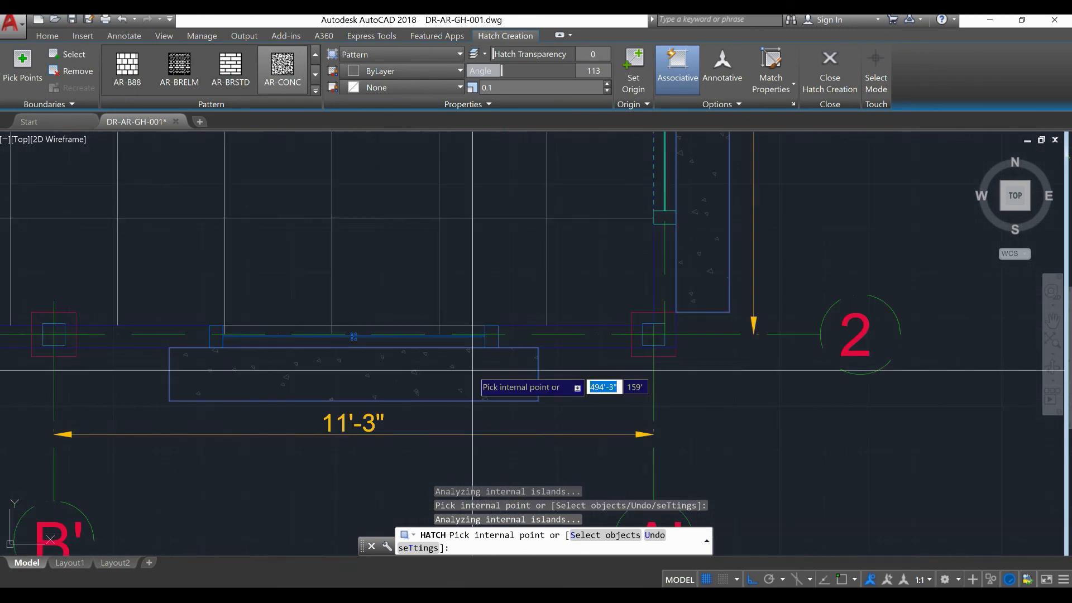
key(Return)
Make DIM-001 the current layer and add a linear dimension for the grid 1 canopy's depth beside its end nearest grid B.
scroll(471, 465, down, 6)
scroll(478, 294, up, 6)
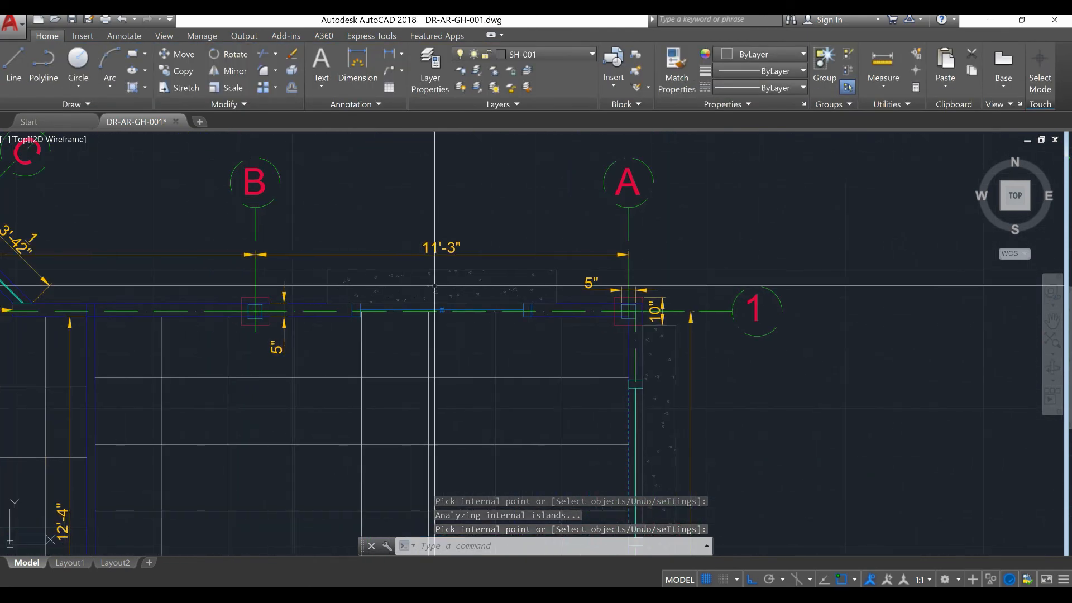
scroll(538, 305, up, 2)
scroll(420, 278, down, 2)
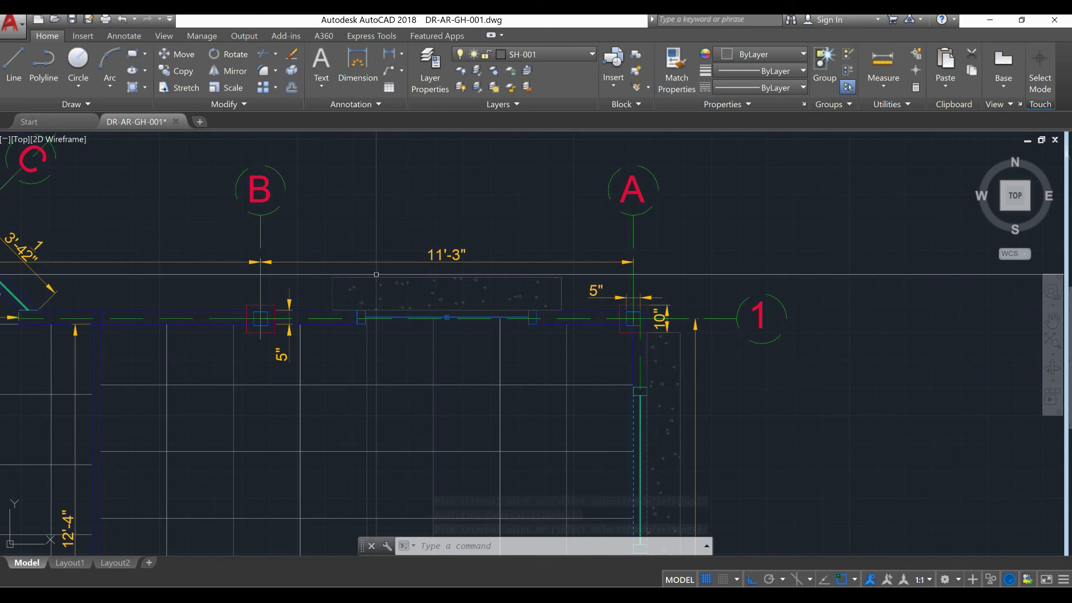
scroll(304, 290, up, 4)
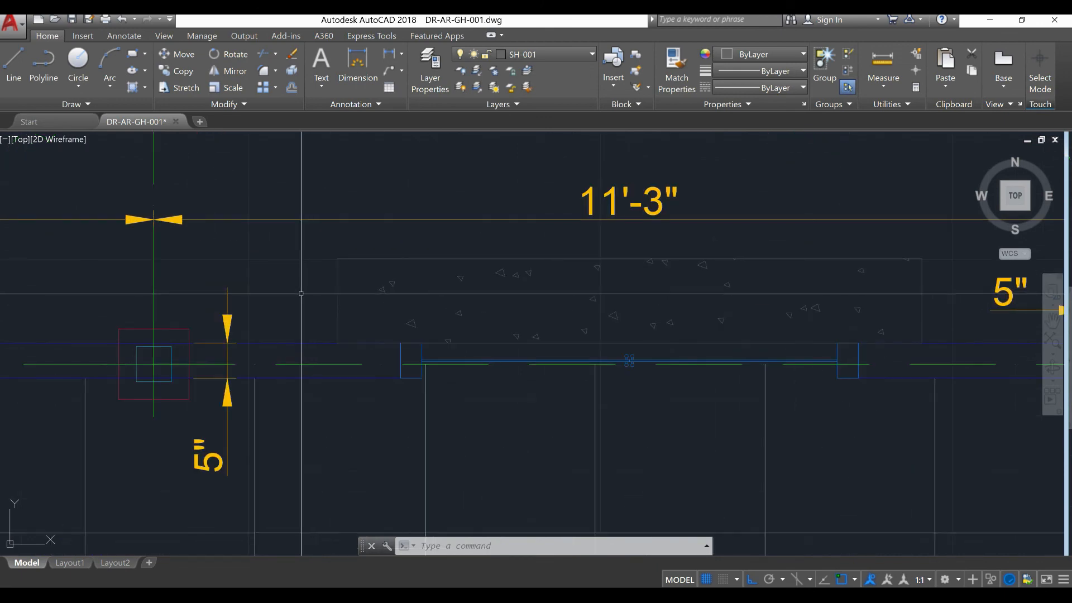
click(540, 58)
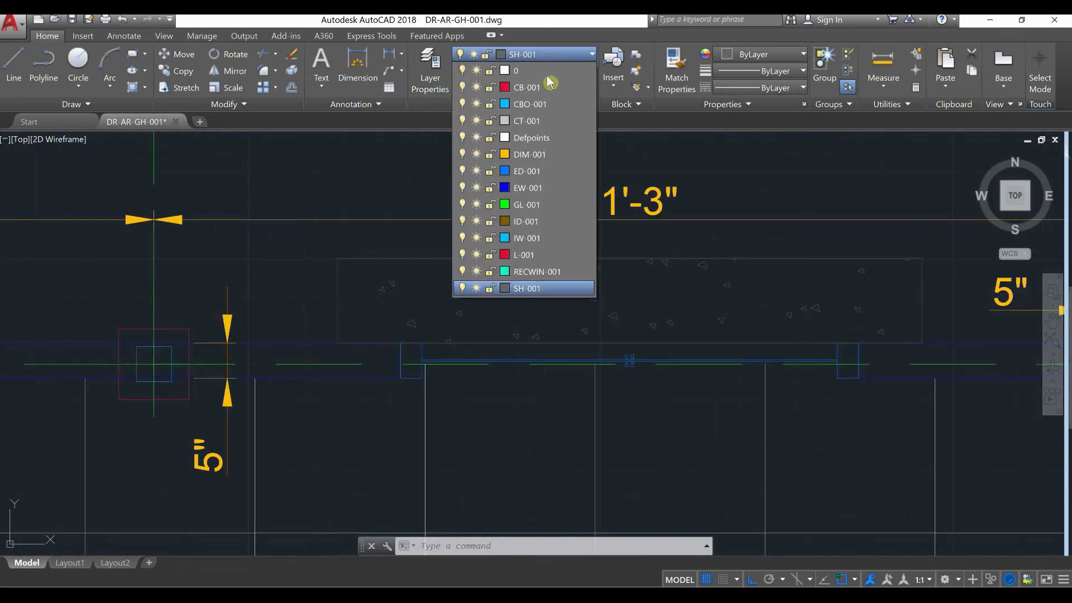
click(554, 153)
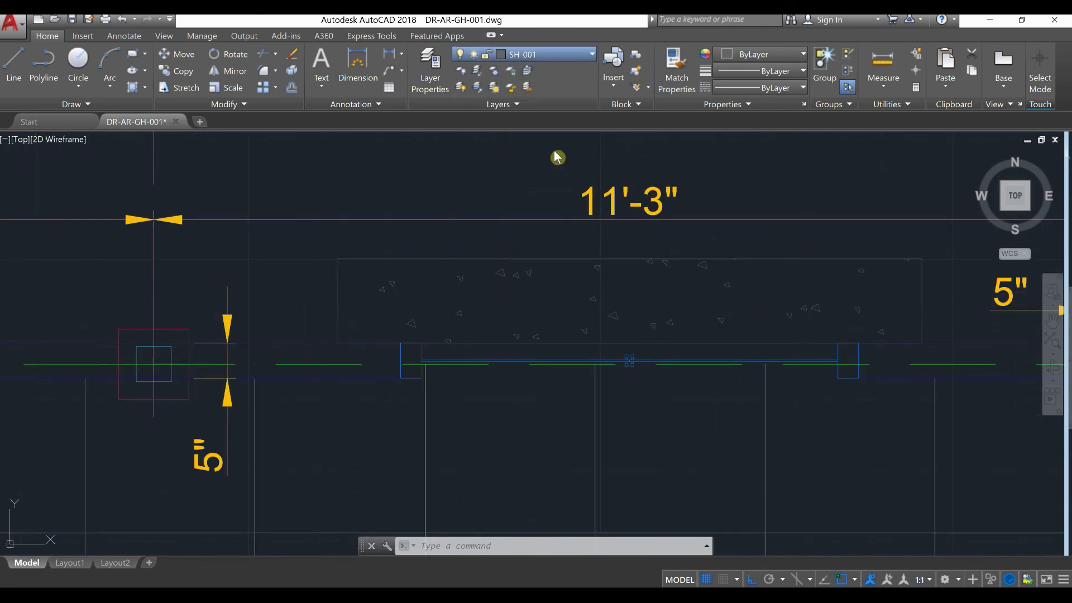
click(392, 58)
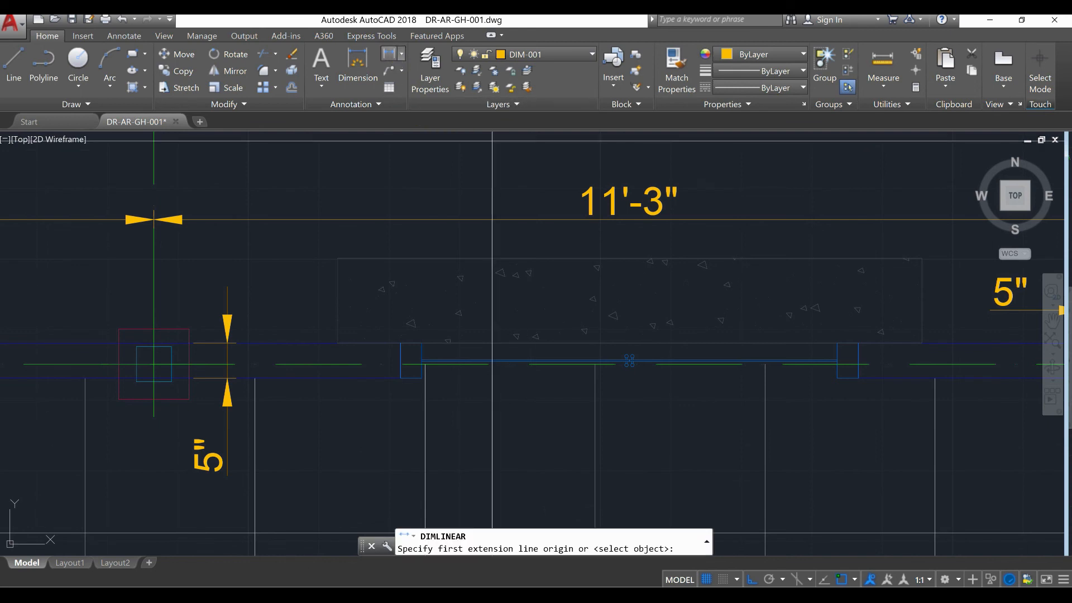
click(337, 258)
click(337, 342)
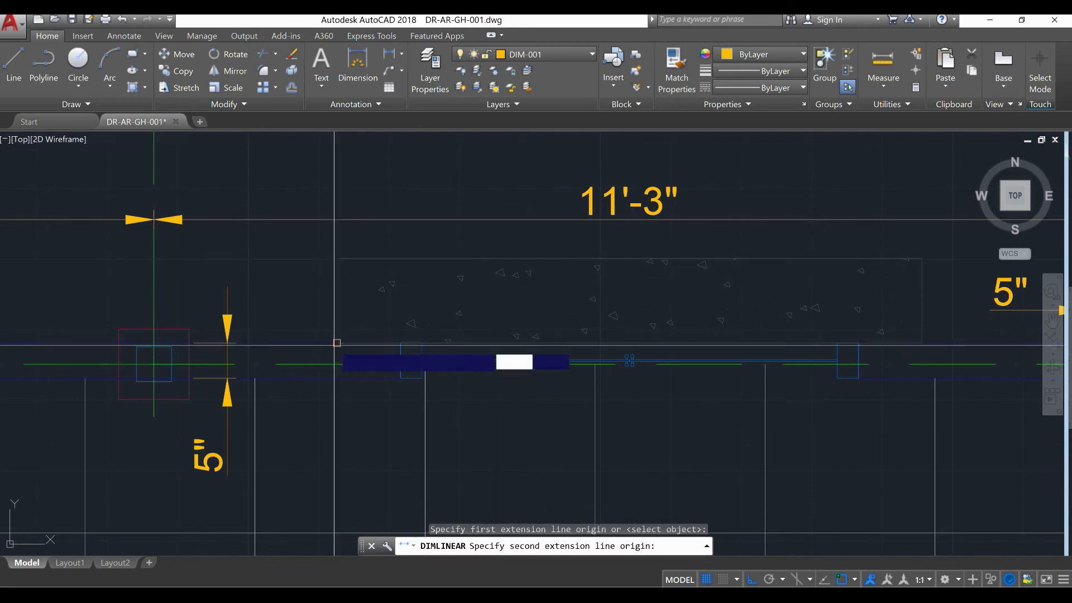
click(313, 341)
Add a linear dimension for the grid 1 canopy's full length just above its outer edge.
key(space)
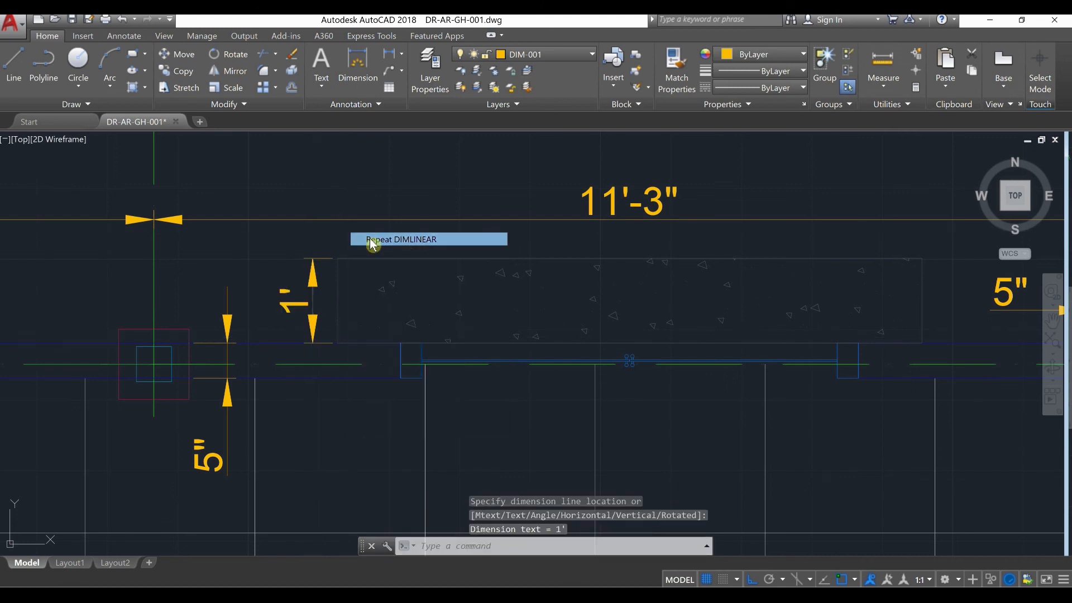
click(338, 259)
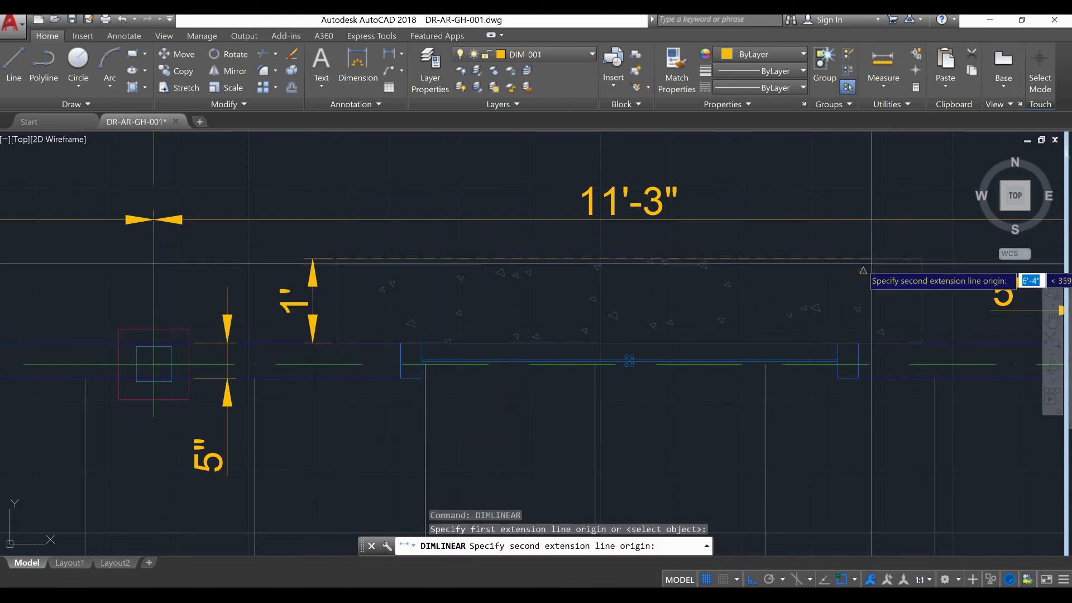
click(920, 259)
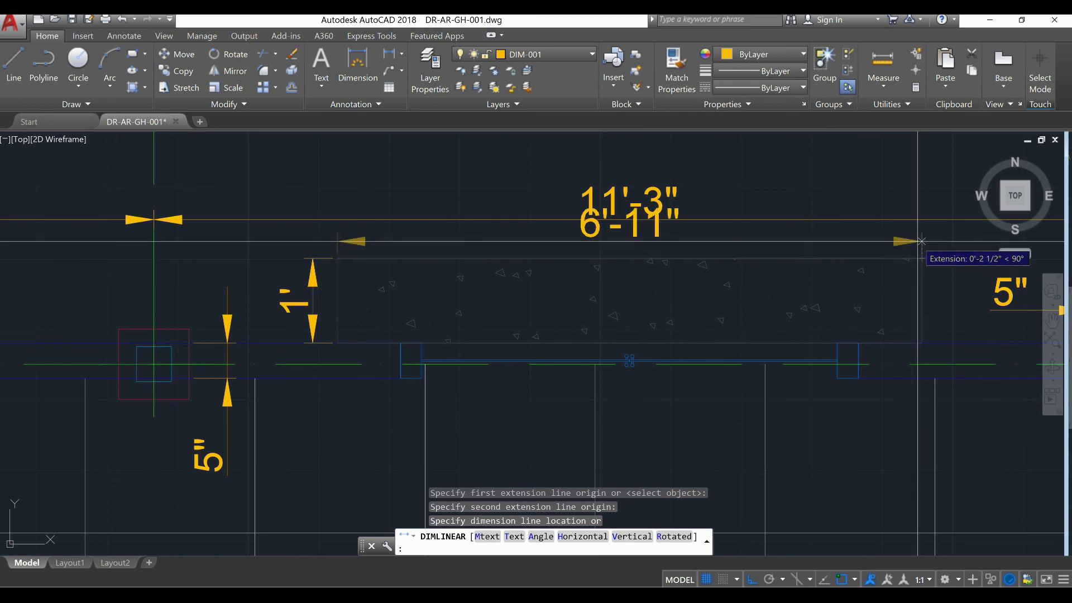
click(581, 242)
Raise the dimension line between grids B and A so it clears the canopy's length dimension.
scroll(581, 245, down, 2)
scroll(582, 245, down, 2)
scroll(440, 240, up, 2)
click(440, 239)
click(418, 226)
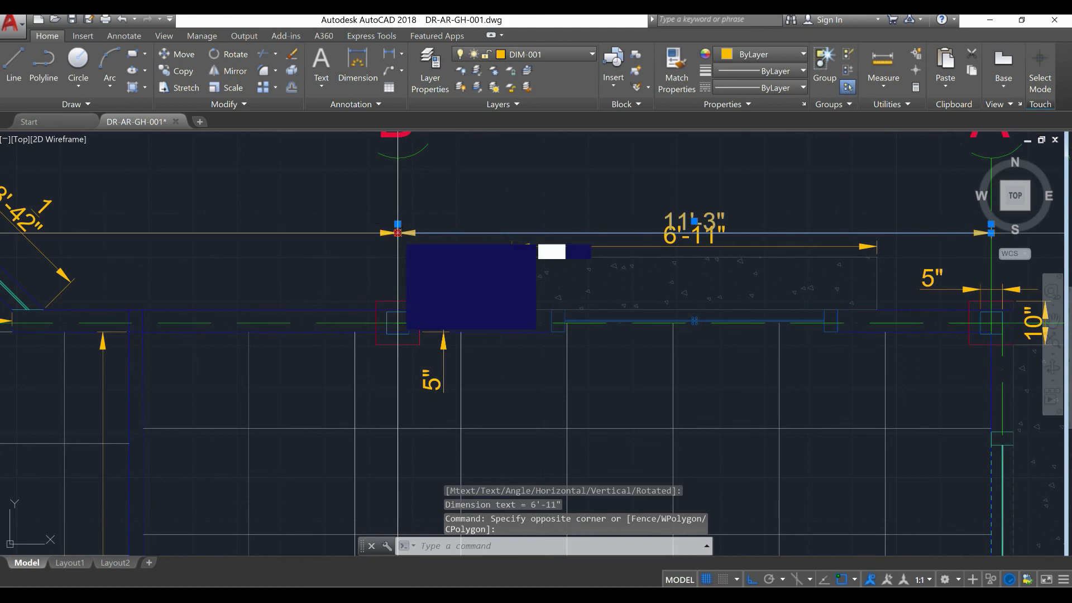
click(398, 232)
click(397, 195)
Raise the adjoining dimension line that ends at grid B to align with the raised dimension between B and A.
click(374, 231)
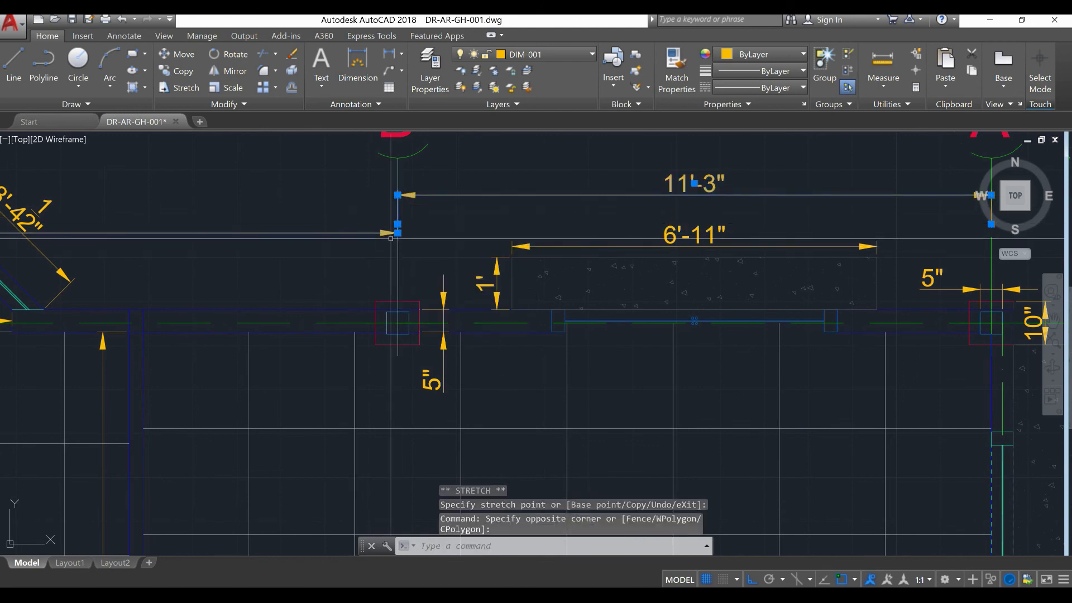
click(397, 233)
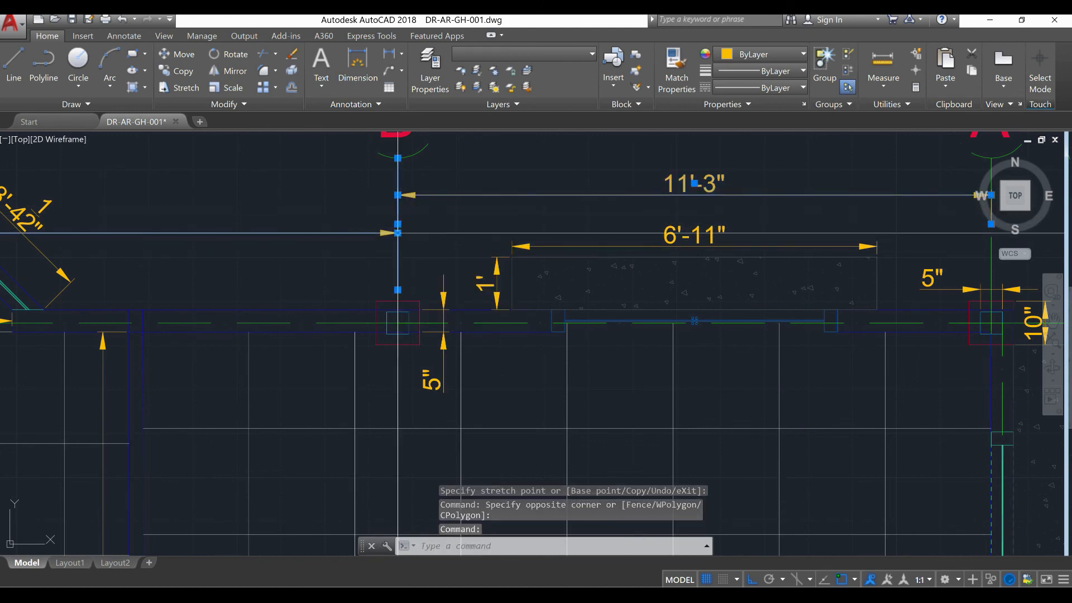
click(397, 232)
key(Escape)
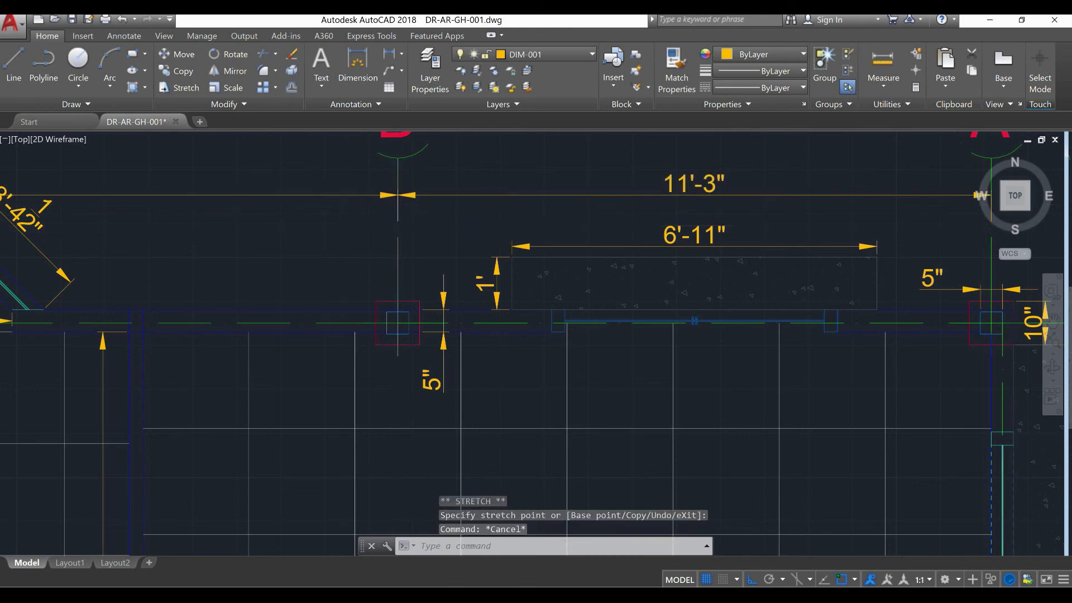
Examine the dimensions around the grid 1 canopy and the rest of the rectangular wing between grids 1 and 2.
scroll(335, 247, down, 4)
scroll(495, 224, up, 2)
scroll(494, 224, up, 2)
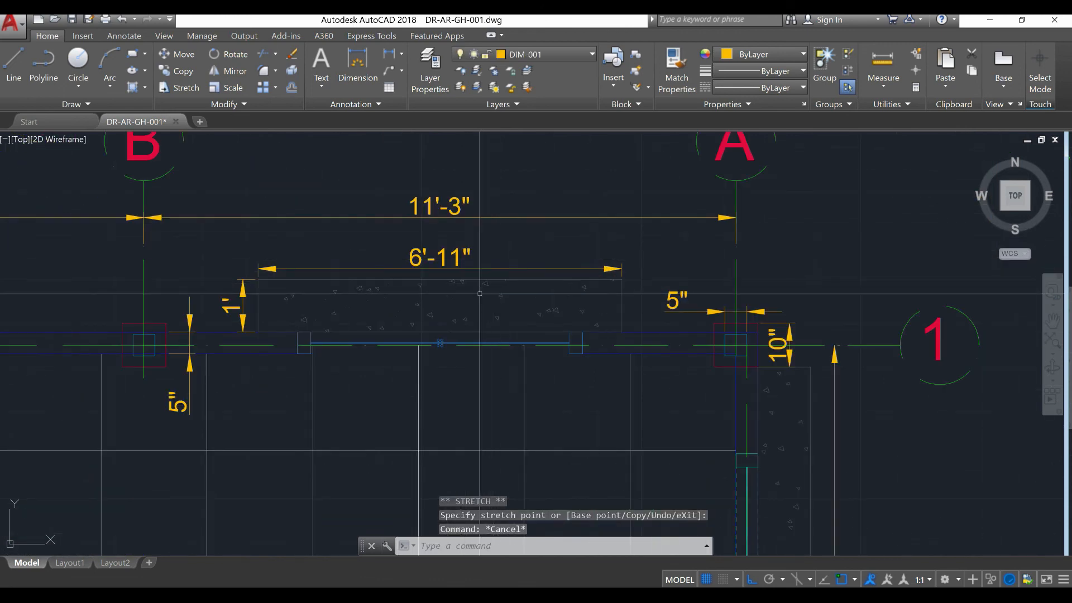
middle_drag(447, 293, 413, 284)
click(401, 256)
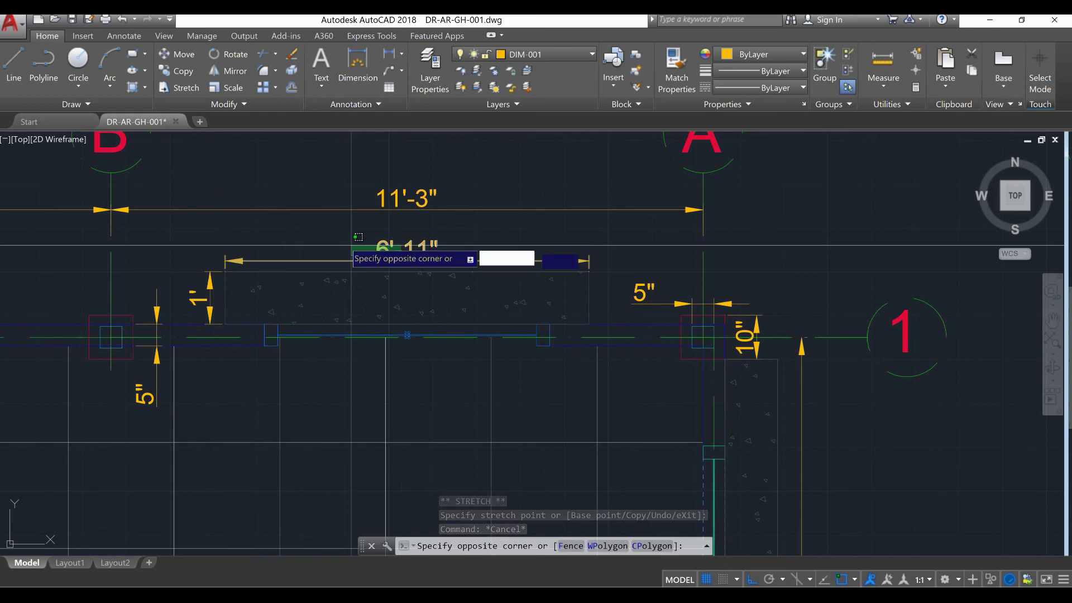
click(431, 262)
scroll(402, 222, down, 2)
key(Escape)
middle_drag(644, 346, 545, 146)
scroll(564, 235, down, 2)
scroll(595, 317, down, 1)
scroll(566, 437, up, 2)
scroll(622, 339, down, 2)
middle_drag(620, 333, 606, 390)
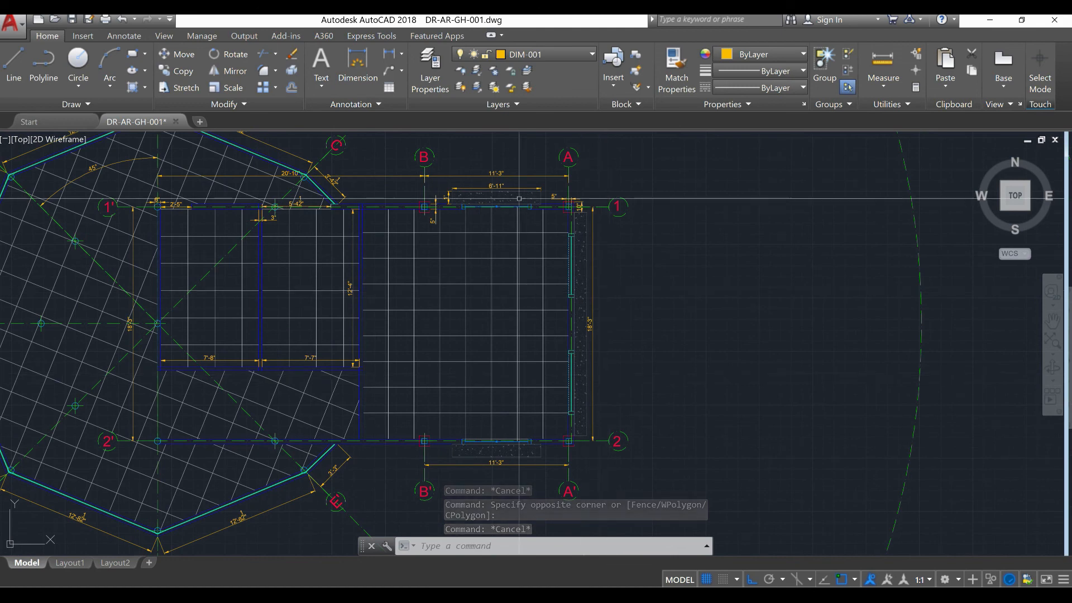
Move the overall dimension line between grids 1 and 2 beside grid A outward, leaving room next to the side canopy.
scroll(490, 239, up, 2)
scroll(725, 251, up, 2)
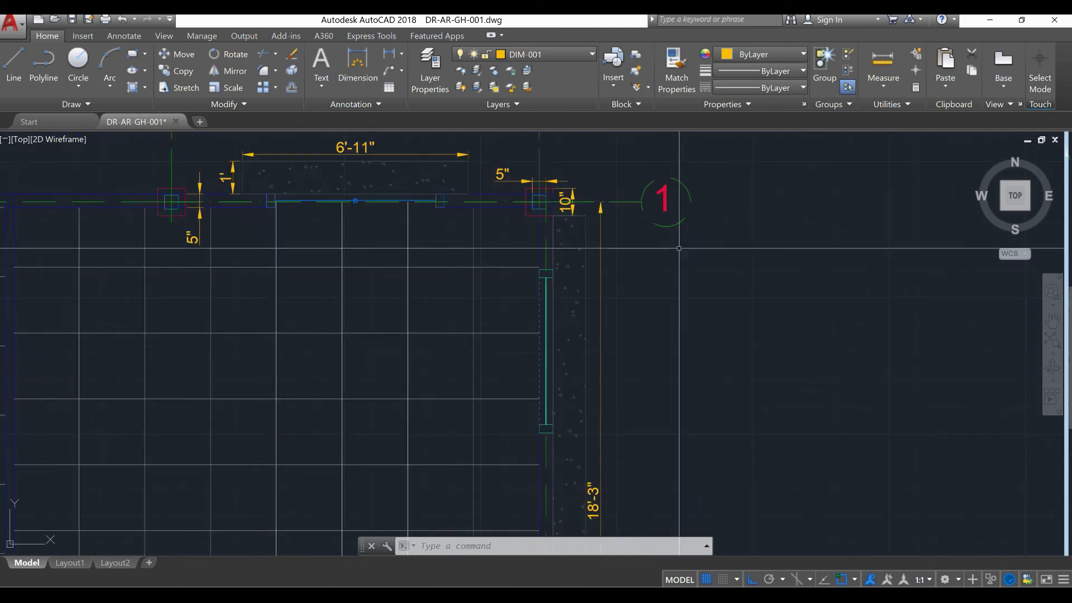
scroll(603, 243, down, 4)
scroll(609, 242, up, 2)
click(598, 218)
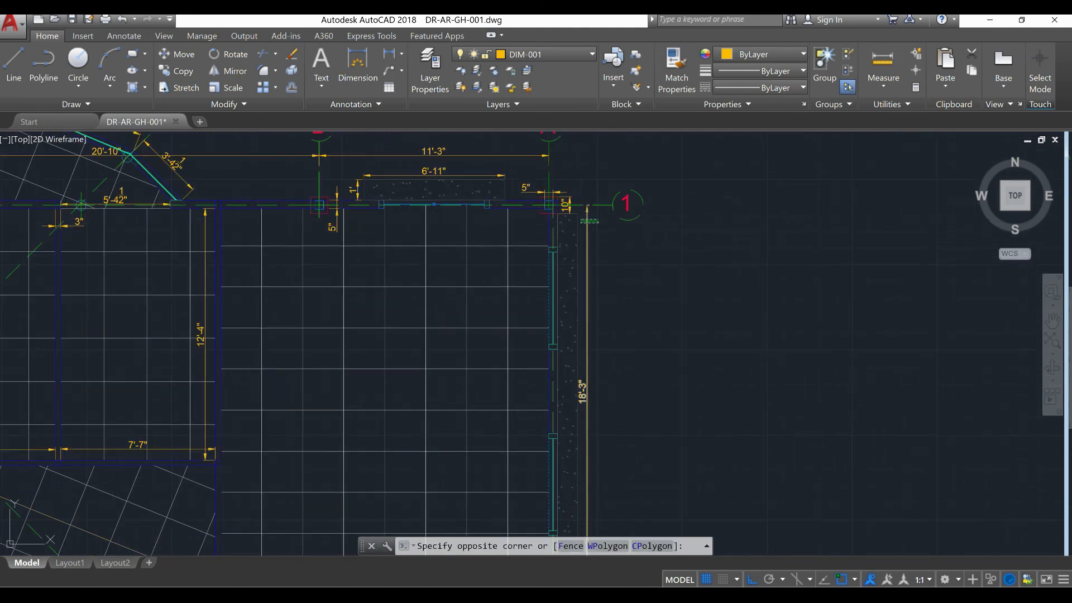
click(584, 220)
scroll(592, 210, up, 4)
click(577, 193)
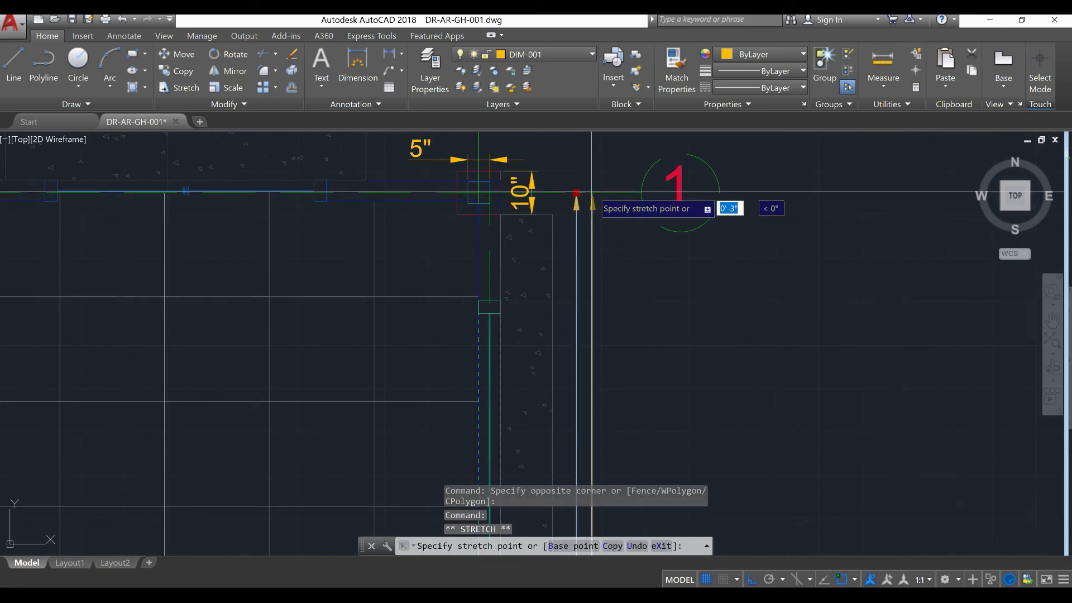
click(616, 193)
key(Escape)
key(Escape)
scroll(568, 192, down, 6)
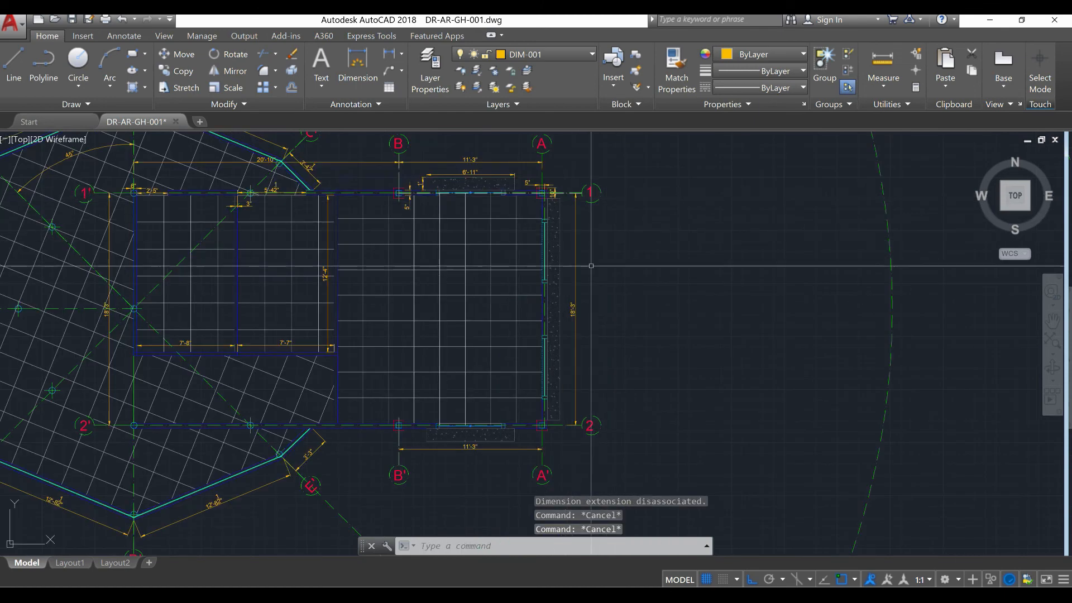
Add a linear dimension for the grid A side canopy's full length, between its outer edge and the overall grid dimension.
click(389, 64)
scroll(558, 435, up, 6)
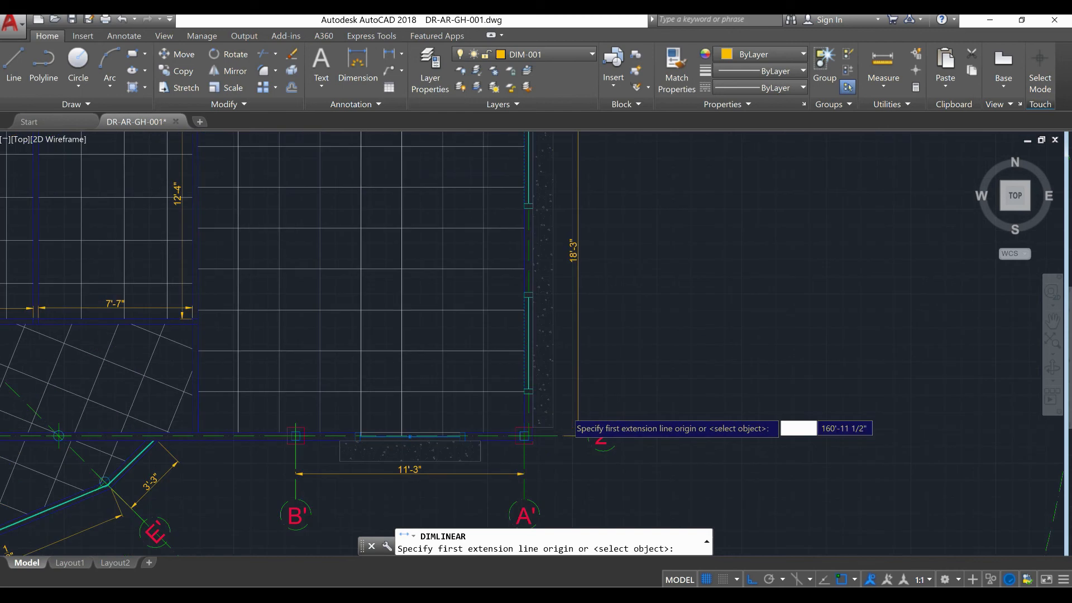
click(593, 473)
scroll(546, 459, down, 4)
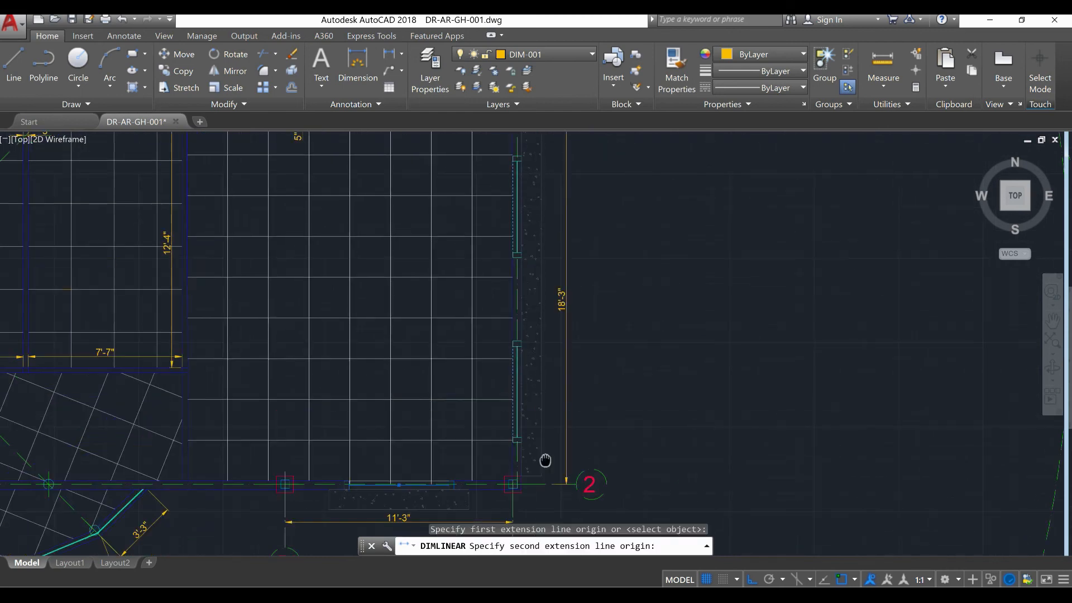
scroll(548, 168, up, 4)
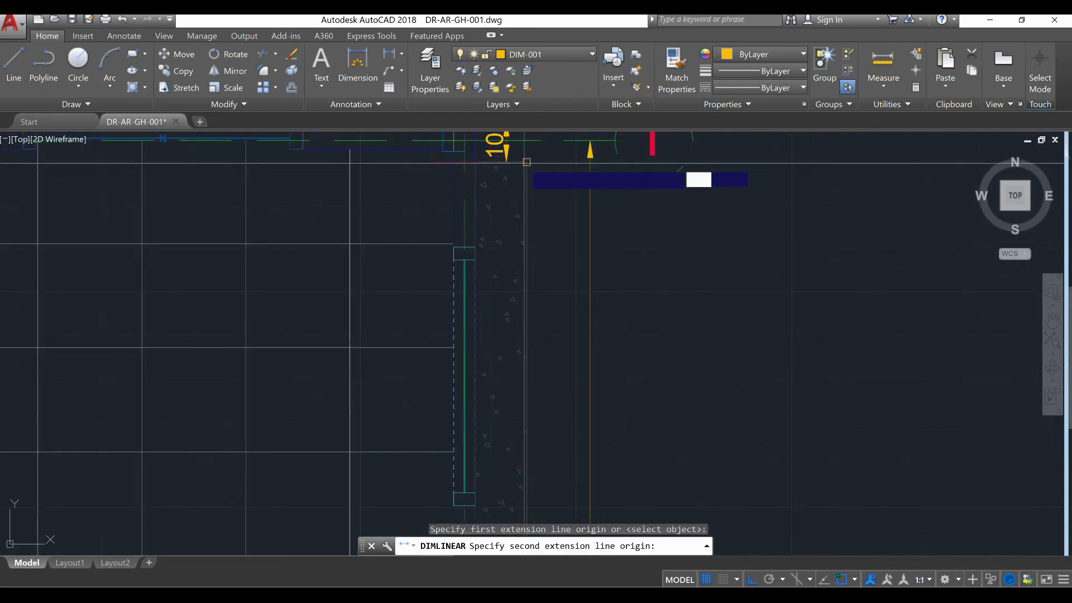
click(590, 156)
scroll(563, 167, down, 5)
scroll(548, 168, up, 2)
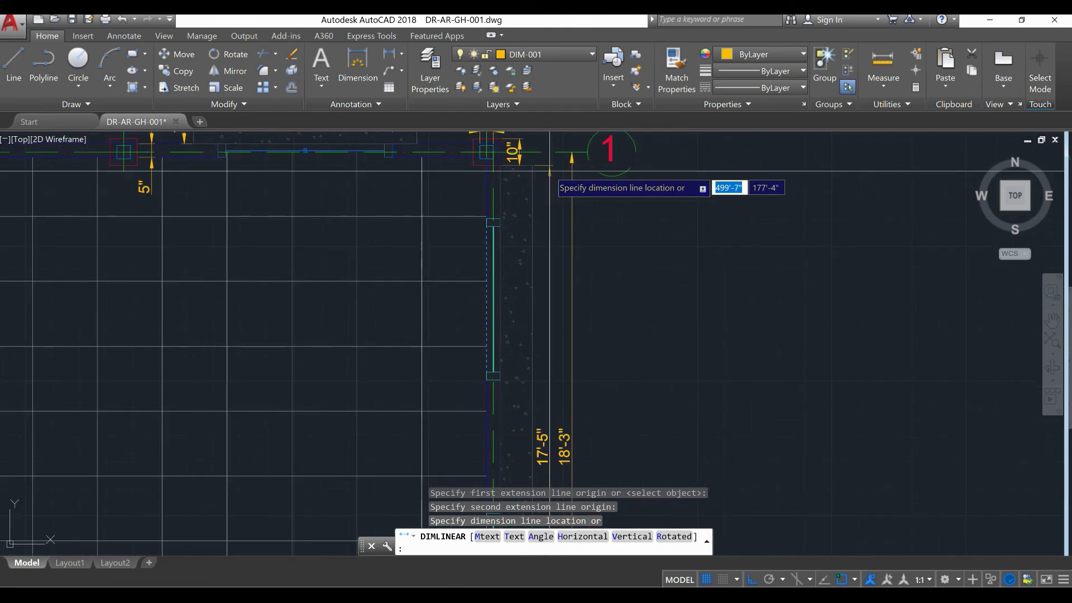
click(550, 171)
scroll(559, 257, down, 2)
key(Escape)
Review the dimensioned plan, examining the side canopy, the grid 1 canopy, the interior rooms and the octagon.
scroll(544, 372, up, 4)
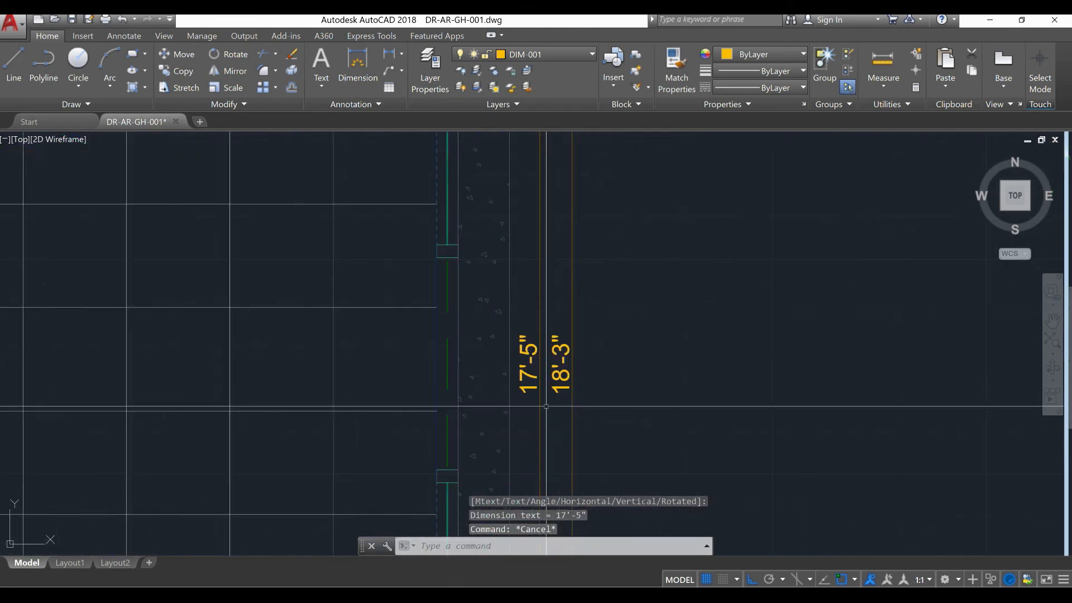
scroll(545, 372, down, 5)
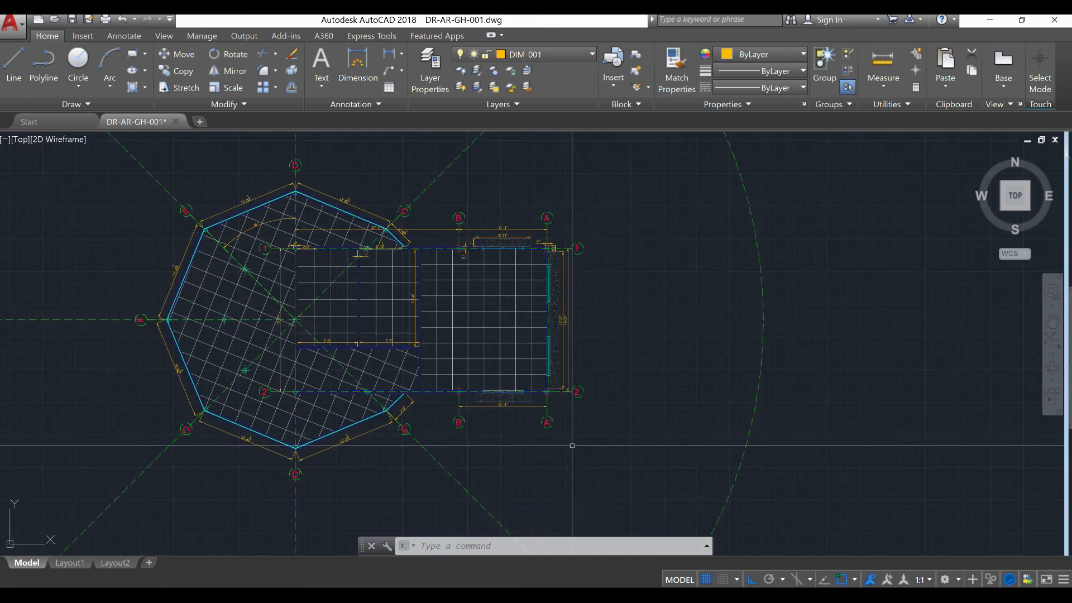
middle_drag(573, 445, 605, 456)
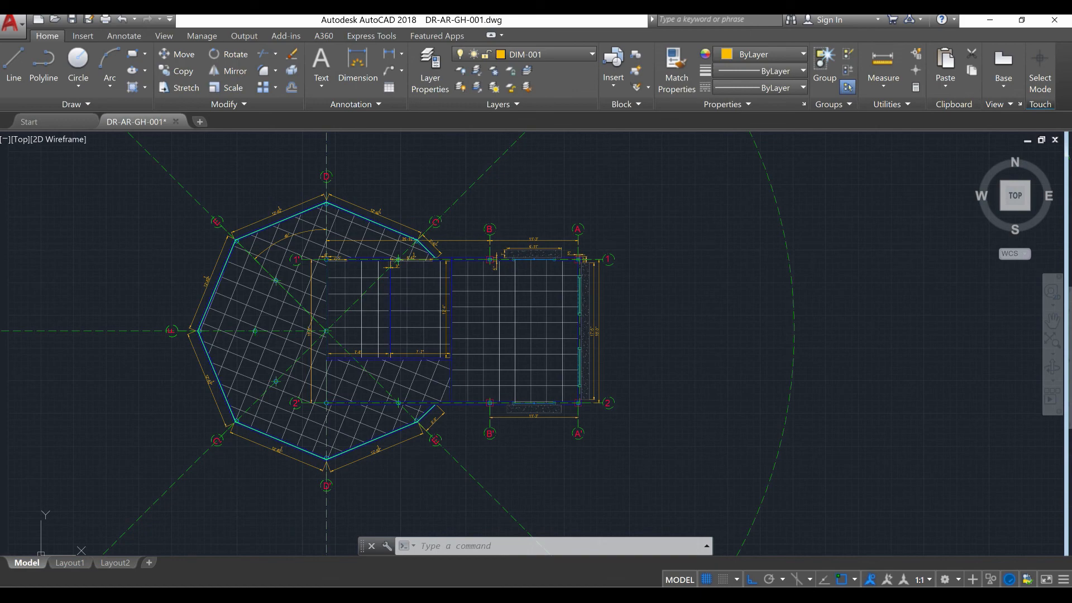
scroll(550, 364, down, 2)
scroll(540, 364, up, 2)
middle_drag(534, 367, 560, 381)
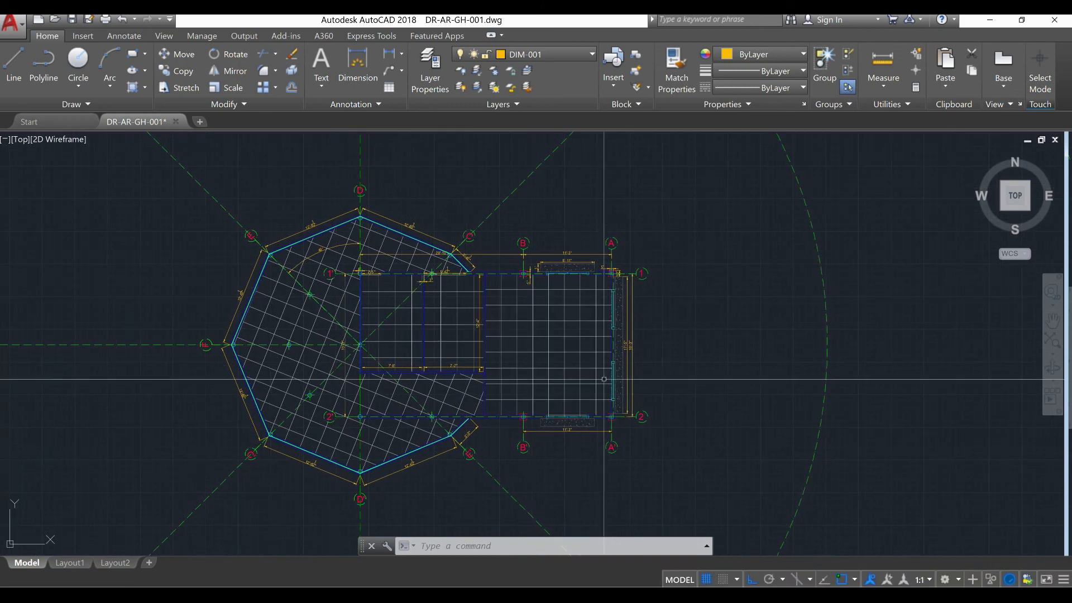
scroll(584, 202, up, 4)
scroll(584, 202, up, 2)
scroll(583, 202, down, 9)
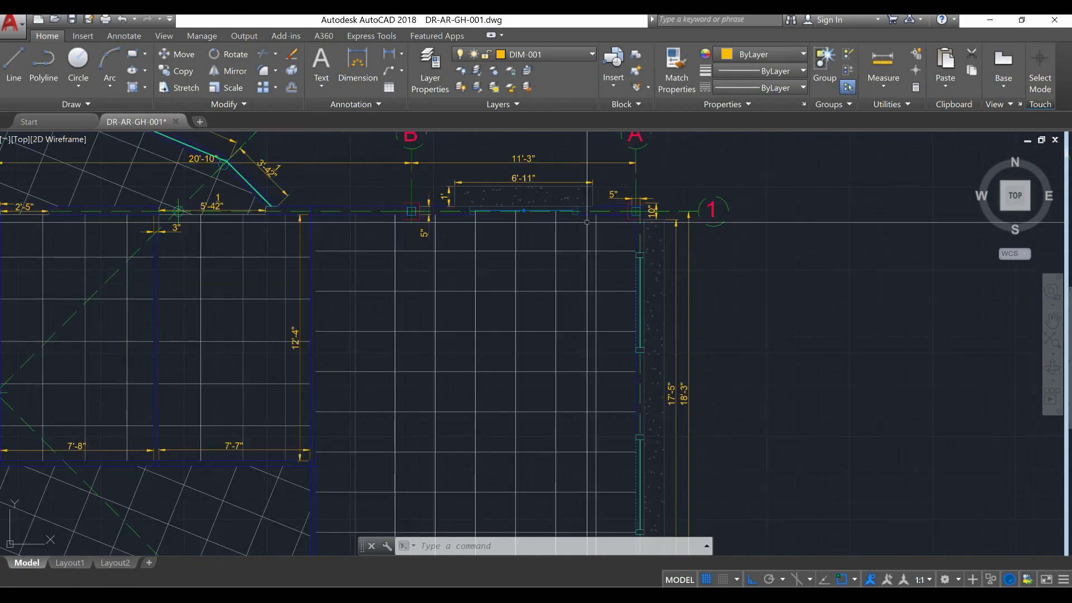
scroll(581, 234, up, 7)
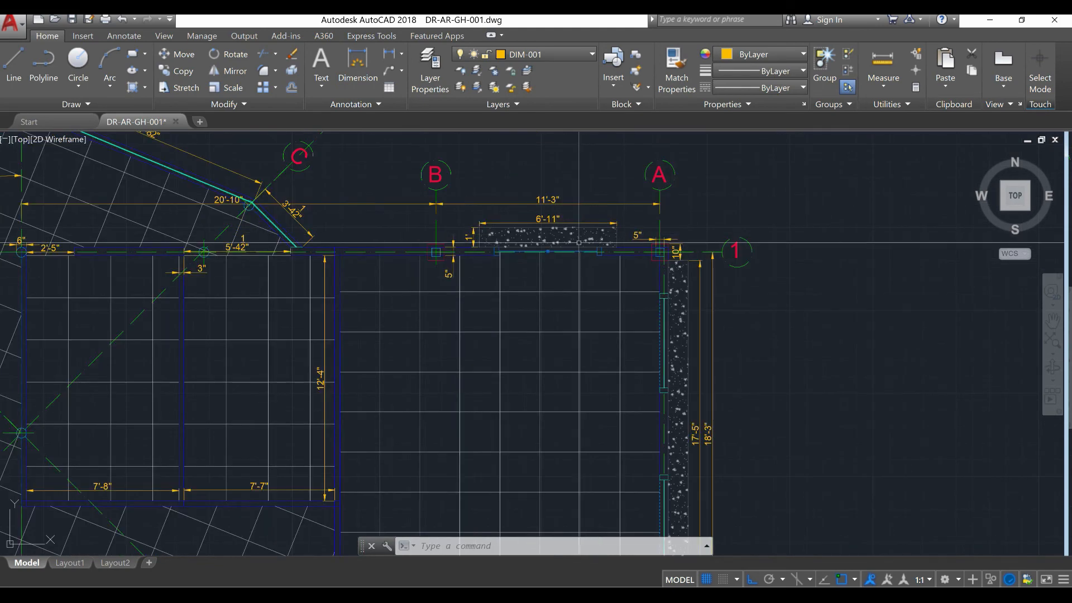
scroll(580, 240, down, 2)
scroll(554, 356, down, 2)
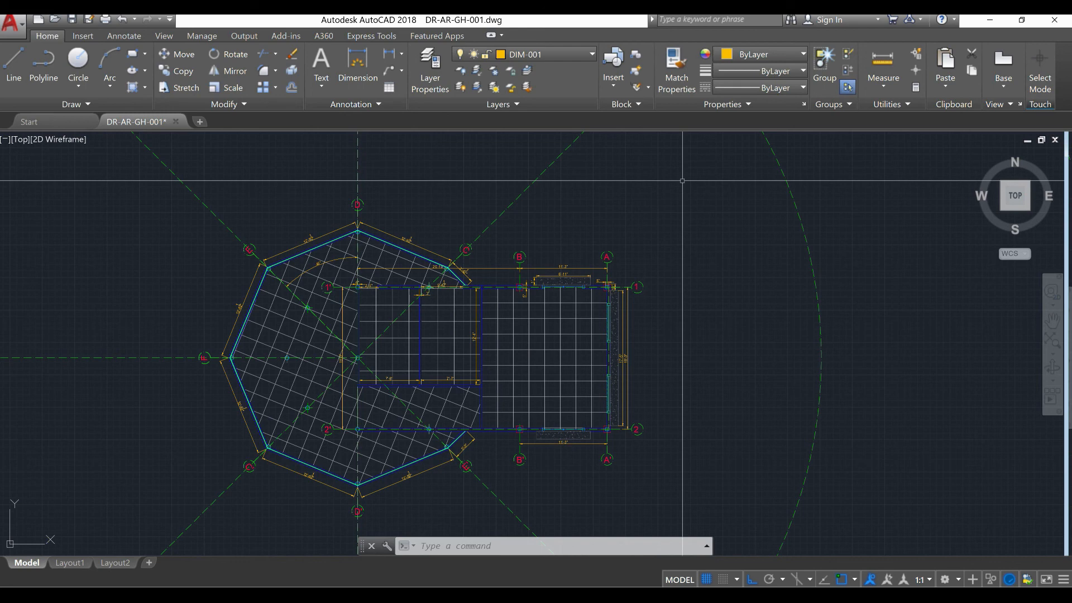
scroll(312, 261, up, 6)
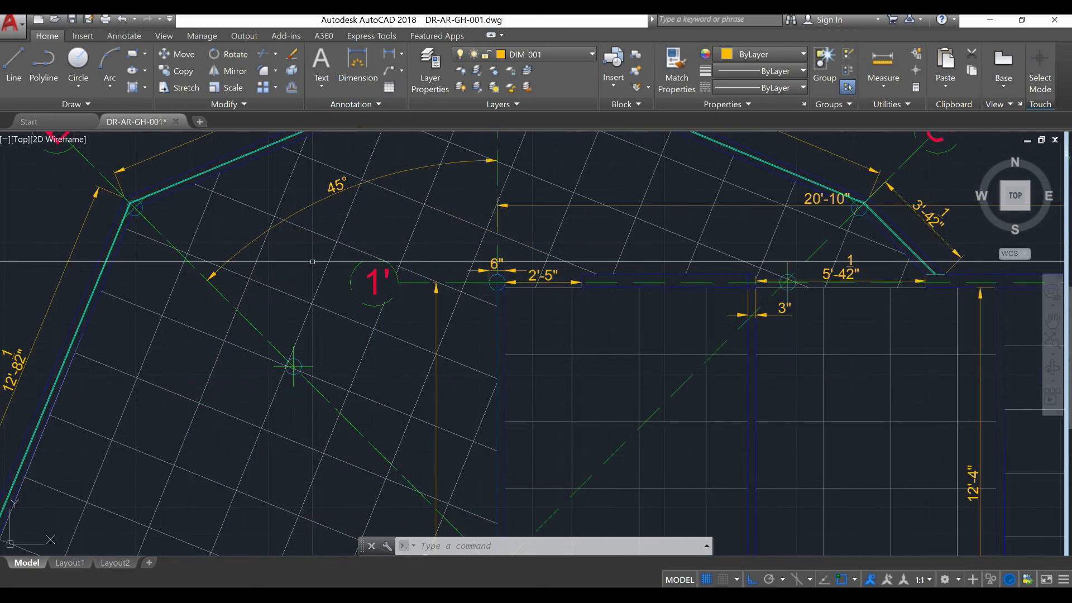
scroll(312, 262, down, 5)
scroll(352, 363, down, 2)
scroll(347, 355, down, 3)
scroll(363, 374, up, 3)
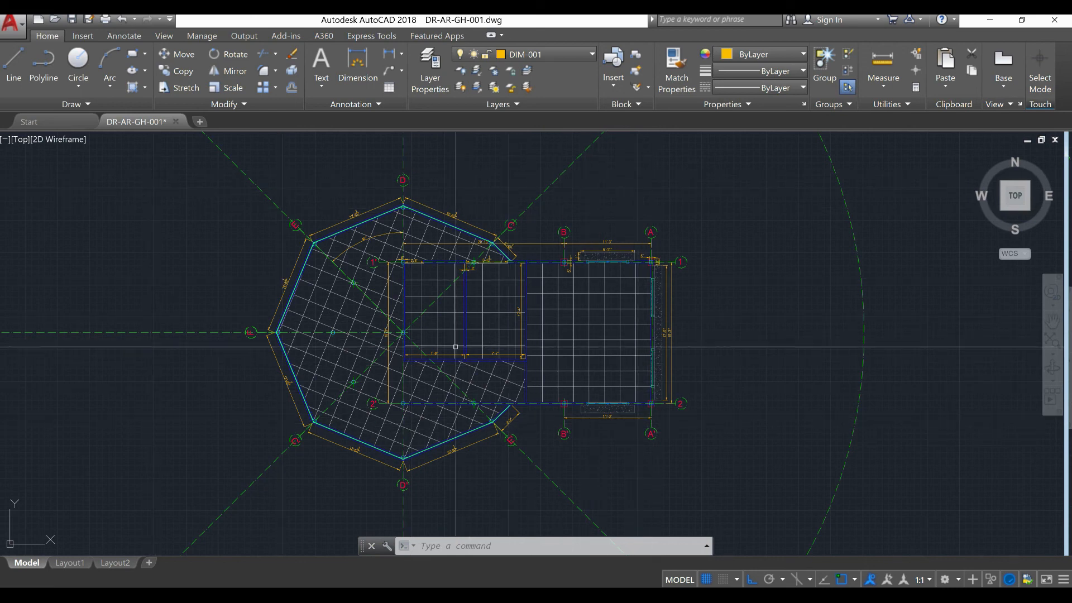
scroll(569, 410, down, 2)
scroll(561, 410, up, 2)
middle_drag(682, 458, 709, 493)
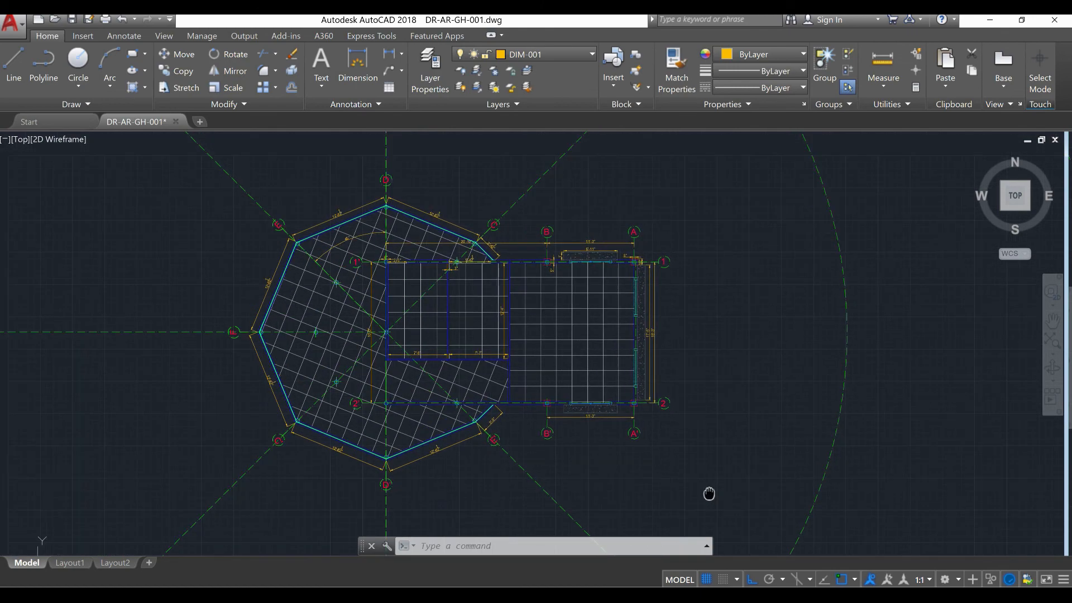